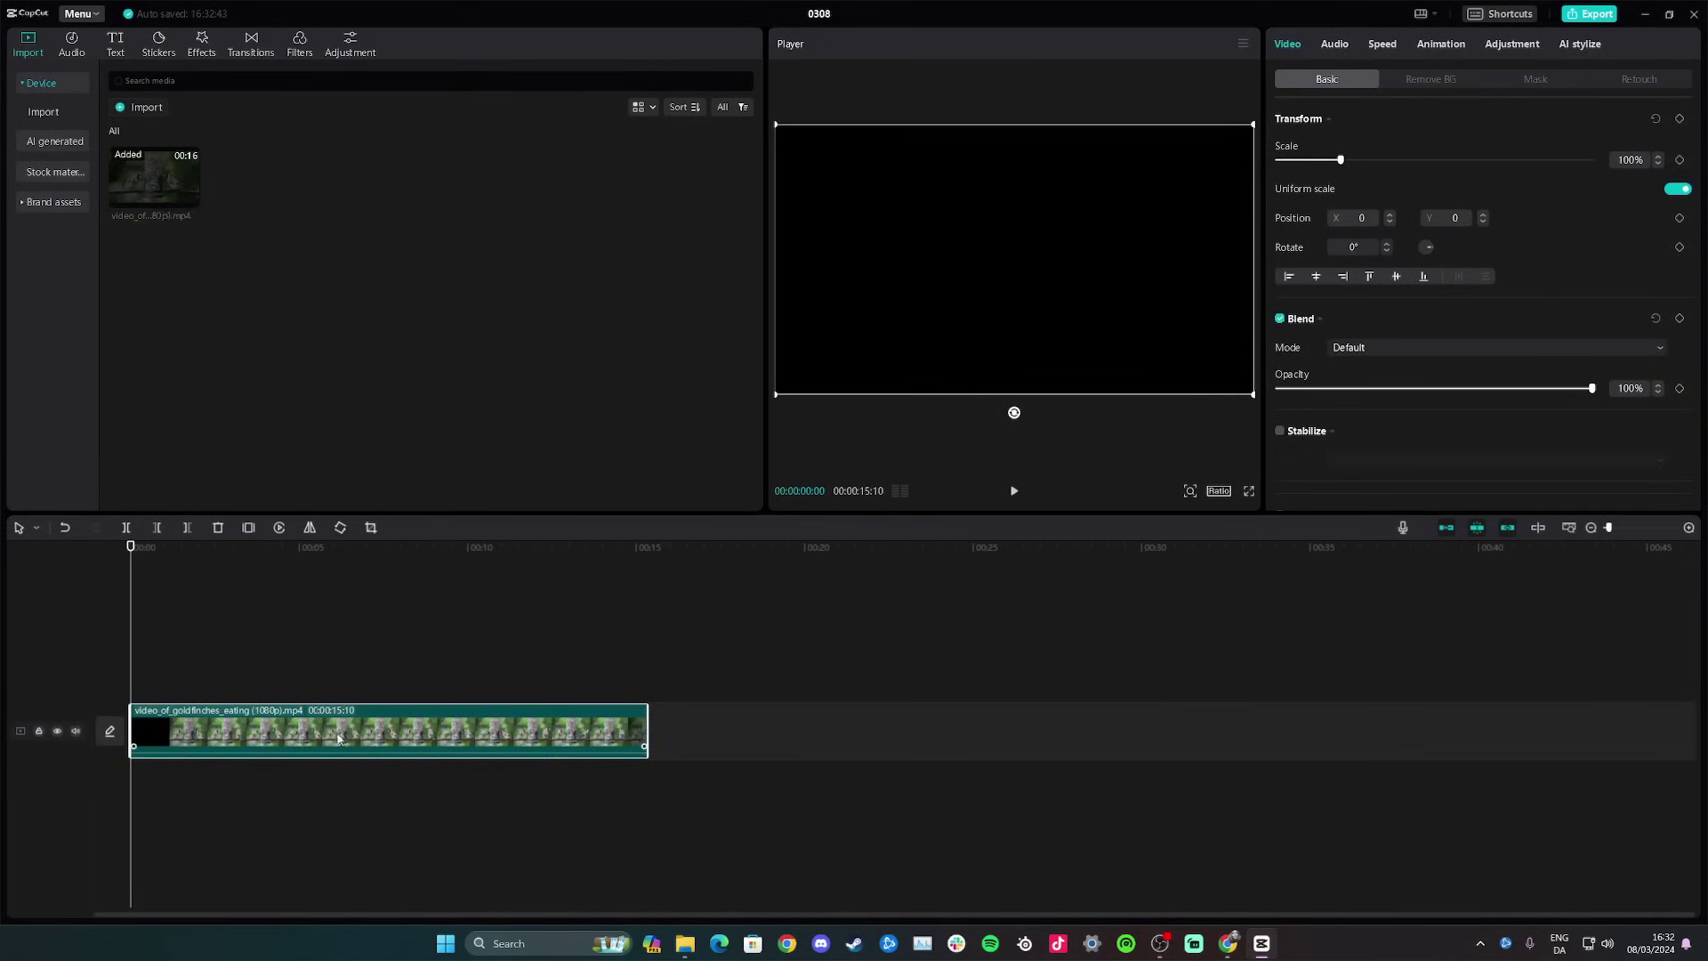
Step: Mirror the goldfinch clip horizontally, toggling the effect at 00:00:06:20 to compare both orientations
{"action": "left_click", "coordinate": [355, 796]}
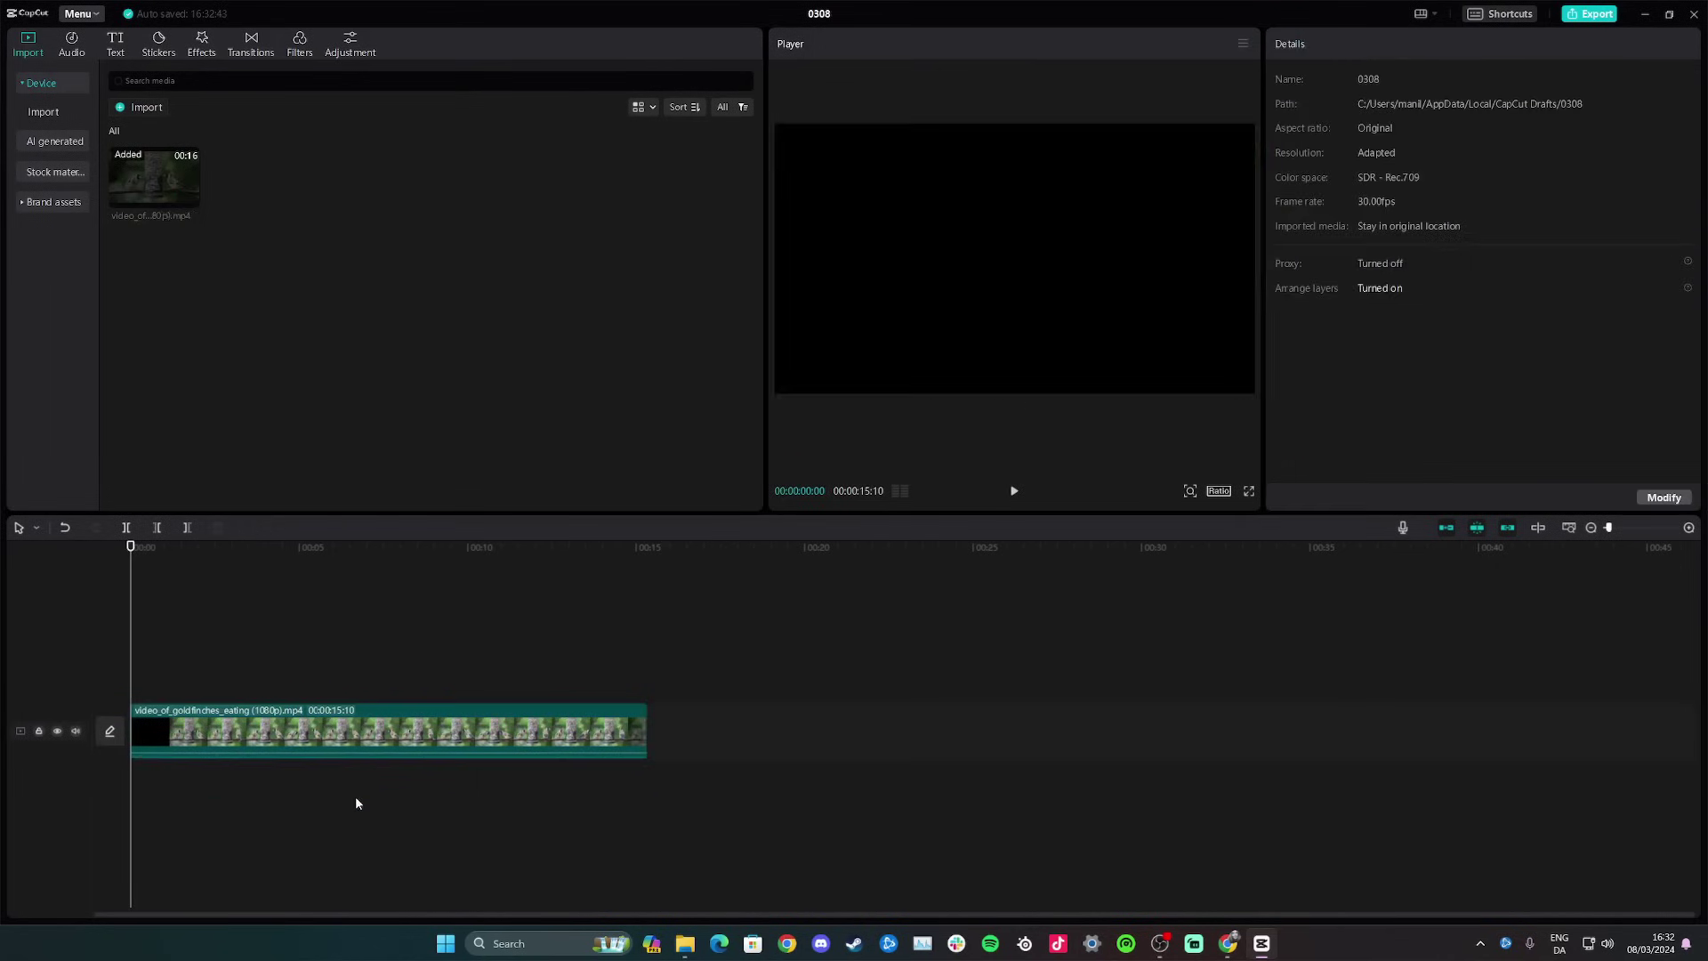
{"action": "left_click", "coordinate": [320, 726]}
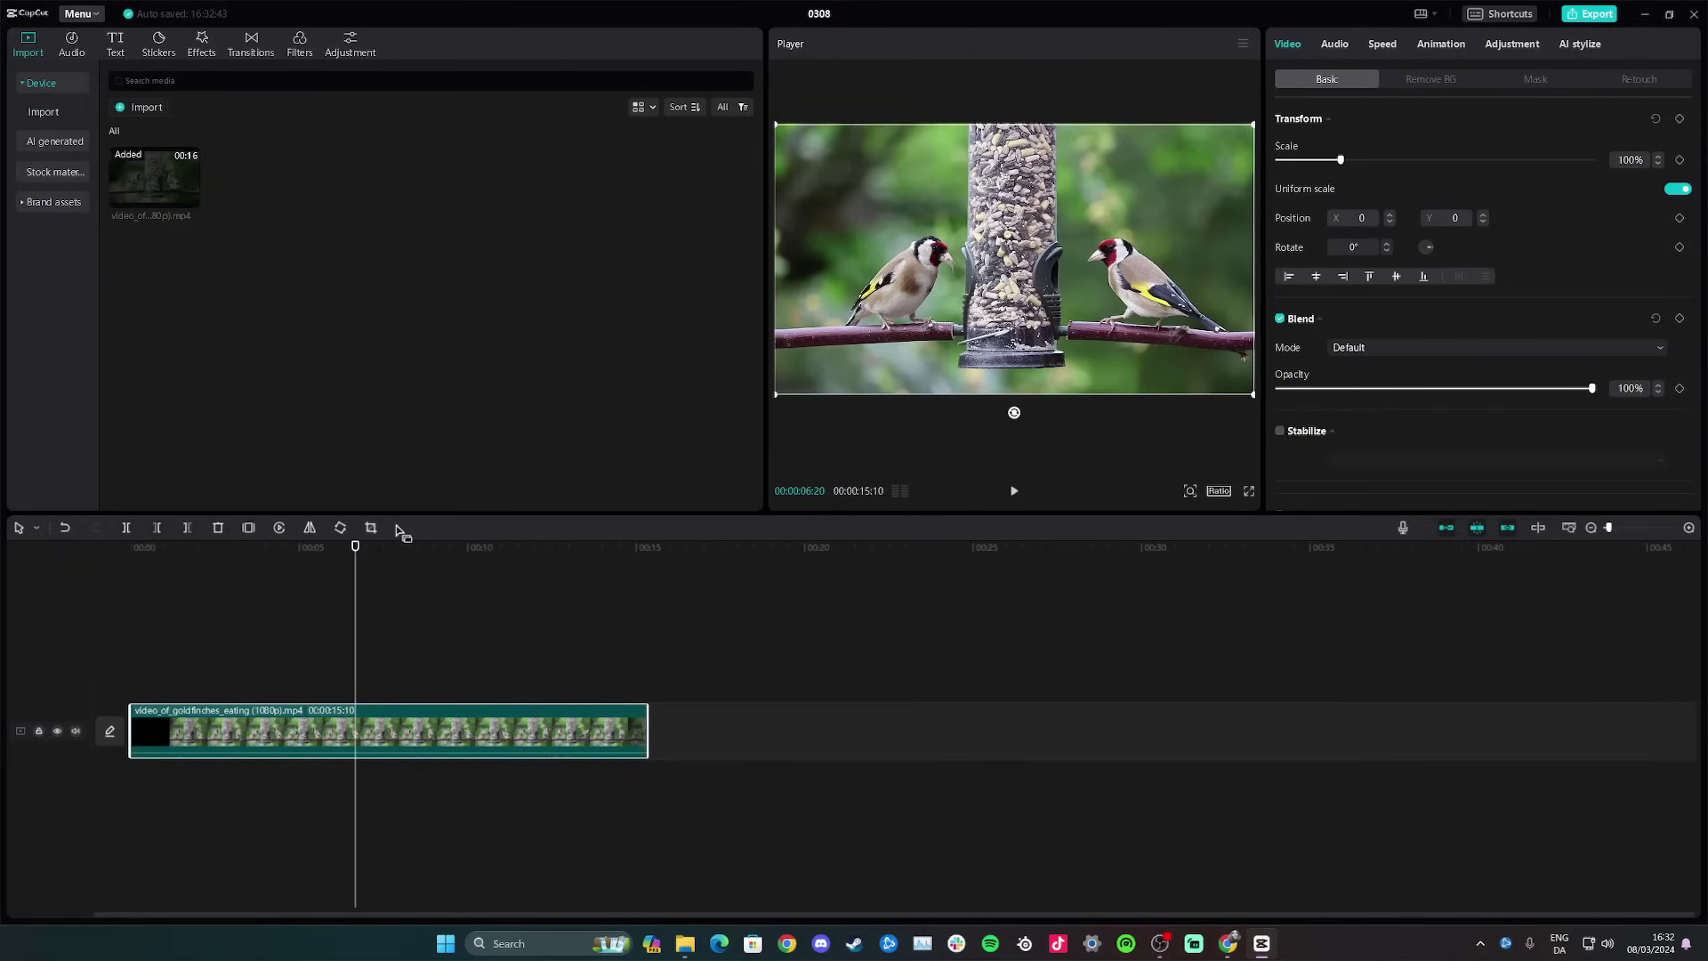
{"action": "left_click", "coordinate": [310, 528]}
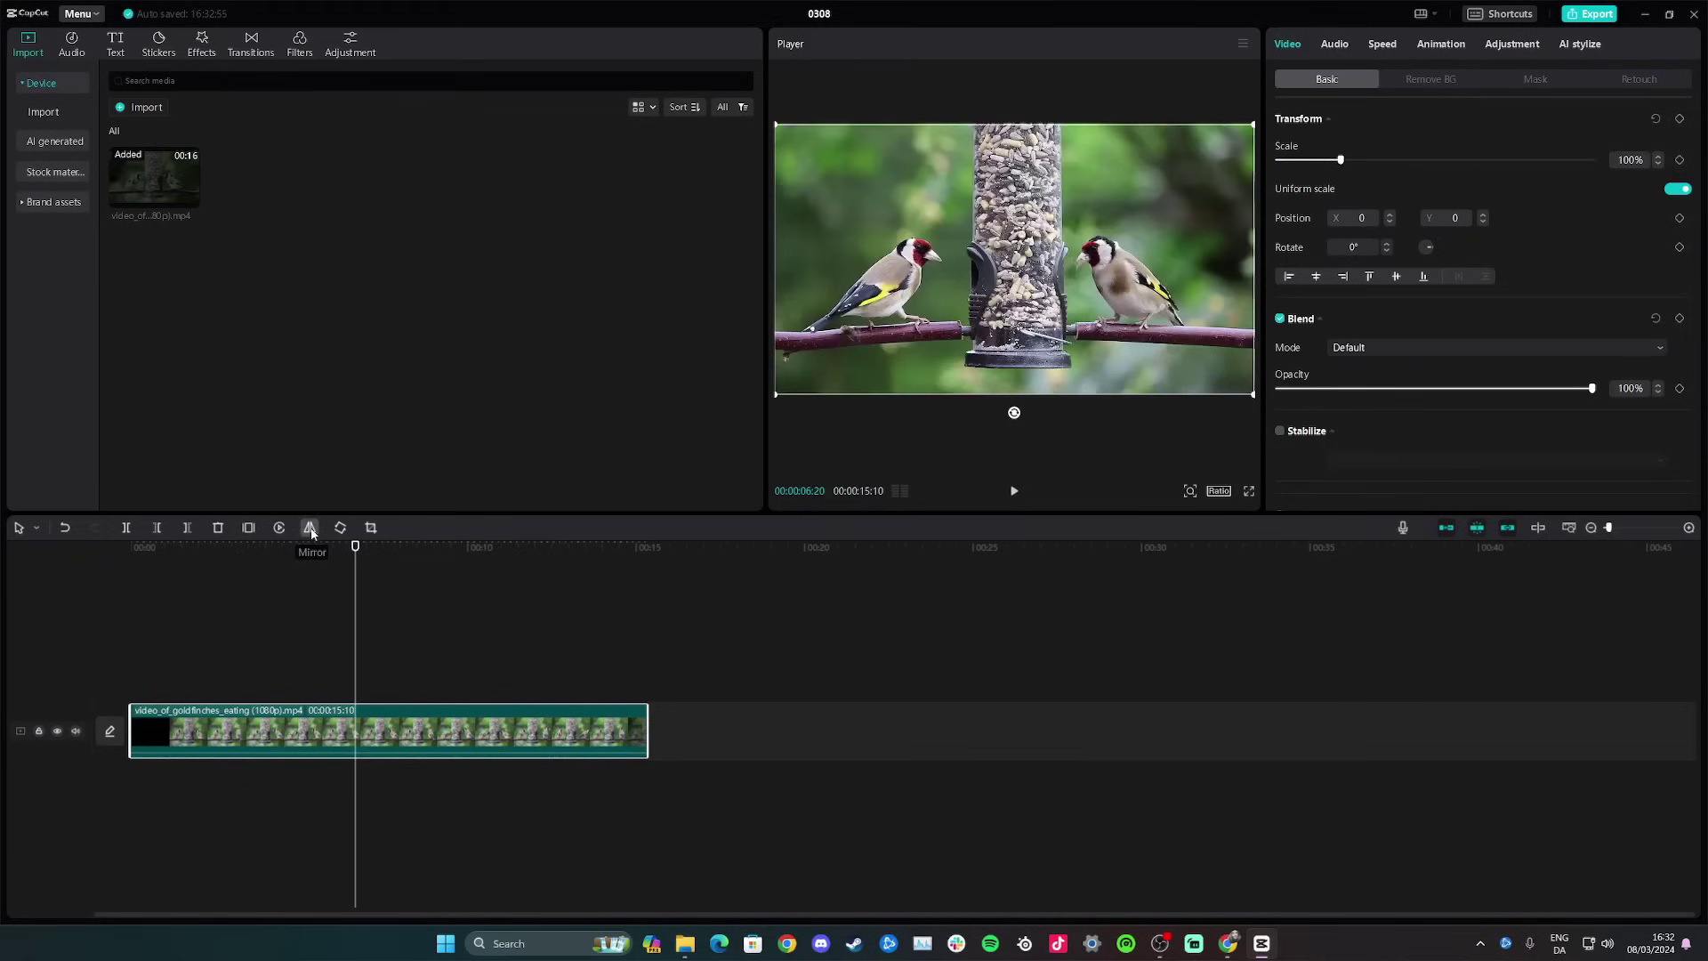
{"action": "left_click", "coordinate": [310, 529]}
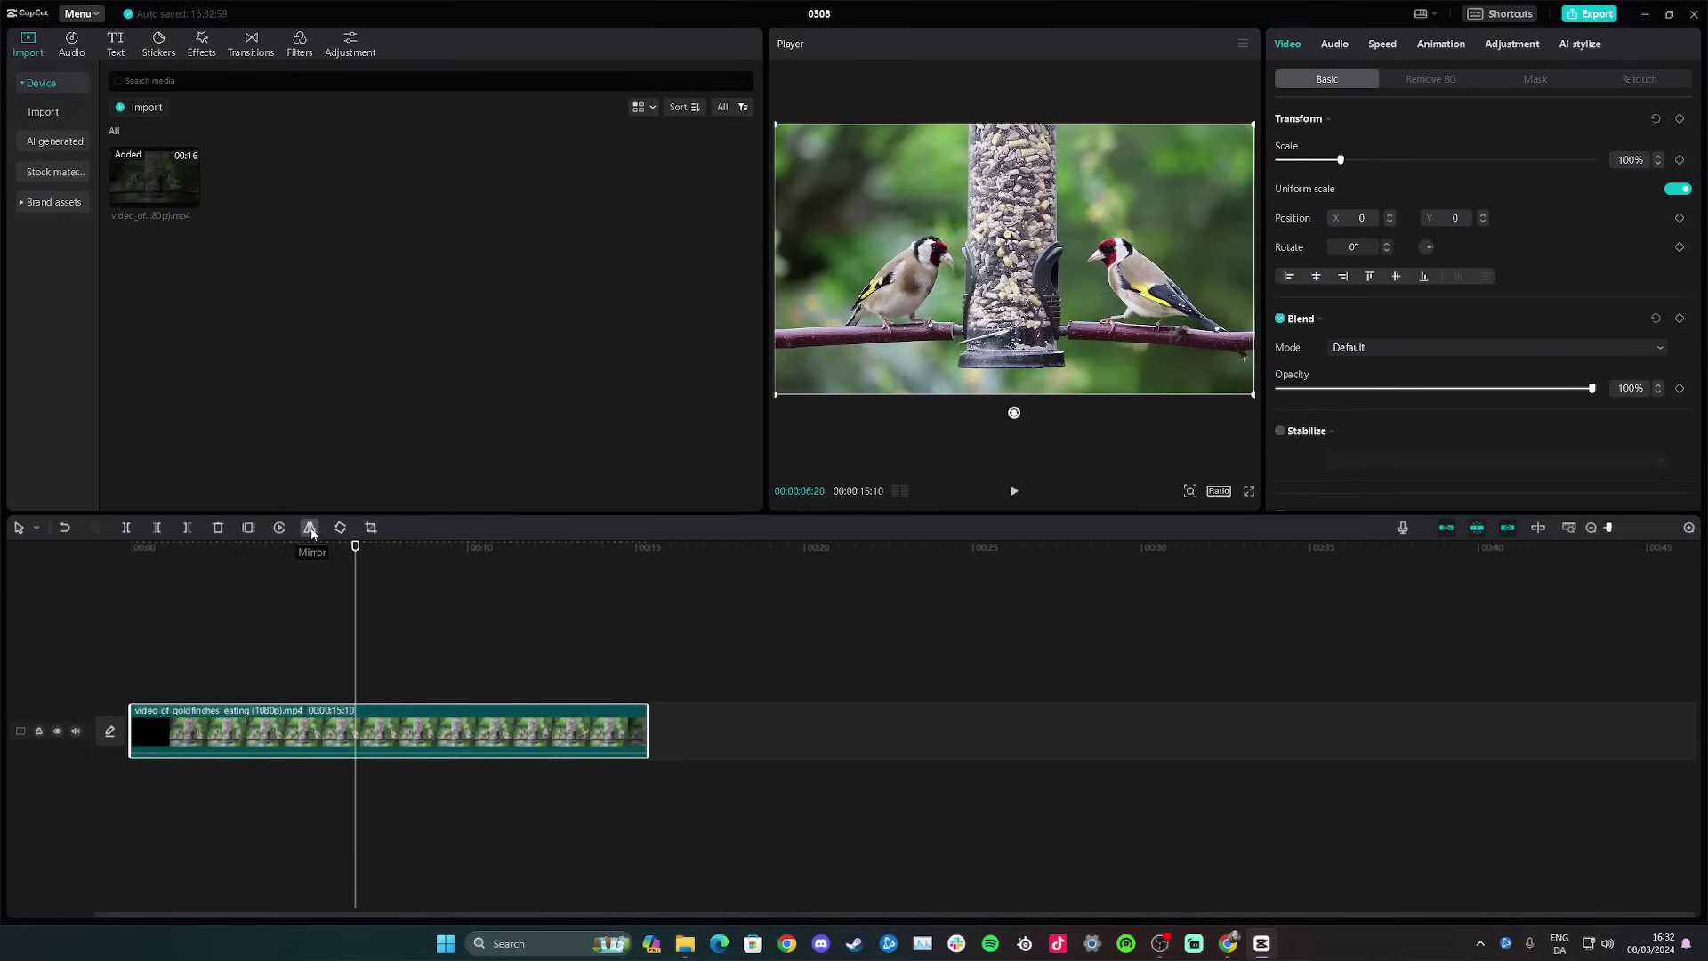
{"action": "left_click", "coordinate": [310, 528]}
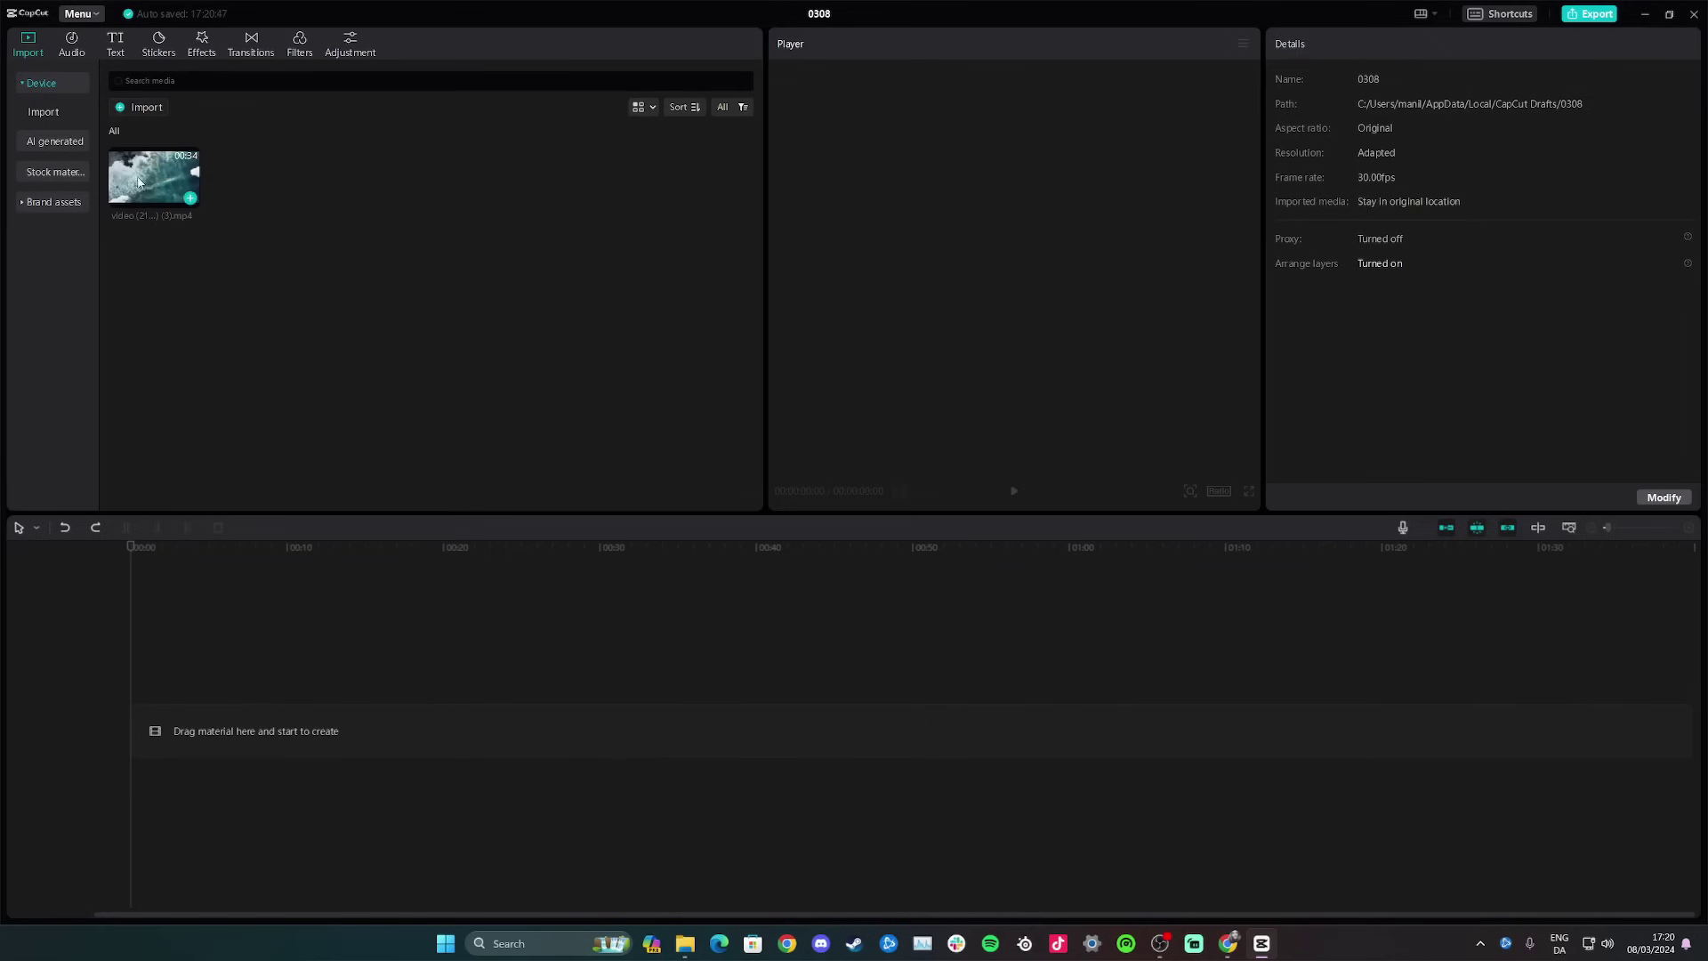
Step: Place the ocean clip on the timeline, apply the Fade In entrance animation and play it back
{"action": "left_click", "coordinate": [189, 199]}
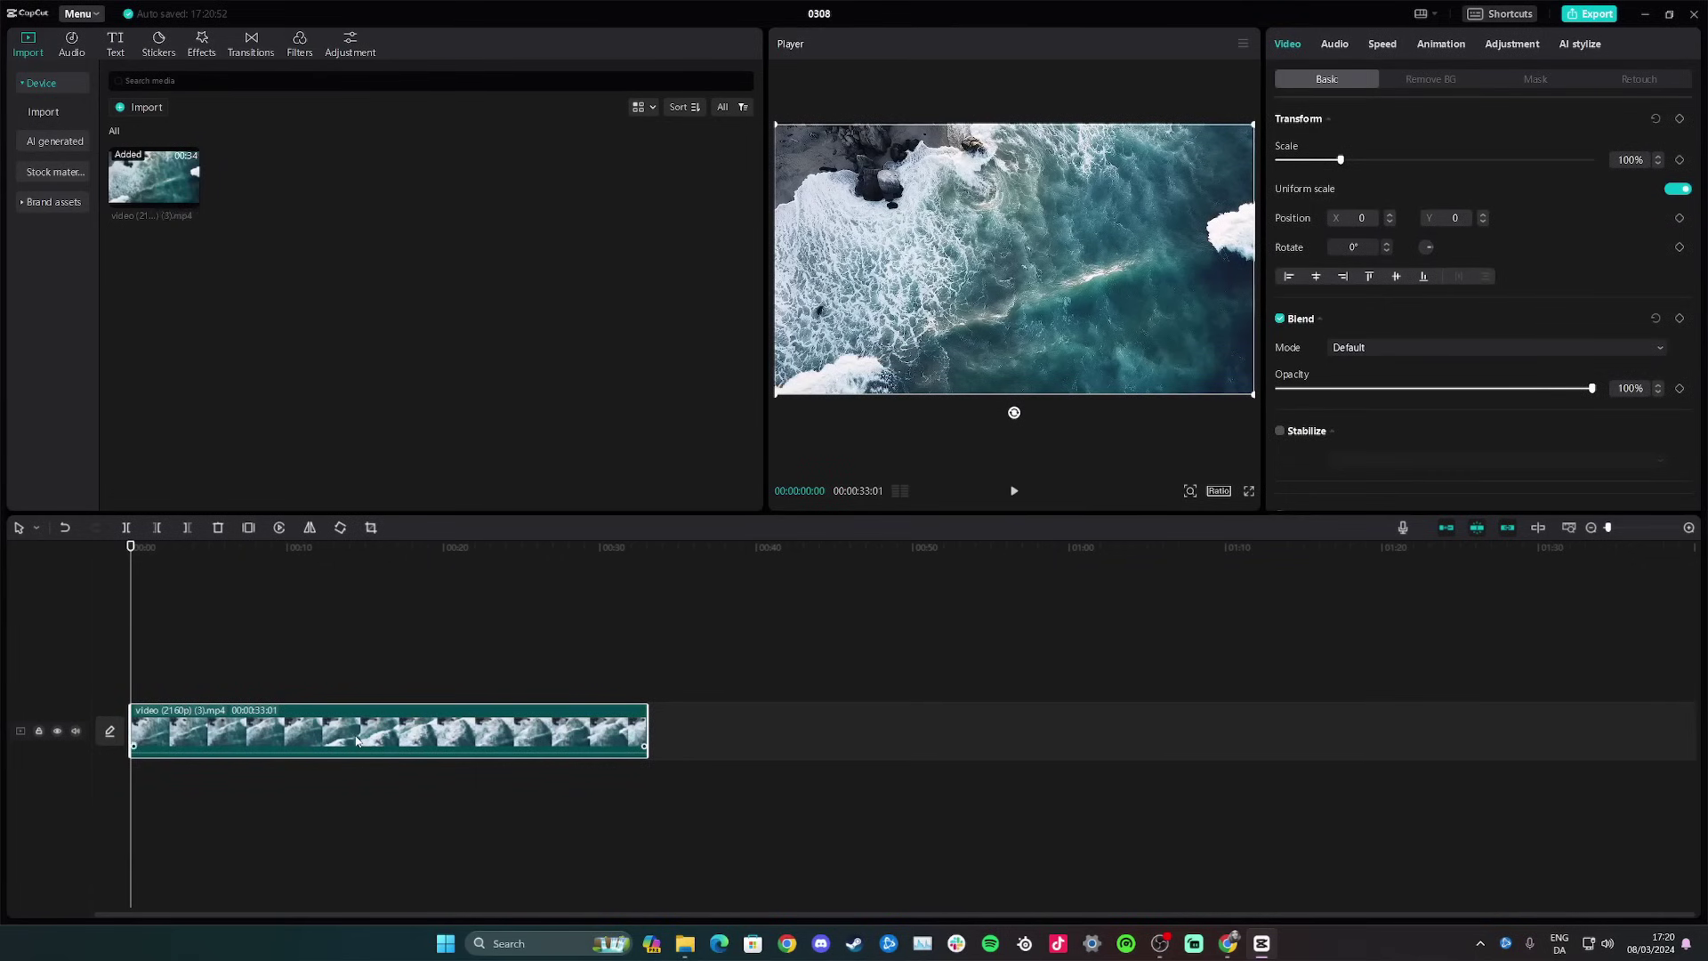
{"action": "left_click", "coordinate": [1441, 44]}
{"action": "left_click", "coordinate": [1477, 129]}
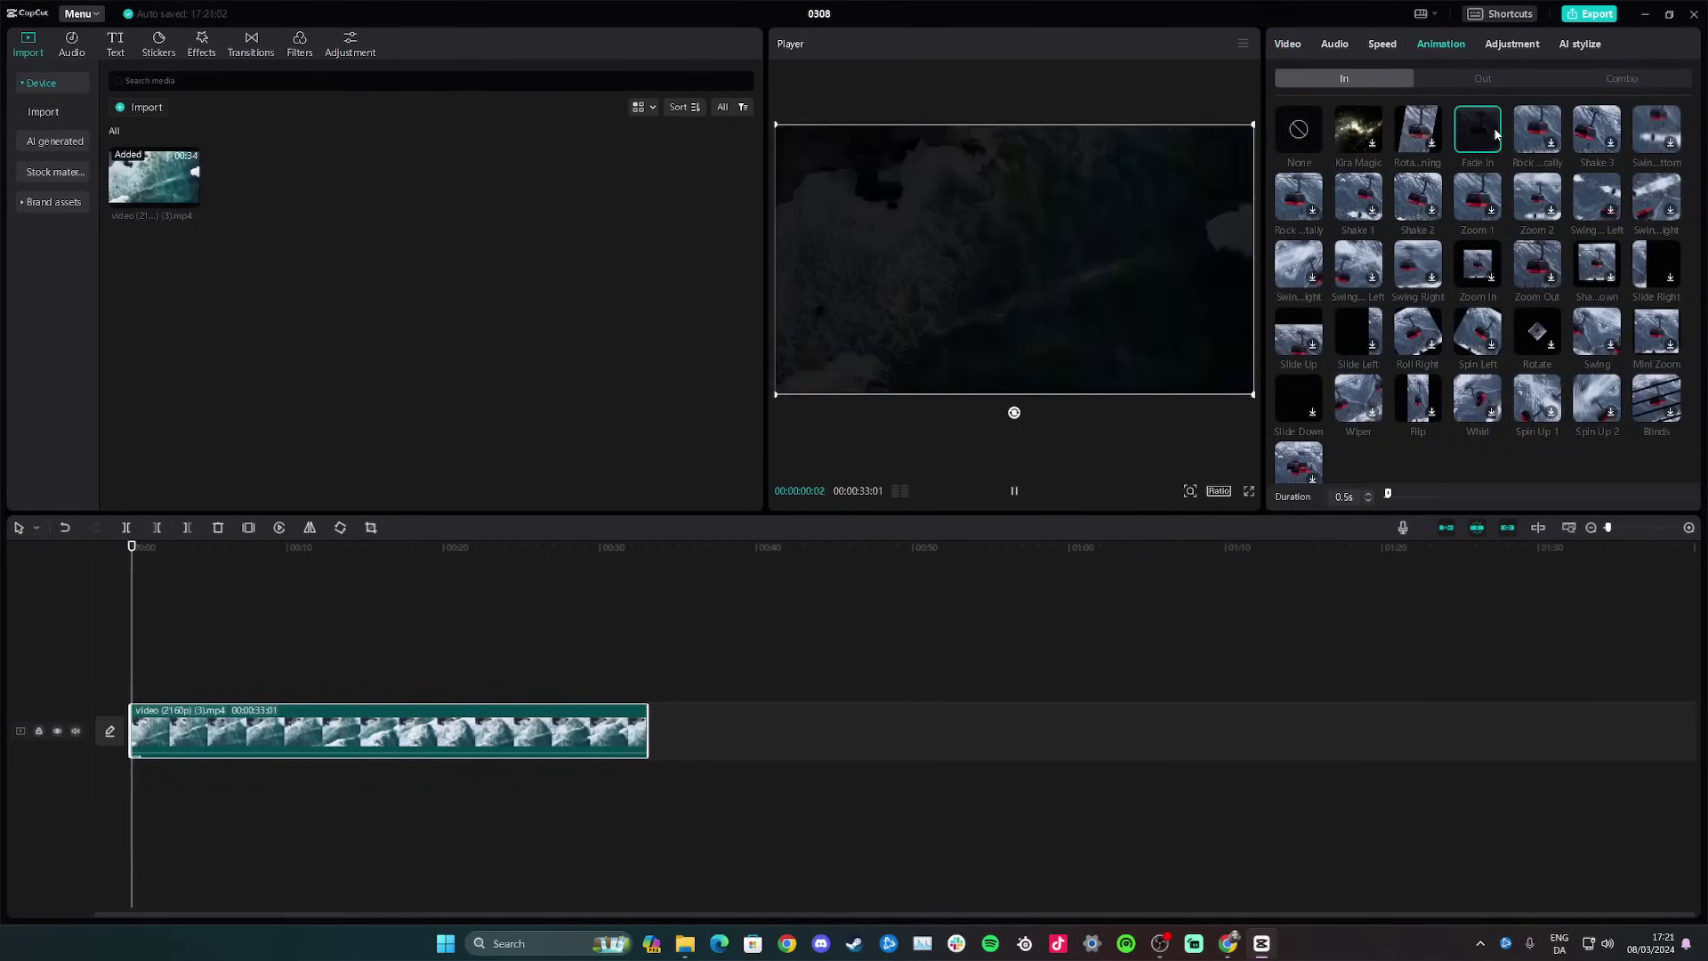
{"action": "left_click", "coordinate": [132, 612]}
{"action": "key", "text": "space"}
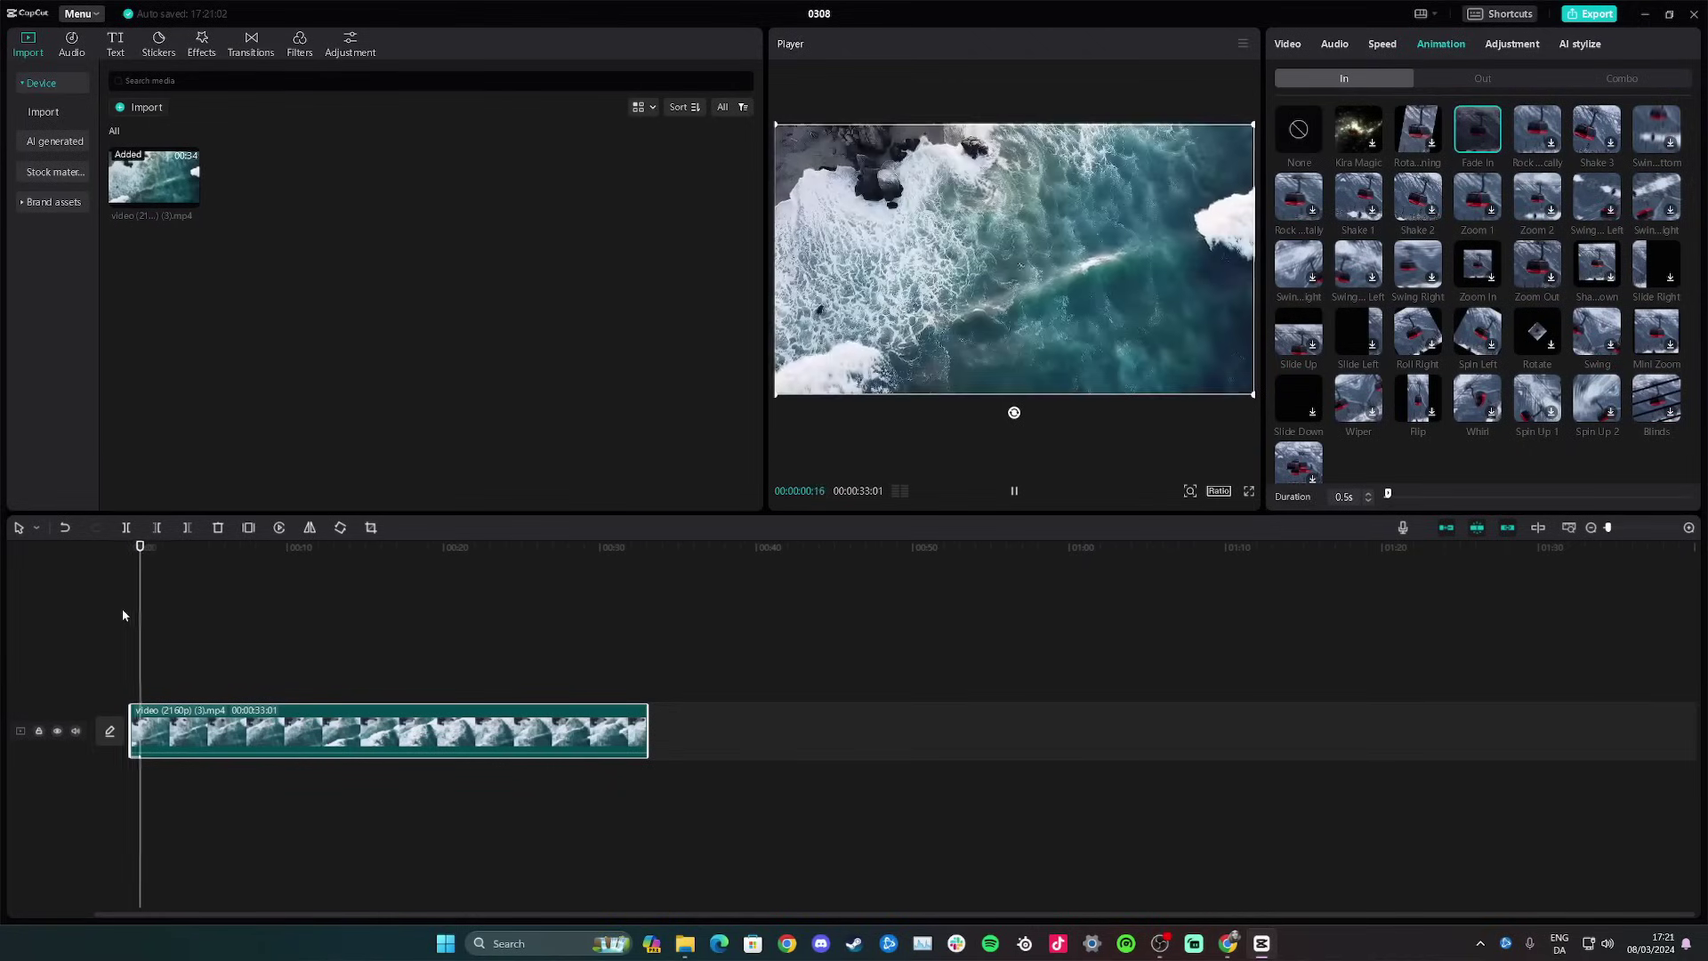
Step: Undo the Fade In animation and the placement of the ocean clip on the timeline
{"action": "key", "text": "ctrl+z"}
{"action": "key", "text": "ctrl+z"}
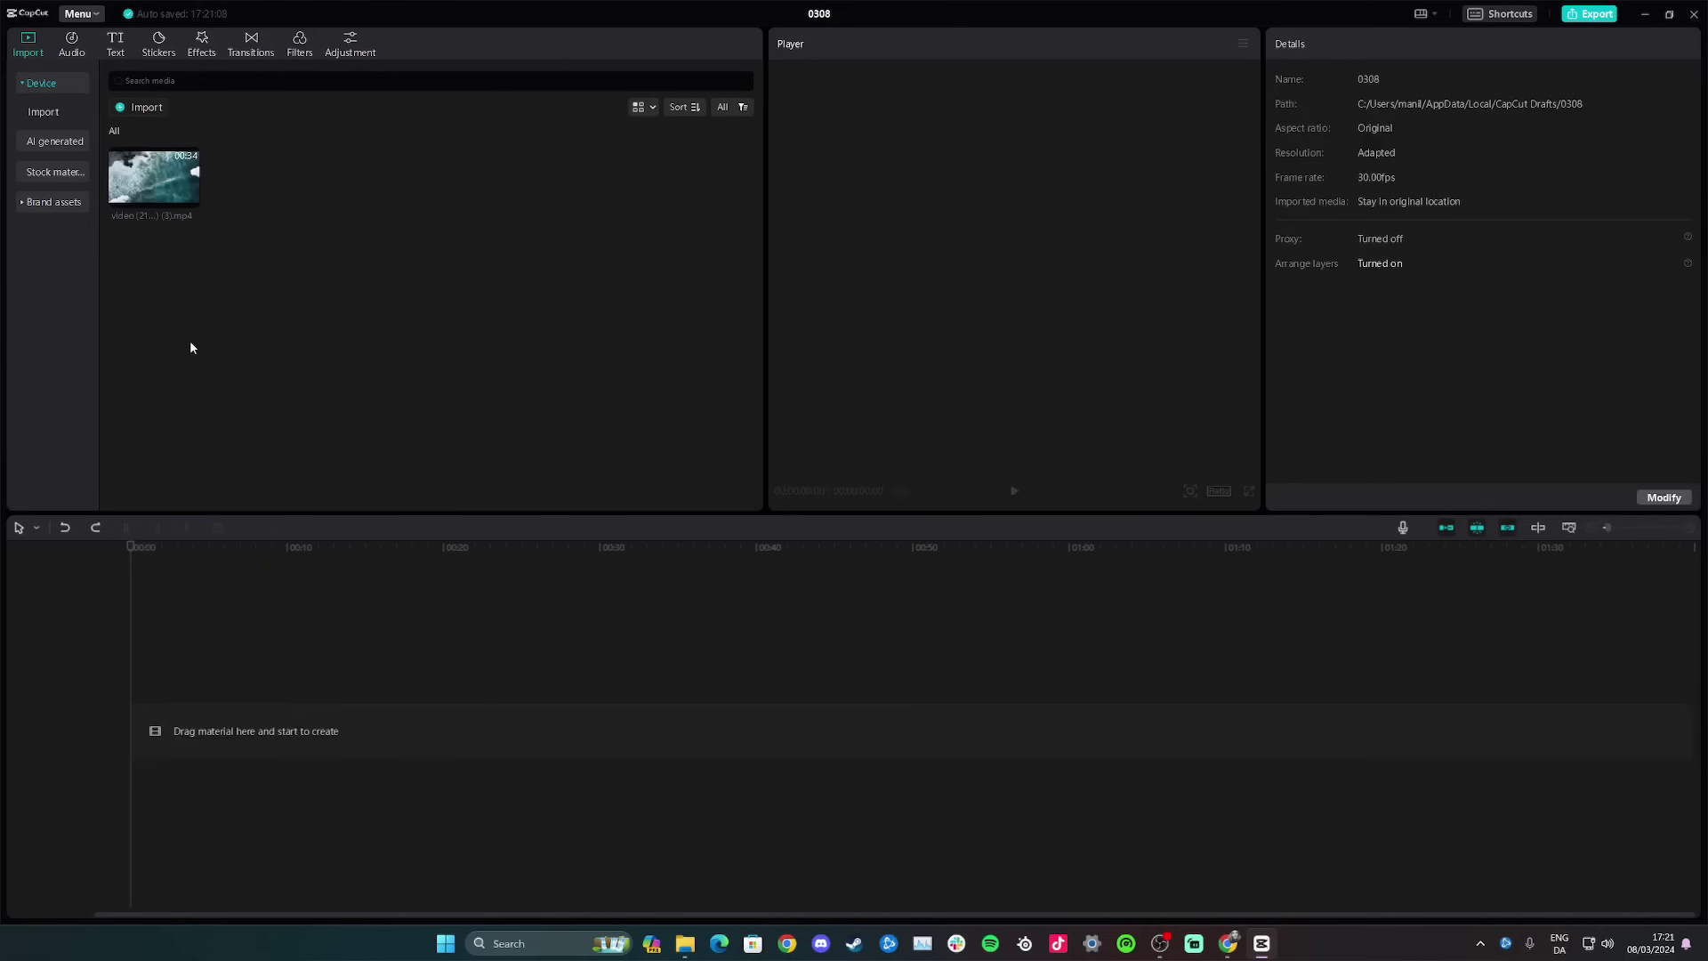
Step: Add the ocean clip to the timeline and set opacity keyframes at its start and at 00:00:02:14
{"action": "left_click", "coordinate": [190, 197]}
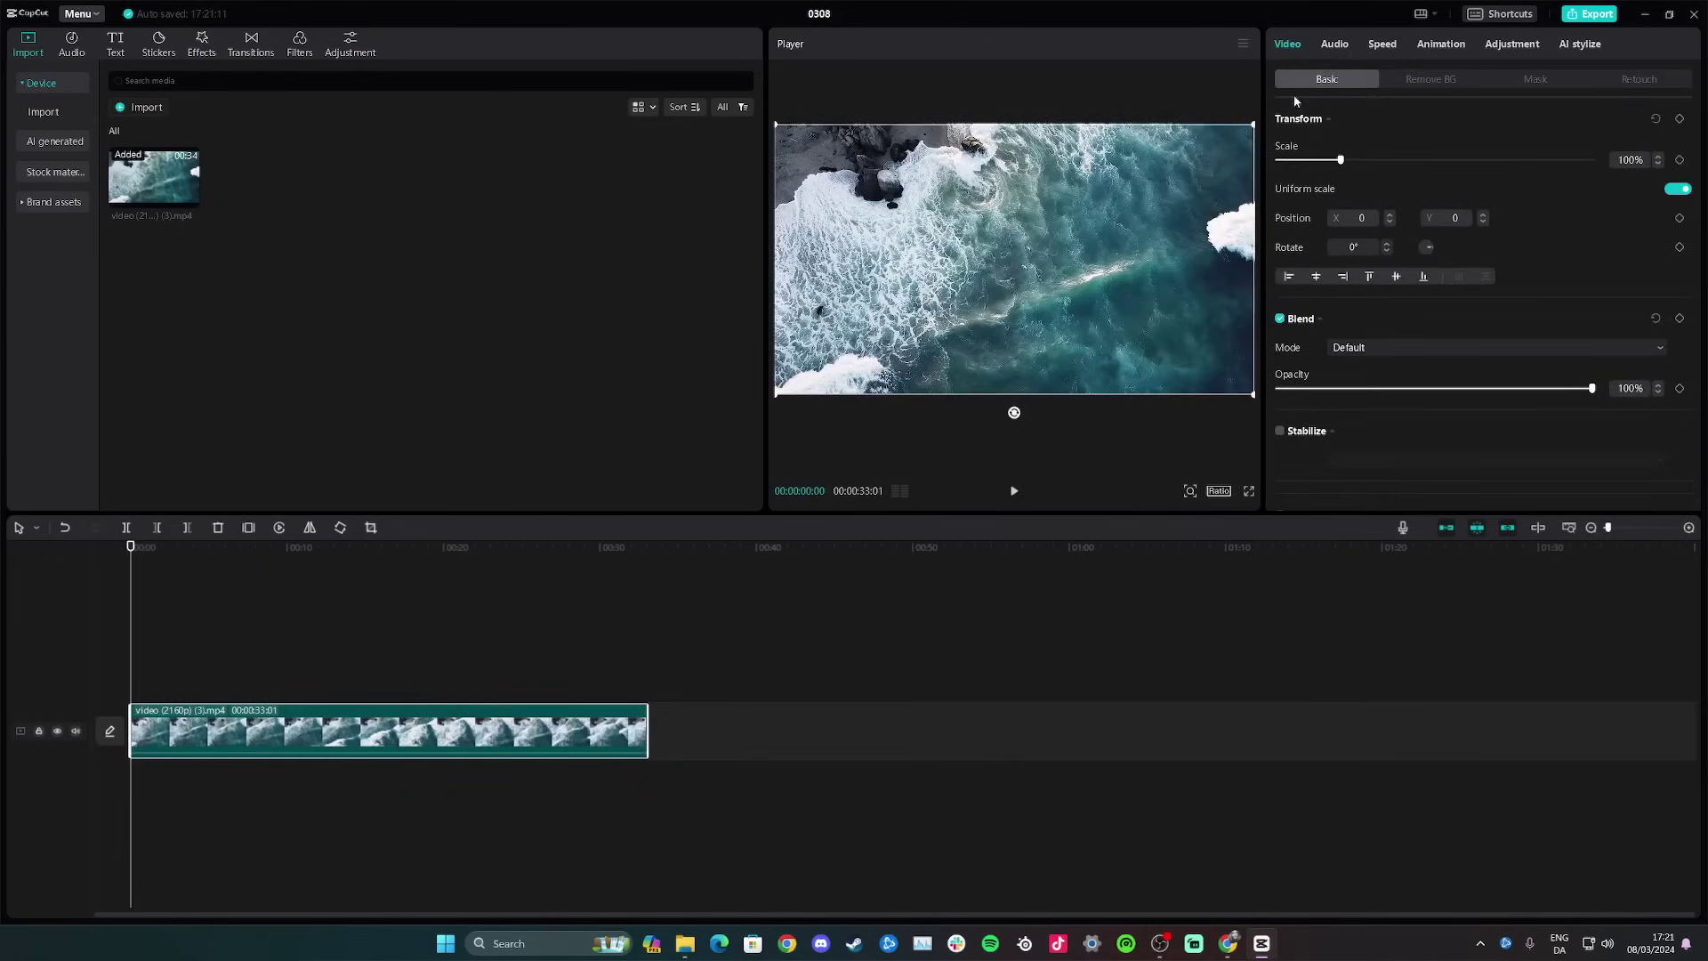
{"action": "scroll", "coordinate": [1460, 236], "scroll_direction": "down", "scroll_amount": 3}
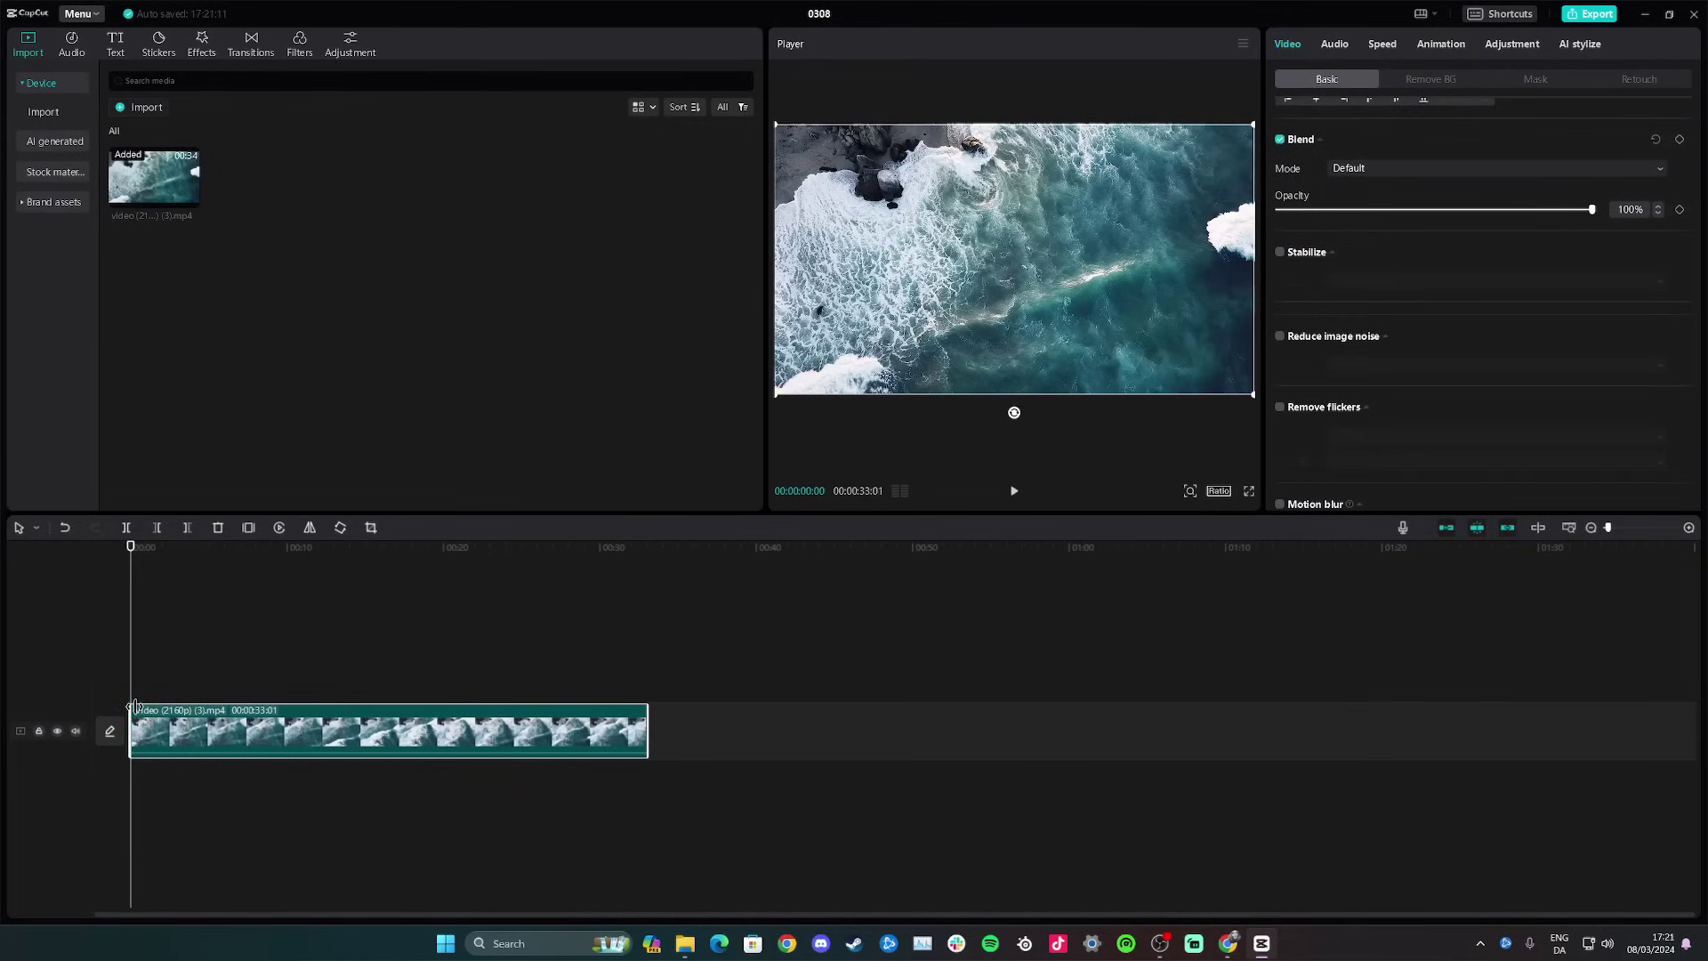
{"action": "left_click", "coordinate": [1680, 210]}
{"action": "left_click_drag", "start_coordinate": [132, 655], "coordinate": [170, 657]}
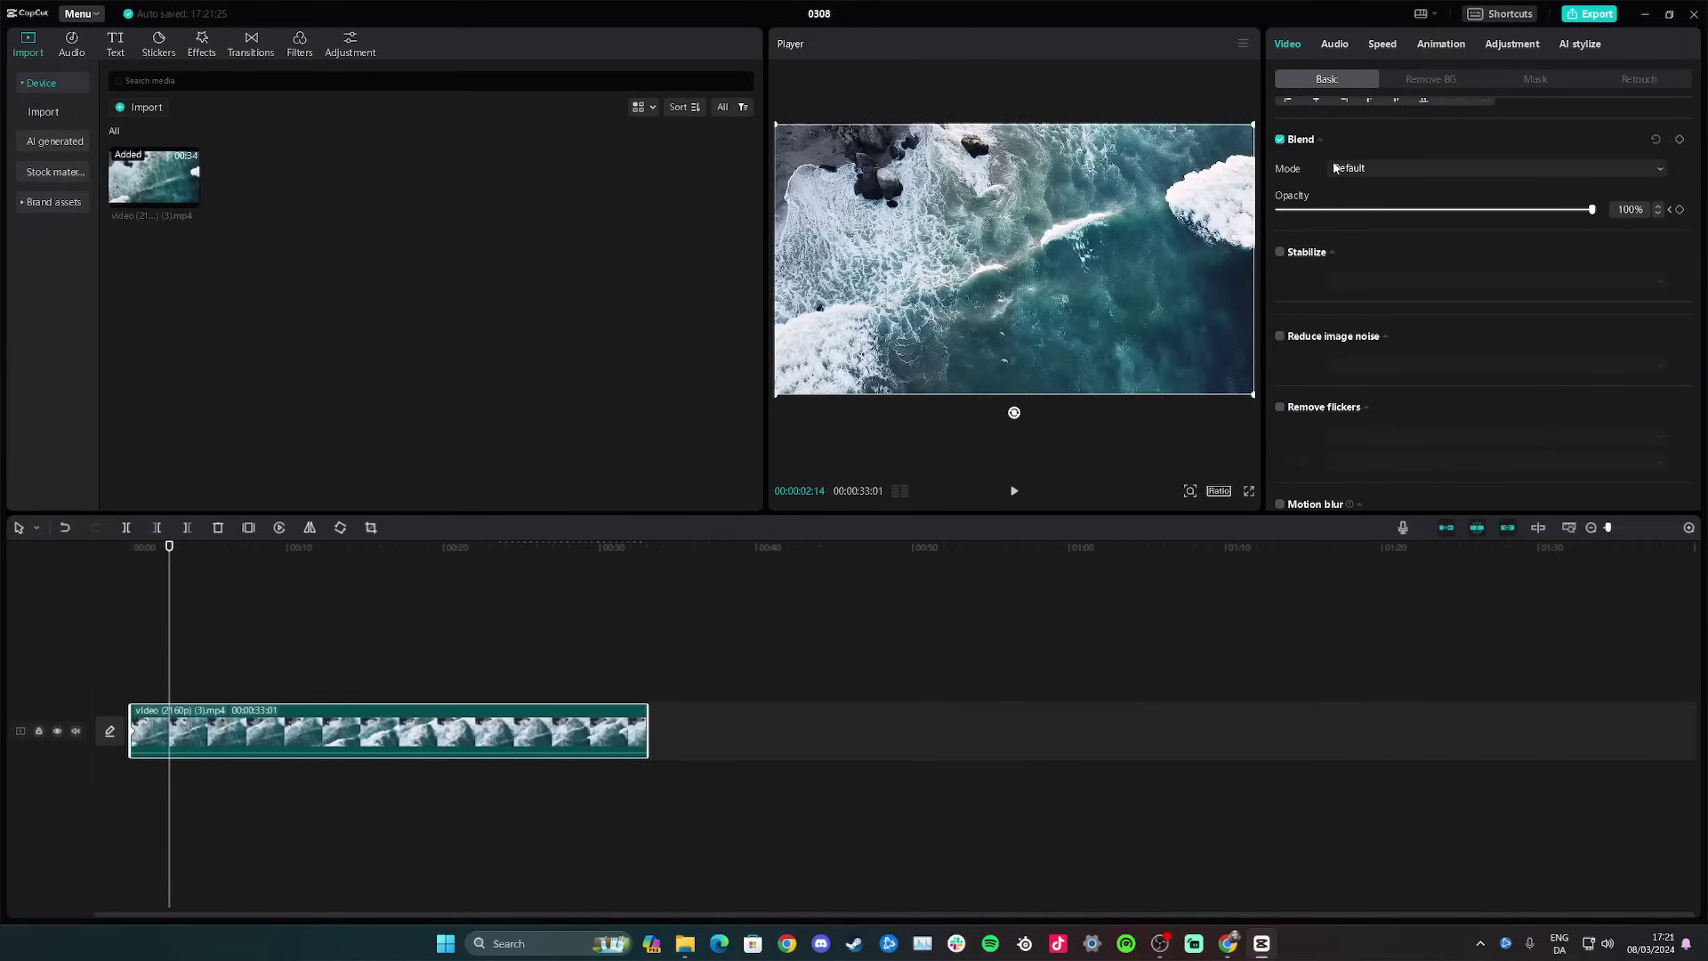
{"action": "left_click", "coordinate": [1681, 210]}
Step: Set the clip's opacity to 0% at the first keyframe and play back the fade-in
{"action": "left_click", "coordinate": [1669, 212]}
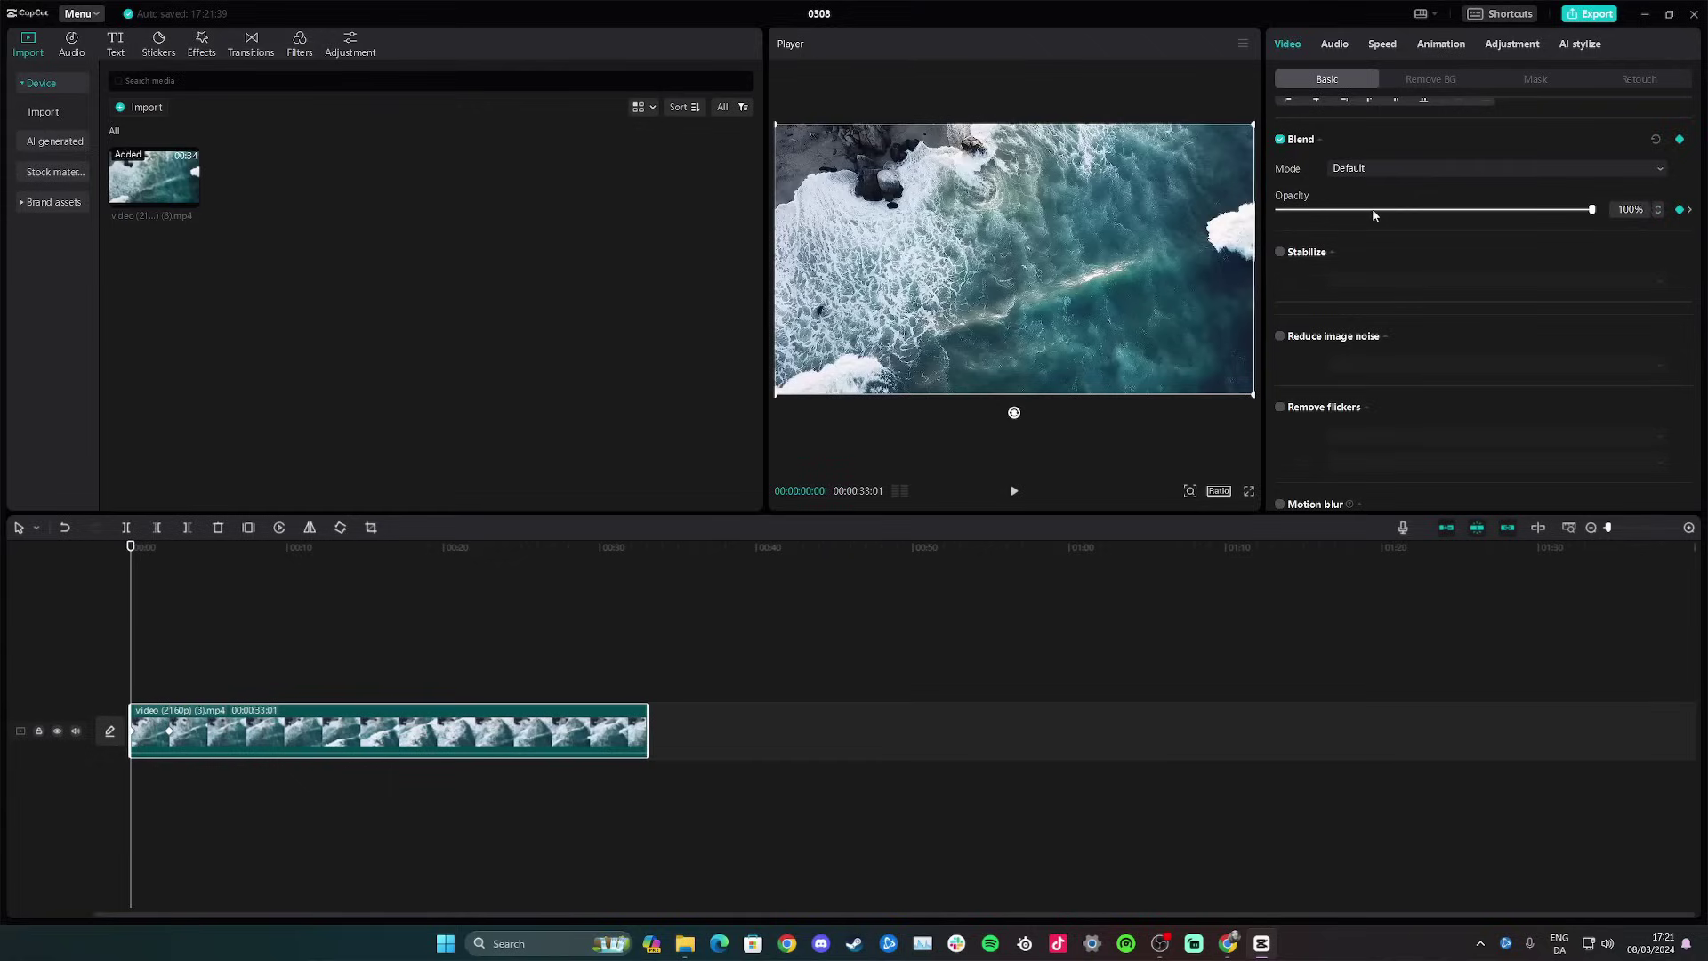
{"action": "left_click_drag", "start_coordinate": [1592, 212], "coordinate": [1280, 221]}
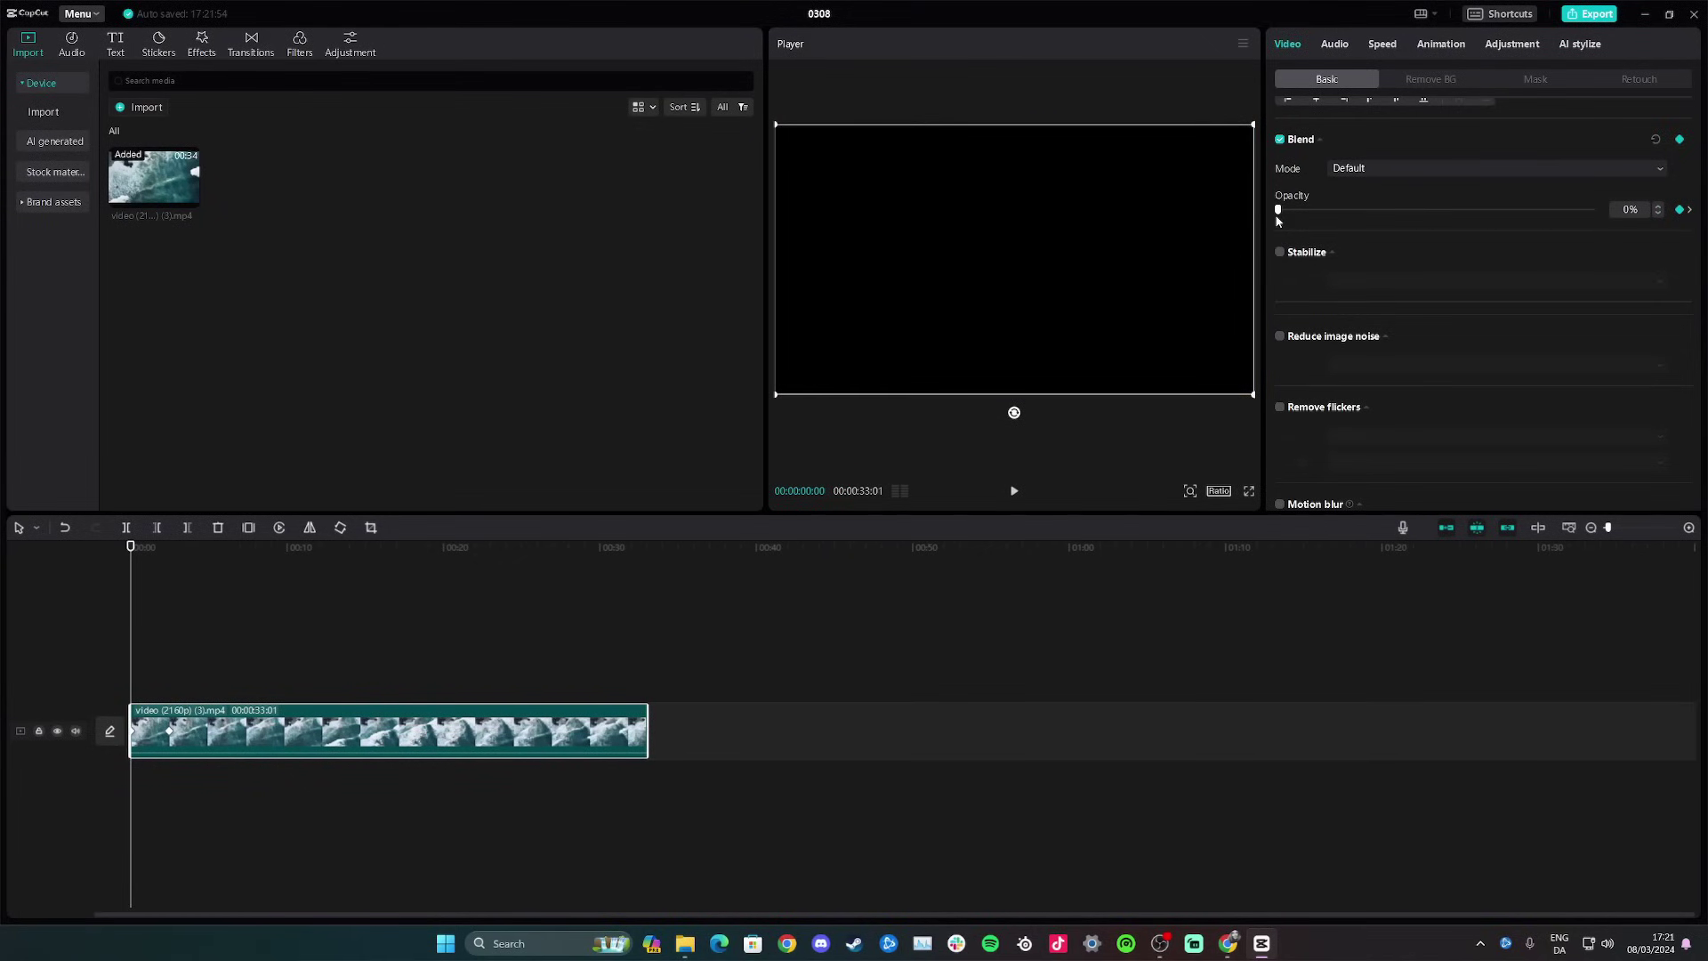
{"action": "mouse_move", "coordinate": [1289, 210]}
{"action": "left_mouse_down"}
{"action": "mouse_move", "coordinate": [1388, 213]}
{"action": "mouse_move", "coordinate": [1278, 219]}
{"action": "left_mouse_up"}
{"action": "left_click", "coordinate": [1014, 491]}
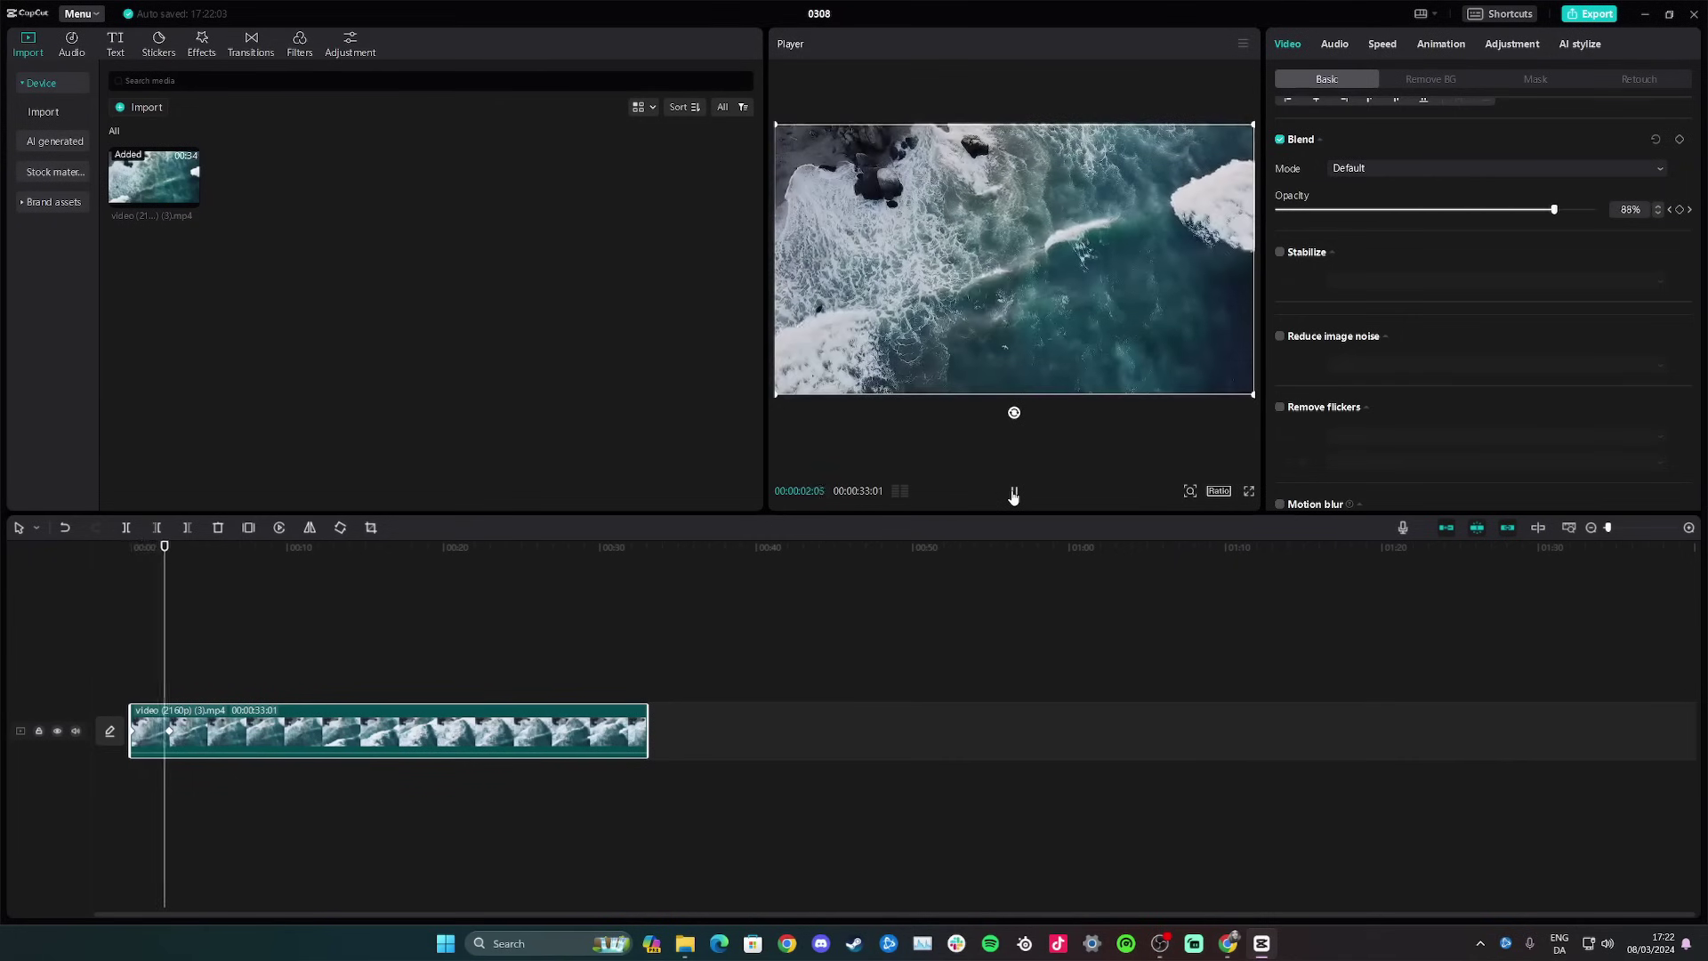
{"action": "left_click", "coordinate": [1014, 493]}
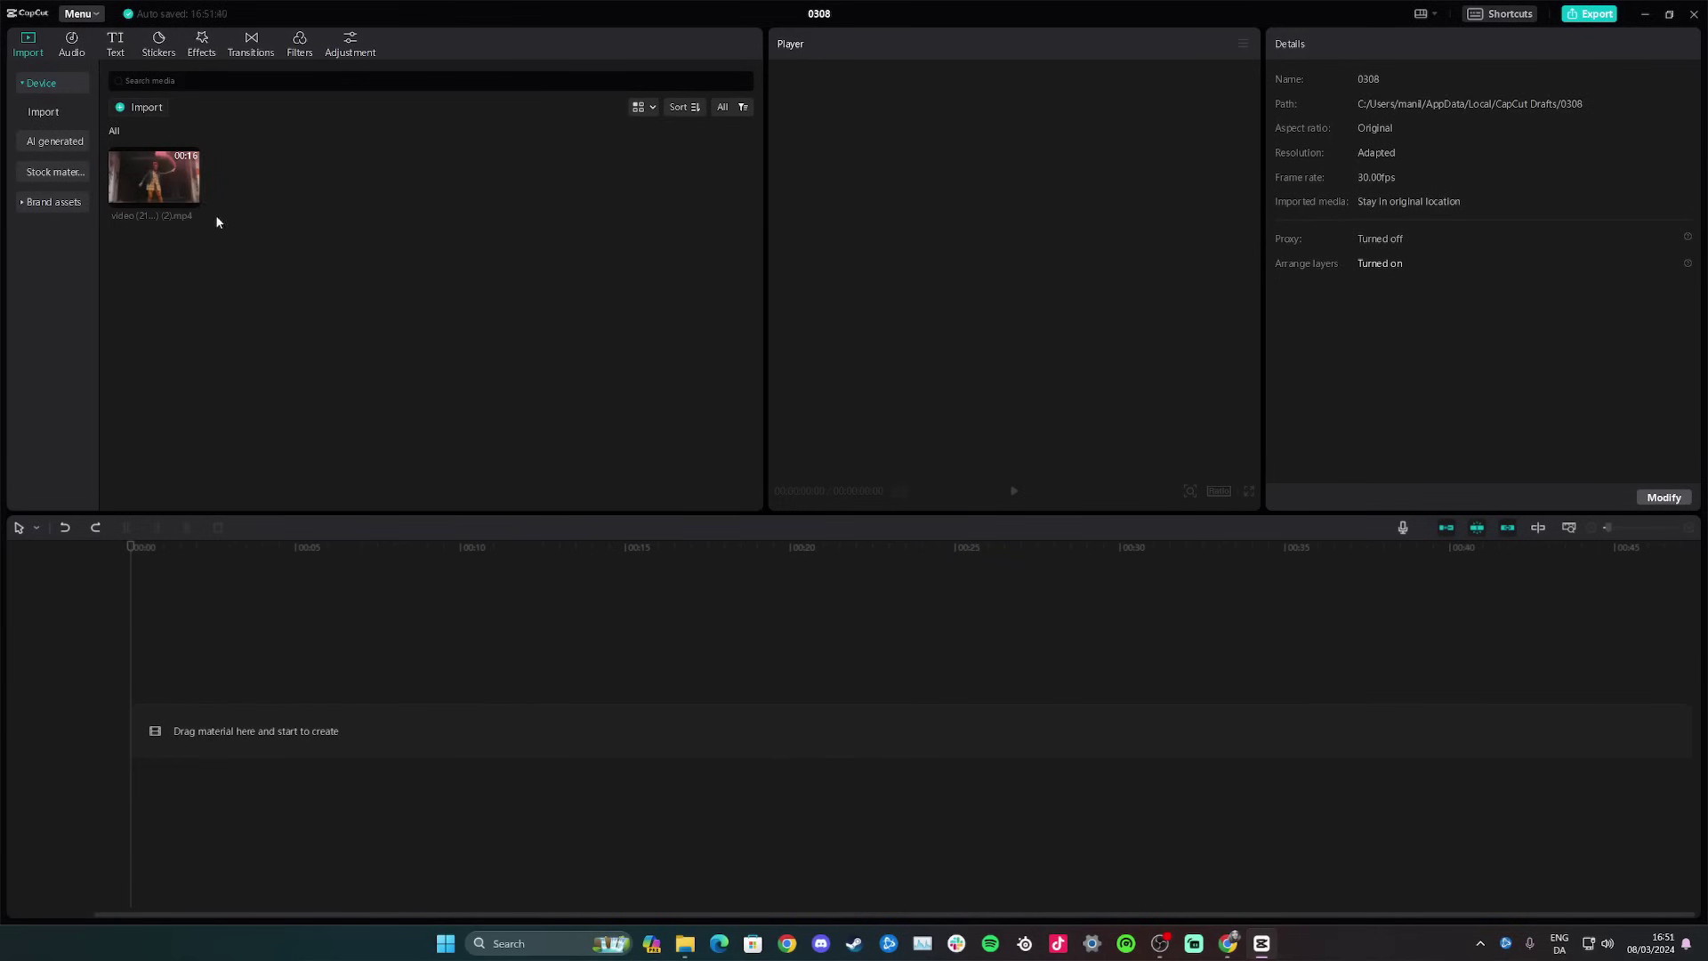
Step: Add the pink smoke clip to the timeline and enlarge it to about 119% scale
{"action": "left_click", "coordinate": [192, 200]}
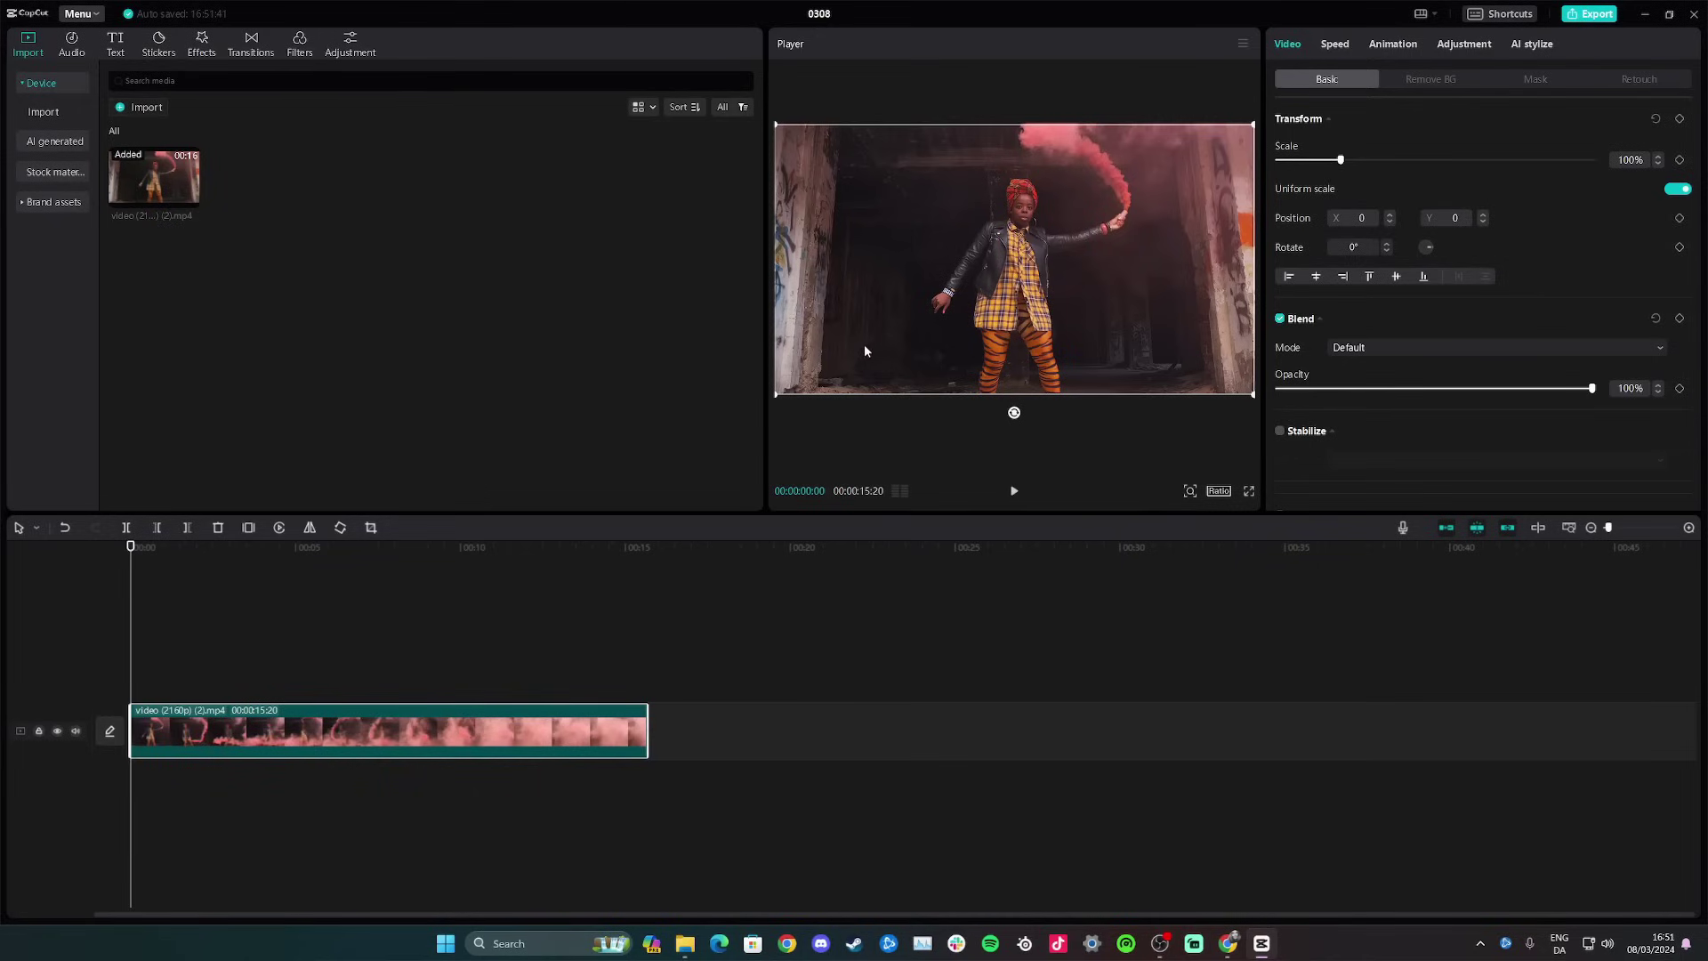
{"action": "left_click_drag", "start_coordinate": [775, 394], "coordinate": [724, 446]}
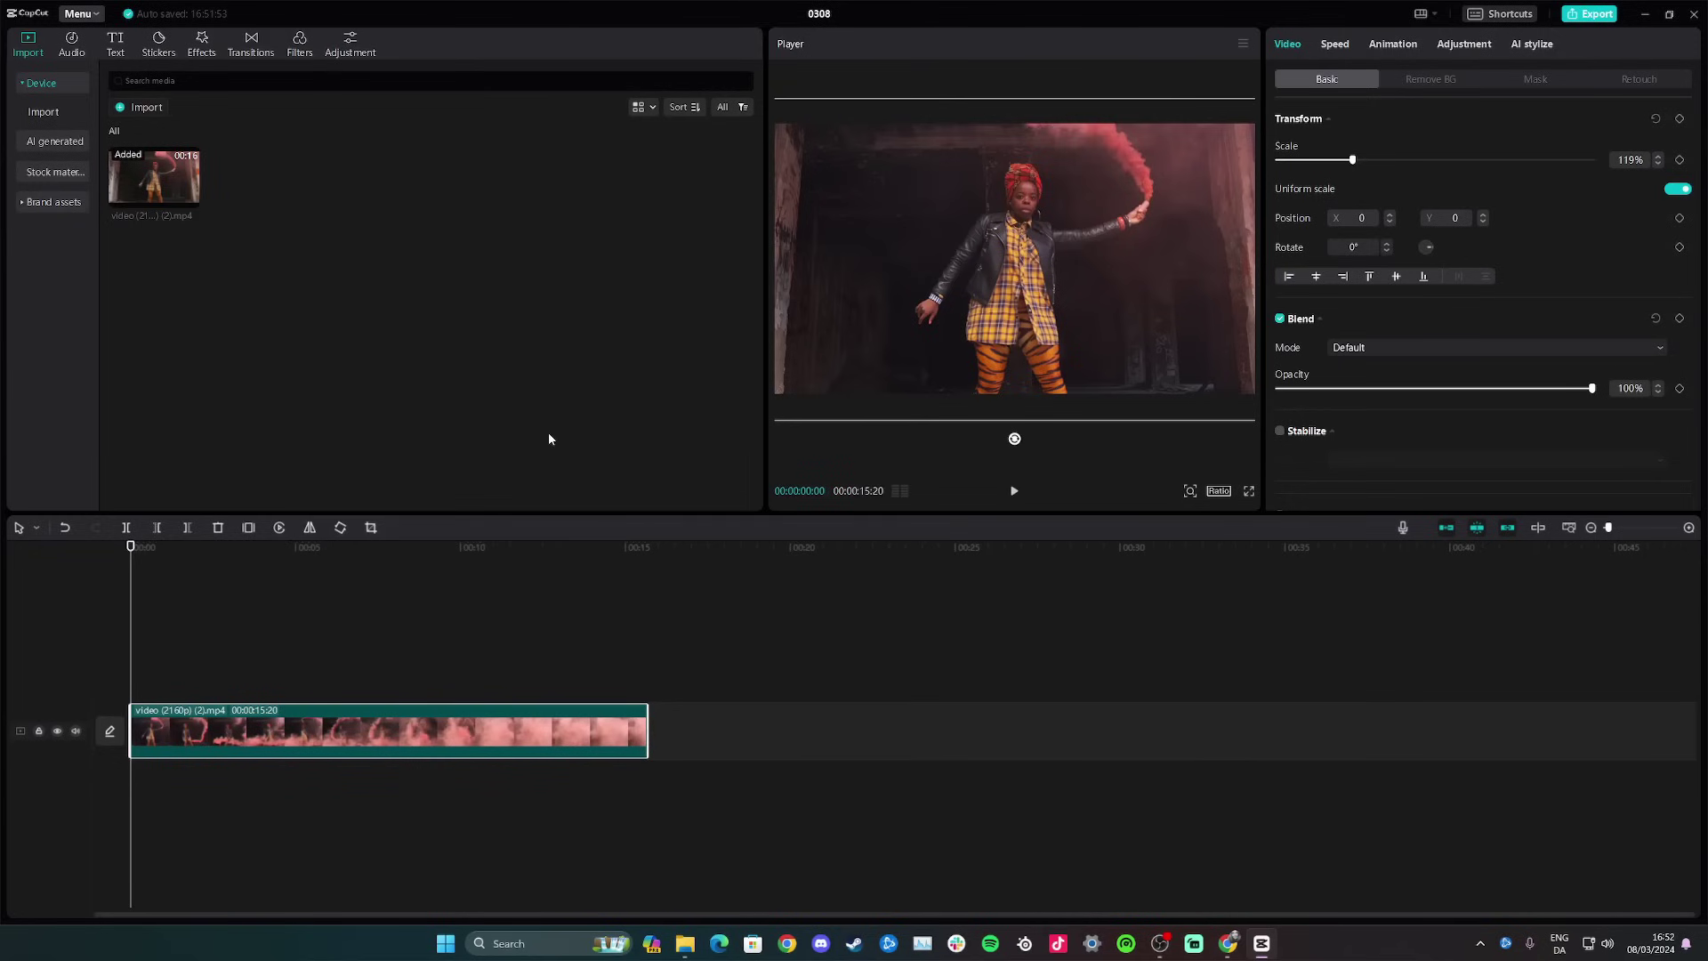
Step: Add a default text containing only a dot and position it, enlarged, over the woman's face as a marker
{"action": "left_click", "coordinate": [116, 43]}
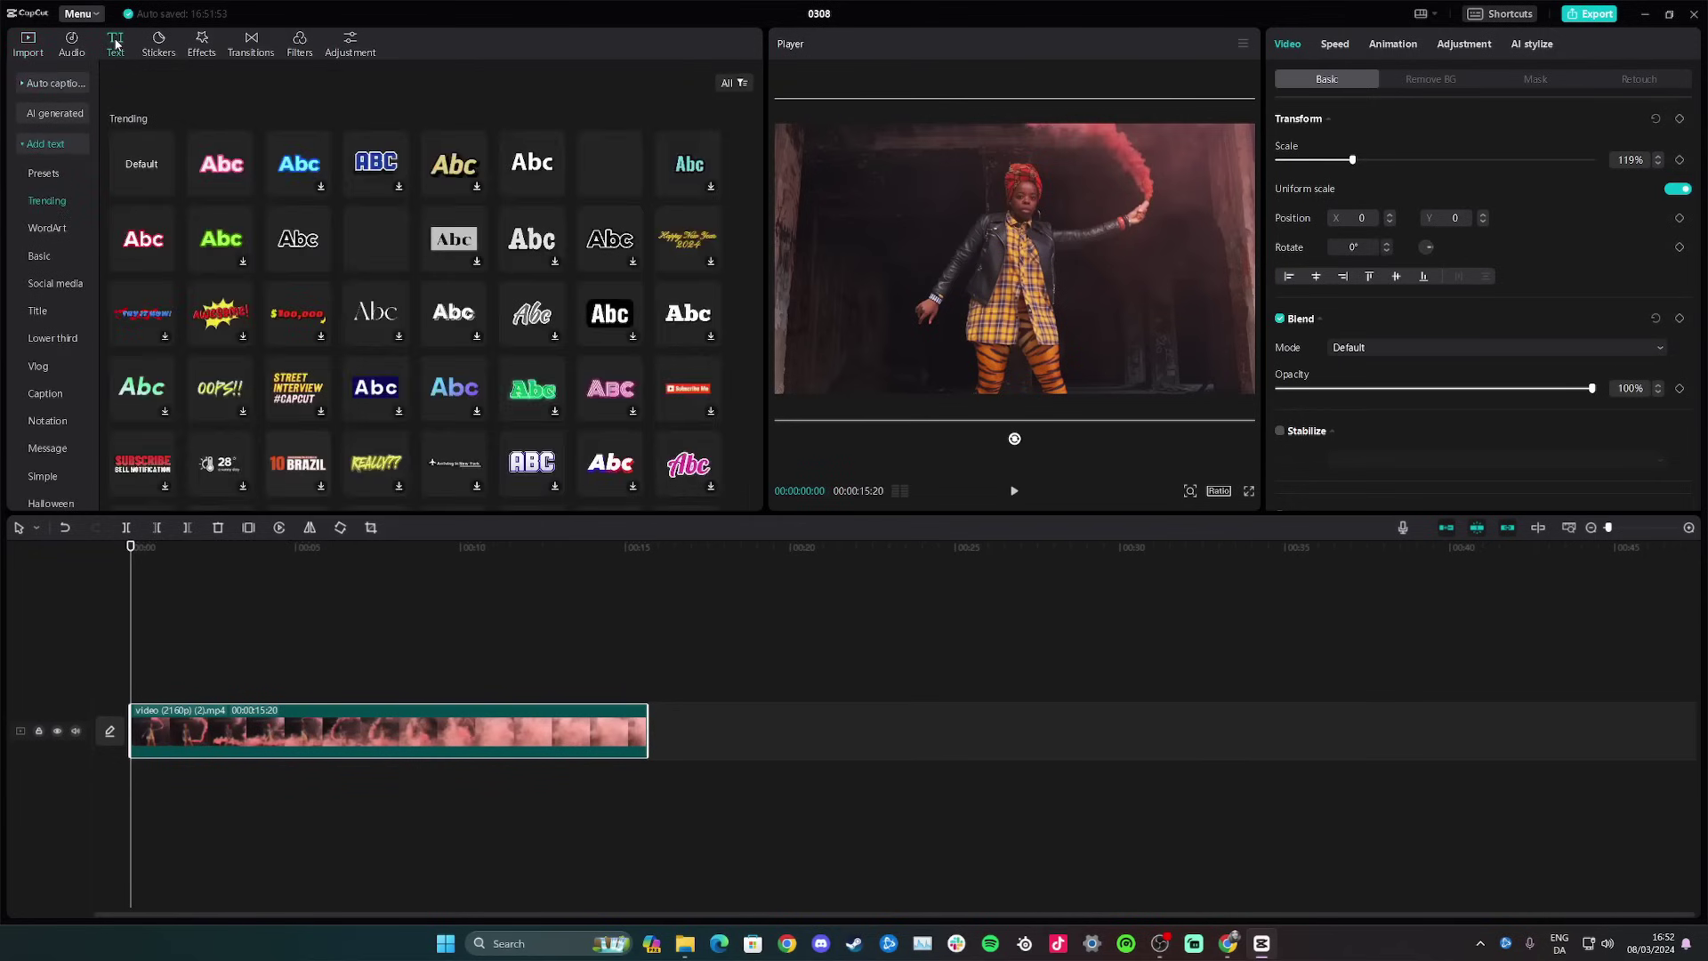
{"action": "left_click", "coordinate": [165, 189]}
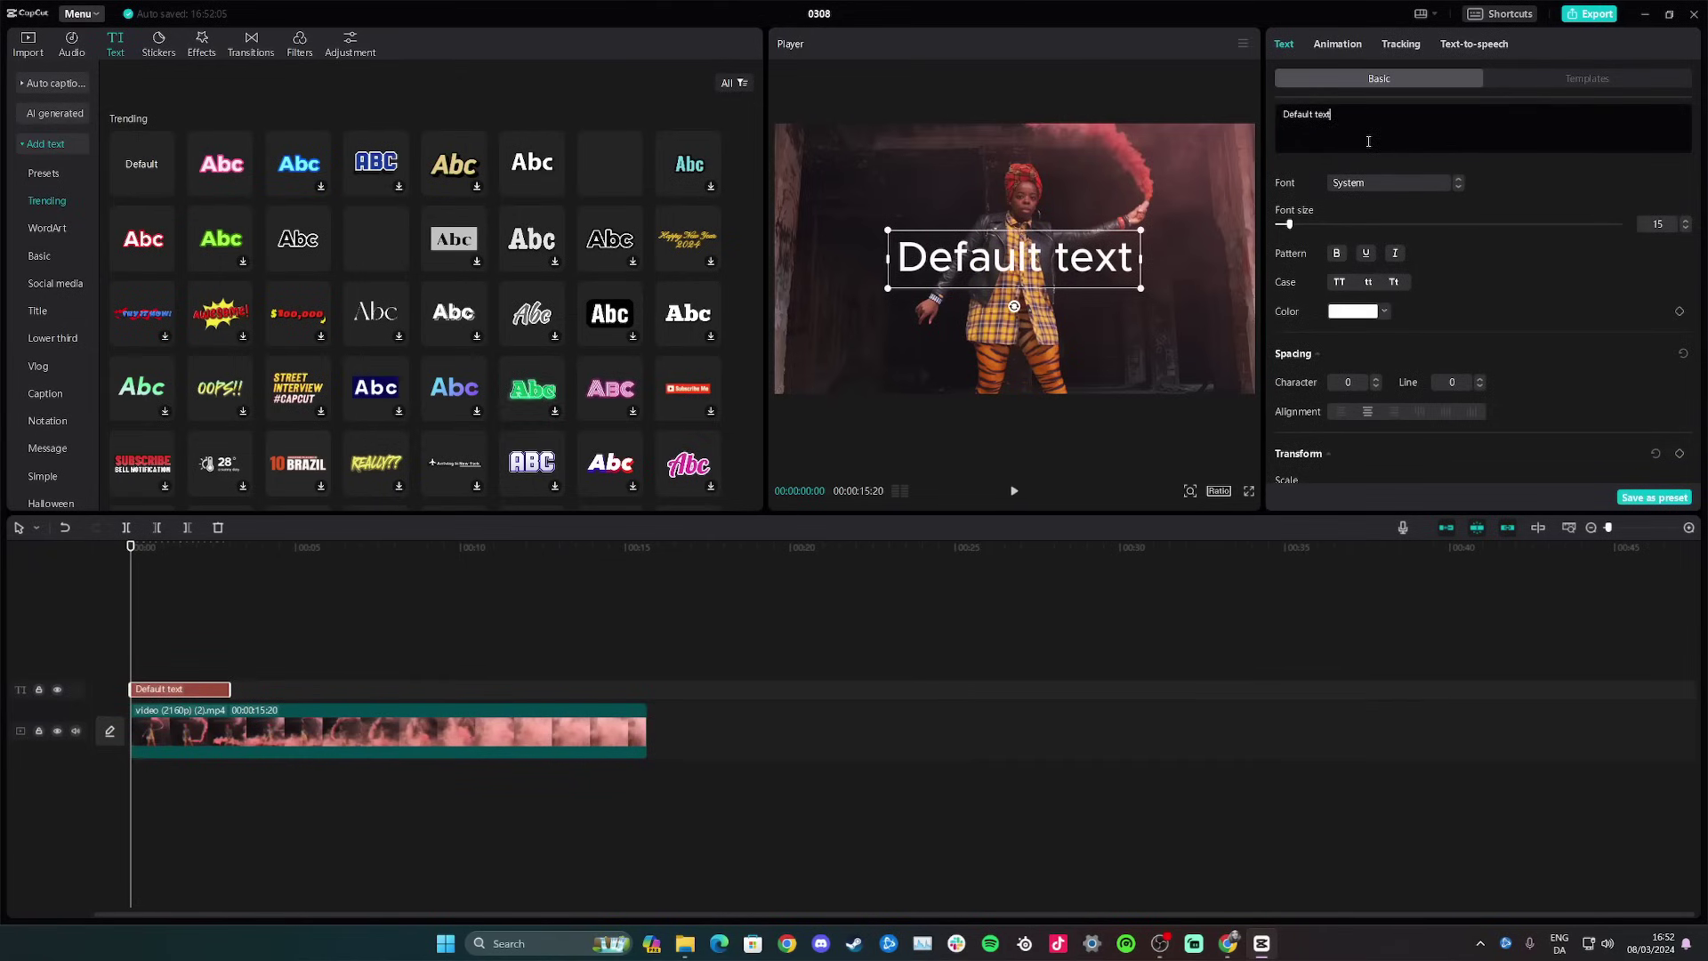
{"action": "key", "text": "ctrl+a"}
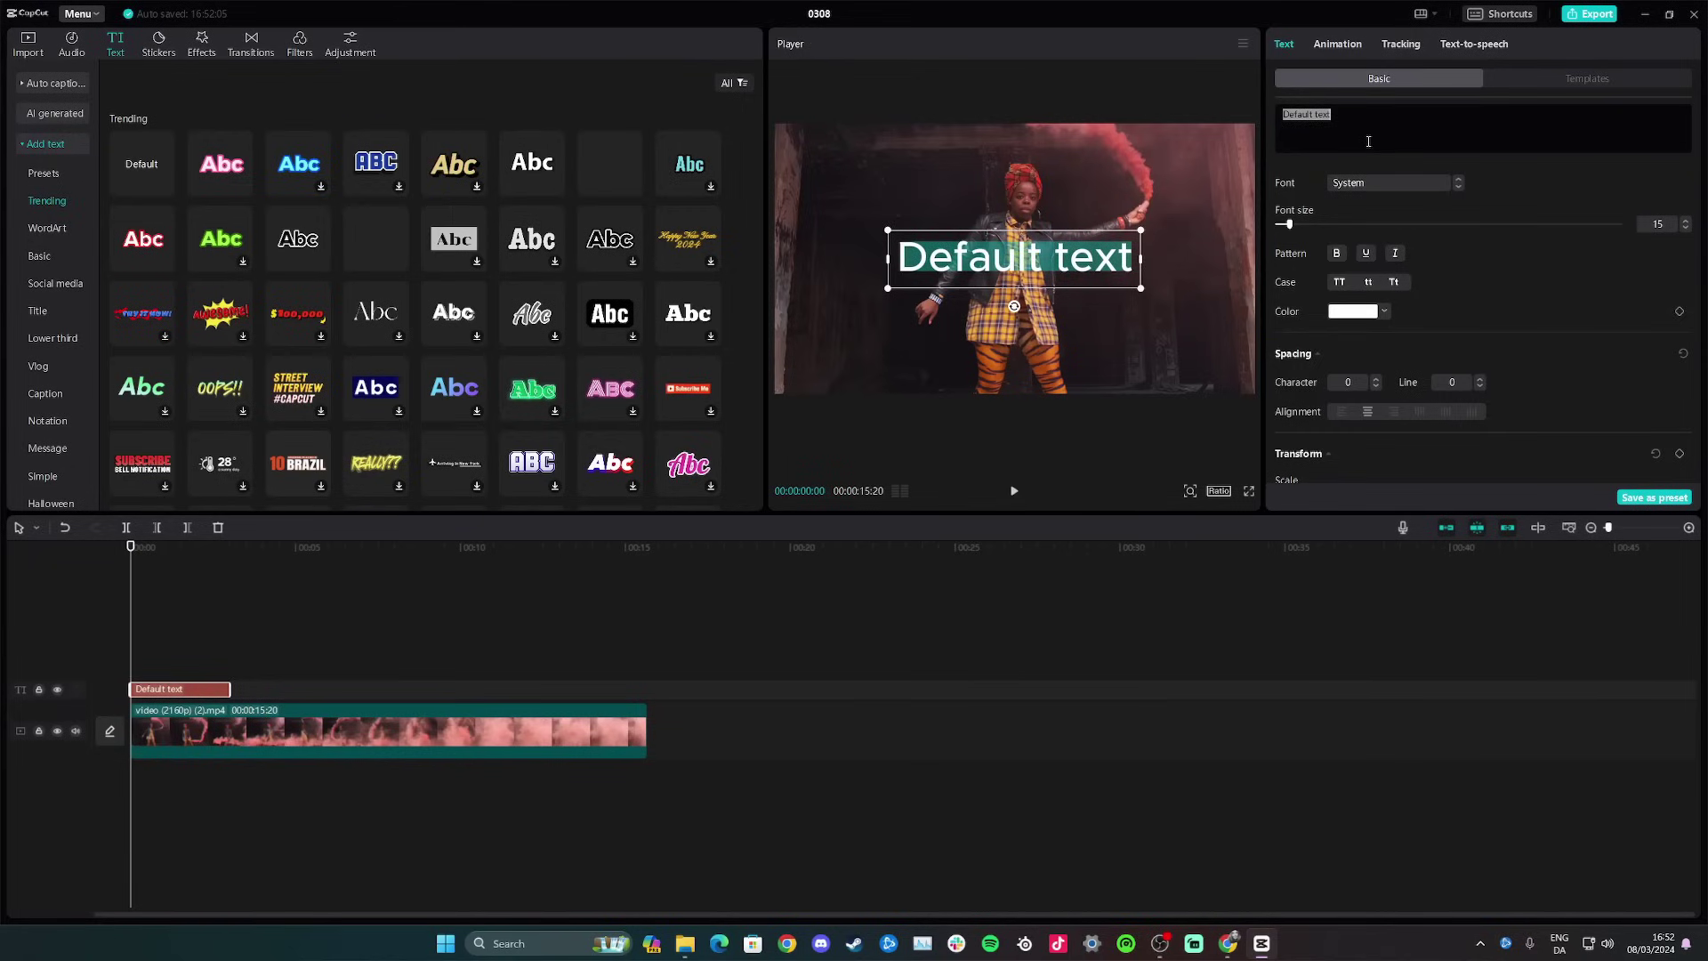
{"action": "key", "text": "BackSpace"}
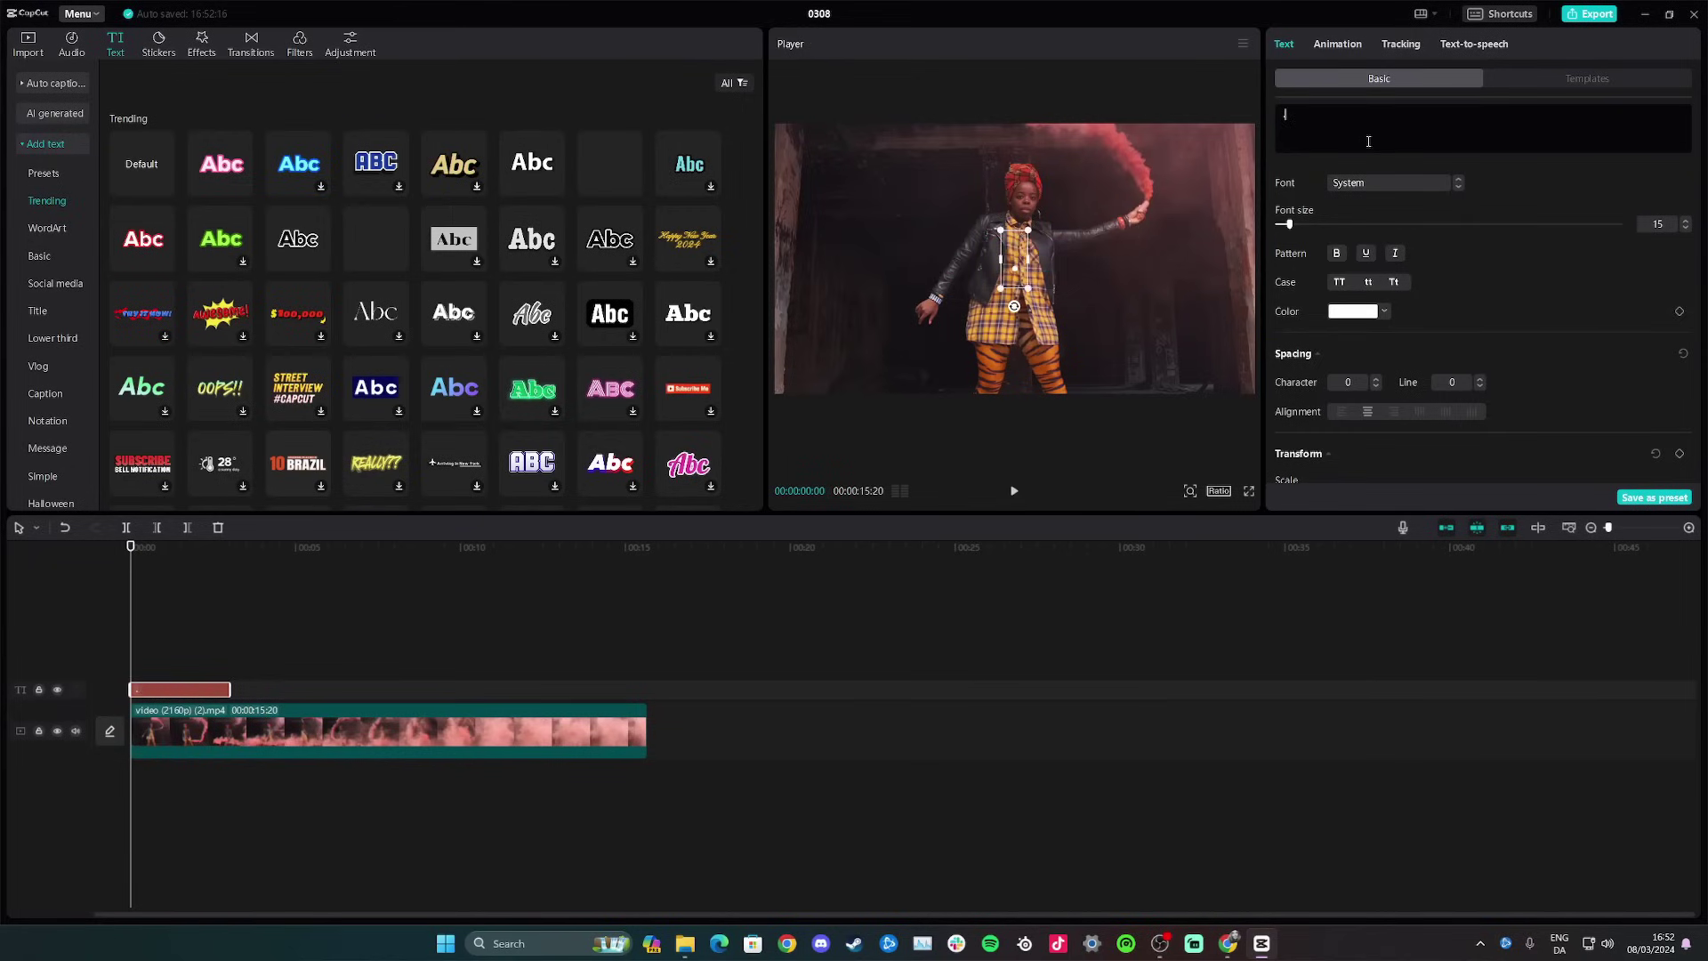
{"action": "left_click_drag", "start_coordinate": [1029, 230], "coordinate": [1099, 192]}
{"action": "left_click_drag", "start_coordinate": [1015, 287], "coordinate": [1026, 208]}
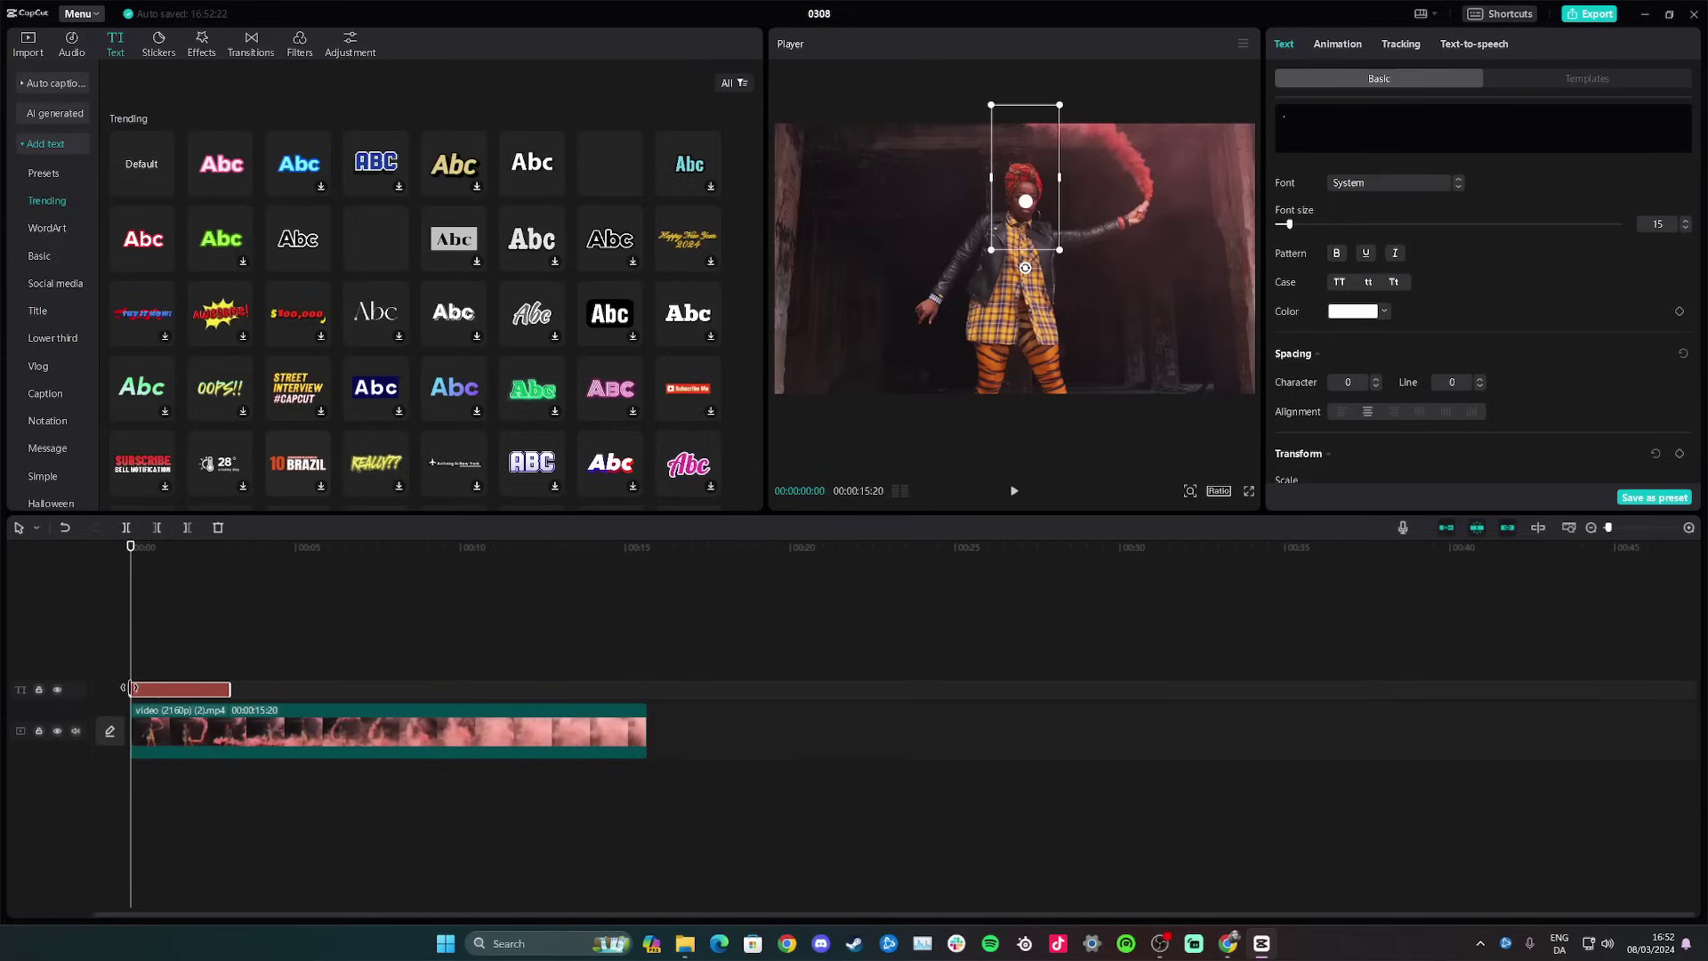
Step: Shorten both the dot text and the pink smoke clip to about 00:00:01:23
{"action": "left_click_drag", "start_coordinate": [230, 689], "coordinate": [189, 690]}
{"action": "left_click", "coordinate": [210, 744]}
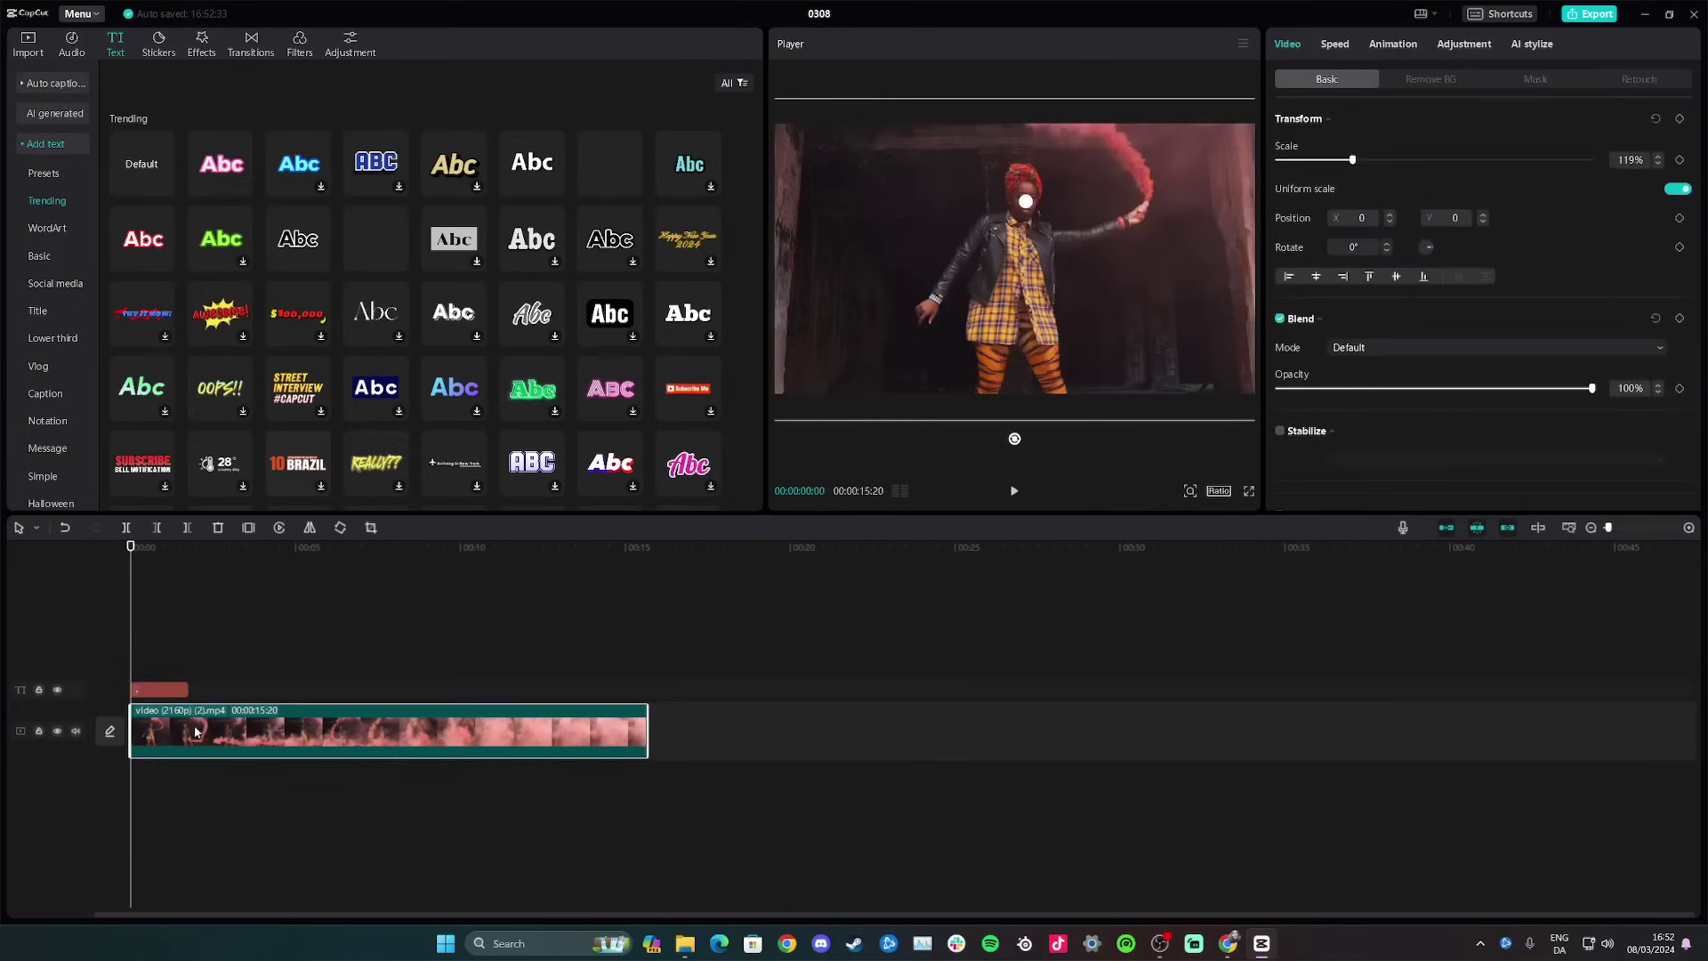
{"action": "left_click_drag", "start_coordinate": [647, 731], "coordinate": [189, 738]}
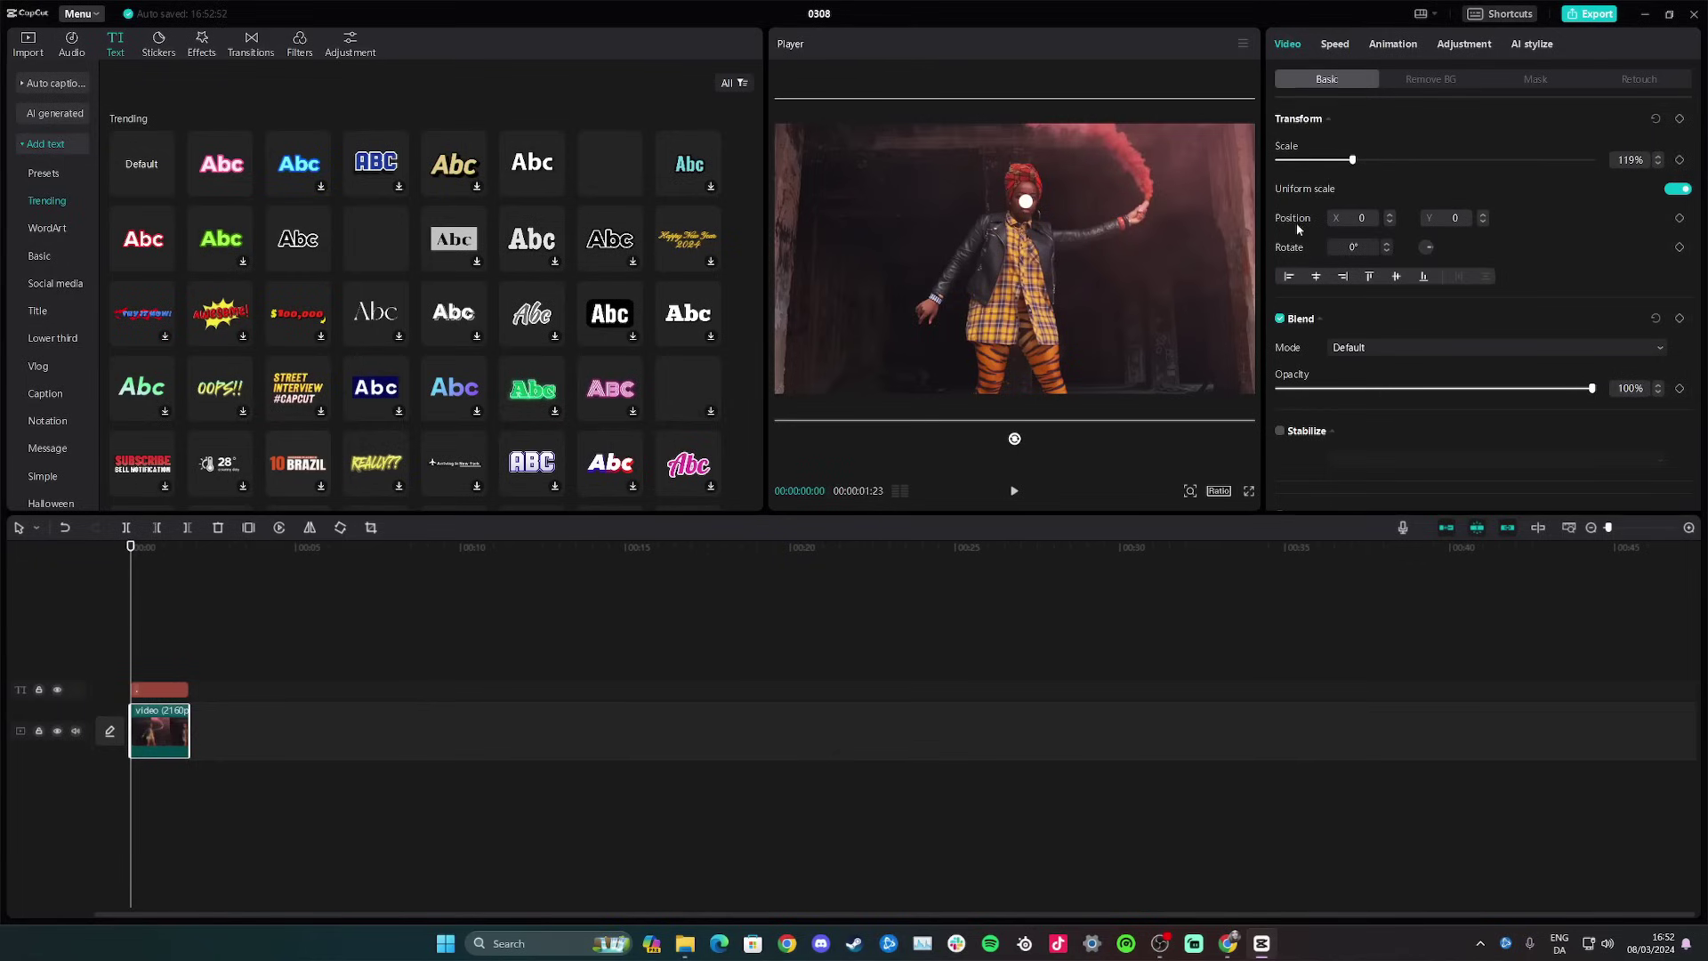
Step: Keyframe the clip's position at its start, and shift it to about X 79 at frame 5 to align the face with the dot
{"action": "left_click", "coordinate": [1680, 218]}
{"action": "key", "text": "Right"}
{"action": "key", "text": "Right"}
{"action": "key", "text": "Right"}
{"action": "key", "text": "Right"}
{"action": "key", "text": "Right"}
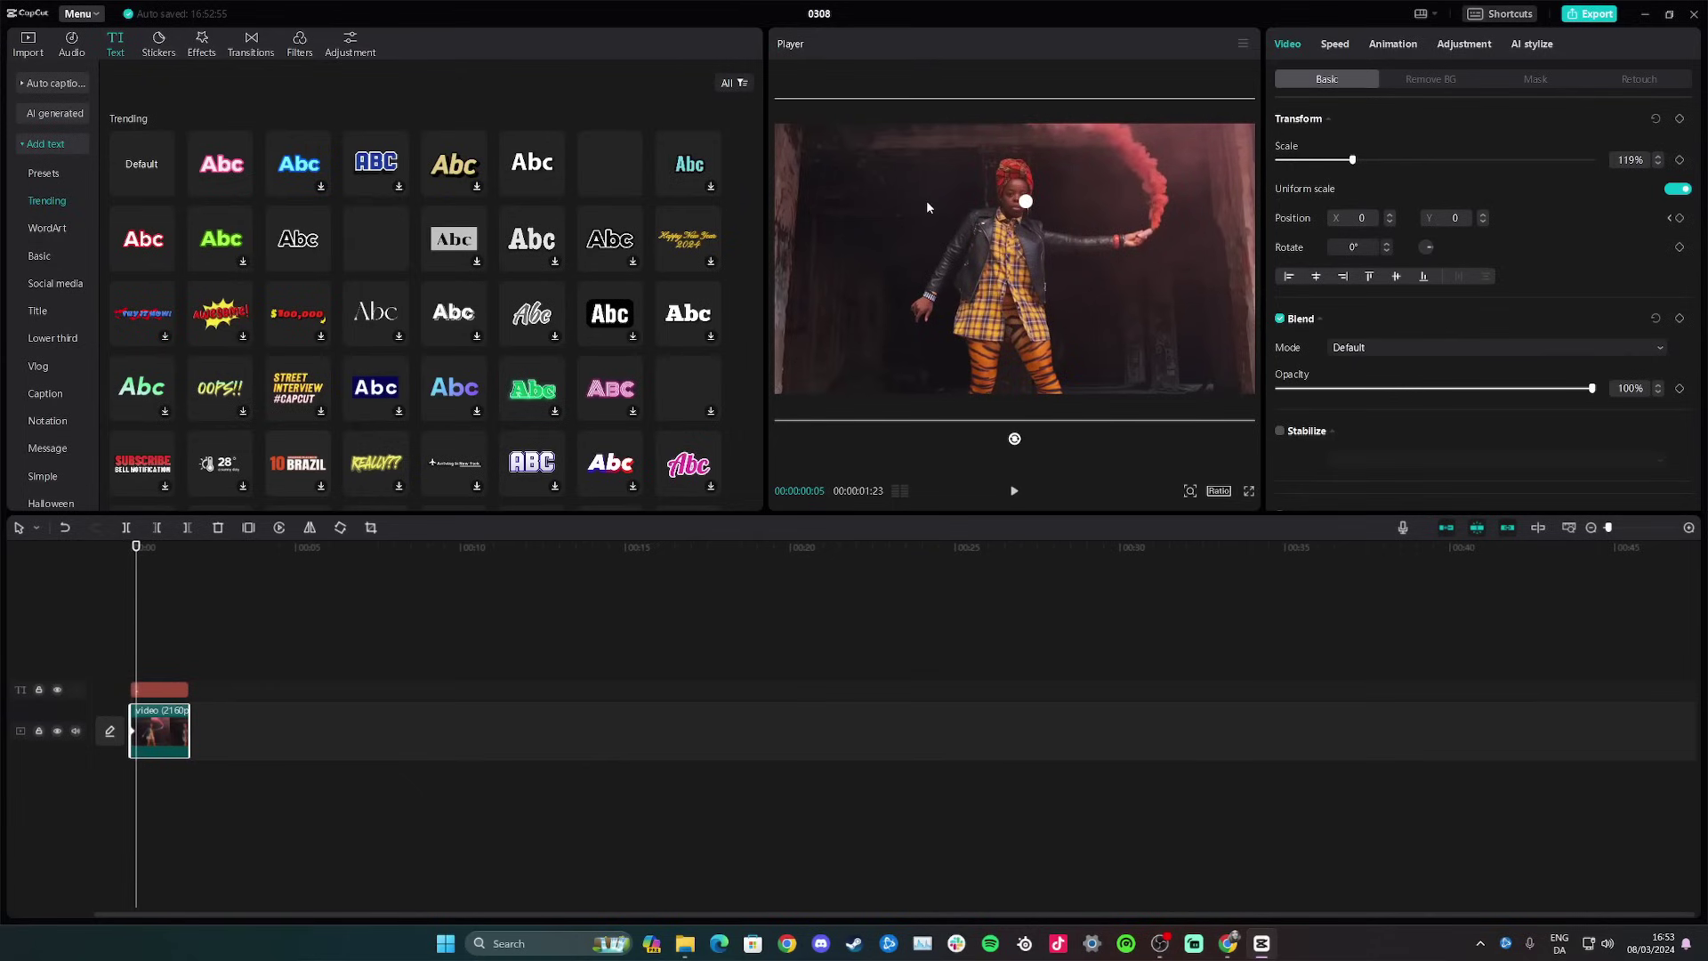
{"action": "left_click_drag", "start_coordinate": [933, 187], "coordinate": [942, 190]}
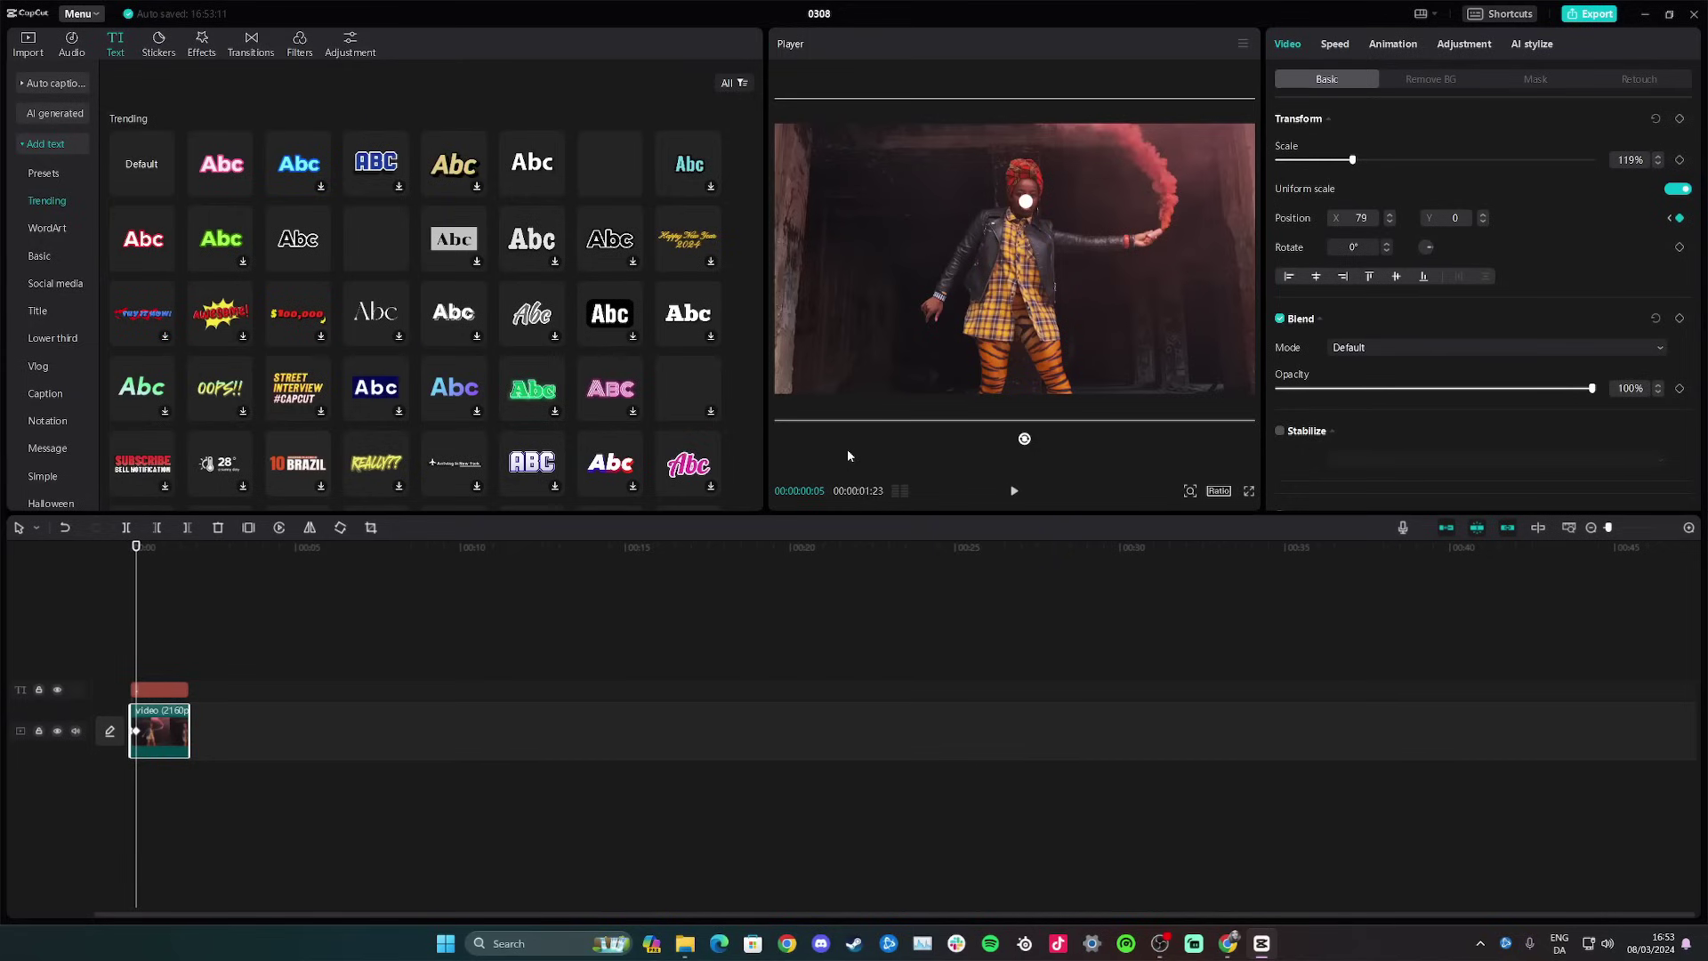
Step: Shift the clip to about X 159 at frame 10 so the face lines up with the dot
{"action": "key", "text": "Right"}
{"action": "key", "text": "Right"}
{"action": "key", "text": "Right"}
{"action": "key", "text": "Right"}
{"action": "key", "text": "Right"}
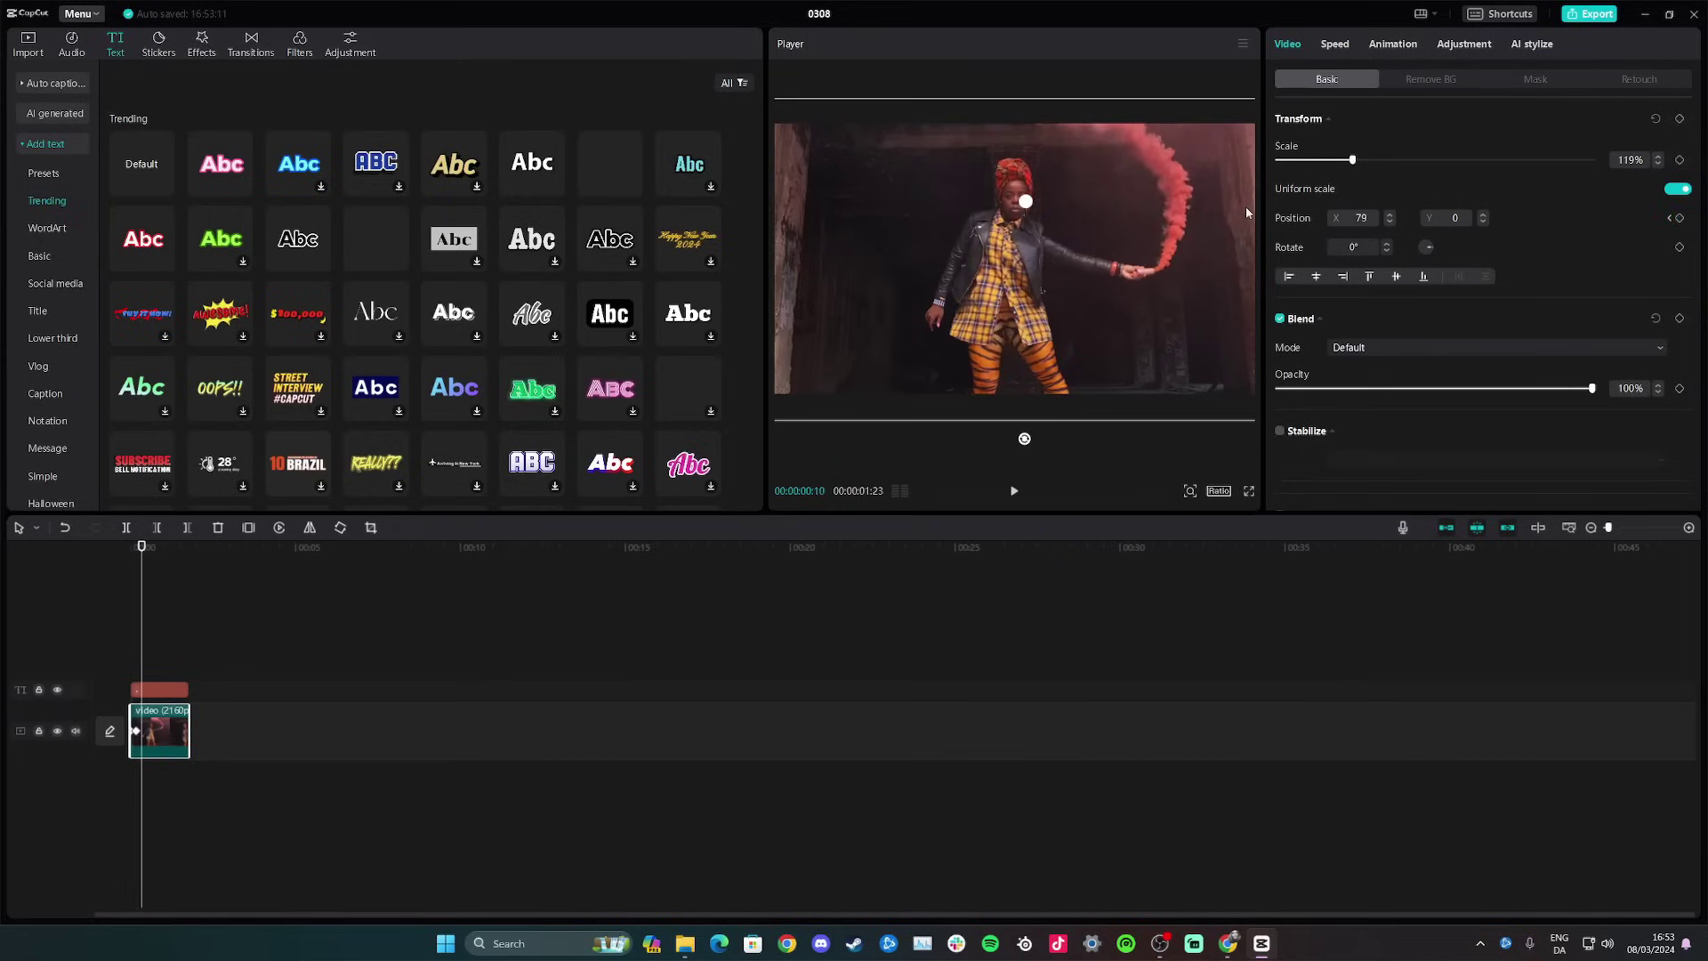
{"action": "key", "text": "Right"}
{"action": "left_click_drag", "start_coordinate": [1008, 246], "coordinate": [1016, 248]}
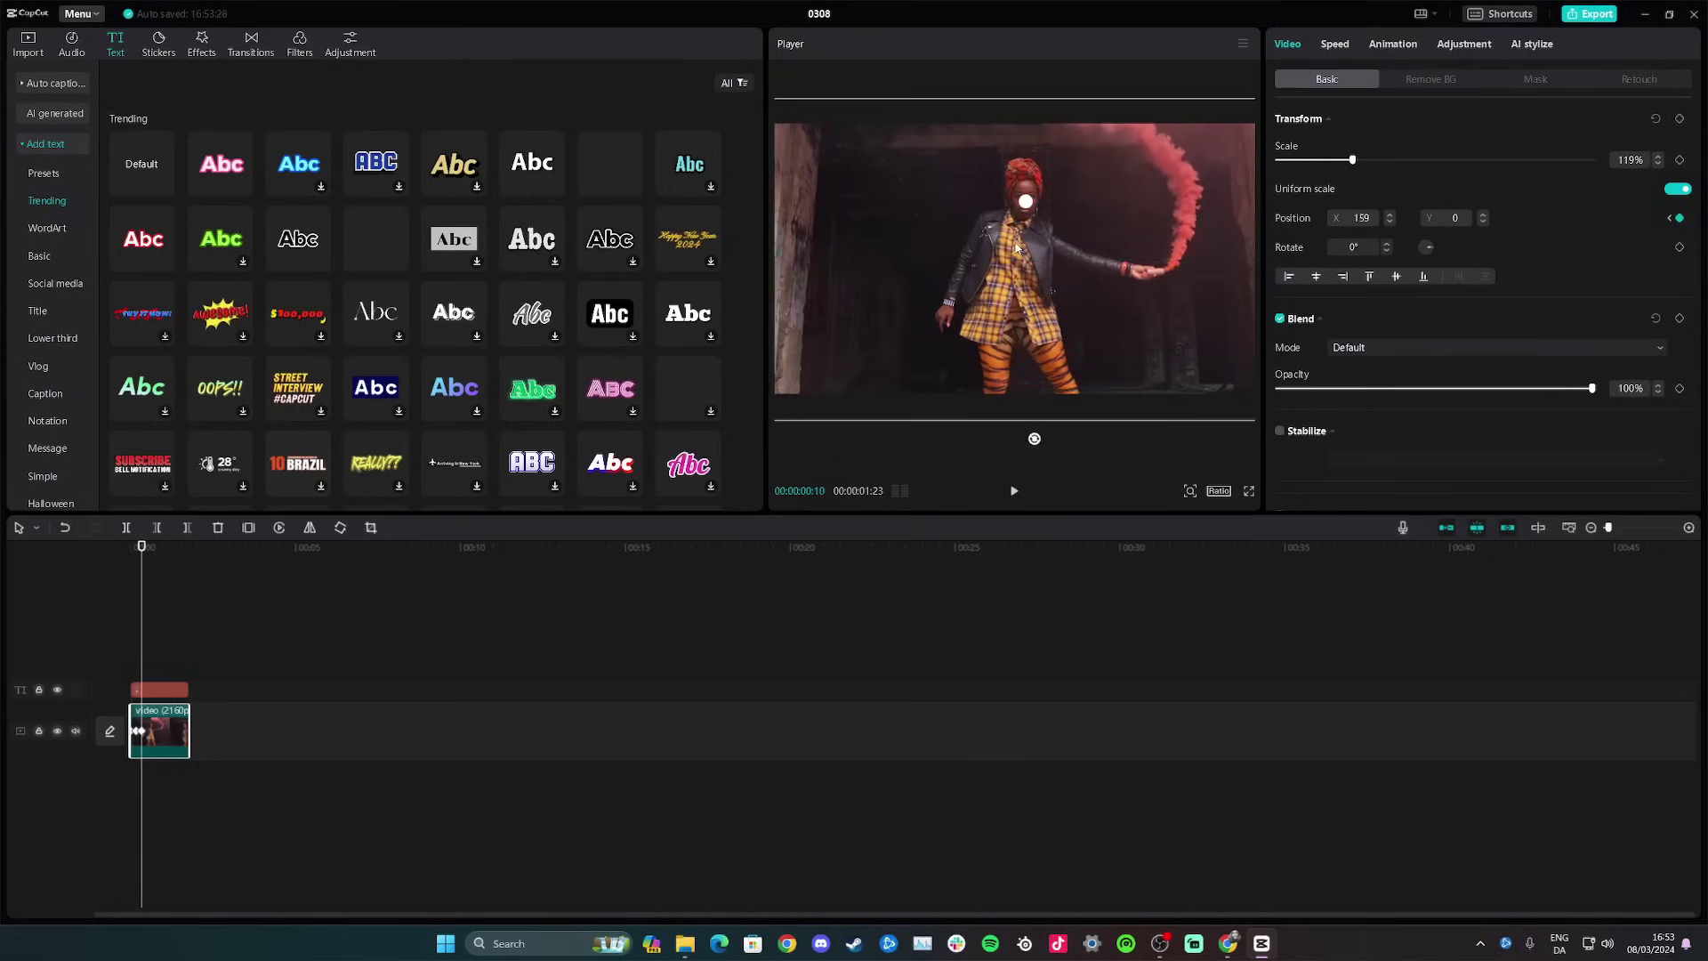
Step: Shift the clip to about X 232 at frame 15 so the face stays under the dot
{"action": "key", "text": "Right"}
{"action": "key", "text": "Right"}
{"action": "key", "text": "Right"}
{"action": "key", "text": "Right"}
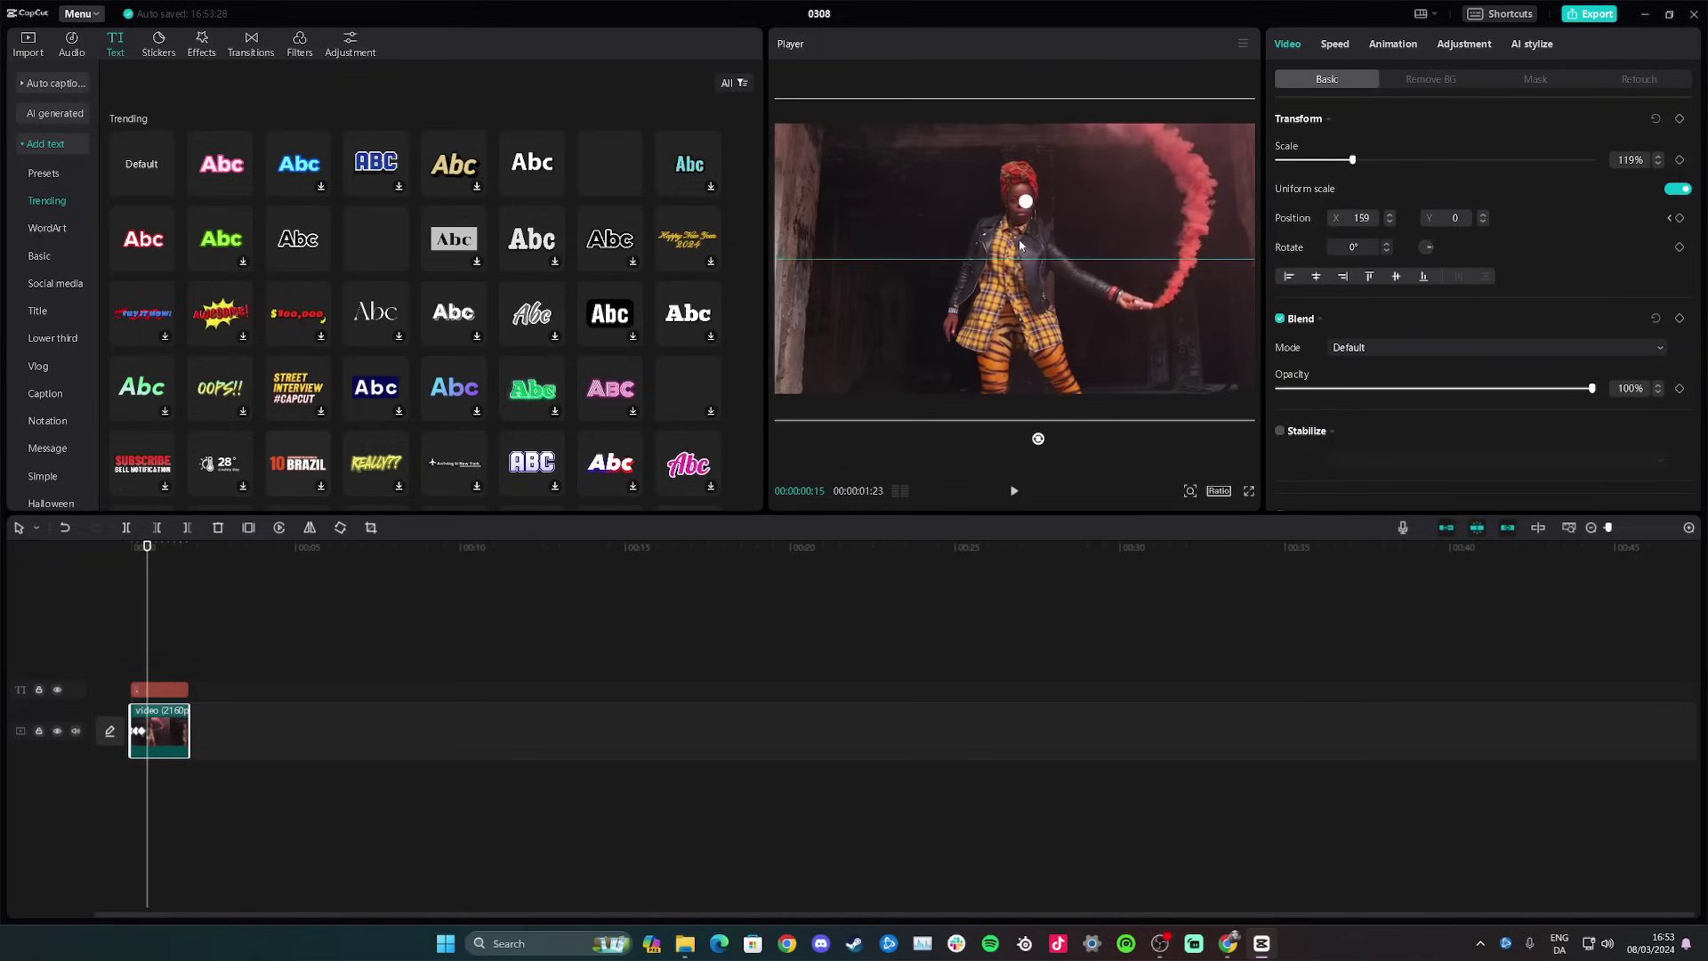
{"action": "left_click_drag", "start_coordinate": [1024, 245], "coordinate": [1026, 243]}
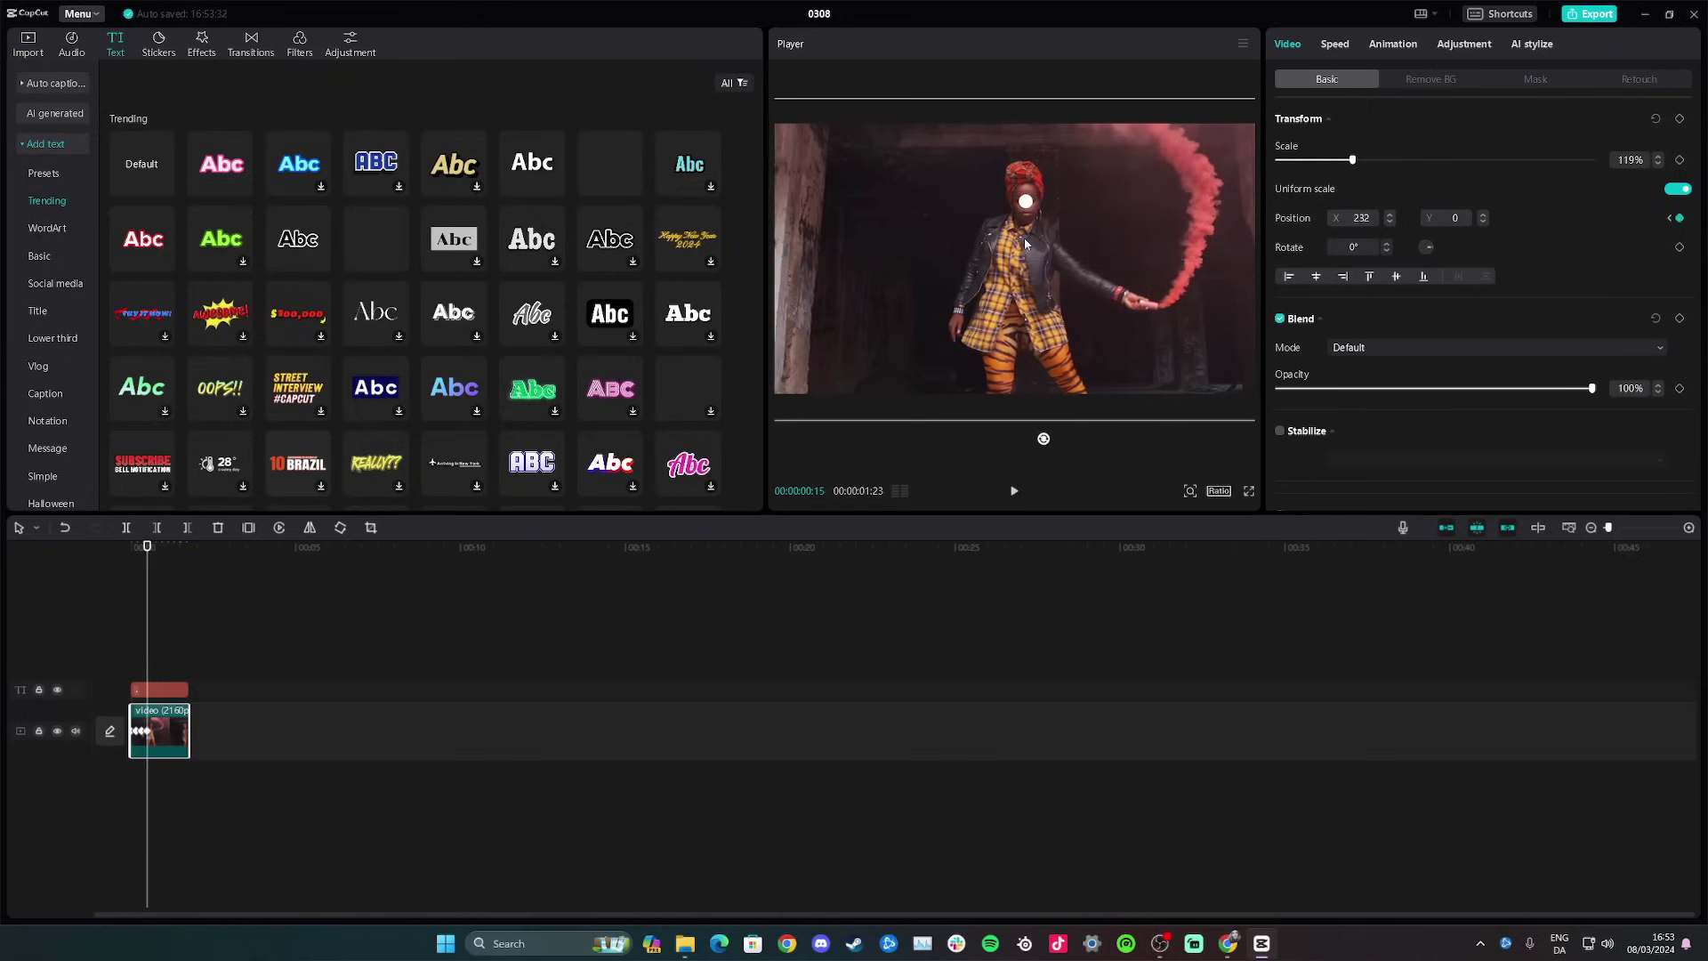
Step: Move the clip to about X 293, Y 58 at frame 20 to realign the face with the dot
{"action": "key", "text": "Right"}
{"action": "key", "text": "Right"}
{"action": "key", "text": "Right"}
{"action": "key", "text": "Right"}
{"action": "key", "text": "Right"}
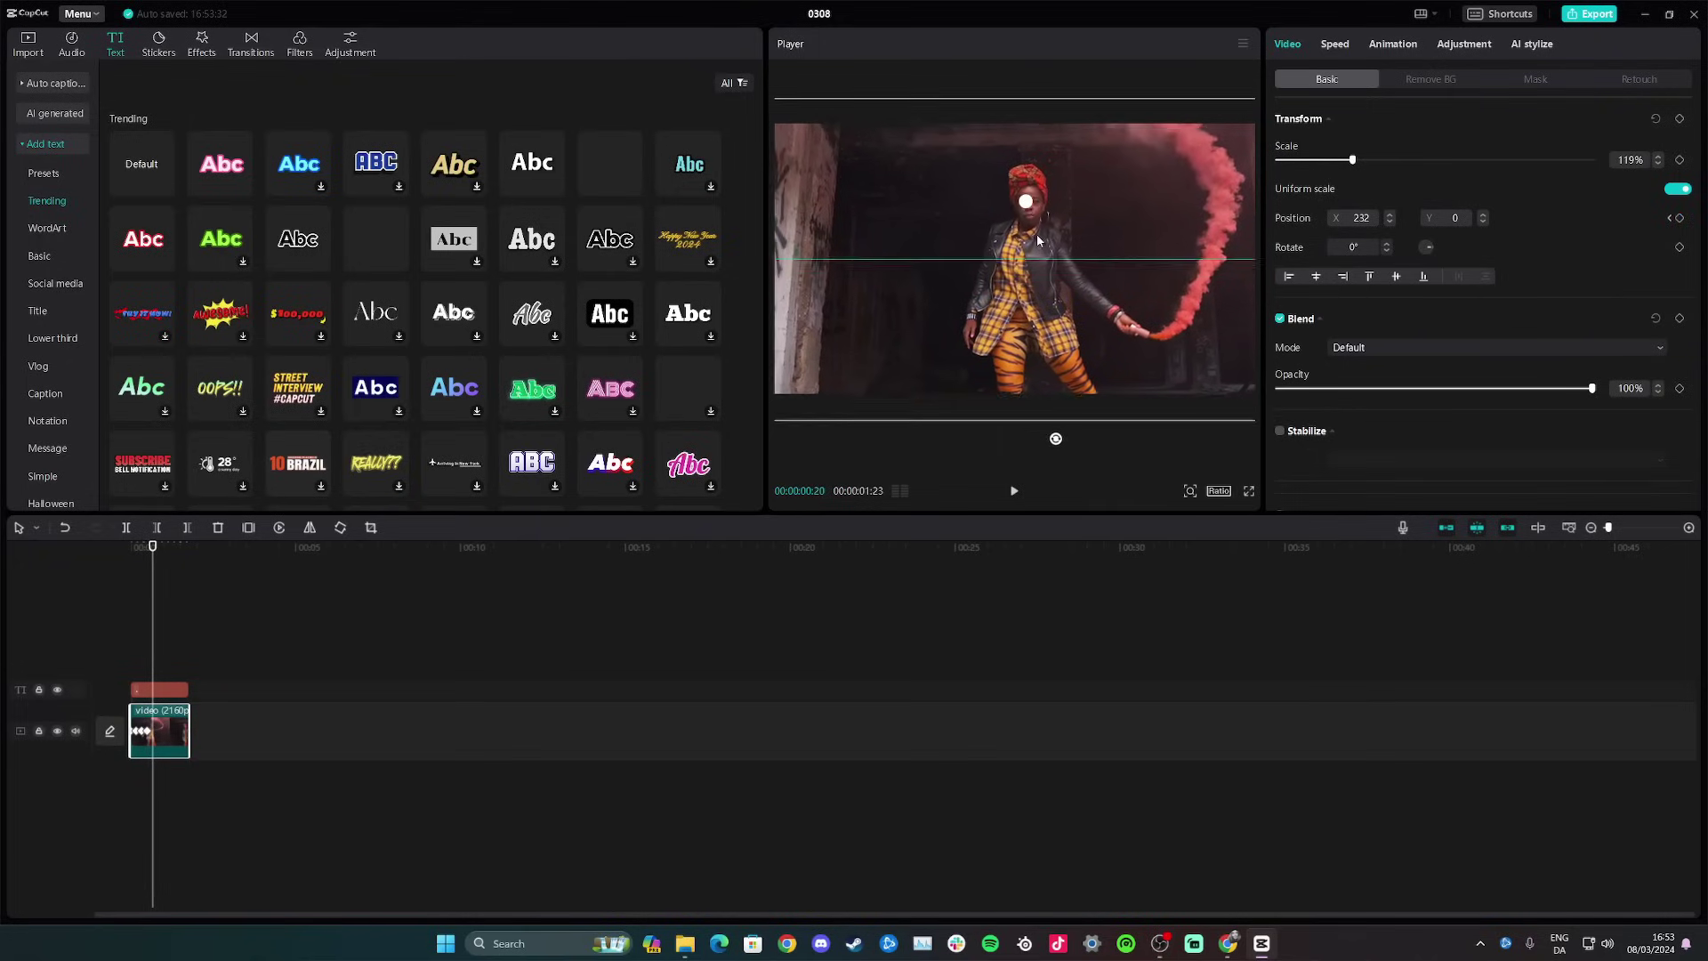
Step: Move the clip to about X 371, Y 49 at frame 25 to keep the face on the dot
{"action": "key", "text": "Right"}
{"action": "key", "text": "Right"}
{"action": "key", "text": "Right"}
{"action": "key", "text": "Right"}
{"action": "key", "text": "Right"}
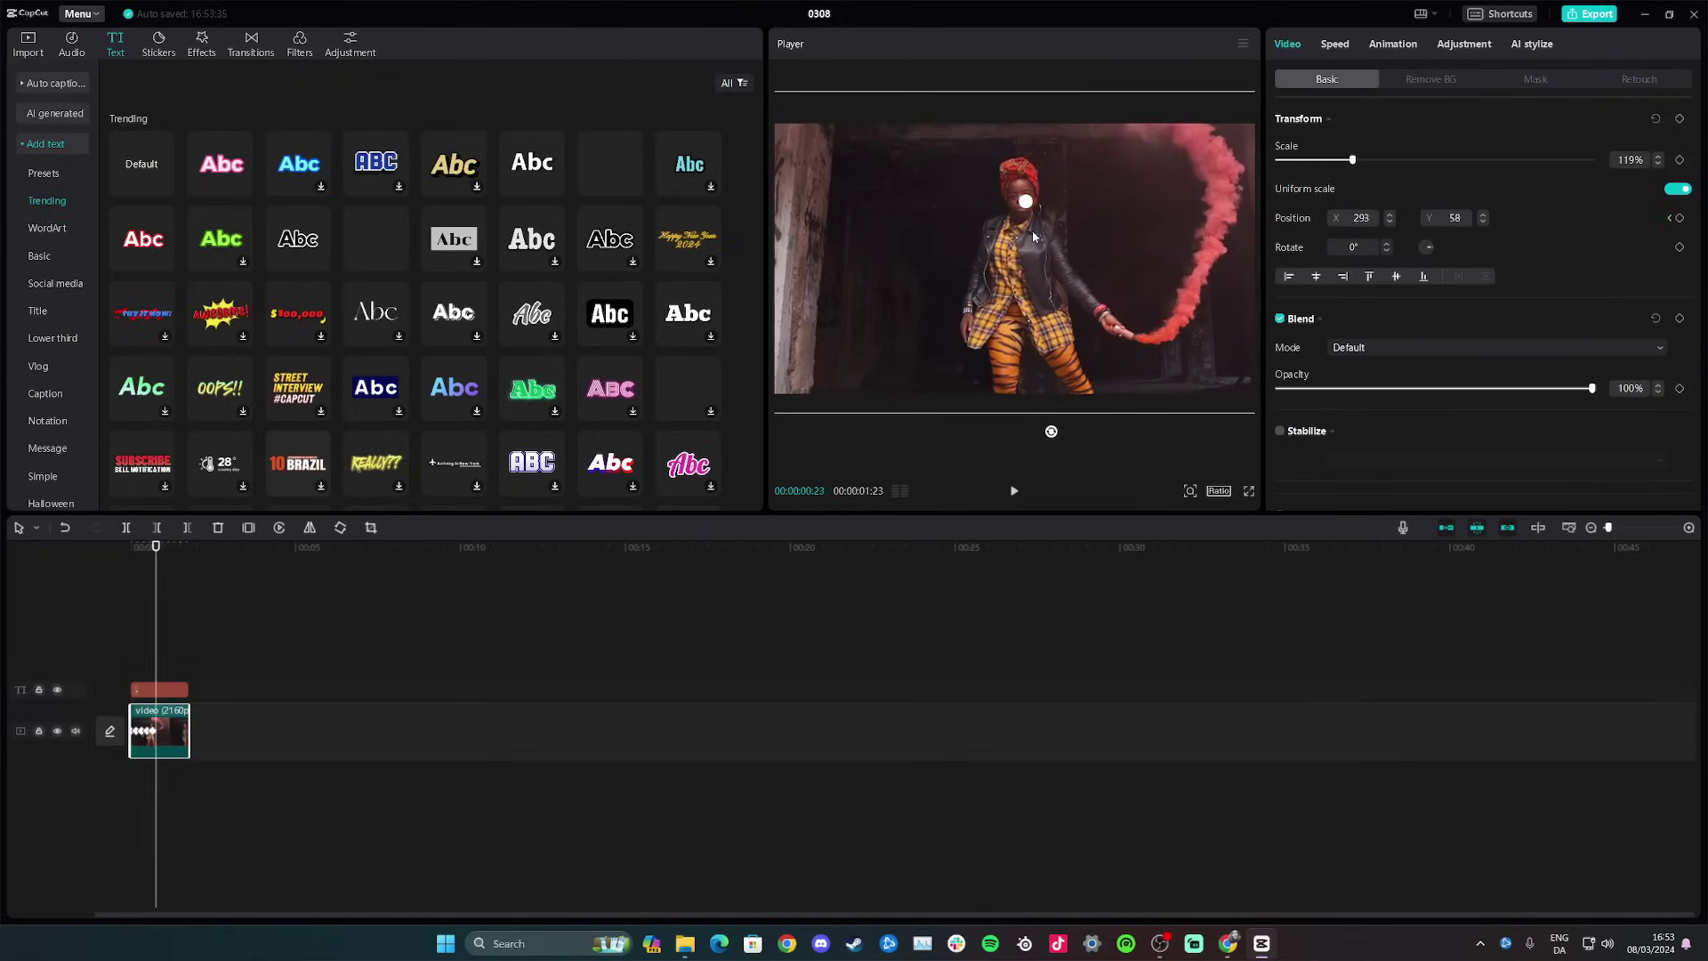
{"action": "left_click_drag", "start_coordinate": [1032, 231], "coordinate": [1043, 237]}
Step: Reposition the clip at 00:00:01:00 so the woman's face is again centred on the dot
{"action": "key", "text": "Right"}
{"action": "key", "text": "Right"}
{"action": "key", "text": "Right"}
{"action": "key", "text": "Right"}
{"action": "key", "text": "Right"}
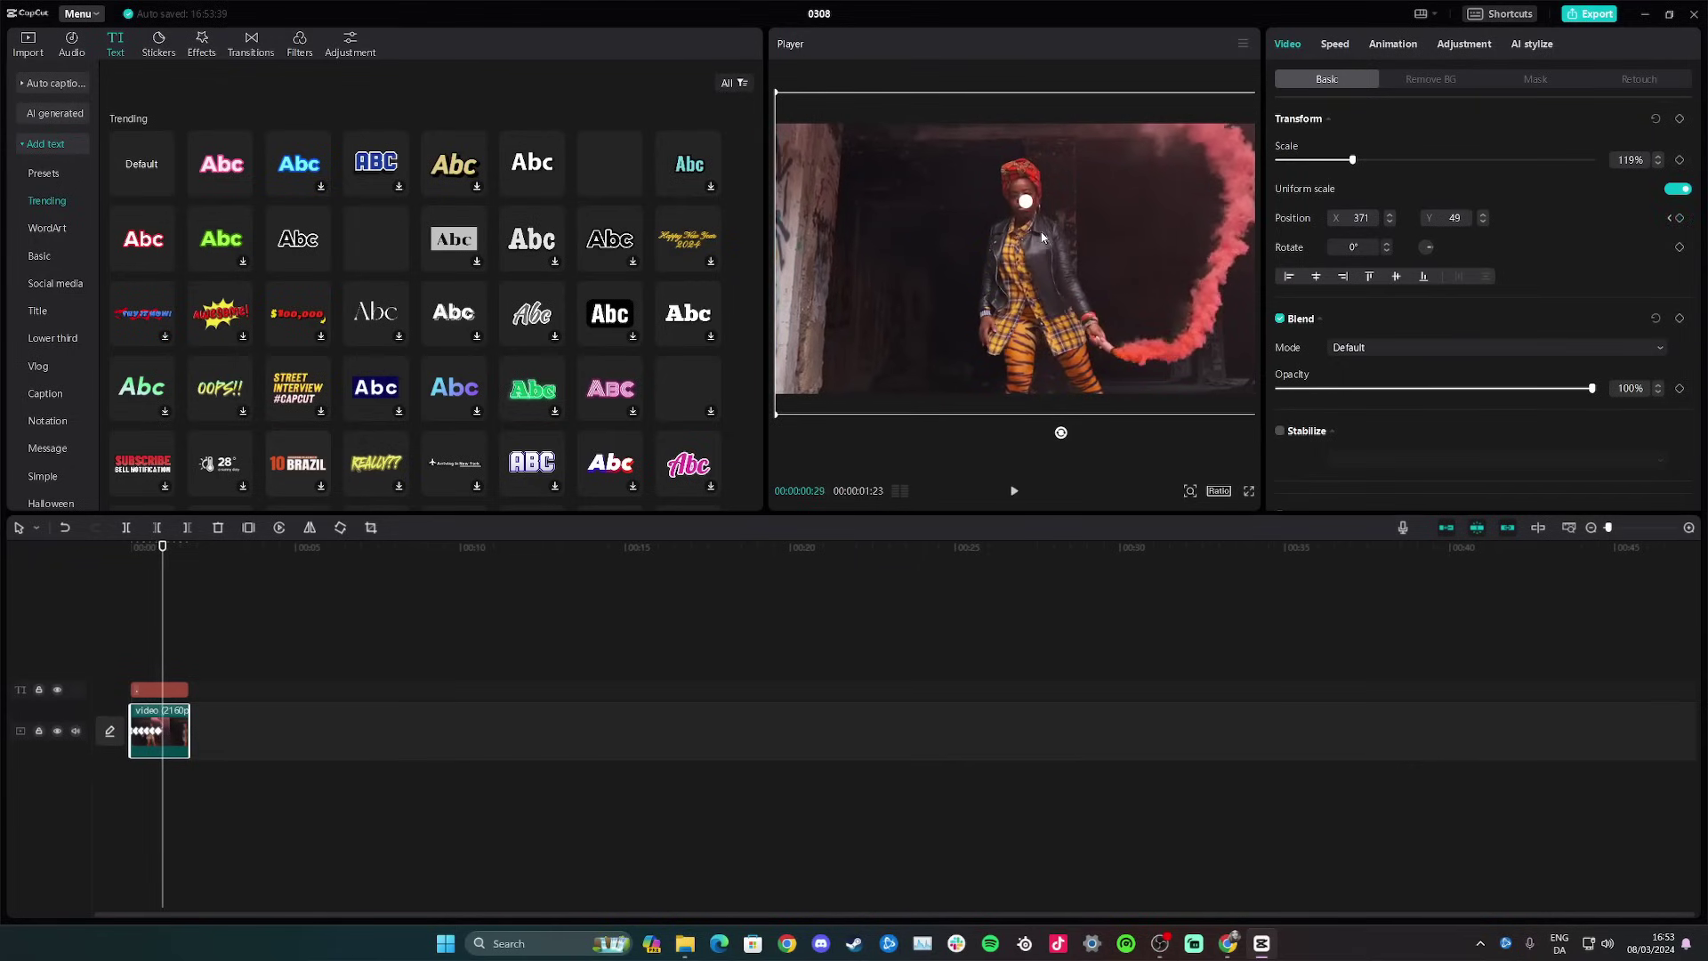
{"action": "left_click_drag", "start_coordinate": [1048, 238], "coordinate": [1054, 240]}
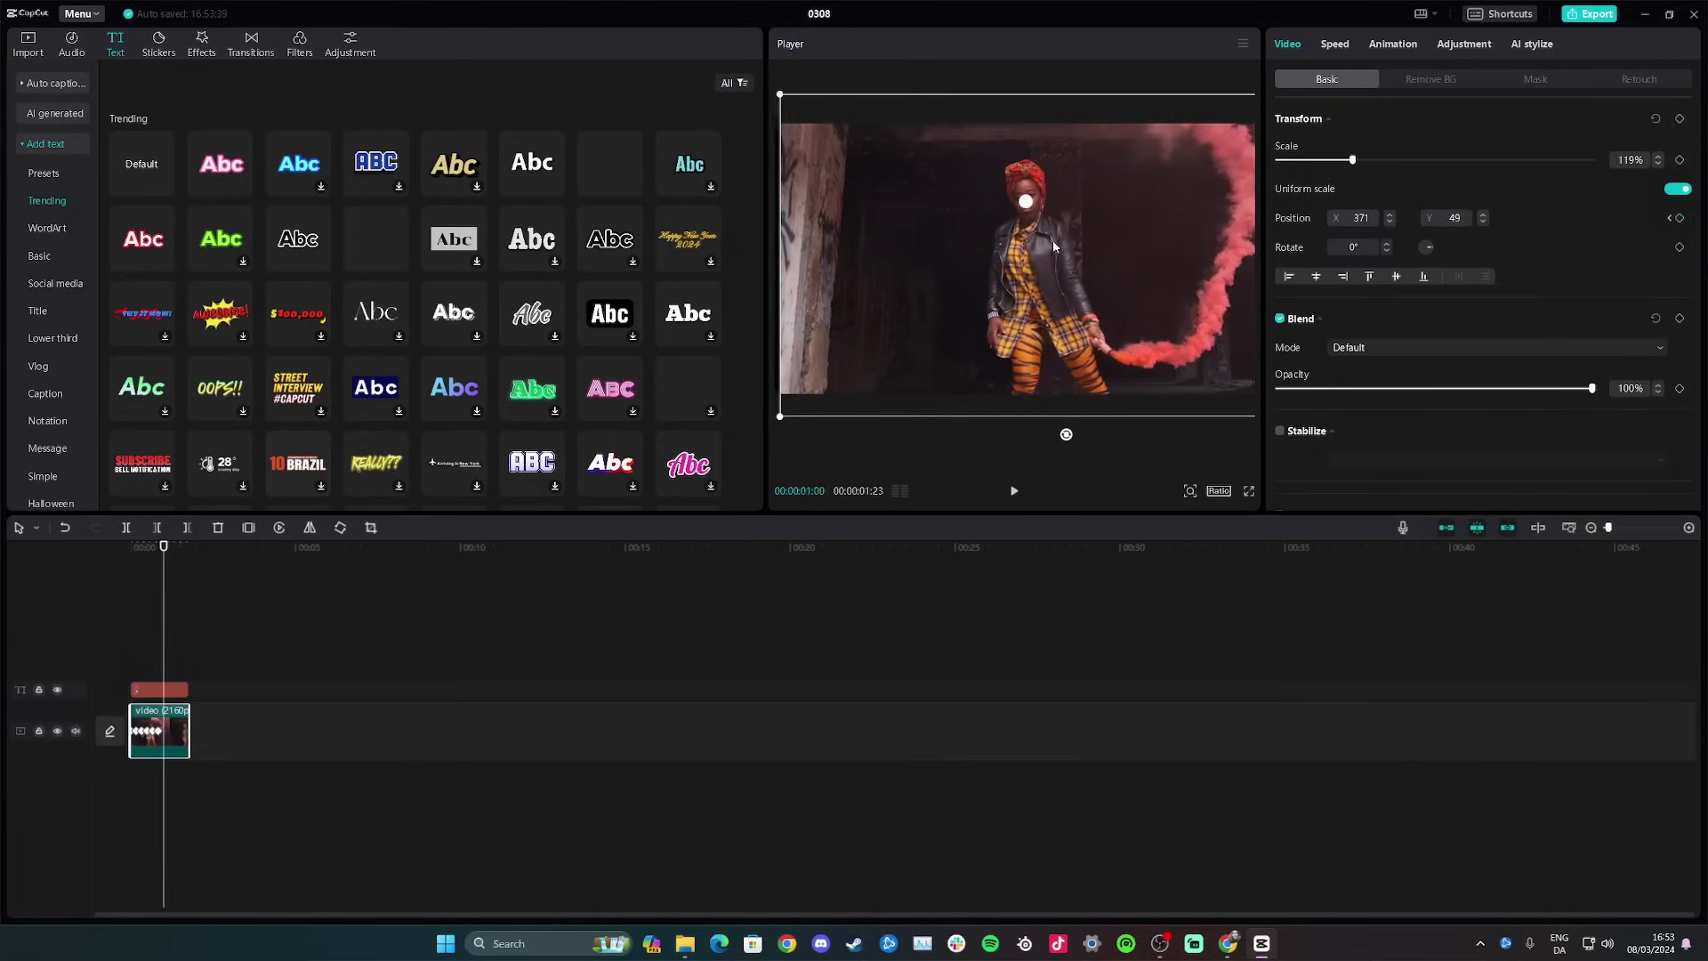
Step: Reposition the clip at 00:00:01:05 to about X 371, Y 34 to bring the face back under the dot
{"action": "key", "text": "Right"}
{"action": "key", "text": "Right"}
{"action": "key", "text": "Right"}
{"action": "key", "text": "Right"}
{"action": "key", "text": "Right"}
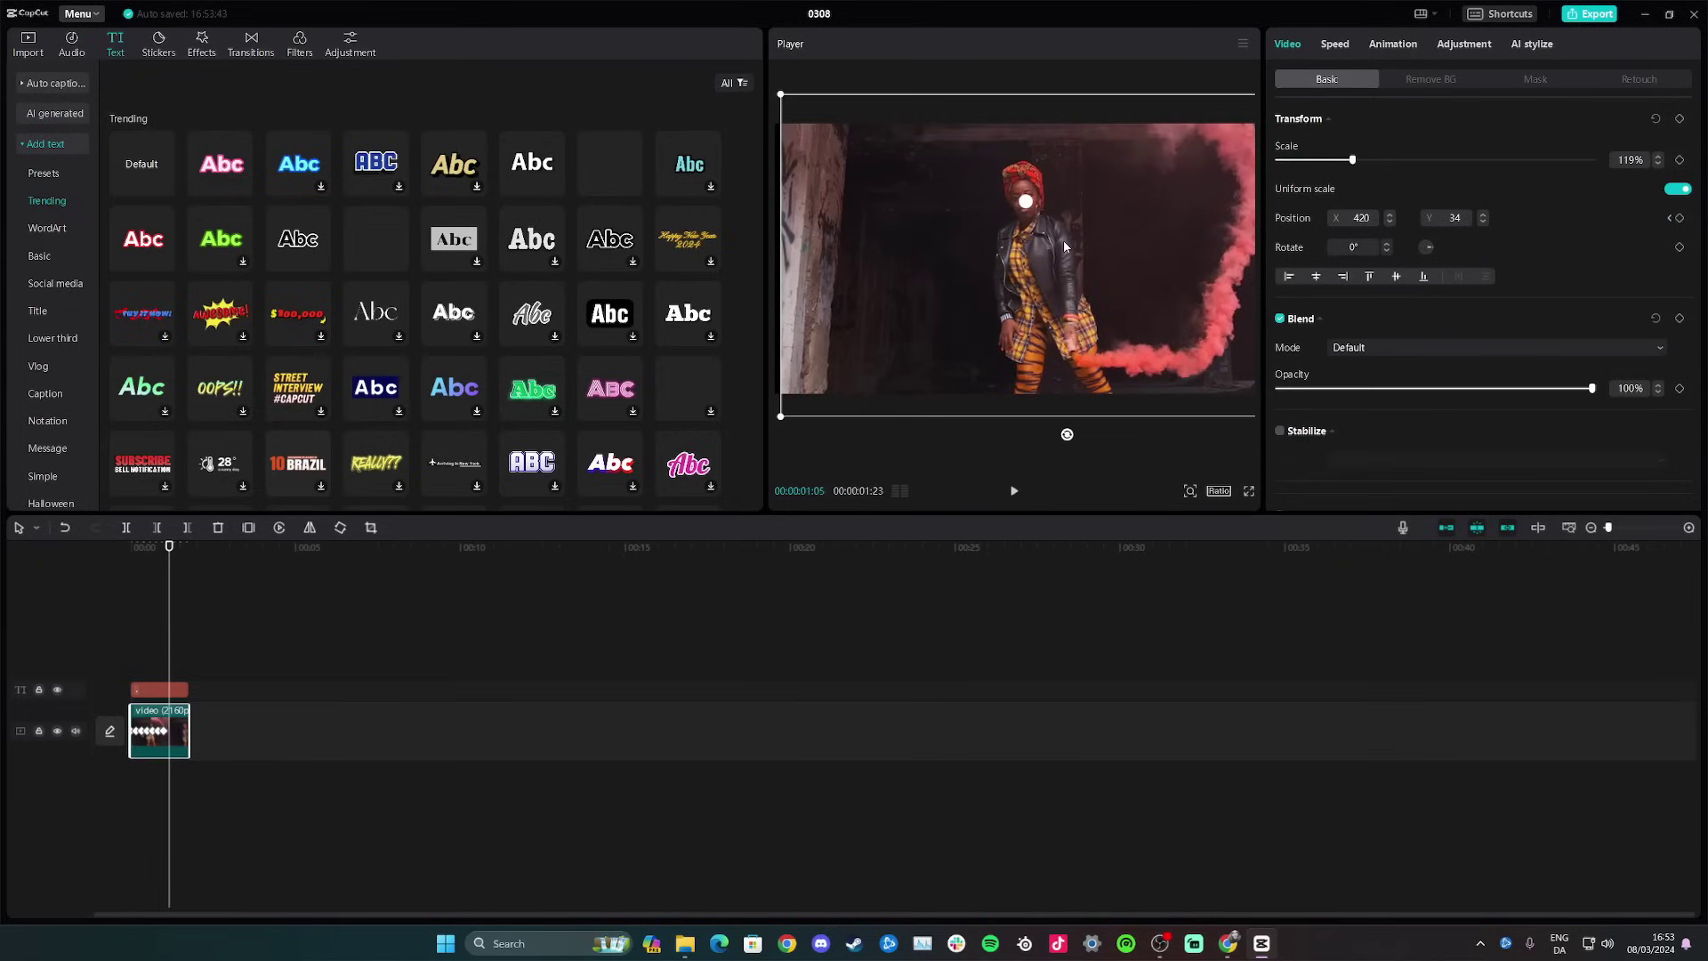
{"action": "left_click_drag", "start_coordinate": [1064, 240], "coordinate": [1027, 250]}
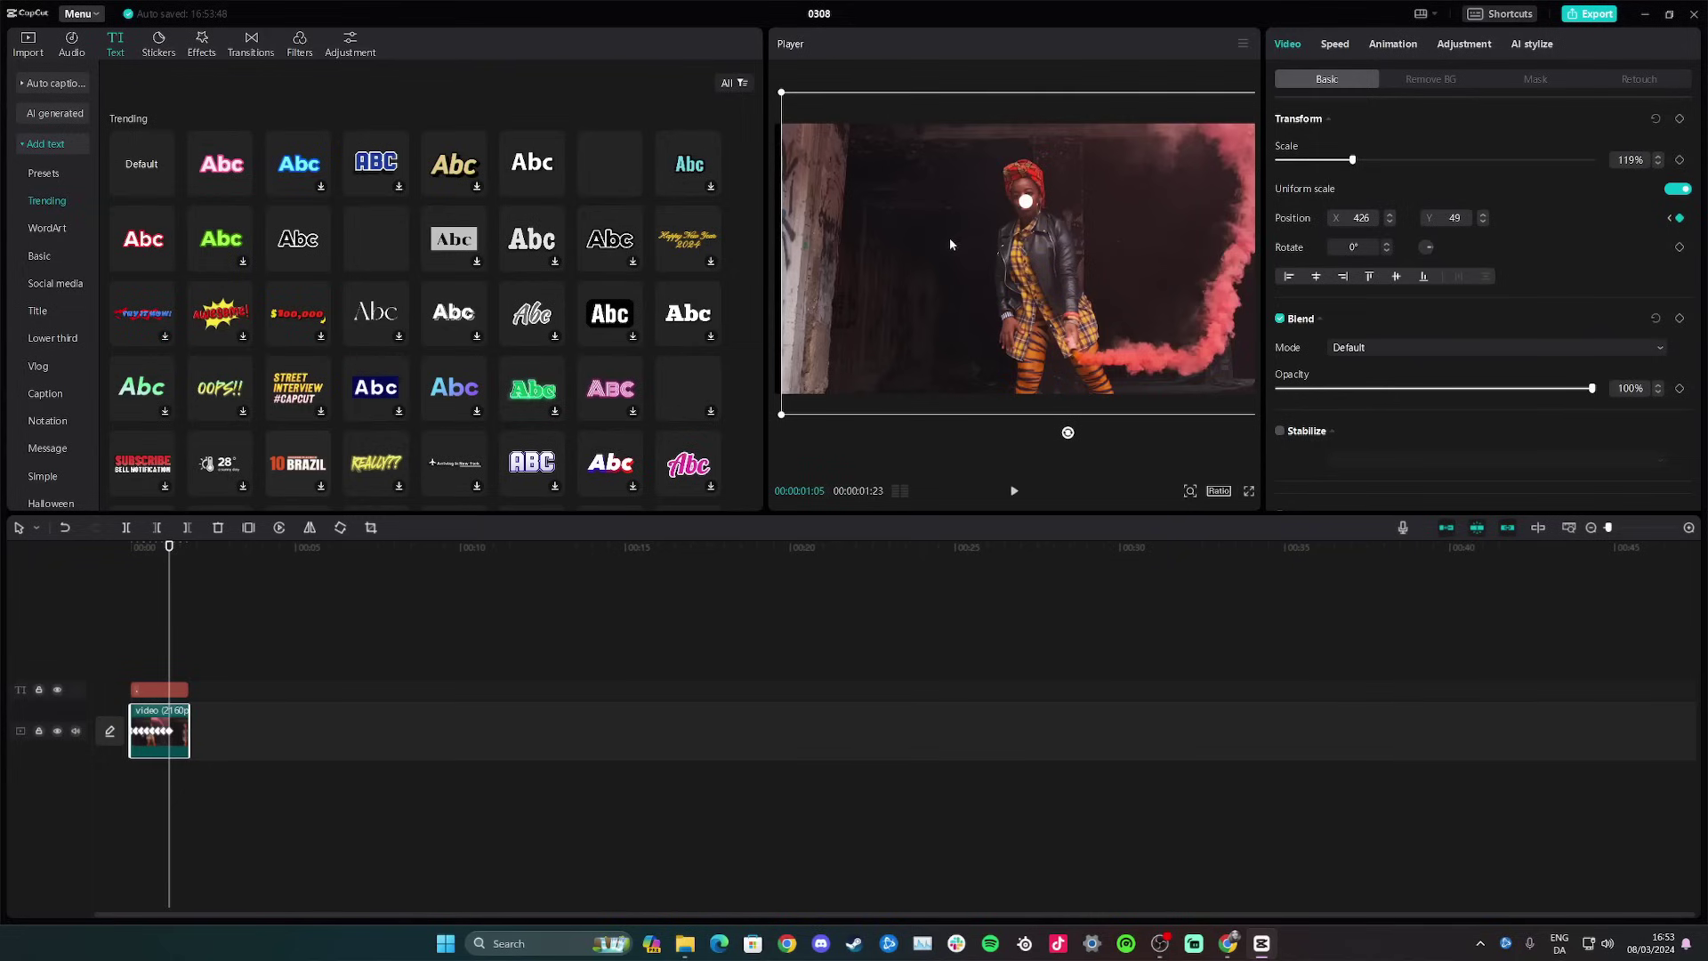
{"action": "left_click_drag", "start_coordinate": [957, 252], "coordinate": [951, 253]}
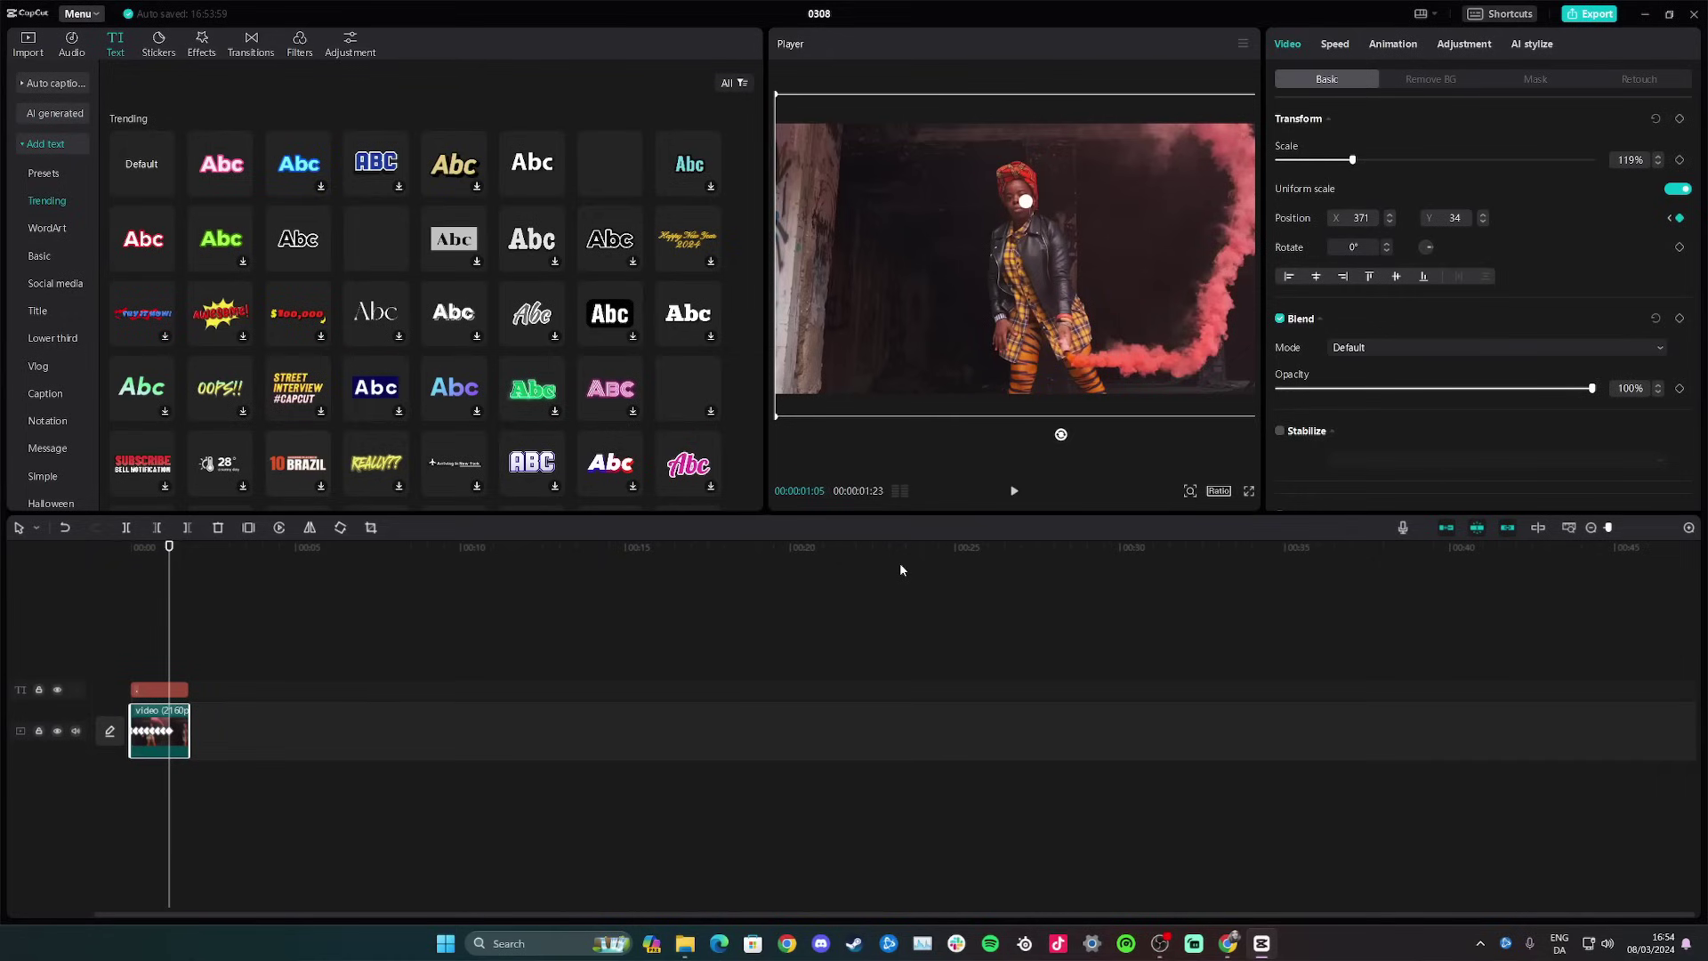
Step: Keyframe the clip's Y position at about 79 at 00:00:01:10, 113 a few frames on, and 86 at 00:00:01:20 to keep the face on the dot
{"action": "key", "text": "space"}
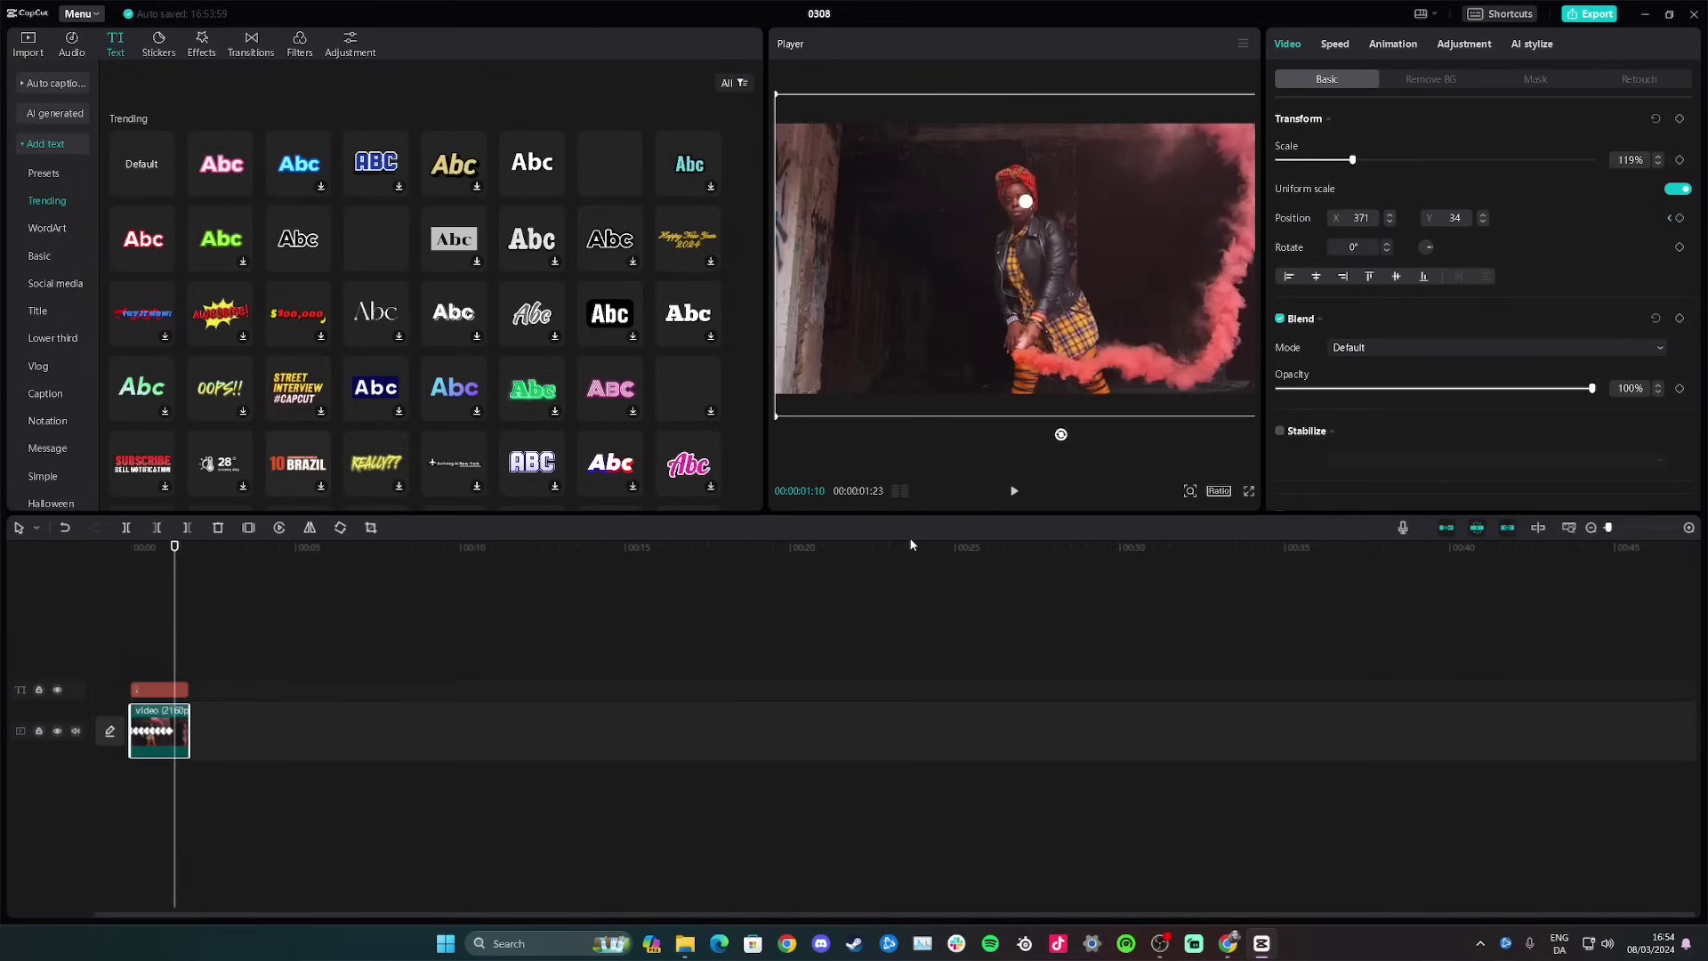
{"action": "left_click_drag", "start_coordinate": [1033, 328], "coordinate": [1034, 321]}
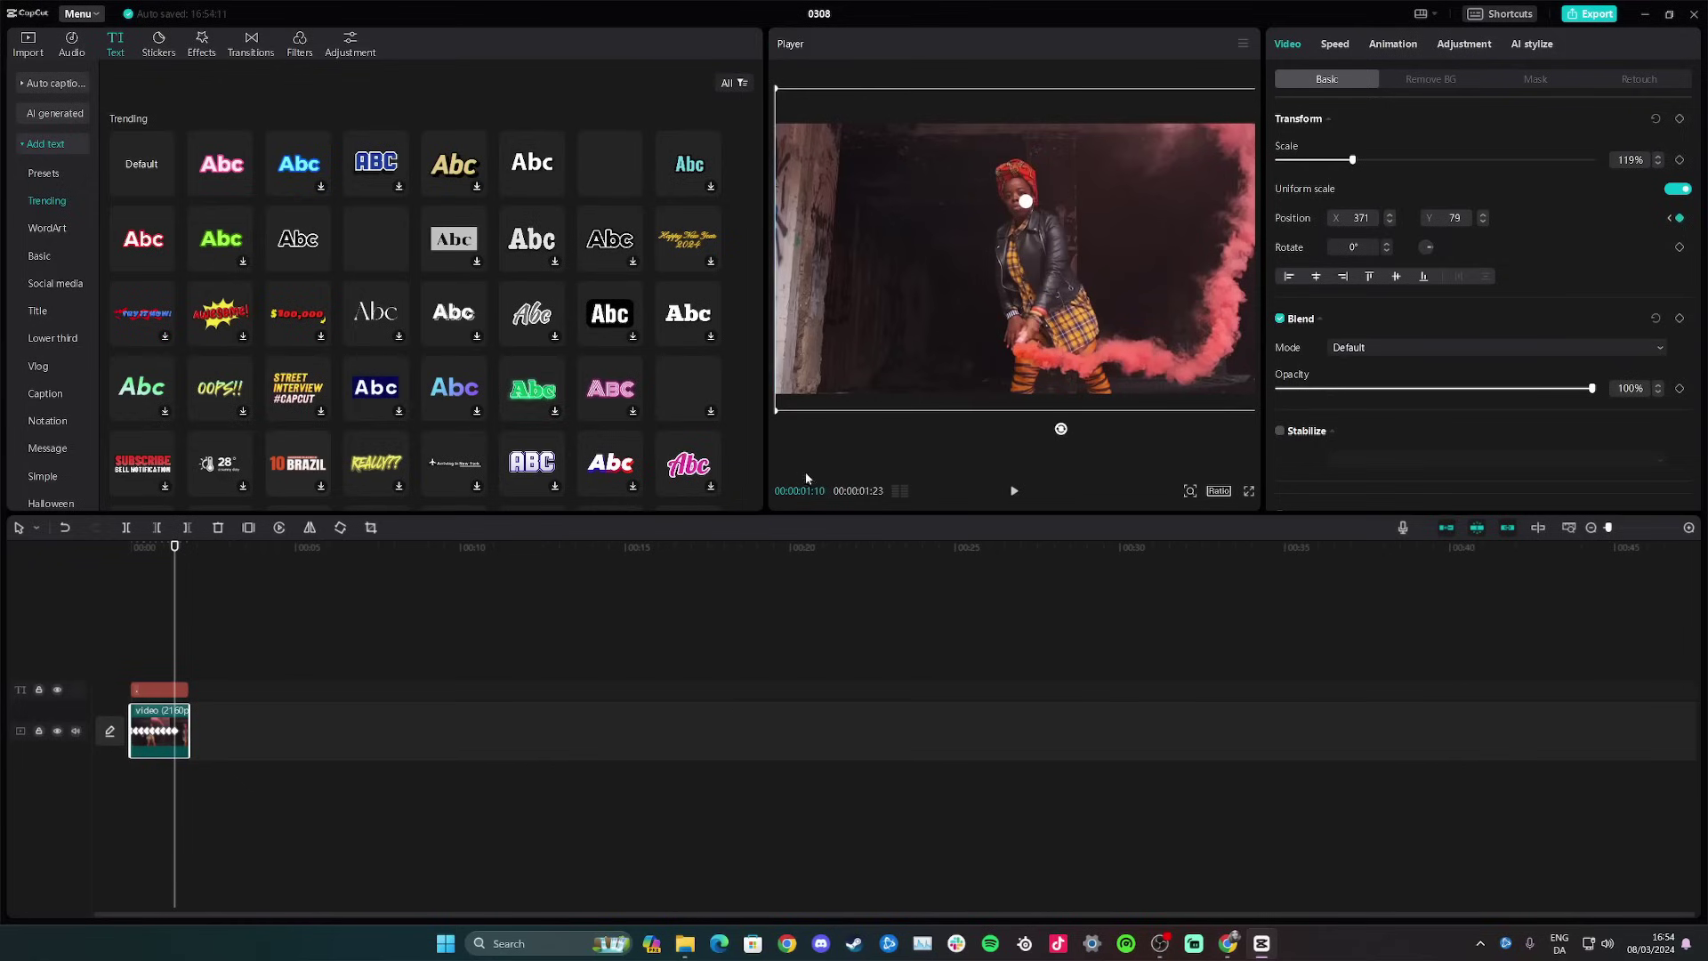
{"action": "key", "text": "space"}
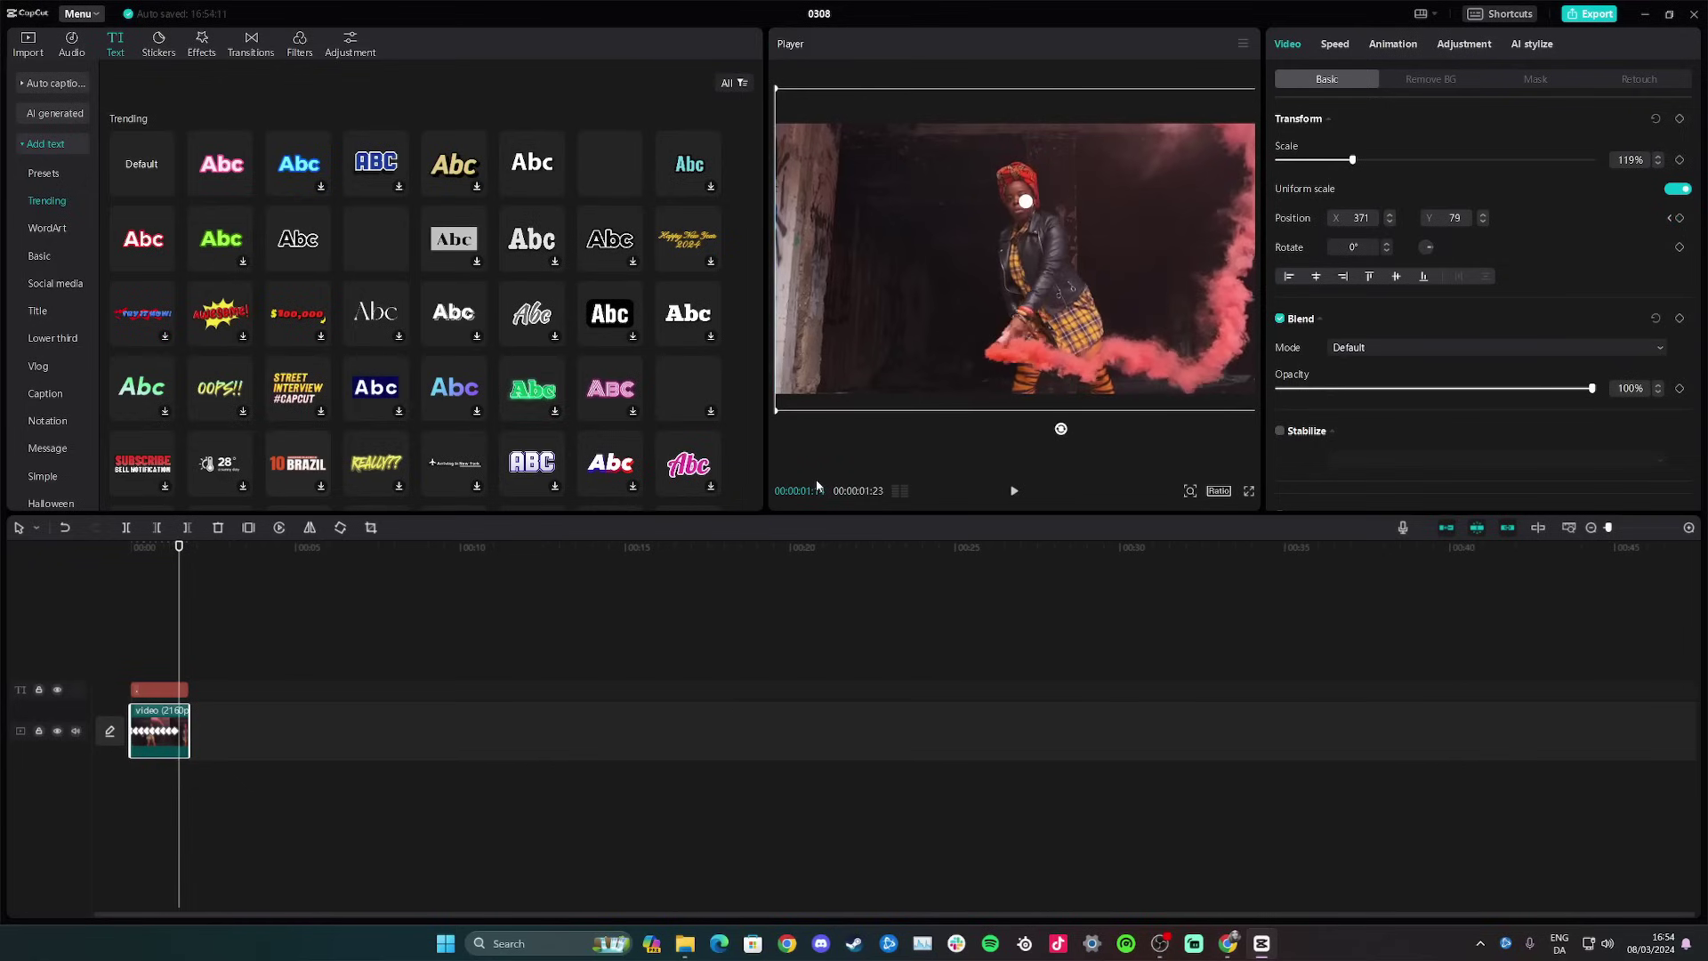
{"action": "key", "text": "space"}
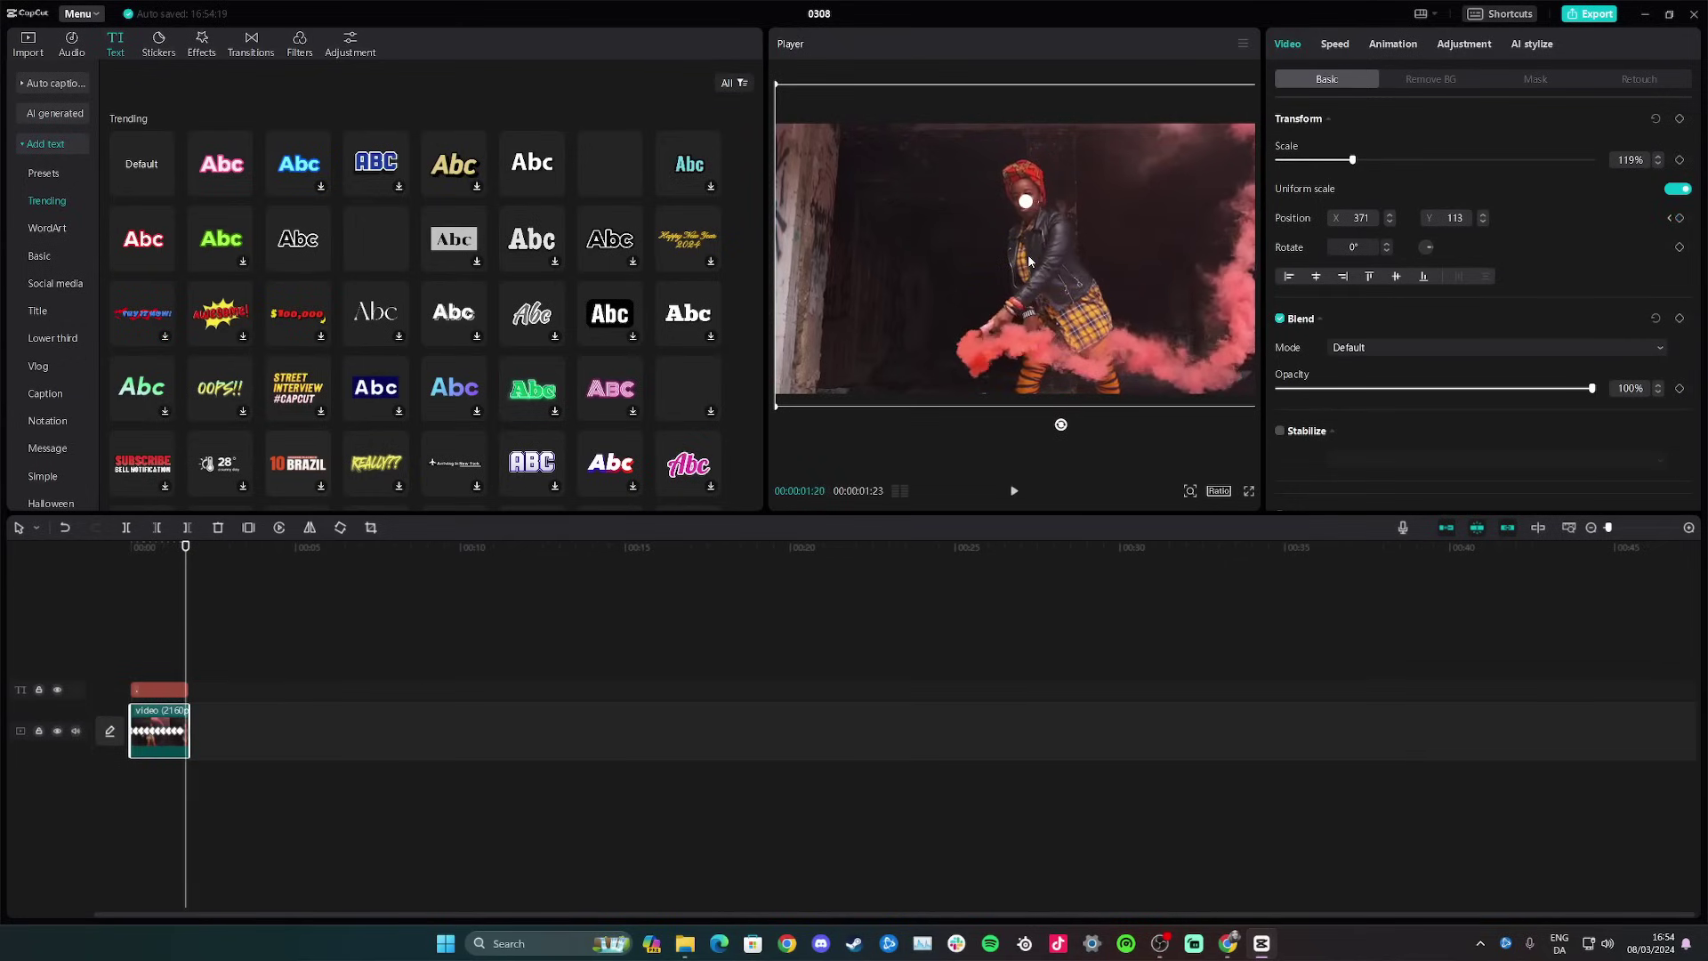
{"action": "left_click_drag", "start_coordinate": [1040, 254], "coordinate": [1043, 262]}
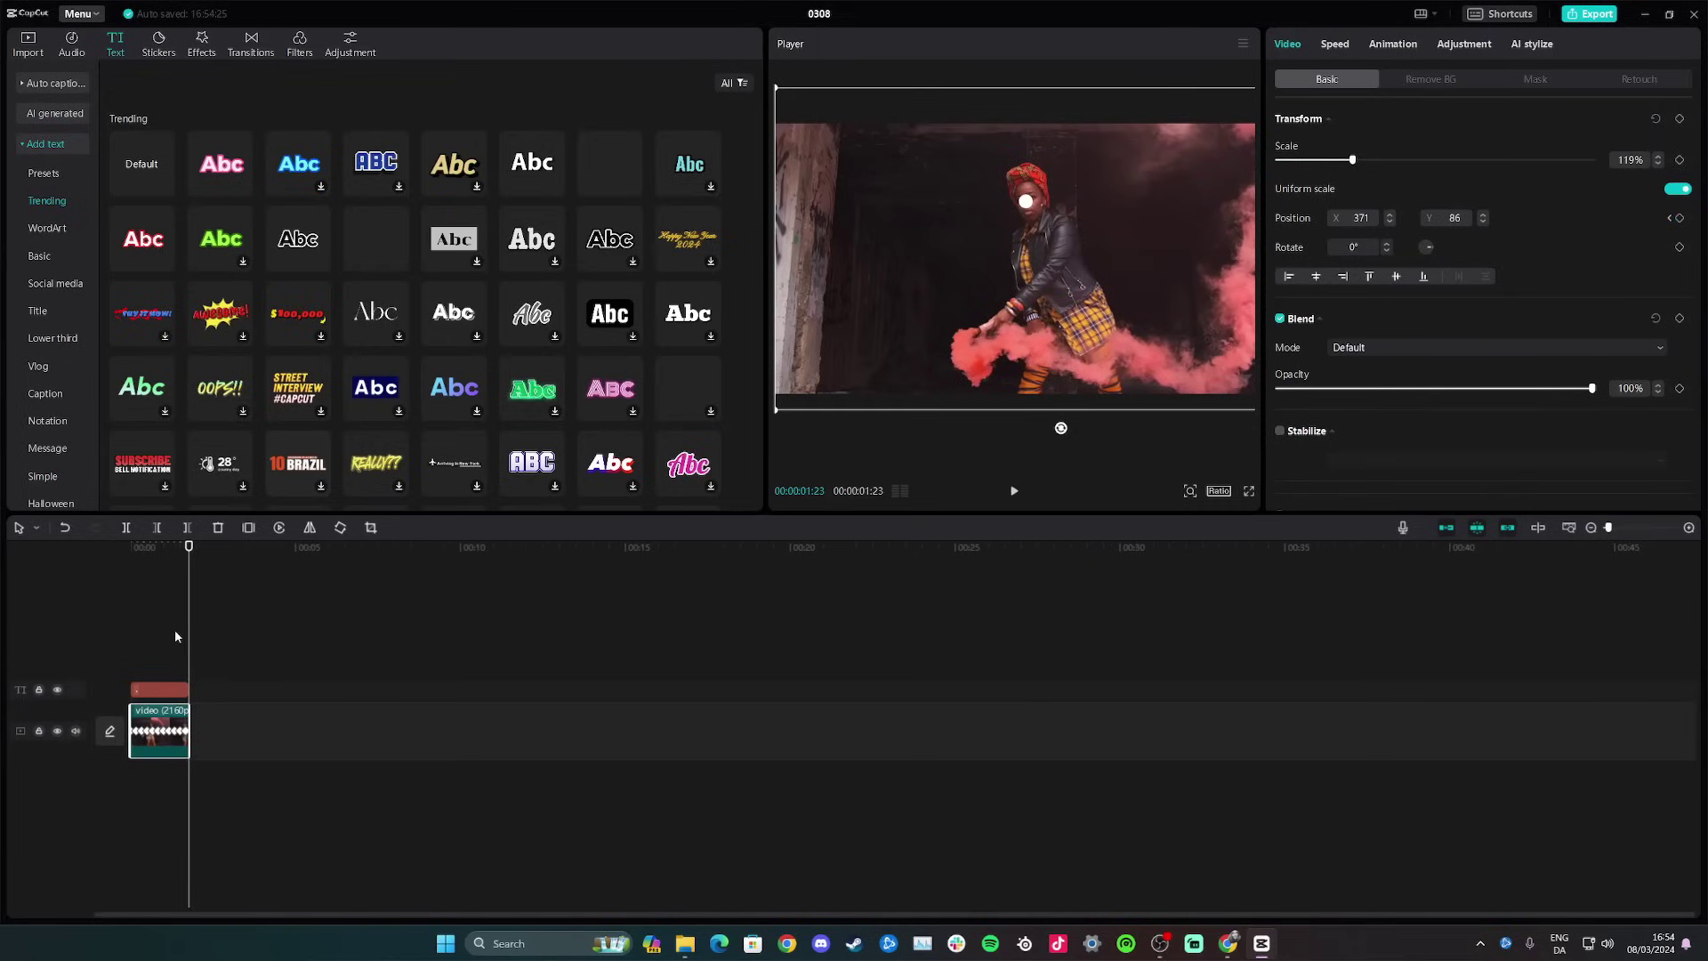
Step: Delete the dot text from the timeline and play the face-locked clip from the start
{"action": "left_click", "coordinate": [162, 686]}
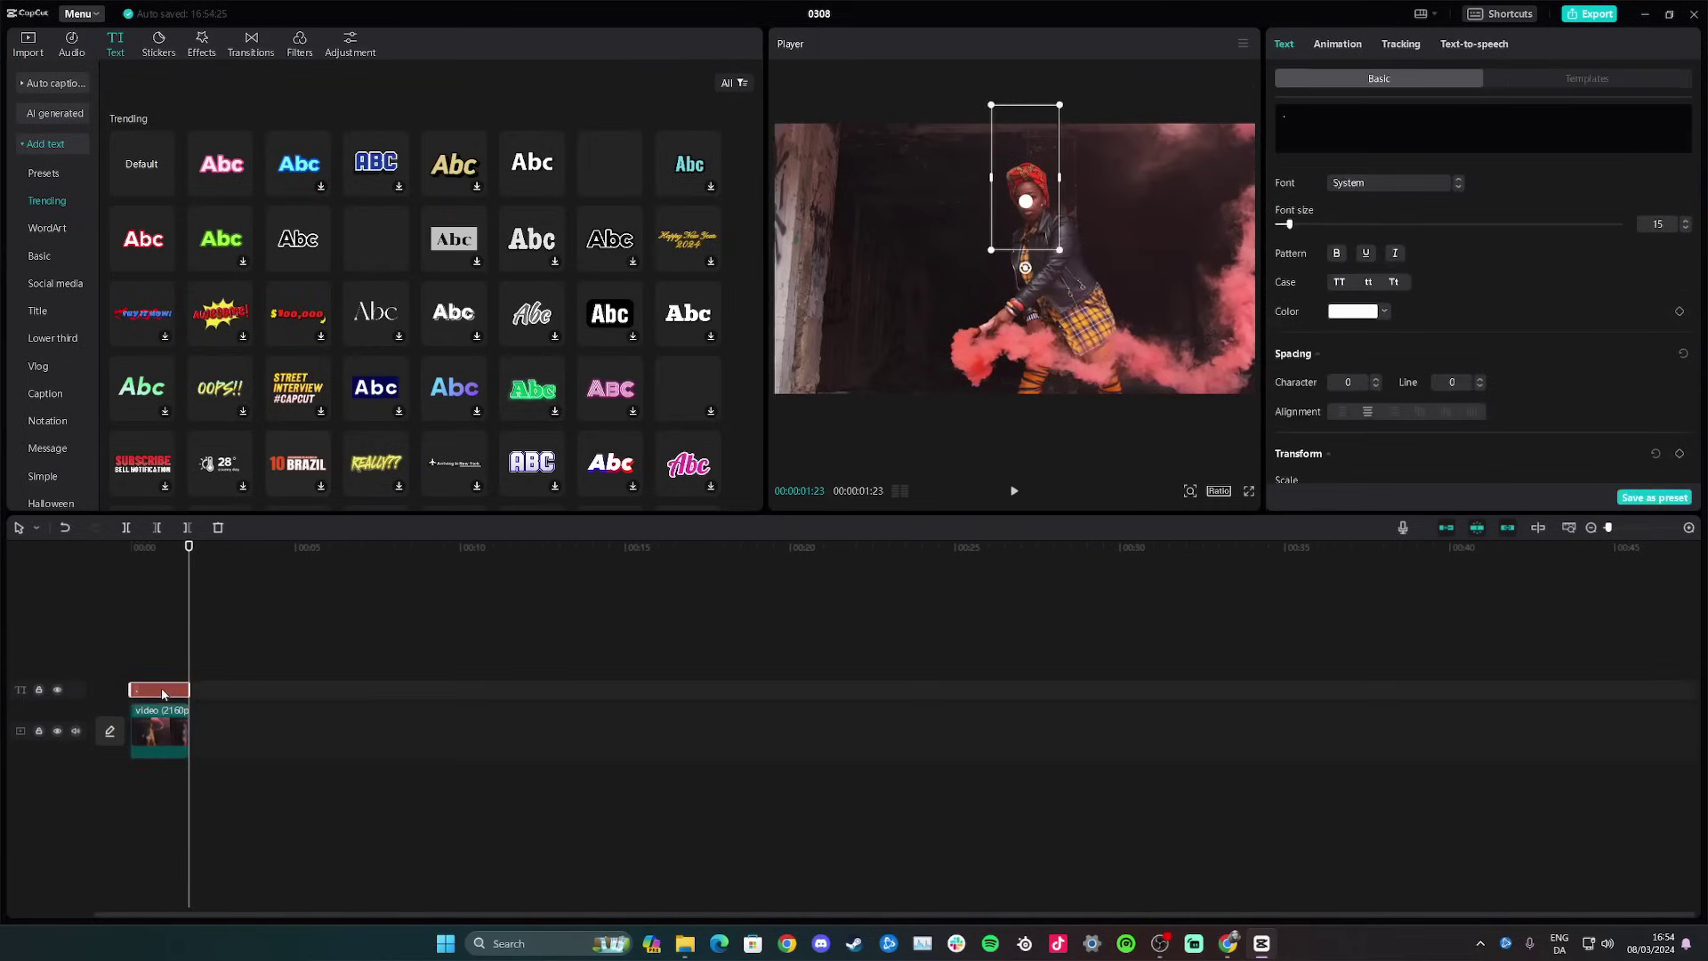
{"action": "key", "text": "Delete"}
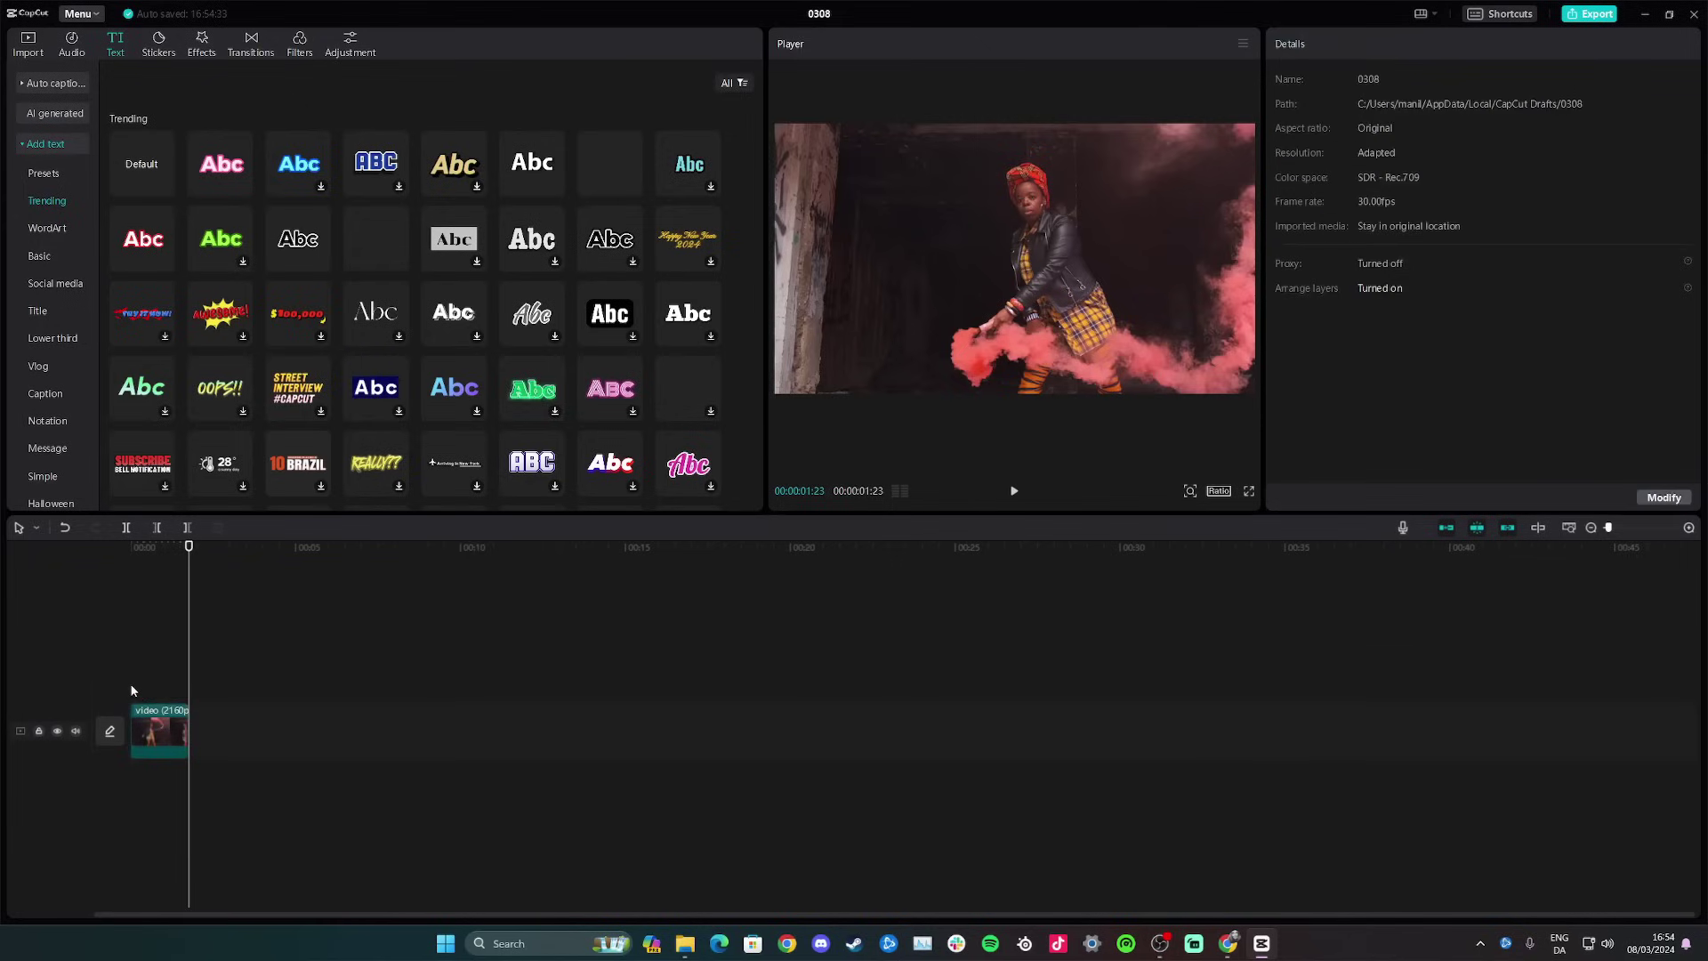
{"action": "left_click", "coordinate": [134, 691]}
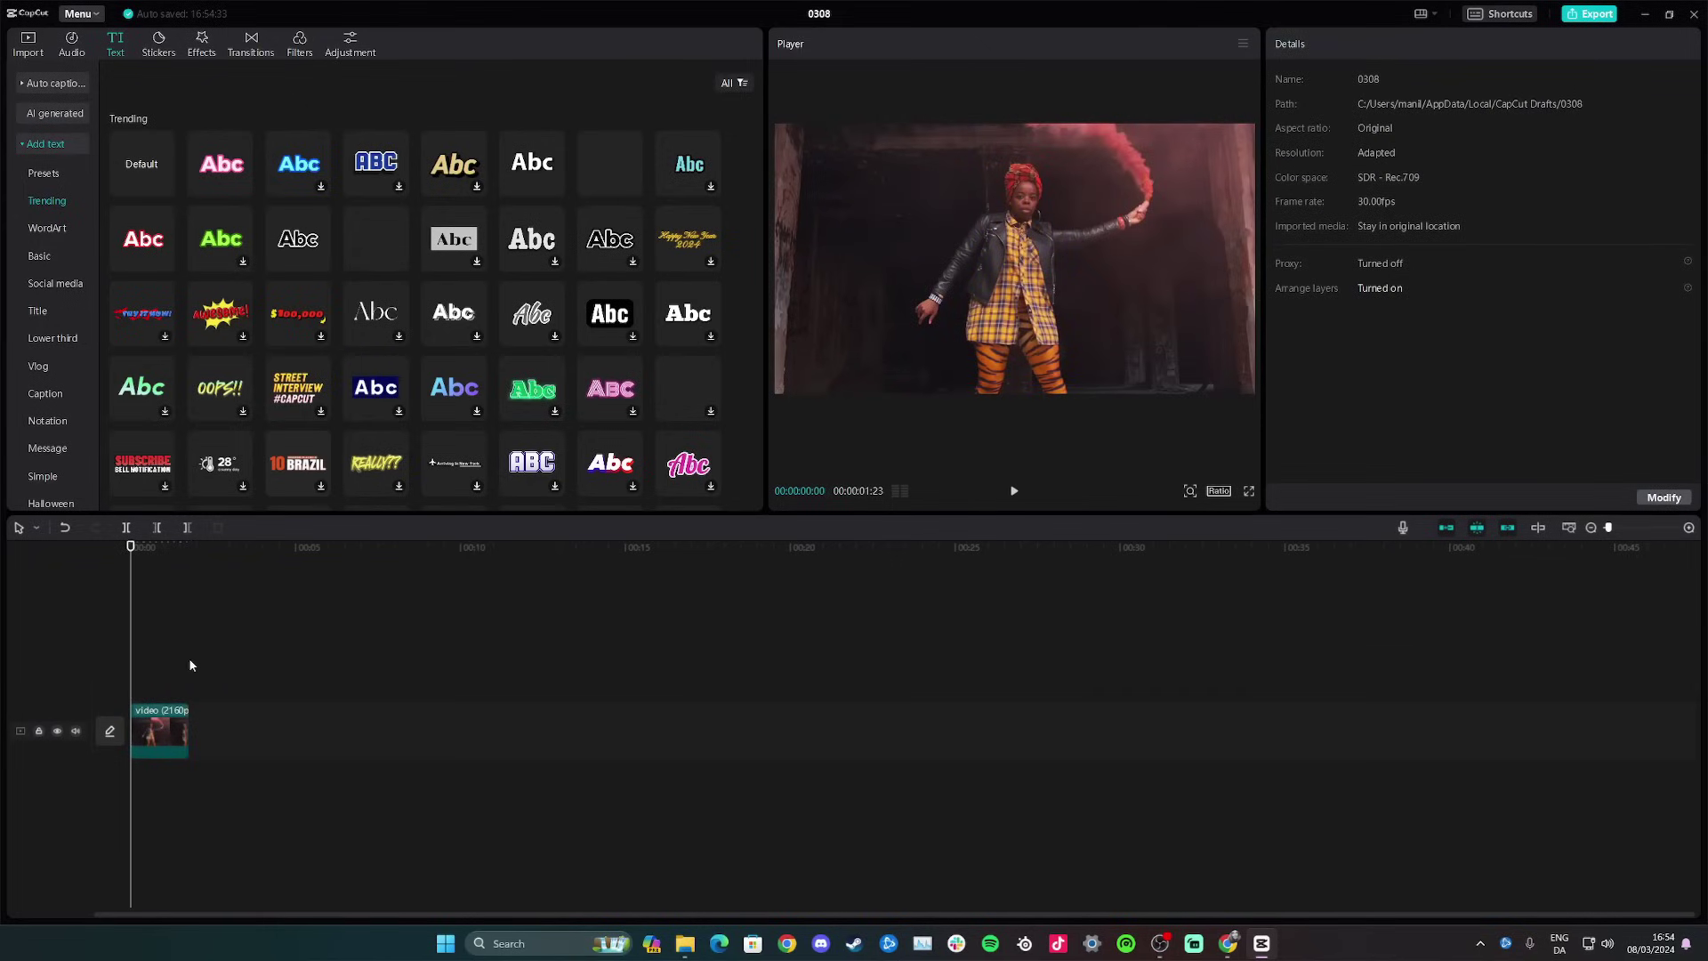
{"action": "key", "text": "space"}
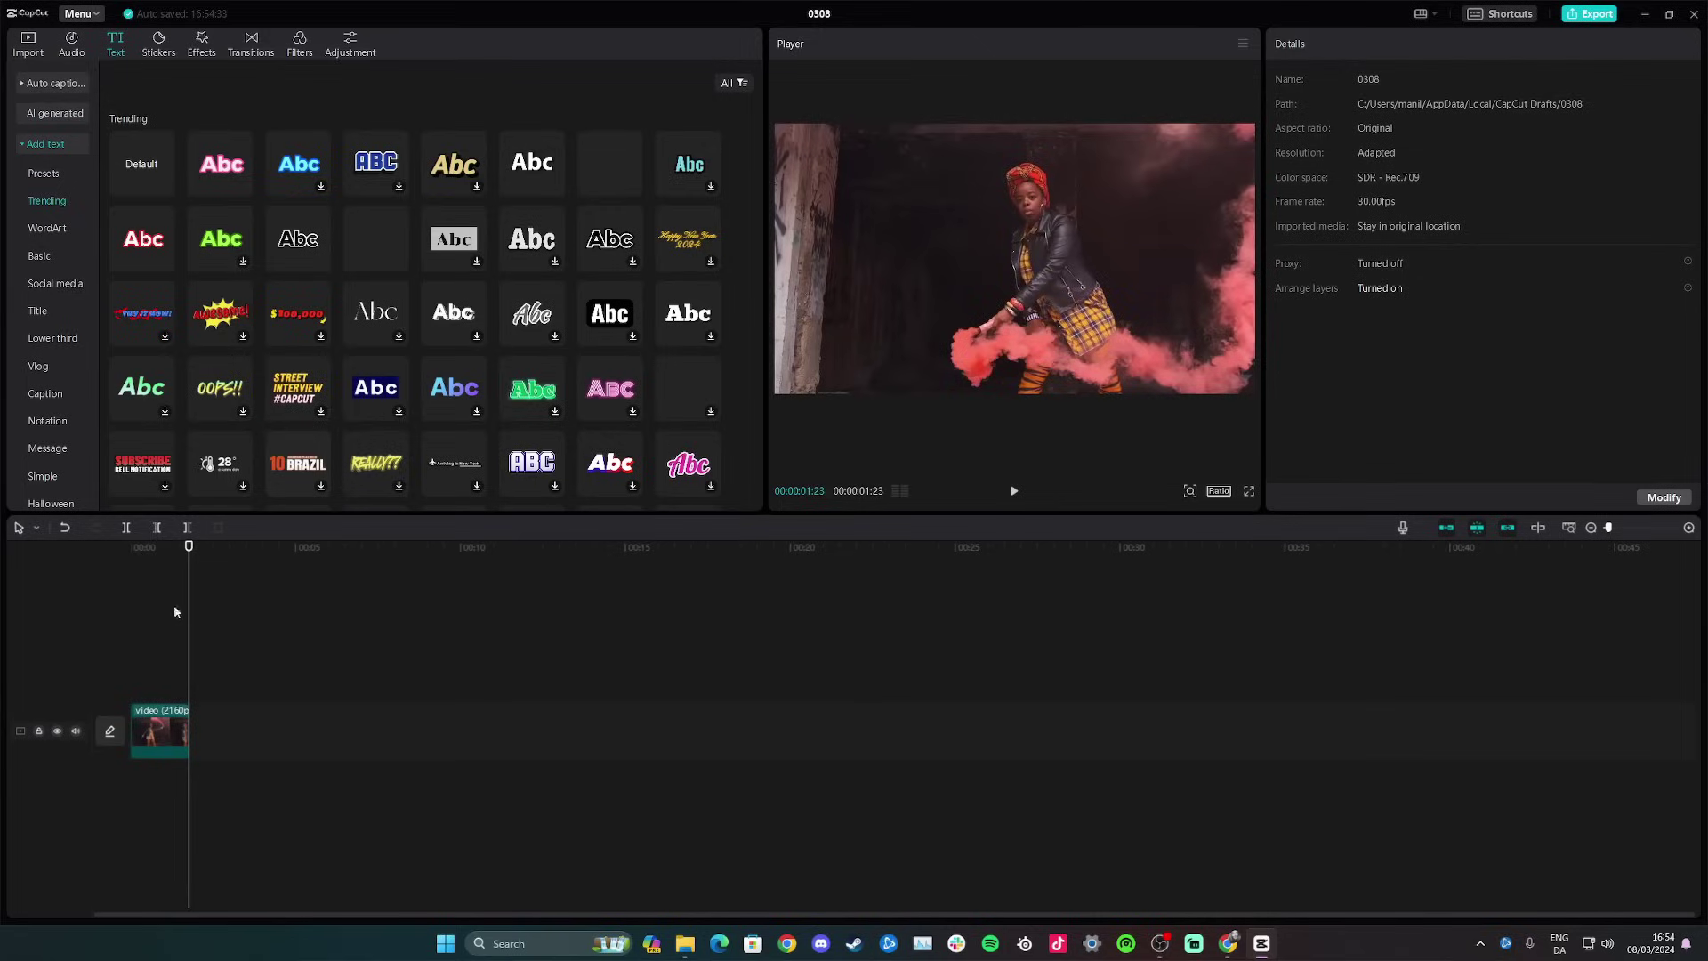
Step: Add the original video from the imported media after the face-locked clip and start playback
{"action": "left_click", "coordinate": [27, 46]}
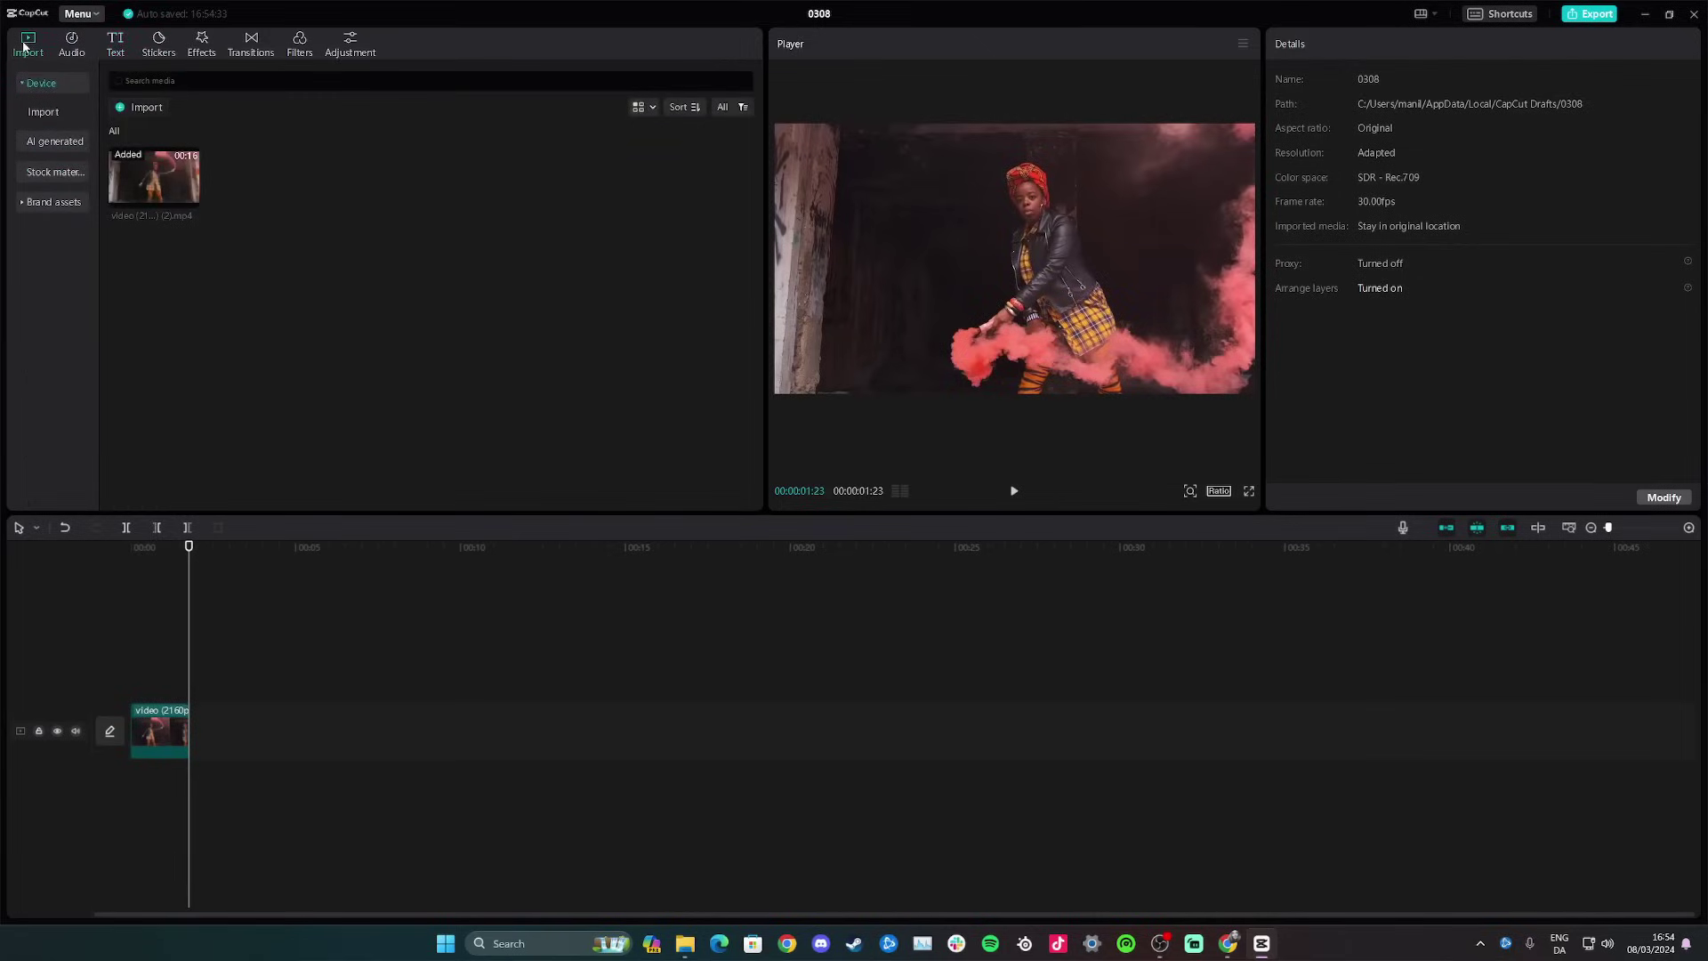
{"action": "left_click", "coordinate": [190, 198]}
{"action": "key", "text": "space"}
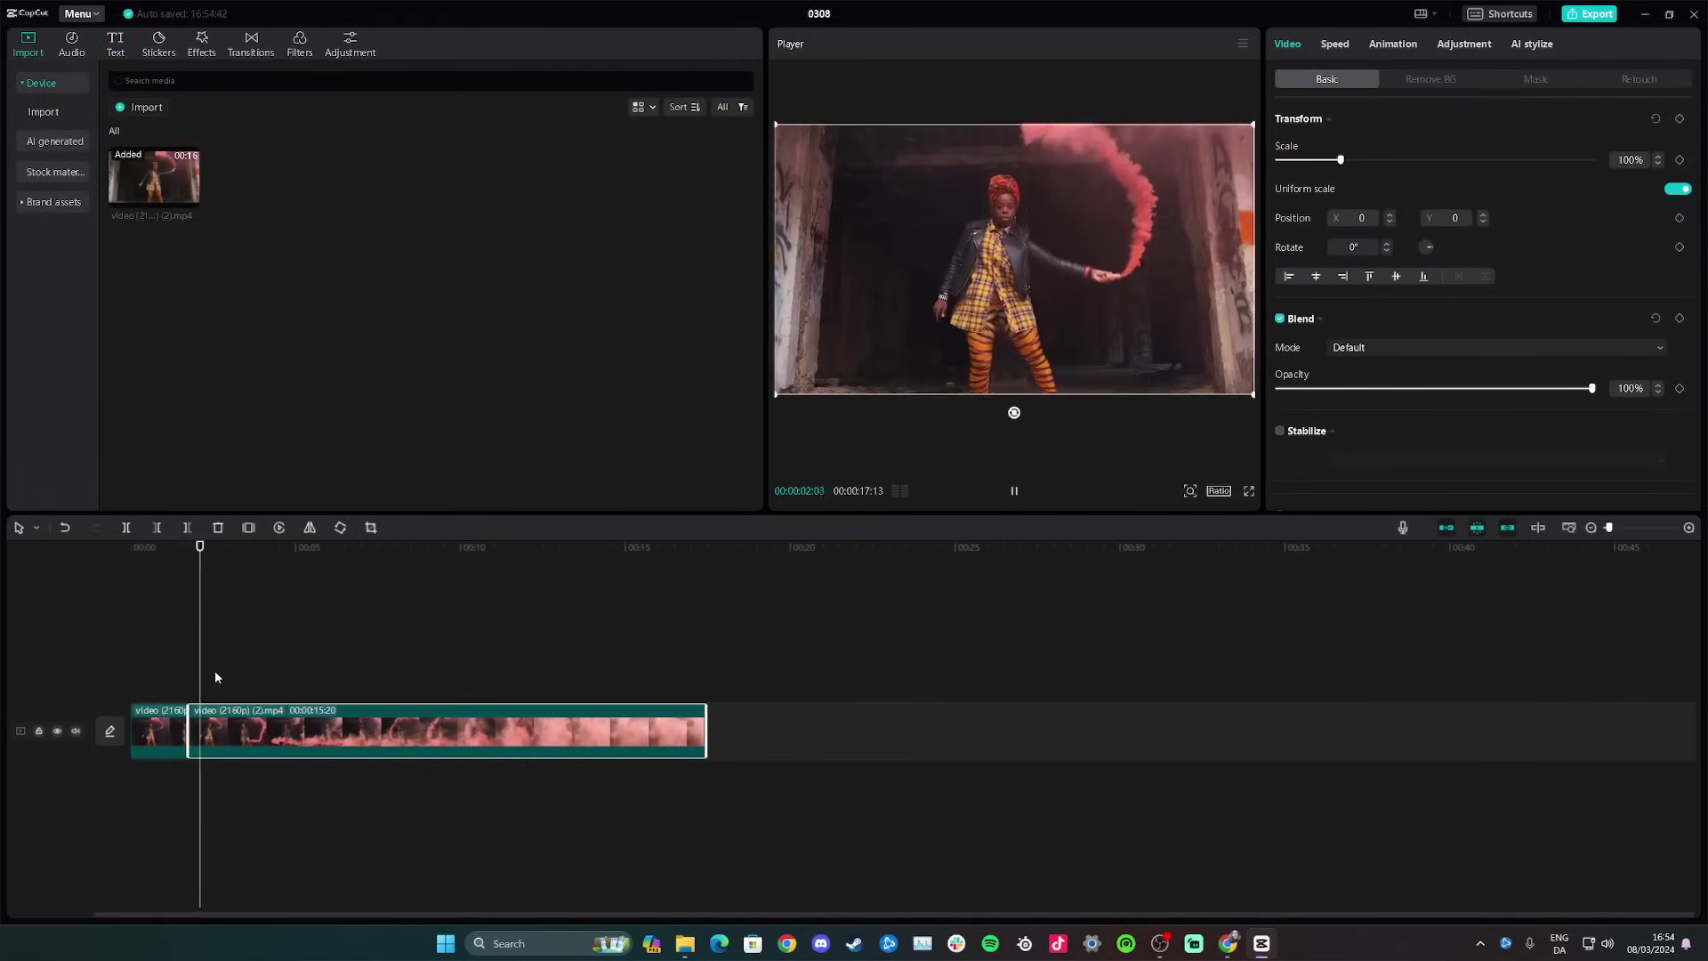
Step: Play and scrub the timeline from the start to compare the face-locked clip with the original
{"action": "left_click", "coordinate": [136, 678]}
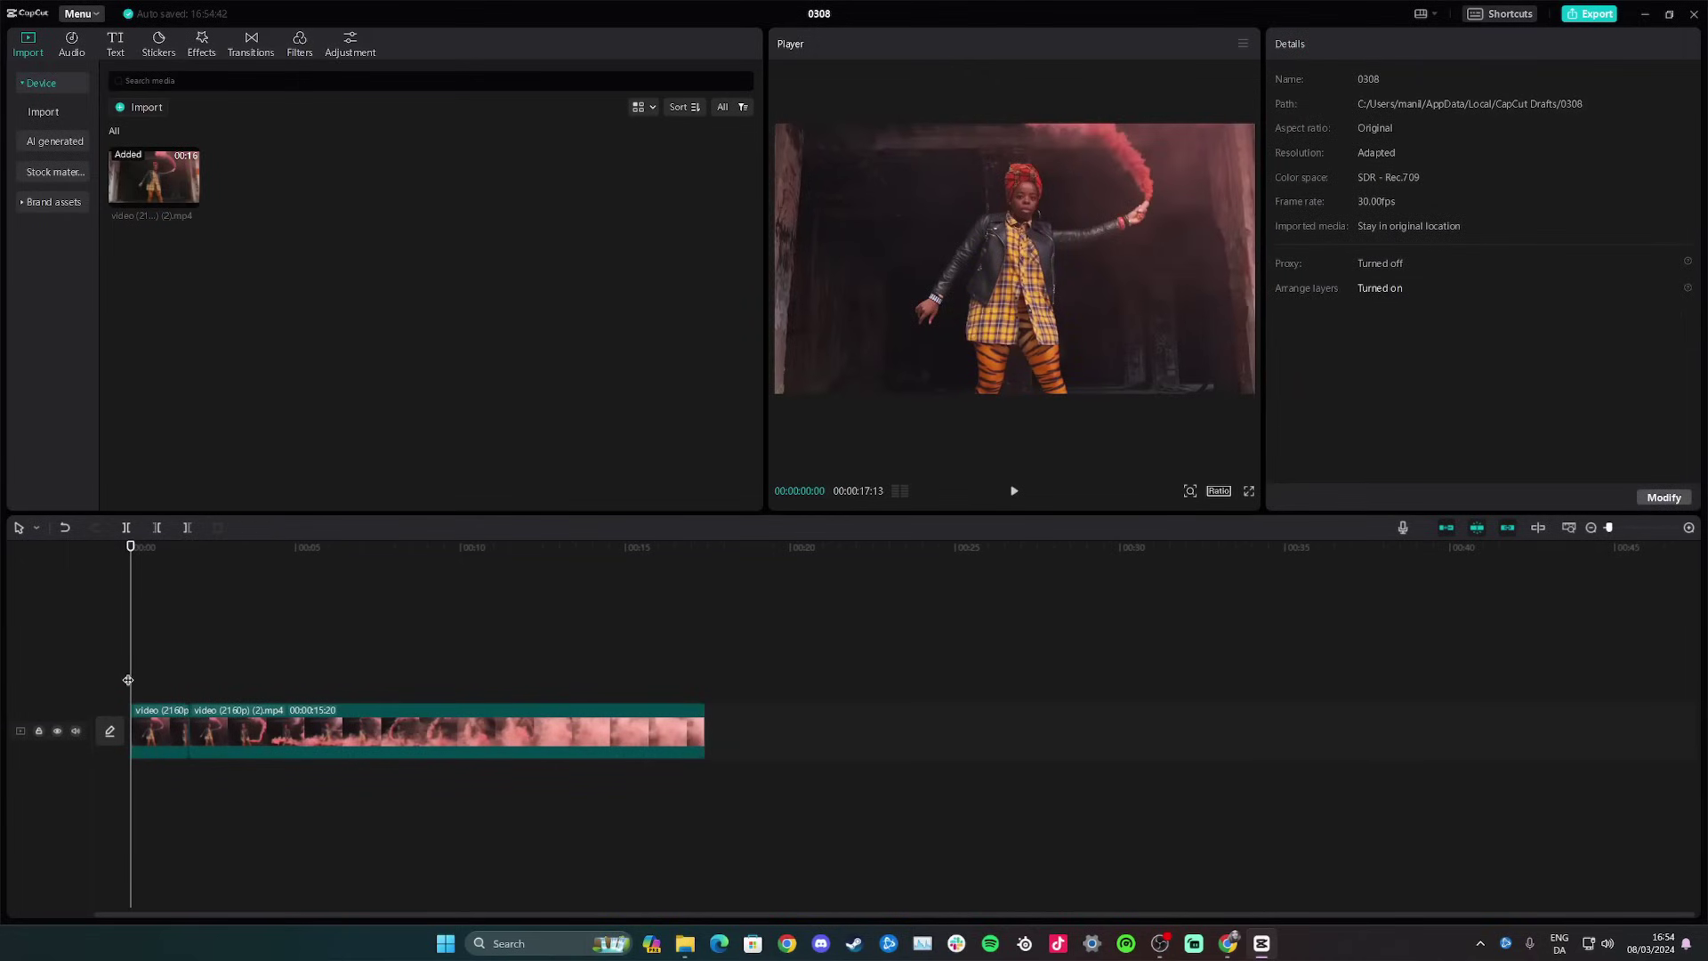
{"action": "key", "text": "space"}
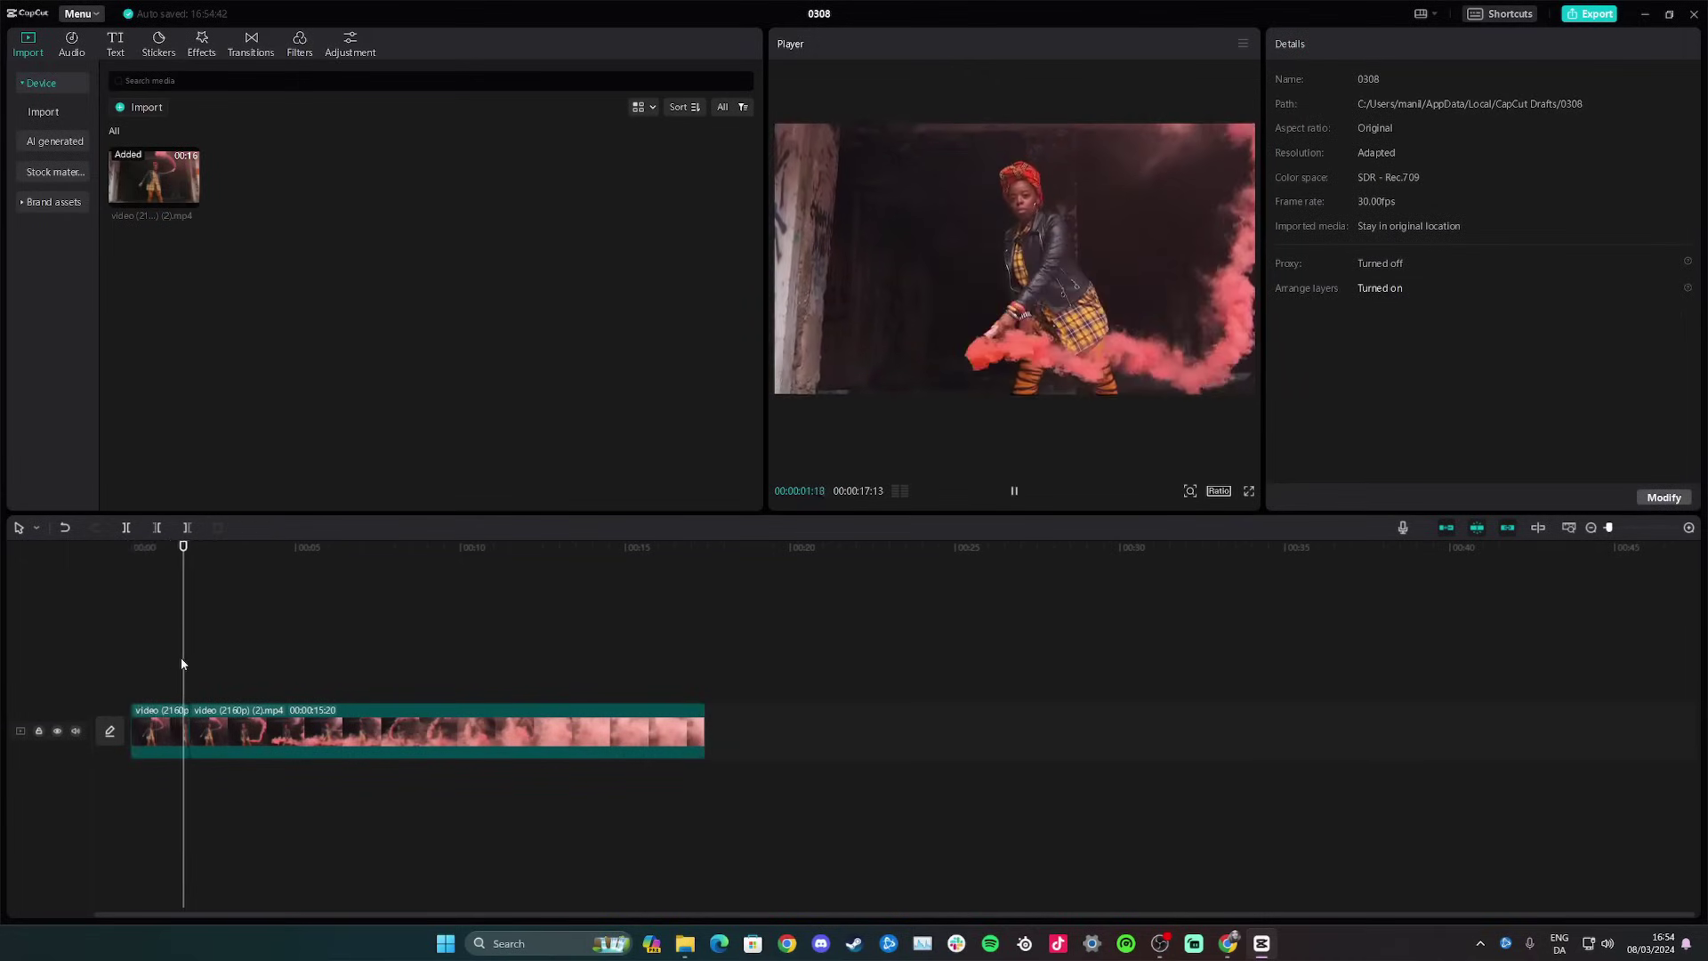
{"action": "key", "text": "space"}
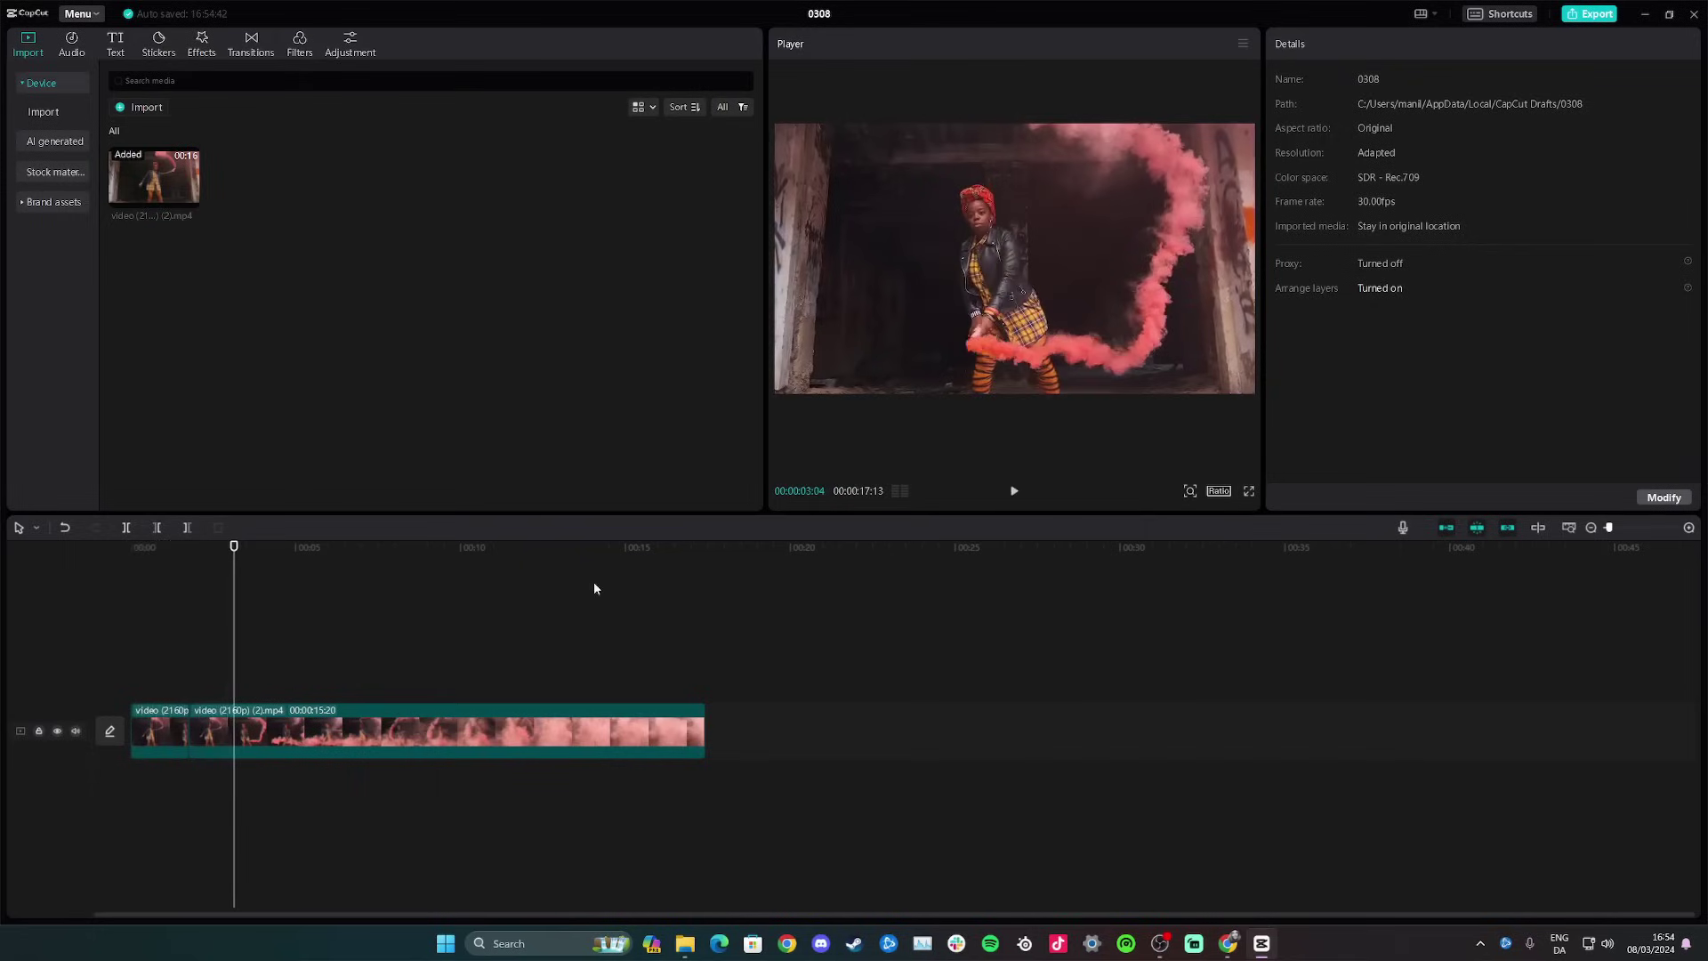
{"action": "mouse_move", "coordinate": [156, 681]}
{"action": "left_mouse_down"}
{"action": "mouse_move", "coordinate": [139, 683]}
{"action": "mouse_move", "coordinate": [164, 682]}
{"action": "left_mouse_up"}
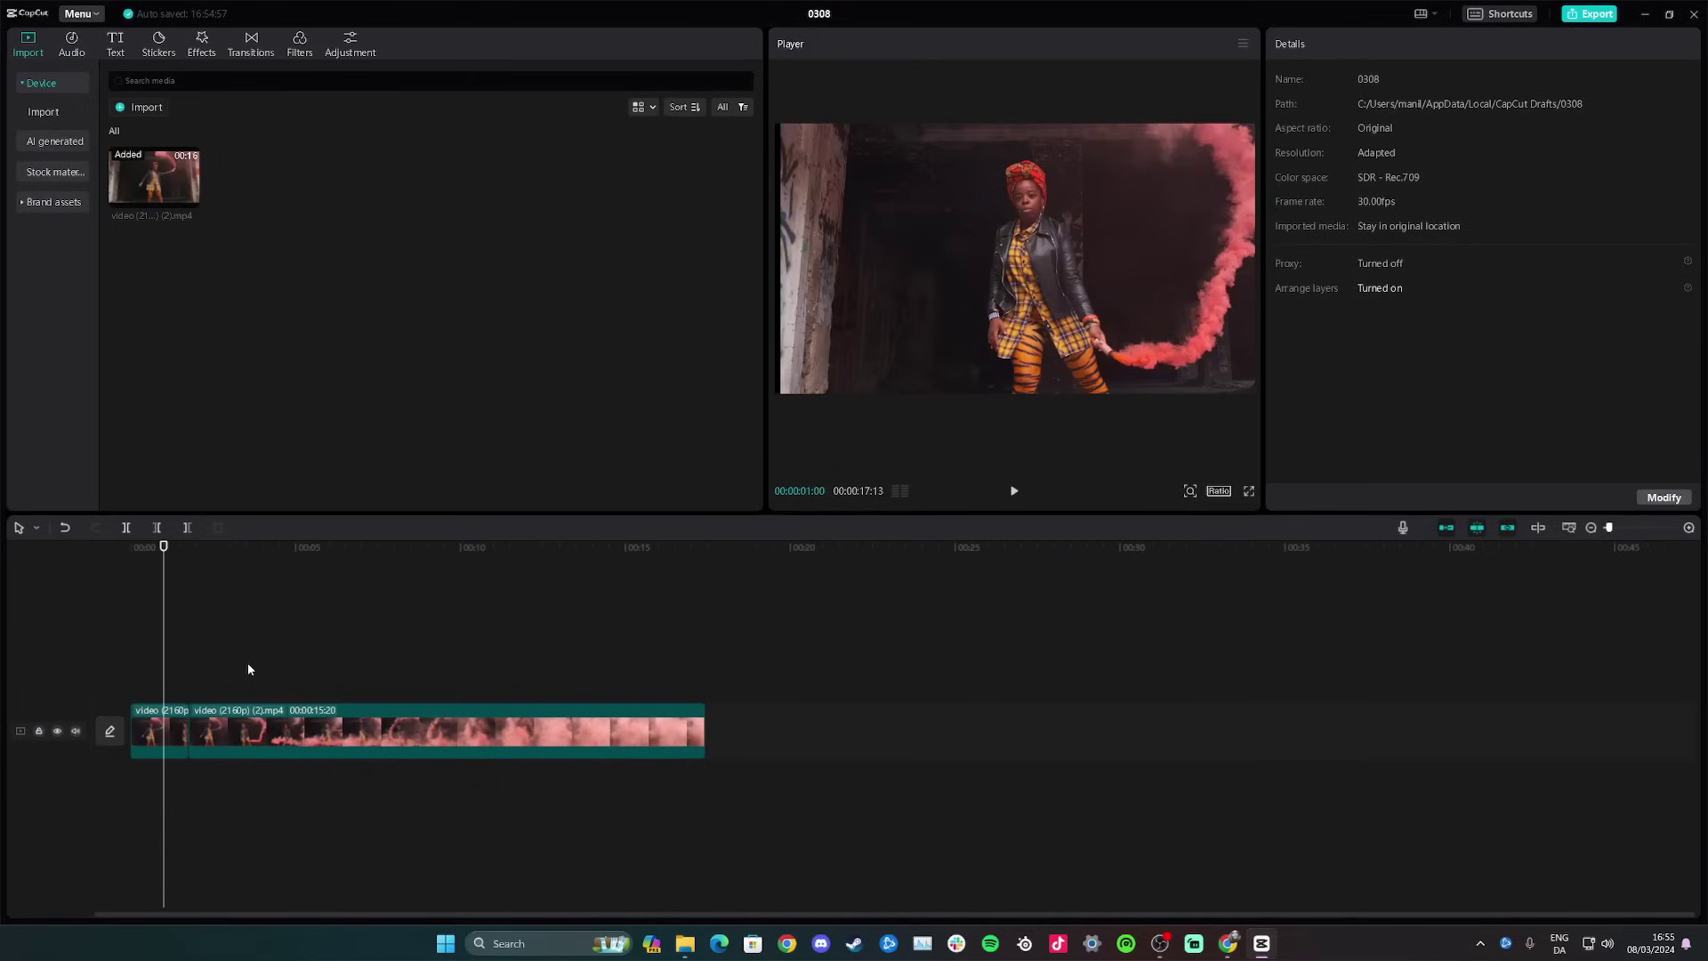
{"action": "left_click_drag", "start_coordinate": [163, 637], "coordinate": [135, 658]}
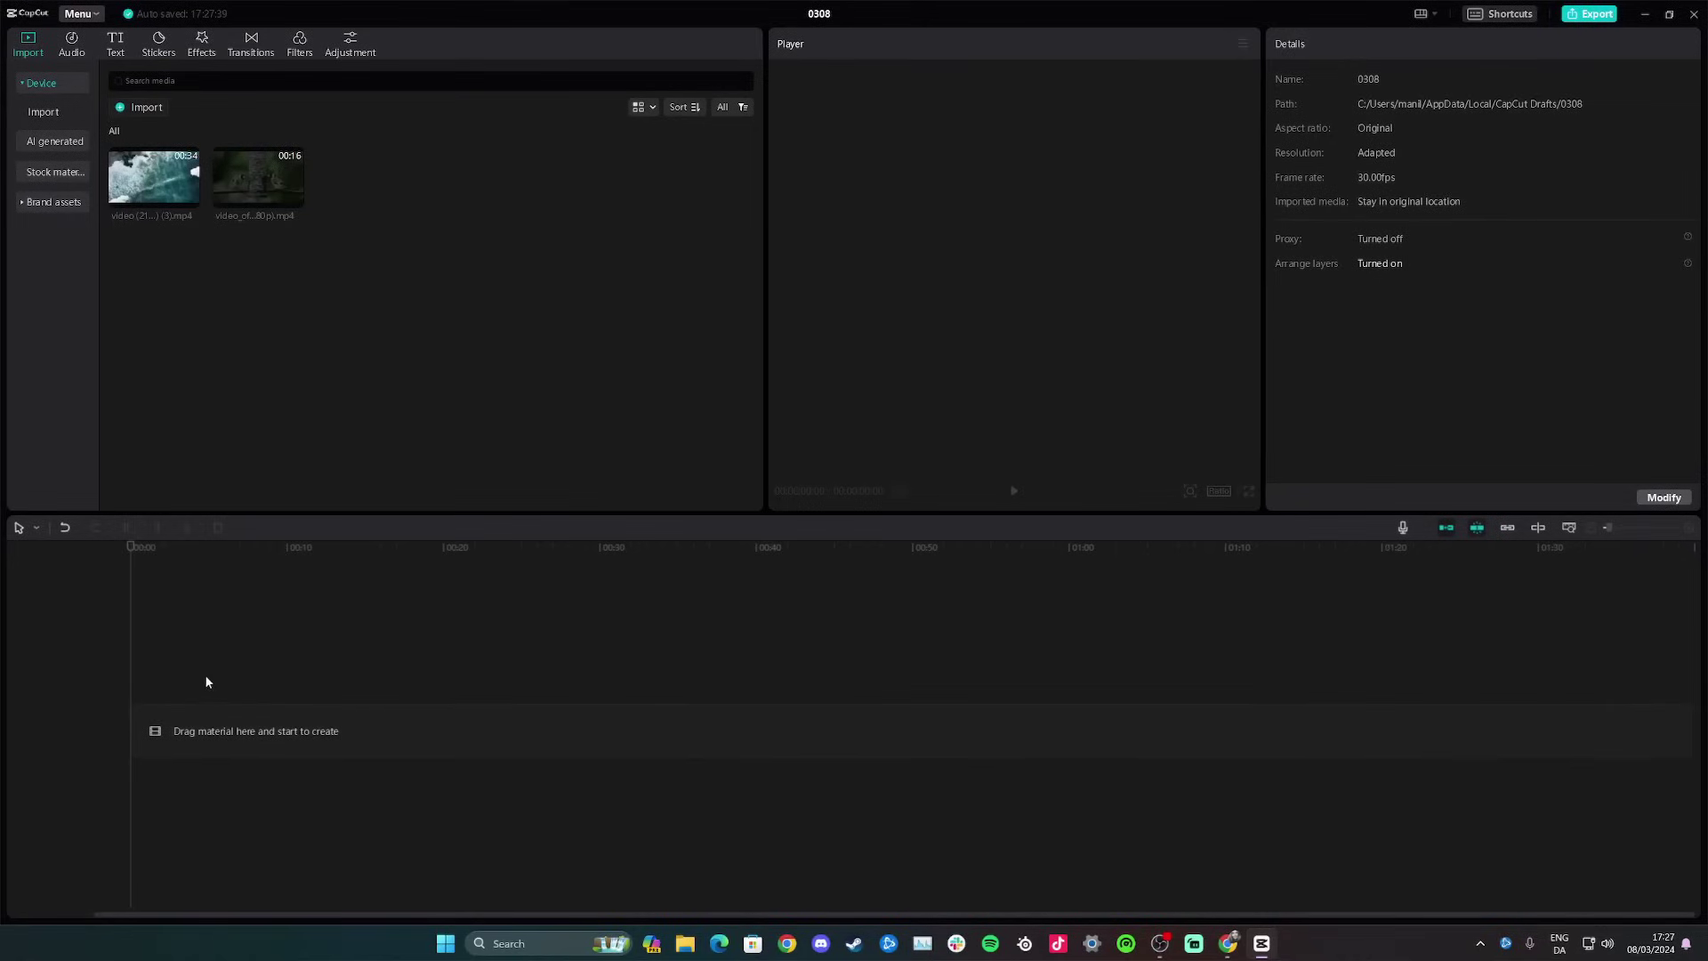
Step: Place the goldfinch and ocean videos on the timeline, with the goldfinch clip first
{"action": "left_click", "coordinate": [194, 197]}
{"action": "left_click", "coordinate": [293, 198]}
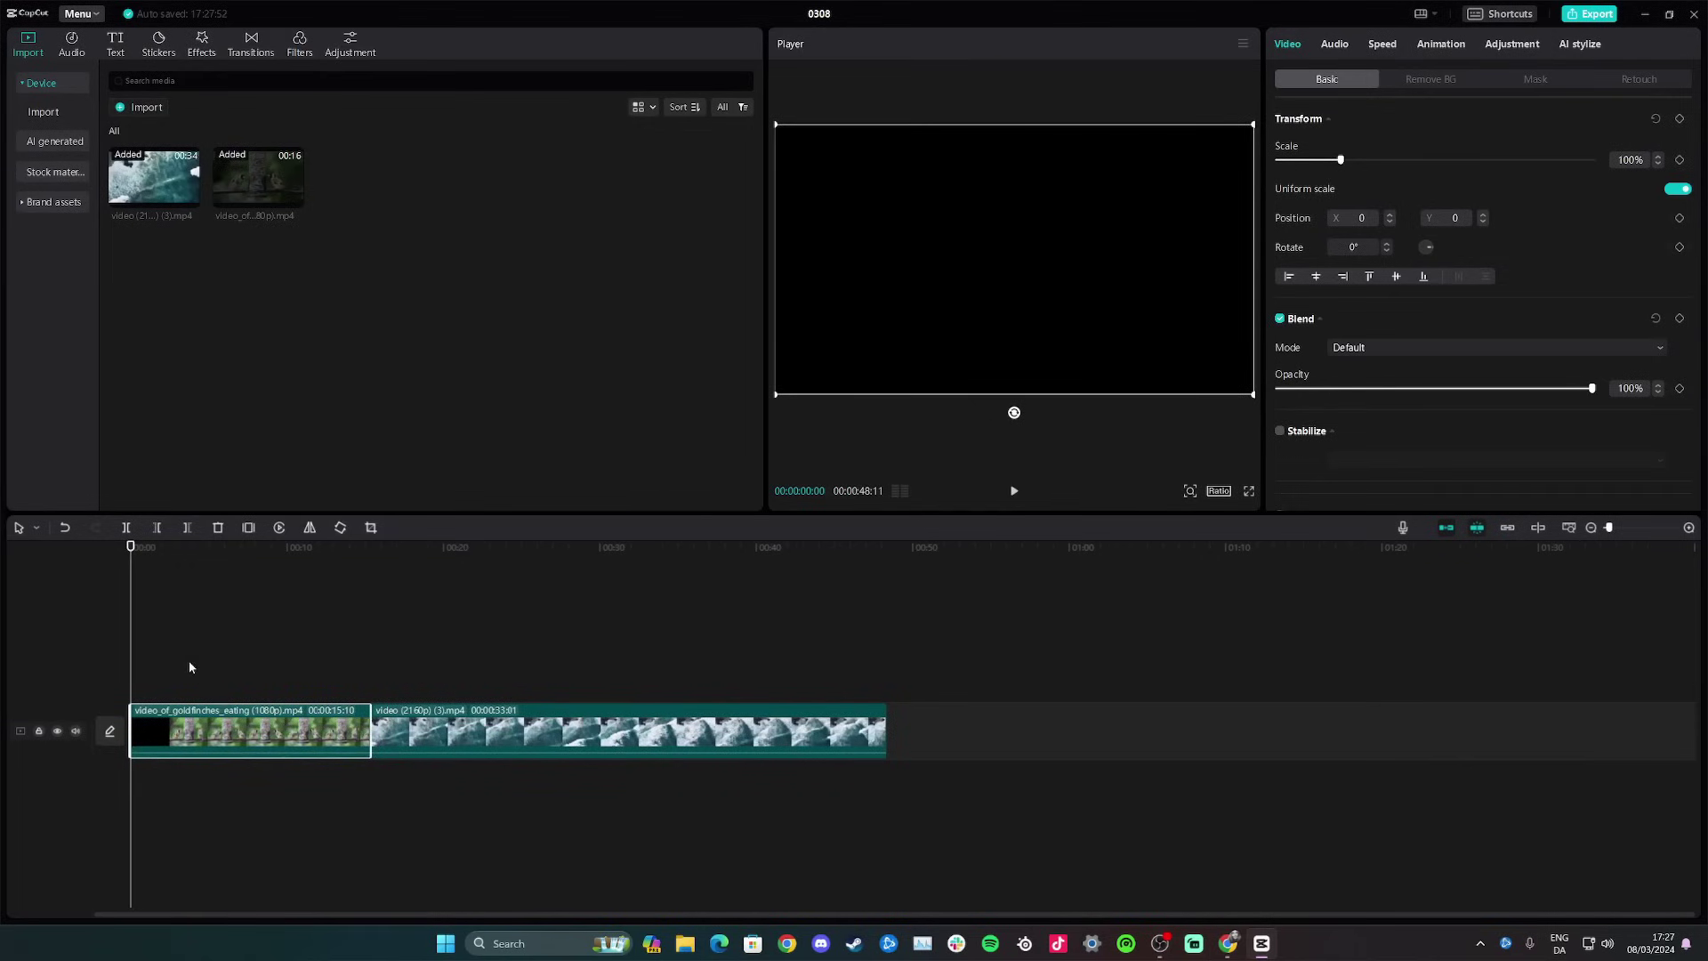
{"action": "left_click_drag", "start_coordinate": [190, 629], "coordinate": [343, 664]}
Step: Combine the goldfinch and ocean clips into one compound clip
{"action": "left_click", "coordinate": [308, 728]}
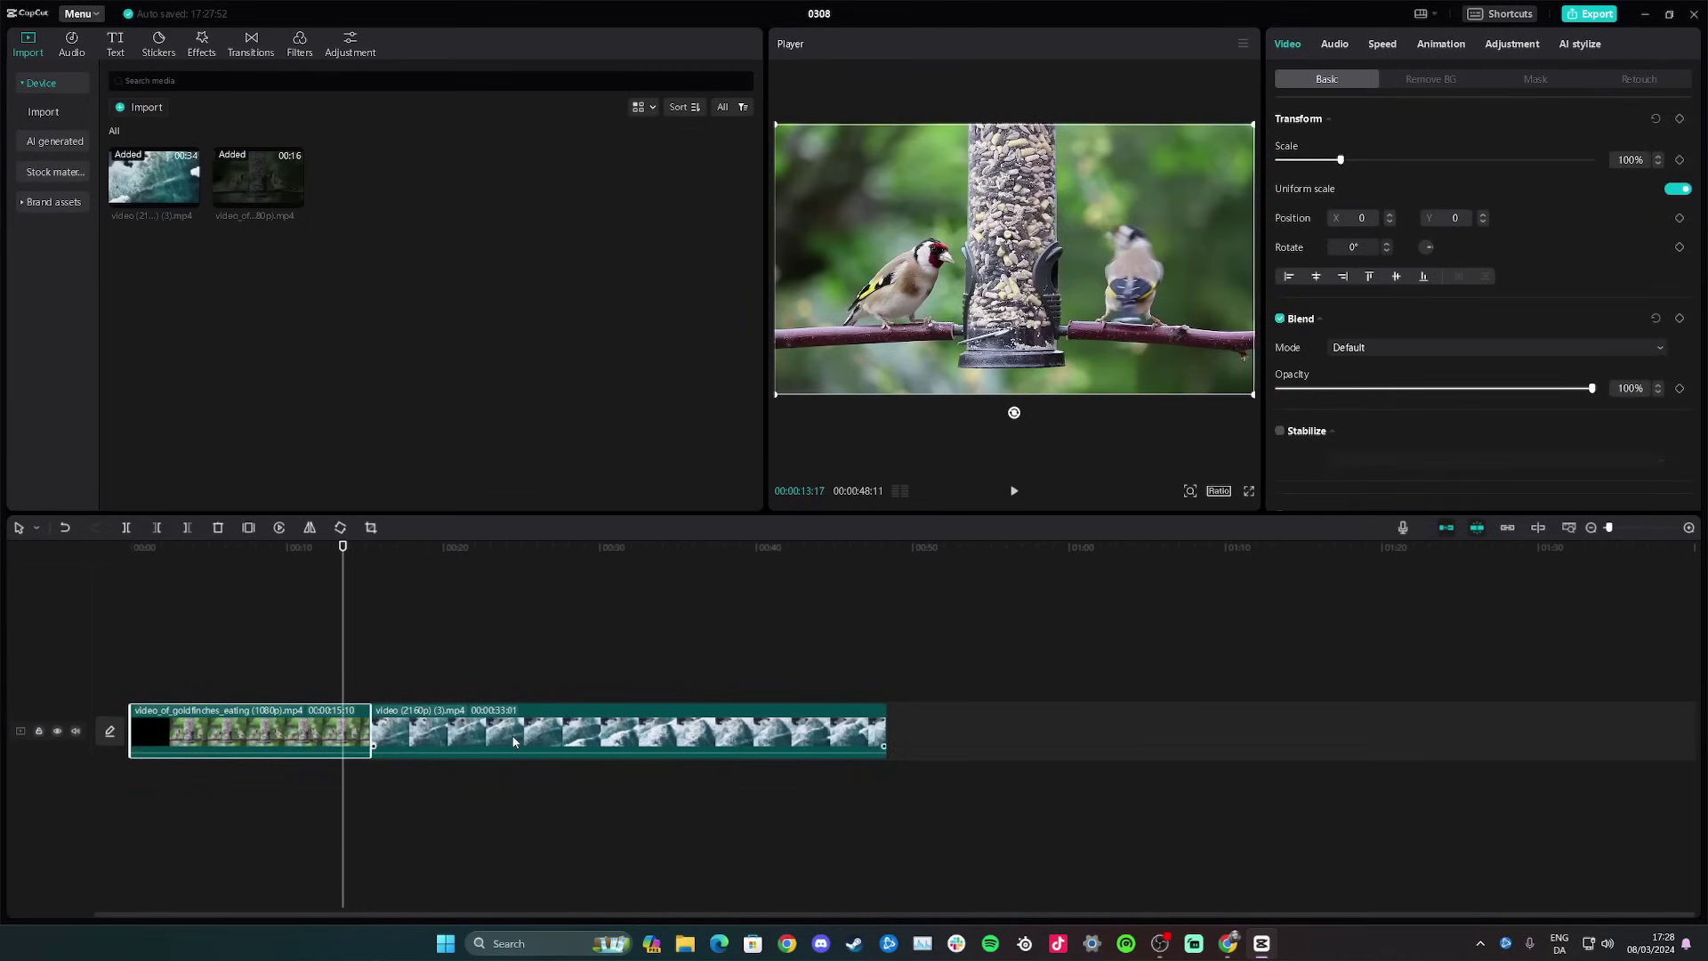
{"action": "left_click", "coordinate": [475, 737], "text": "ctrl"}
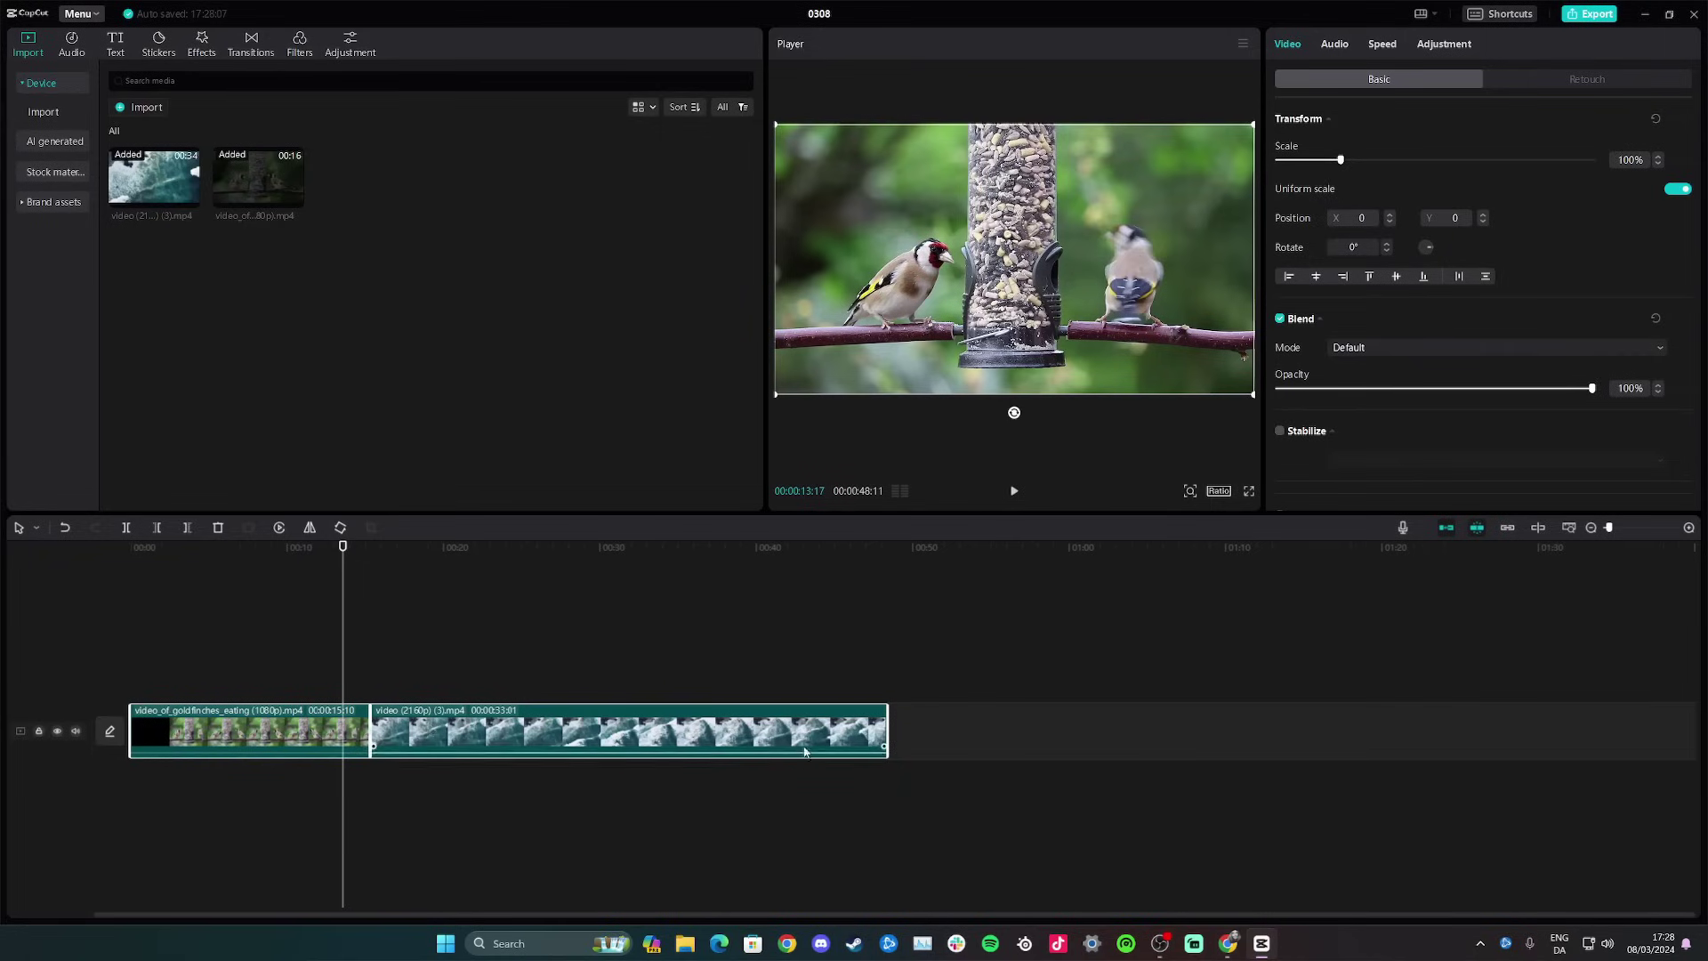
{"action": "right_click", "coordinate": [534, 733]}
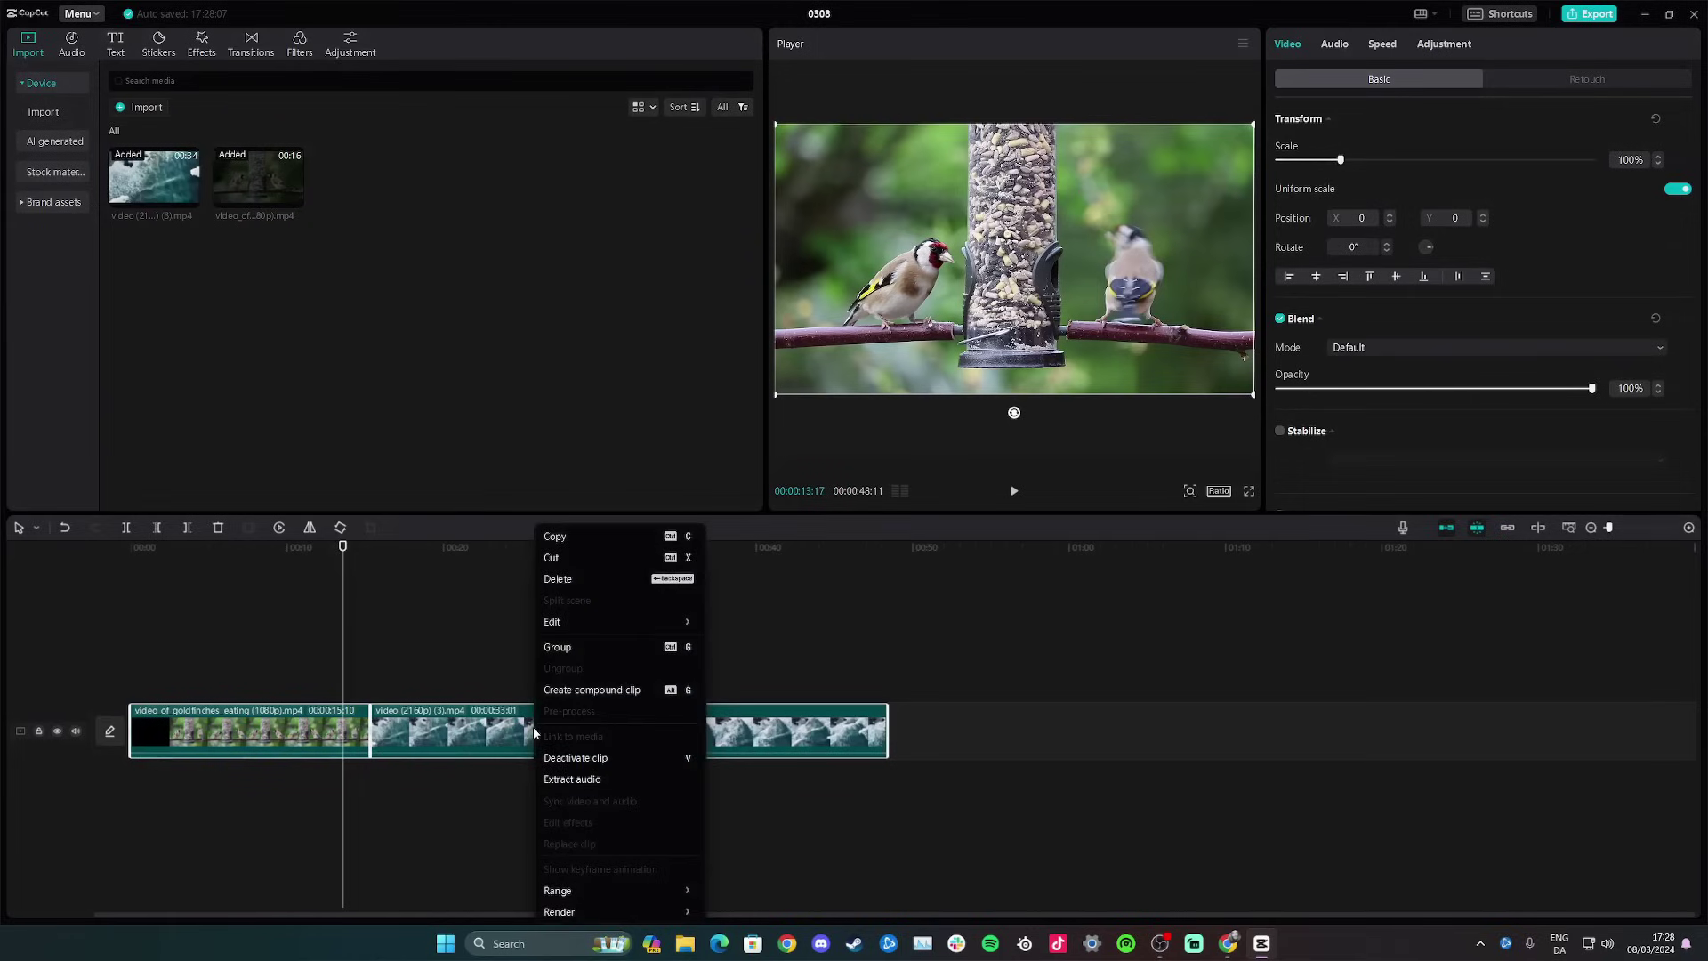
{"action": "left_click", "coordinate": [596, 693]}
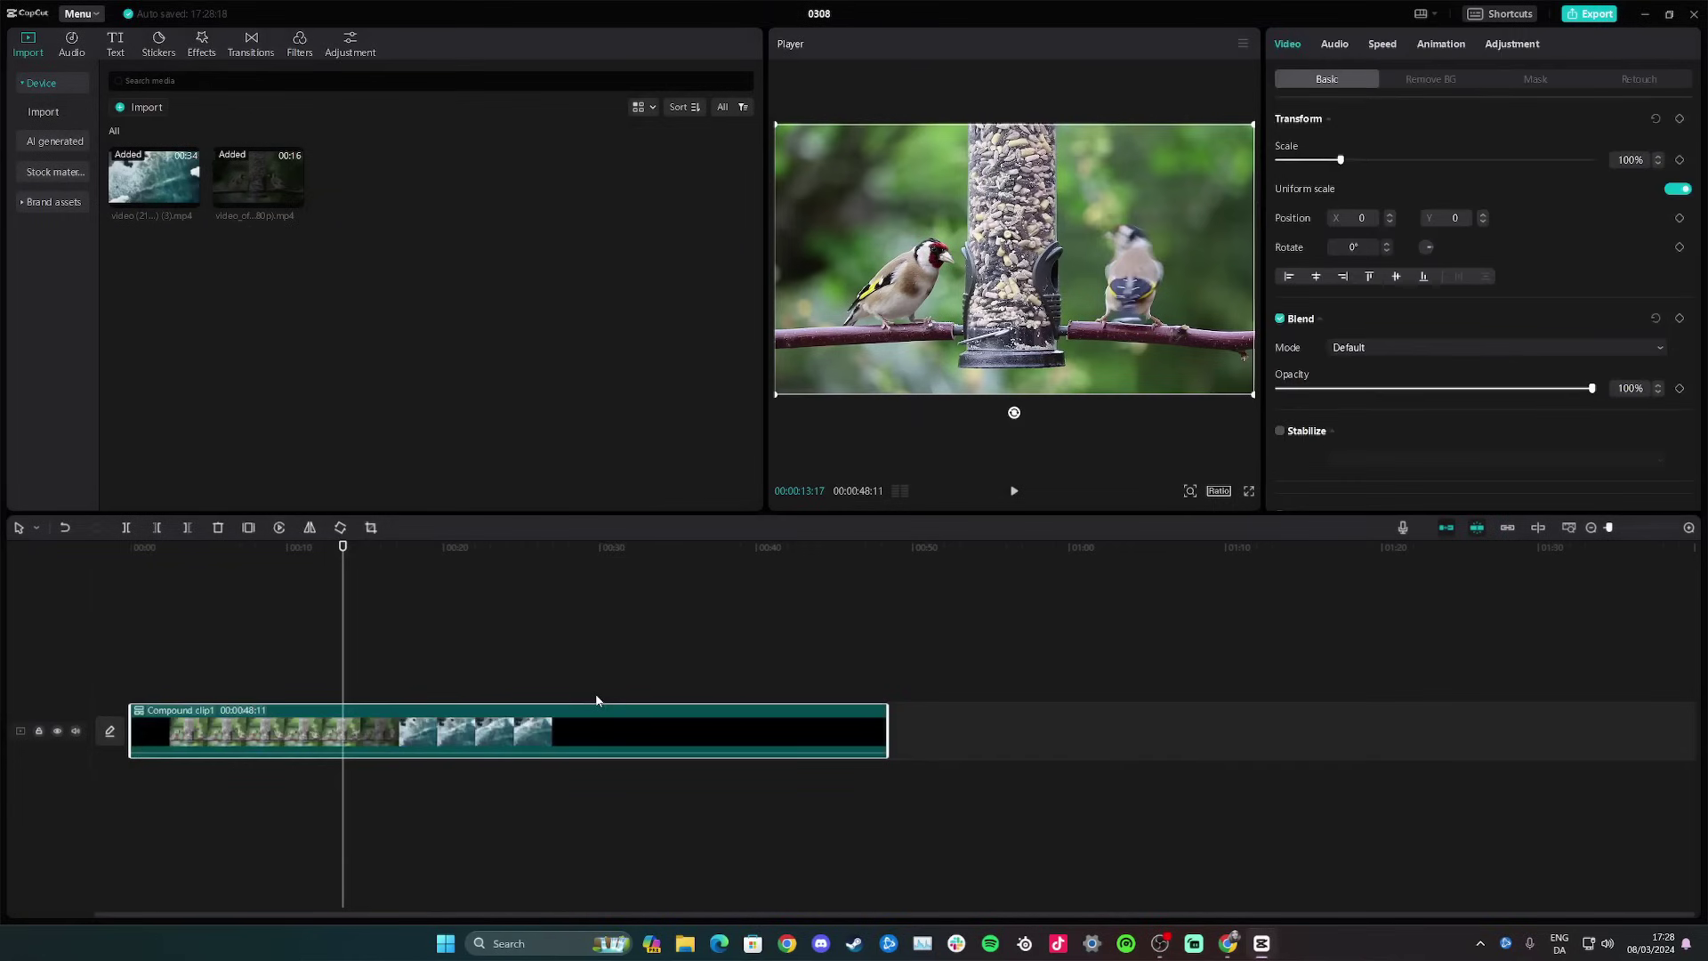
Step: Scrub the compound clip around the cut between the goldfinch and ocean footage
{"action": "left_click", "coordinate": [382, 696]}
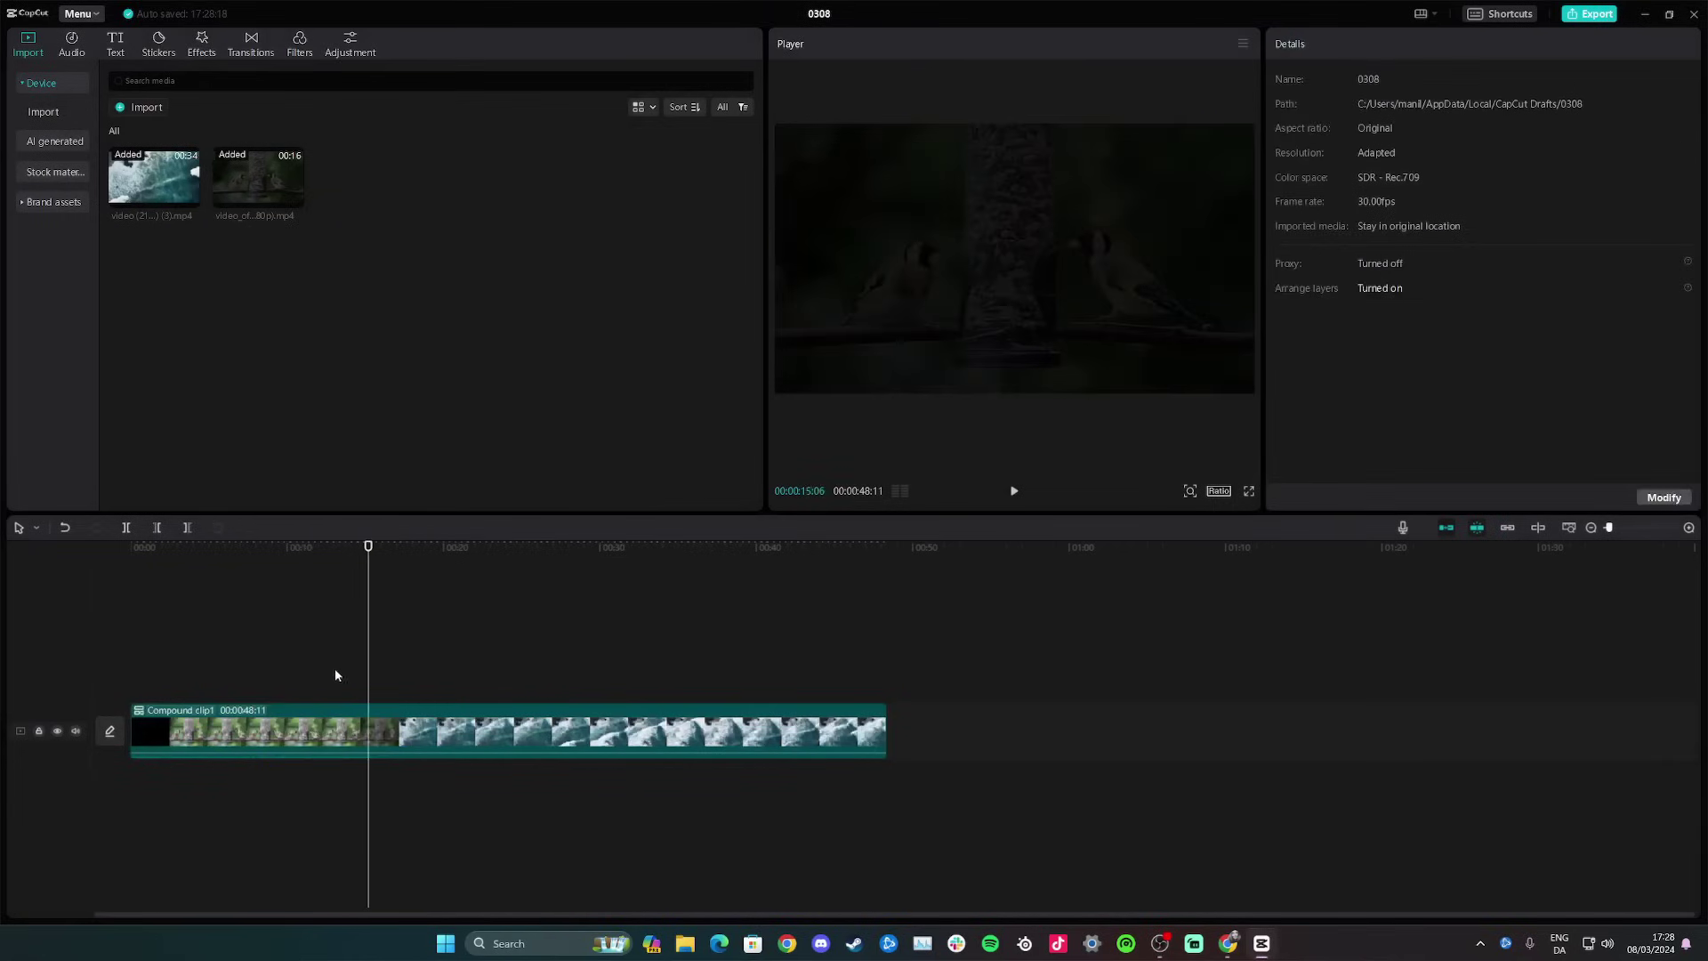
{"action": "left_click", "coordinate": [347, 676]}
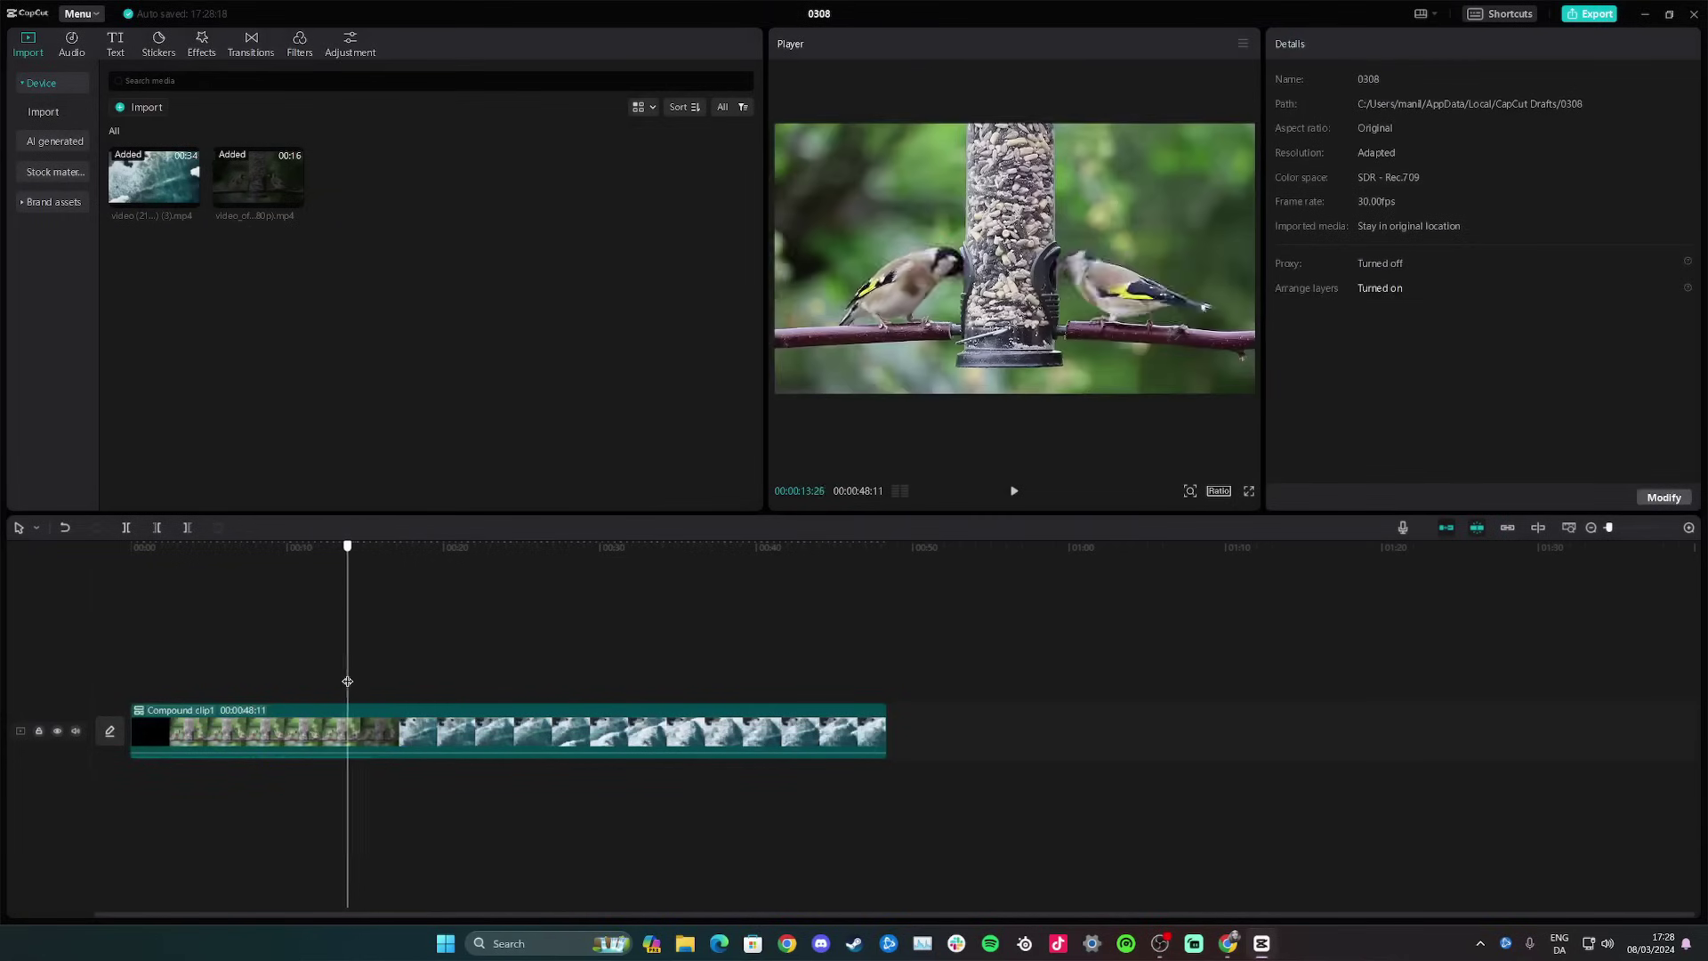
{"action": "left_click", "coordinate": [394, 703]}
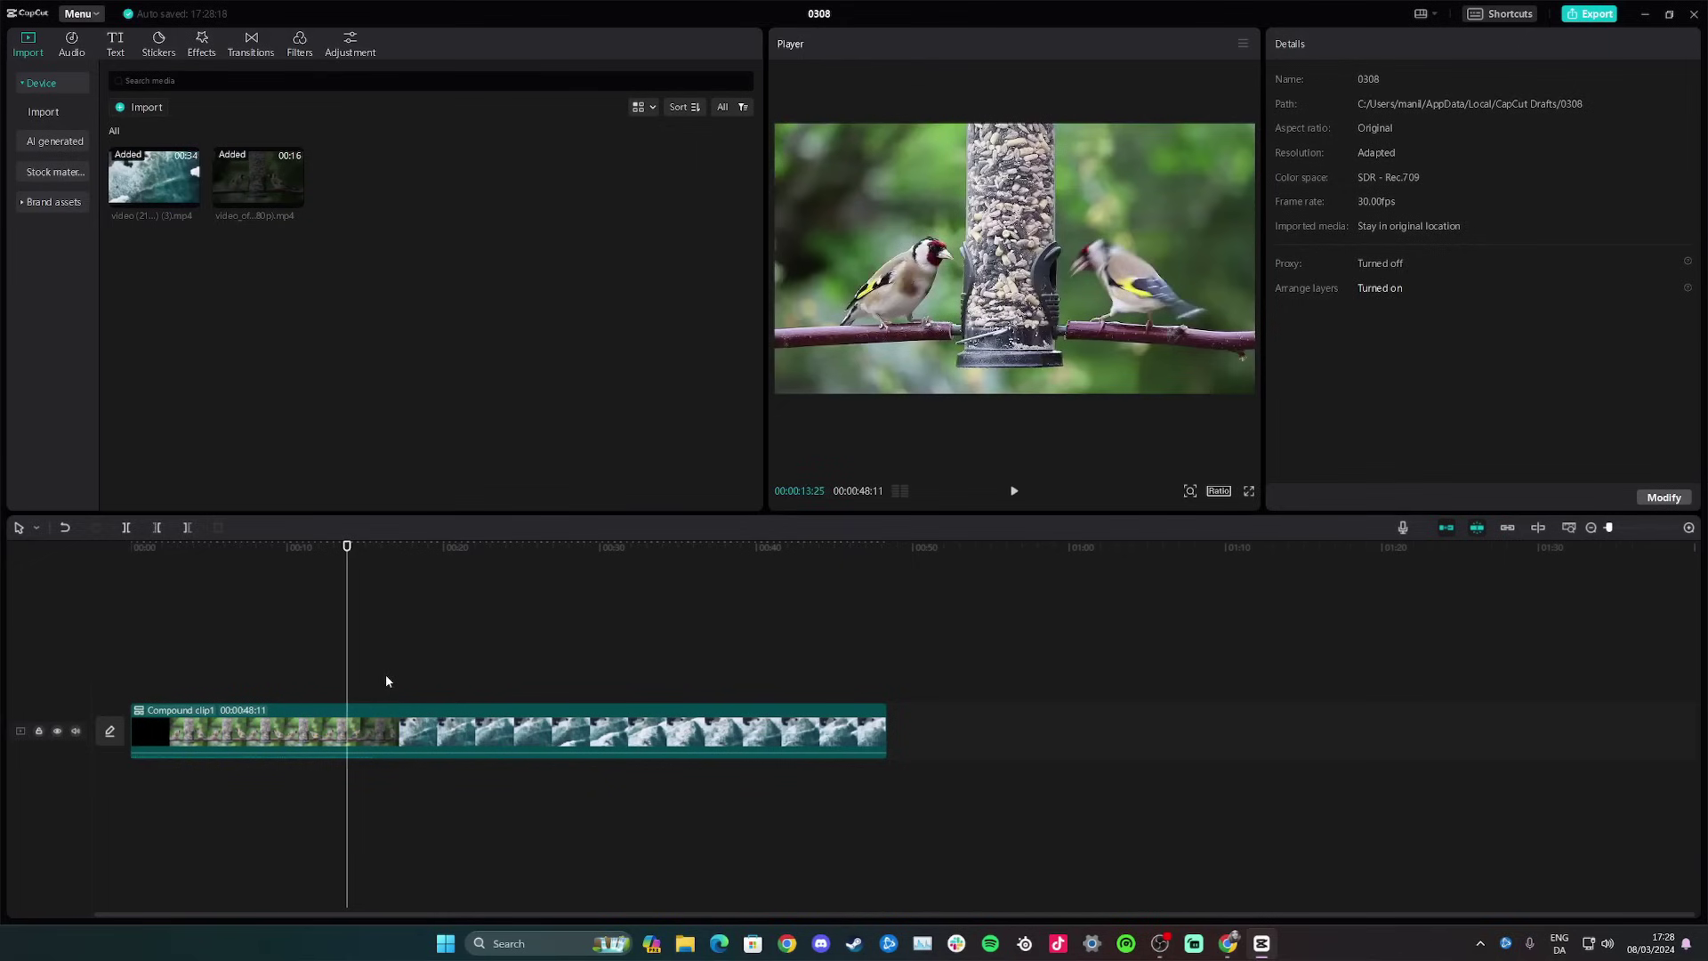
{"action": "mouse_move", "coordinate": [386, 679]}
{"action": "left_mouse_down"}
{"action": "mouse_move", "coordinate": [415, 679]}
{"action": "mouse_move", "coordinate": [400, 686]}
{"action": "left_mouse_up"}
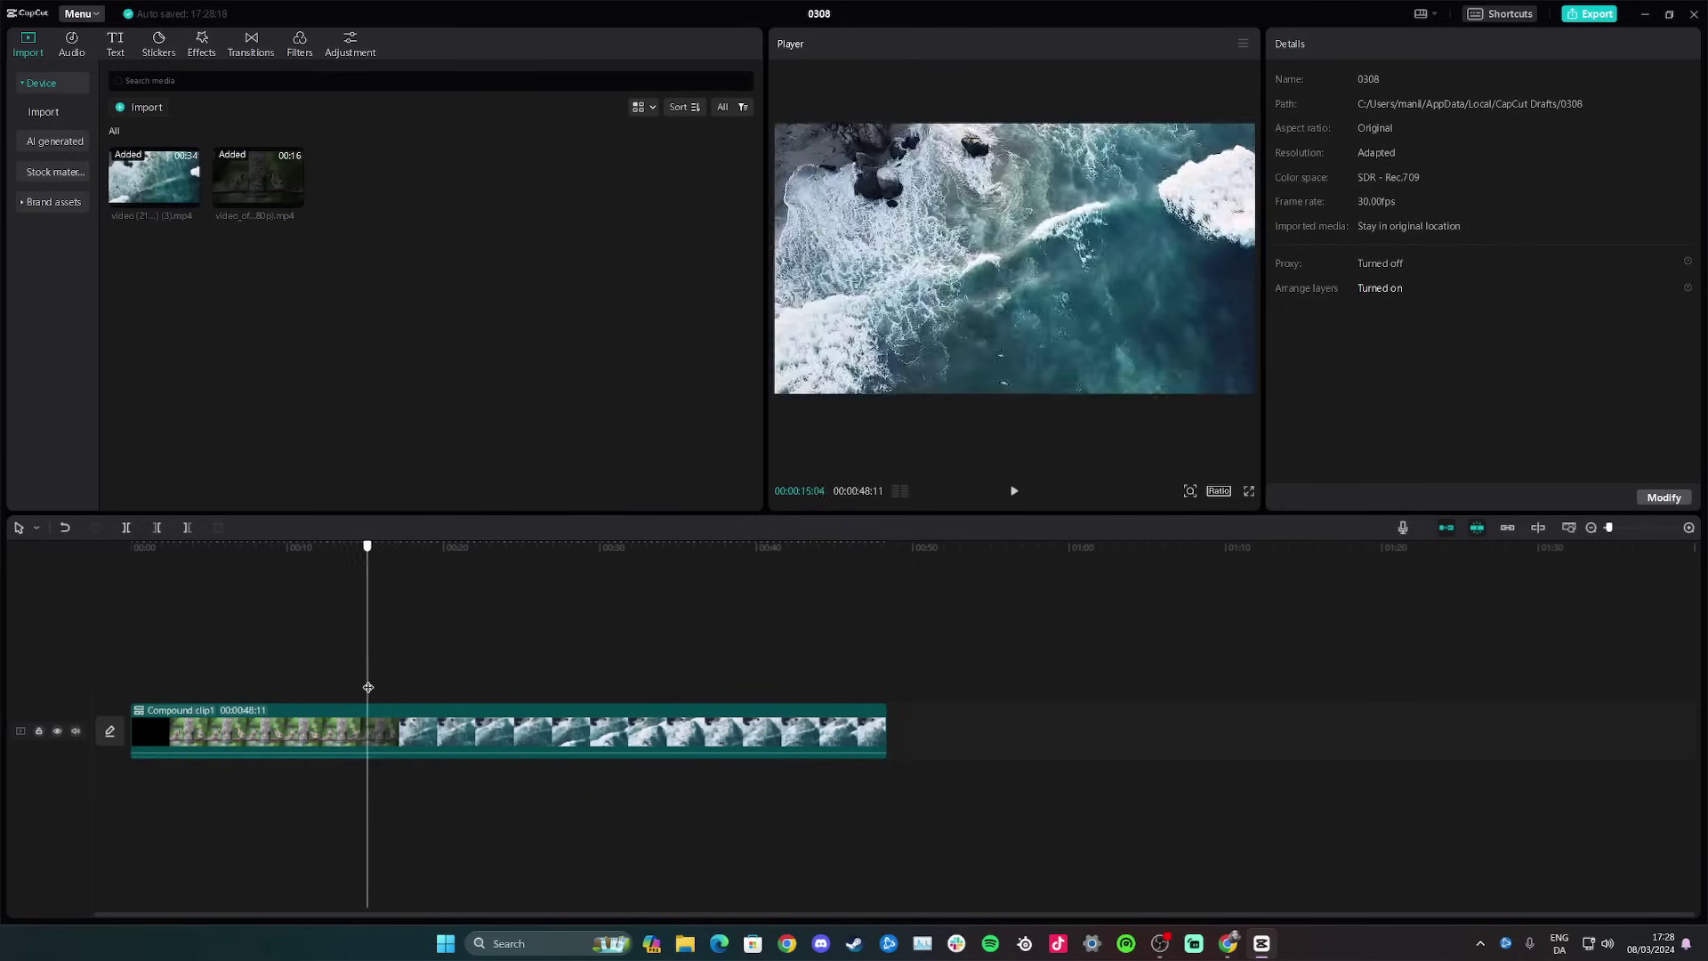
{"action": "left_click", "coordinate": [364, 678]}
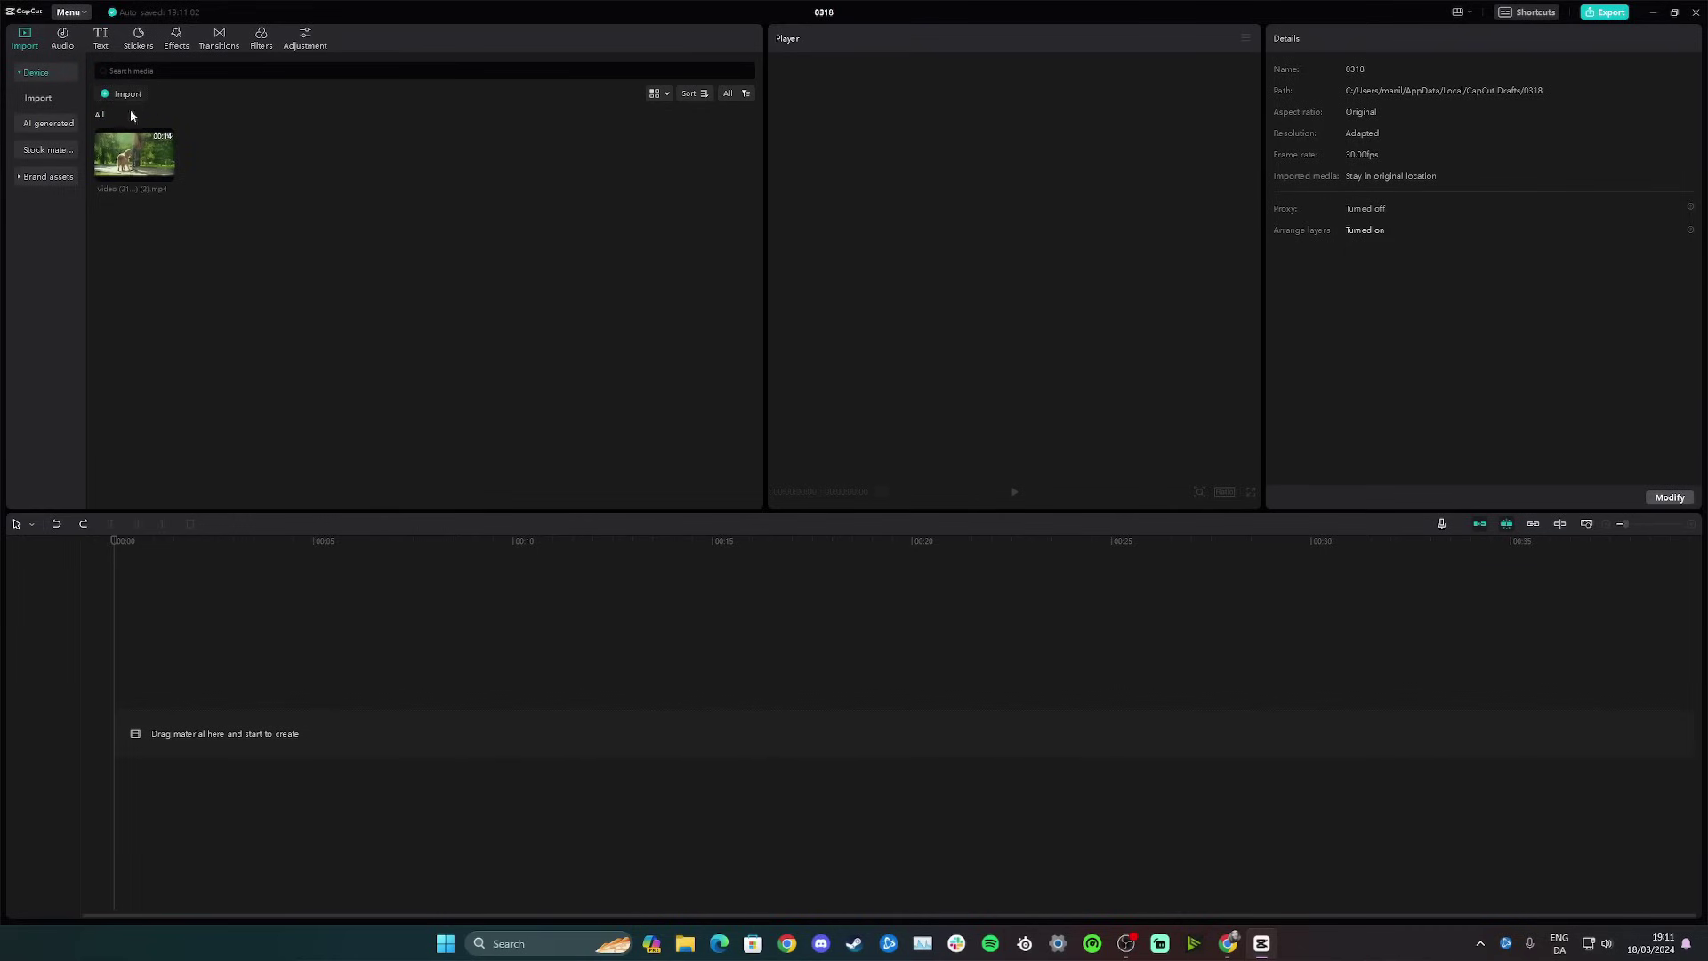
Step: Add the dog video to the empty timeline and raise its speed to 1.5x
{"action": "left_click", "coordinate": [166, 174]}
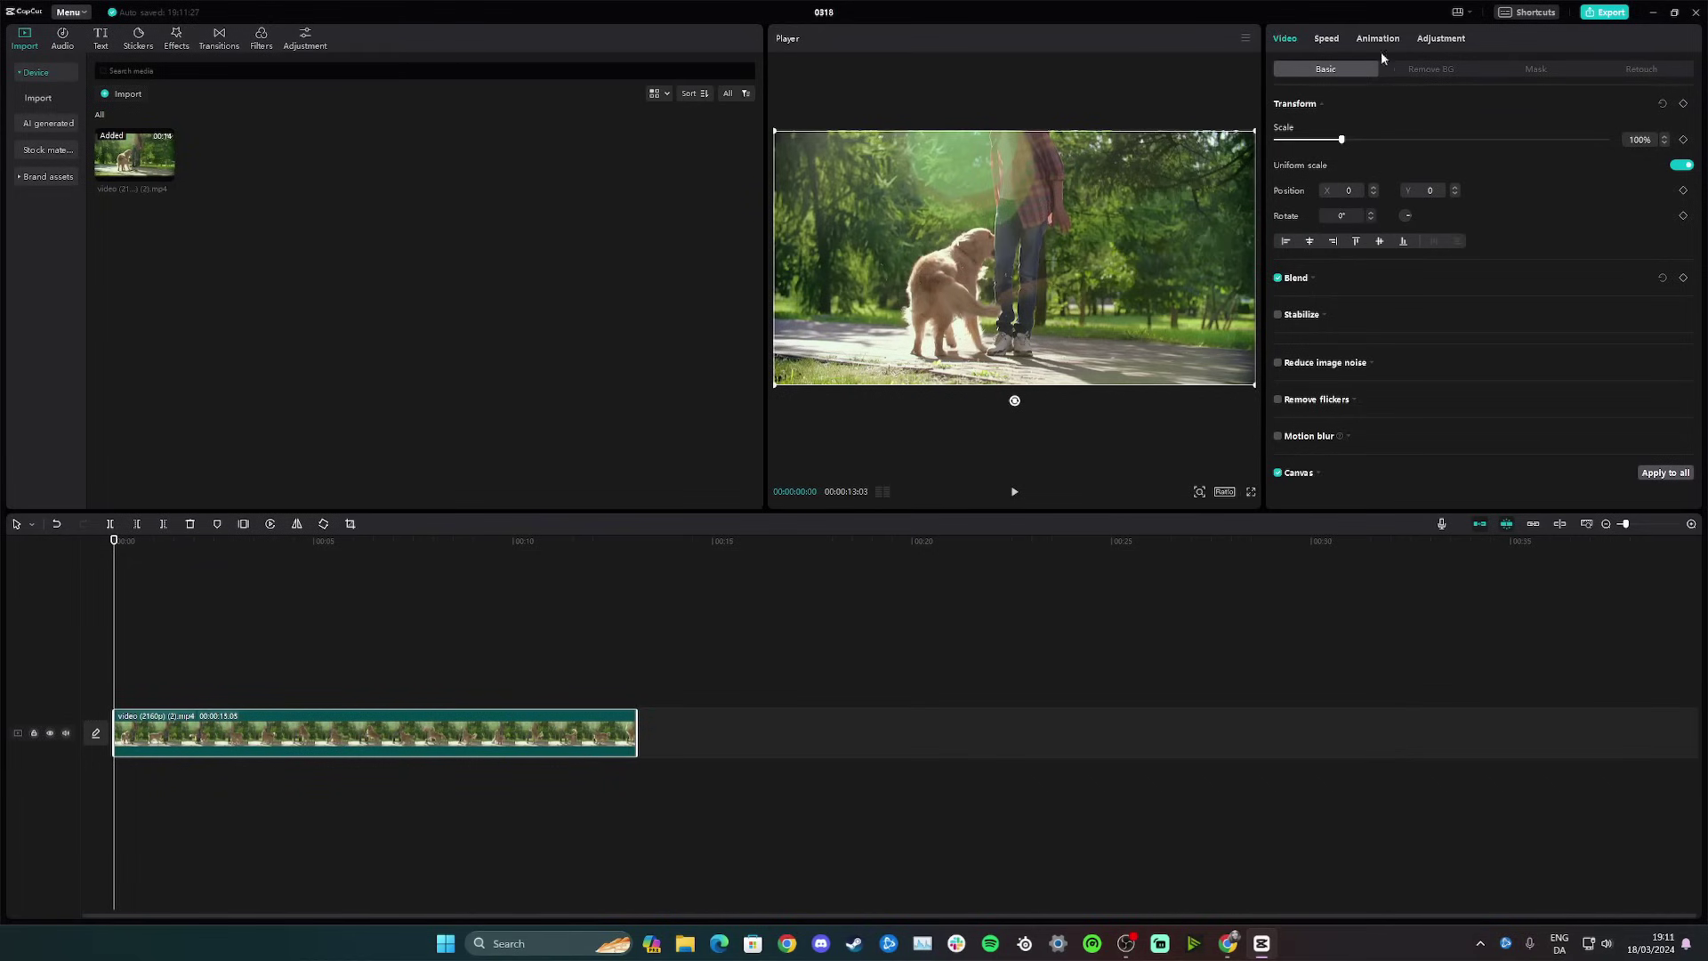
{"action": "left_click", "coordinate": [1326, 40]}
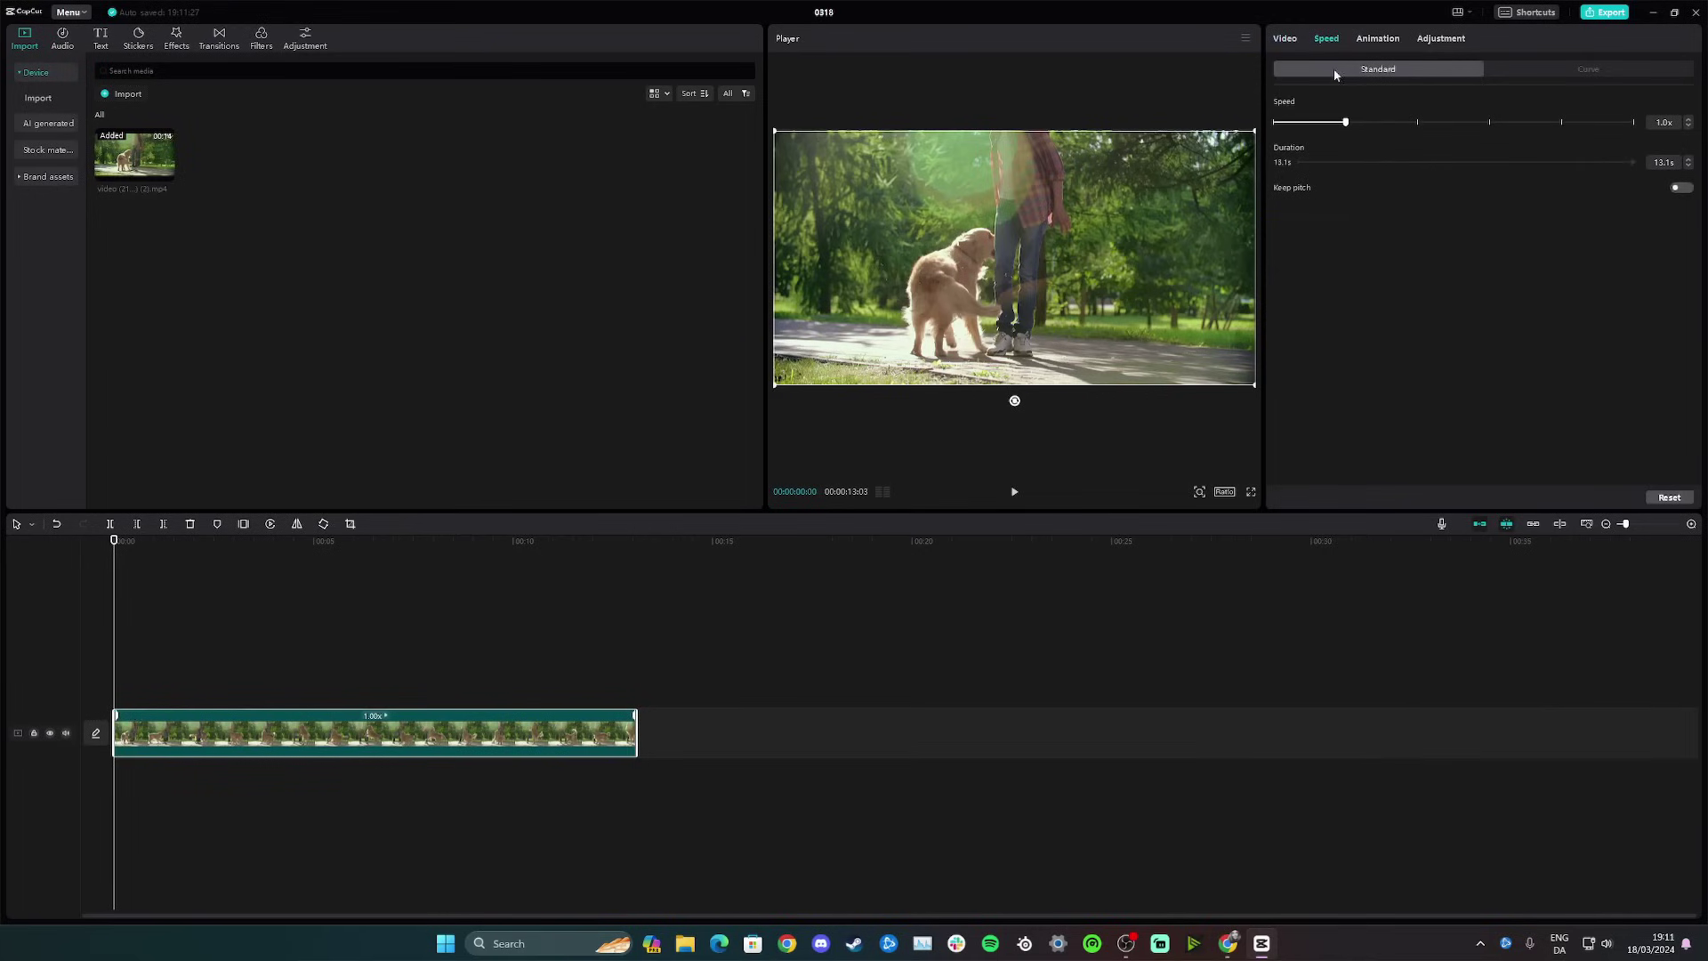
{"action": "left_click_drag", "start_coordinate": [1346, 123], "coordinate": [1383, 126]}
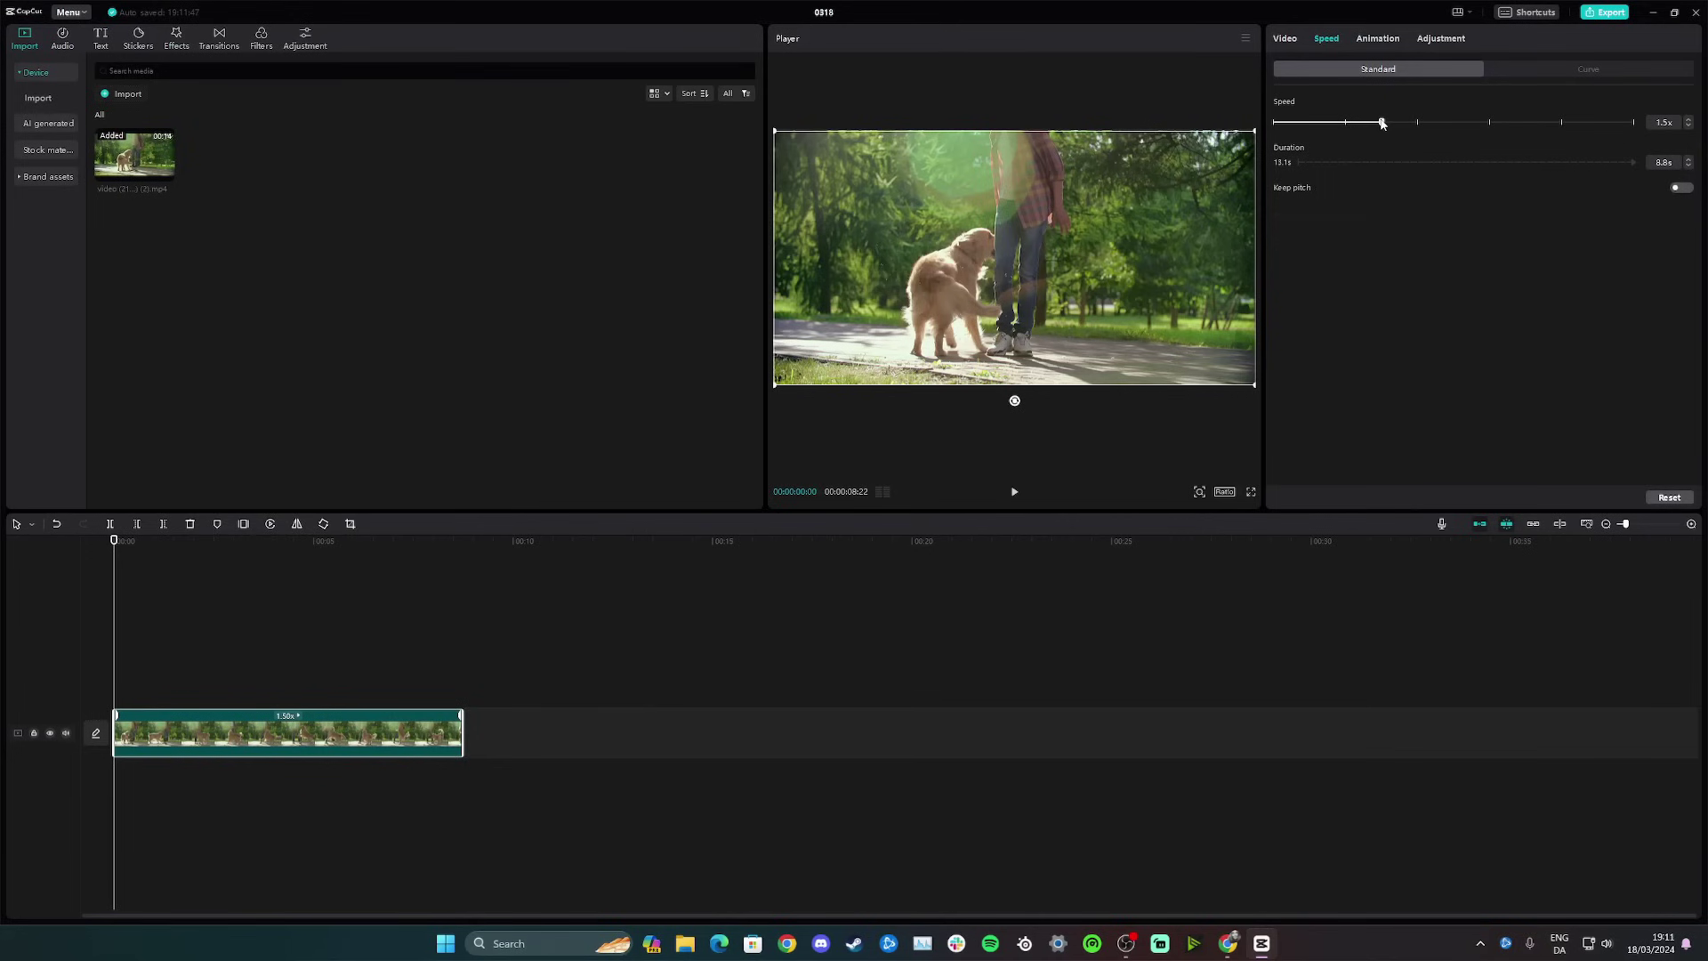
Step: Try the dog clip at 0.3x speed, settle on 1.2x, and play it back
{"action": "left_click_drag", "start_coordinate": [1382, 124], "coordinate": [1308, 125]}
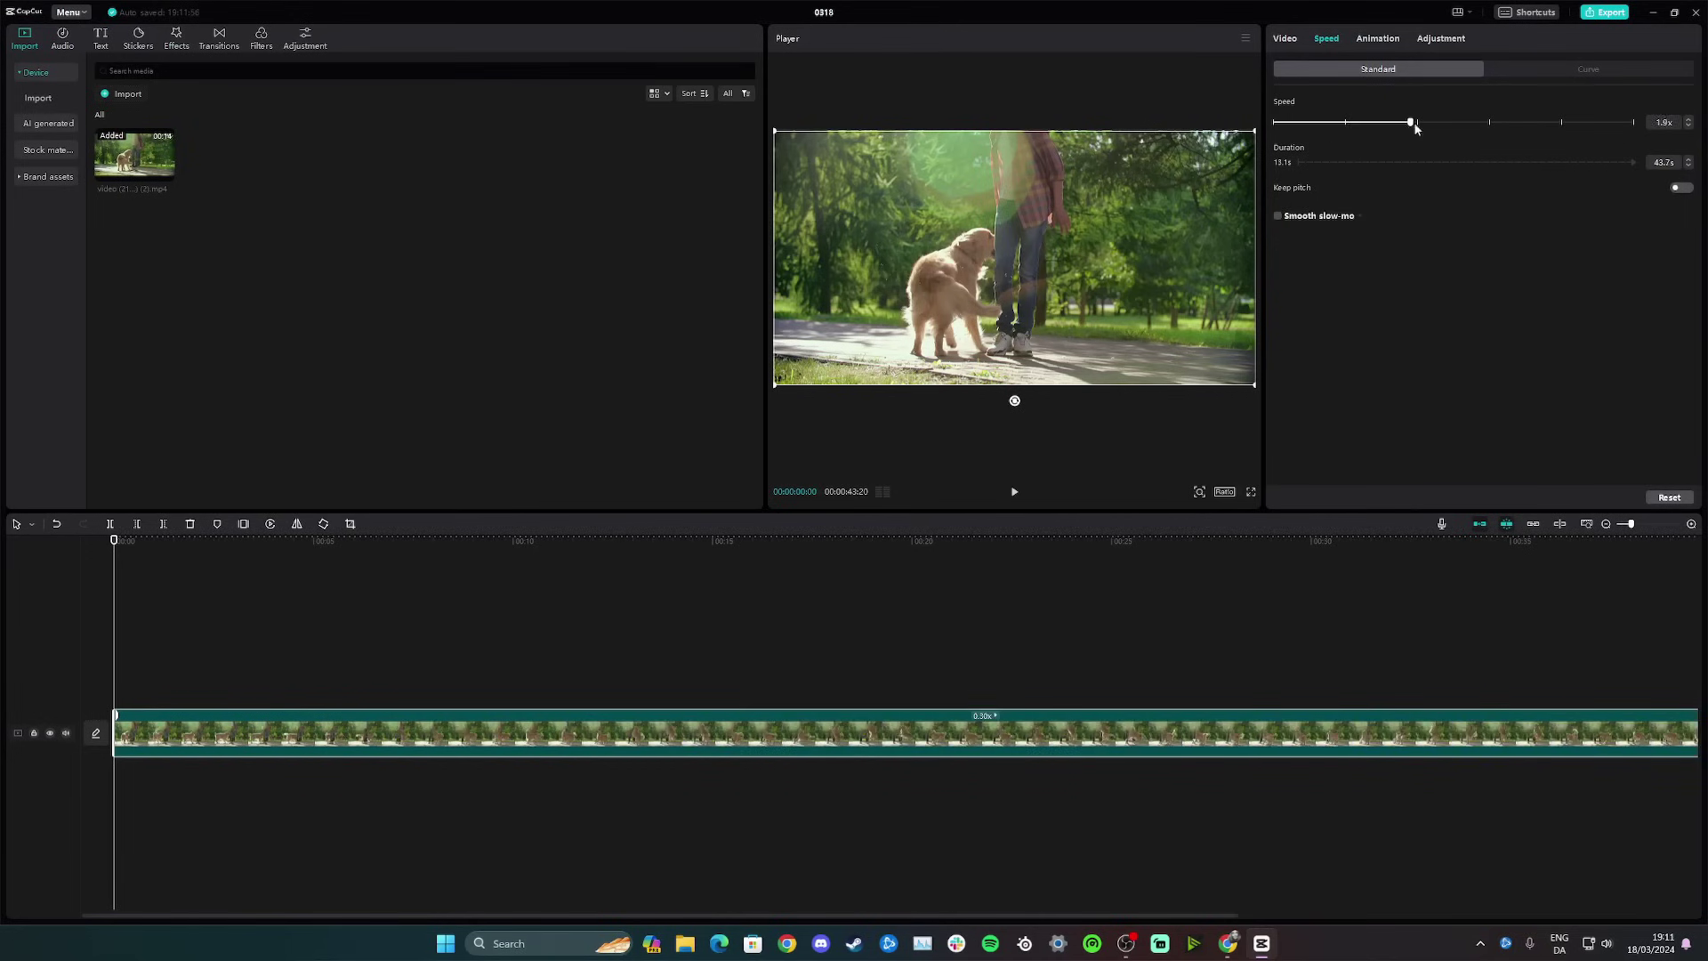
{"action": "left_click_drag", "start_coordinate": [1415, 125], "coordinate": [1360, 125]}
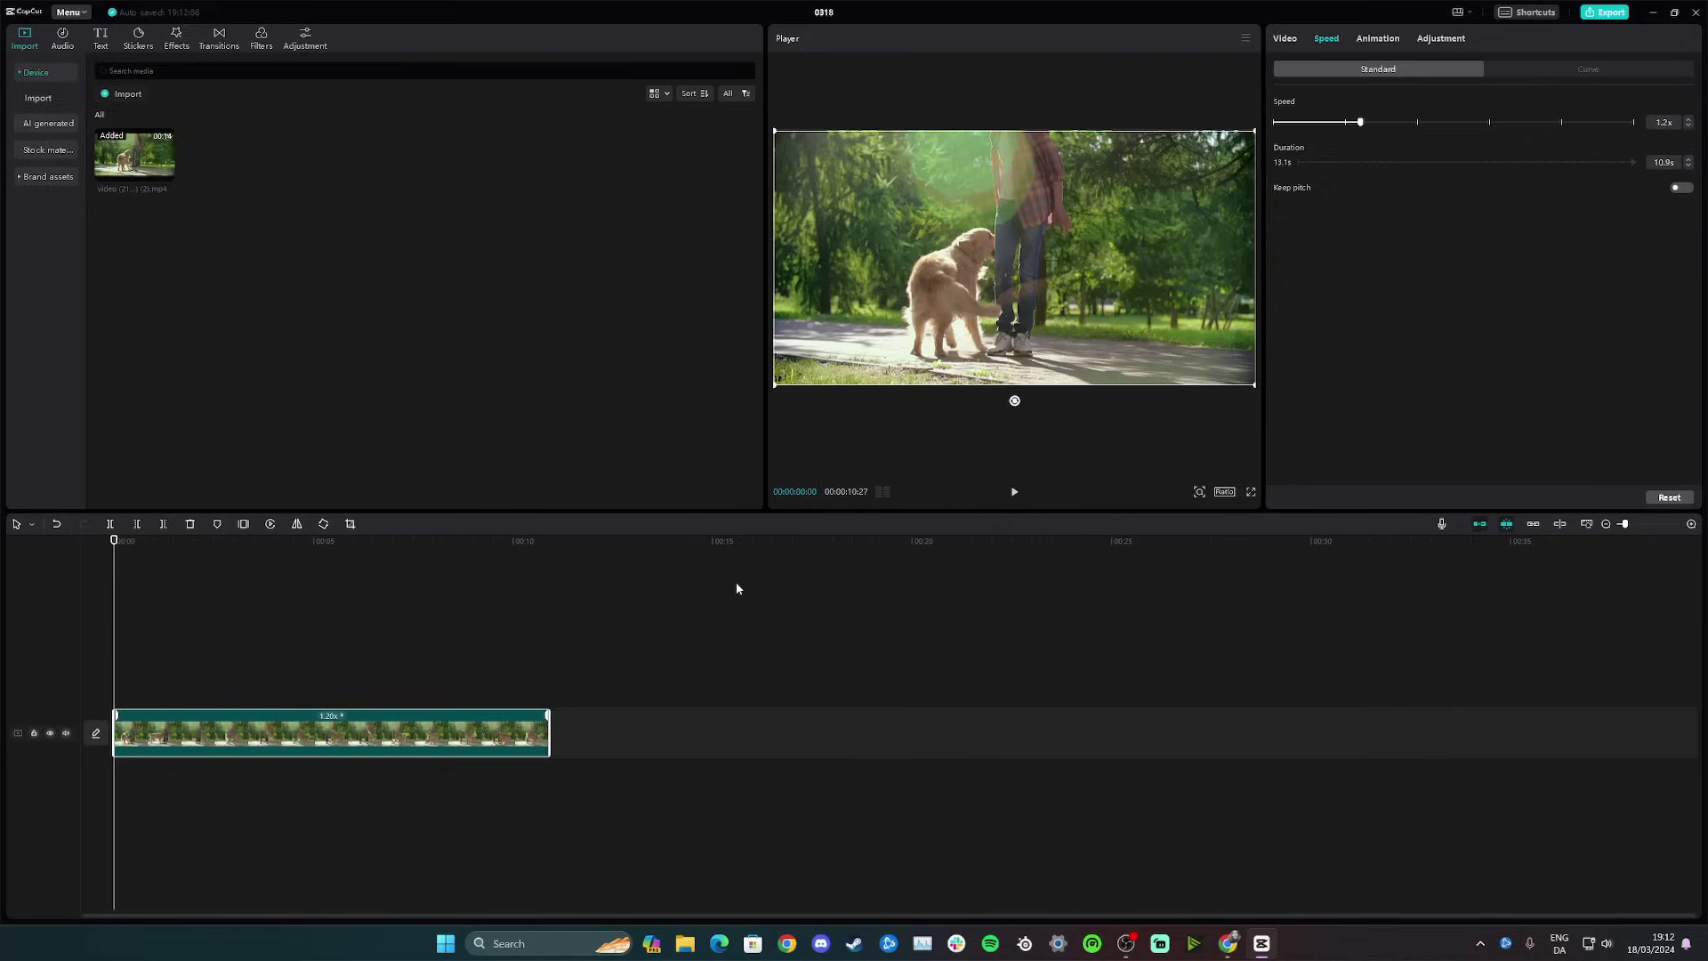
{"action": "left_click", "coordinate": [1014, 491]}
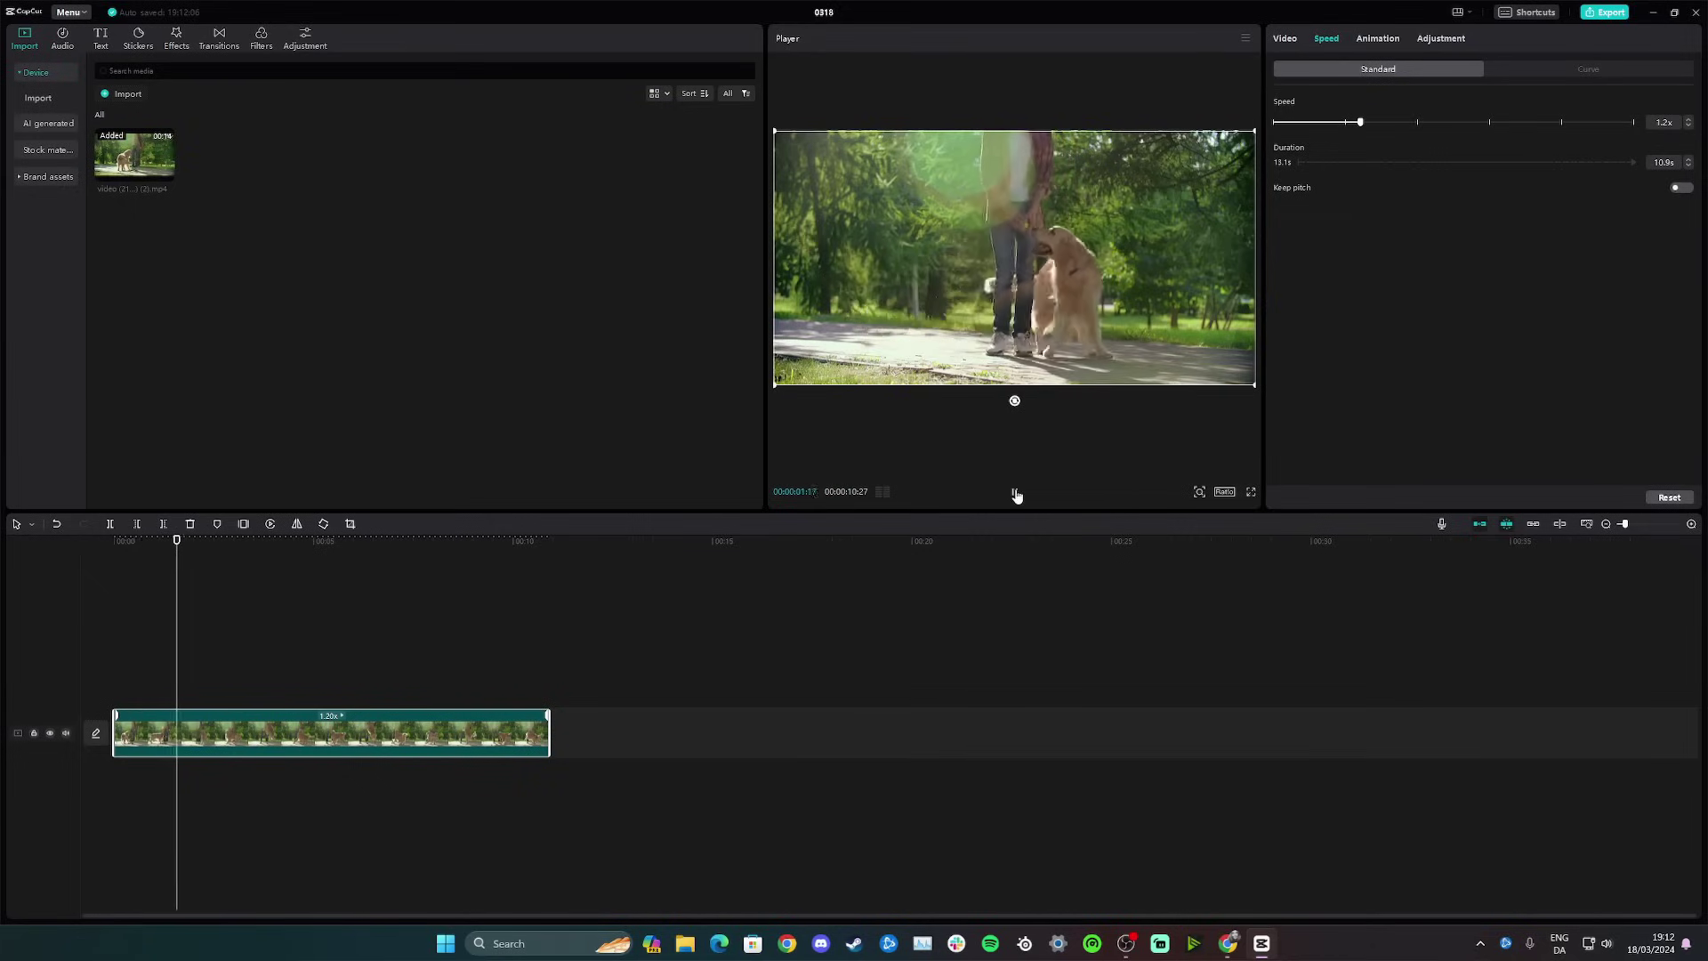
Step: Raise the dog clip's speed to 1.8x and play part of it back
{"action": "left_click", "coordinate": [1015, 492]}
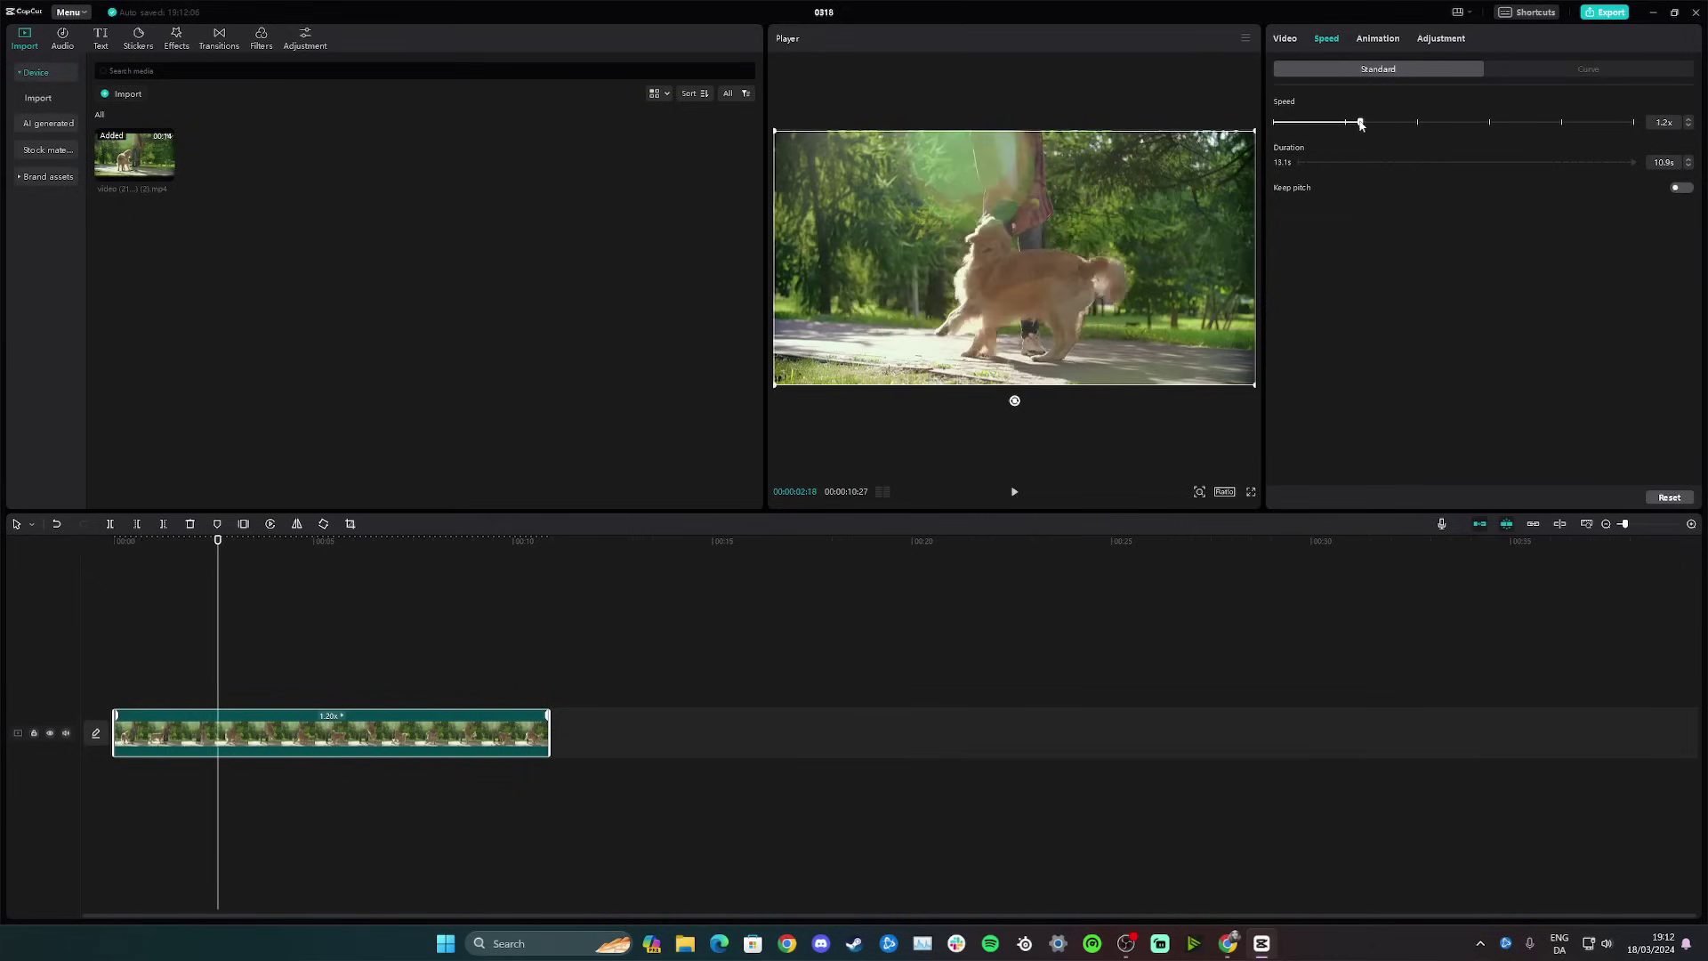
{"action": "left_click_drag", "start_coordinate": [1360, 125], "coordinate": [1402, 123]}
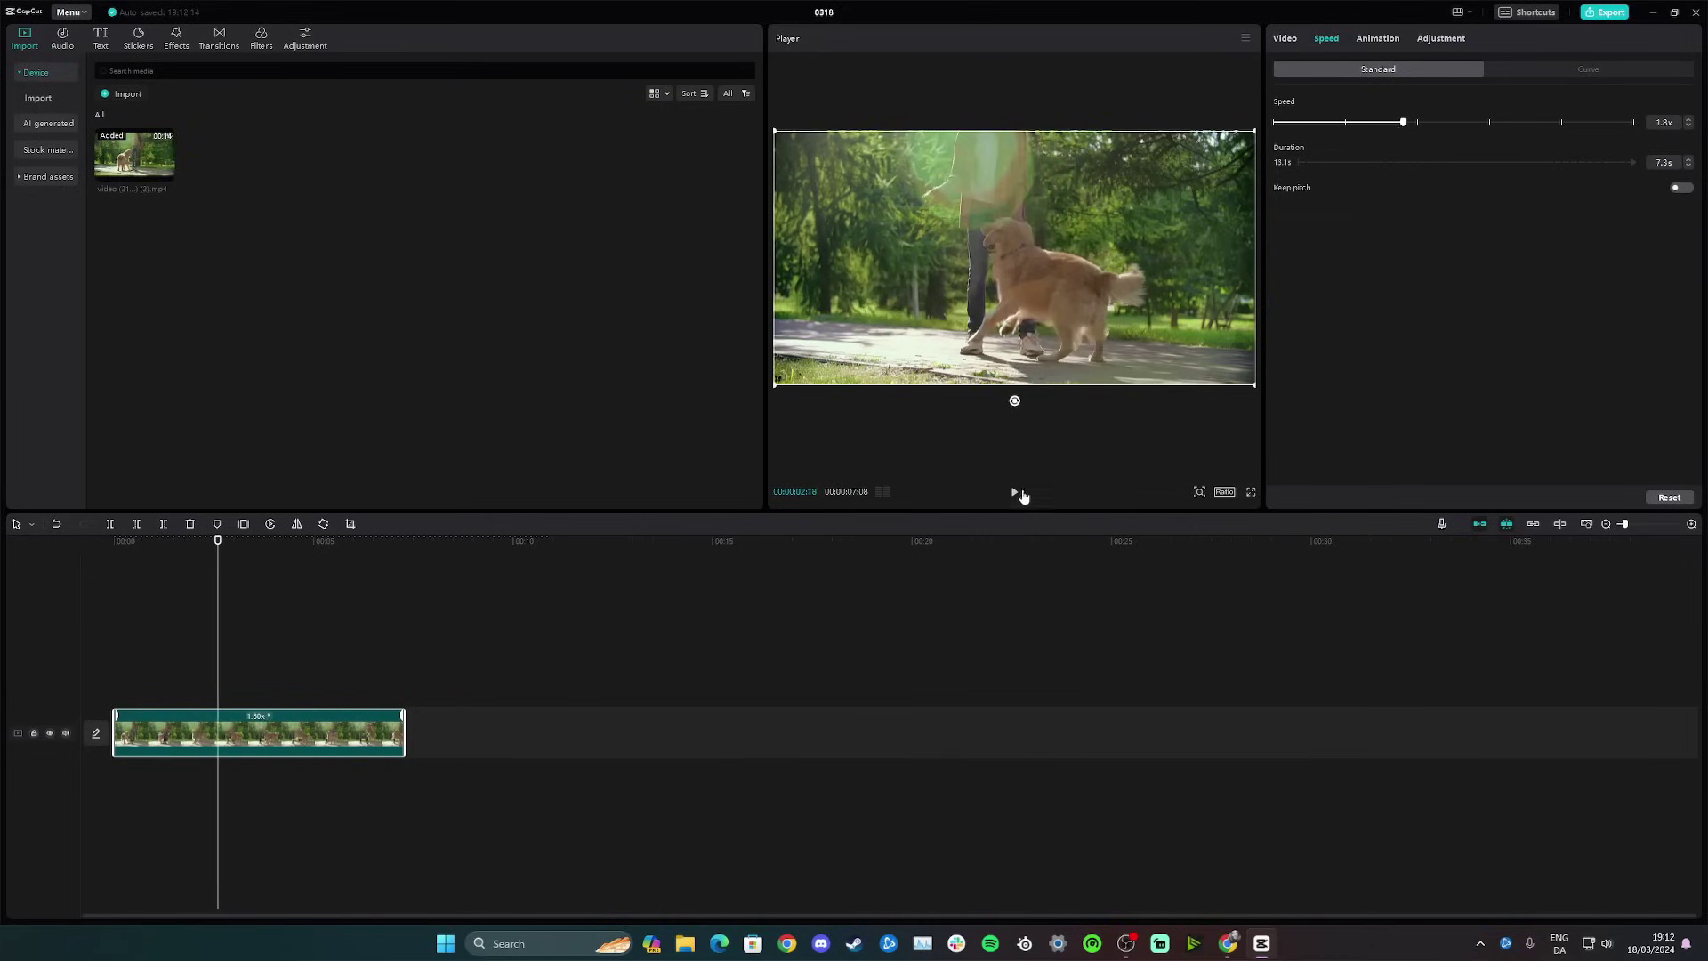
{"action": "left_click", "coordinate": [1015, 492]}
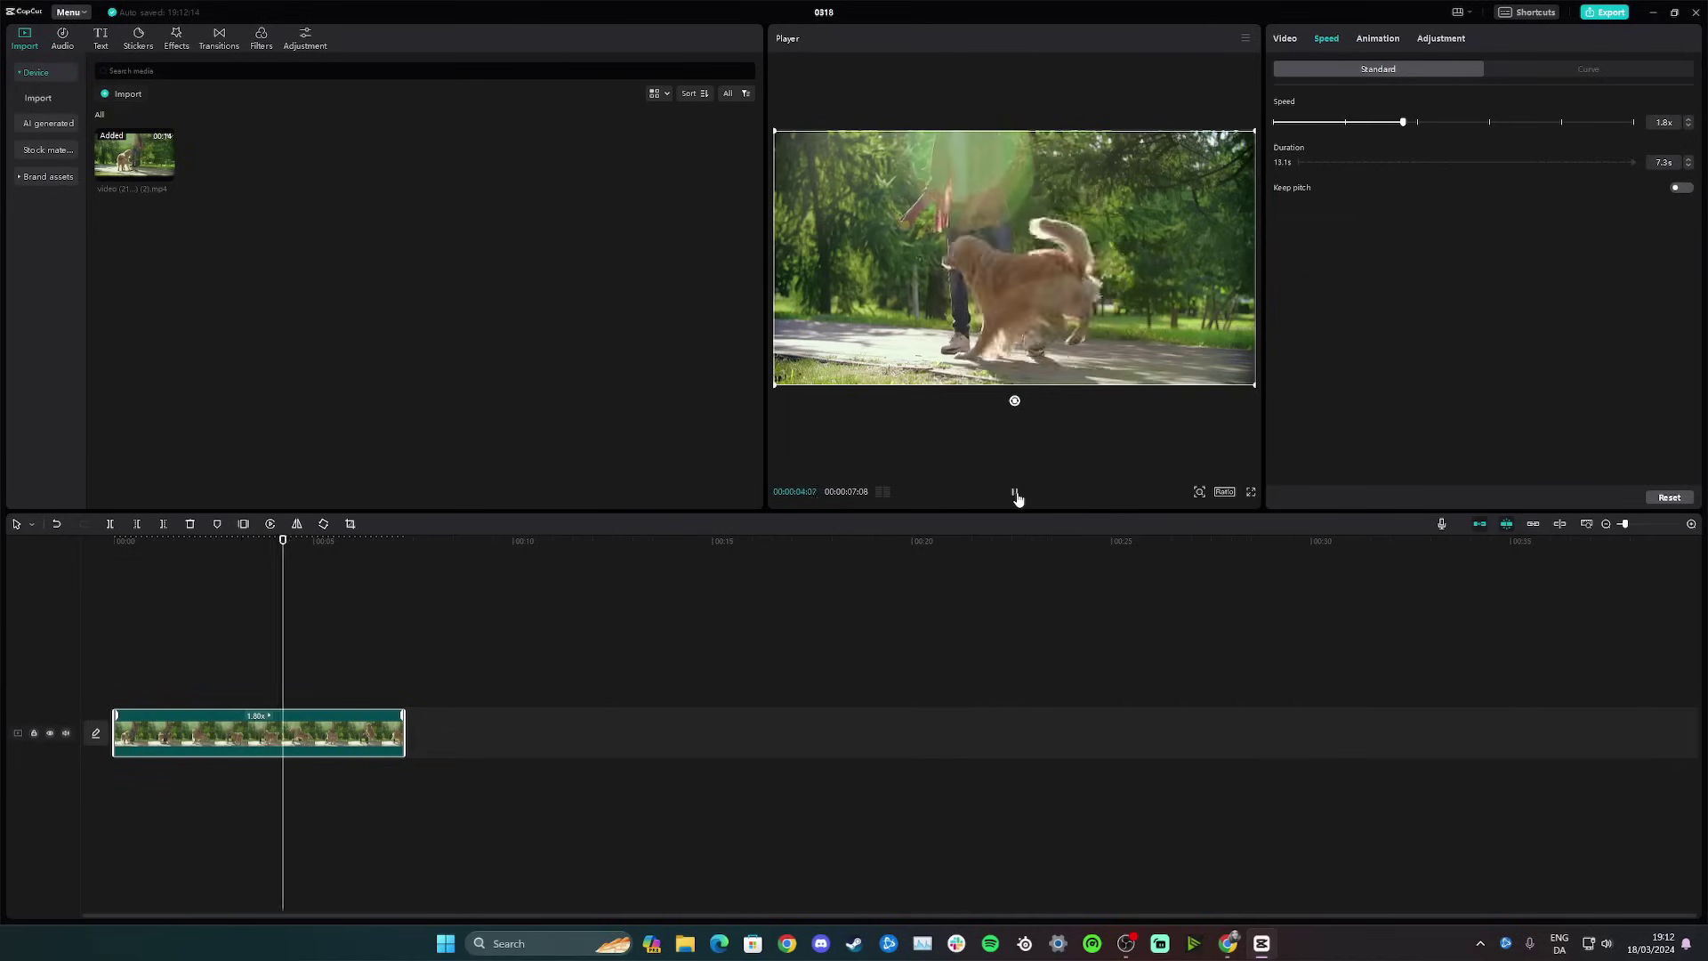
{"action": "left_click", "coordinate": [1015, 492]}
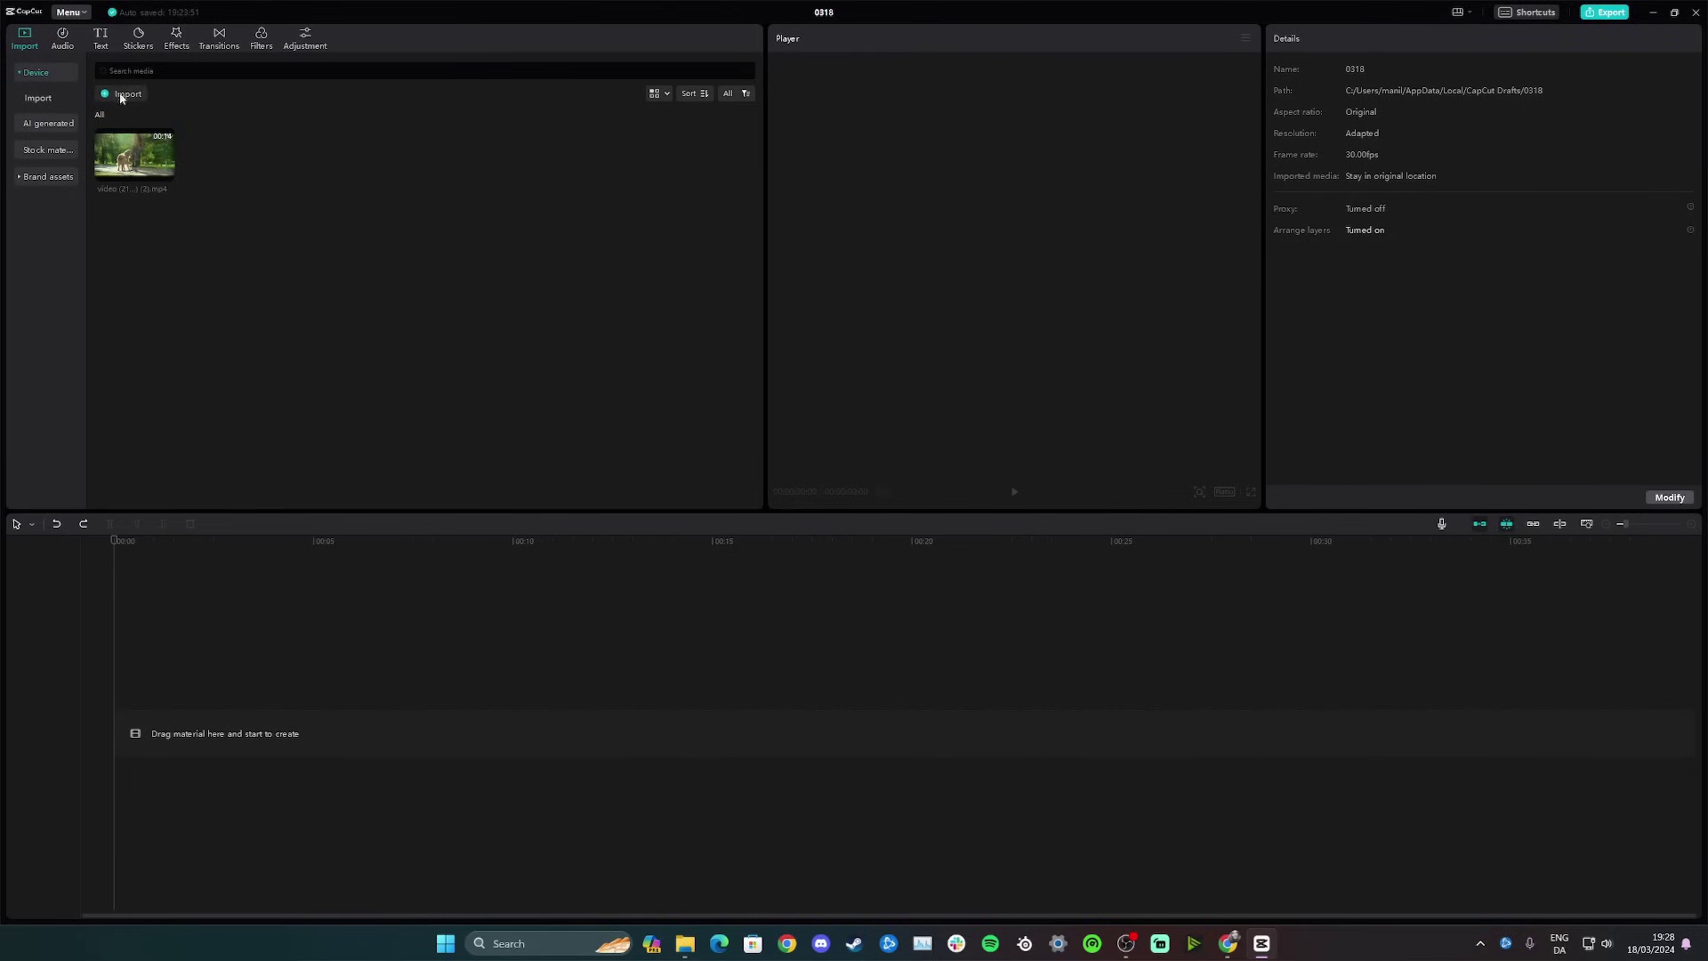
Step: Add the dog video to the empty timeline and set a scale keyframe at its start
{"action": "mouse_move", "coordinate": [169, 171]}
{"action": "left_click", "coordinate": [167, 174]}
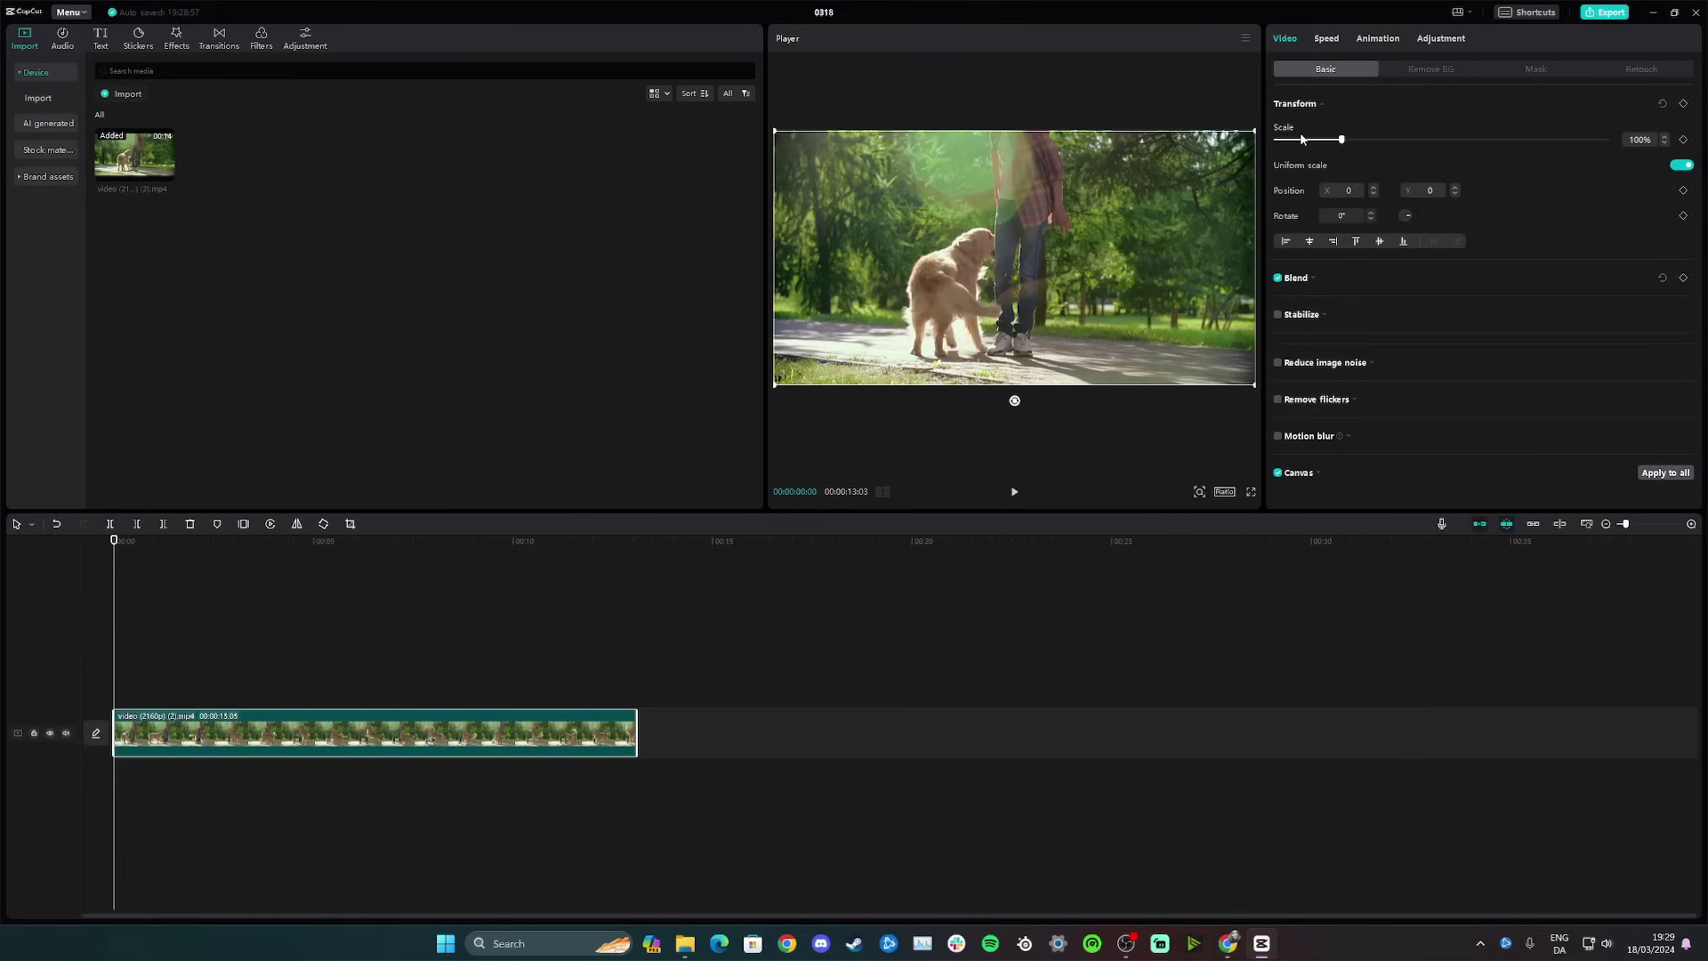
{"action": "left_click", "coordinate": [1683, 141]}
Step: Add a scale keyframe to the dog clip at 00:00:02:22 with the scale raised to 154%
{"action": "key", "text": "space"}
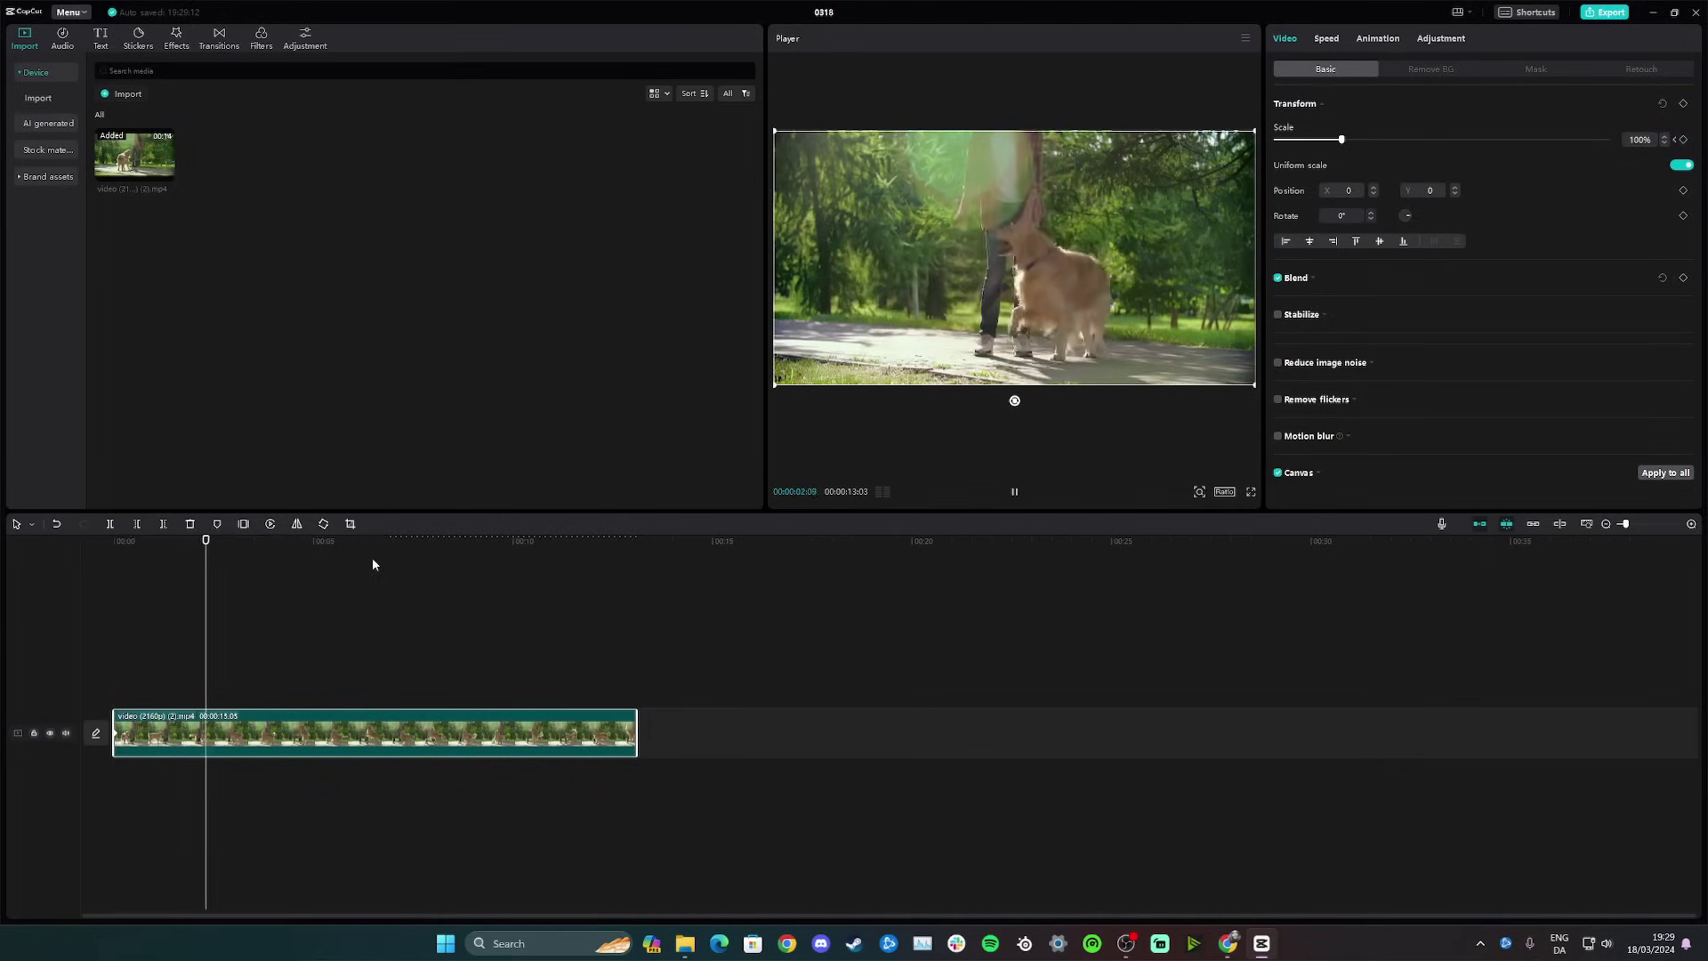
{"action": "key", "text": "space"}
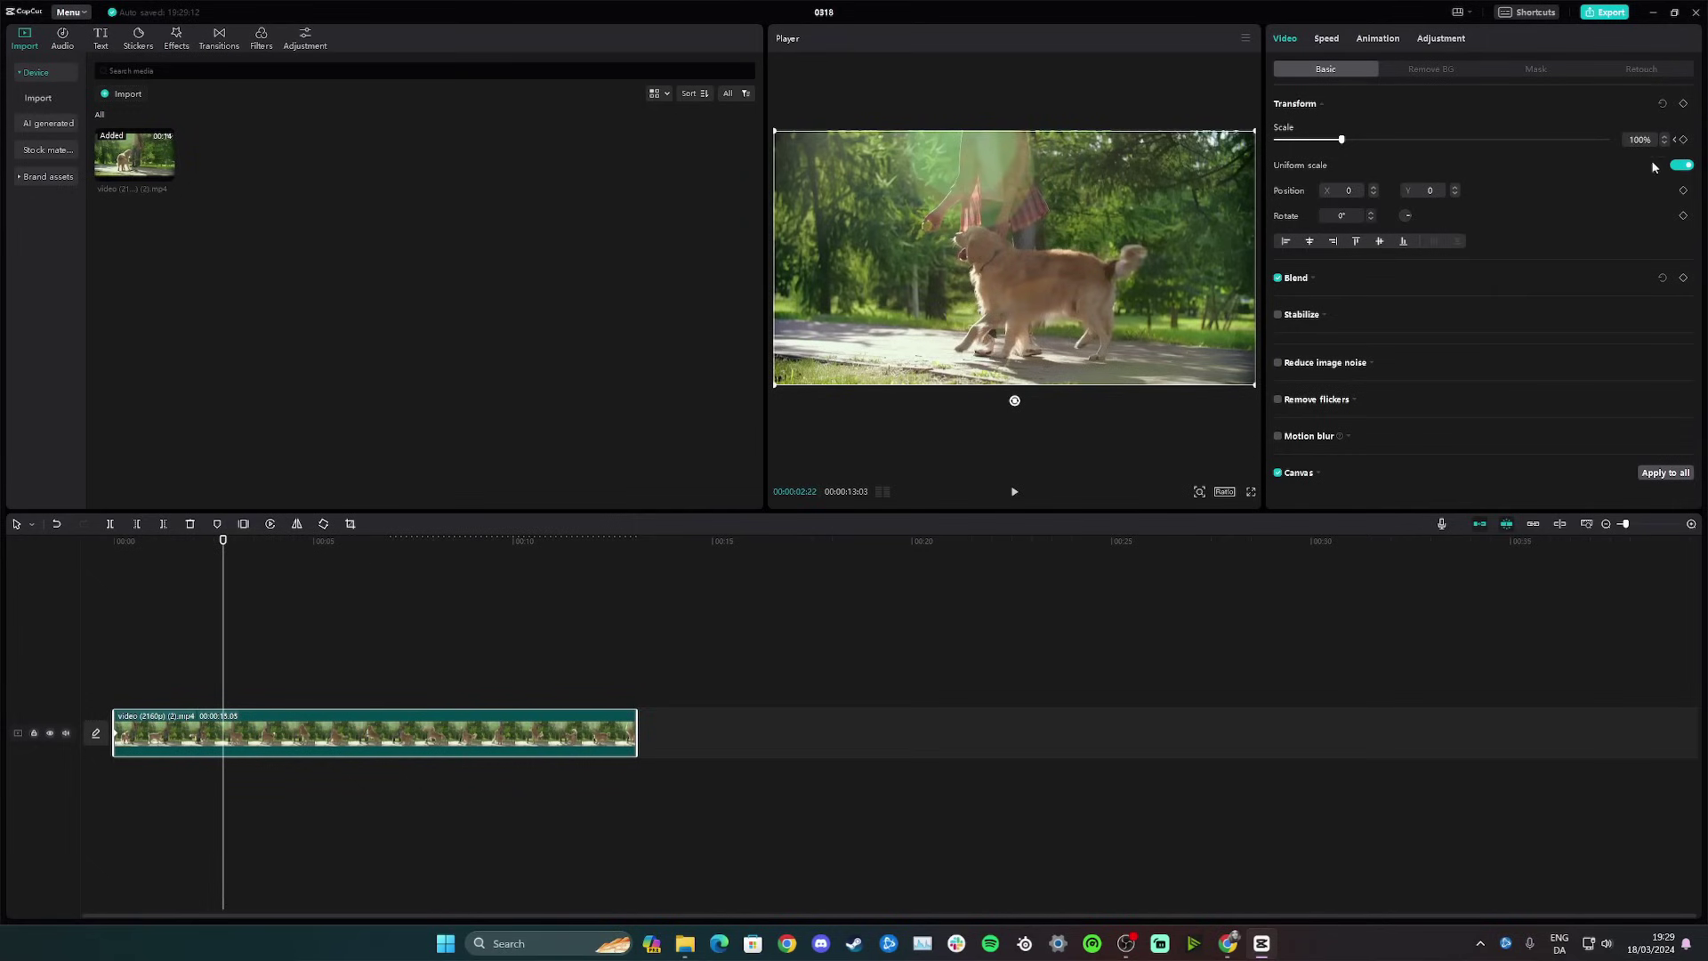
{"action": "left_click", "coordinate": [1684, 140]}
{"action": "left_click_drag", "start_coordinate": [1341, 139], "coordinate": [1377, 148]}
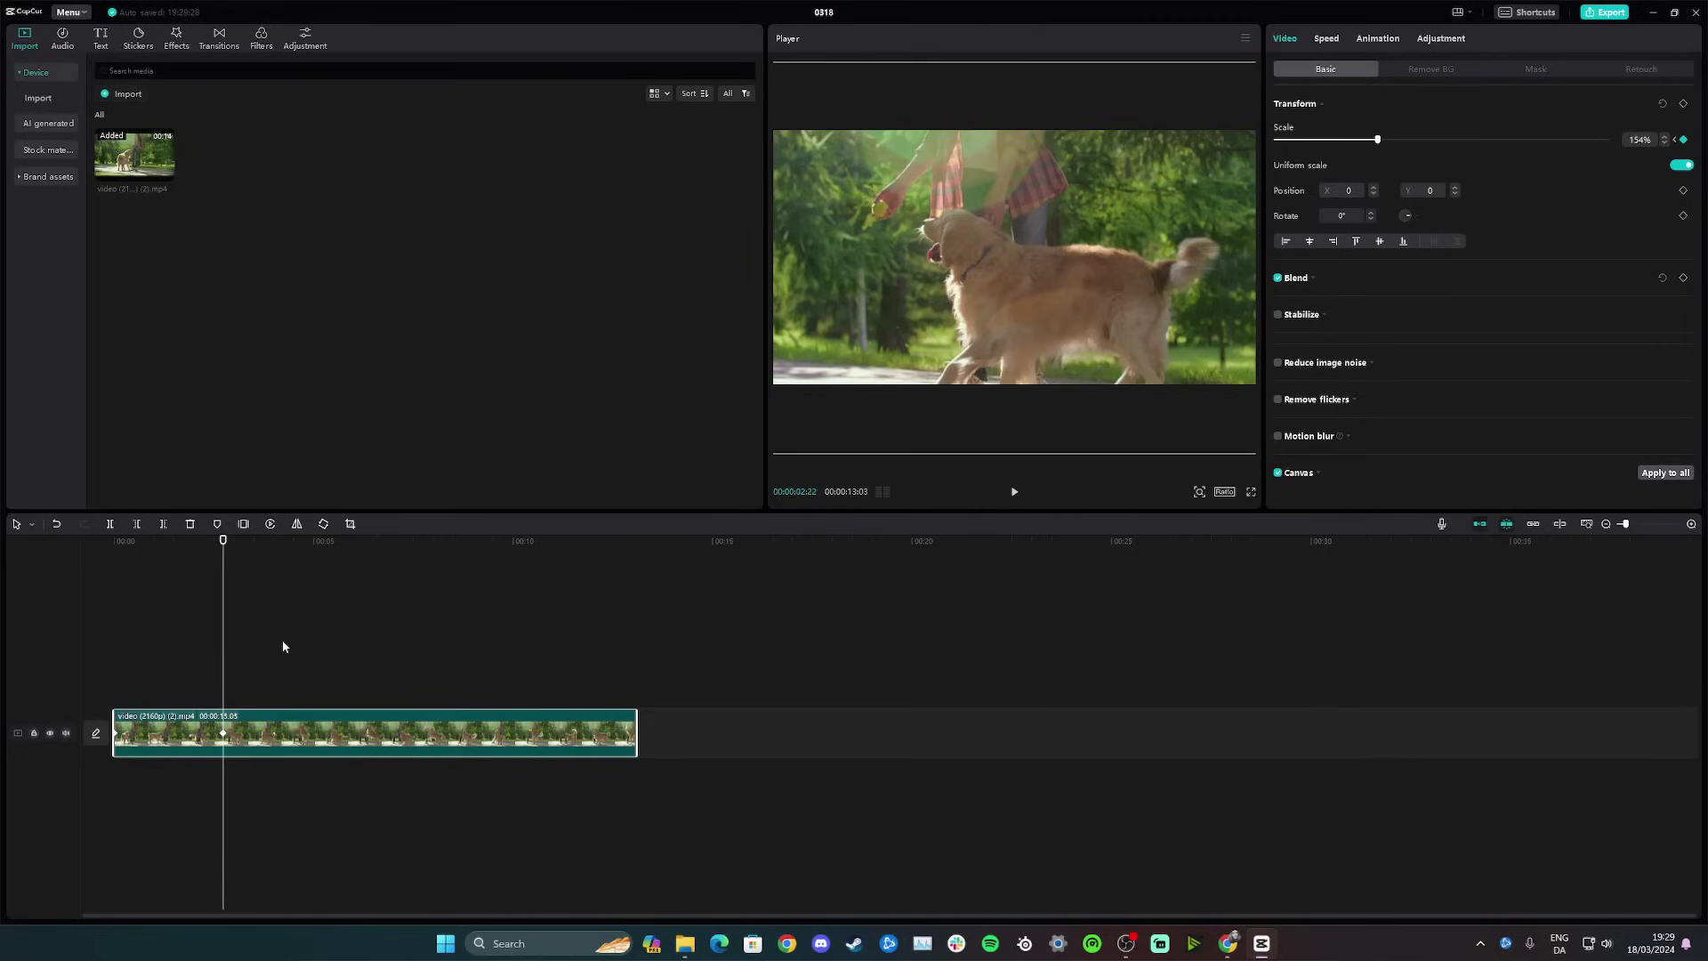
Step: Add a scale keyframe one frame after the zoomed one, with the scale set to 100%
{"action": "key", "text": "Right"}
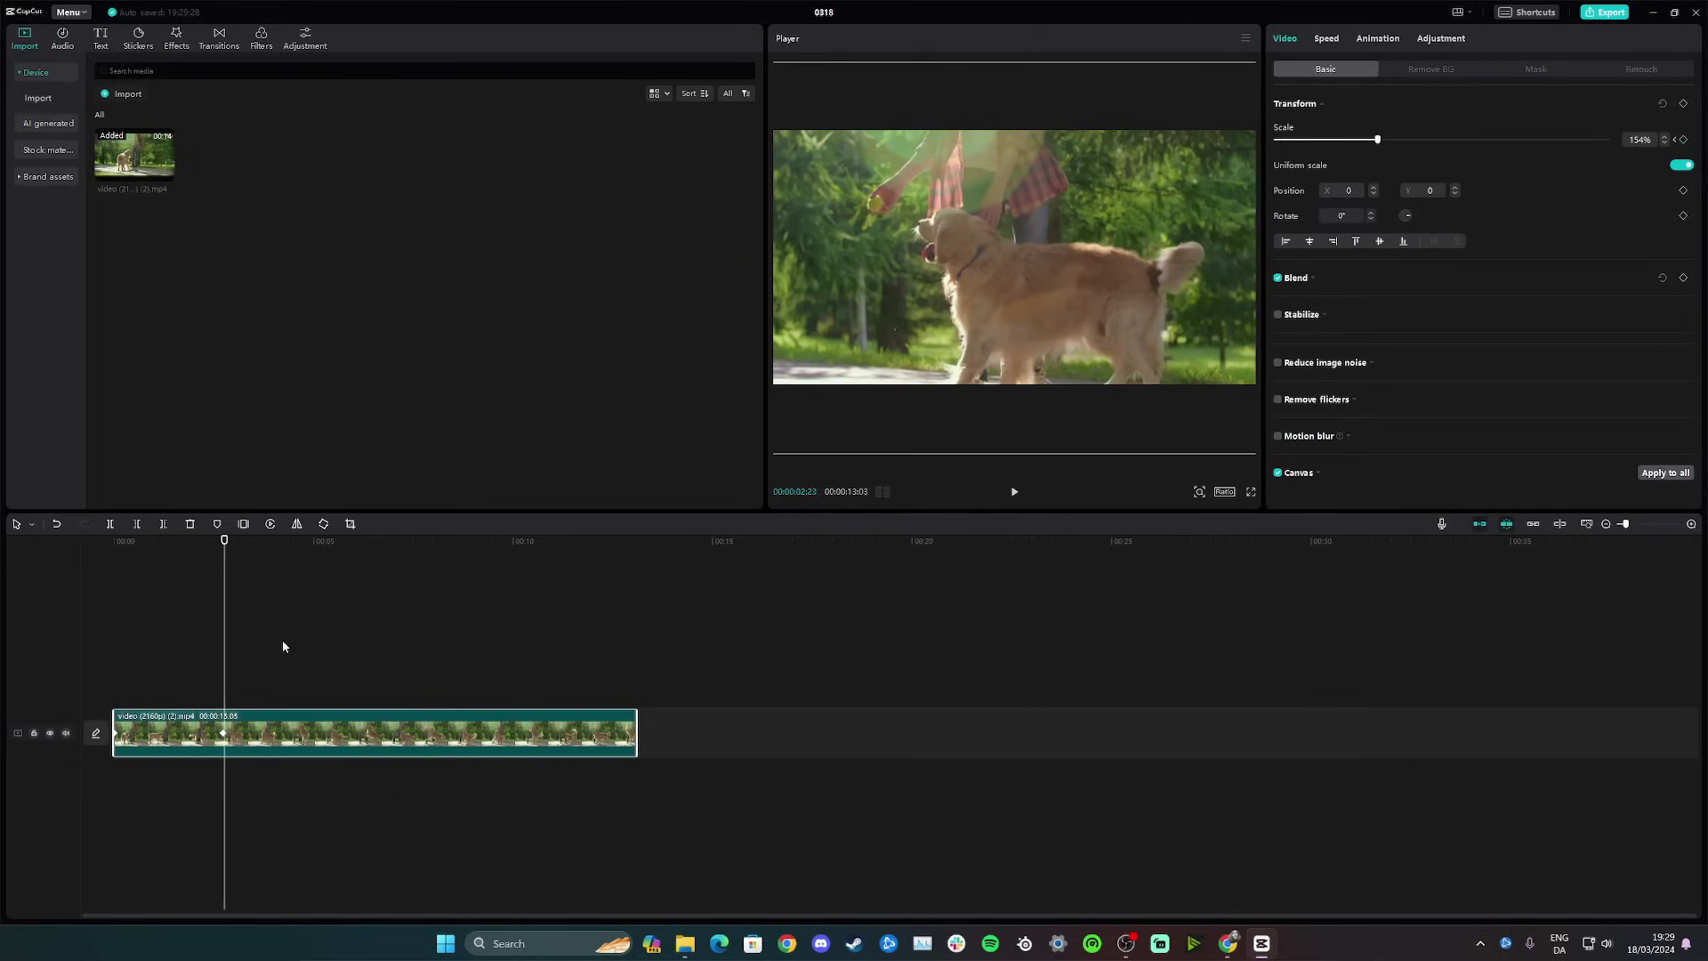
{"action": "left_click", "coordinate": [1683, 140]}
{"action": "double_click", "coordinate": [1640, 140]}
{"action": "type", "text": "100"}
{"action": "key", "text": "Return"}
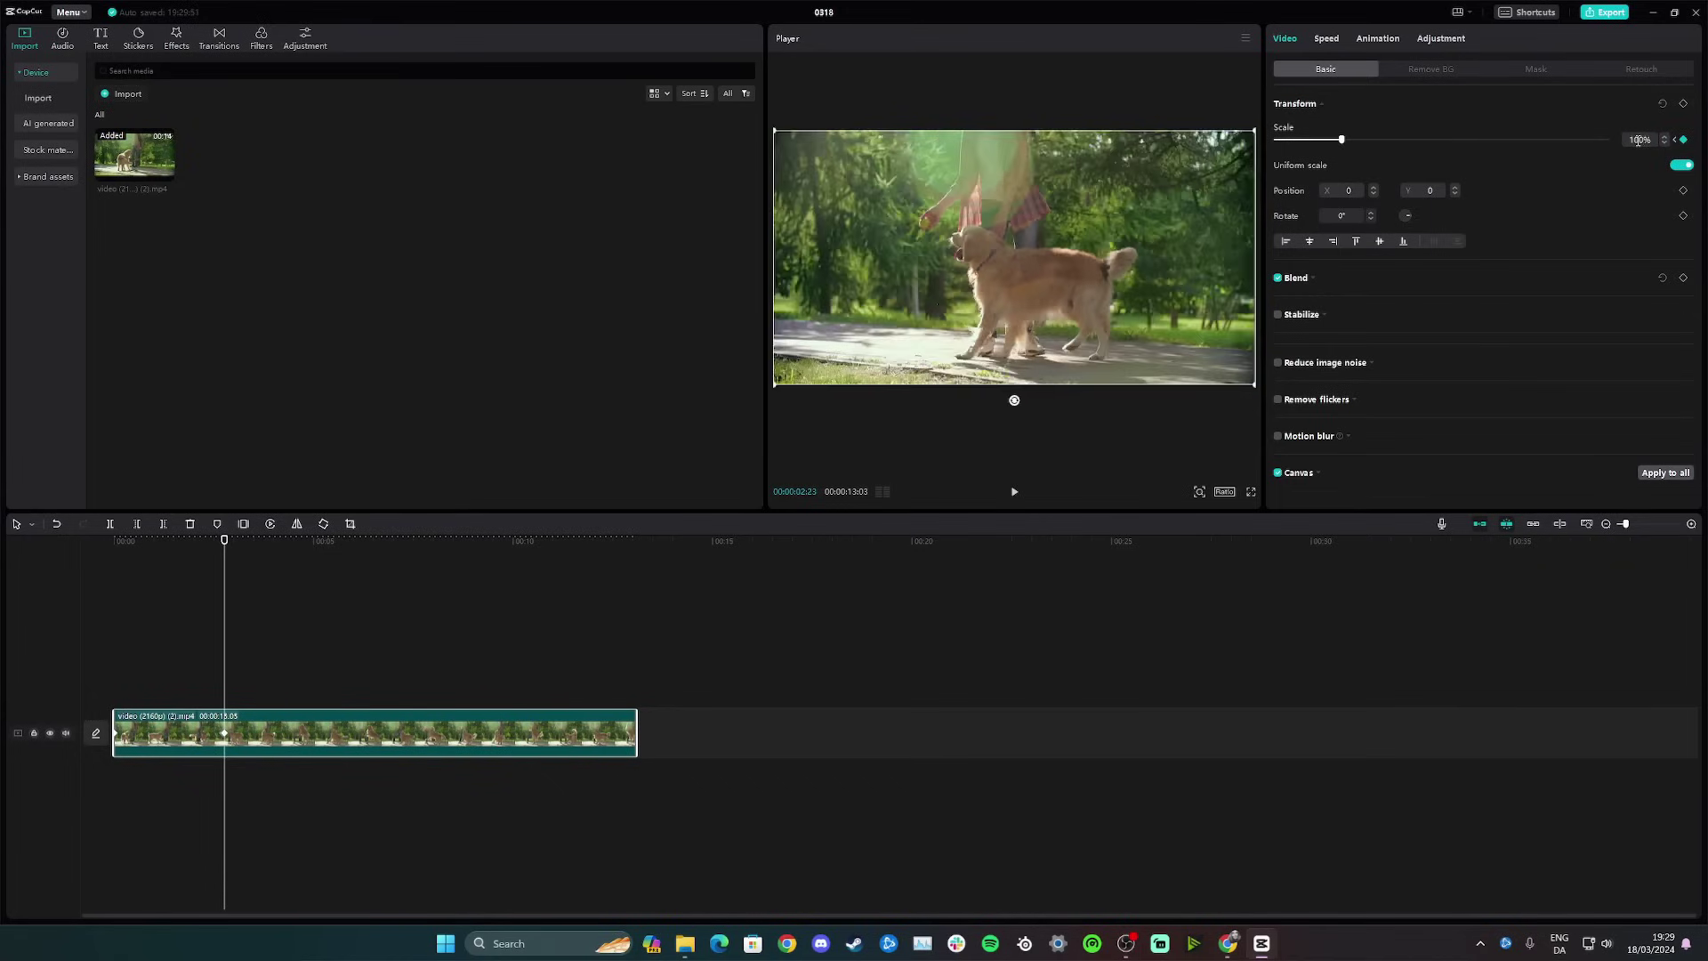
Step: Play the dog clip from its start to preview the keyframed zoom
{"action": "left_click", "coordinate": [112, 686]}
{"action": "key", "text": "space"}
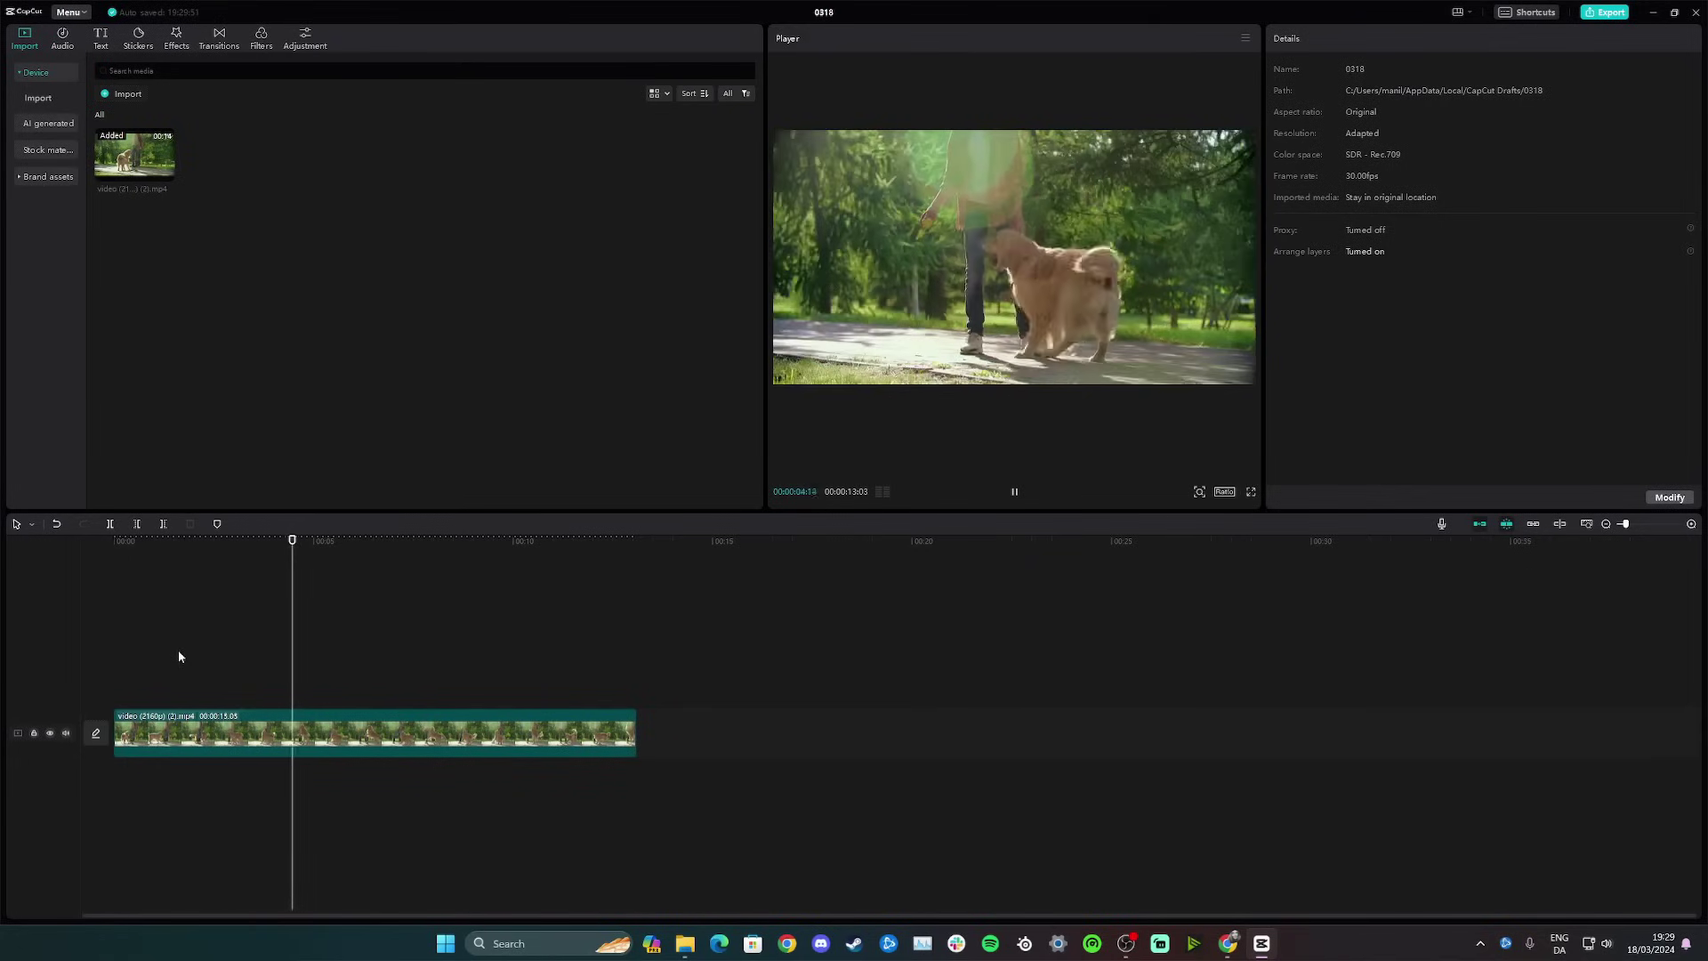
{"action": "key", "text": "space"}
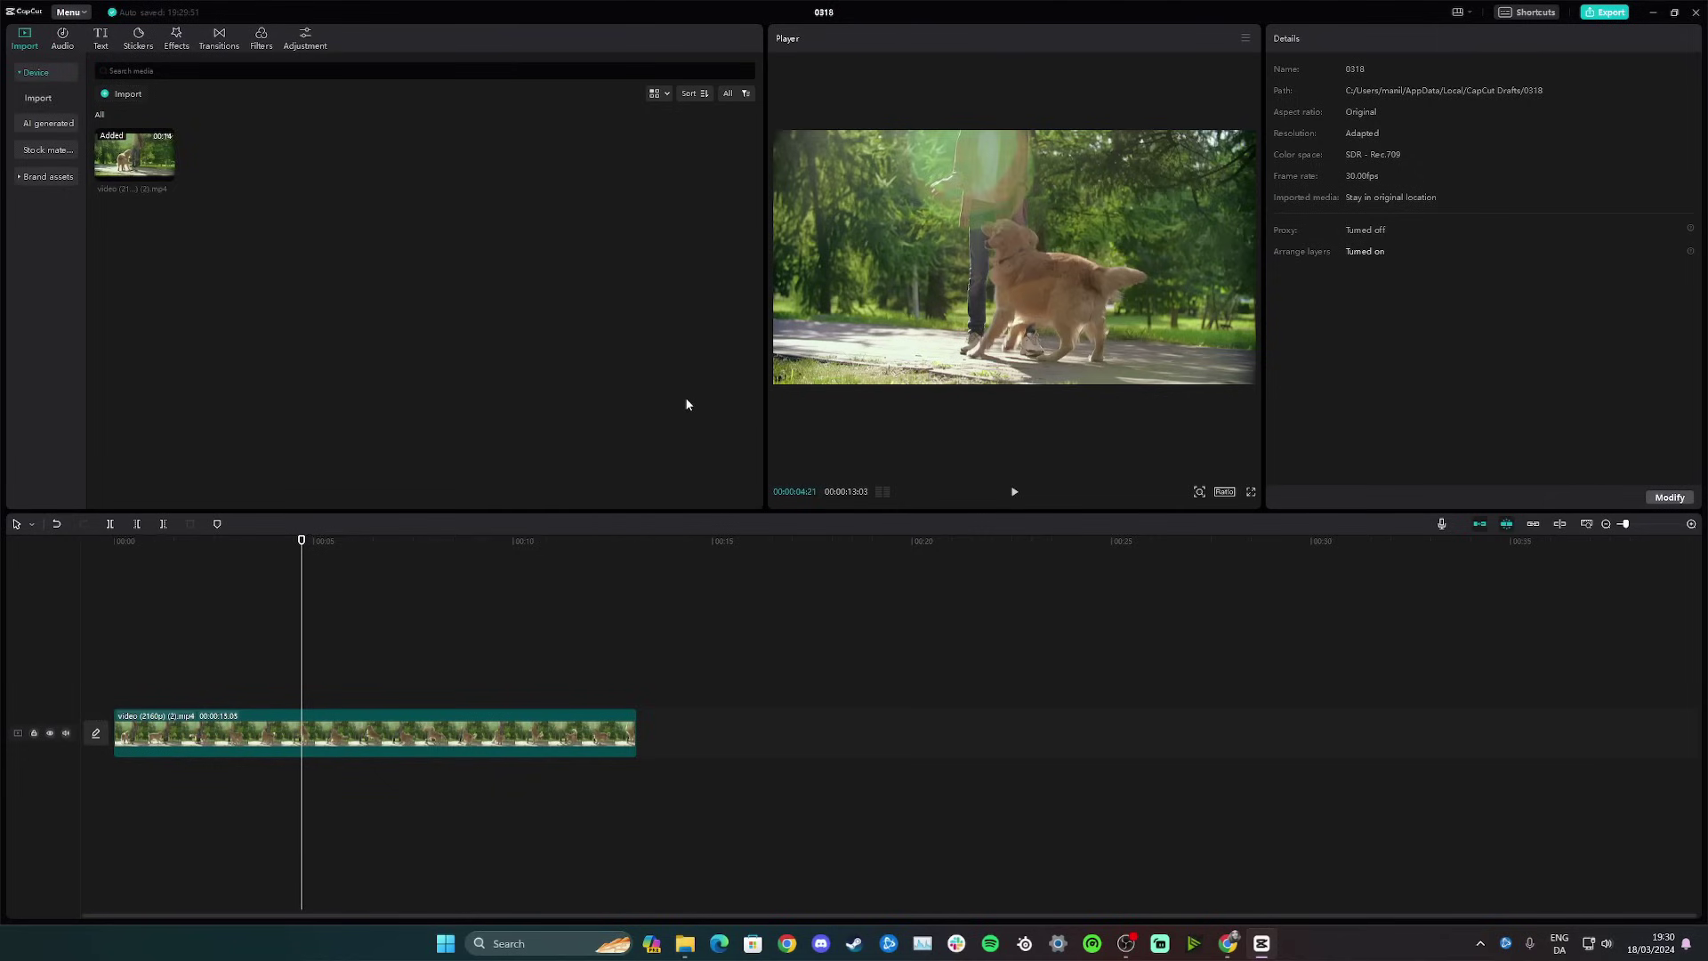
Step: Split the dog clip at 00:00:04:21 and again at 00:00:05:13
{"action": "left_click", "coordinate": [371, 738]}
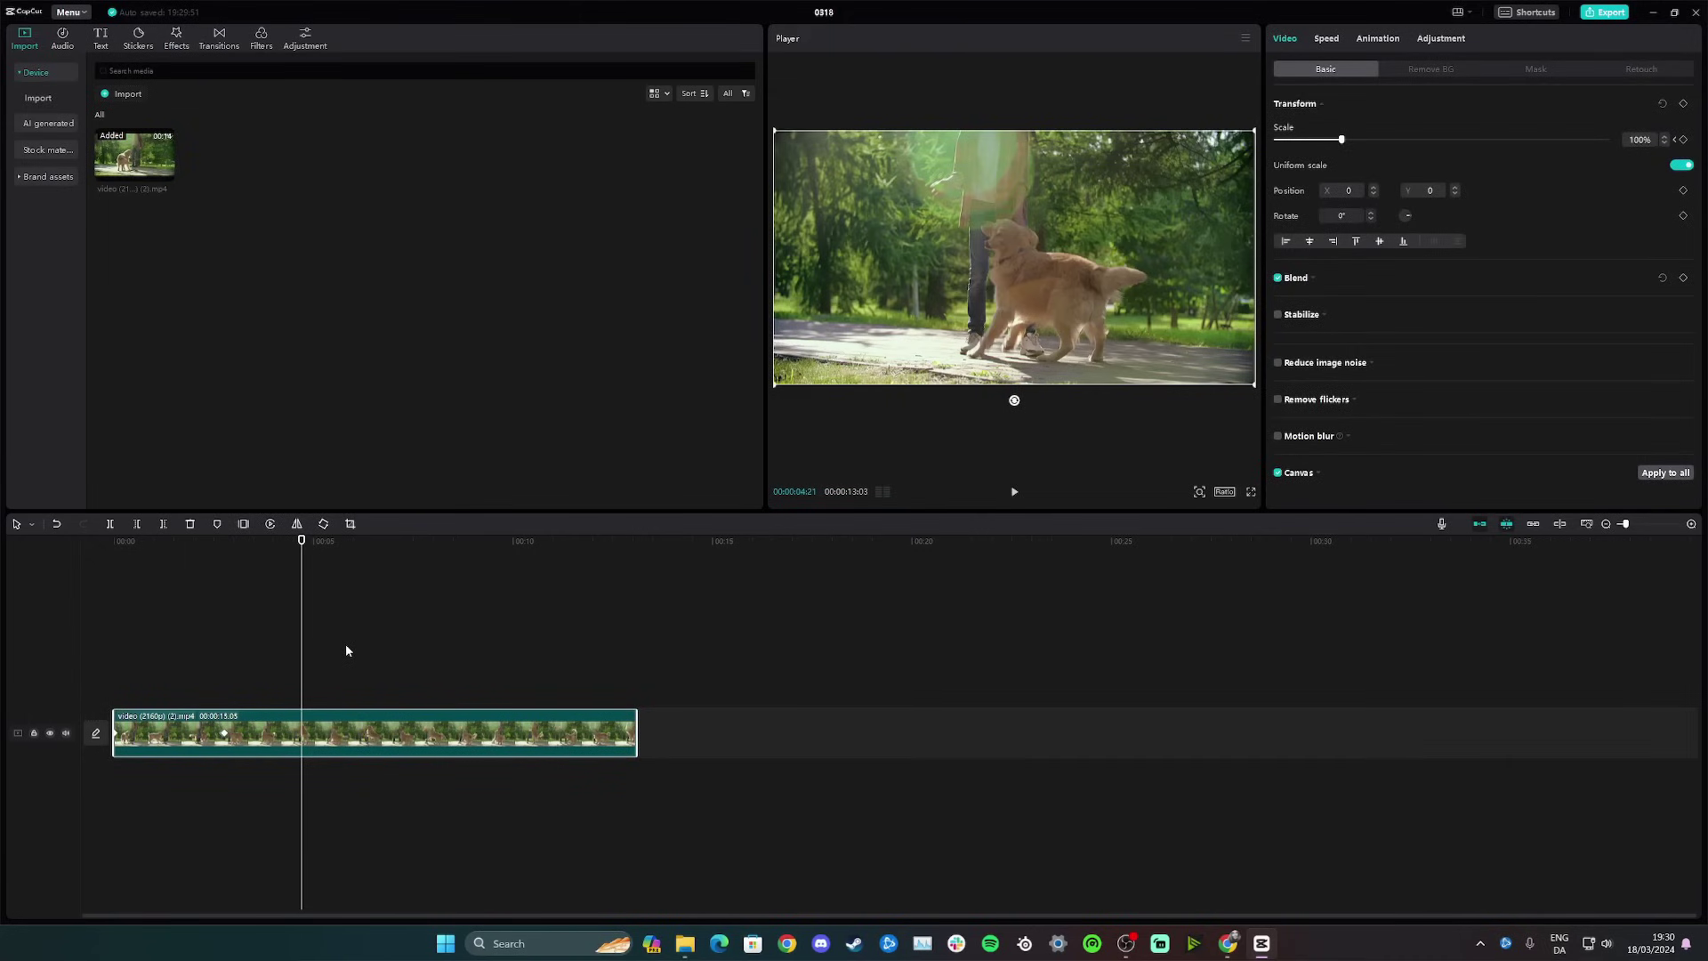
{"action": "key", "text": "ctrl+b"}
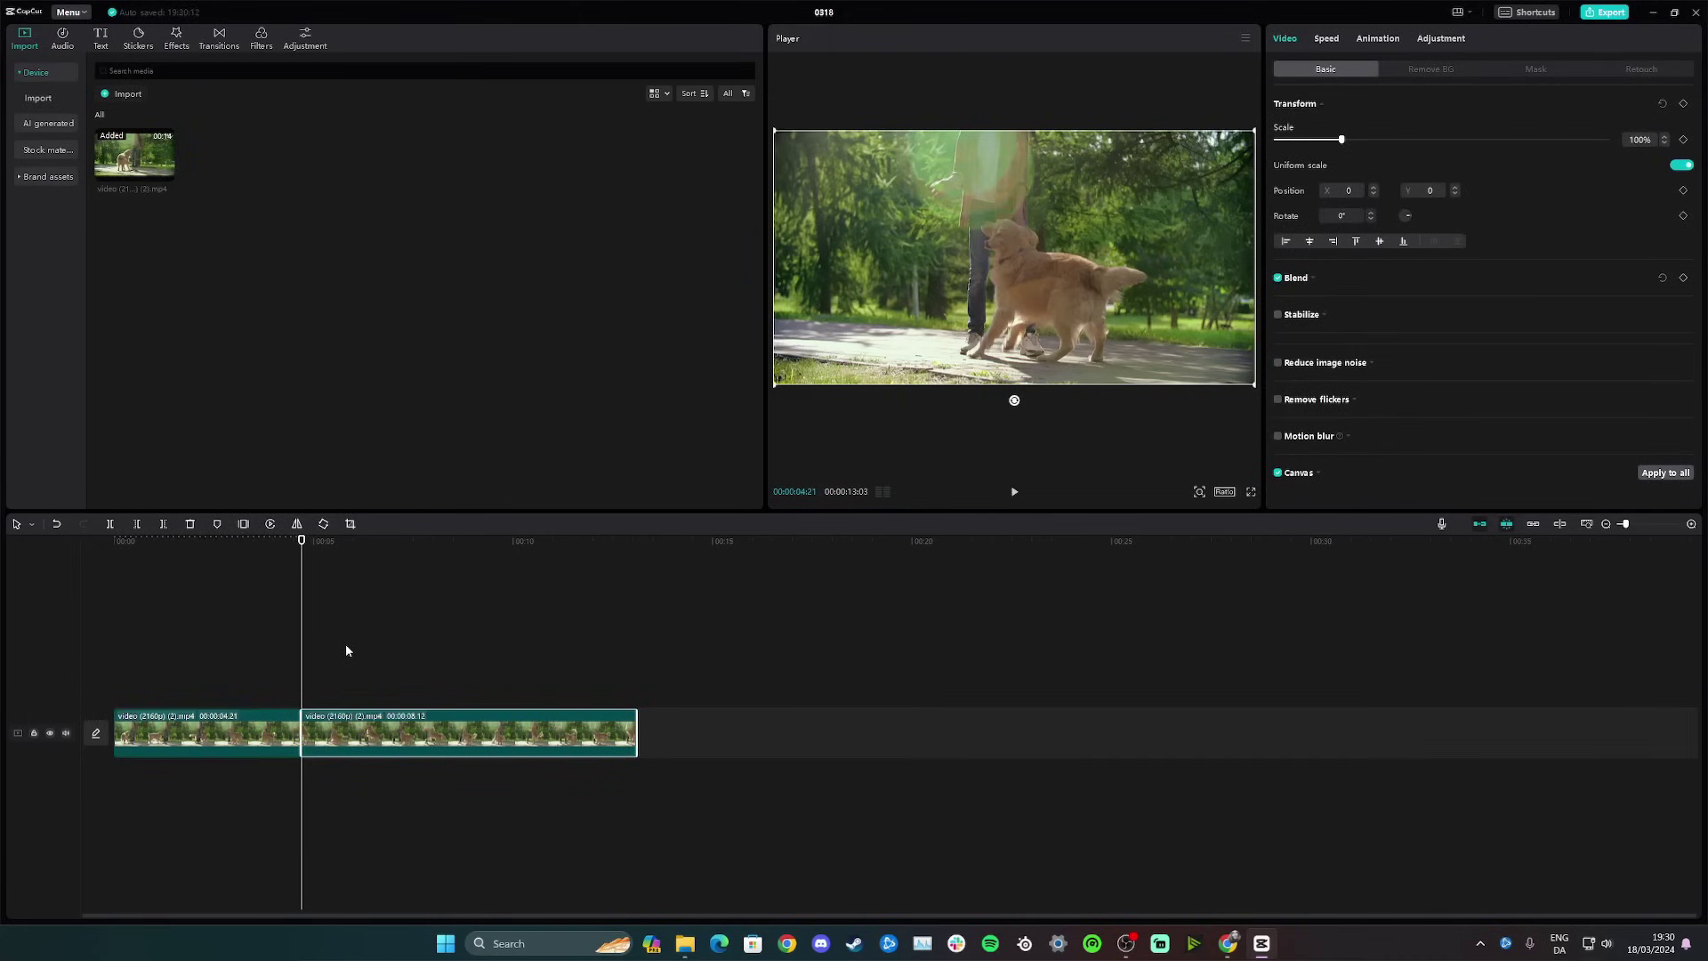
{"action": "key", "text": "space"}
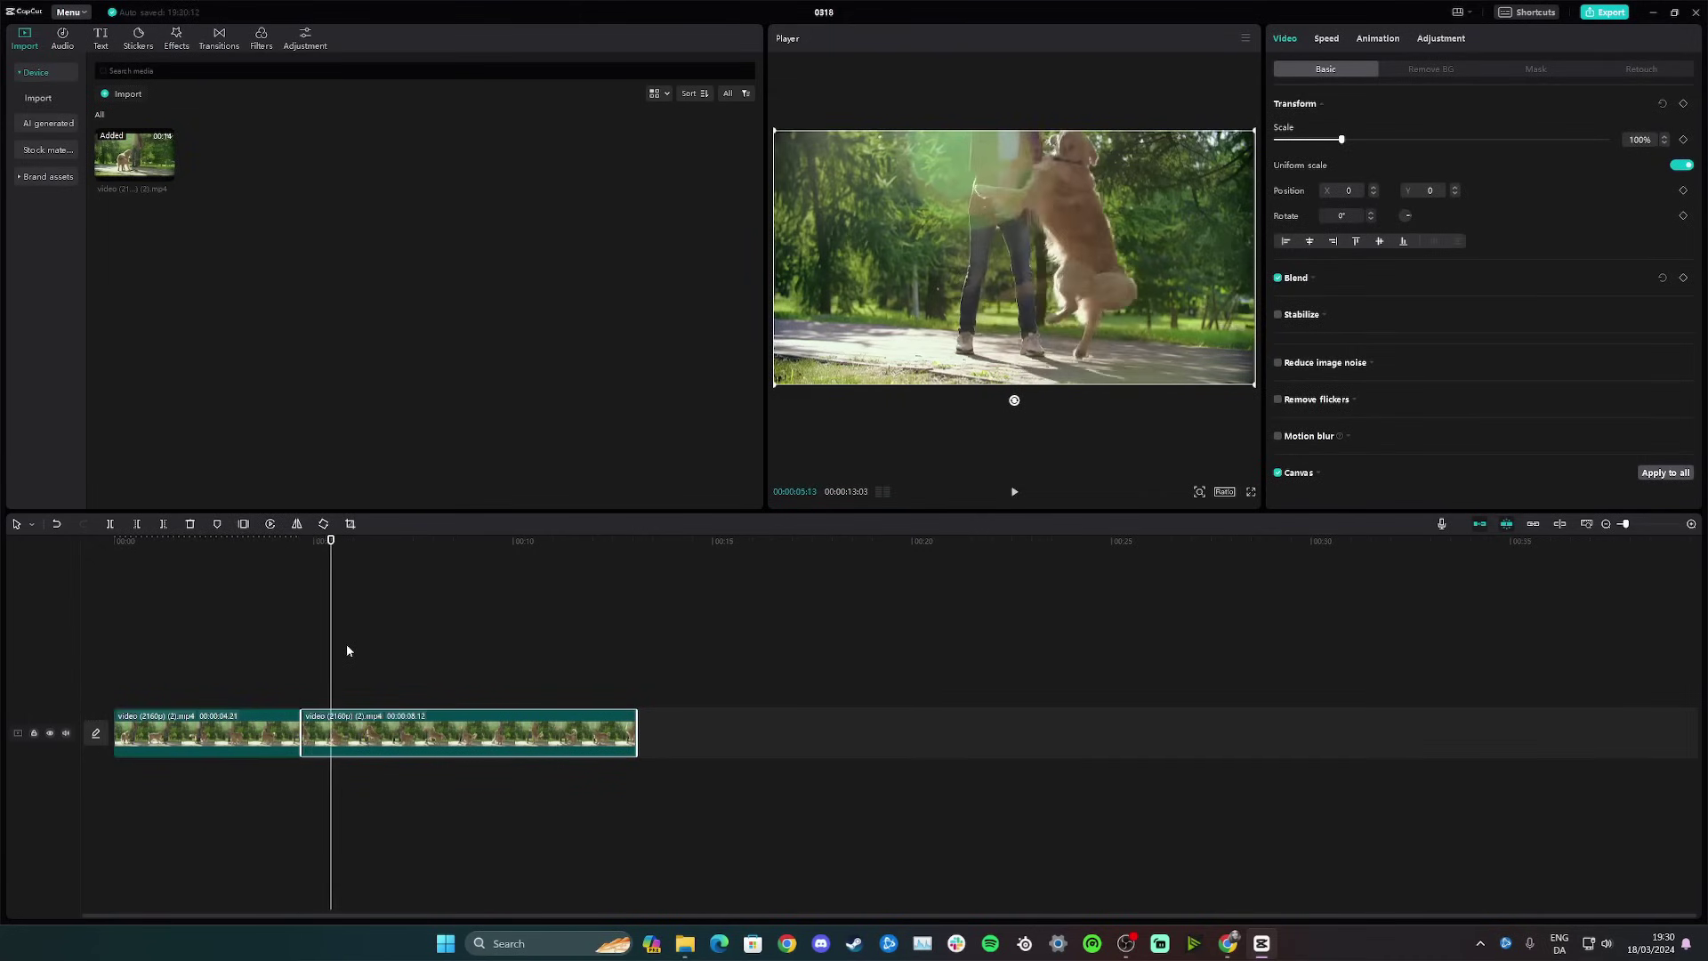
{"action": "key", "text": "ctrl+b"}
Step: Scale the short middle piece of the dog clip to 167% and reposition it at X 72, Y 247
{"action": "left_click", "coordinate": [307, 679]}
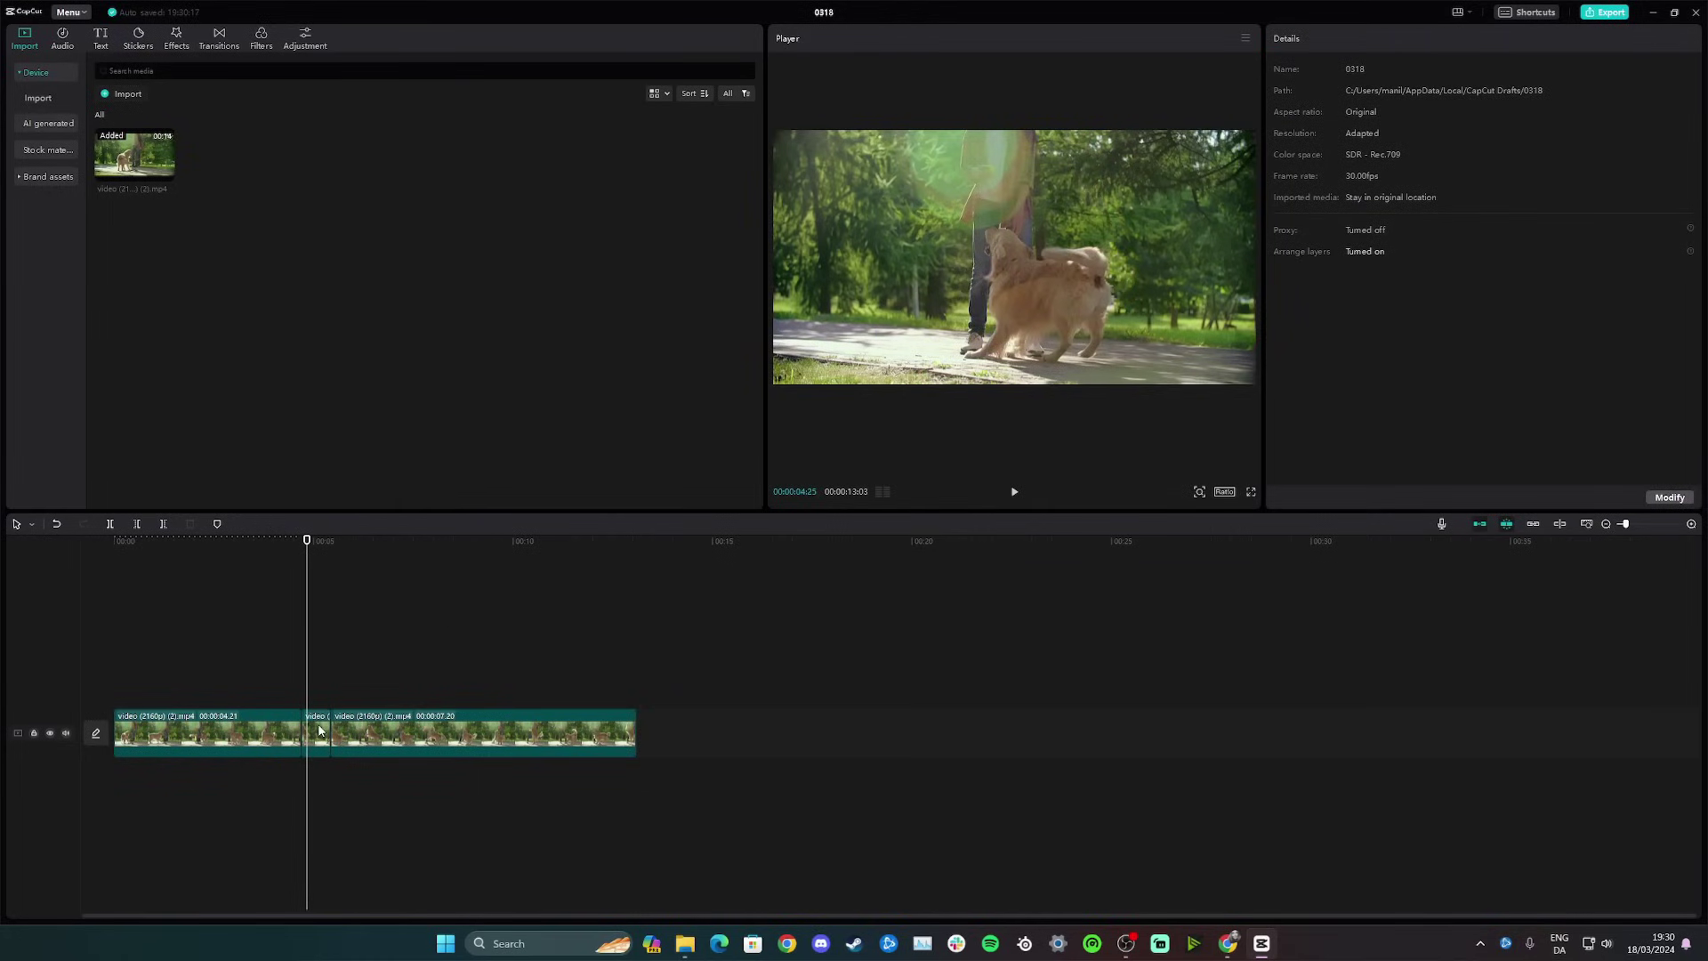
{"action": "left_click", "coordinate": [319, 731]}
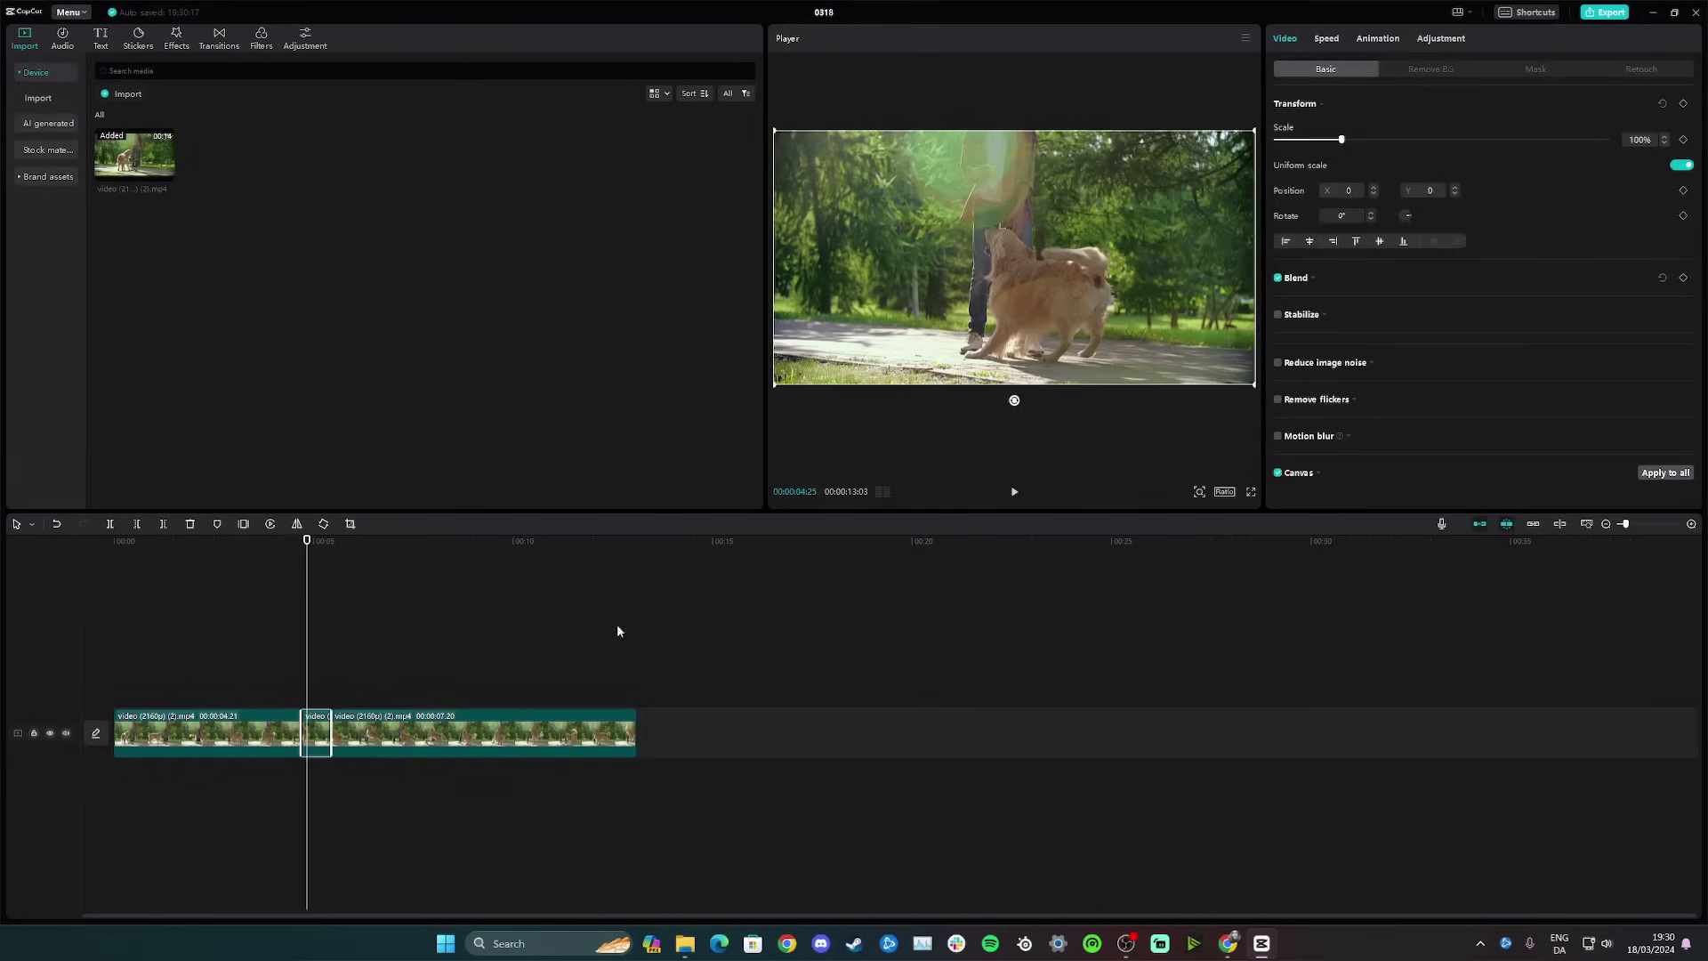
{"action": "left_click_drag", "start_coordinate": [1341, 139], "coordinate": [1386, 141]}
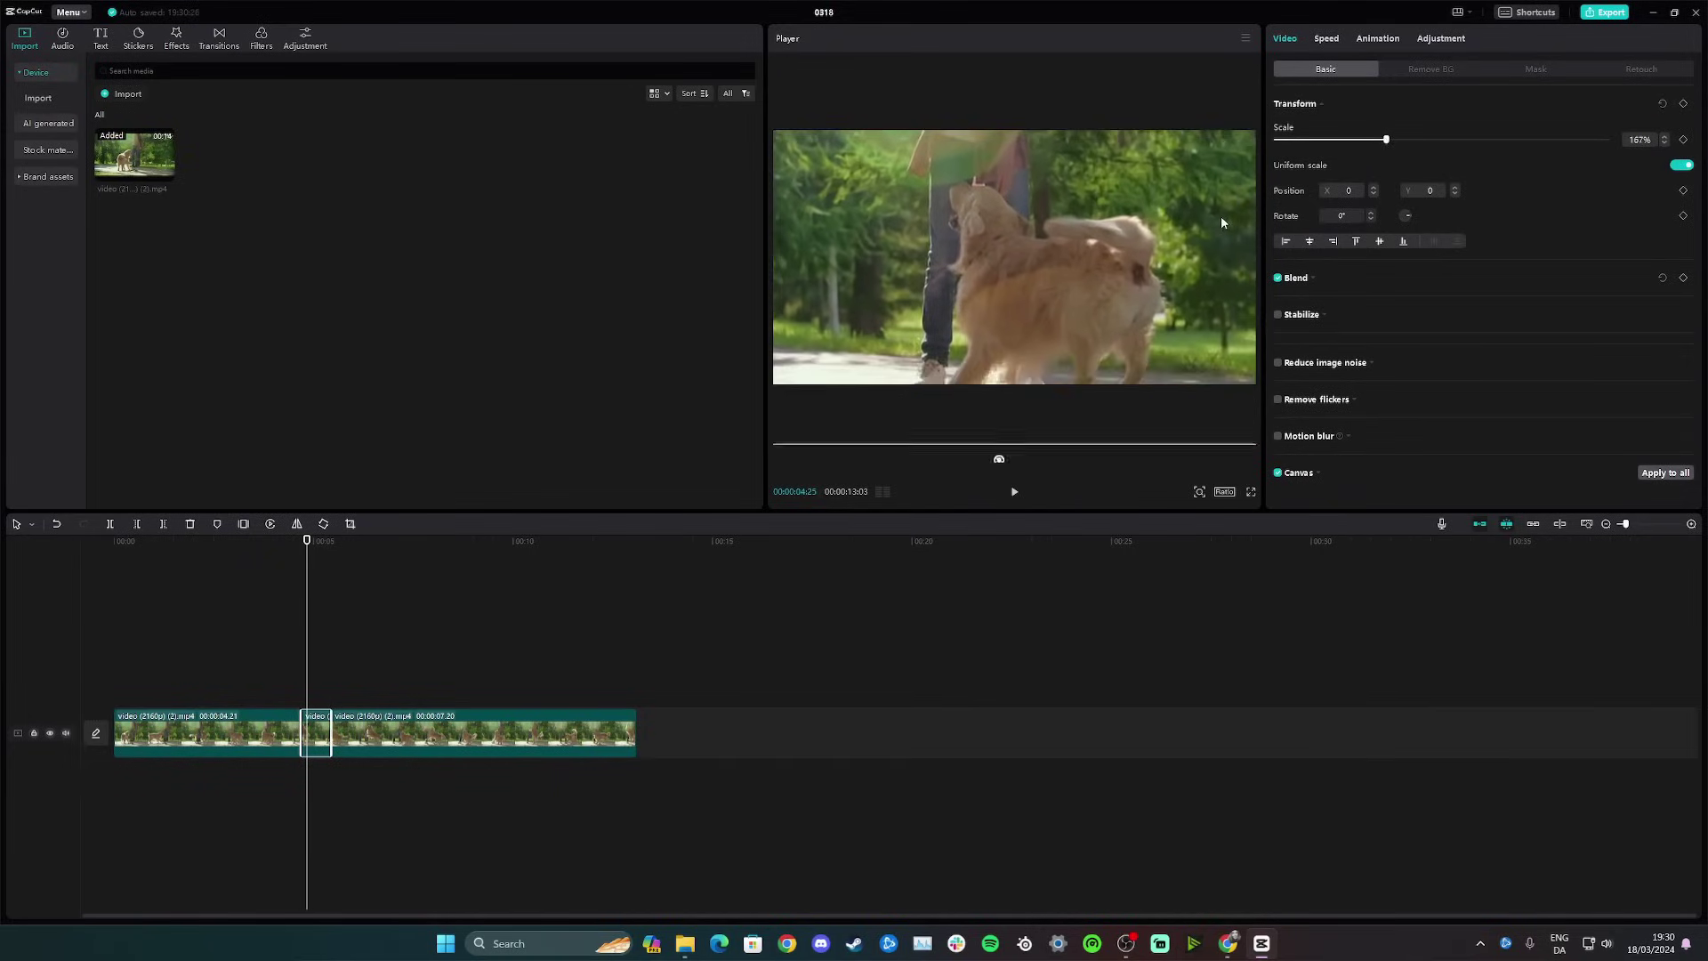
{"action": "left_click_drag", "start_coordinate": [1251, 216], "coordinate": [1245, 212]}
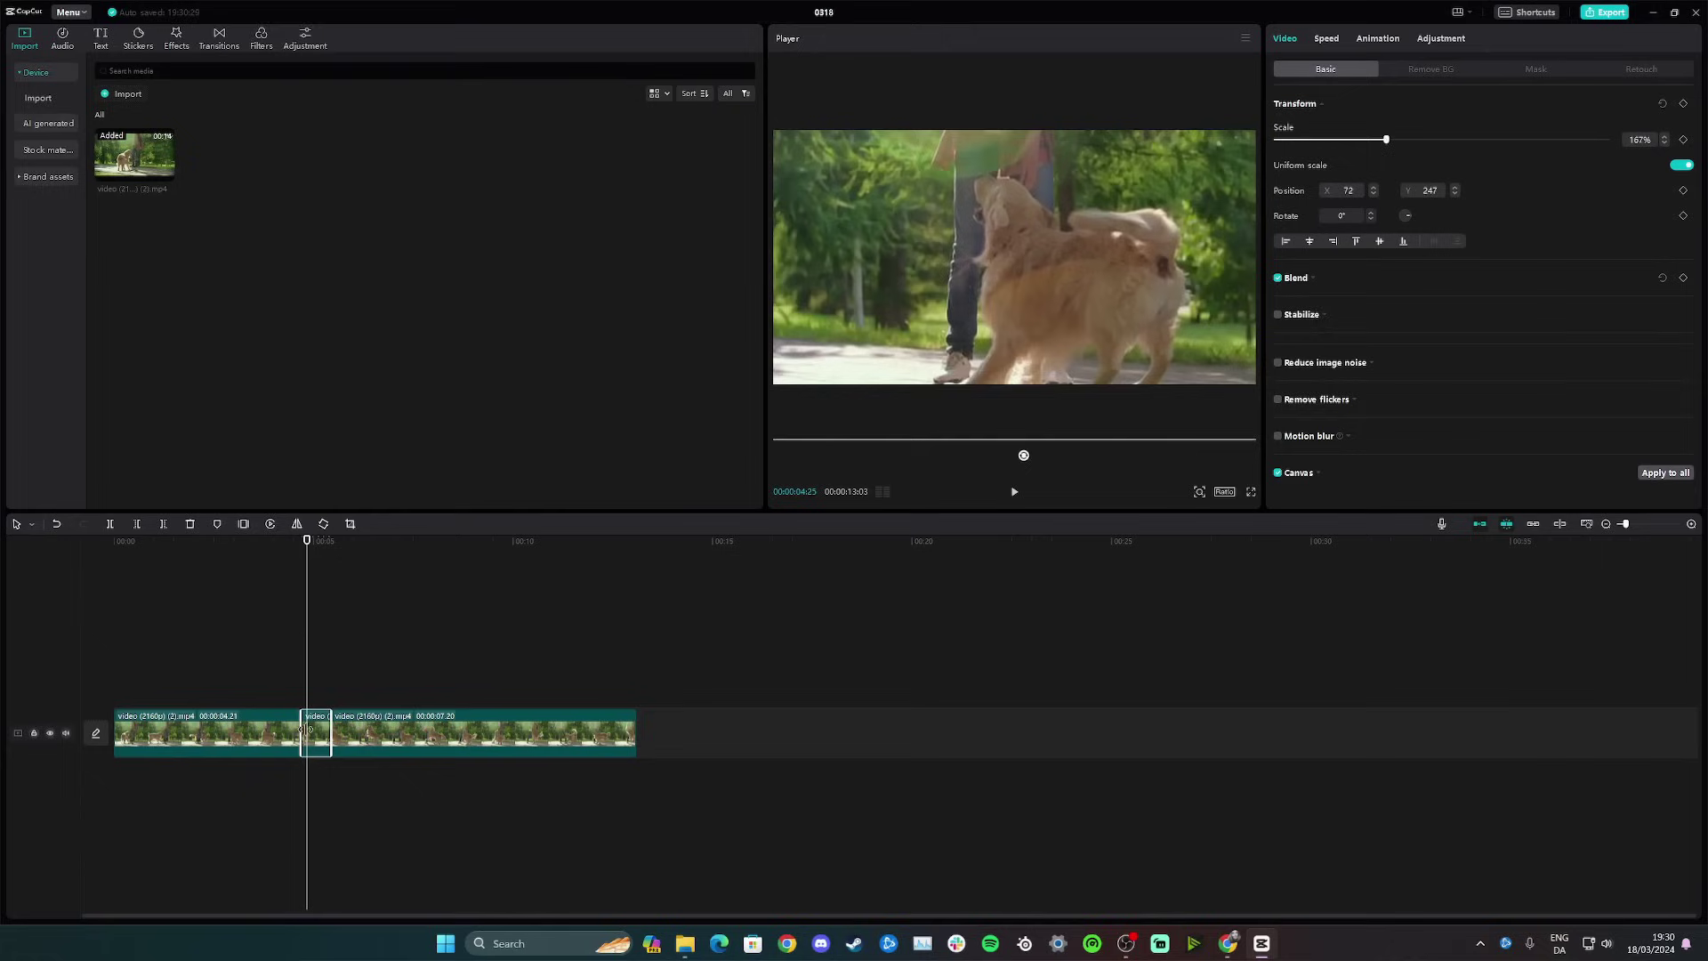
Step: Play the timeline from shortly before the enlarged middle piece to preview the sudden zoom
{"action": "left_click", "coordinate": [260, 680]}
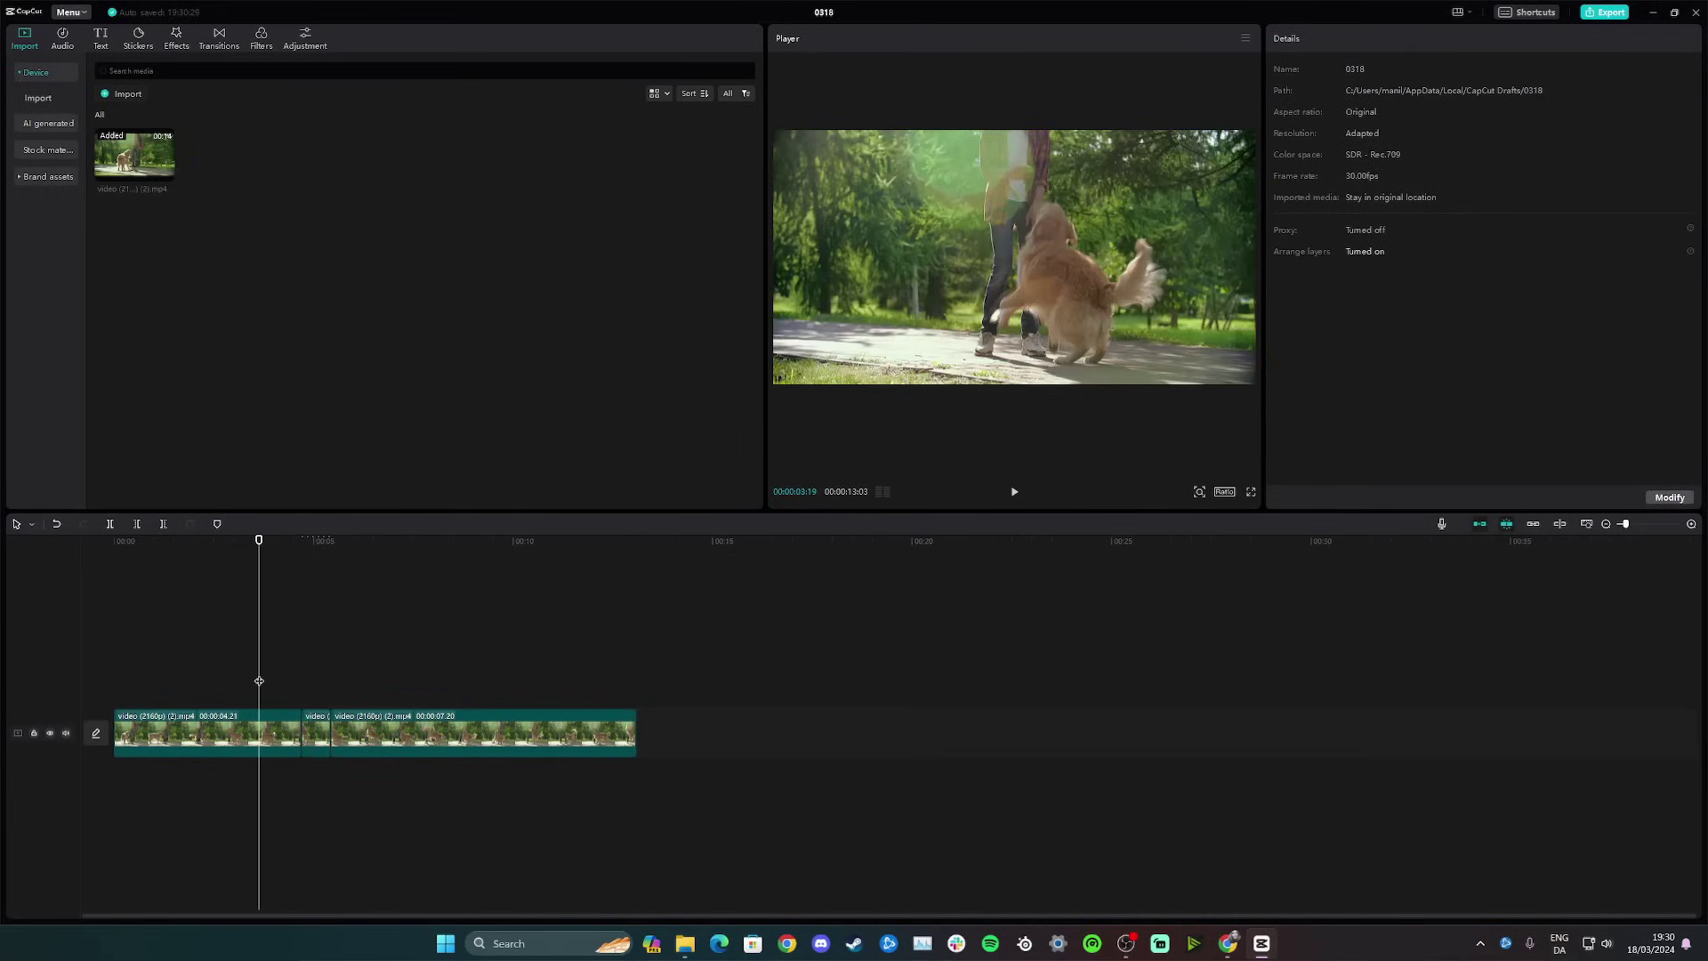
{"action": "key", "text": "space"}
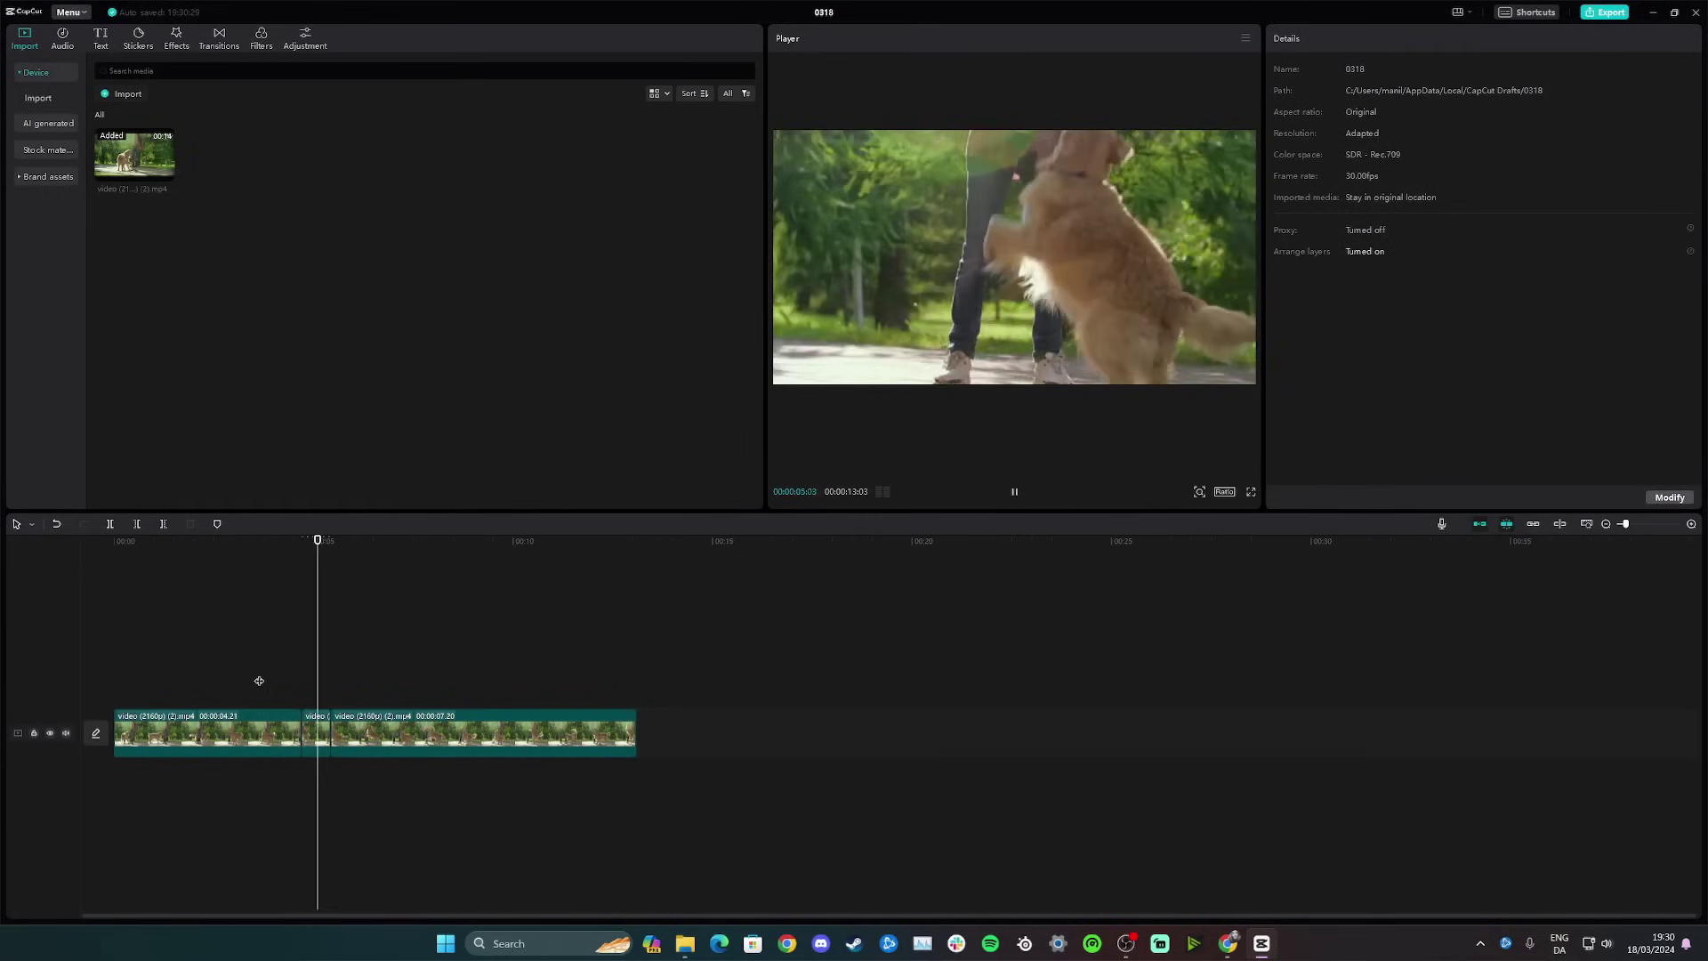
{"action": "key", "text": "space"}
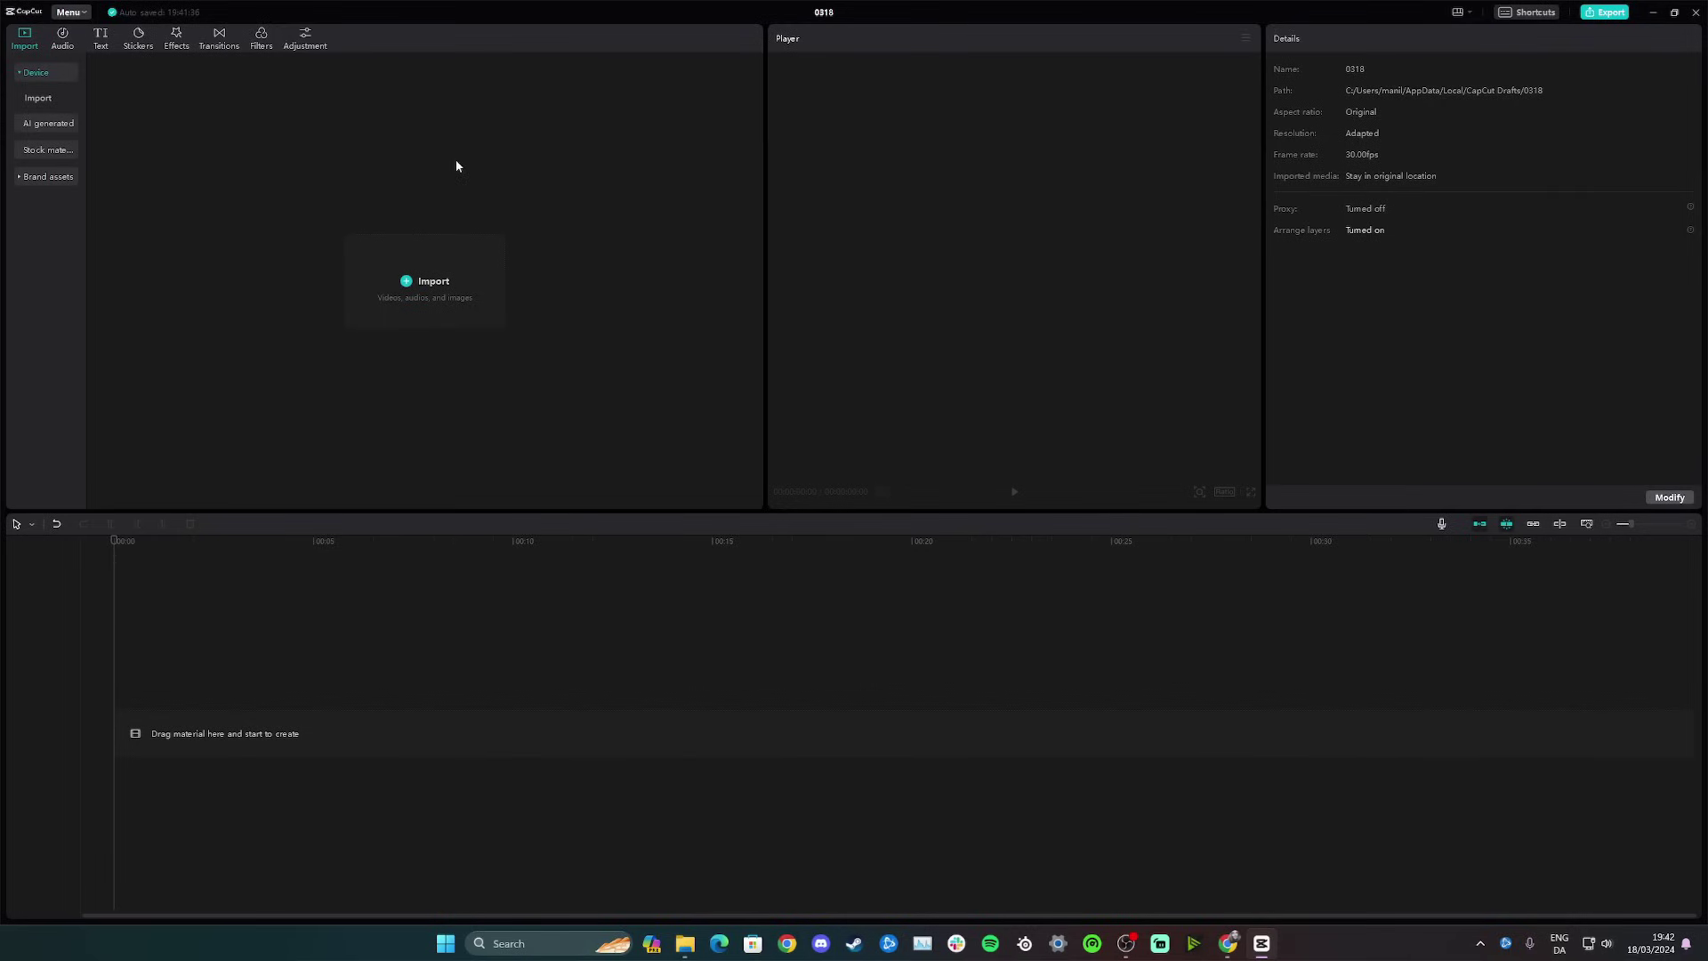
Step: Open the application settings and look through the list of available interface languages
{"action": "left_click", "coordinate": [85, 17]}
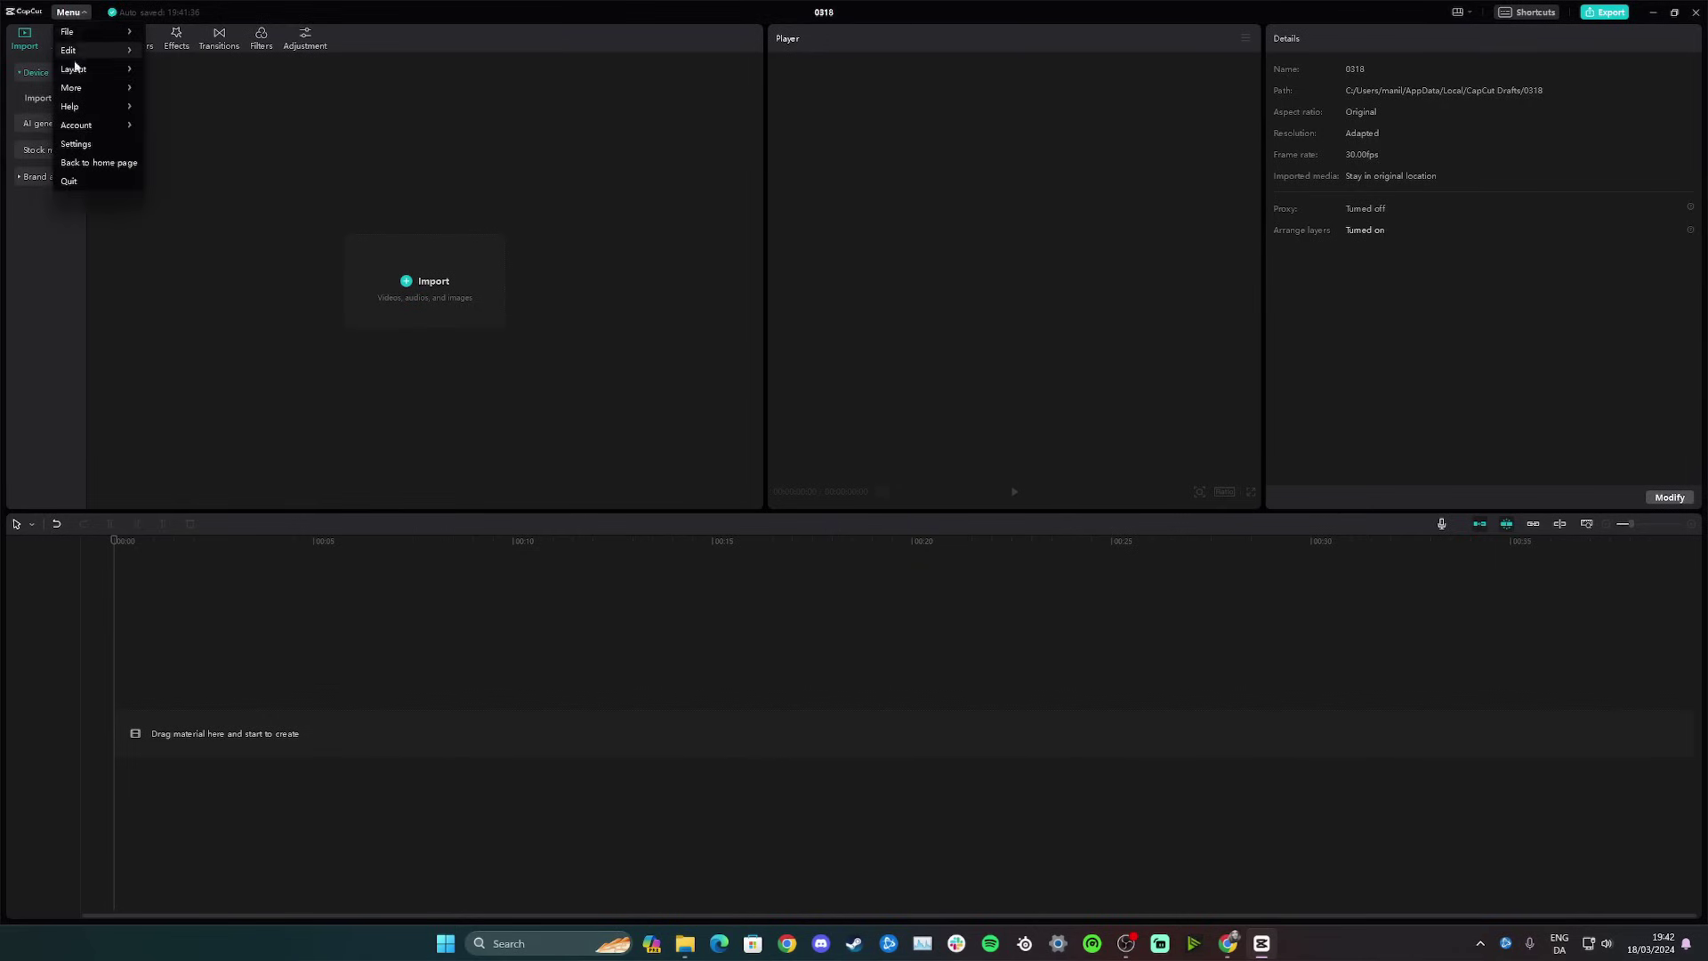
{"action": "left_click", "coordinate": [77, 143]}
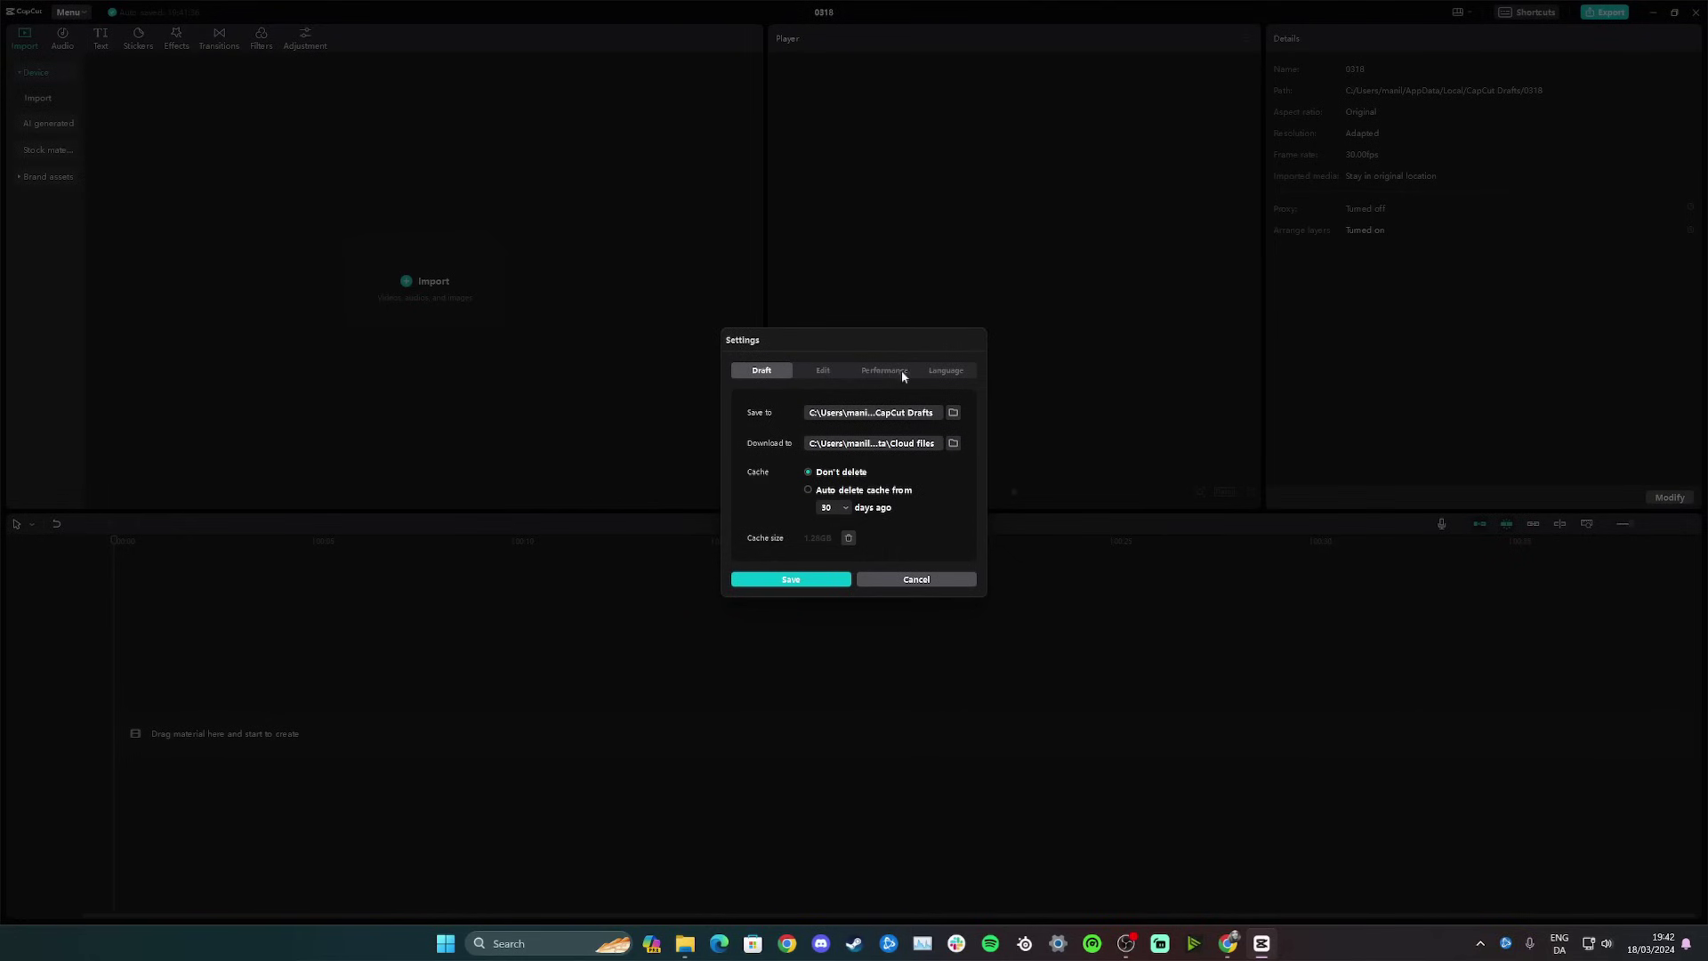
{"action": "left_click", "coordinate": [946, 370]}
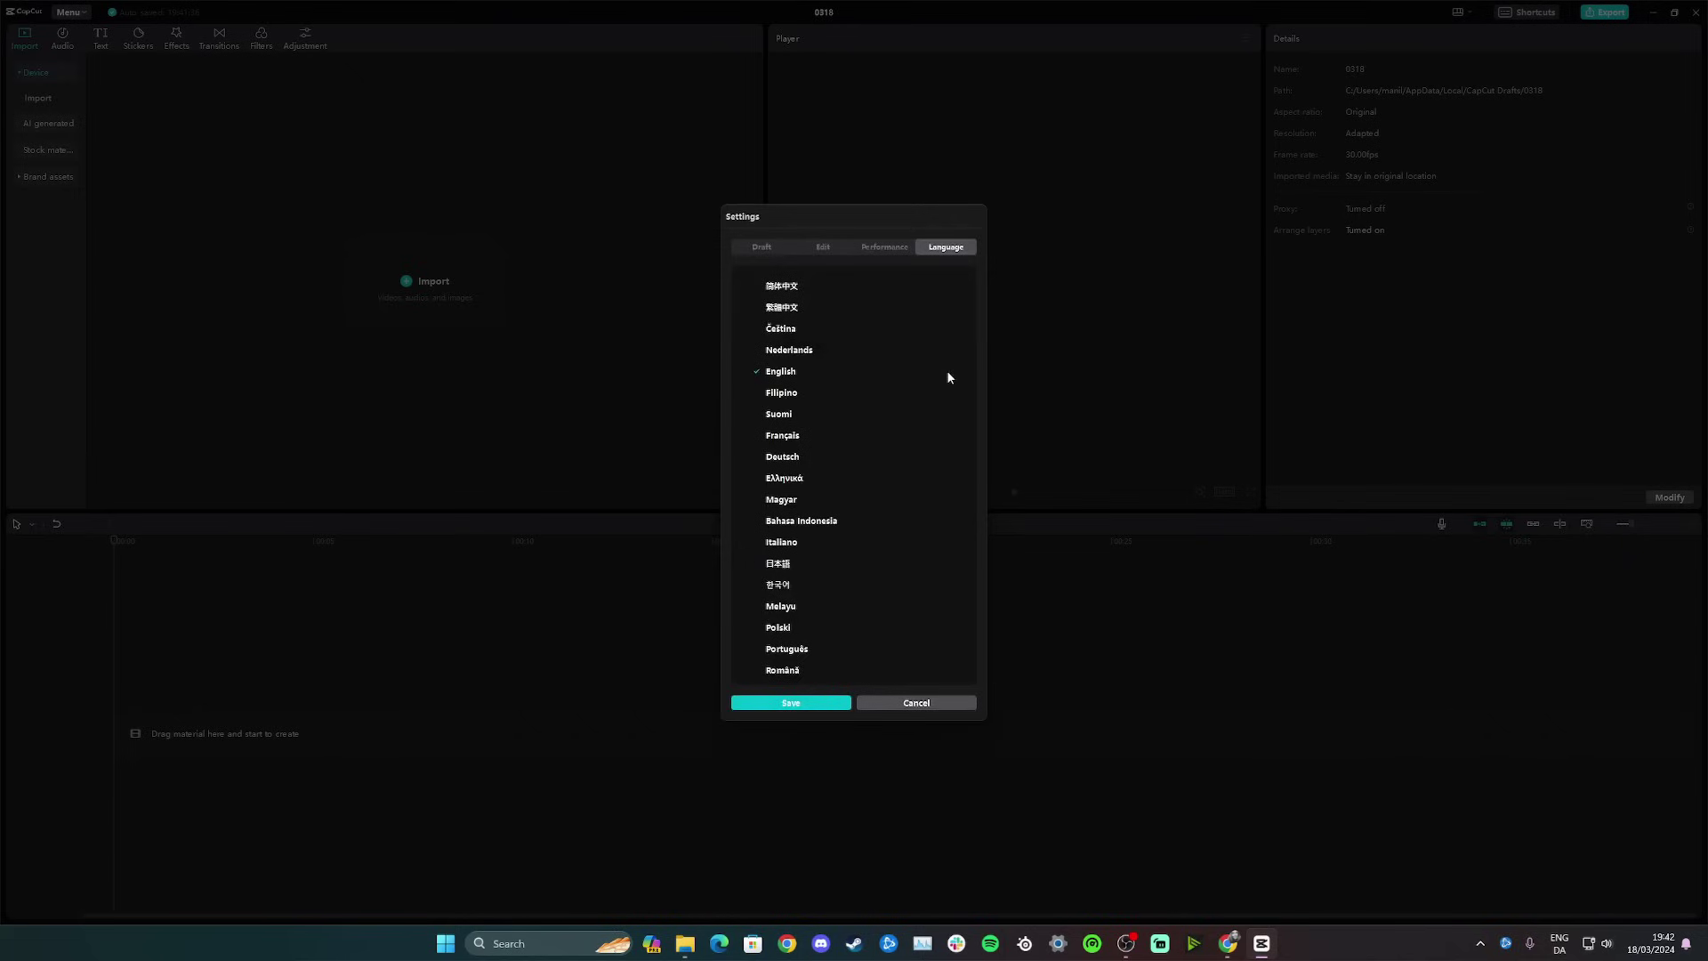
{"action": "scroll", "coordinate": [842, 525], "scroll_direction": "down", "scroll_amount": 1}
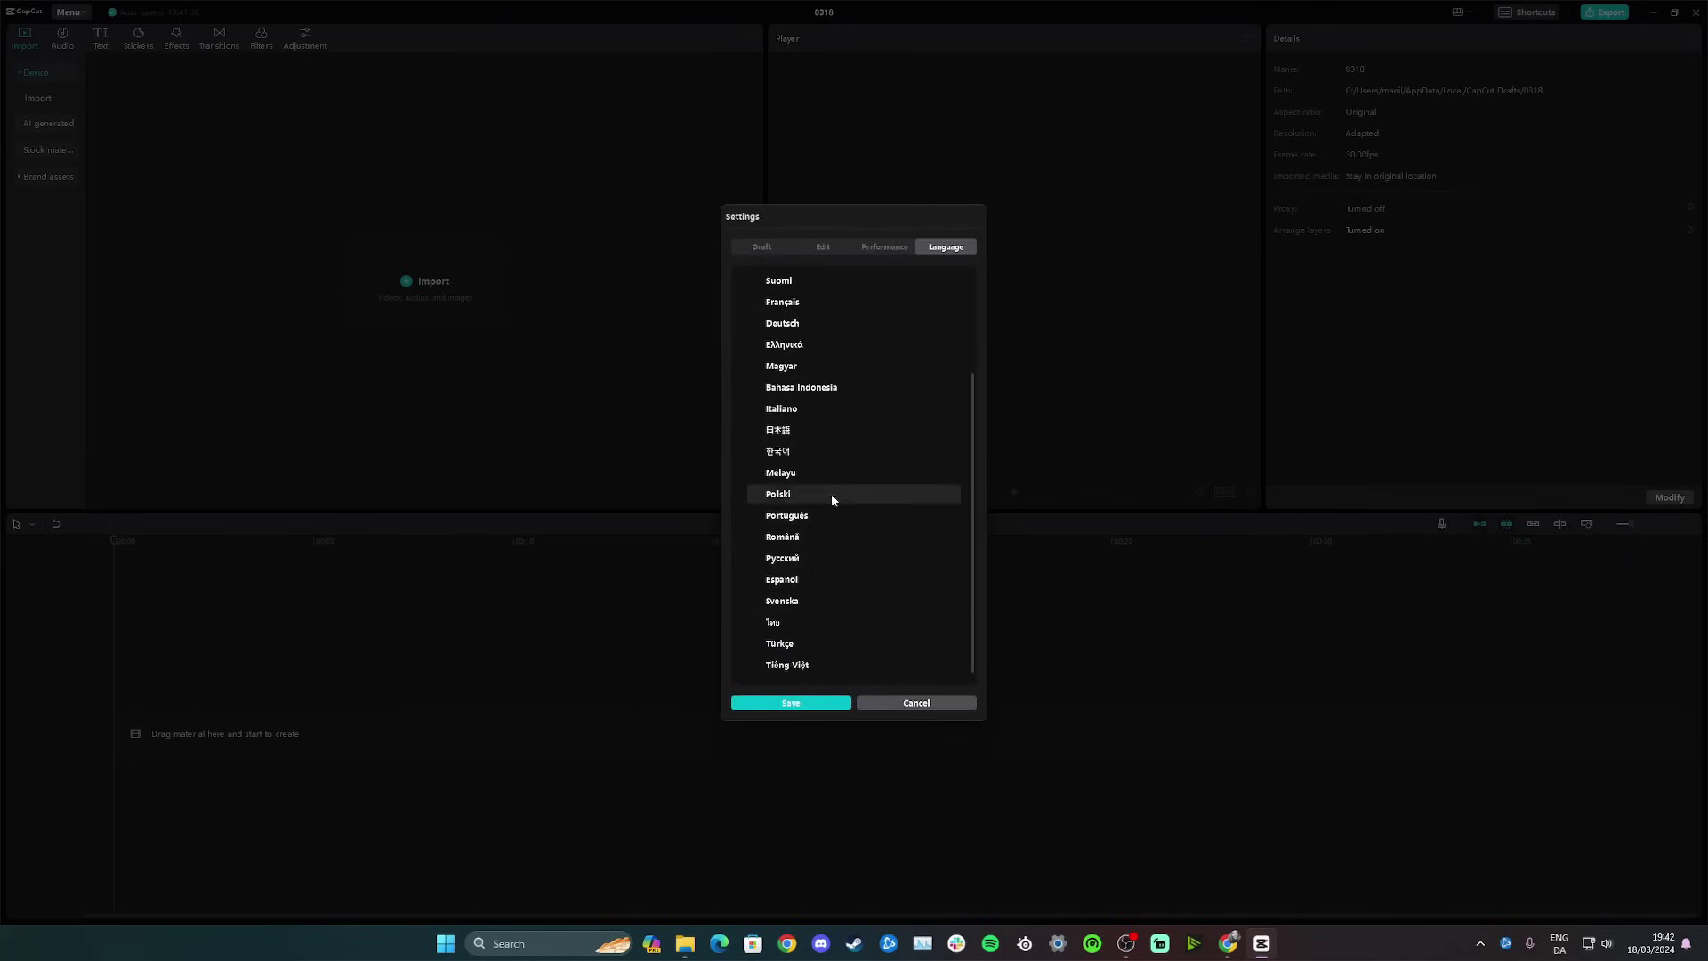
{"action": "scroll", "coordinate": [839, 409], "scroll_direction": "up", "scroll_amount": 3}
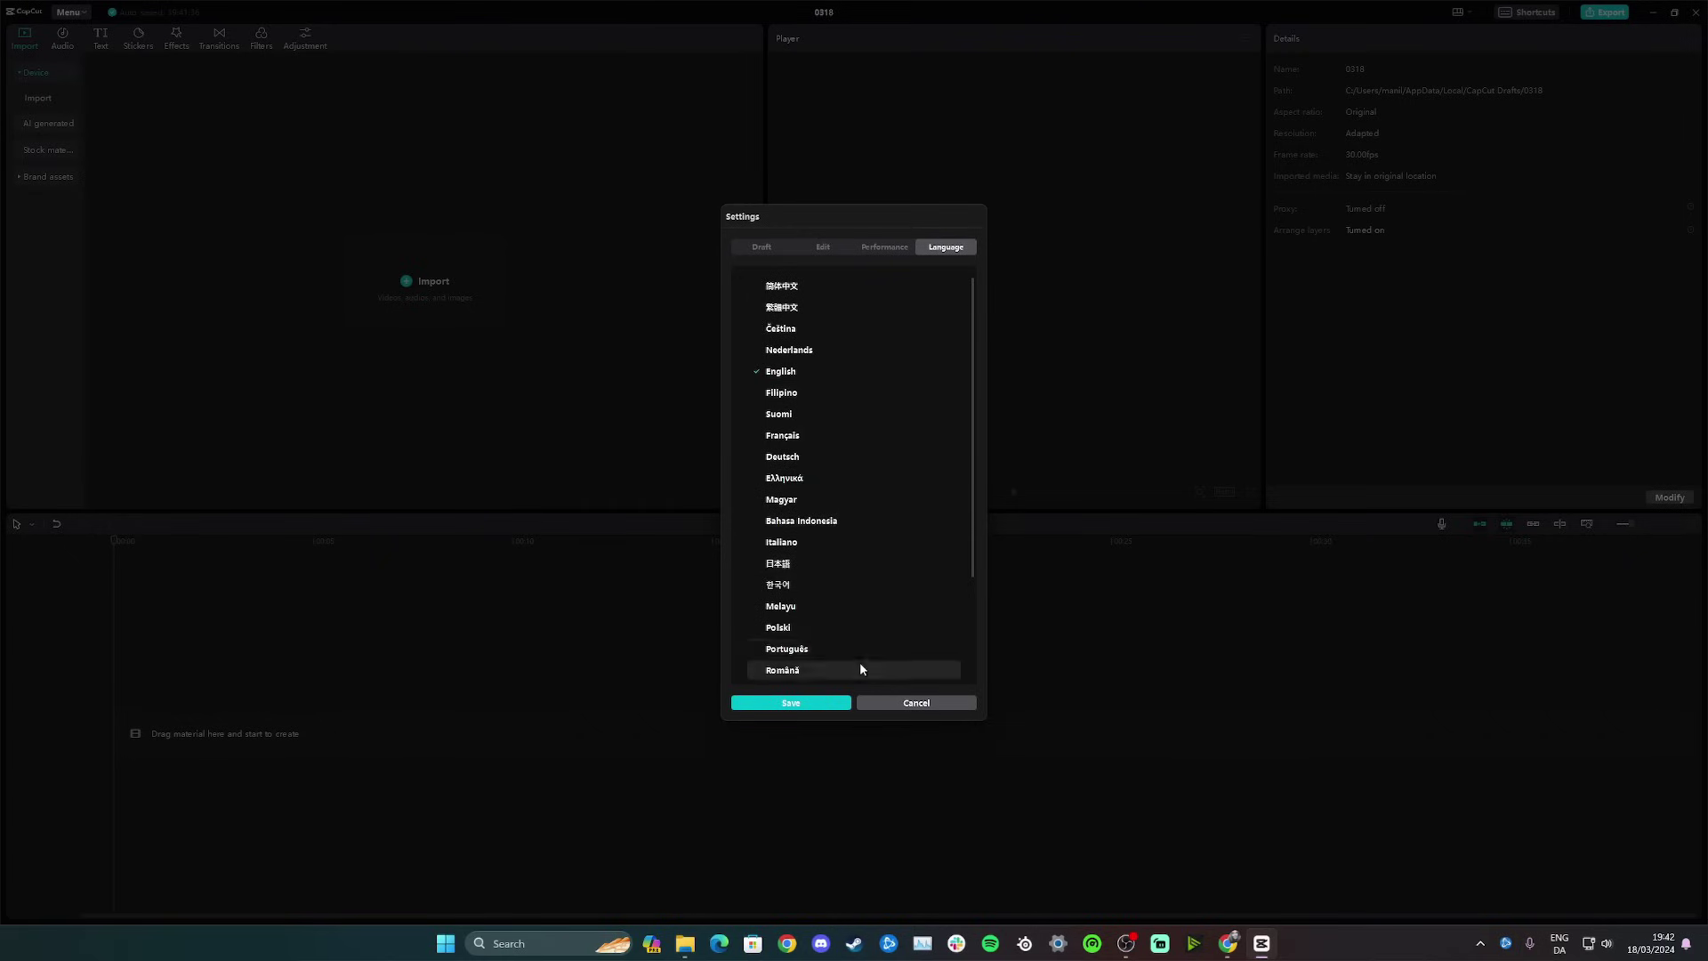
{"action": "scroll", "coordinate": [836, 533], "scroll_direction": "down", "scroll_amount": 2}
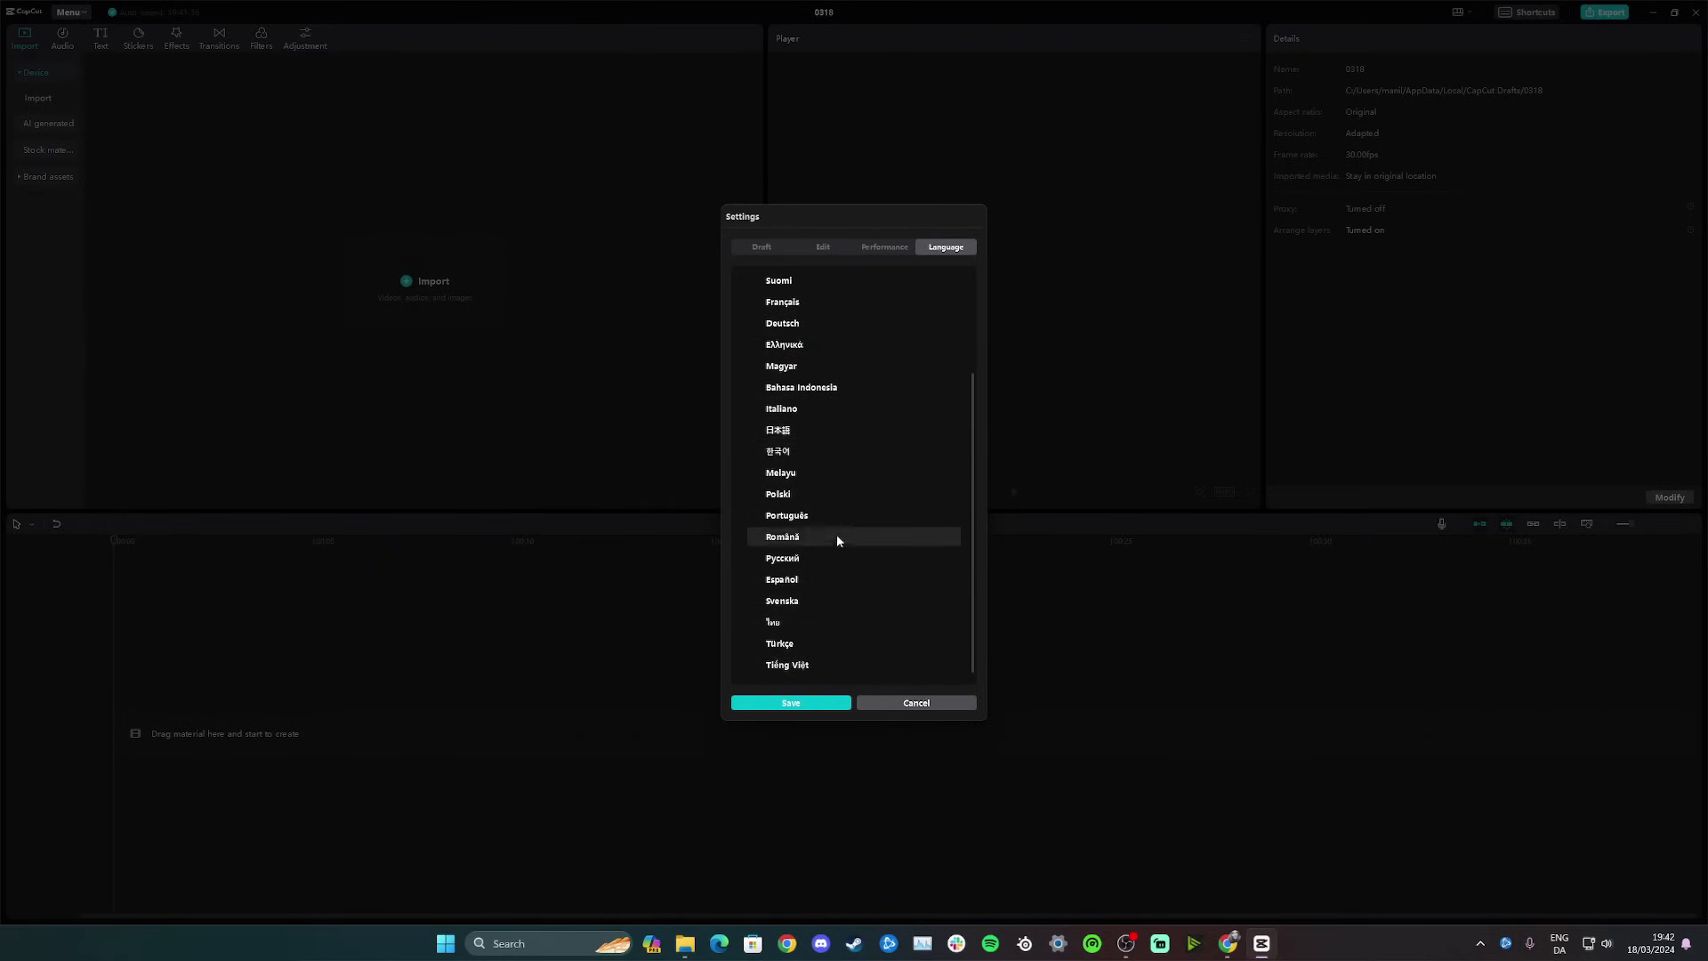
{"action": "scroll", "coordinate": [846, 430], "scroll_direction": "up", "scroll_amount": 2}
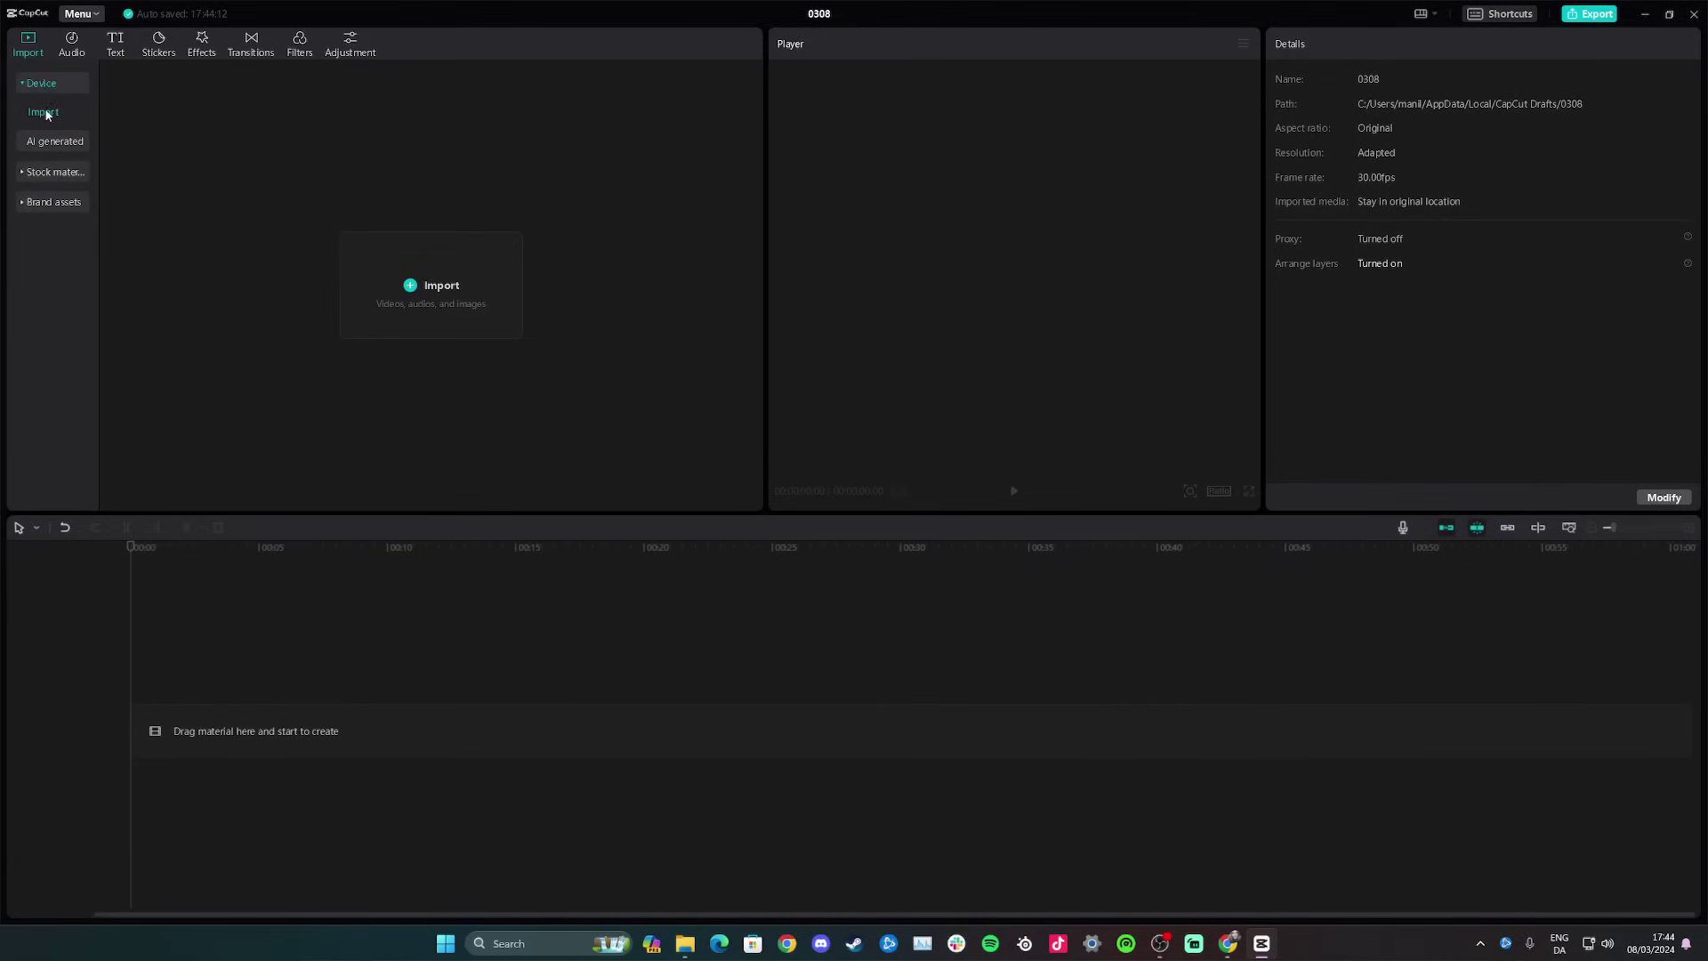
Step: Import the downer_noise MP3 file from the Downloads folder and add it to the timeline
{"action": "left_click", "coordinate": [438, 295]}
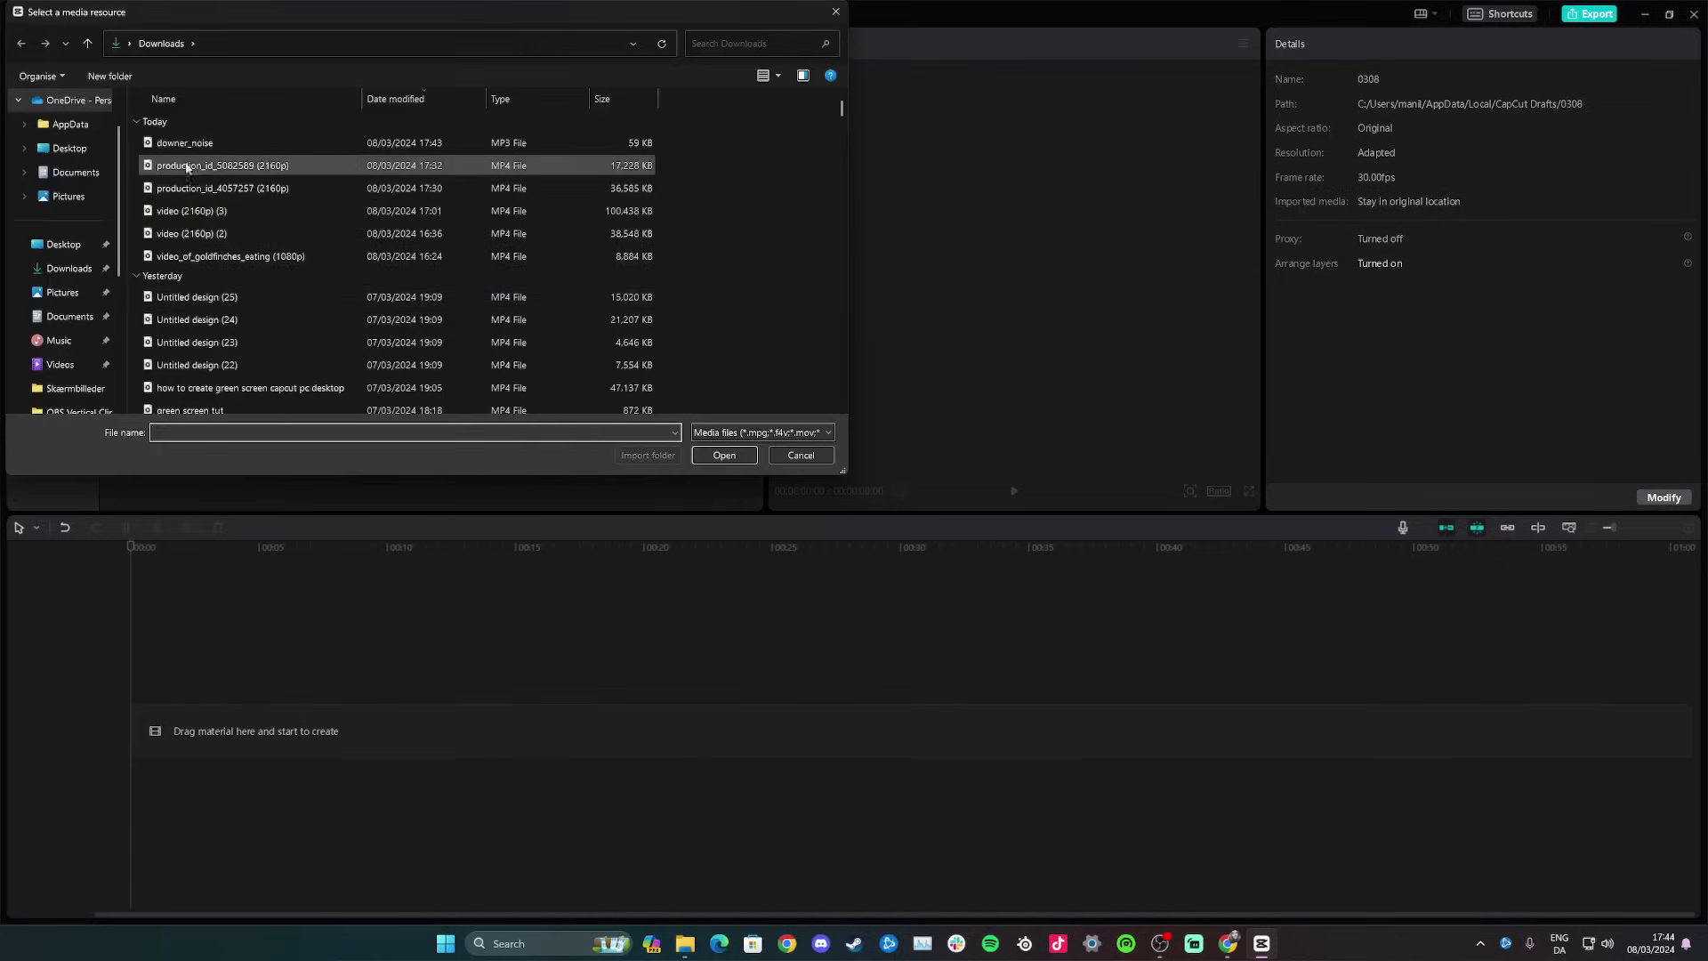
{"action": "double_click", "coordinate": [215, 145]}
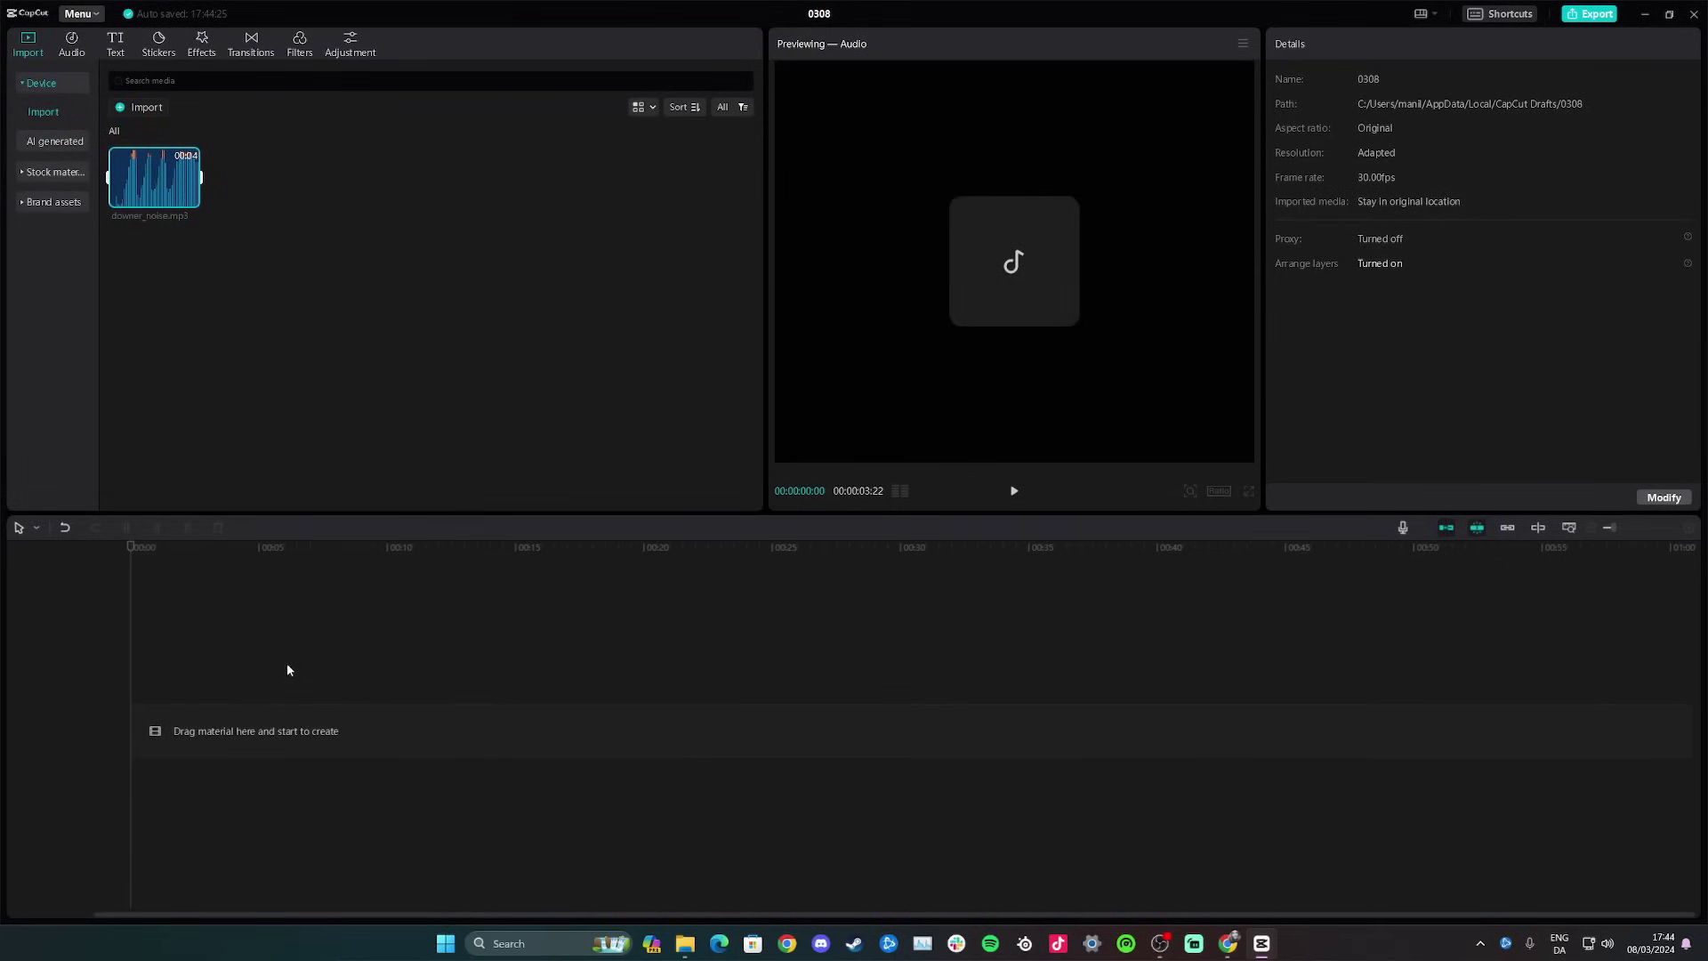
{"action": "left_click", "coordinate": [189, 199]}
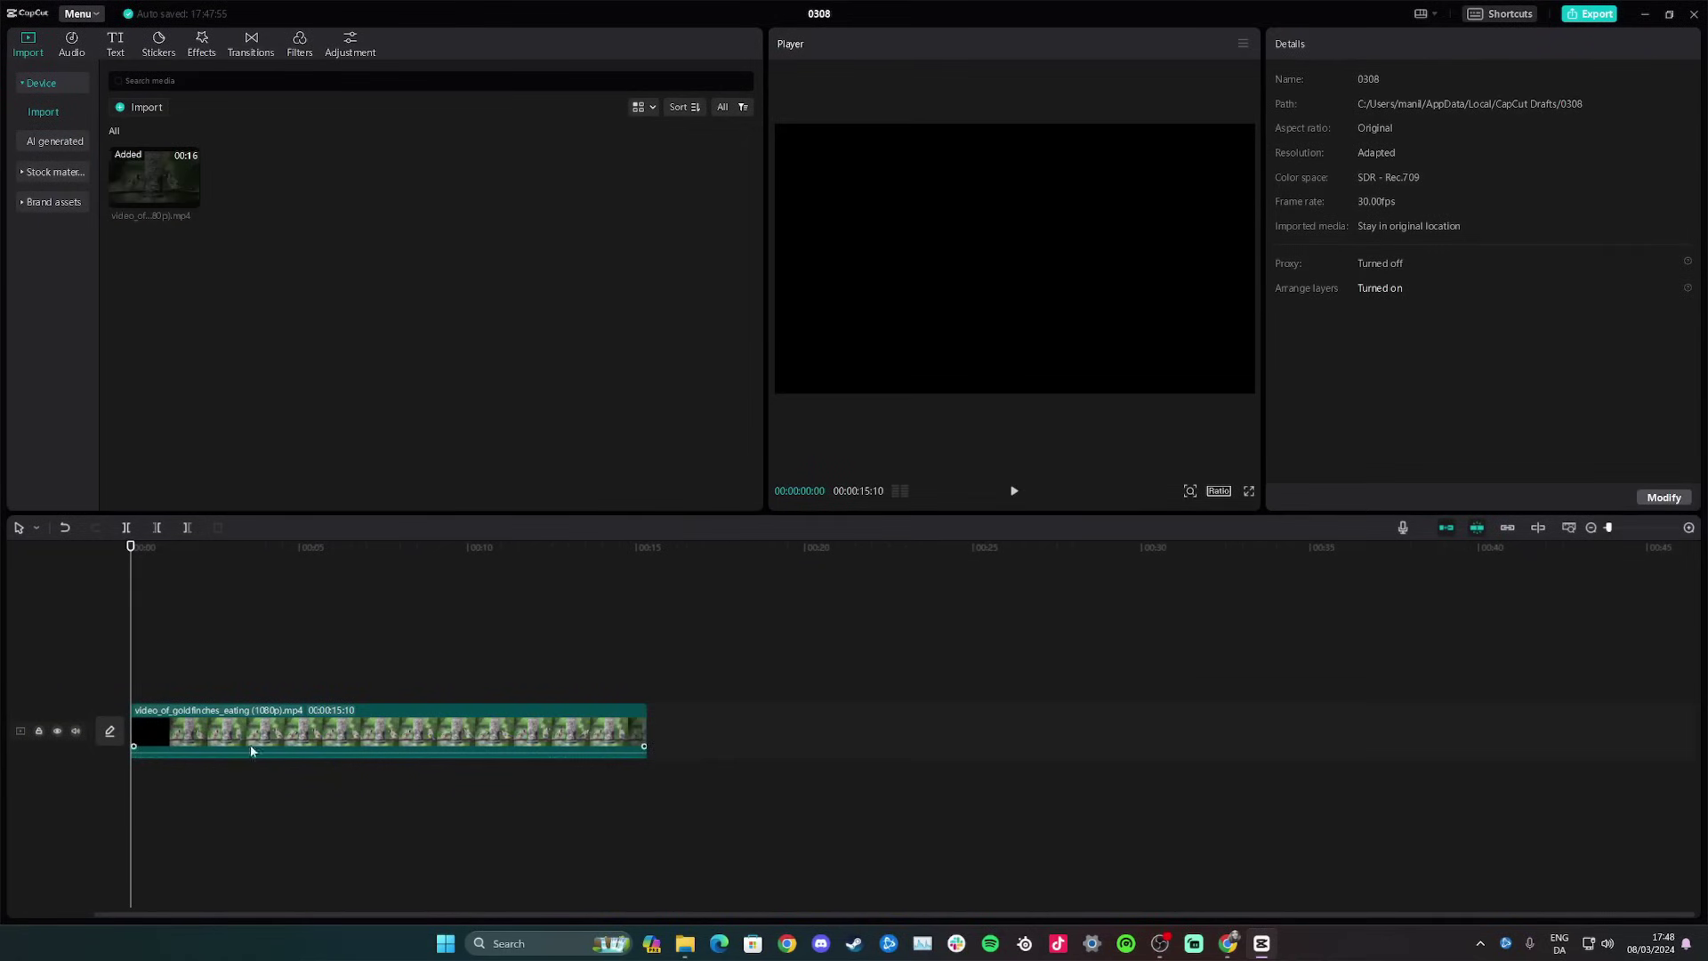
Step: Select the goldfinch clip on the timeline and open its basic audio settings
{"action": "left_click", "coordinate": [286, 742]}
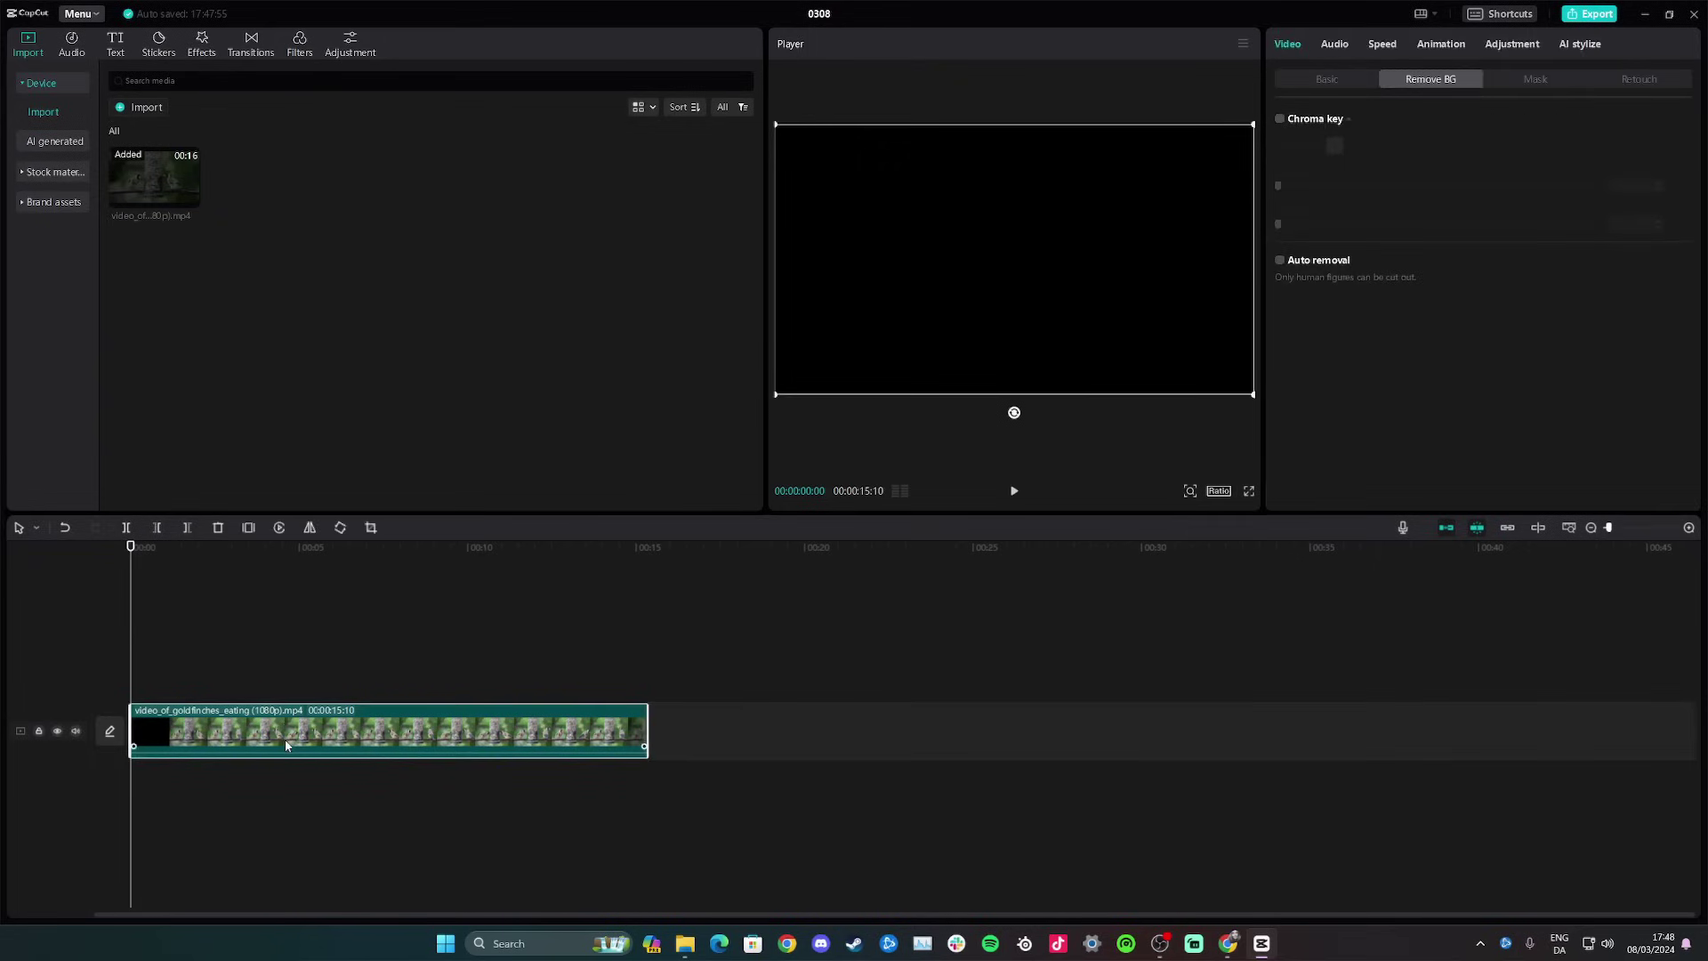
{"action": "left_click", "coordinate": [1343, 82]}
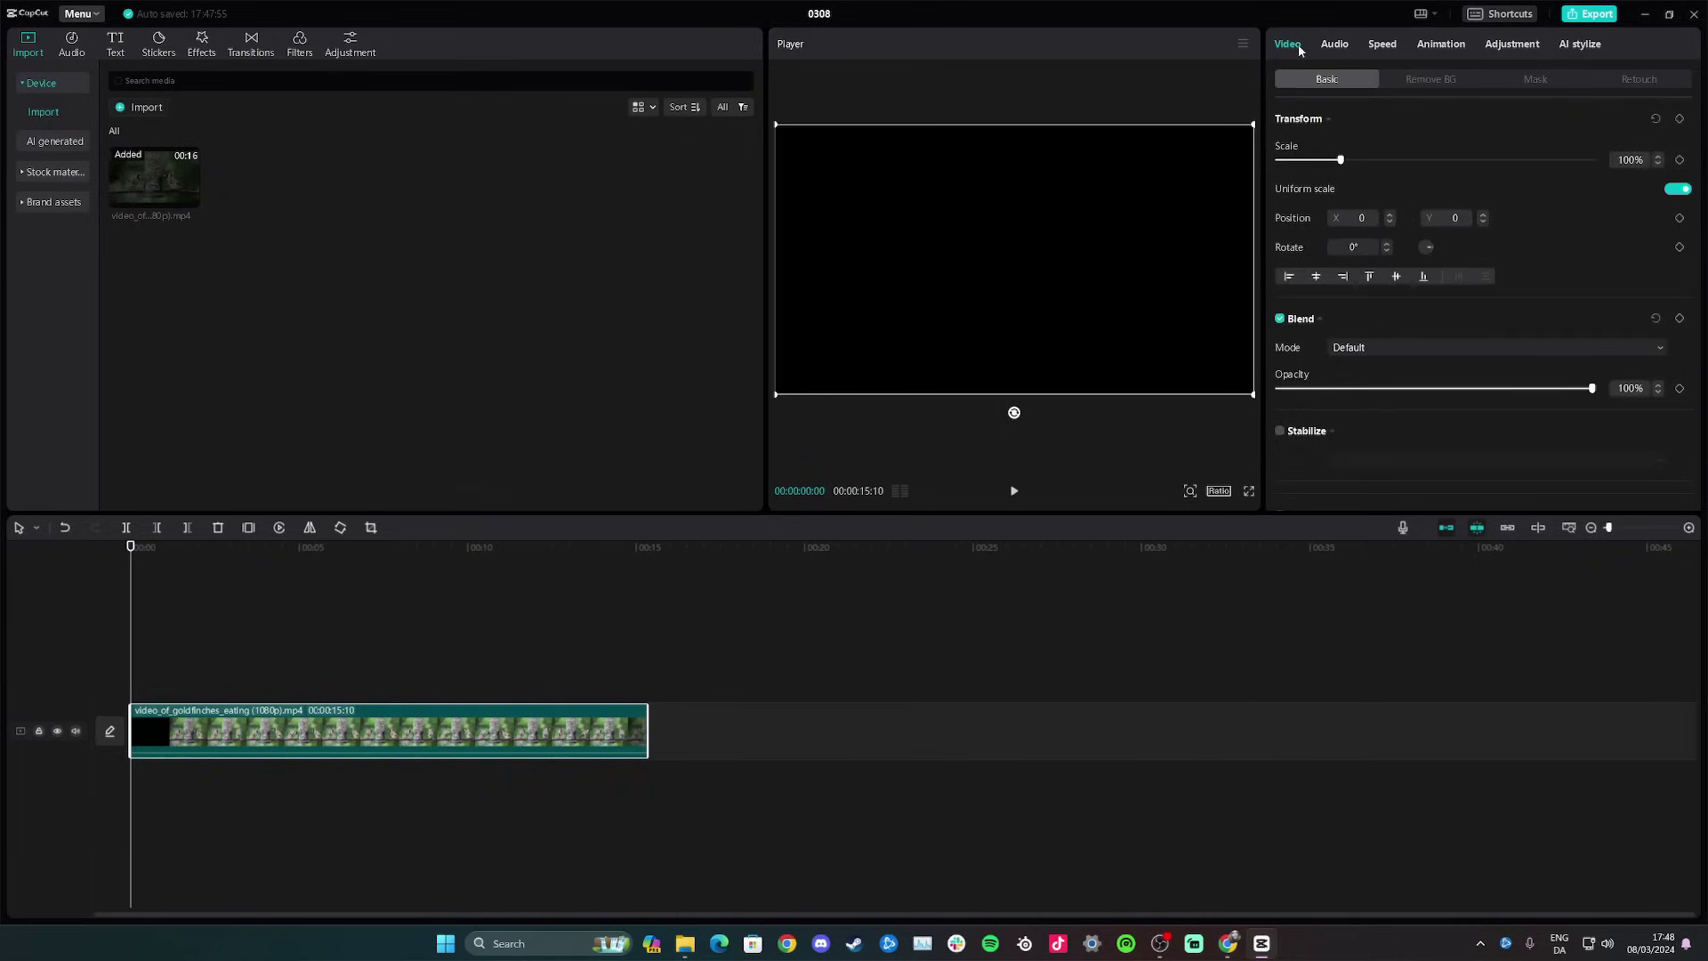
{"action": "left_click", "coordinate": [1334, 46]}
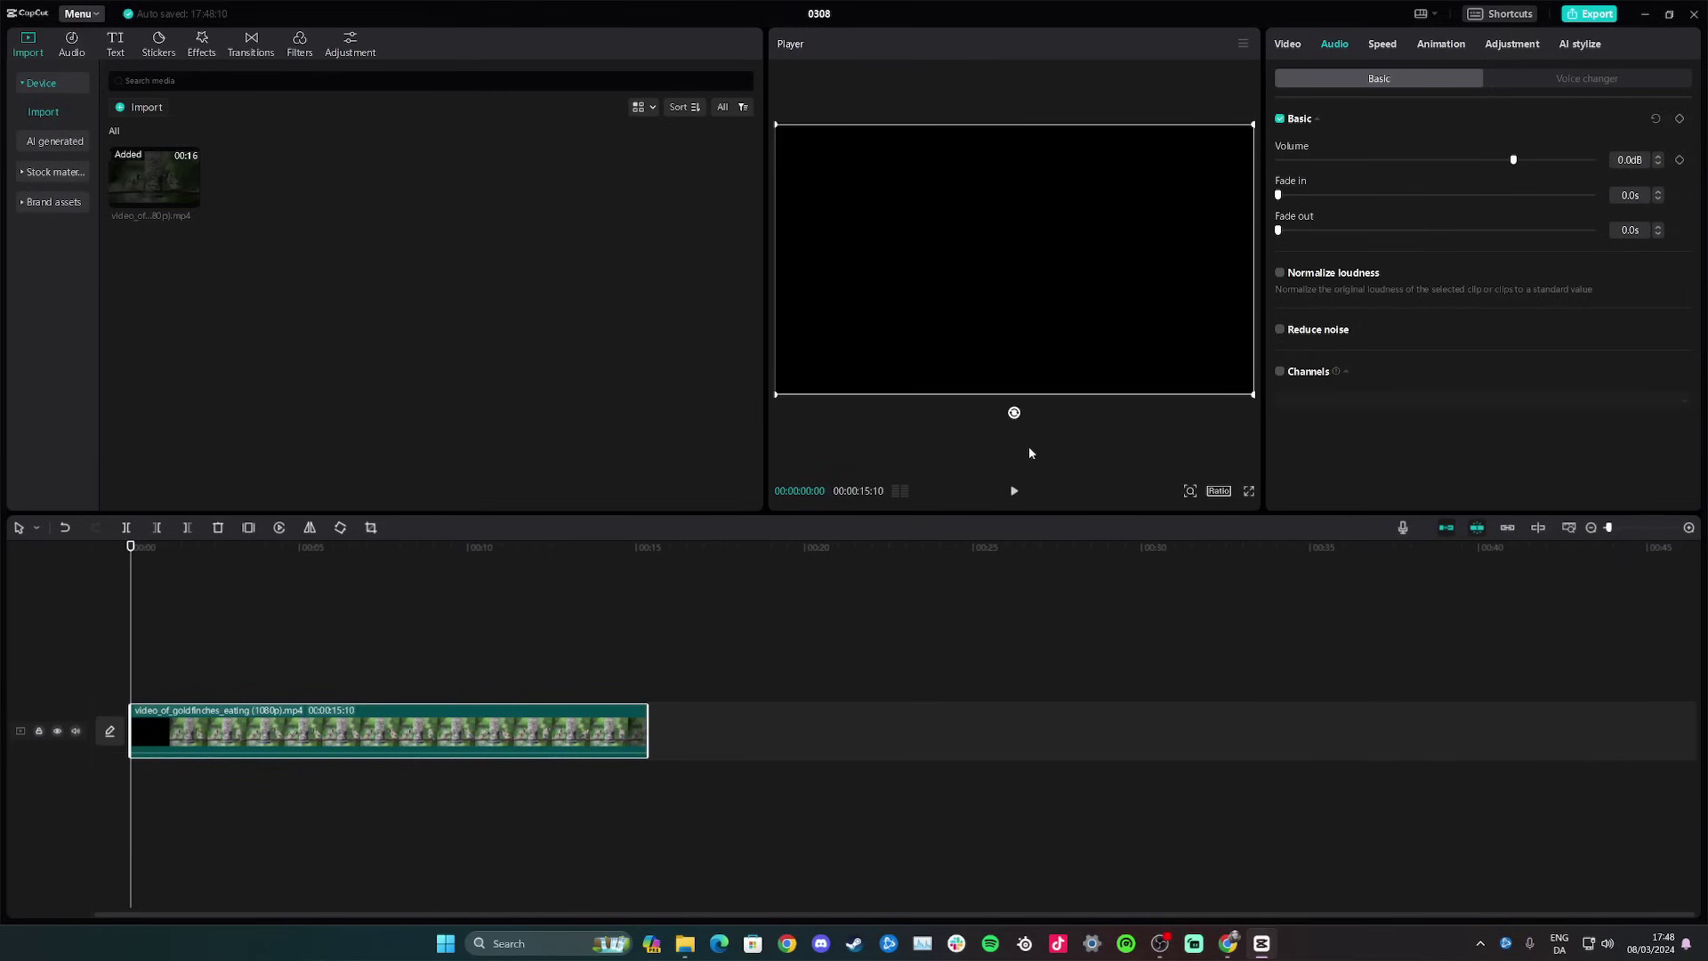
Step: Raise the goldfinch clip's volume to about 4.7 dB during playback, and stop the playback
{"action": "left_click", "coordinate": [1015, 490]}
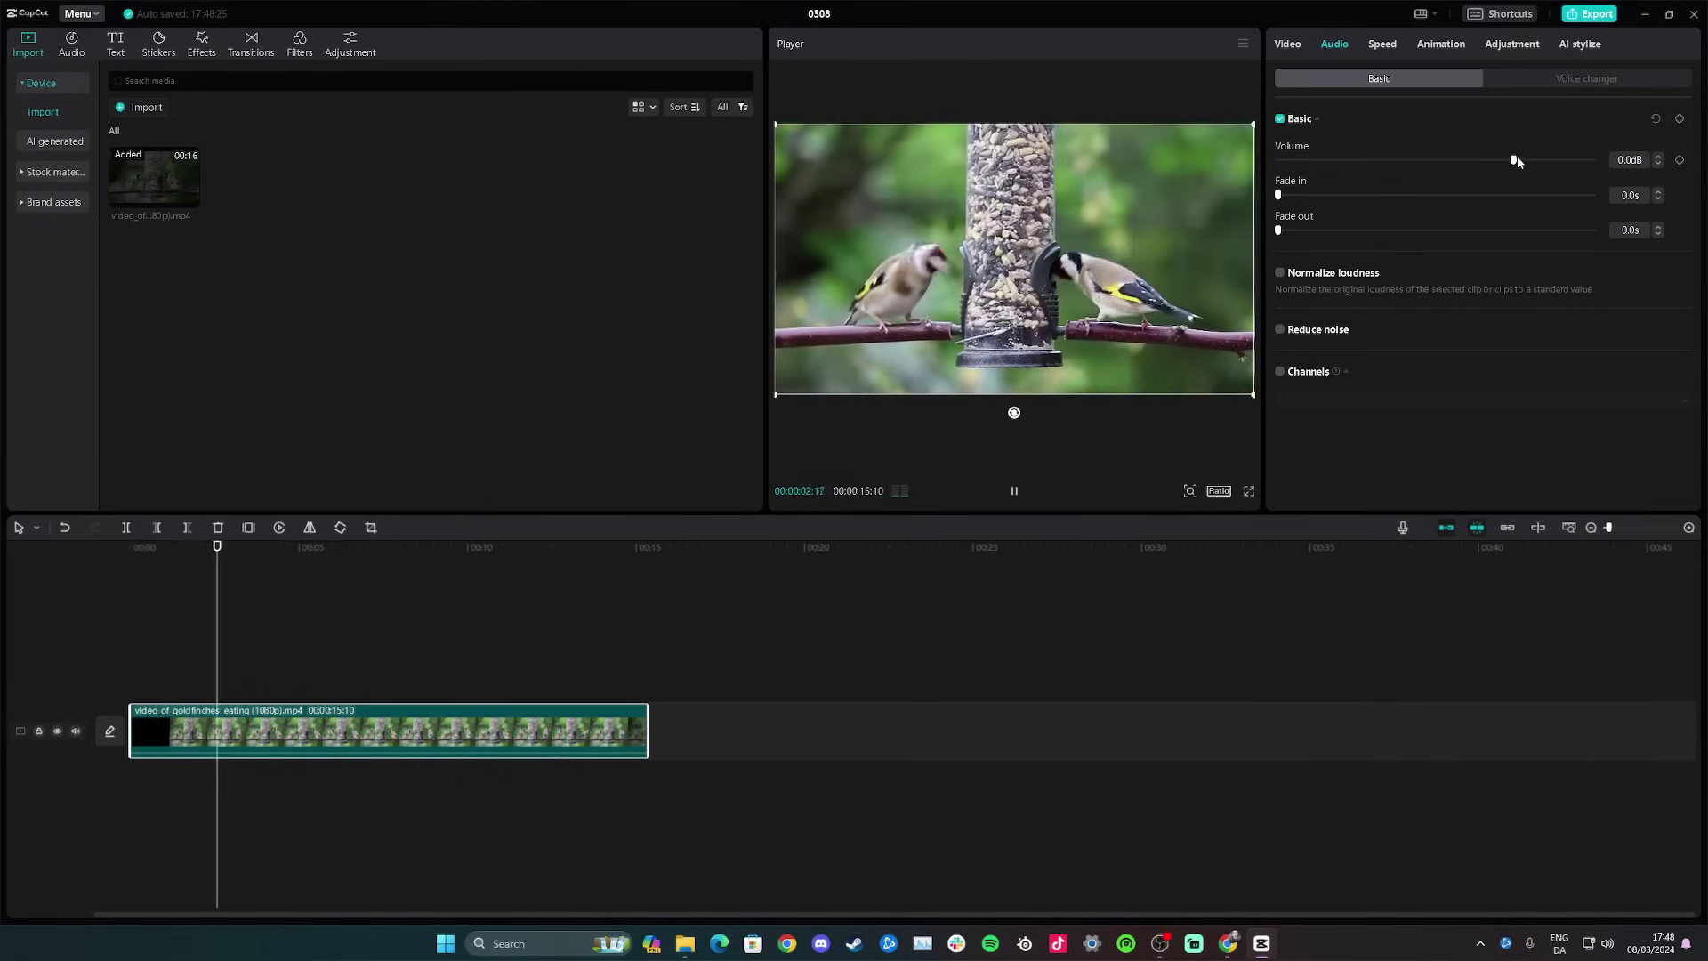
{"action": "mouse_move", "coordinate": [1518, 156]}
{"action": "left_mouse_down"}
{"action": "mouse_move", "coordinate": [1582, 161]}
{"action": "mouse_move", "coordinate": [1531, 162]}
{"action": "left_mouse_up"}
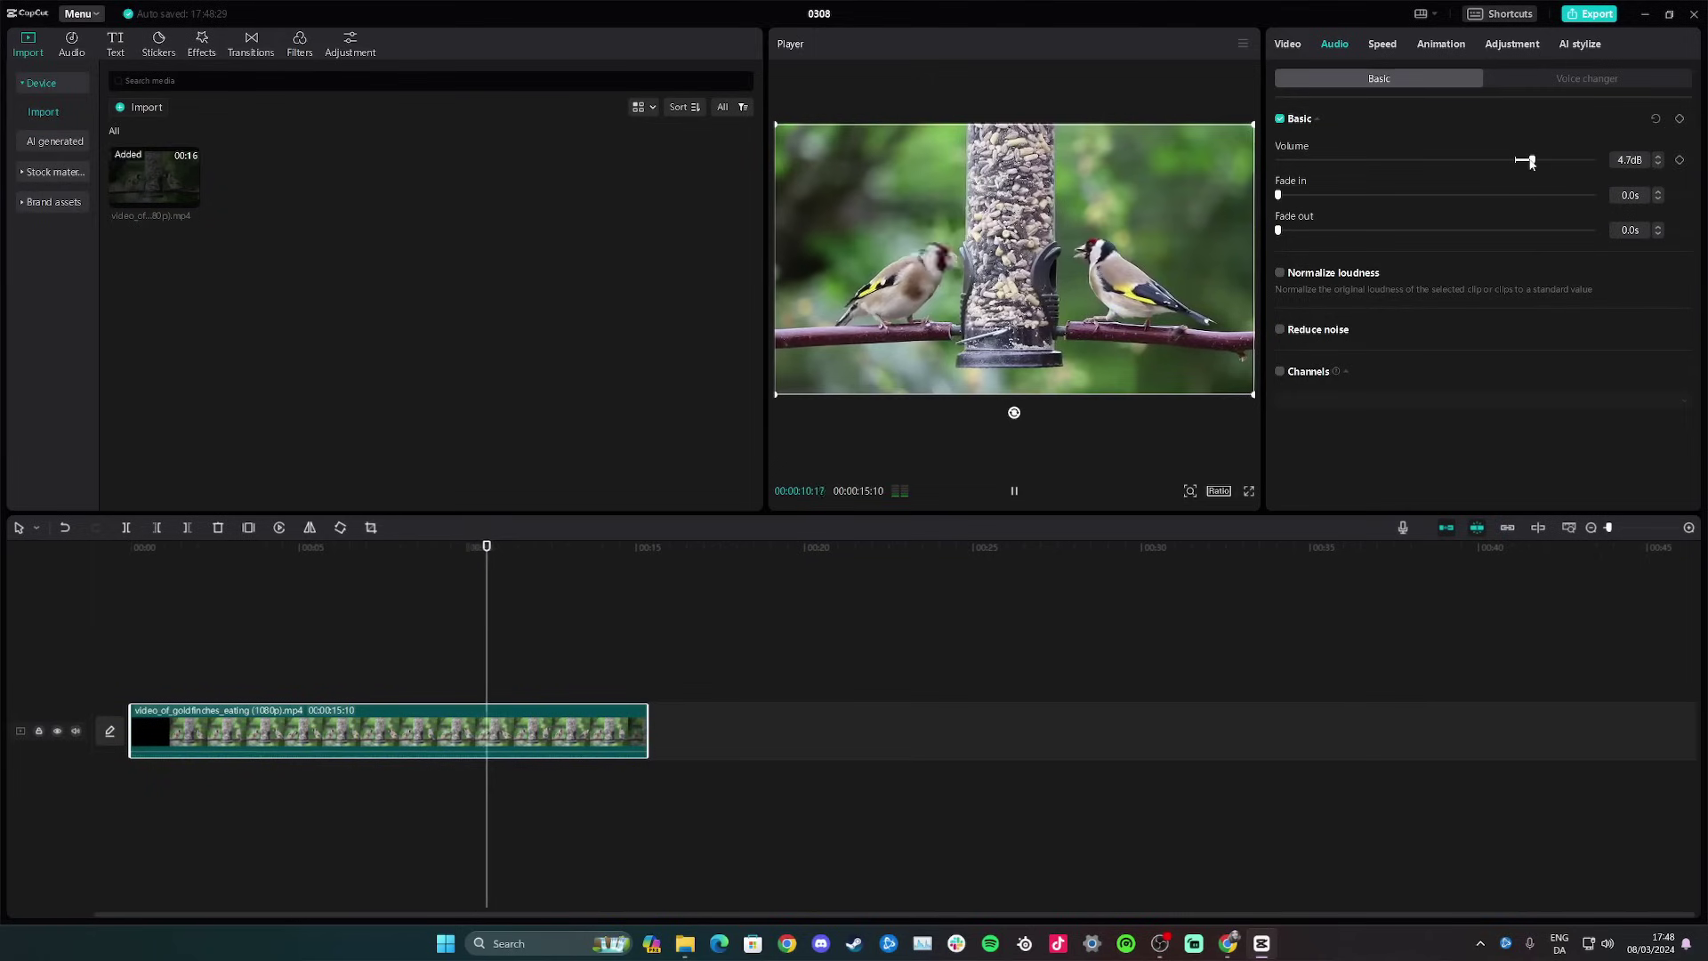
{"action": "left_click", "coordinate": [1015, 491]}
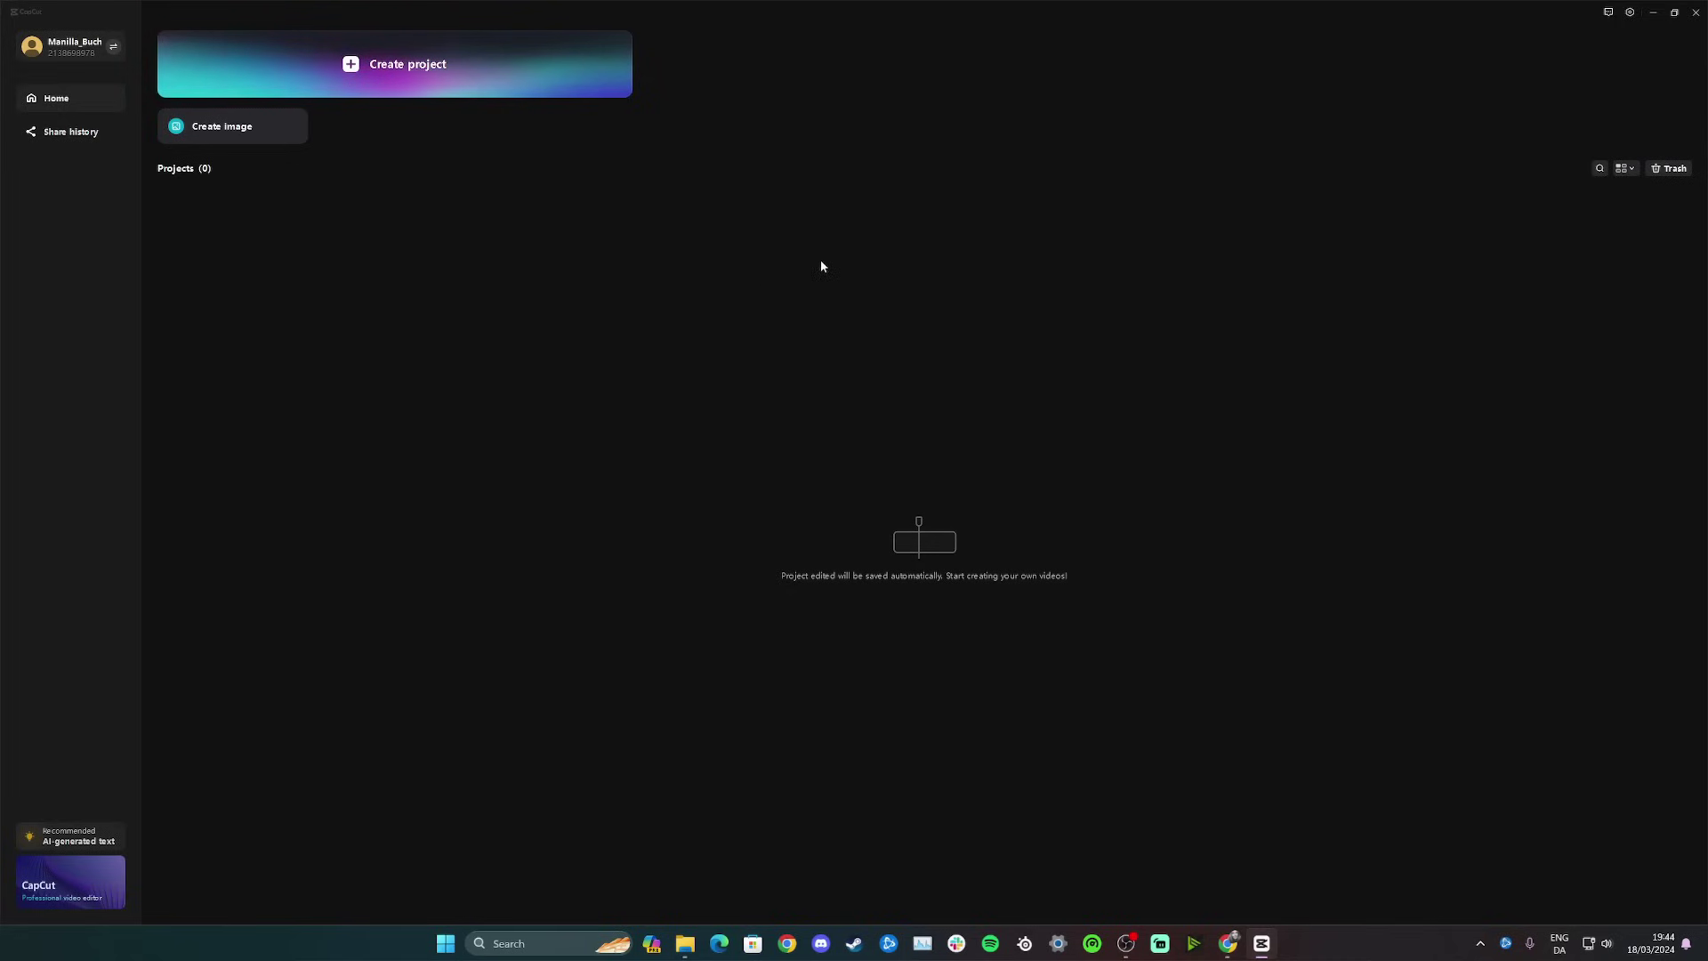
Step: Open the application settings from the home screen and show the interface language options
{"action": "left_click", "coordinate": [1631, 12]}
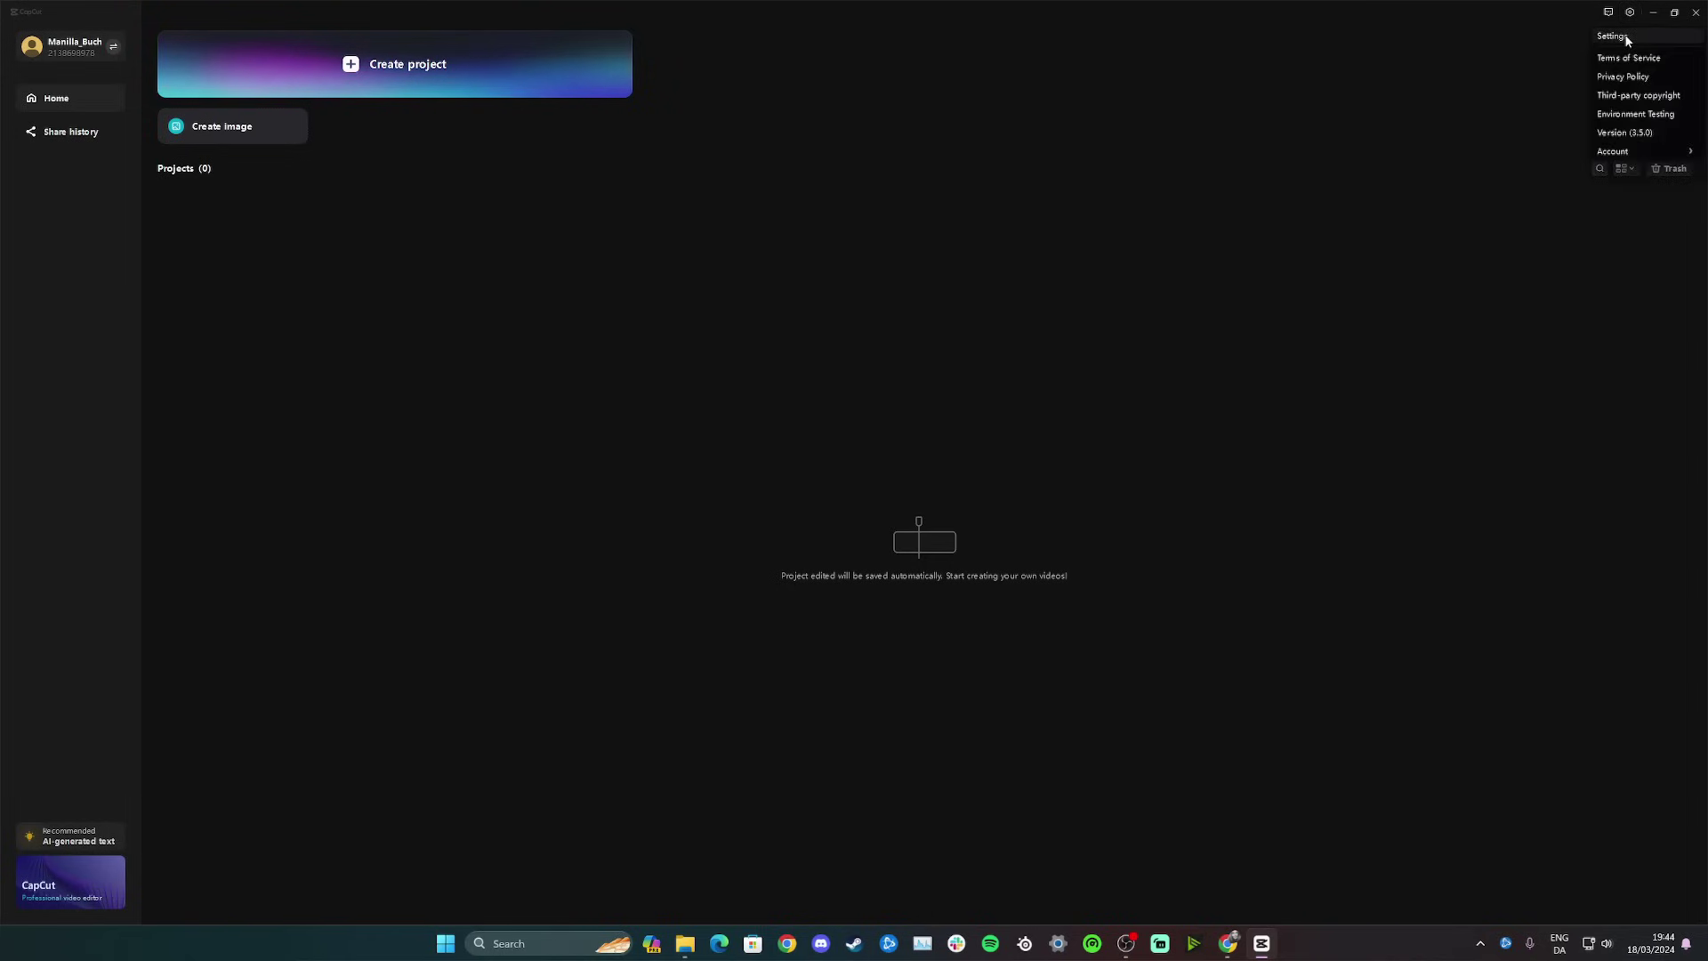
{"action": "left_click", "coordinate": [1628, 37]}
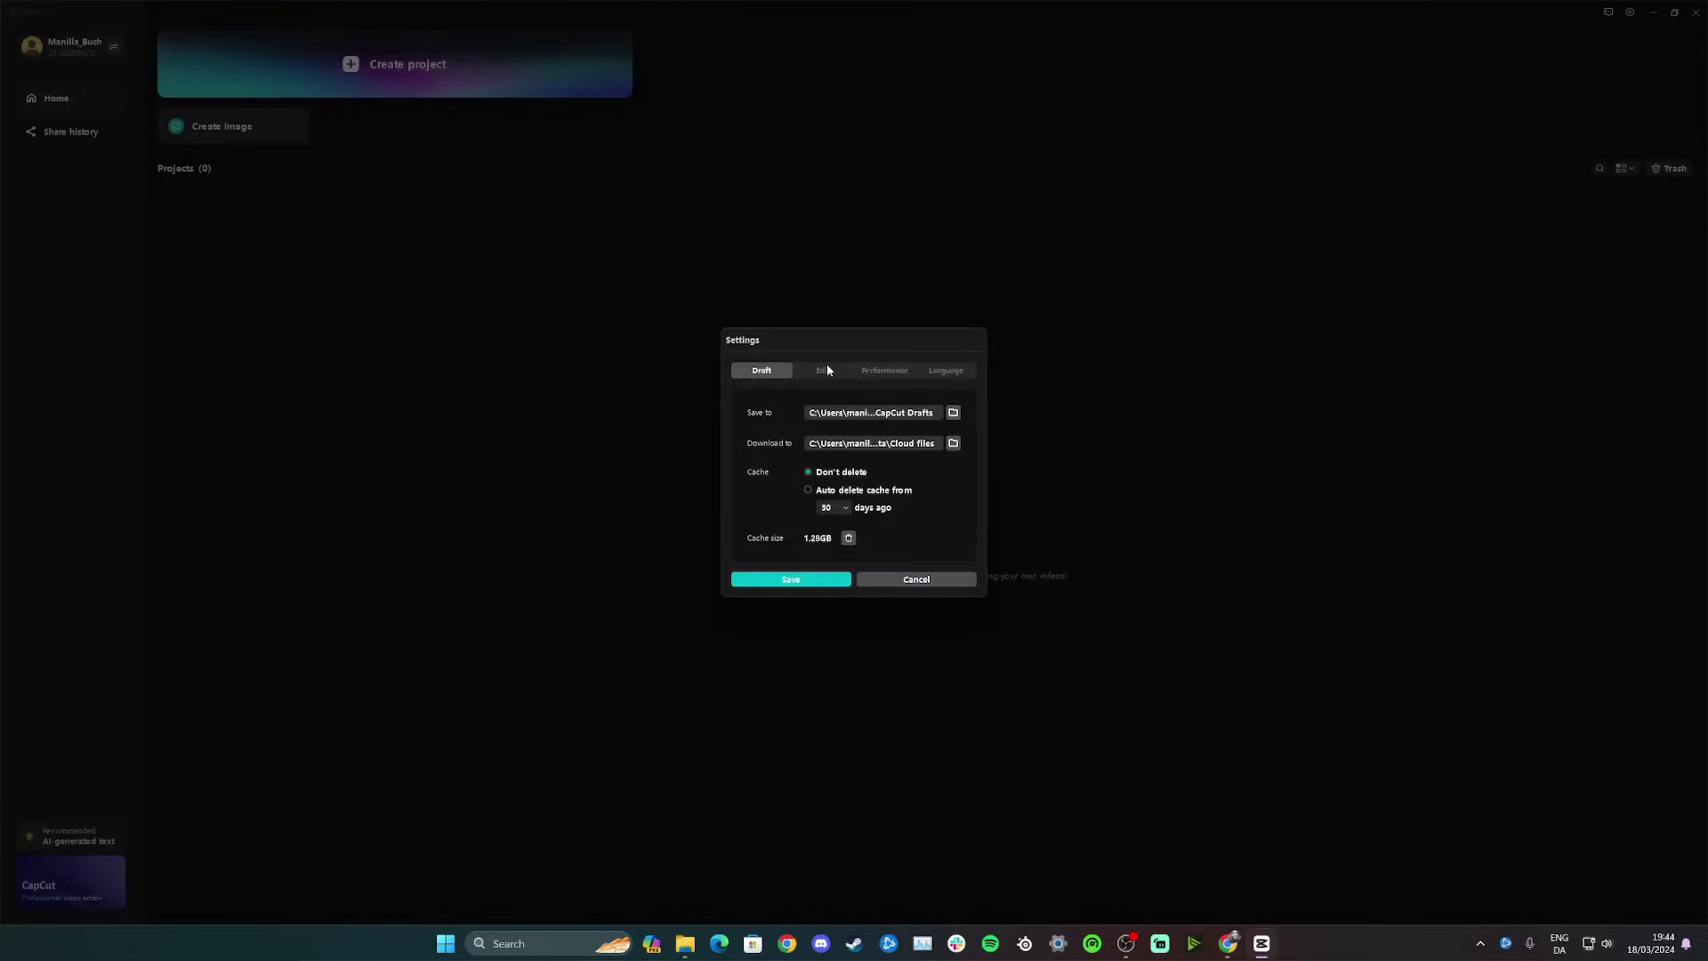
{"action": "left_click", "coordinate": [948, 372]}
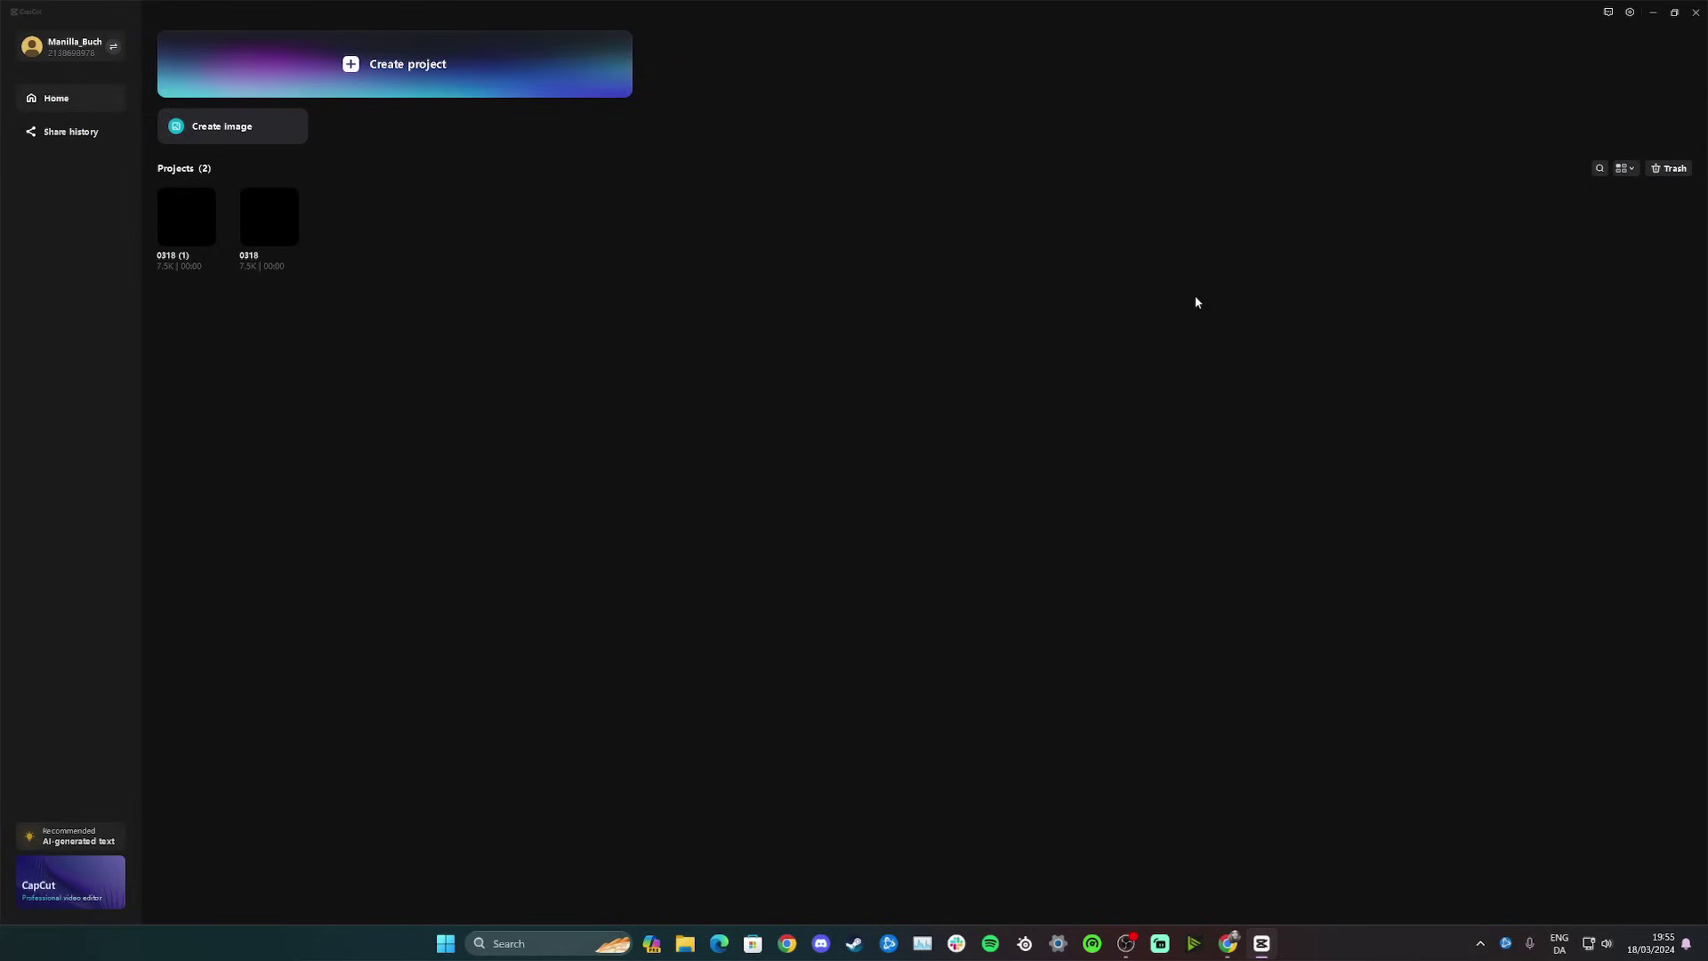
Step: Clear the cache files in the draft settings and save the settings
{"action": "left_click", "coordinate": [1630, 13]}
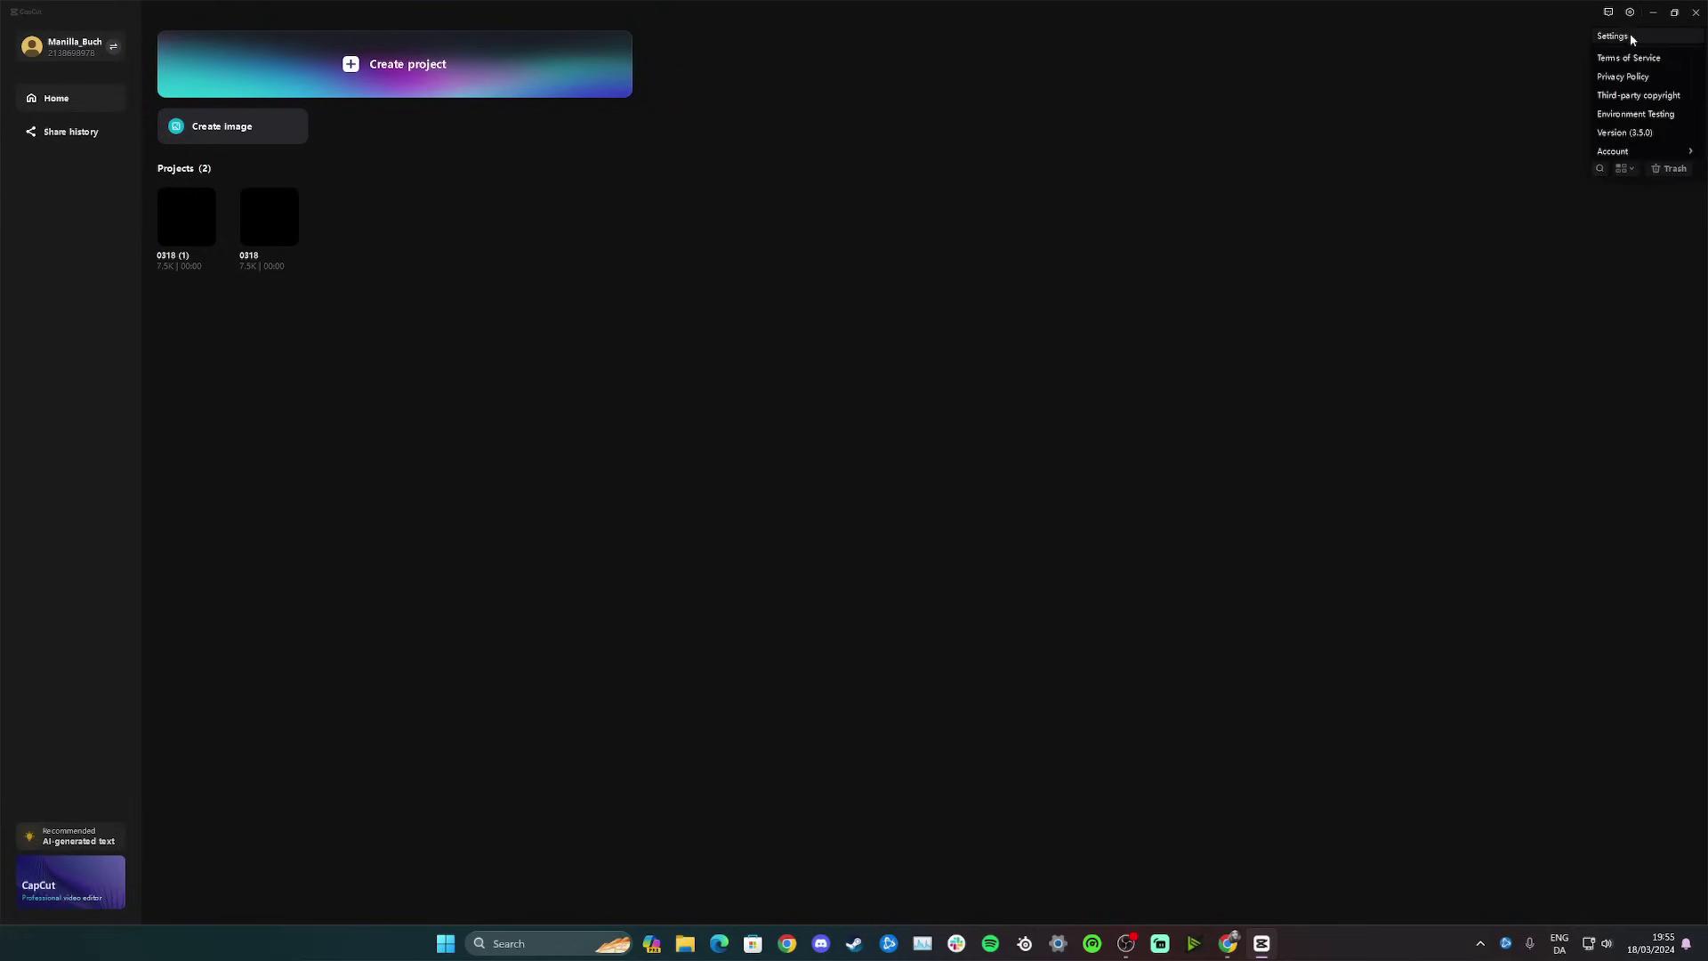
{"action": "left_click", "coordinate": [1630, 36]}
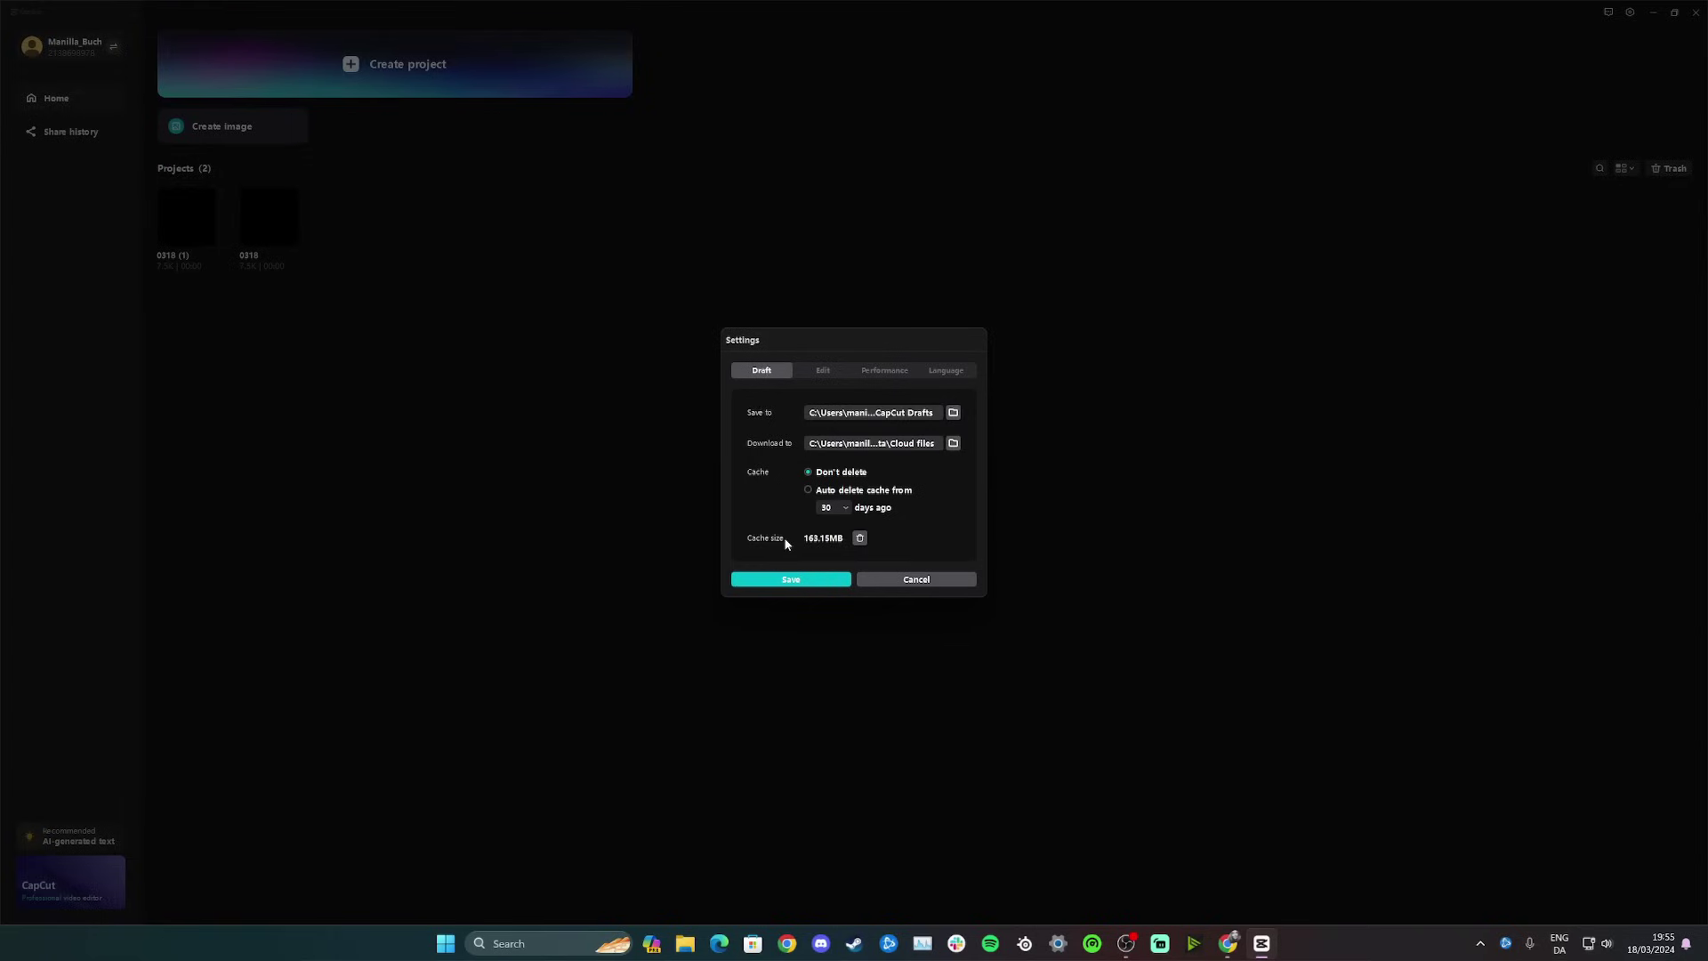
{"action": "left_click", "coordinate": [859, 539]}
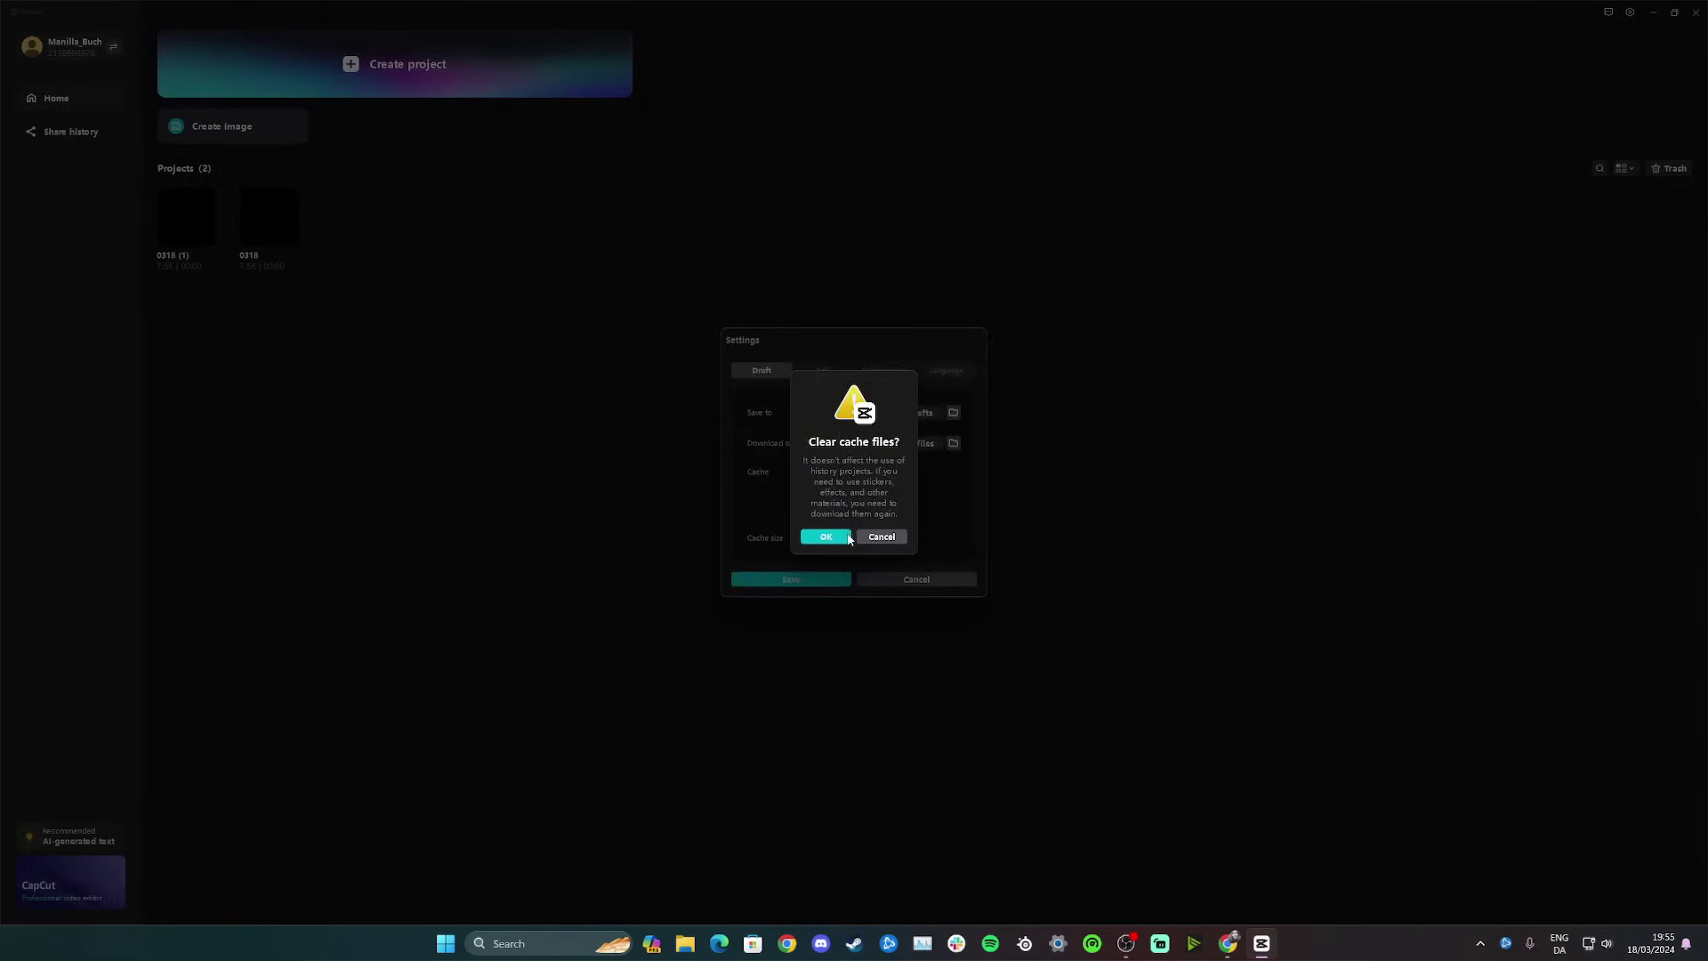
{"action": "left_click", "coordinate": [820, 537]}
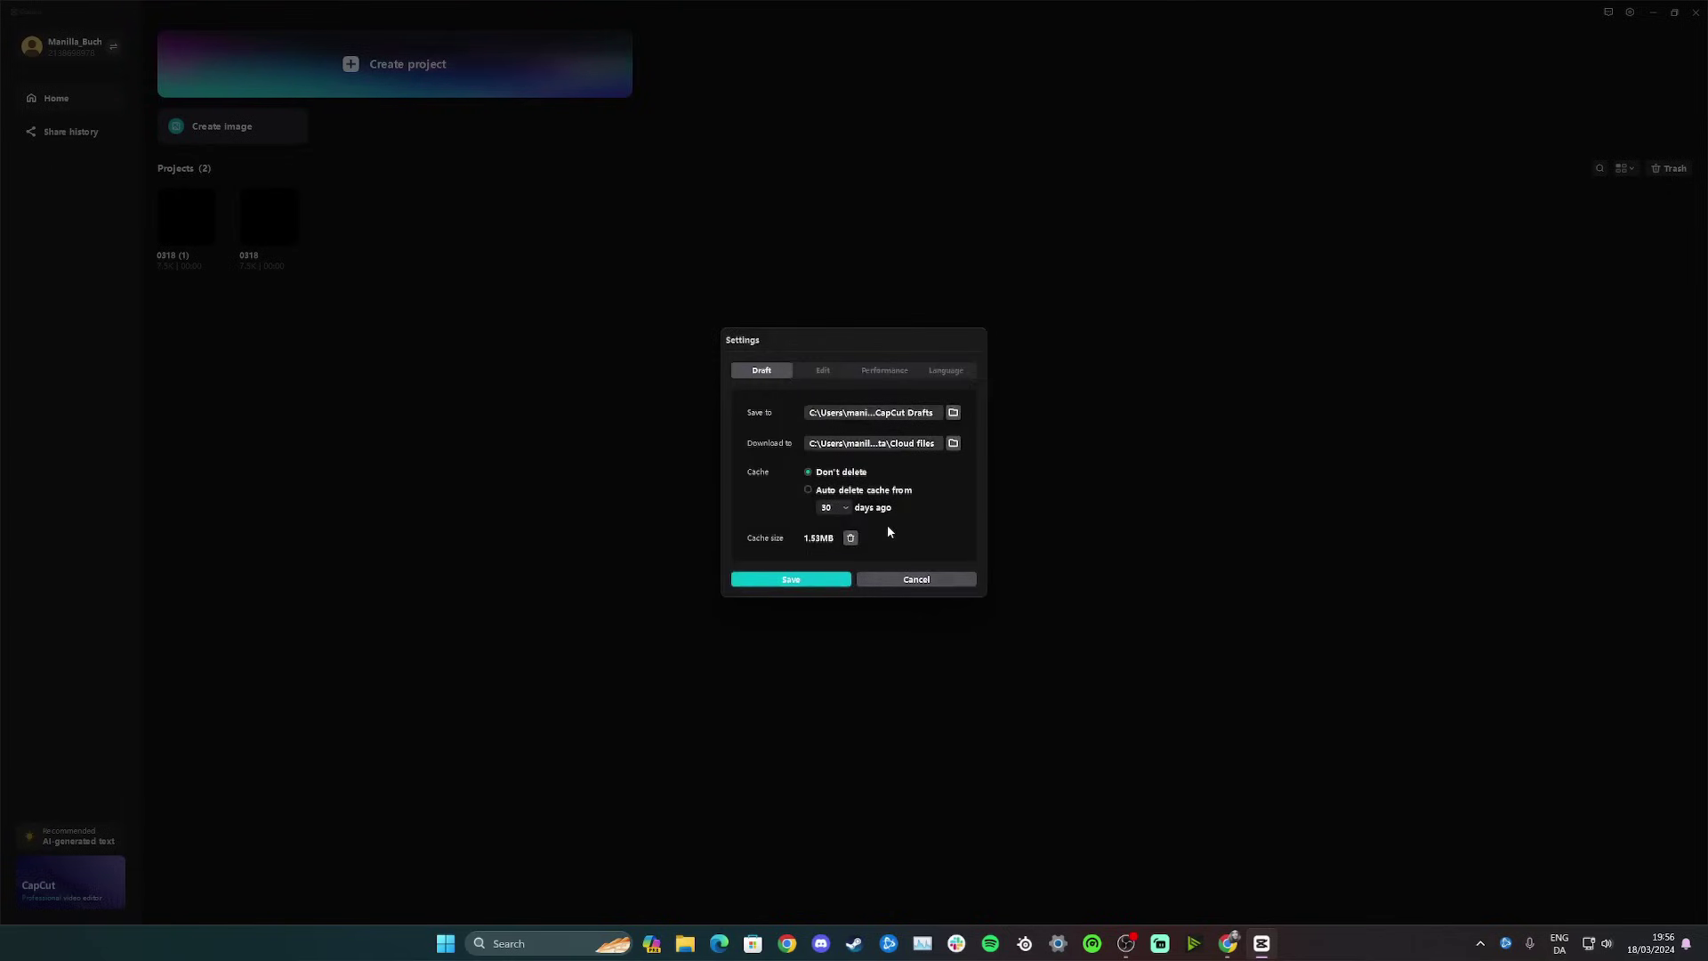
{"action": "left_click", "coordinate": [826, 580]}
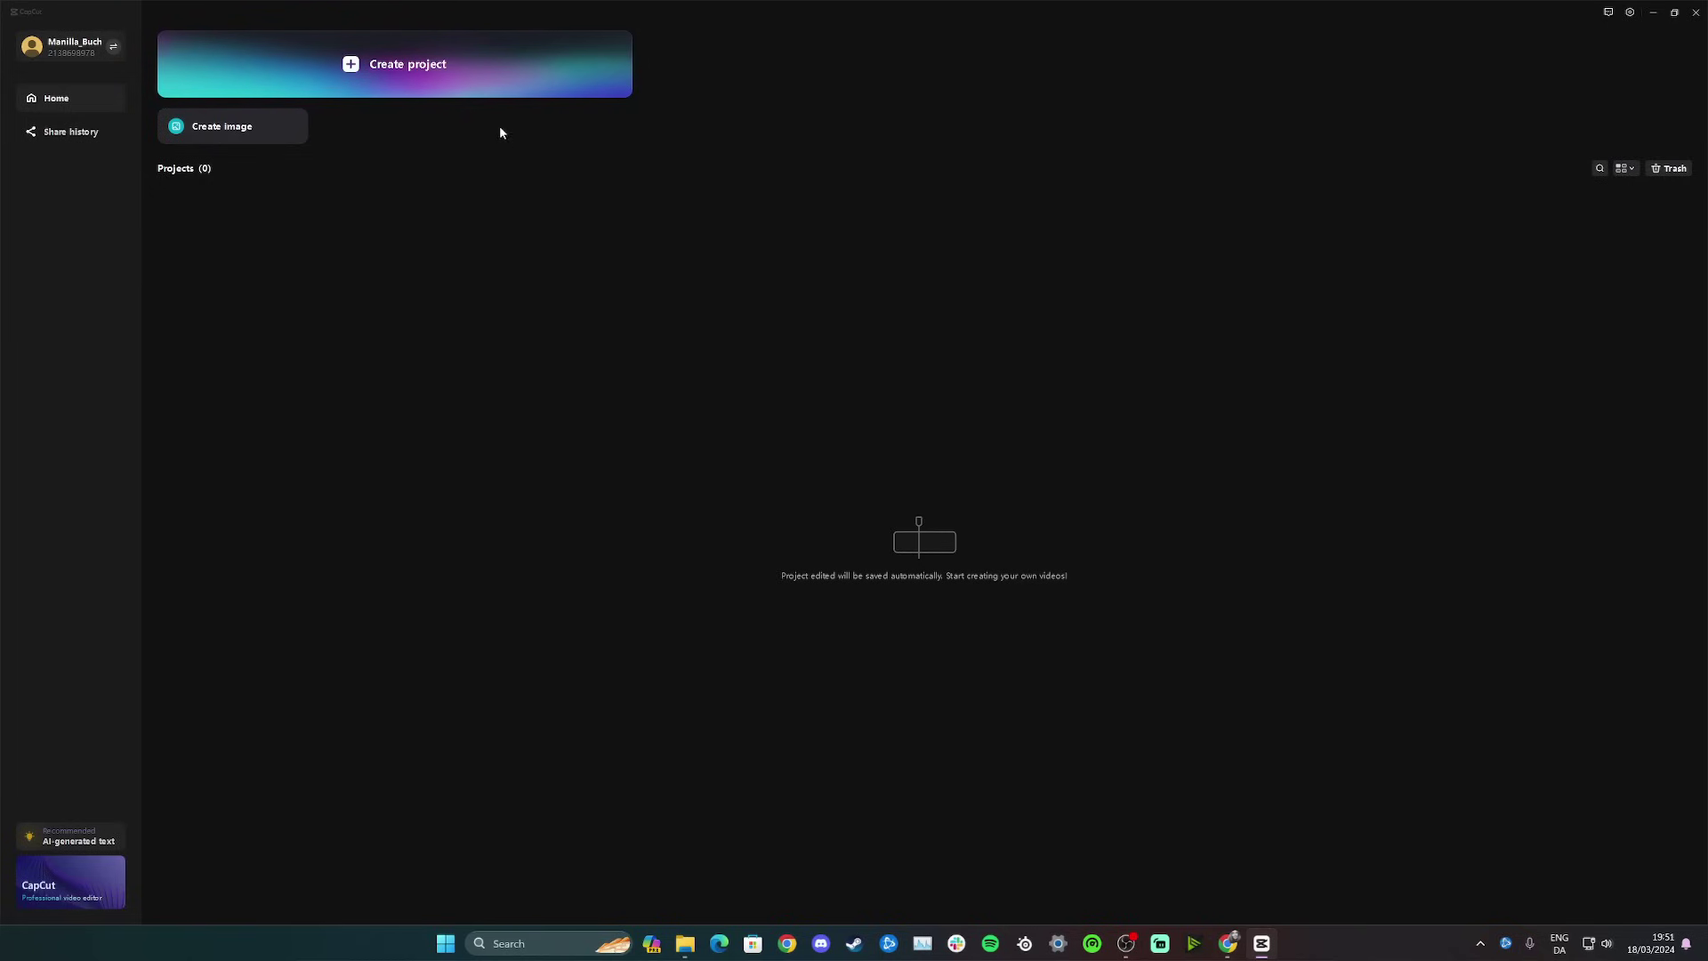
Step: Create a new project, try to export its empty timeline, and close it
{"action": "left_click", "coordinate": [381, 66]}
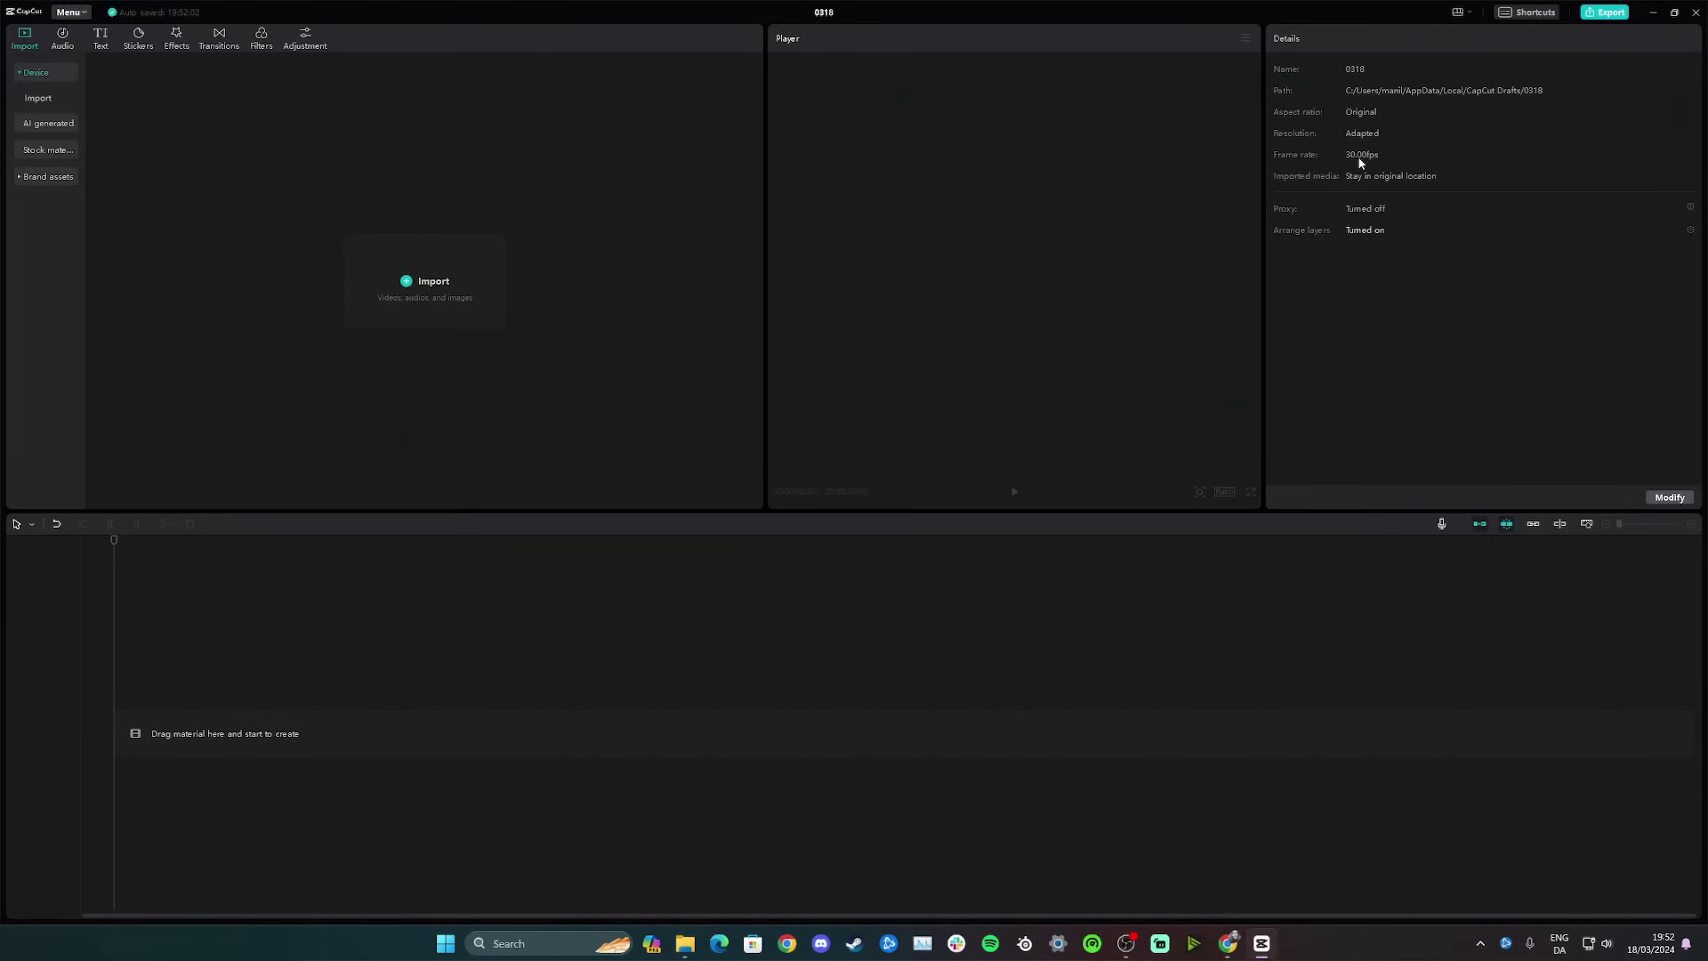
{"action": "left_click", "coordinate": [1597, 14]}
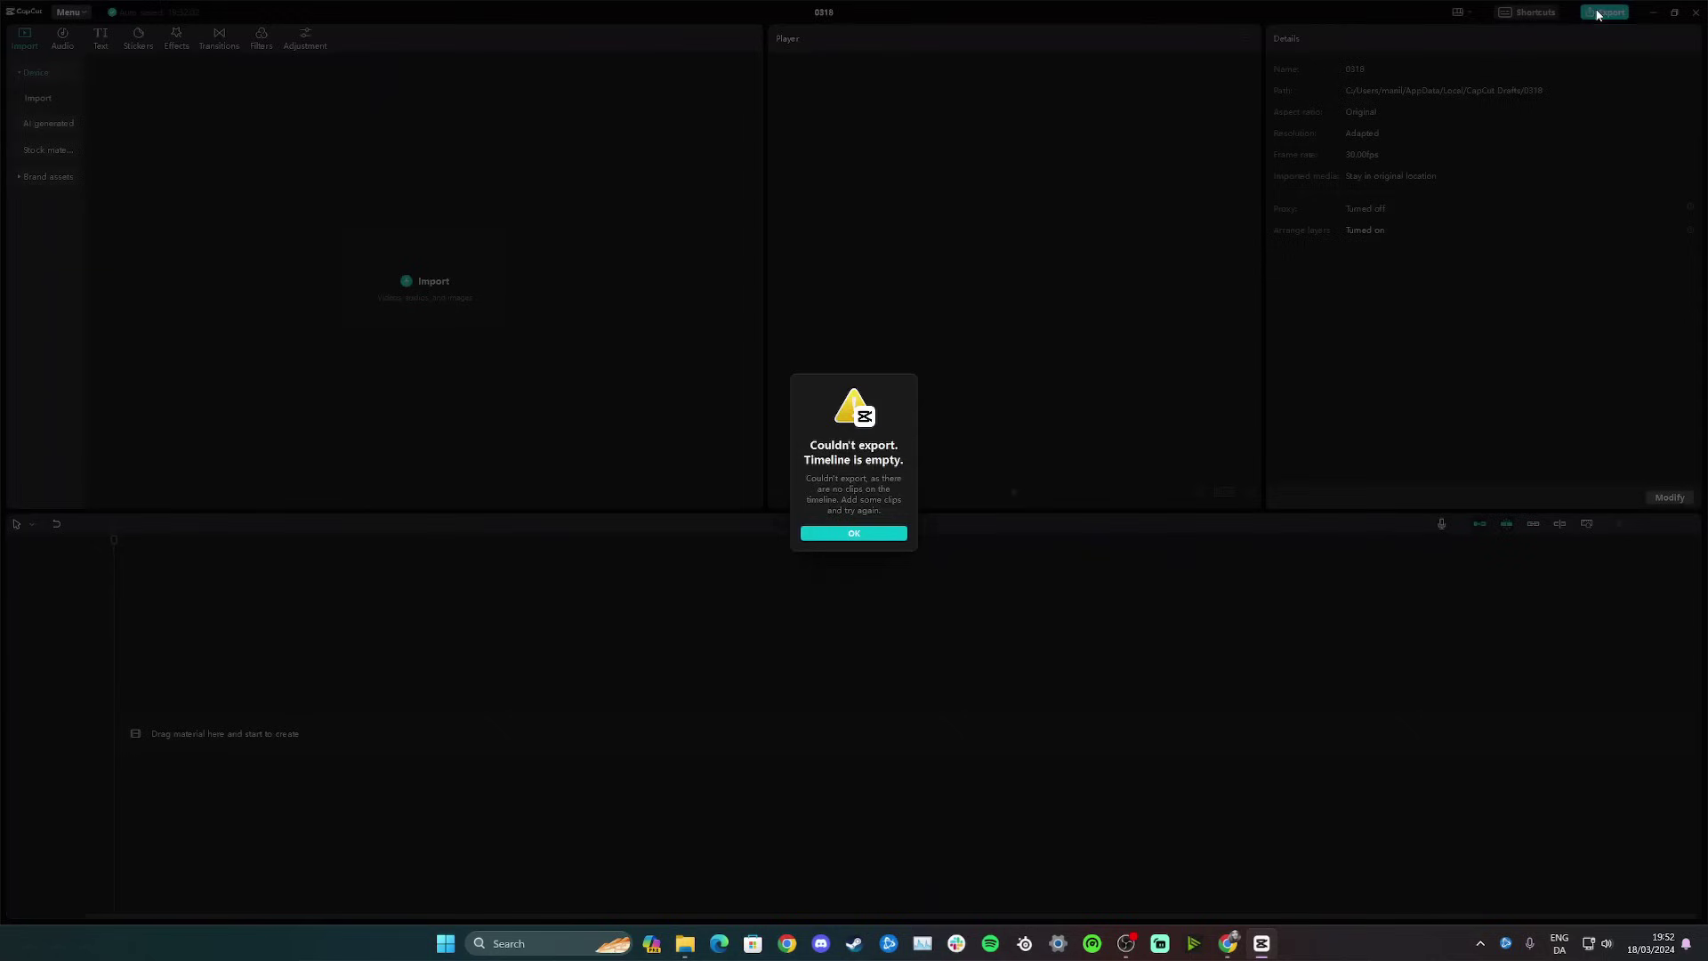
{"action": "left_click", "coordinate": [849, 534]}
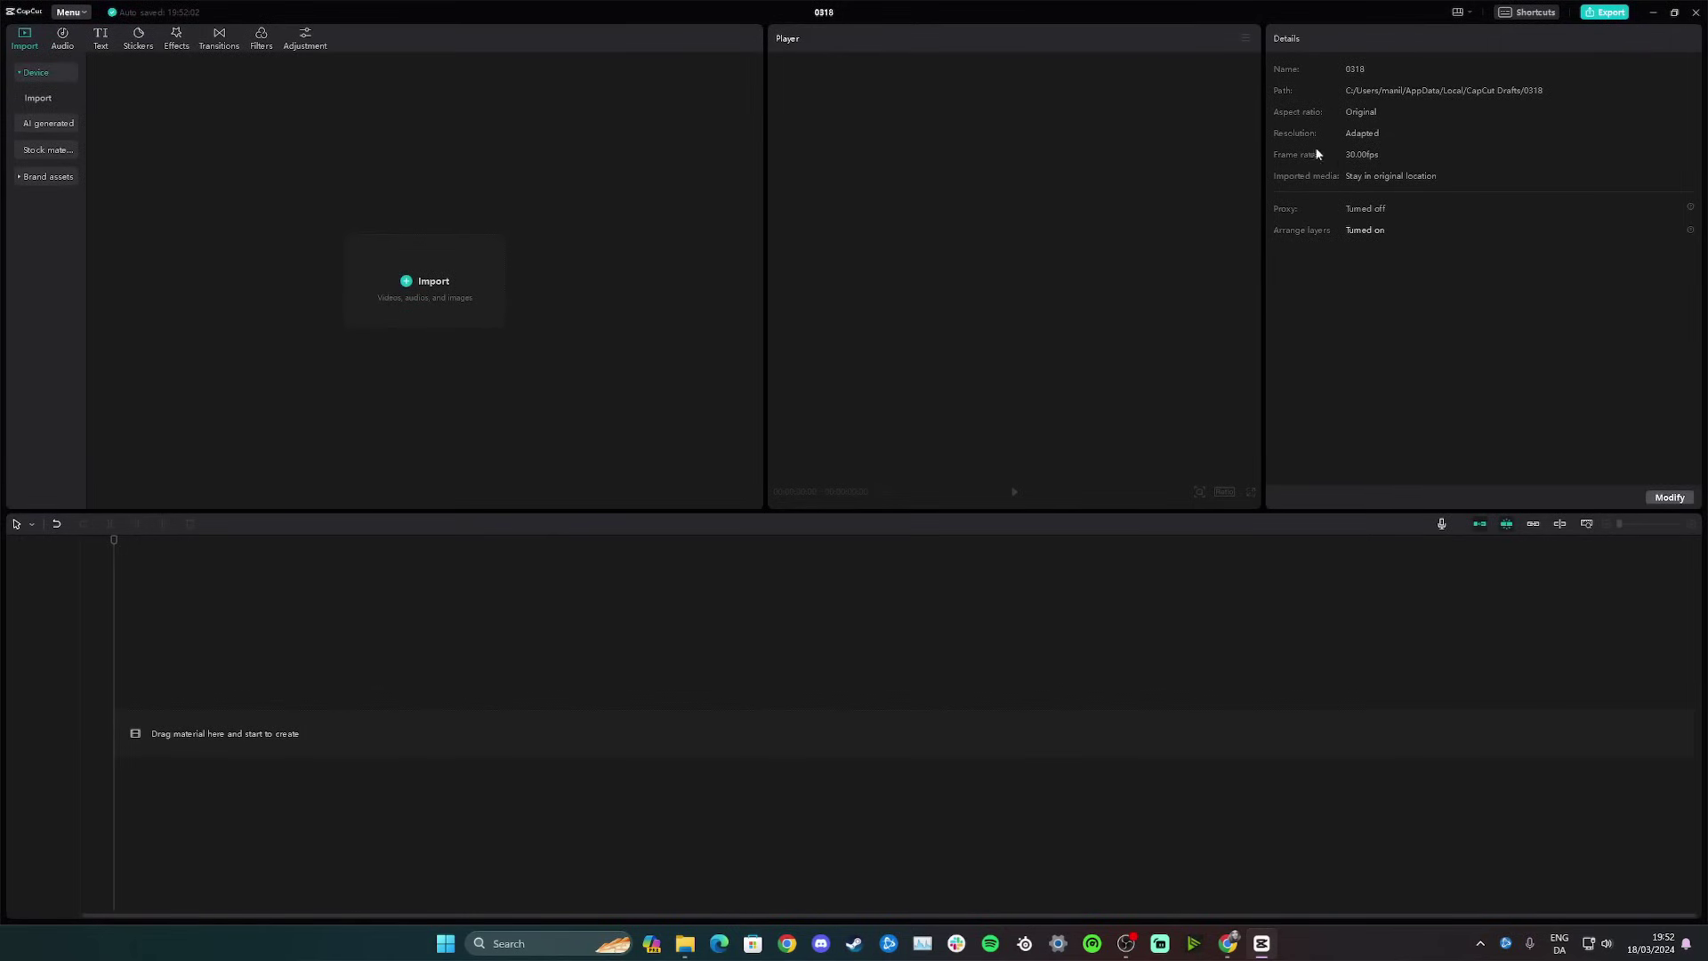
{"action": "left_click", "coordinate": [1696, 12]}
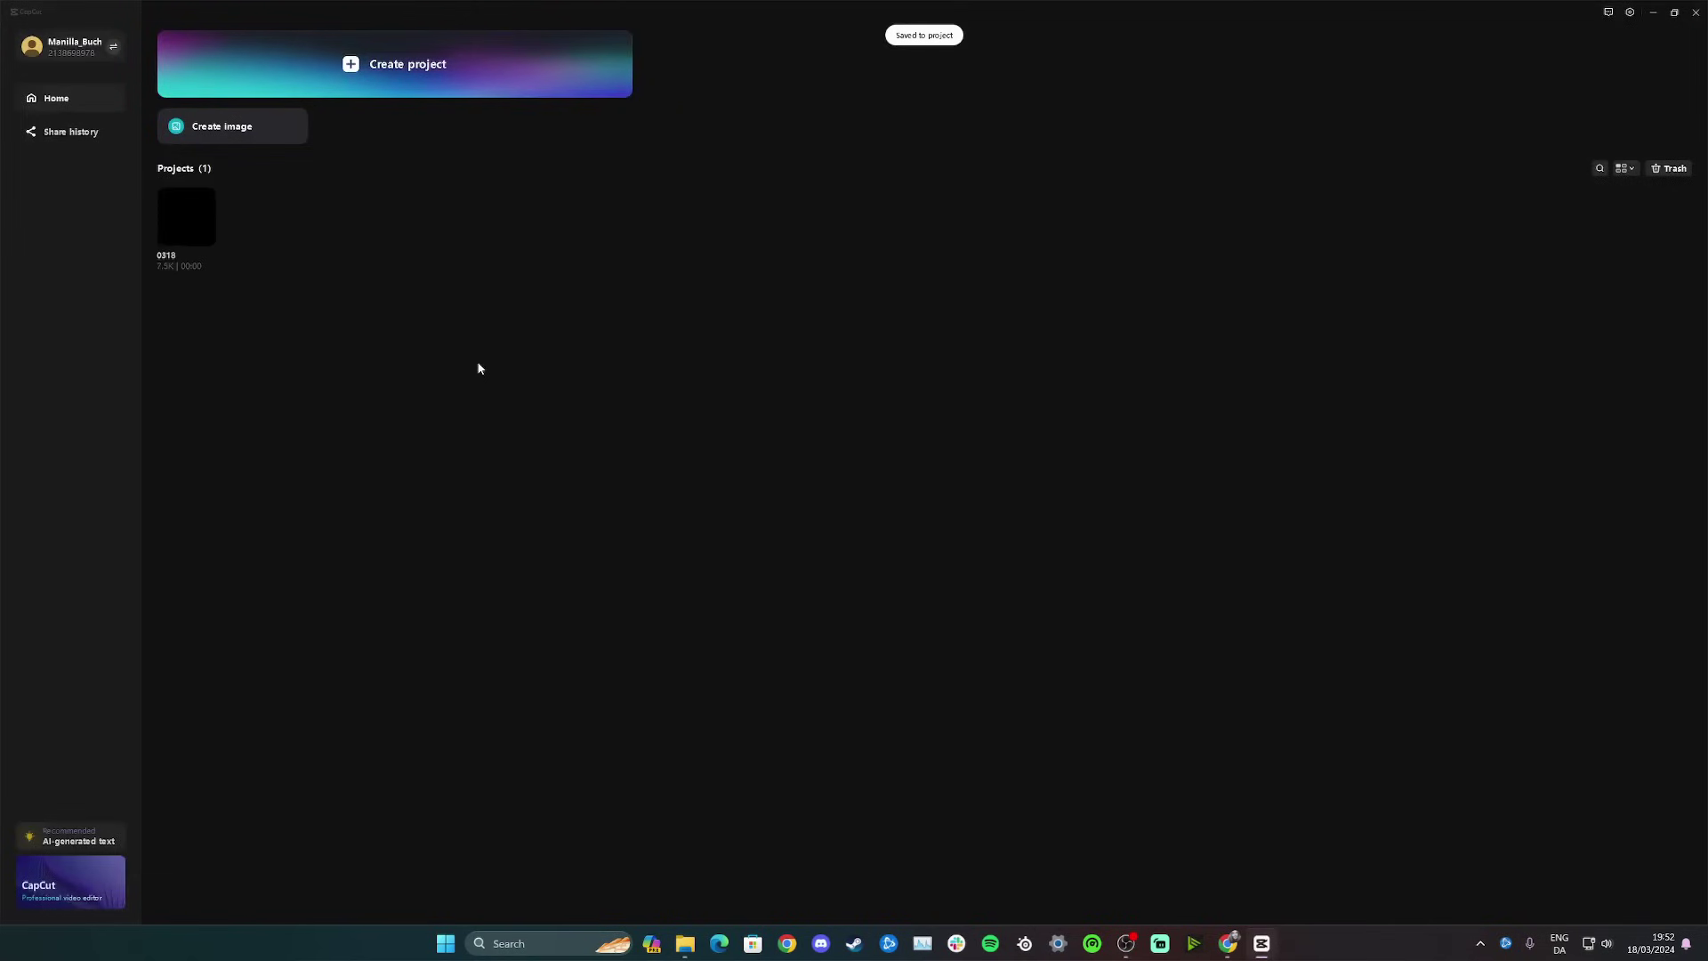
Step: Set the default frame rate to 60.00 fps in the application's edit settings, save, and create a new project
{"action": "left_click", "coordinate": [1631, 13]}
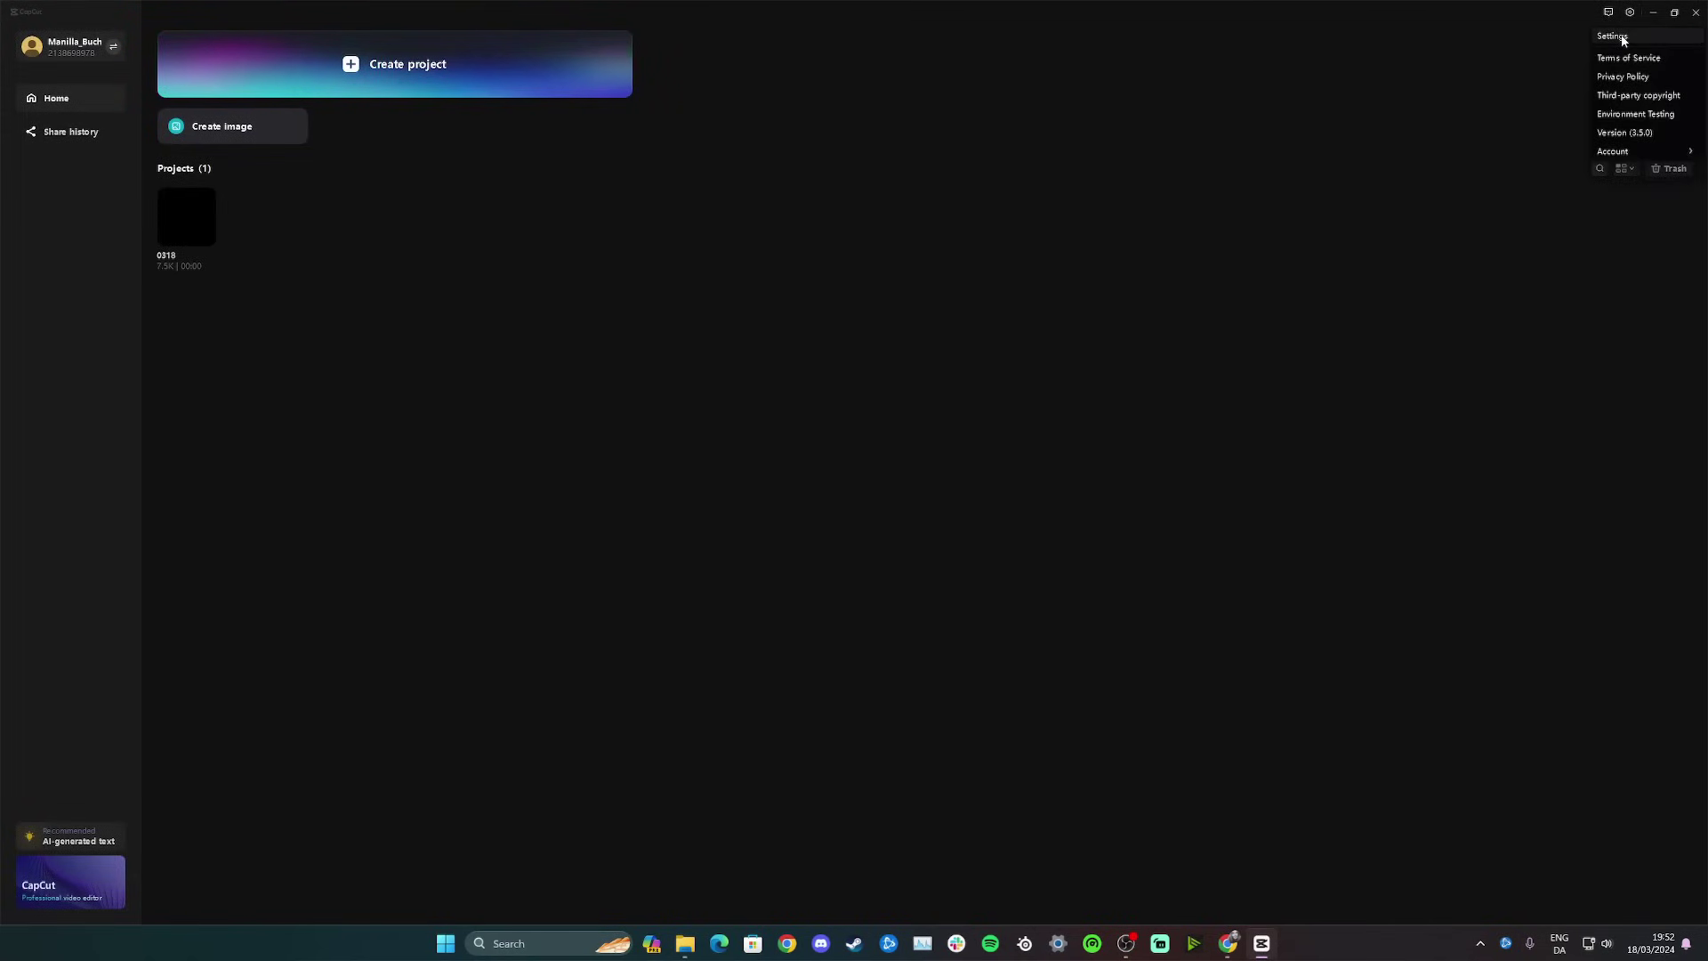
{"action": "left_click", "coordinate": [1620, 36]}
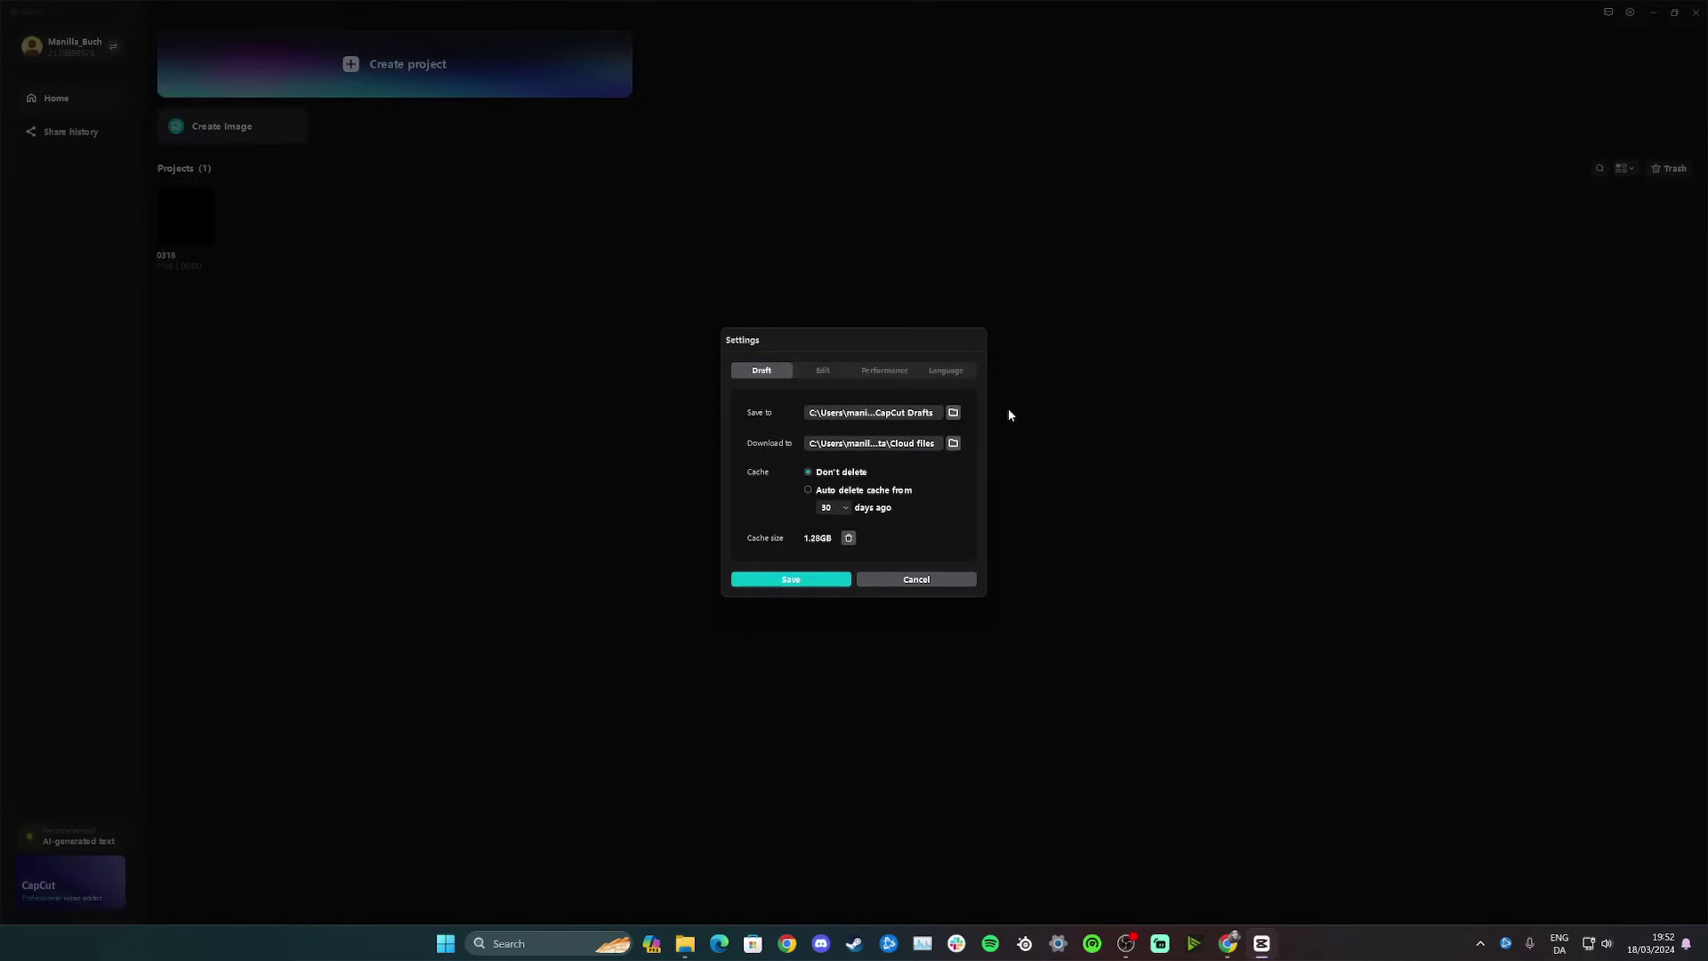
{"action": "left_click", "coordinate": [824, 370]}
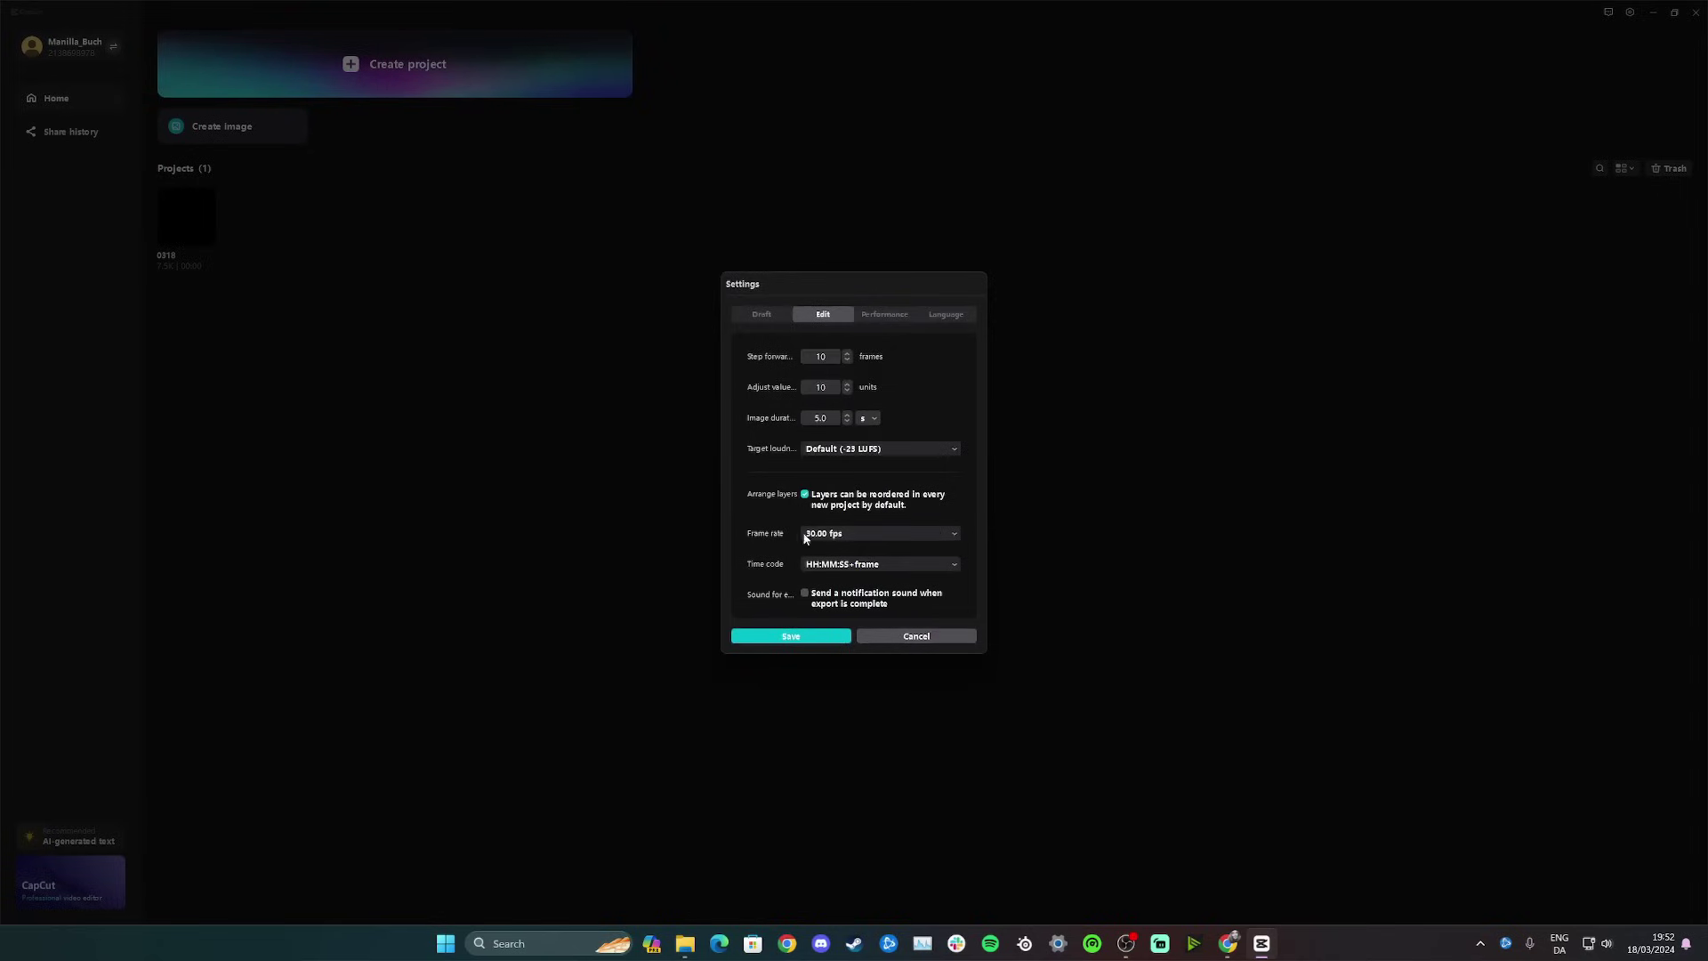
{"action": "left_click", "coordinate": [839, 535]}
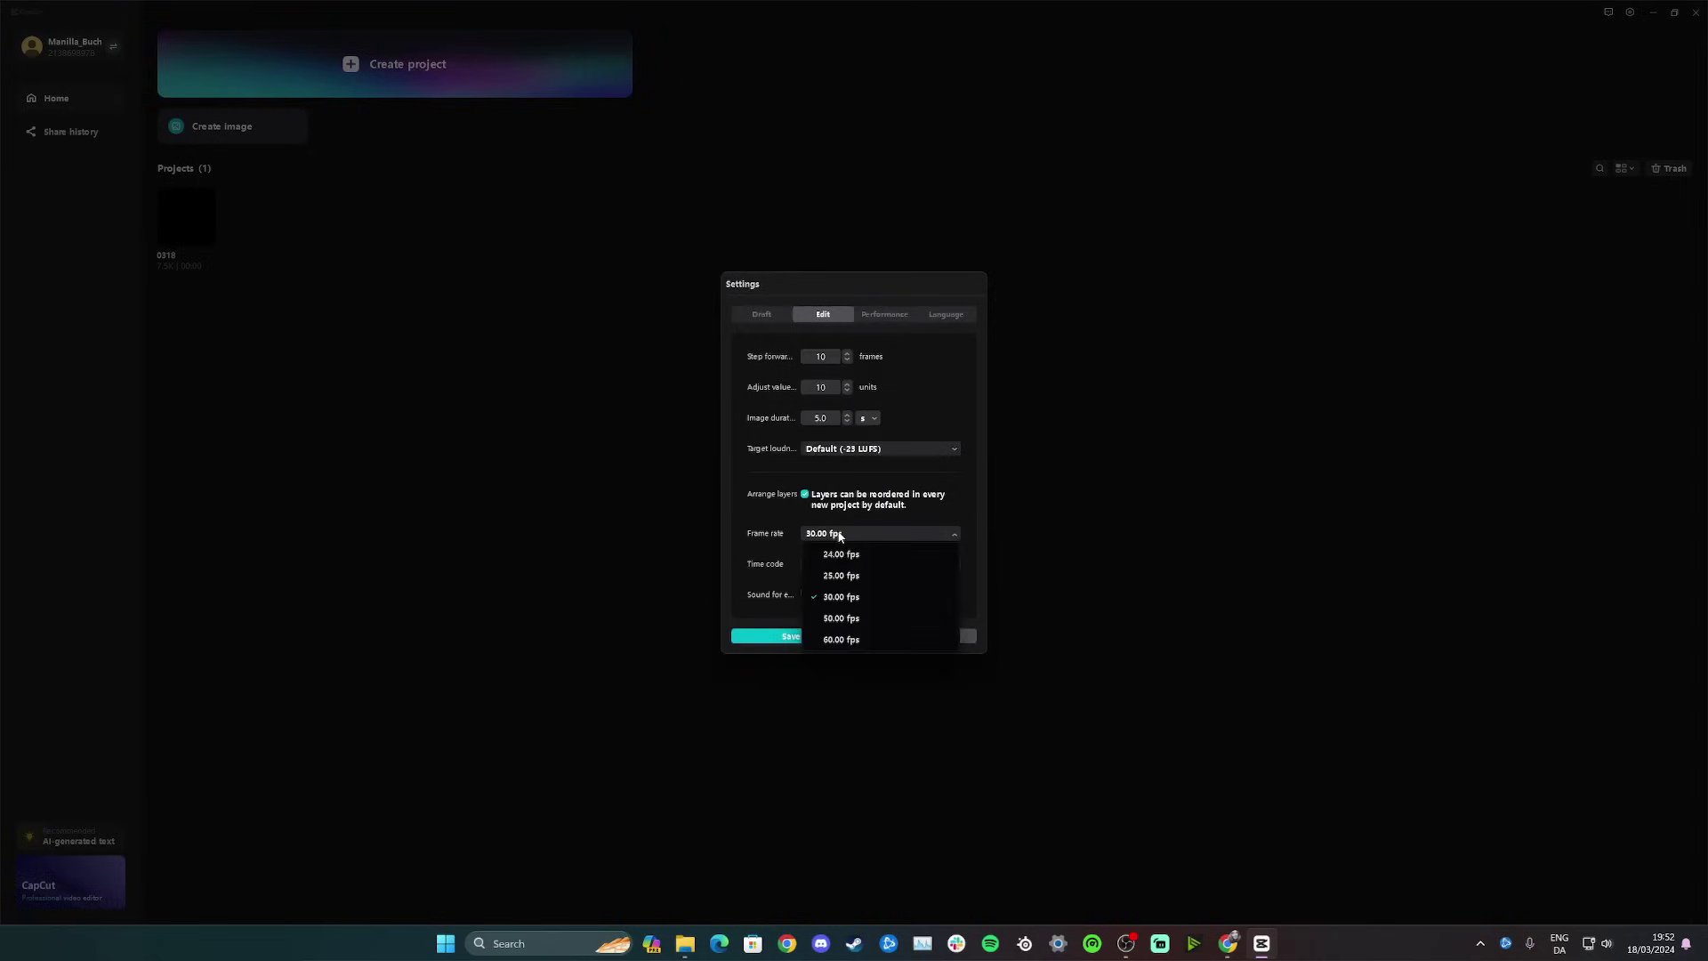
{"action": "left_click", "coordinate": [847, 644]}
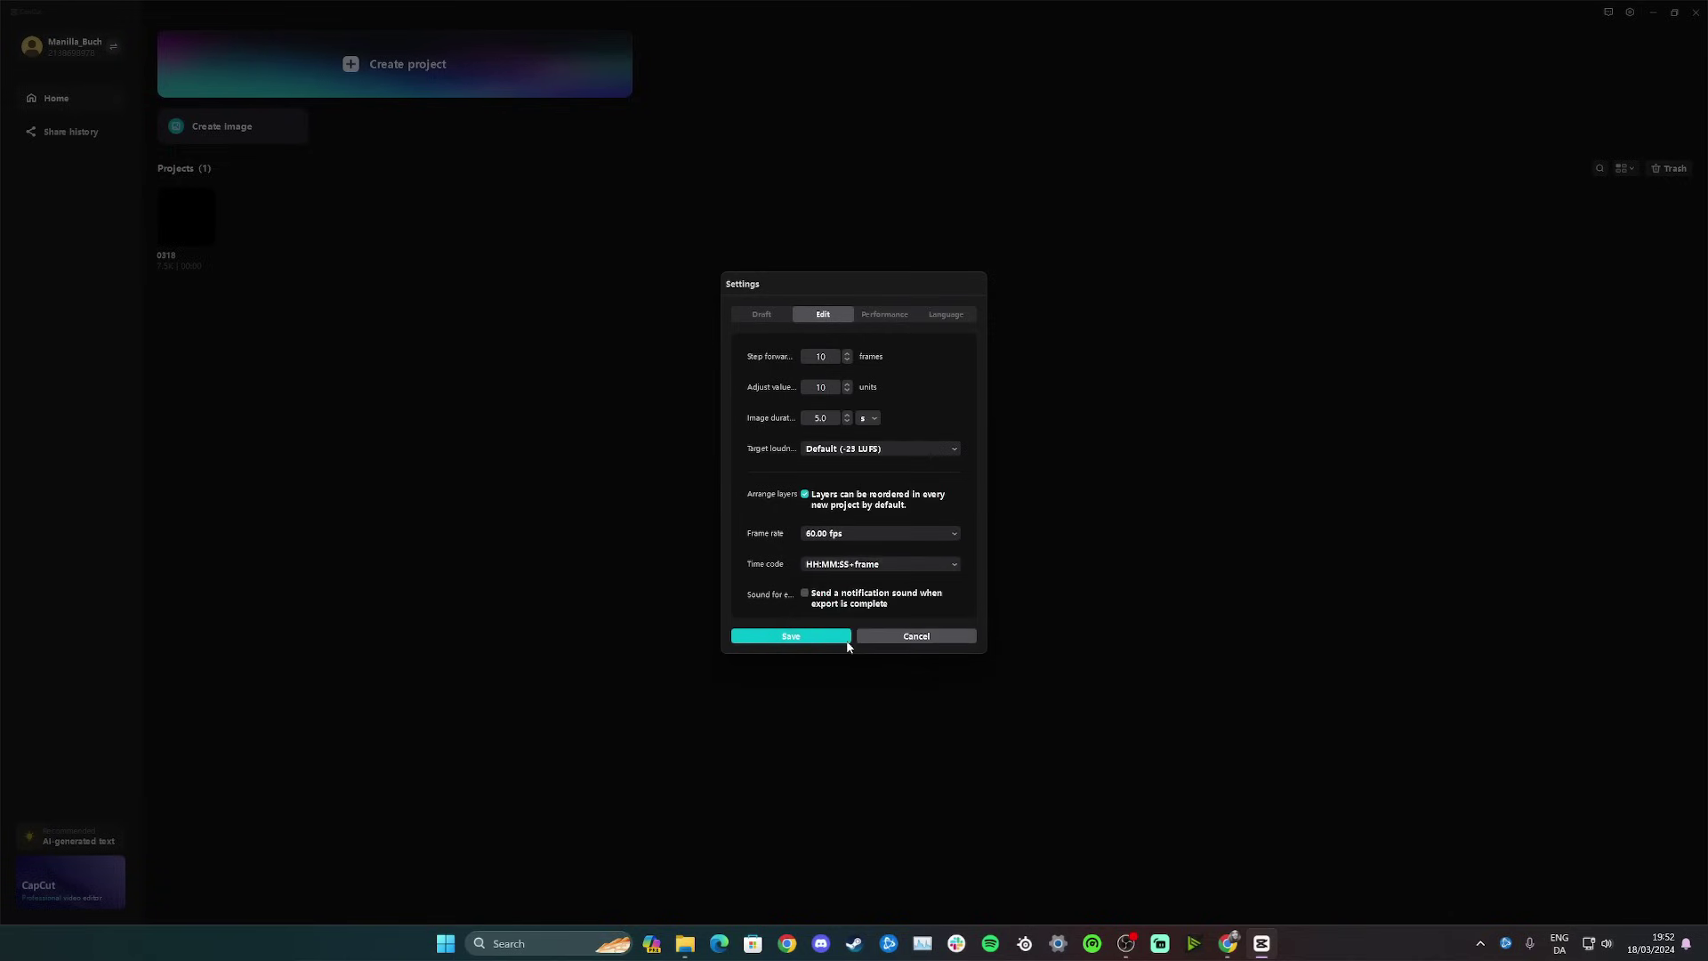
{"action": "left_click", "coordinate": [833, 533]}
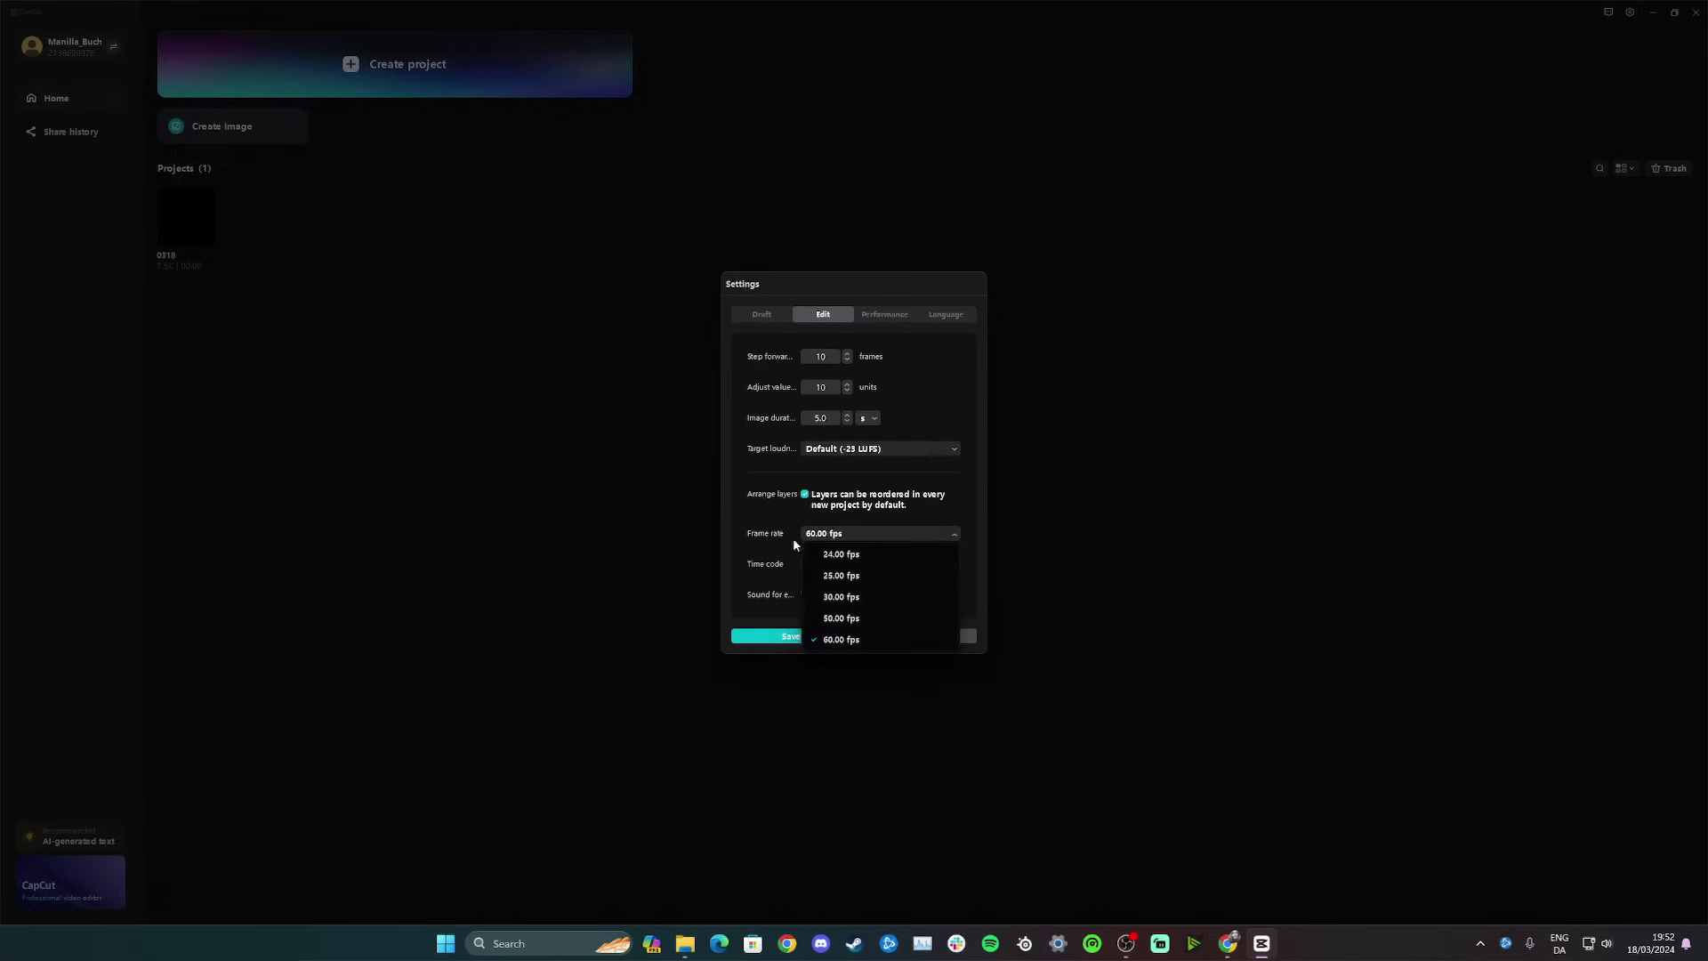
{"action": "left_click", "coordinate": [771, 542]}
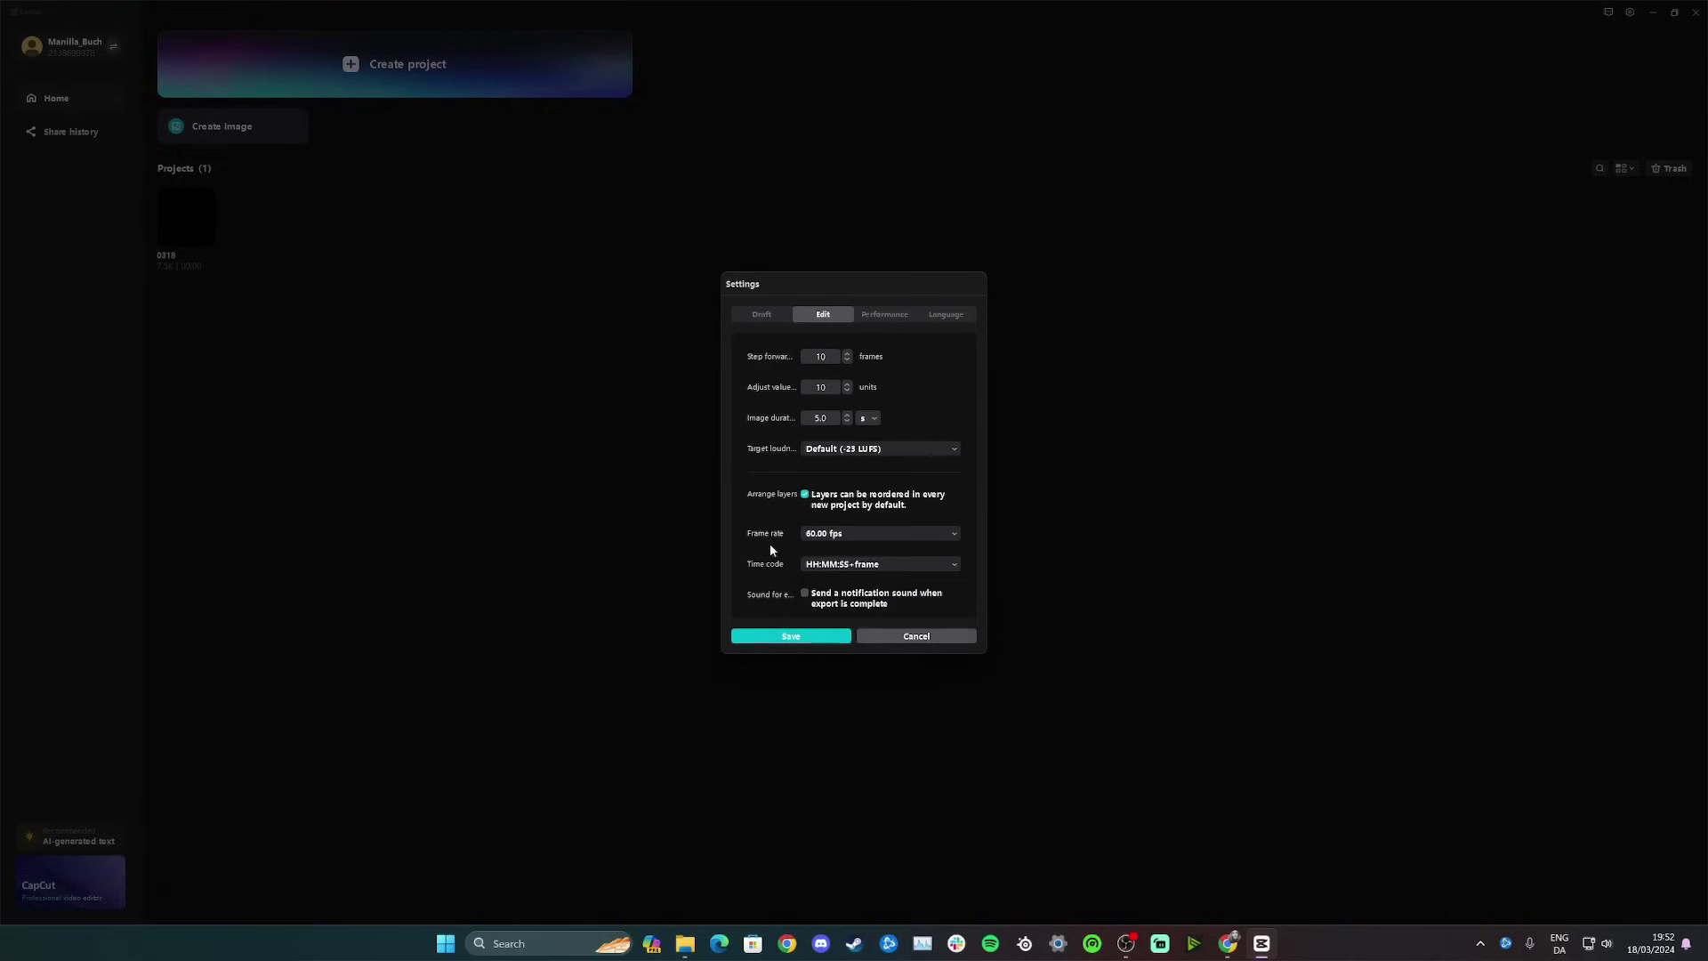
{"action": "left_click", "coordinate": [811, 637]}
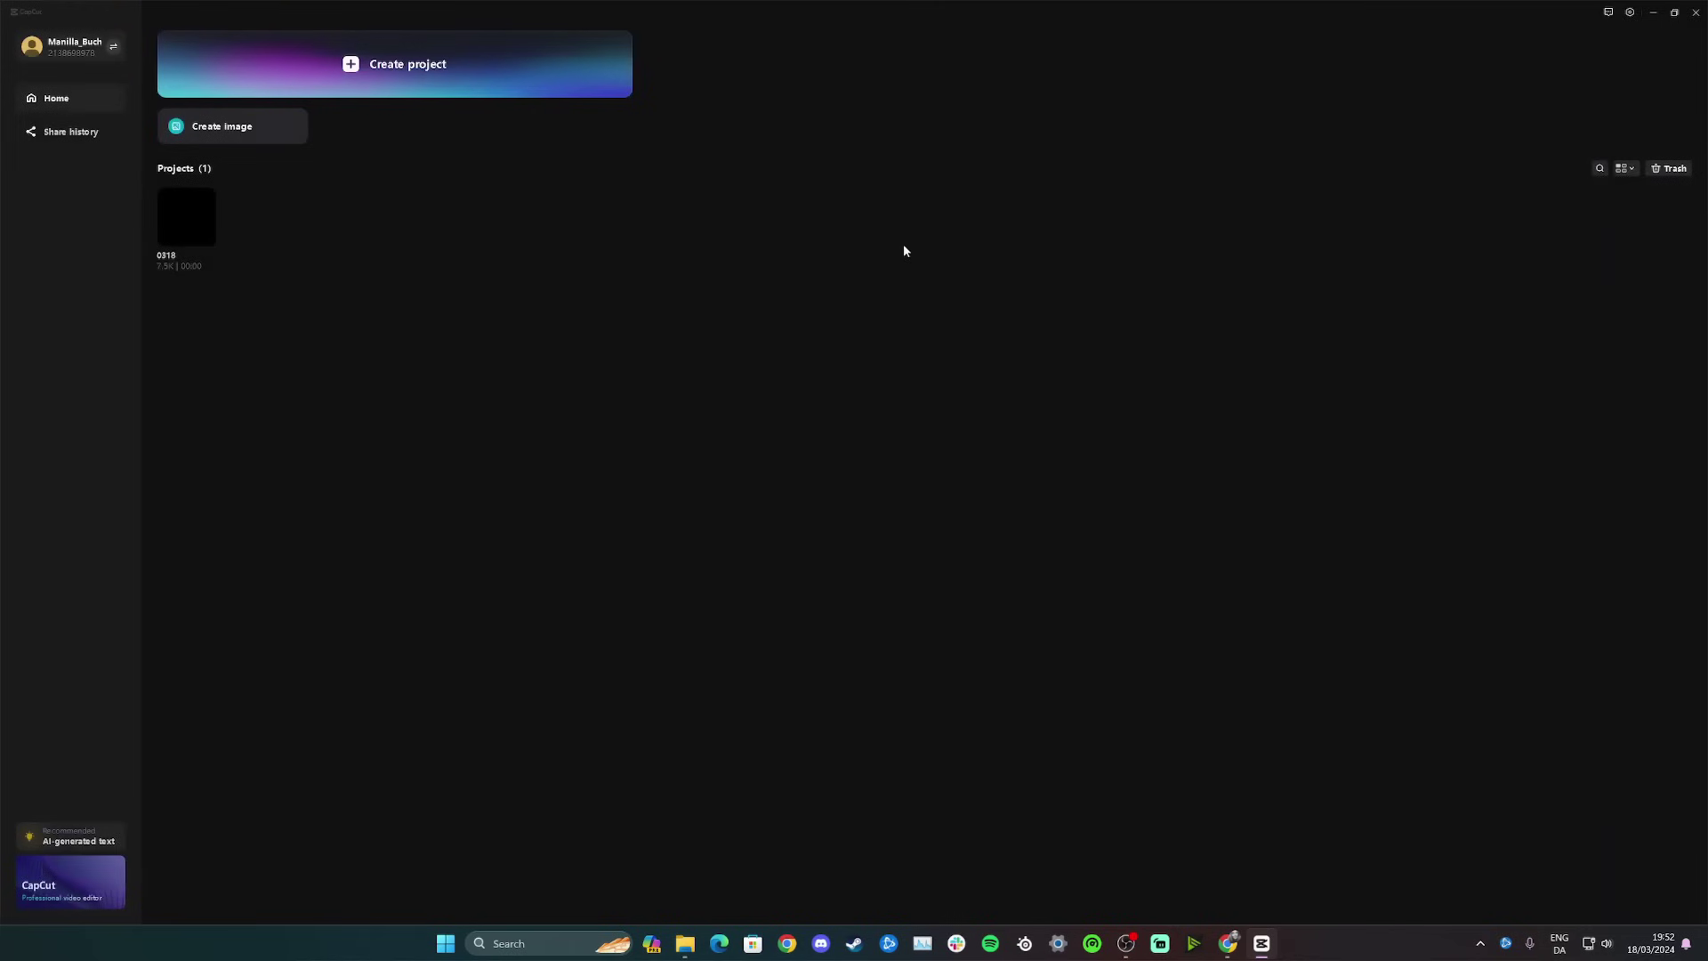
{"action": "left_click", "coordinate": [388, 61]}
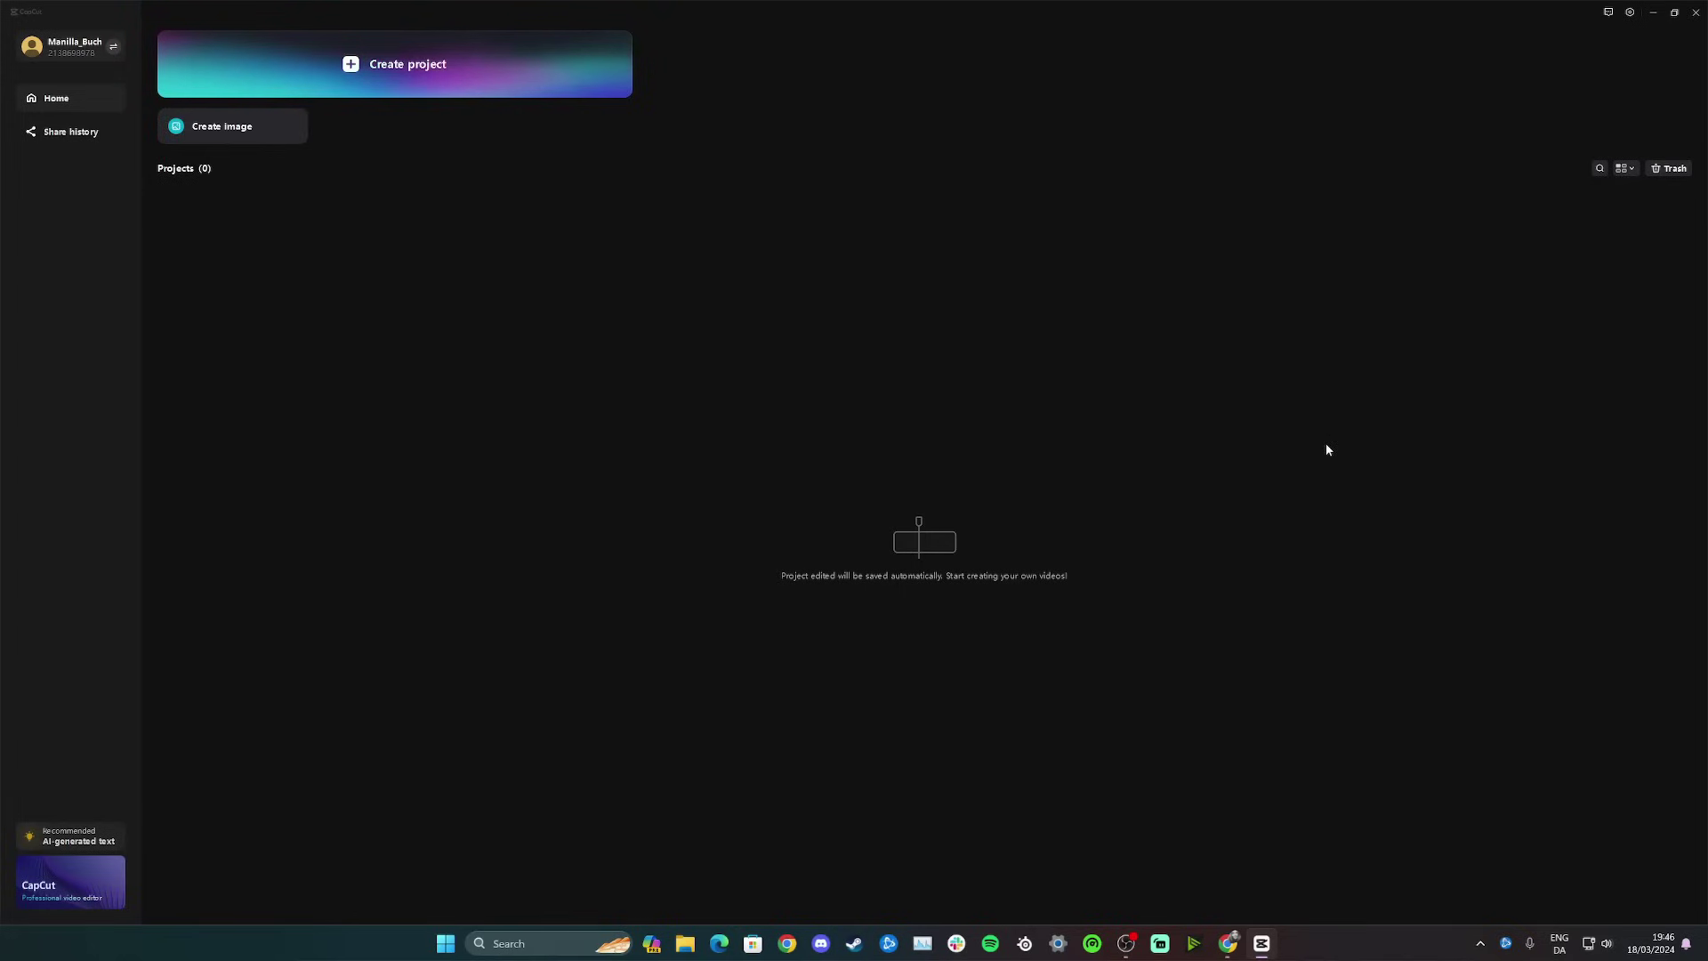
Step: Open the project trash, look through the recently moved projects, and close it
{"action": "left_click", "coordinate": [1673, 169]}
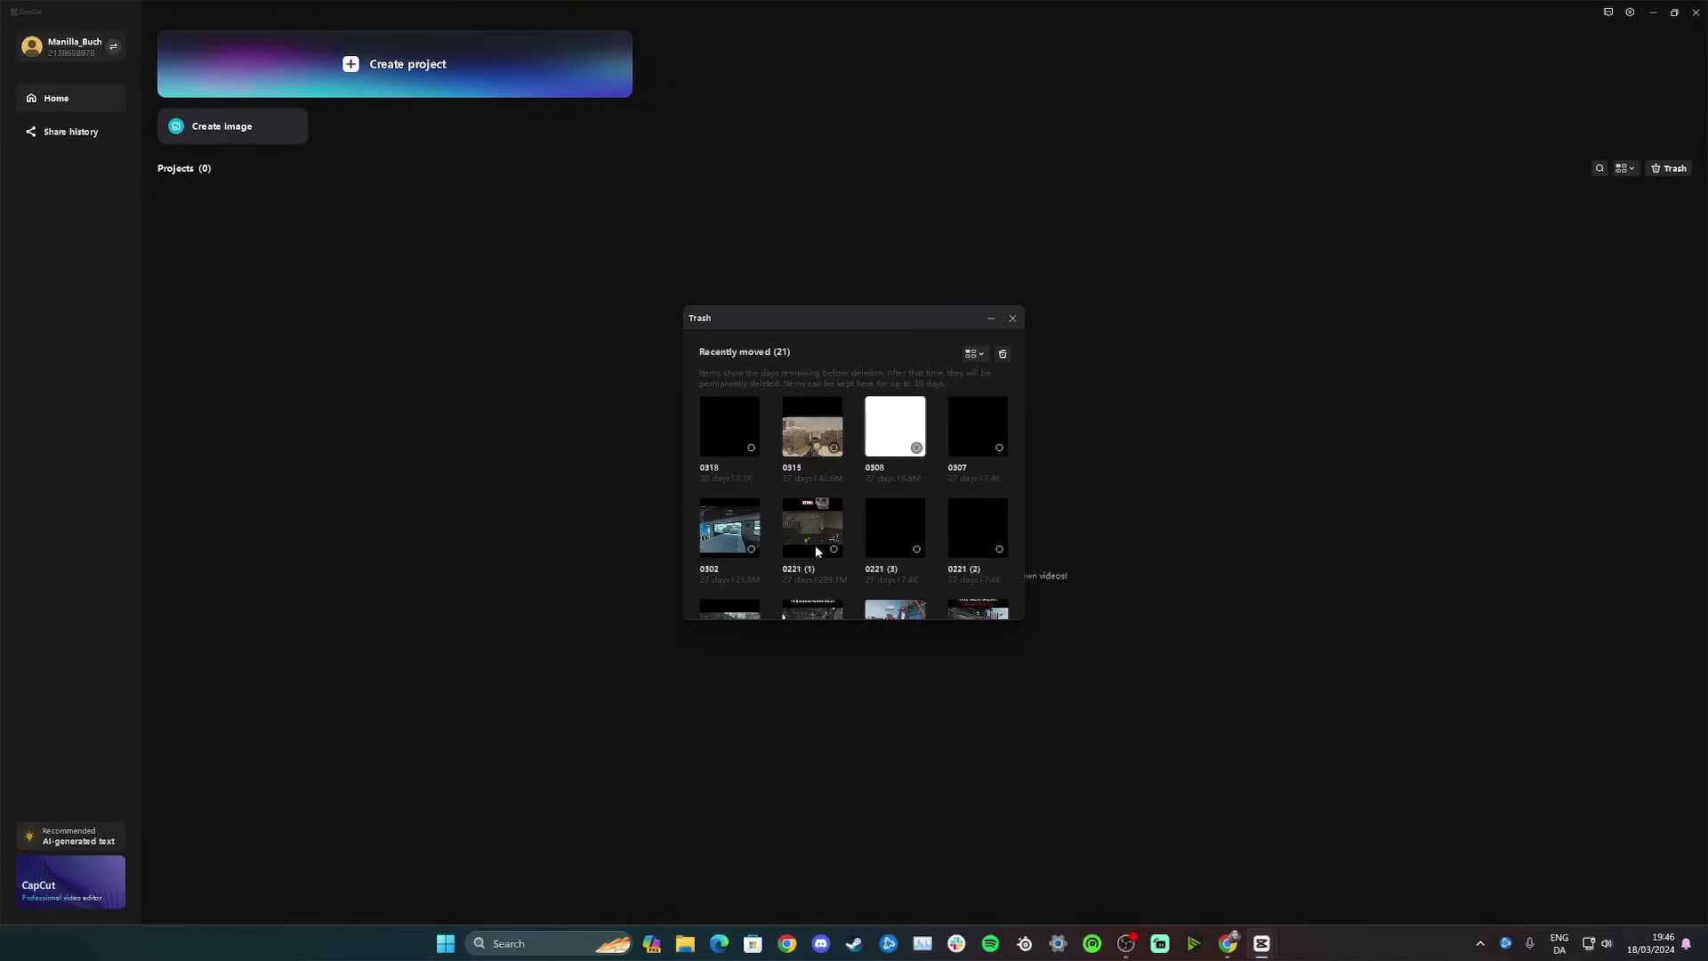
{"action": "scroll", "coordinate": [929, 472], "scroll_direction": "down", "scroll_amount": 5}
{"action": "scroll", "coordinate": [922, 493], "scroll_direction": "up", "scroll_amount": 5}
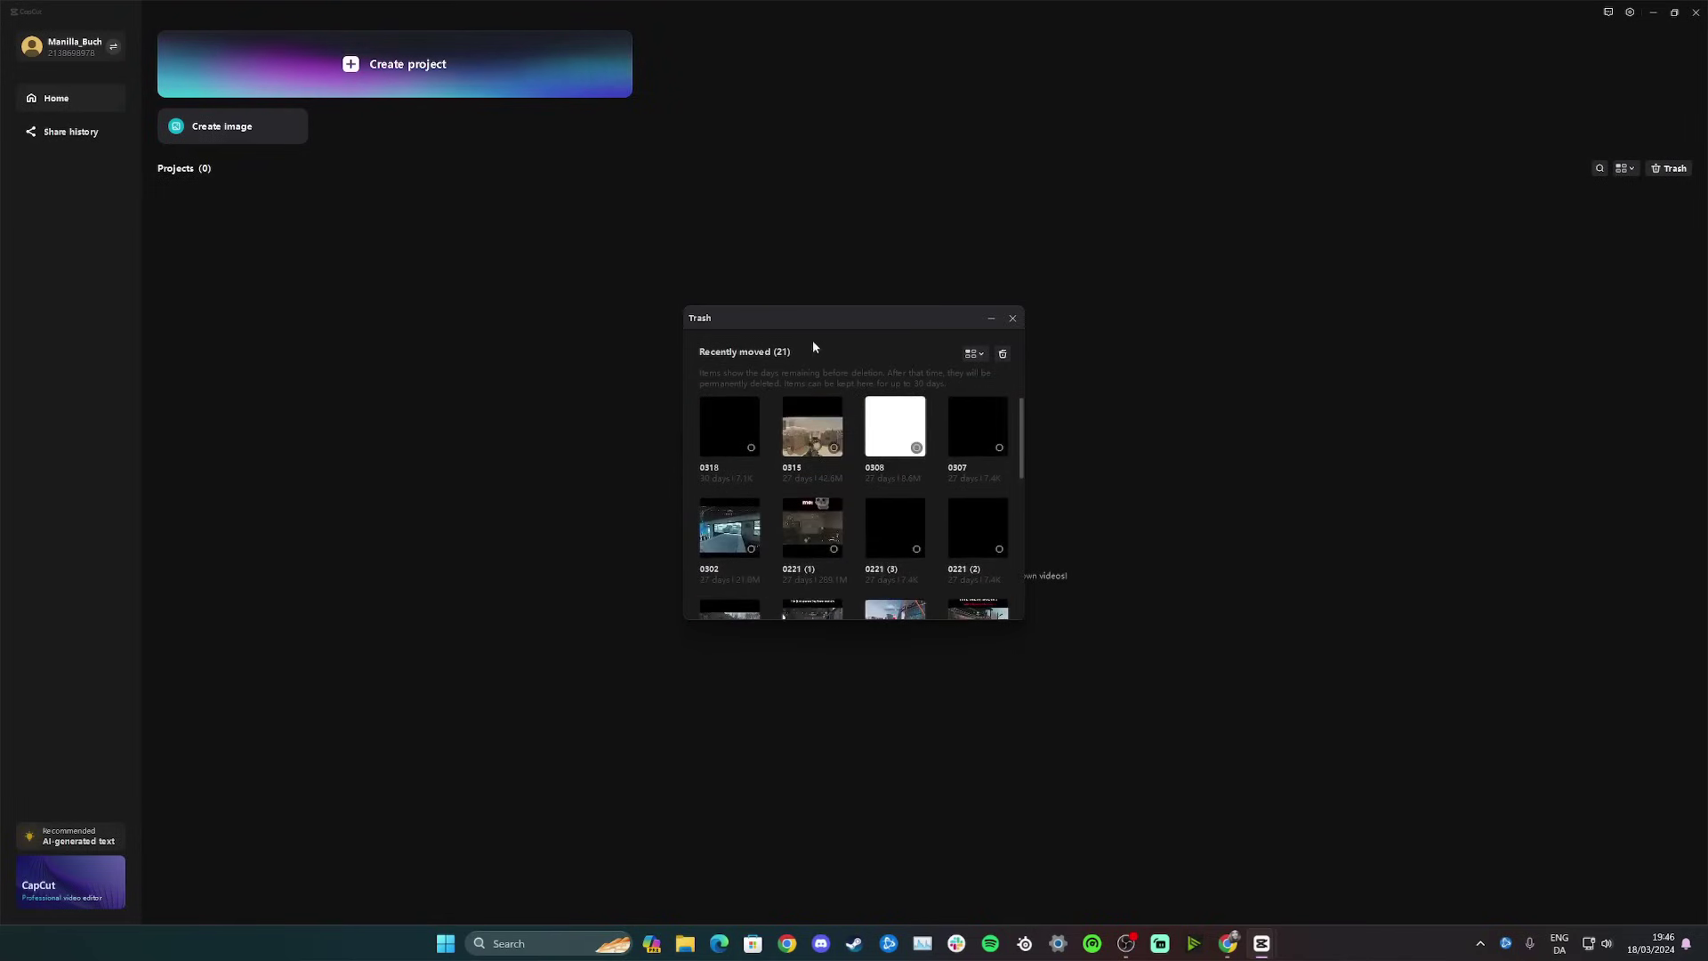
{"action": "left_click", "coordinate": [1012, 319]}
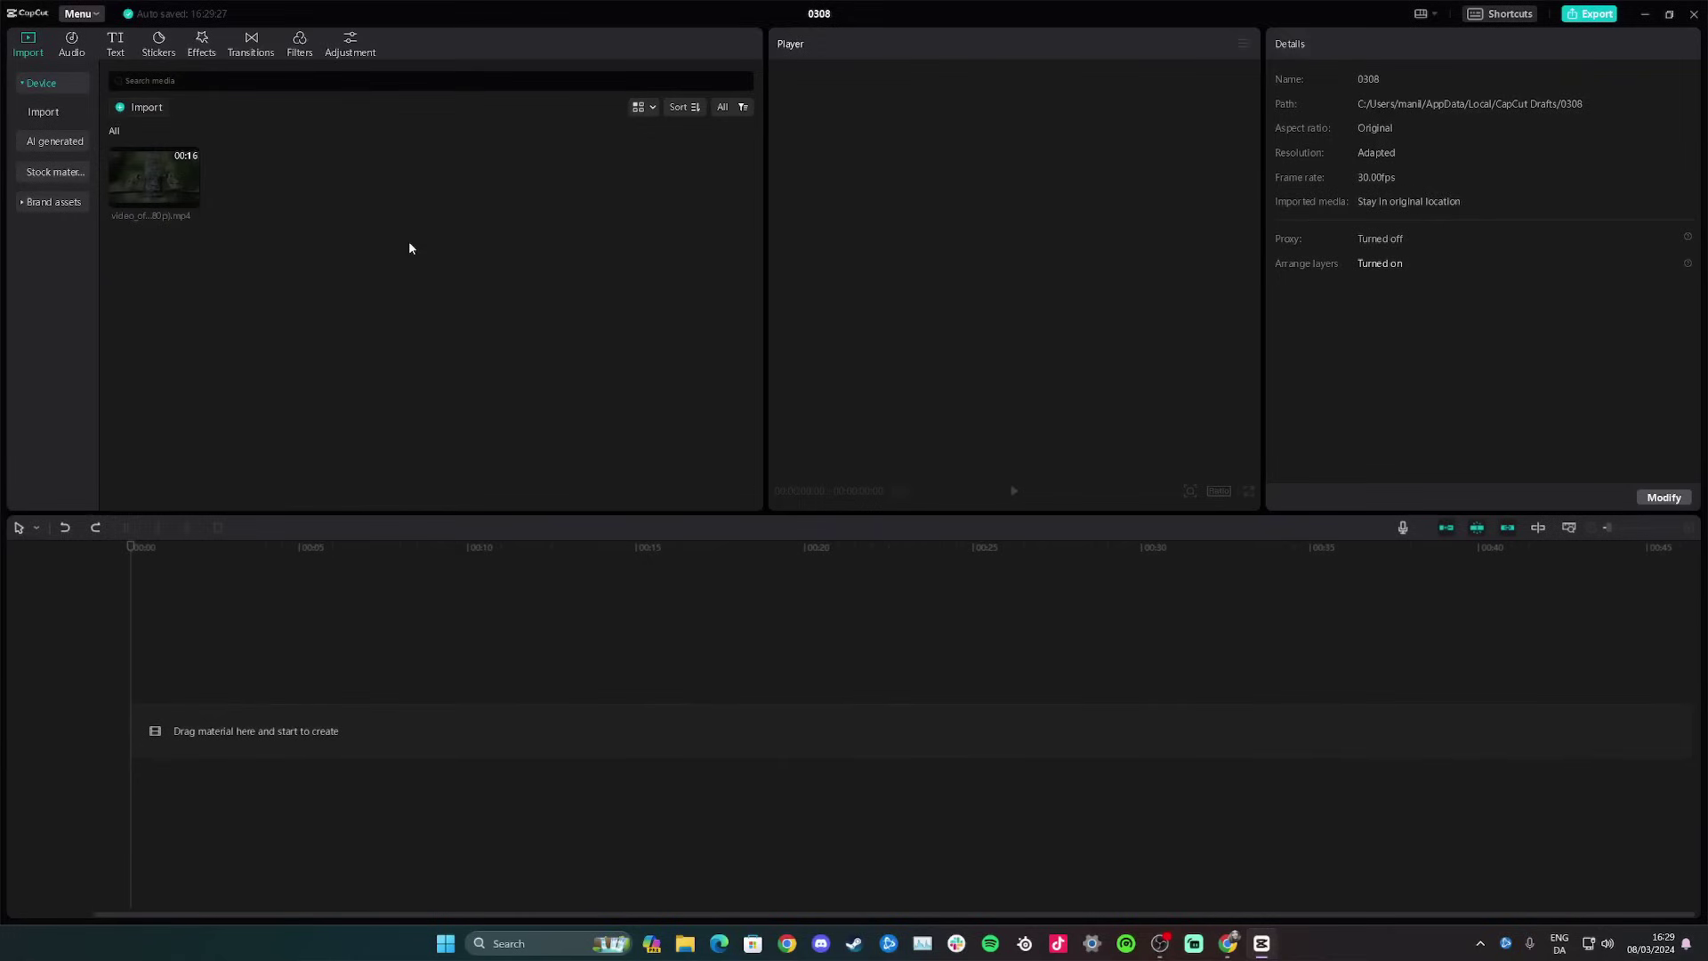
Step: Add the goldfinch video to the timeline and extract its audio to a separate track
{"action": "left_click", "coordinate": [189, 198]}
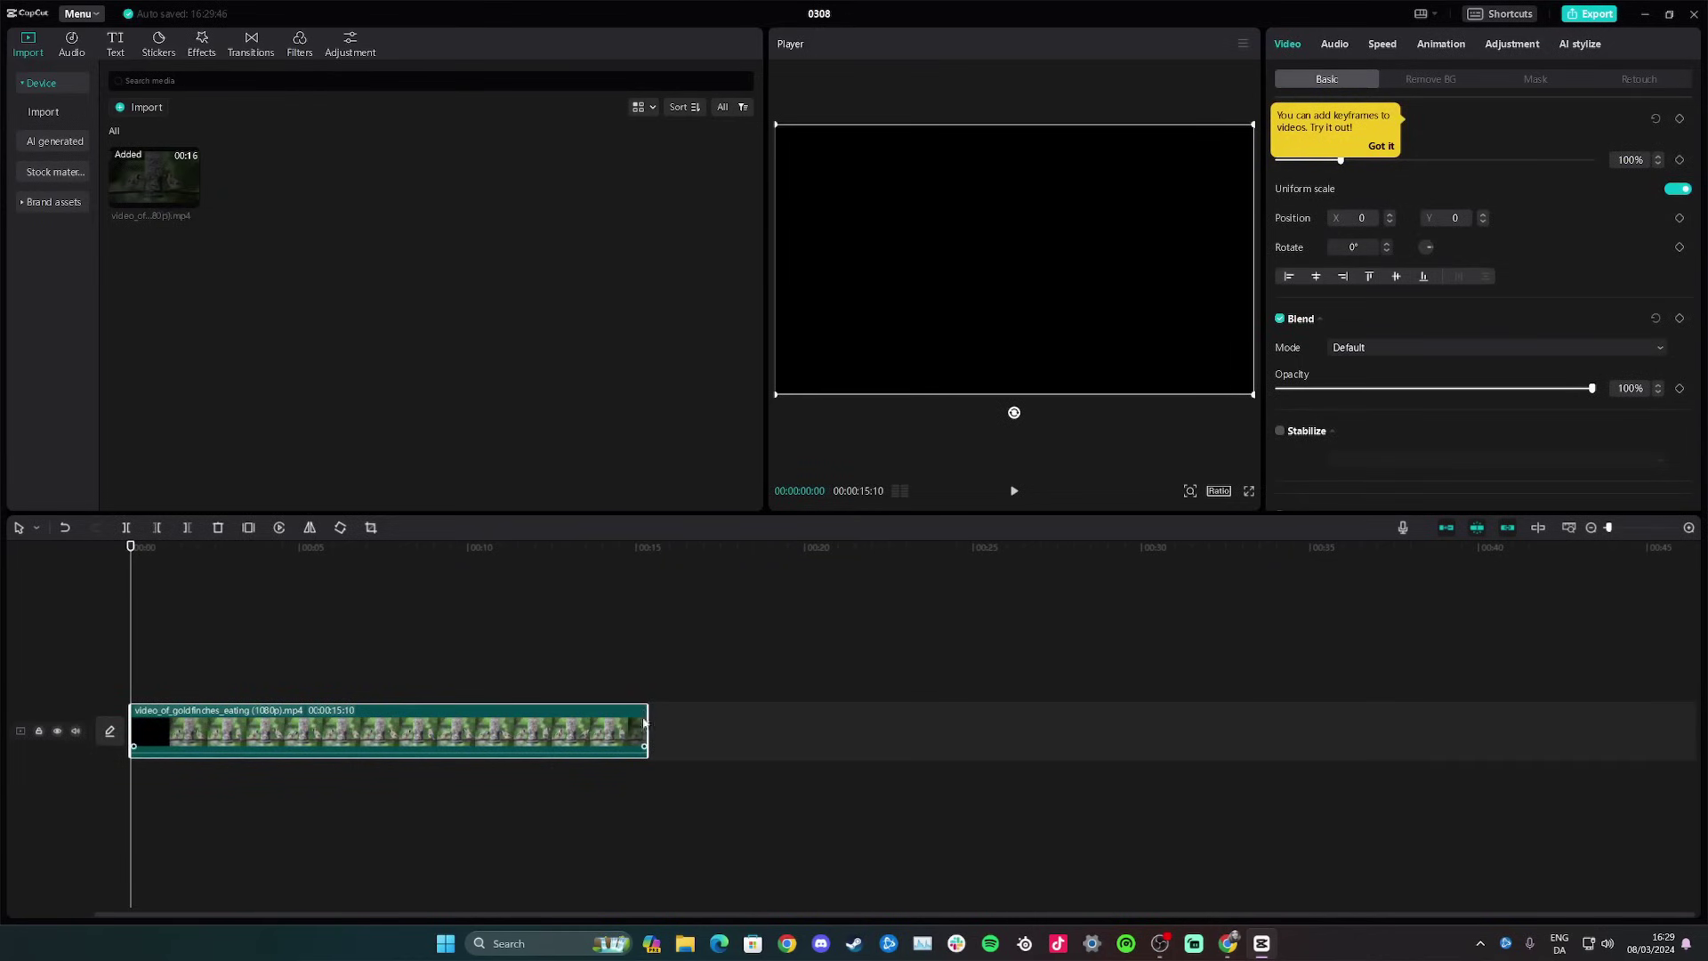
{"action": "right_click", "coordinate": [290, 729]}
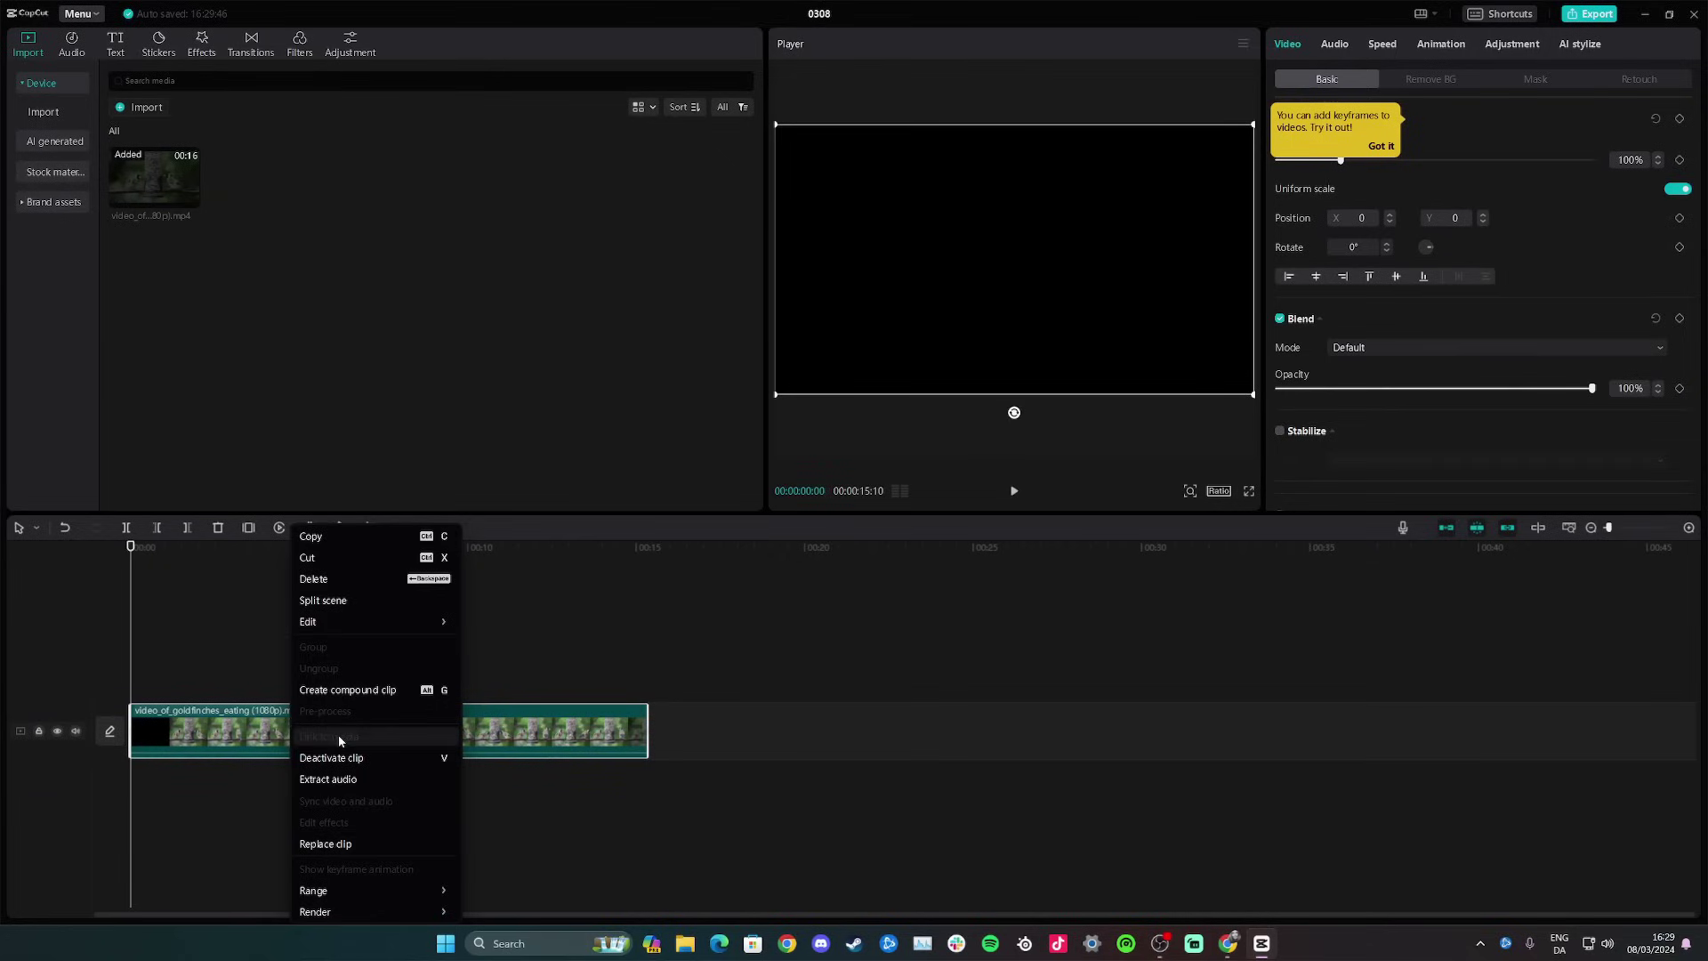
{"action": "left_click", "coordinate": [360, 778]}
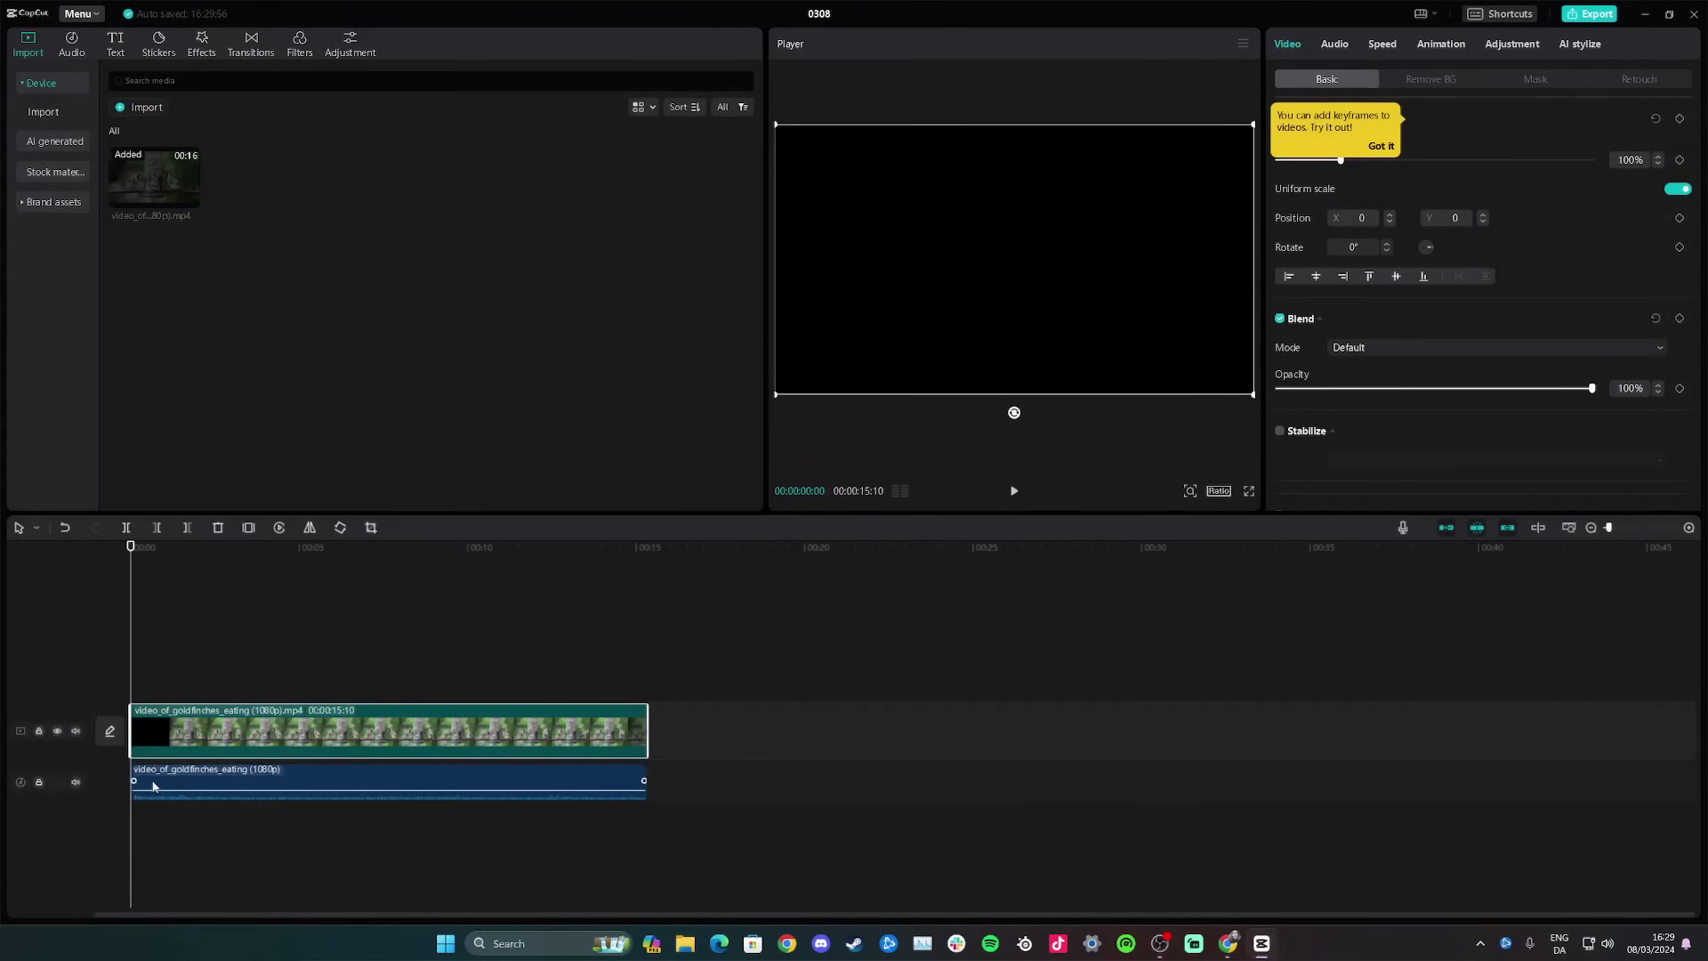
{"action": "left_click", "coordinate": [223, 657]}
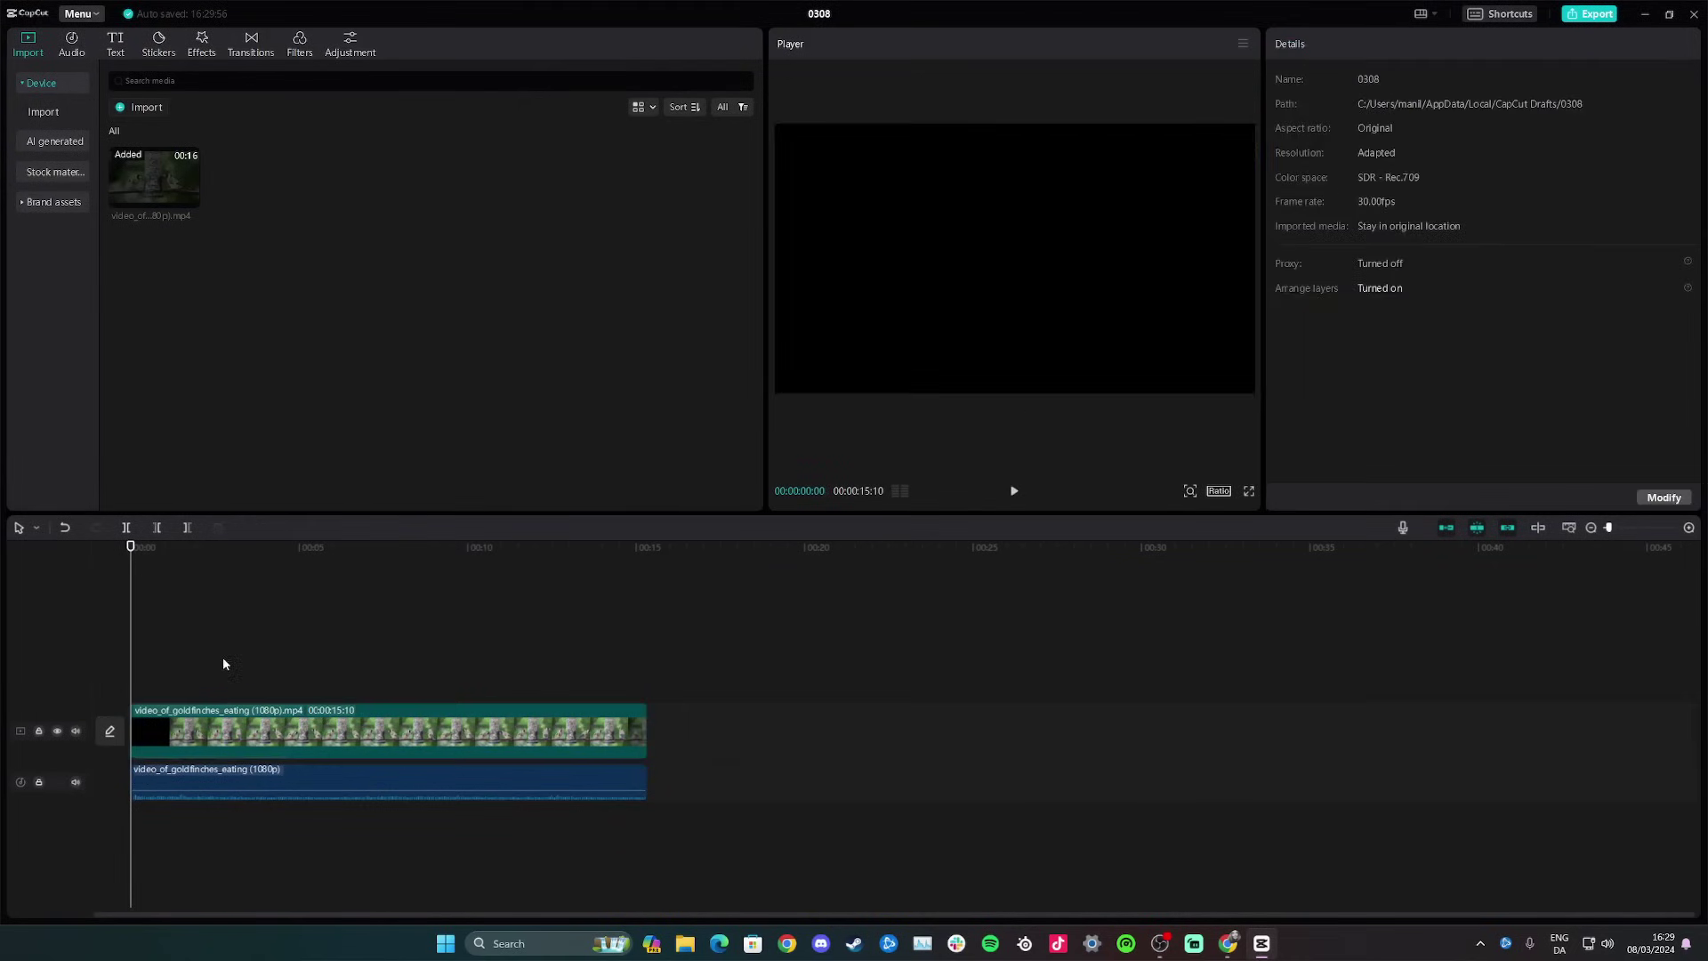
{"action": "left_click", "coordinate": [252, 776]}
{"action": "left_click_drag", "start_coordinate": [221, 667], "coordinate": [126, 650]}
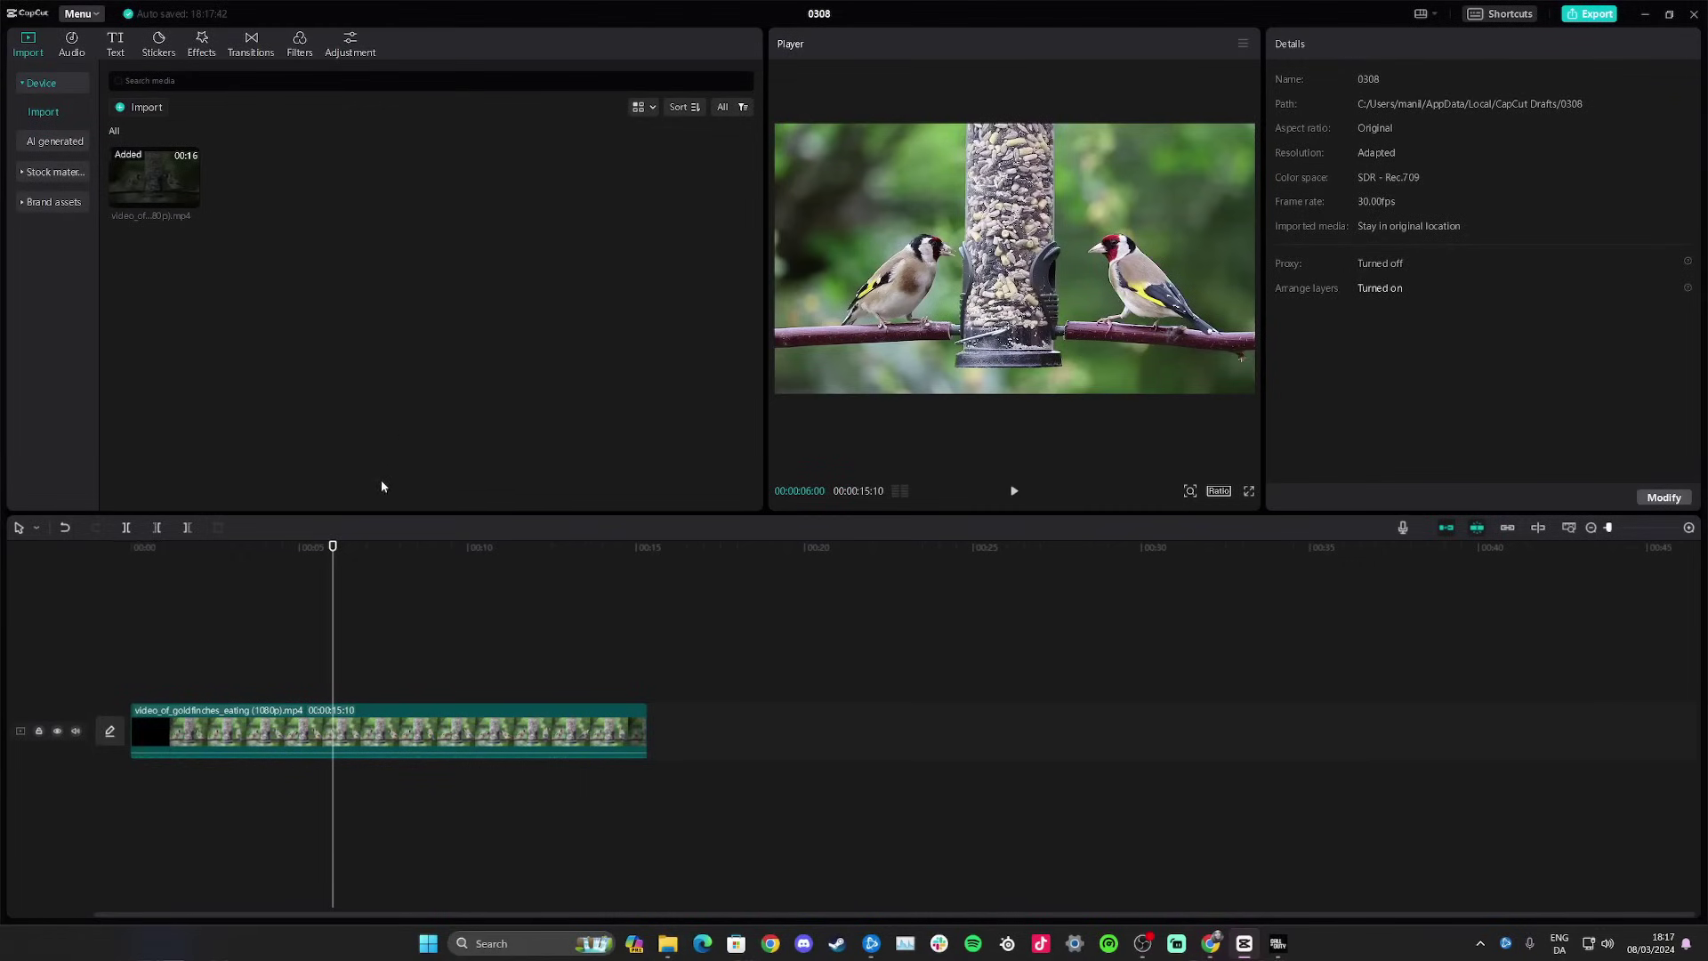
Step: Invert the goldfinch clip's Luma curve by raising its black point to maximum and lowering its white point to minimum
{"action": "left_click", "coordinate": [359, 724]}
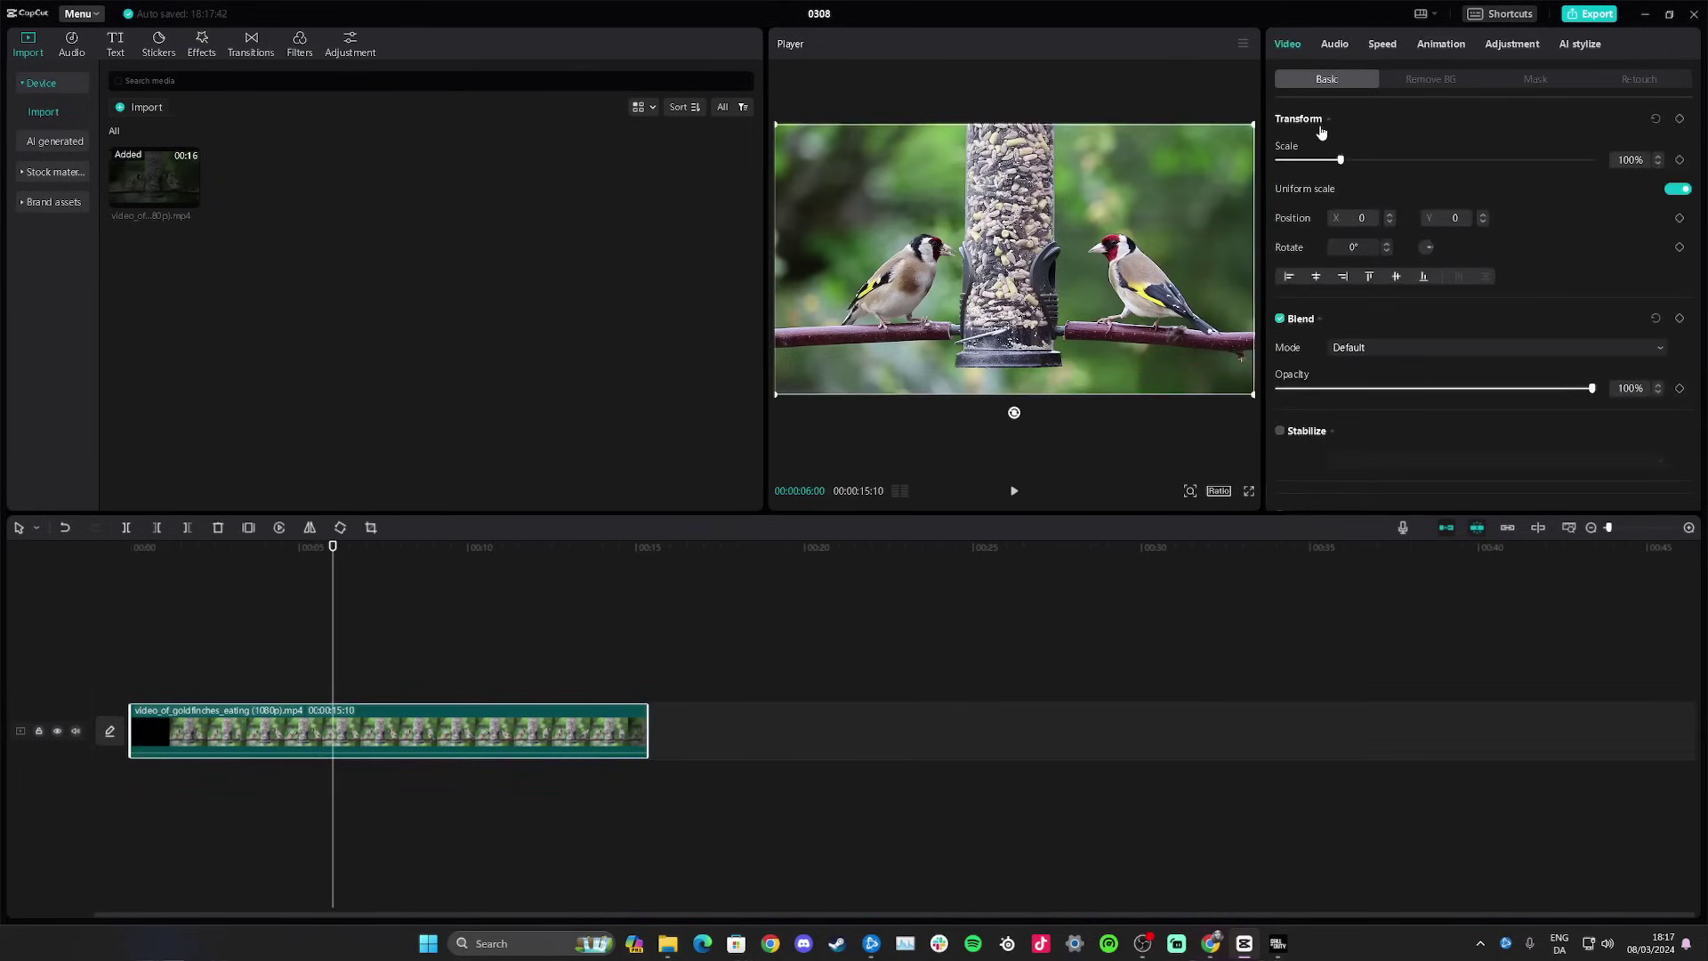
{"action": "left_click", "coordinate": [1507, 46]}
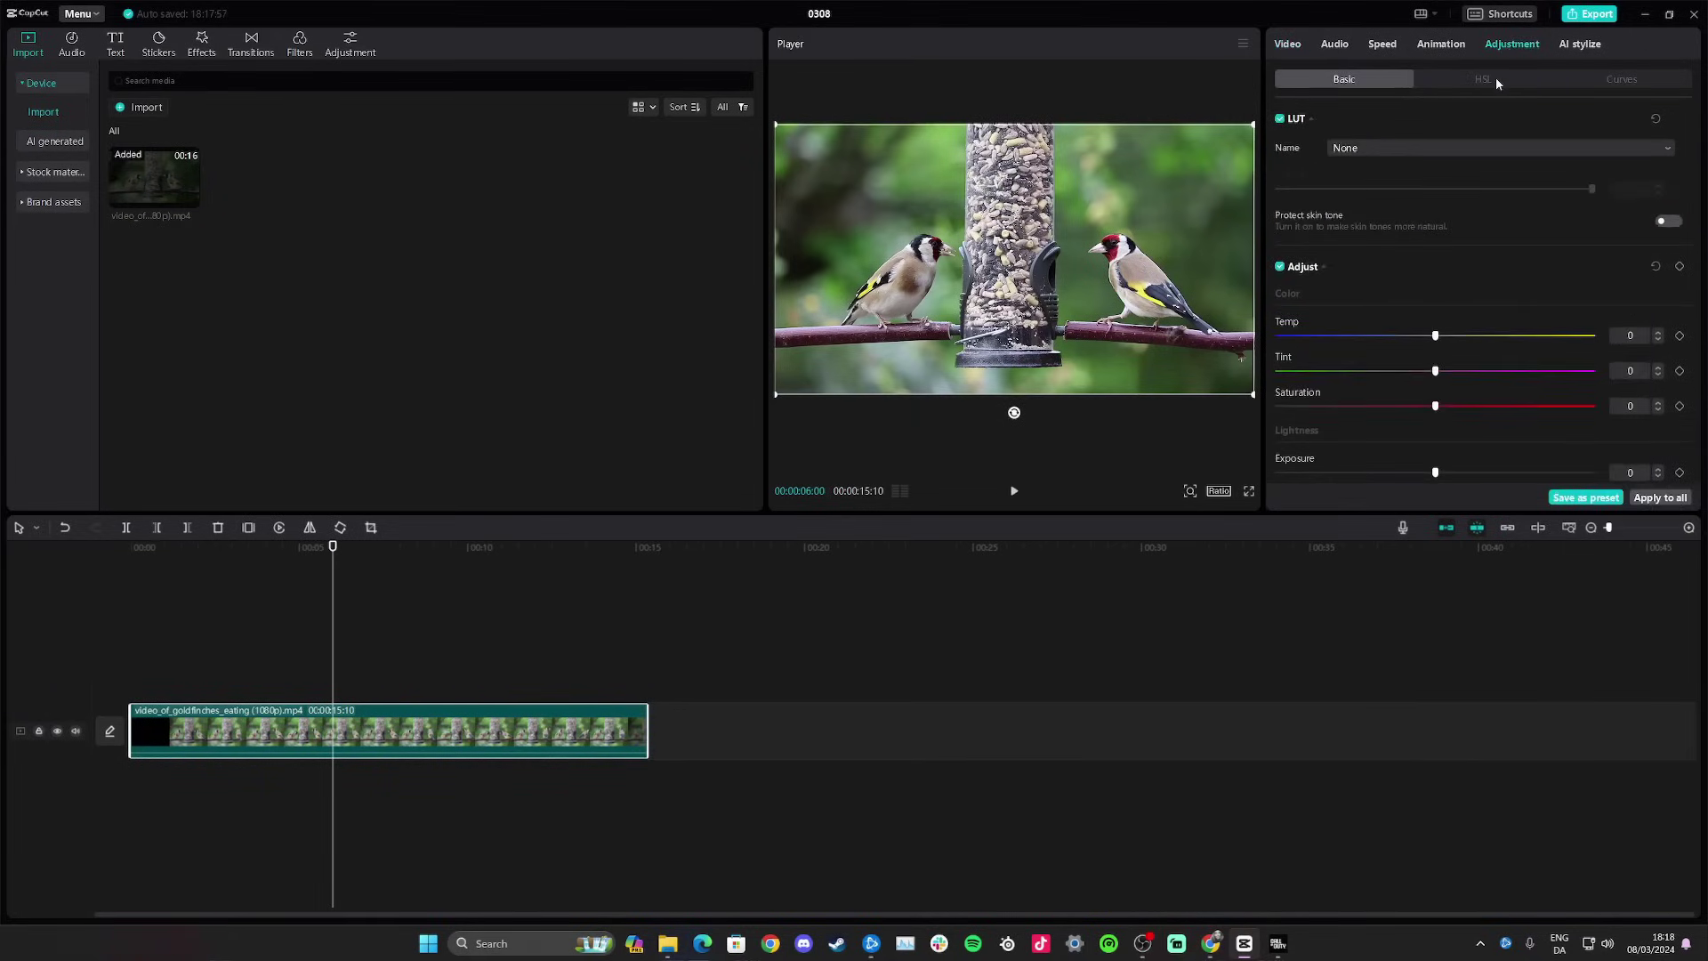
{"action": "left_click", "coordinate": [1497, 78]}
{"action": "left_click", "coordinate": [1577, 78]}
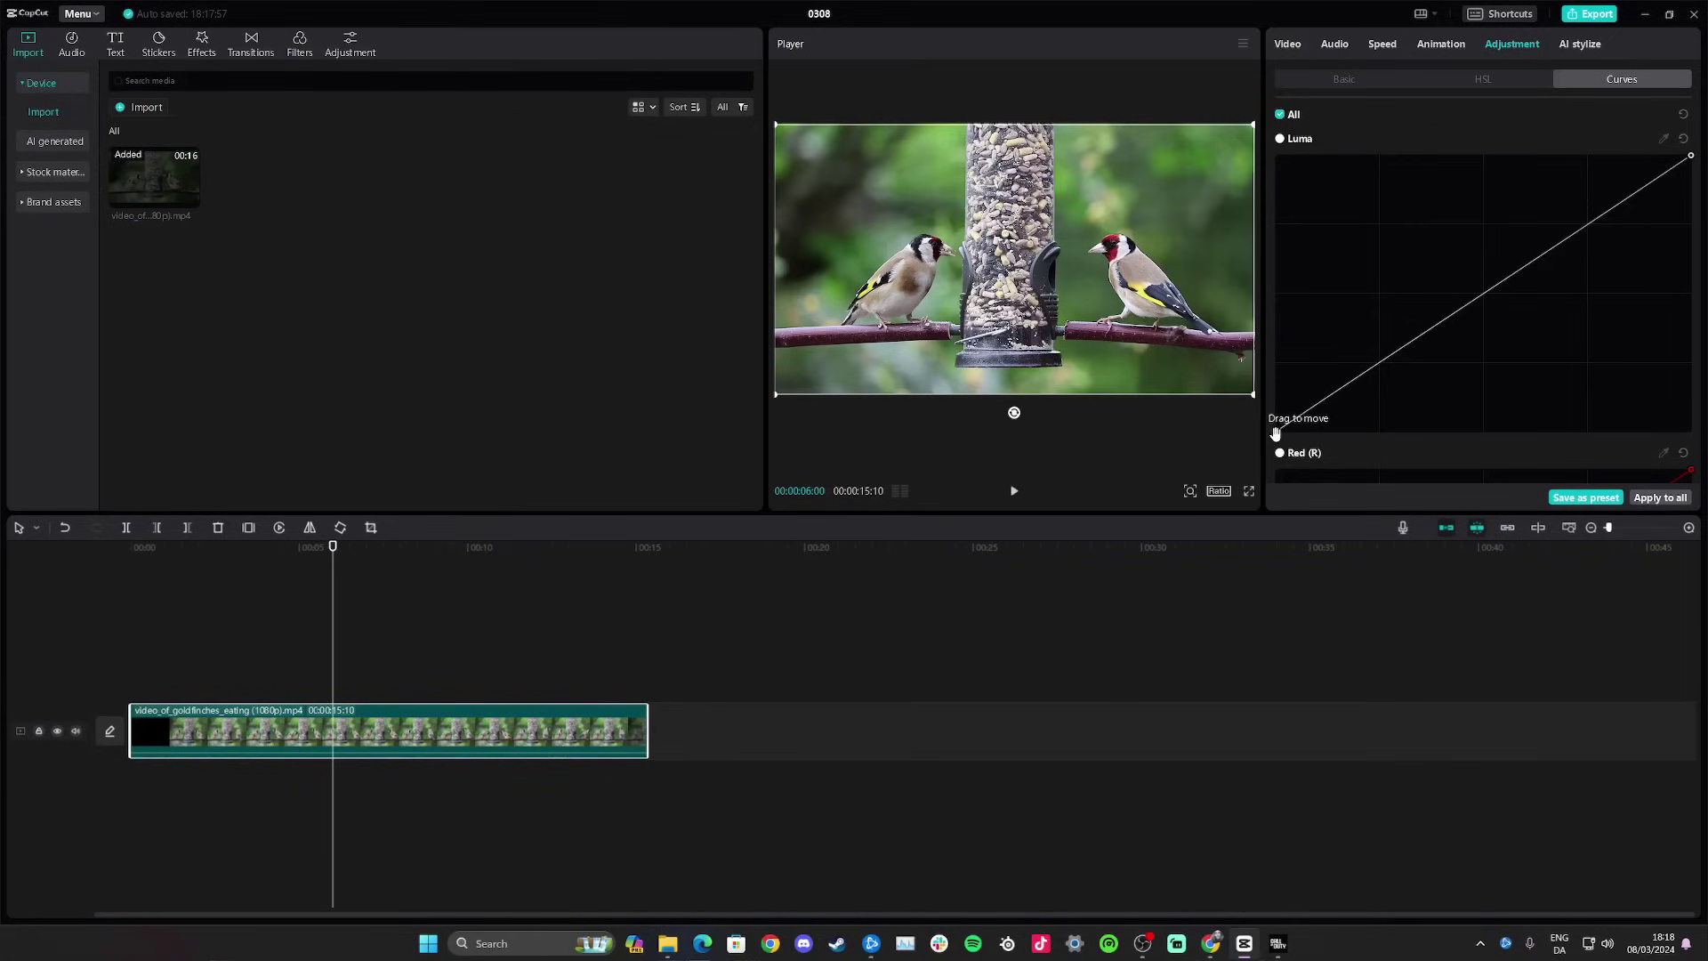
{"action": "left_click_drag", "start_coordinate": [1276, 431], "coordinate": [1263, 155]}
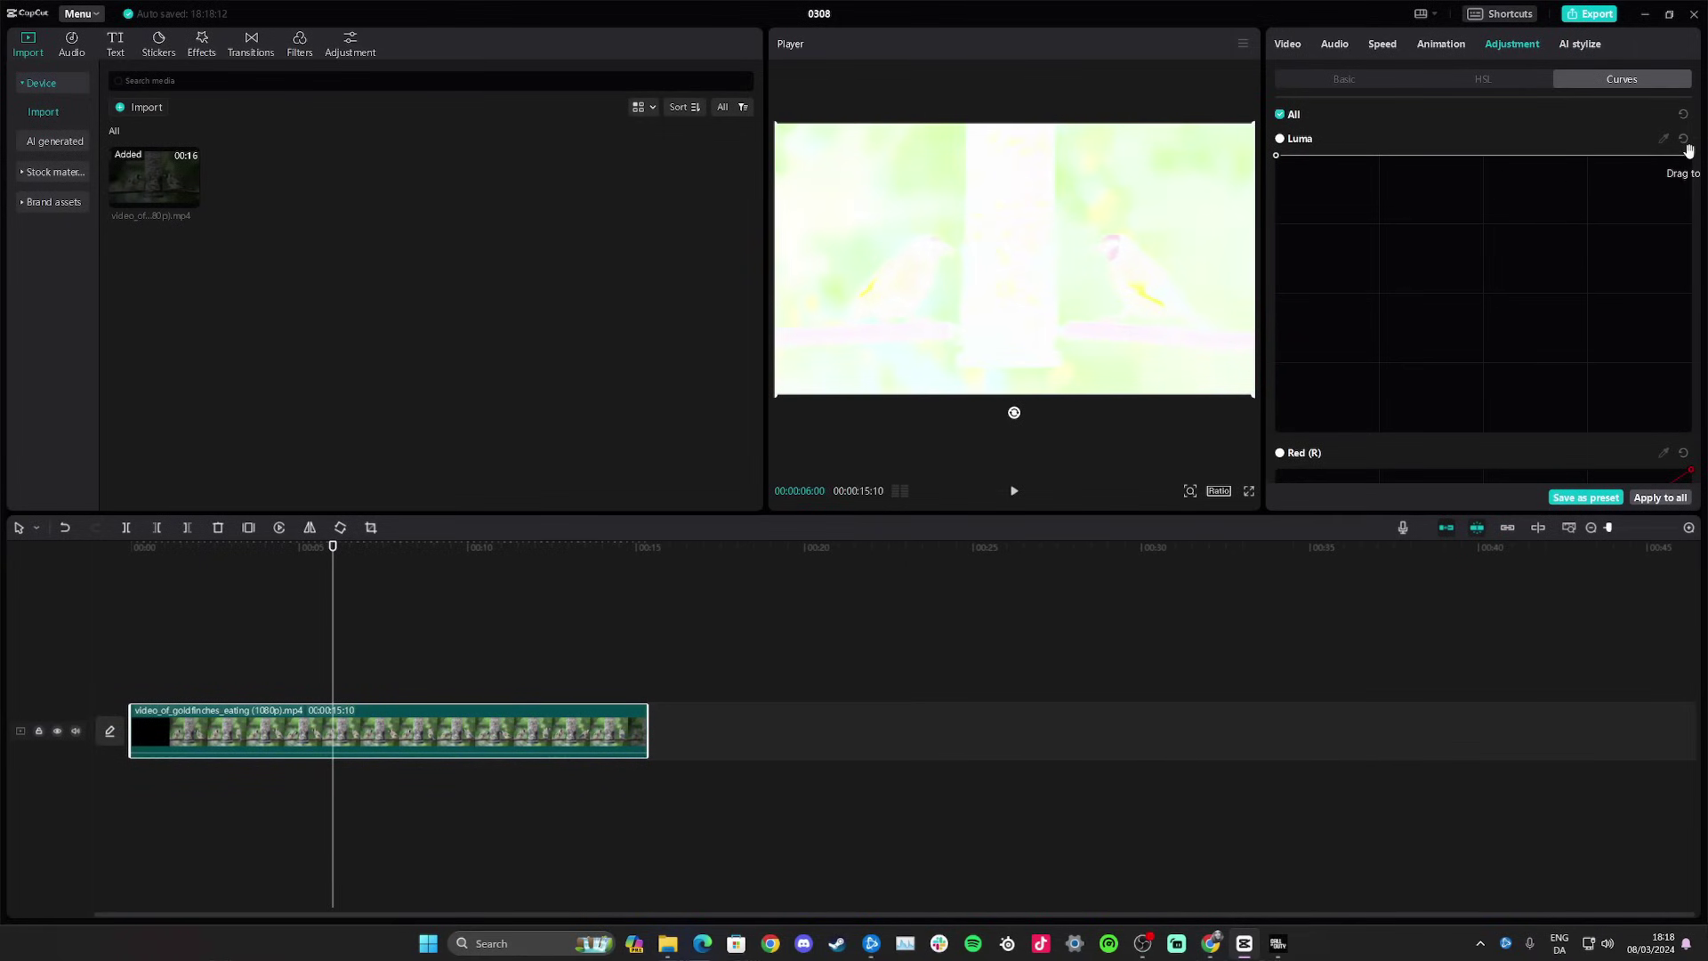
{"action": "left_click_drag", "start_coordinate": [1691, 154], "coordinate": [1692, 432]}
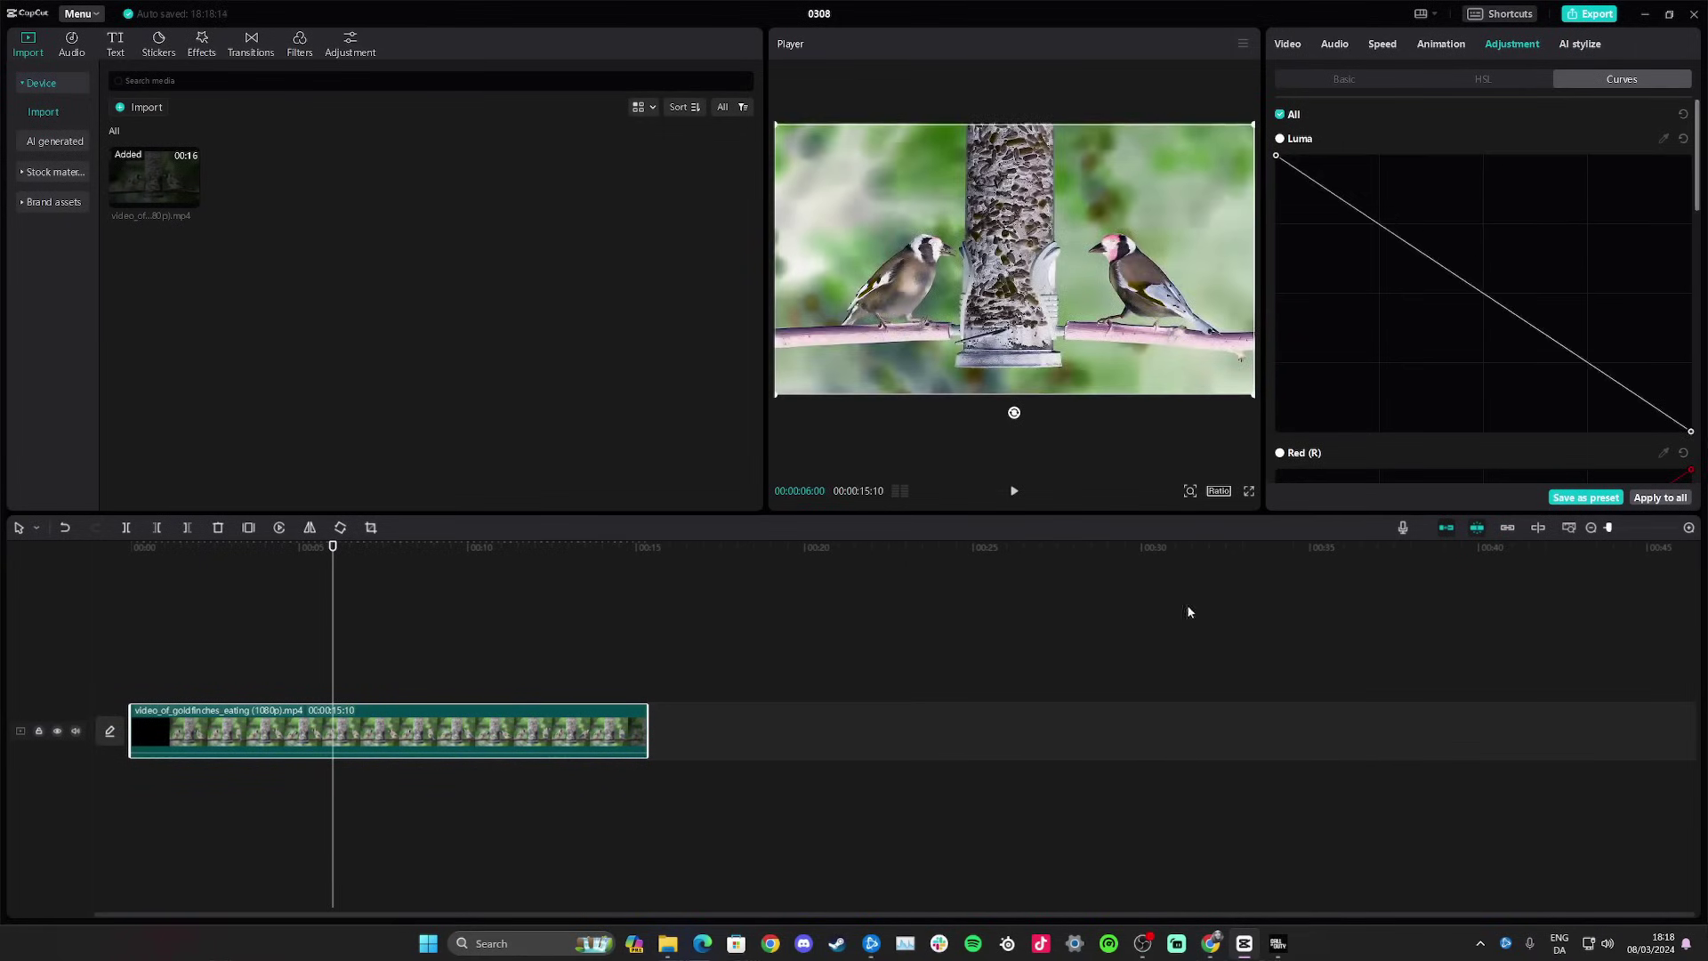
Step: Play back the goldfinch clip from about the five-second mark to check the inverted look
{"action": "left_click", "coordinate": [296, 553]}
{"action": "left_click", "coordinate": [1013, 492]}
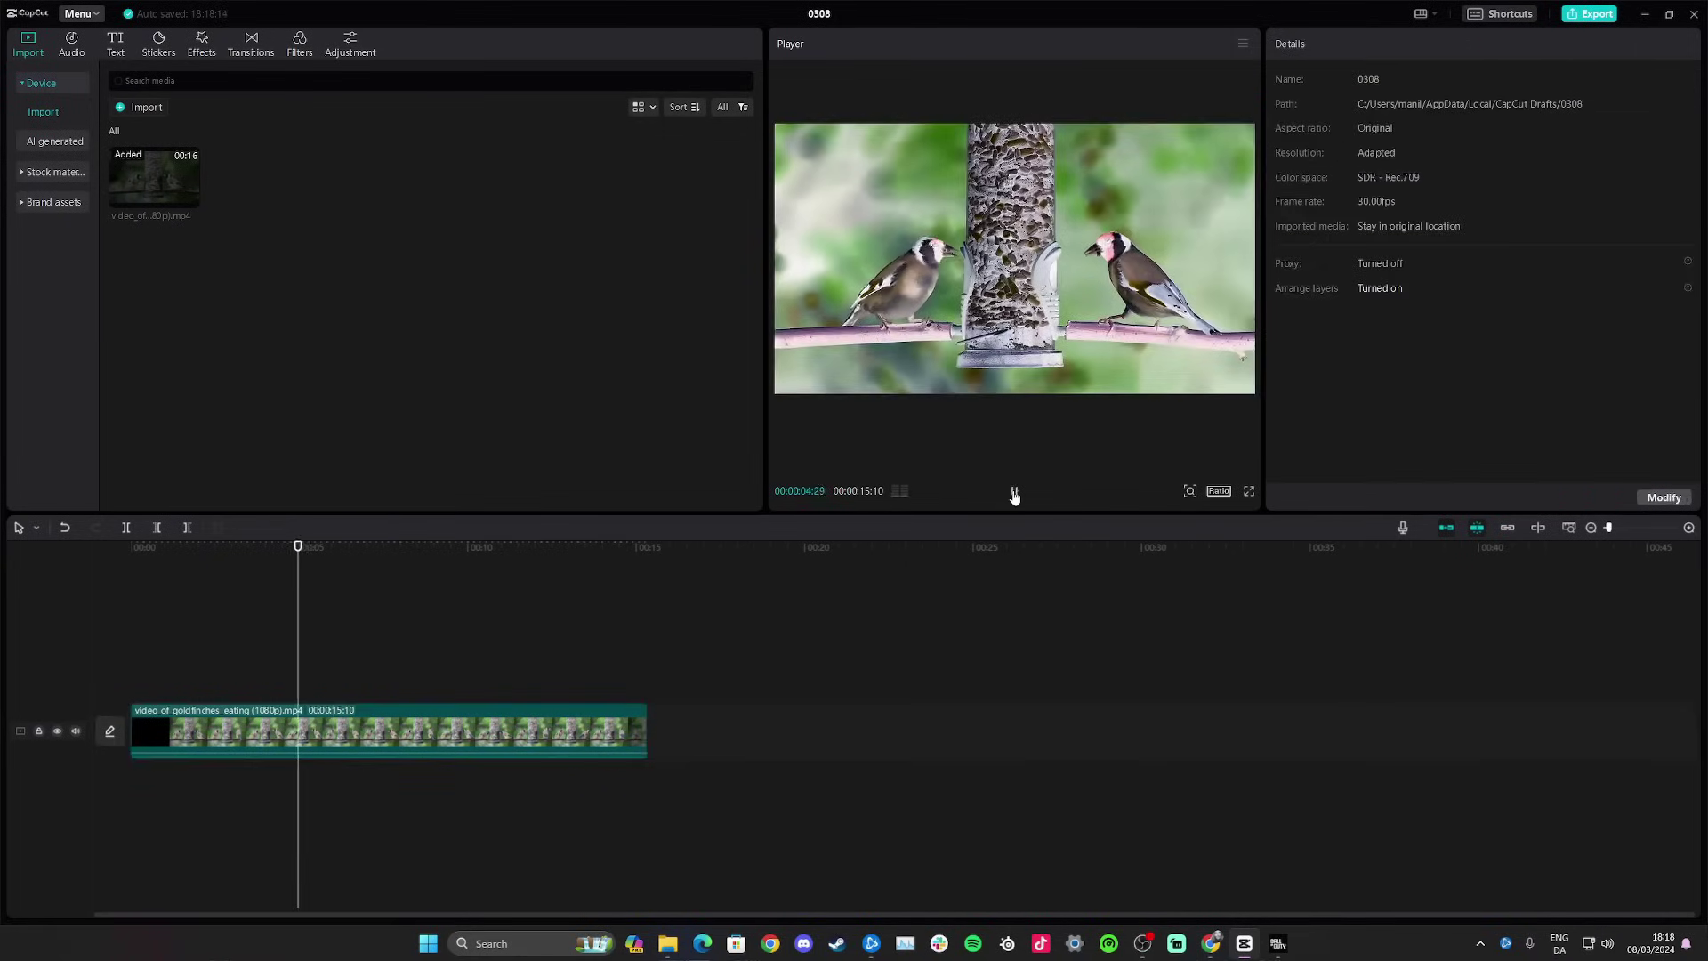
{"action": "left_click", "coordinate": [1014, 492]}
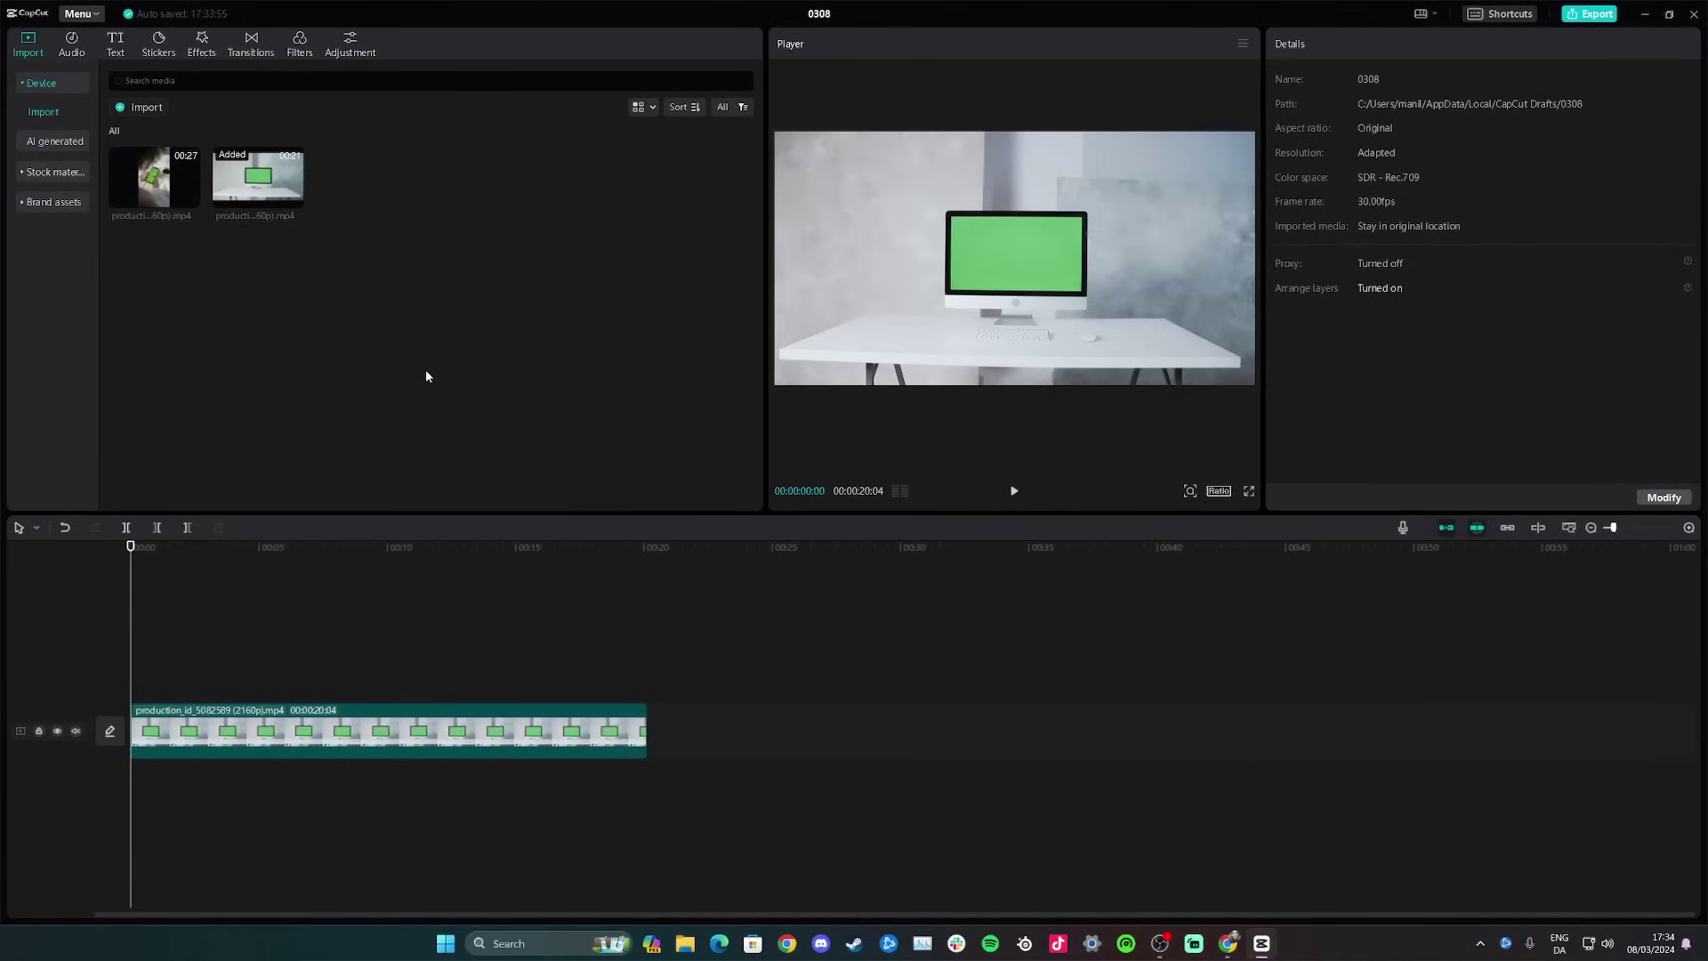
Step: Apply a chroma key to the computer clip, sampling the green of the monitor screen and setting the intensity to 22
{"action": "left_click", "coordinate": [384, 729]}
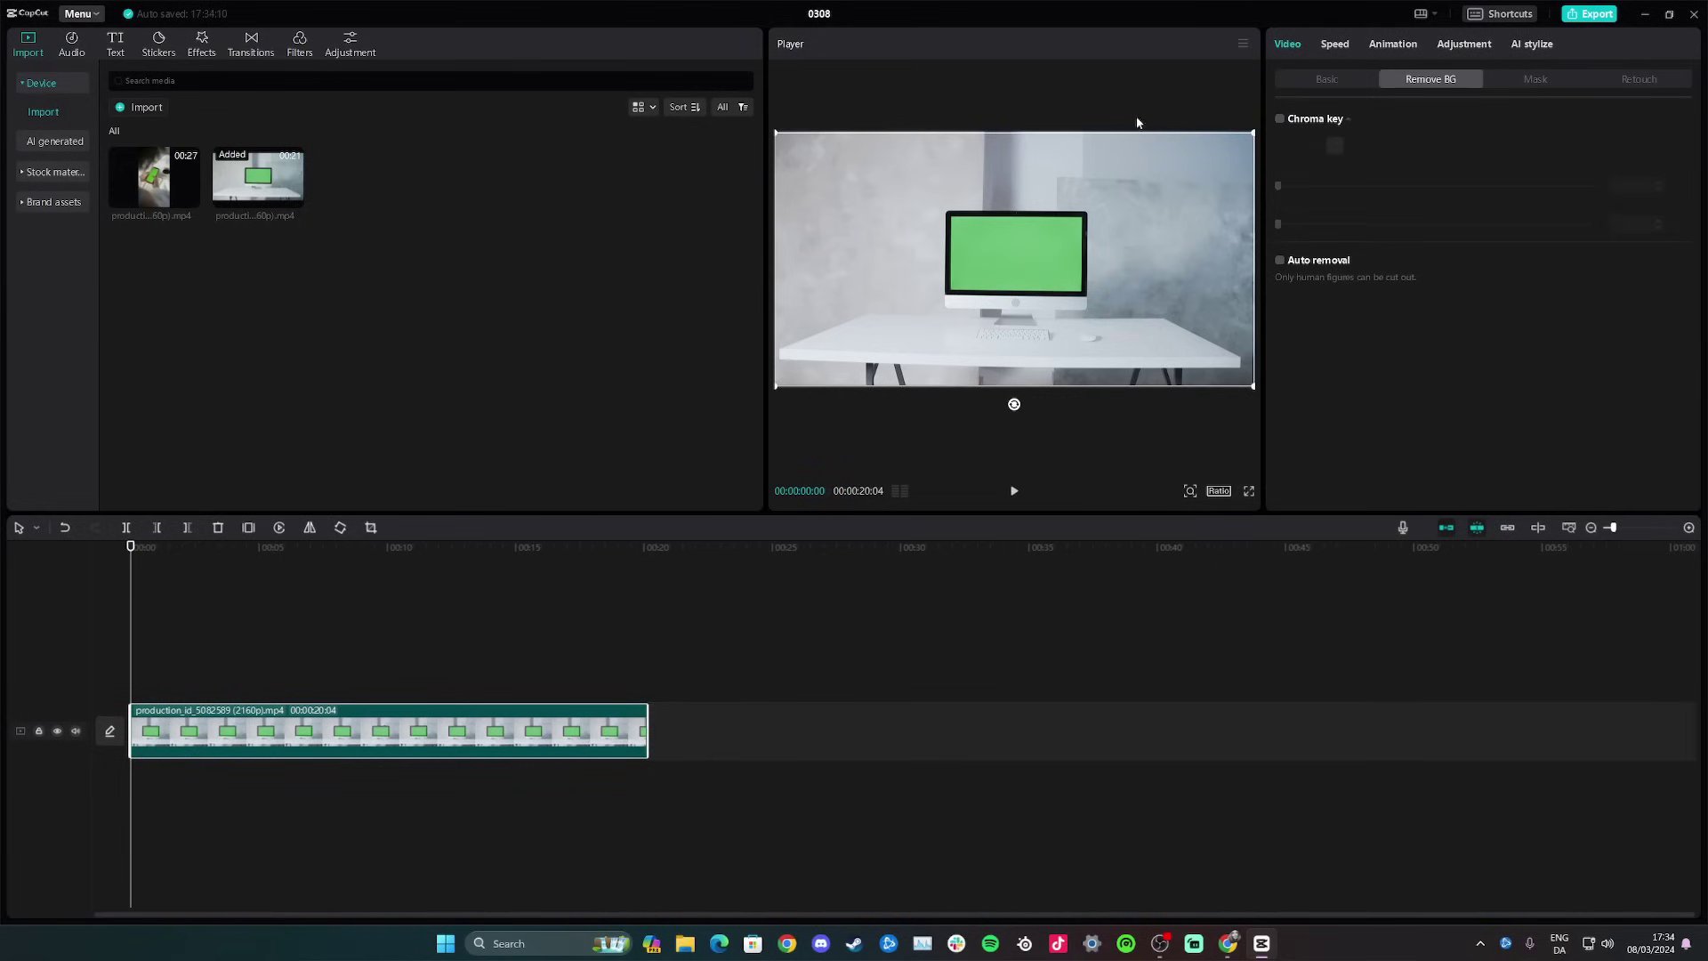
{"action": "left_click", "coordinate": [1326, 78]}
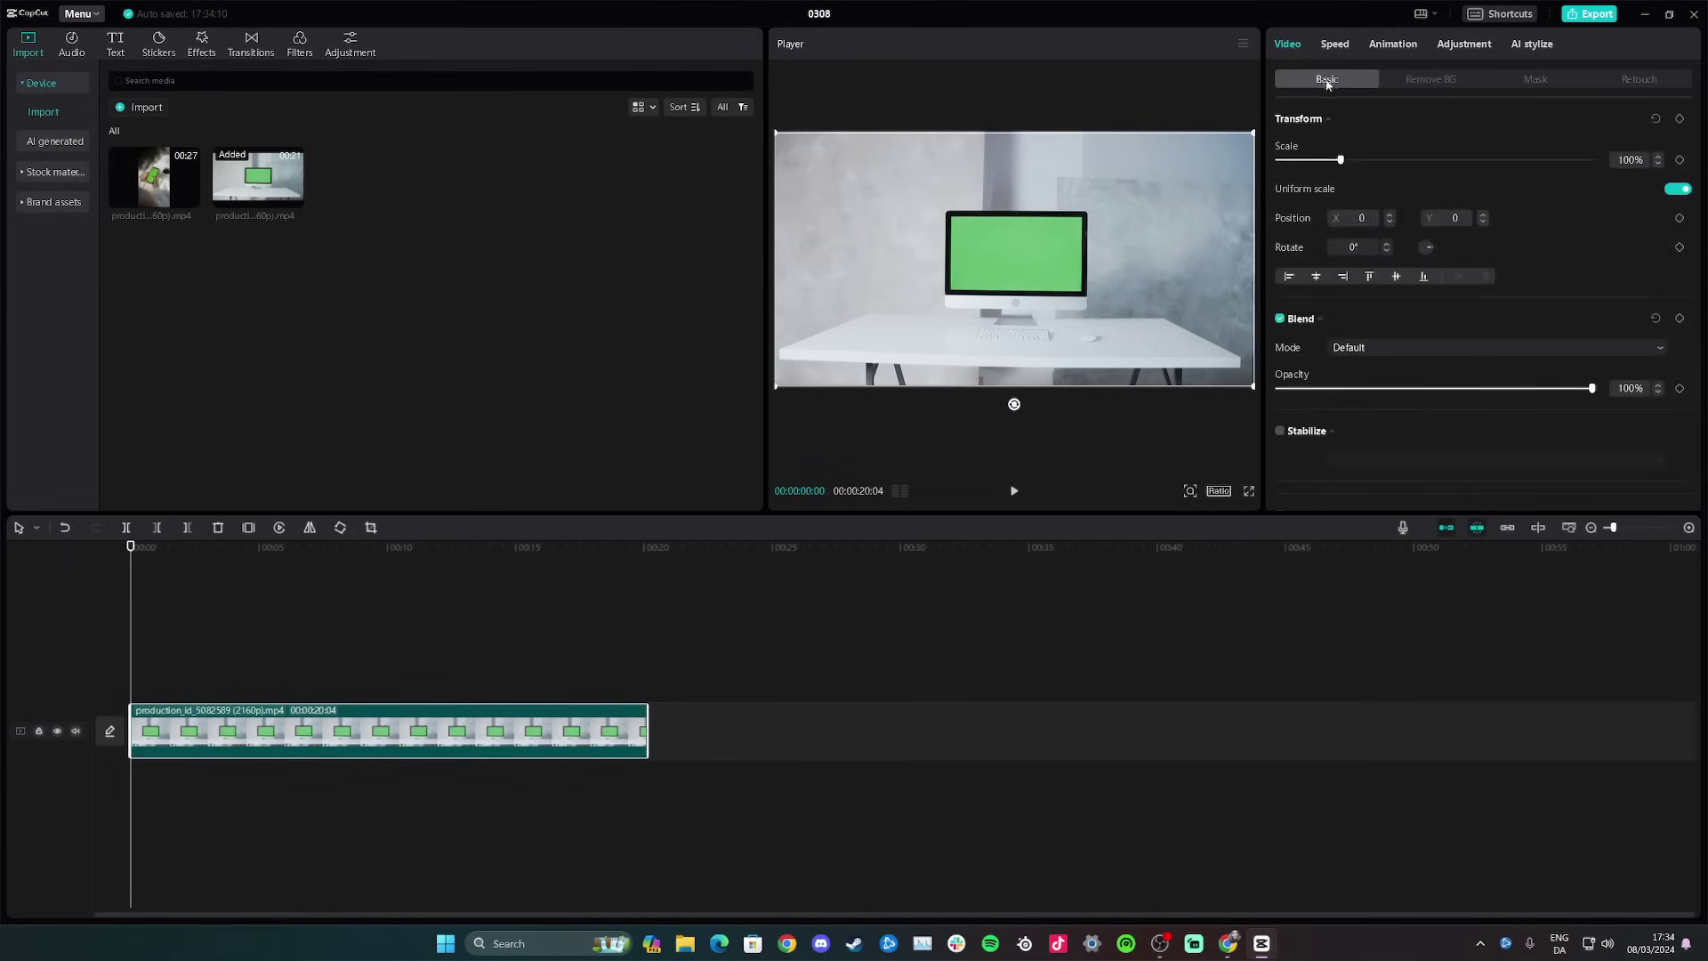
{"action": "left_click", "coordinate": [1460, 80]}
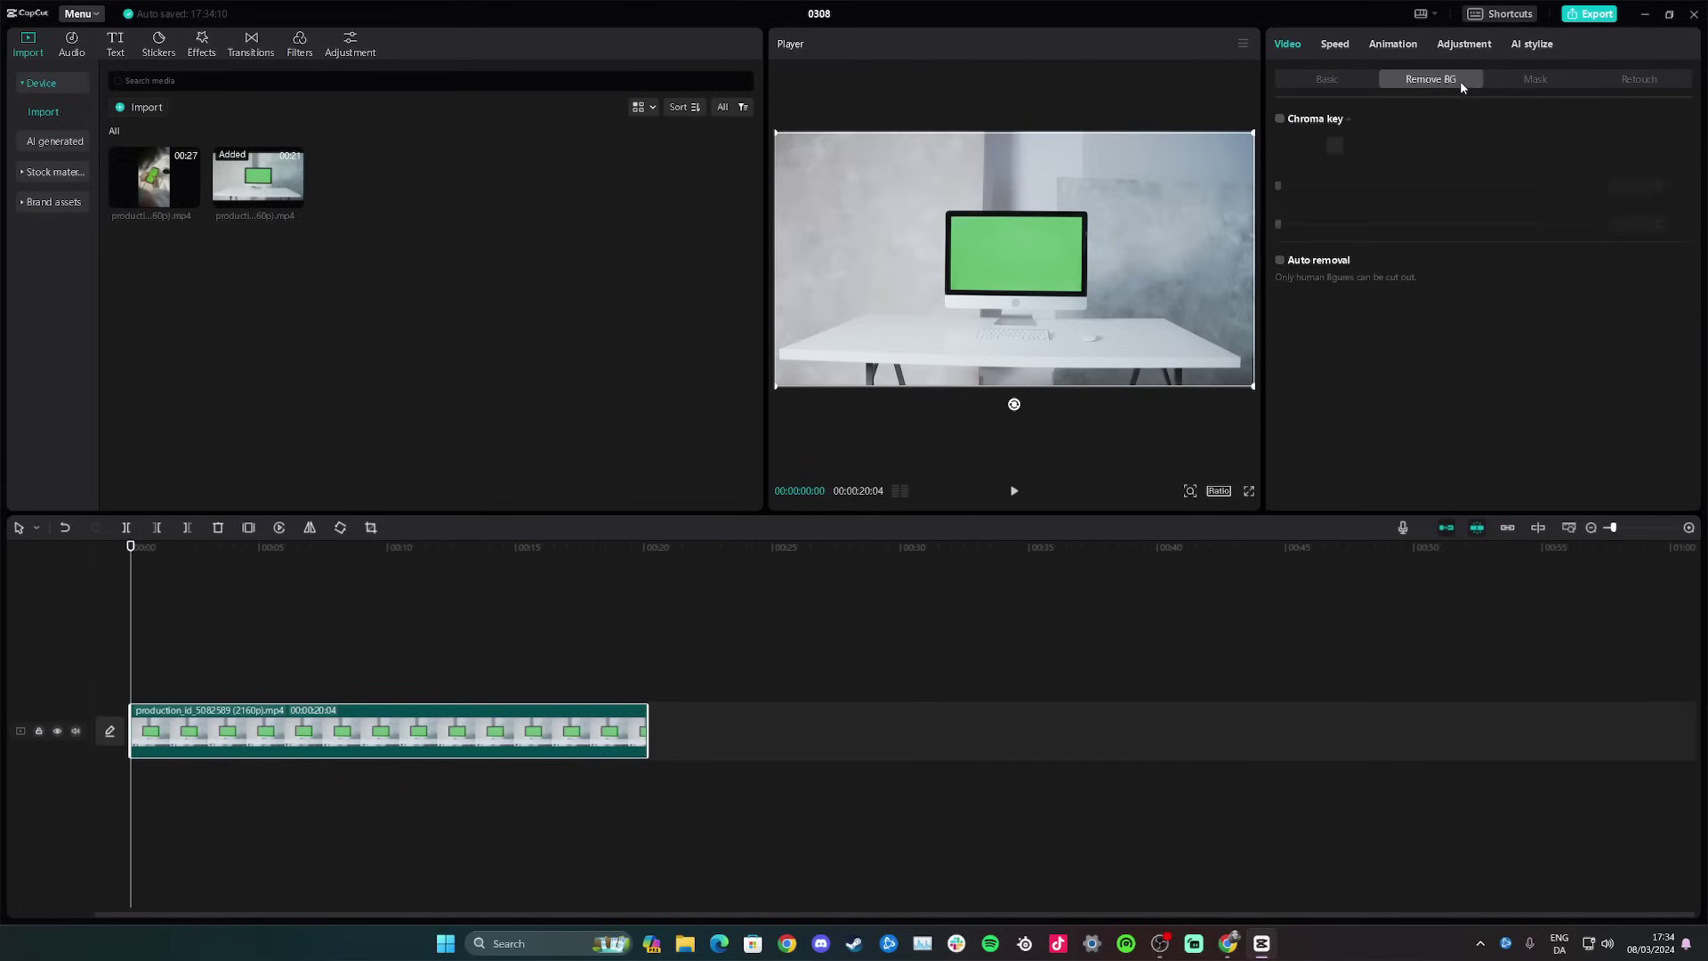
{"action": "left_click", "coordinate": [1280, 119]}
{"action": "left_click", "coordinate": [1335, 144]}
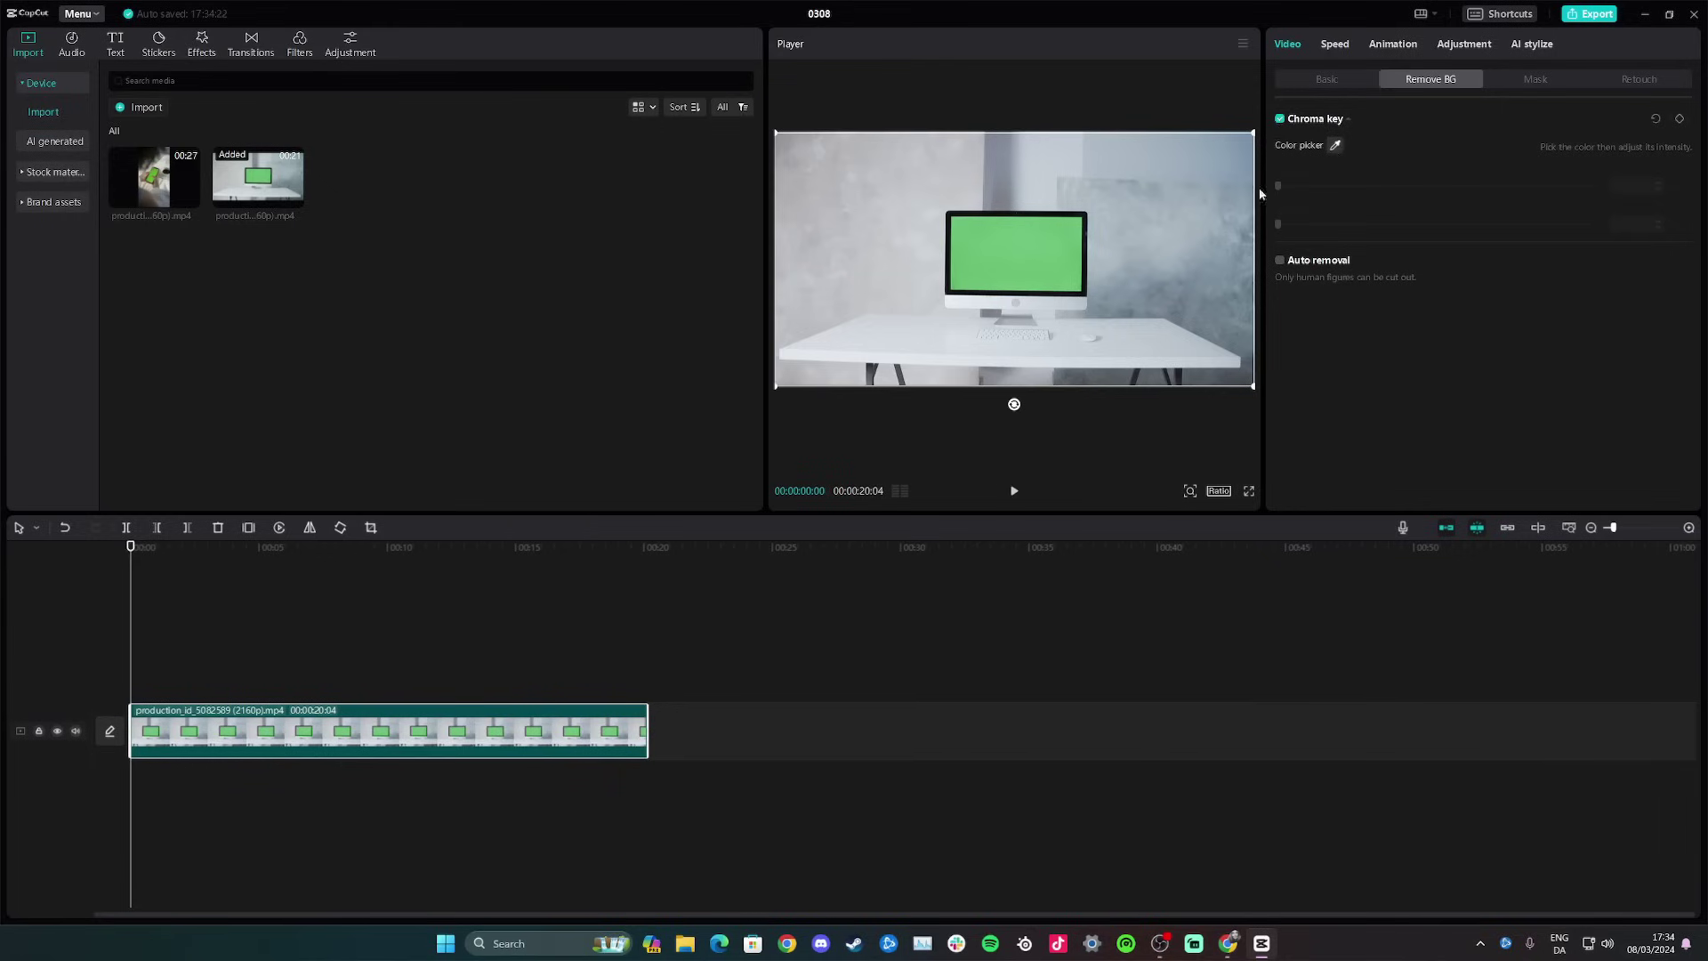
{"action": "left_click", "coordinate": [1022, 251]}
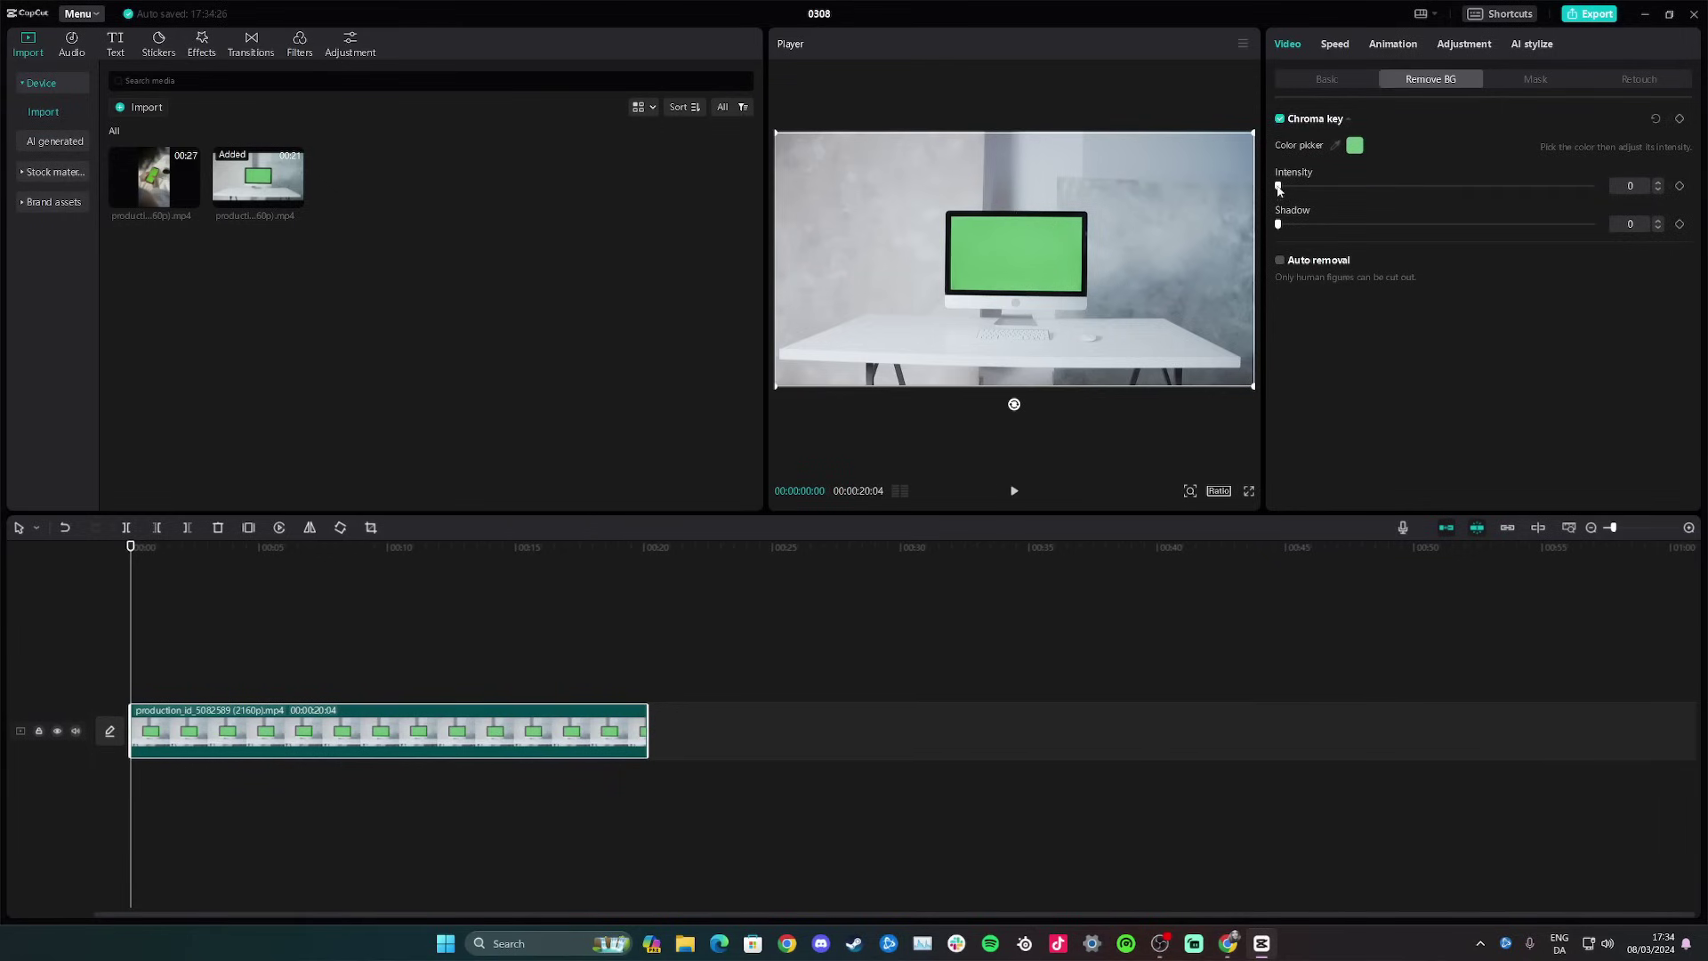
{"action": "left_click_drag", "start_coordinate": [1278, 187], "coordinate": [1348, 183]}
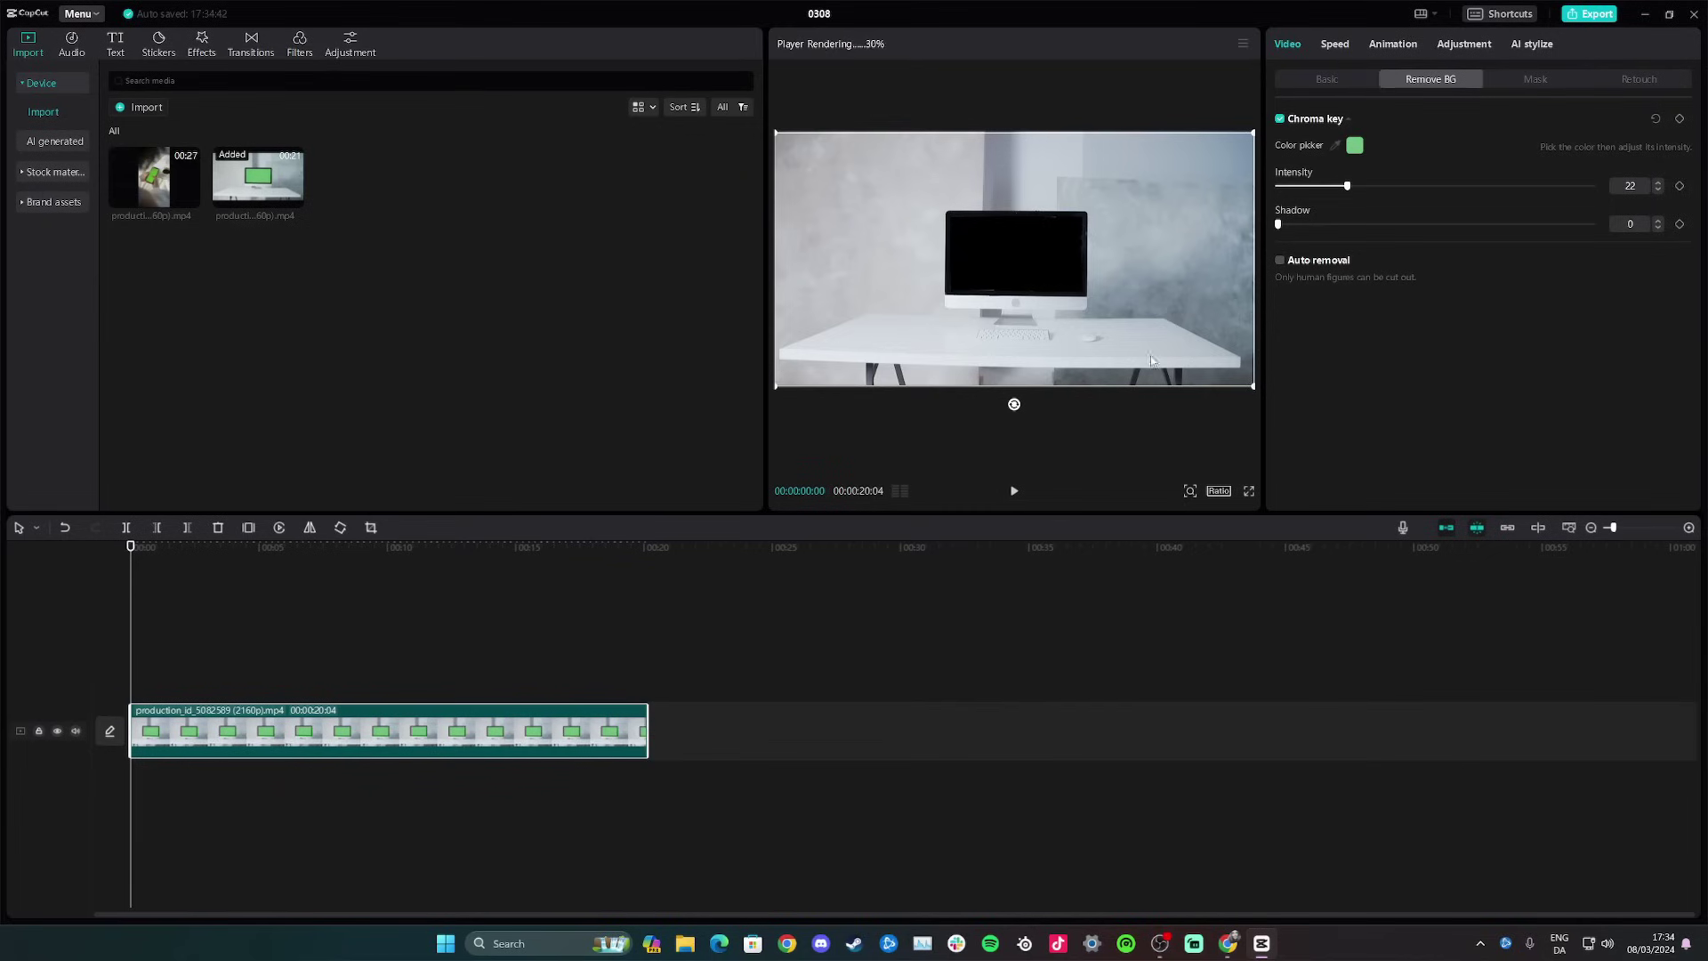
Step: Add the CapCut logo from the brand assets images on a track above the computer clip and extend it to match the clip's length
{"action": "left_click", "coordinate": [43, 203]}
{"action": "mouse_move", "coordinate": [167, 135]}
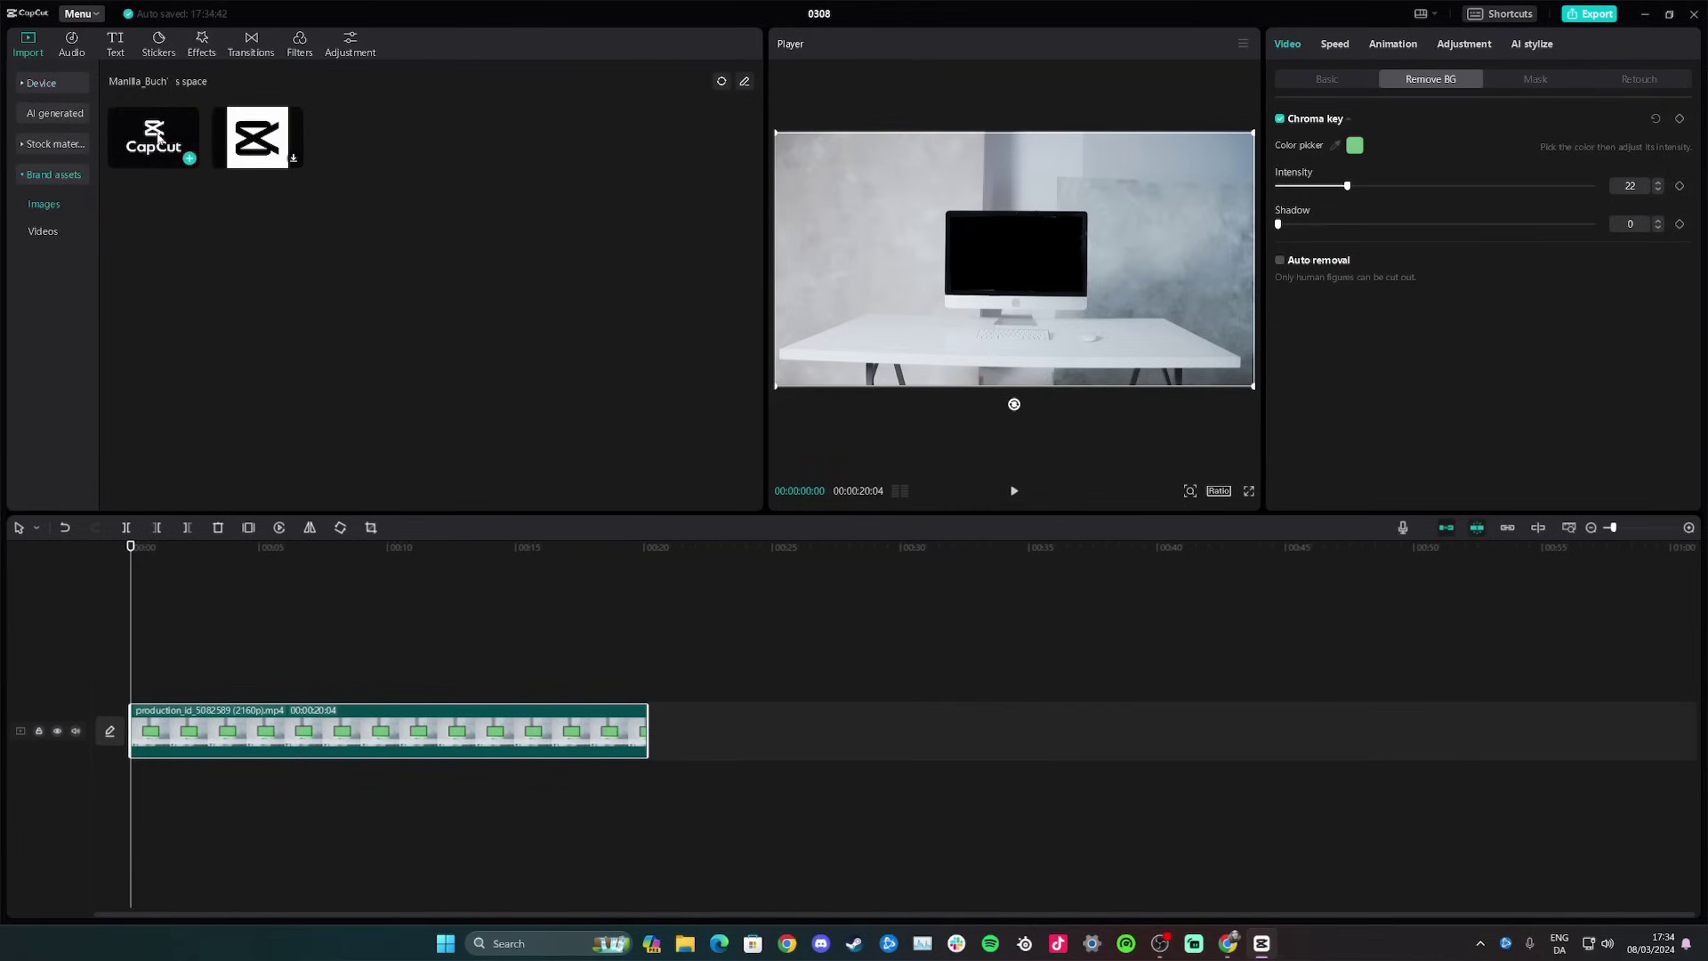
{"action": "left_click_drag", "start_coordinate": [158, 138], "coordinate": [137, 681]}
{"action": "left_click_drag", "start_coordinate": [286, 668], "coordinate": [647, 667]}
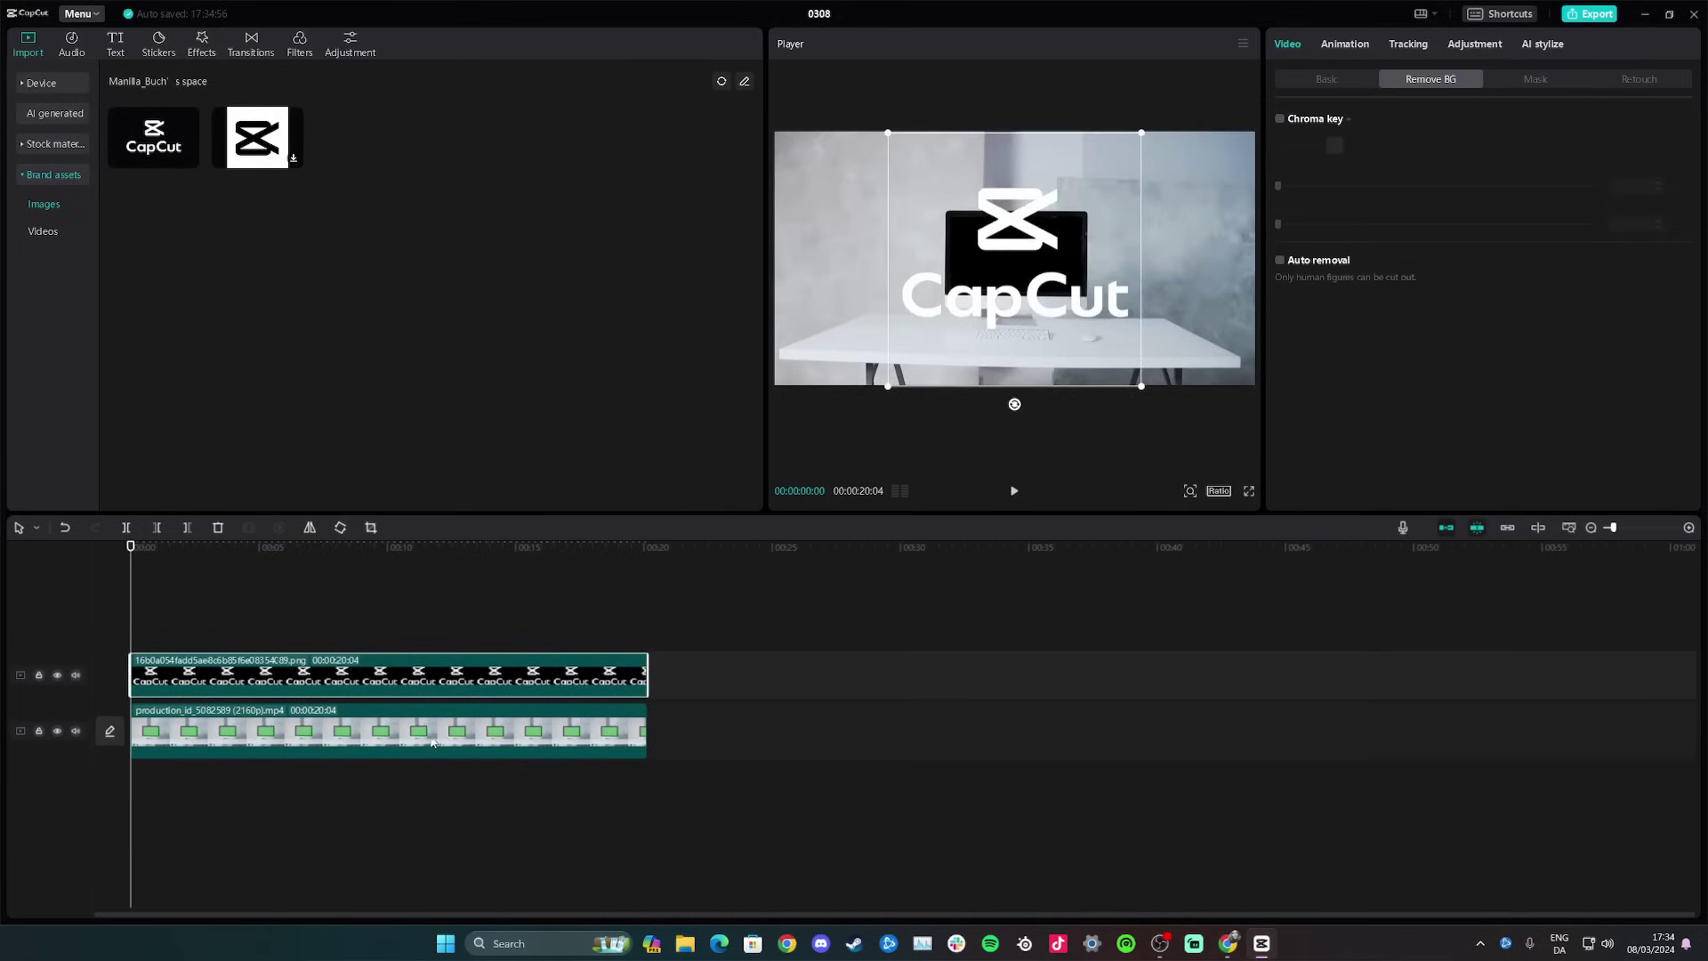
Step: Move the computer clip to a track above the logo and scale the logo down to fit inside the monitor screen
{"action": "left_click_drag", "start_coordinate": [412, 735], "coordinate": [411, 640]}
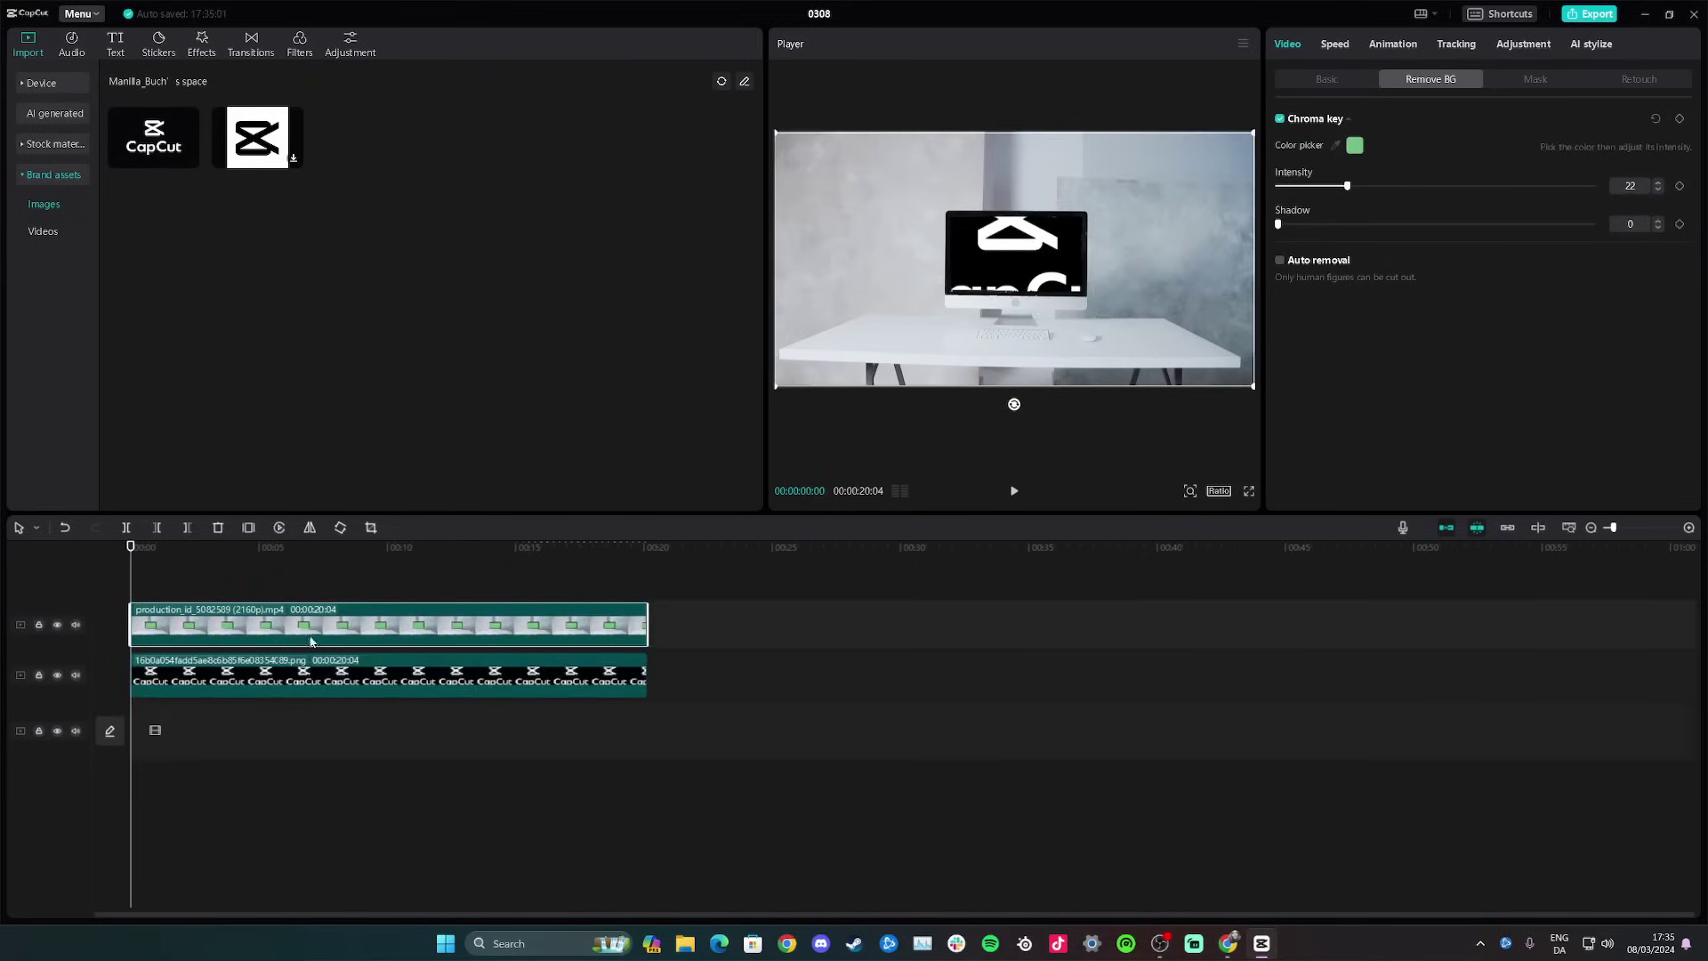
{"action": "left_click", "coordinate": [169, 681]}
{"action": "left_click_drag", "start_coordinate": [887, 385], "coordinate": [1001, 308]}
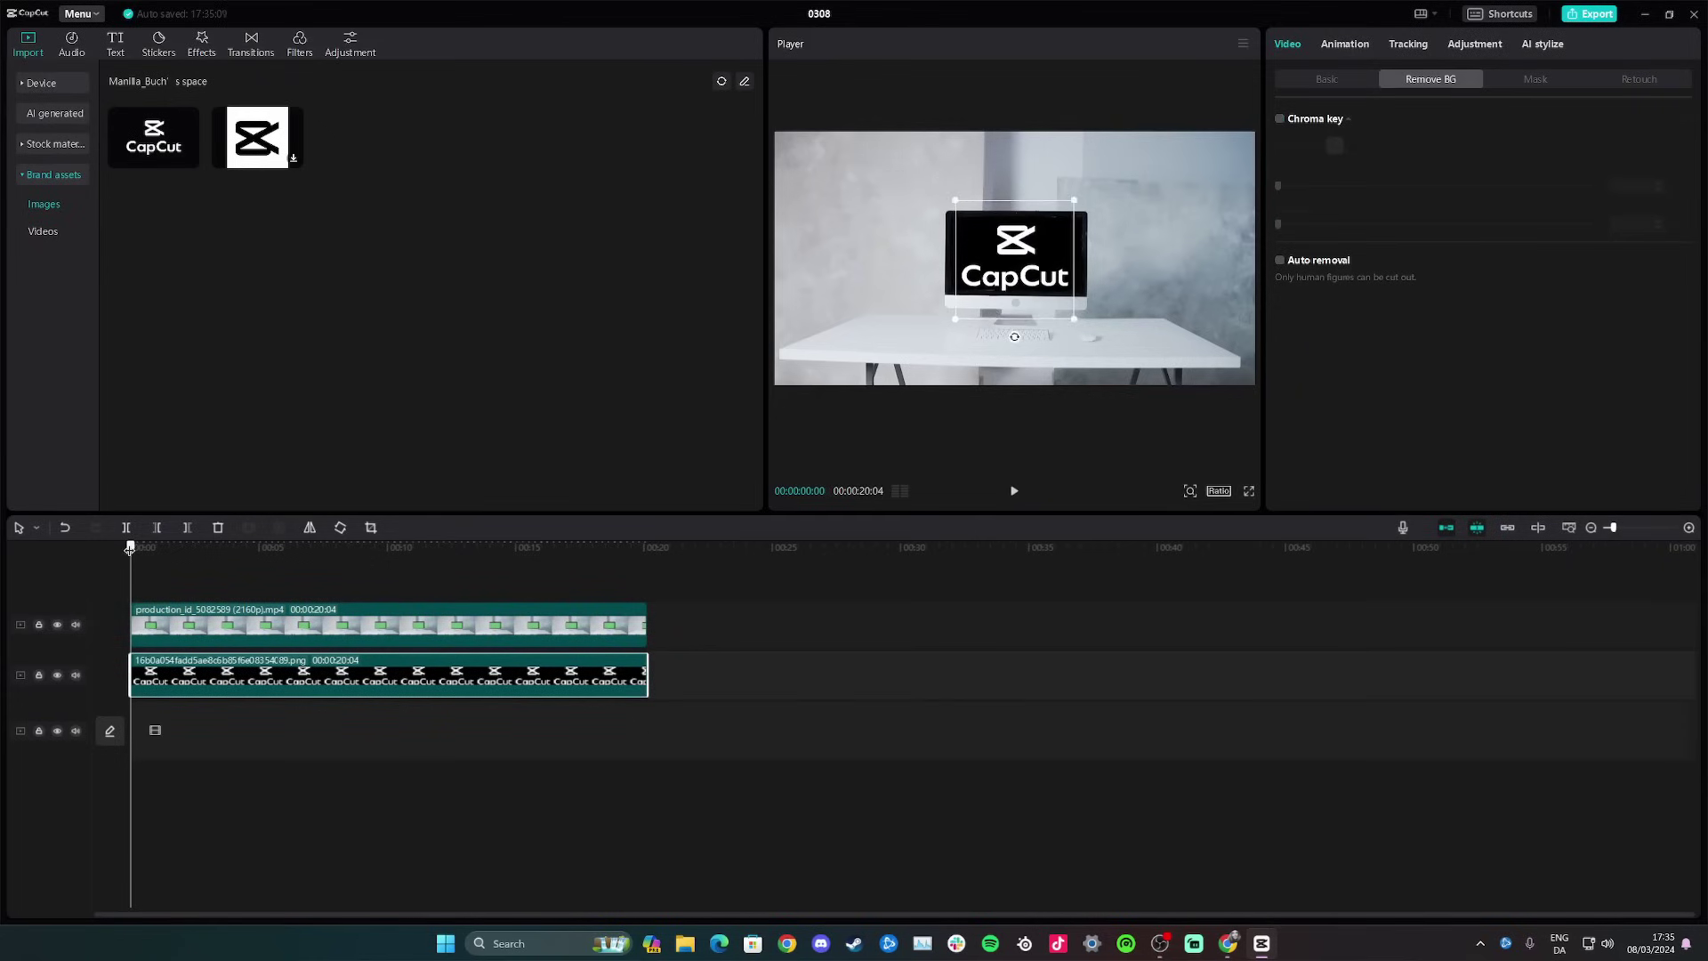
Step: Play the composite at the start, near 18 seconds and near 7 seconds to check the logo on the monitor
{"action": "left_click", "coordinate": [1014, 490]}
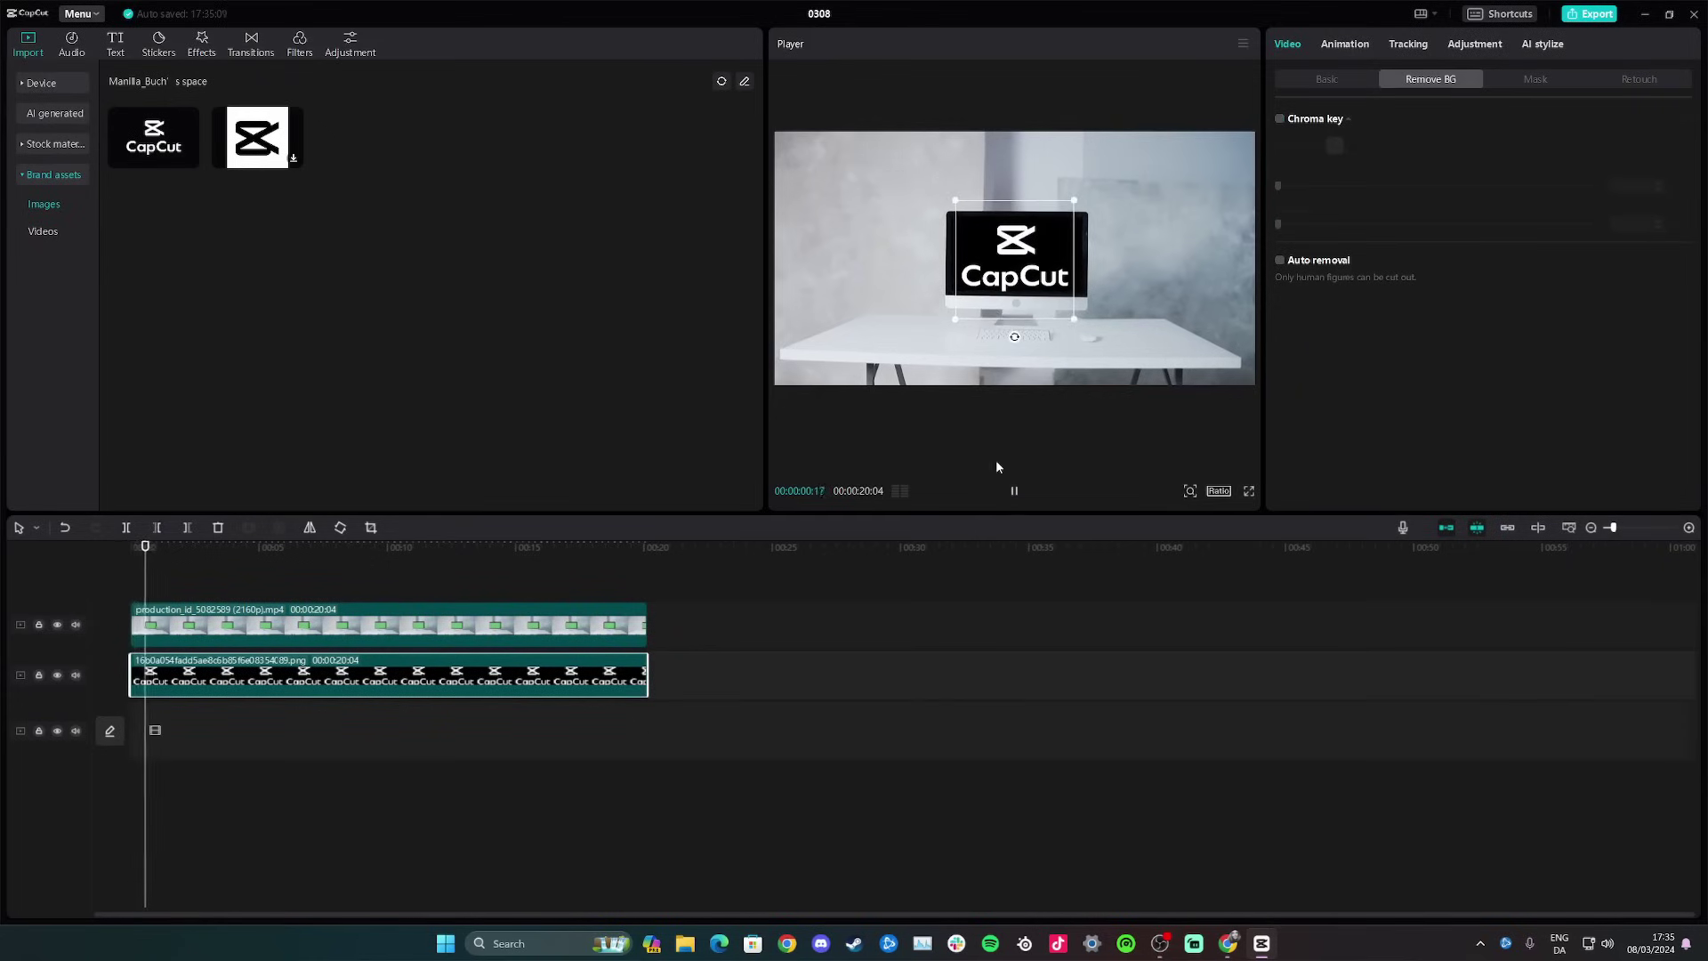
{"action": "left_click", "coordinate": [593, 573]}
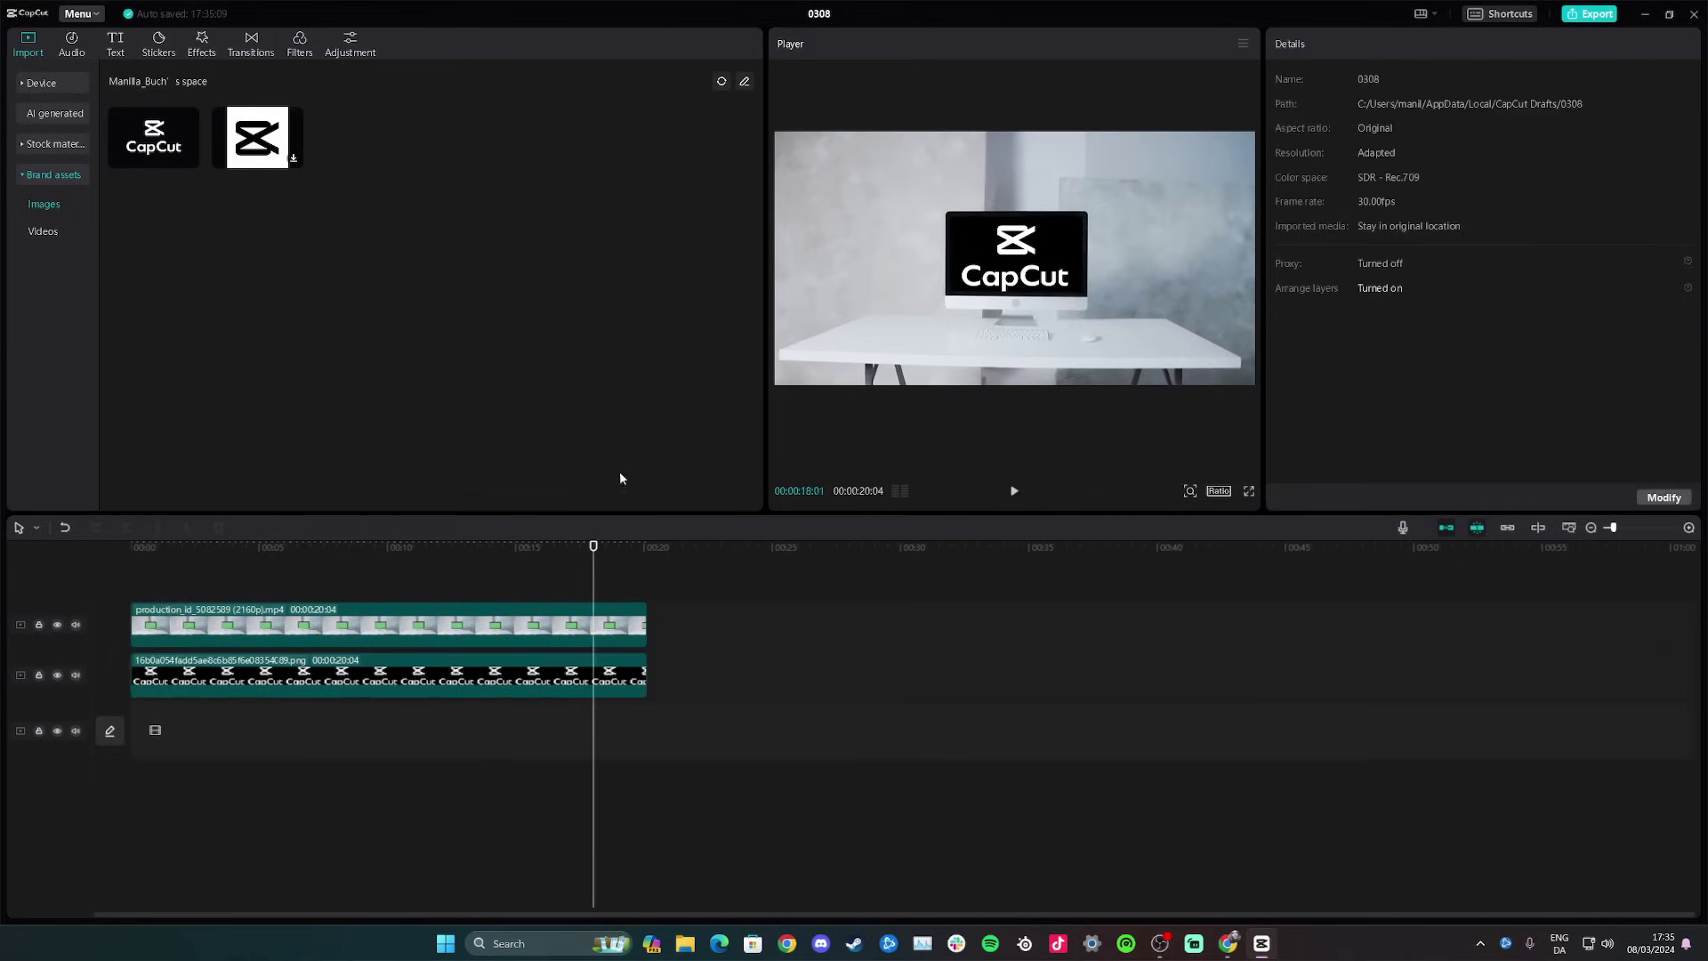
{"action": "left_click", "coordinate": [1014, 490]}
{"action": "left_click", "coordinate": [321, 580]}
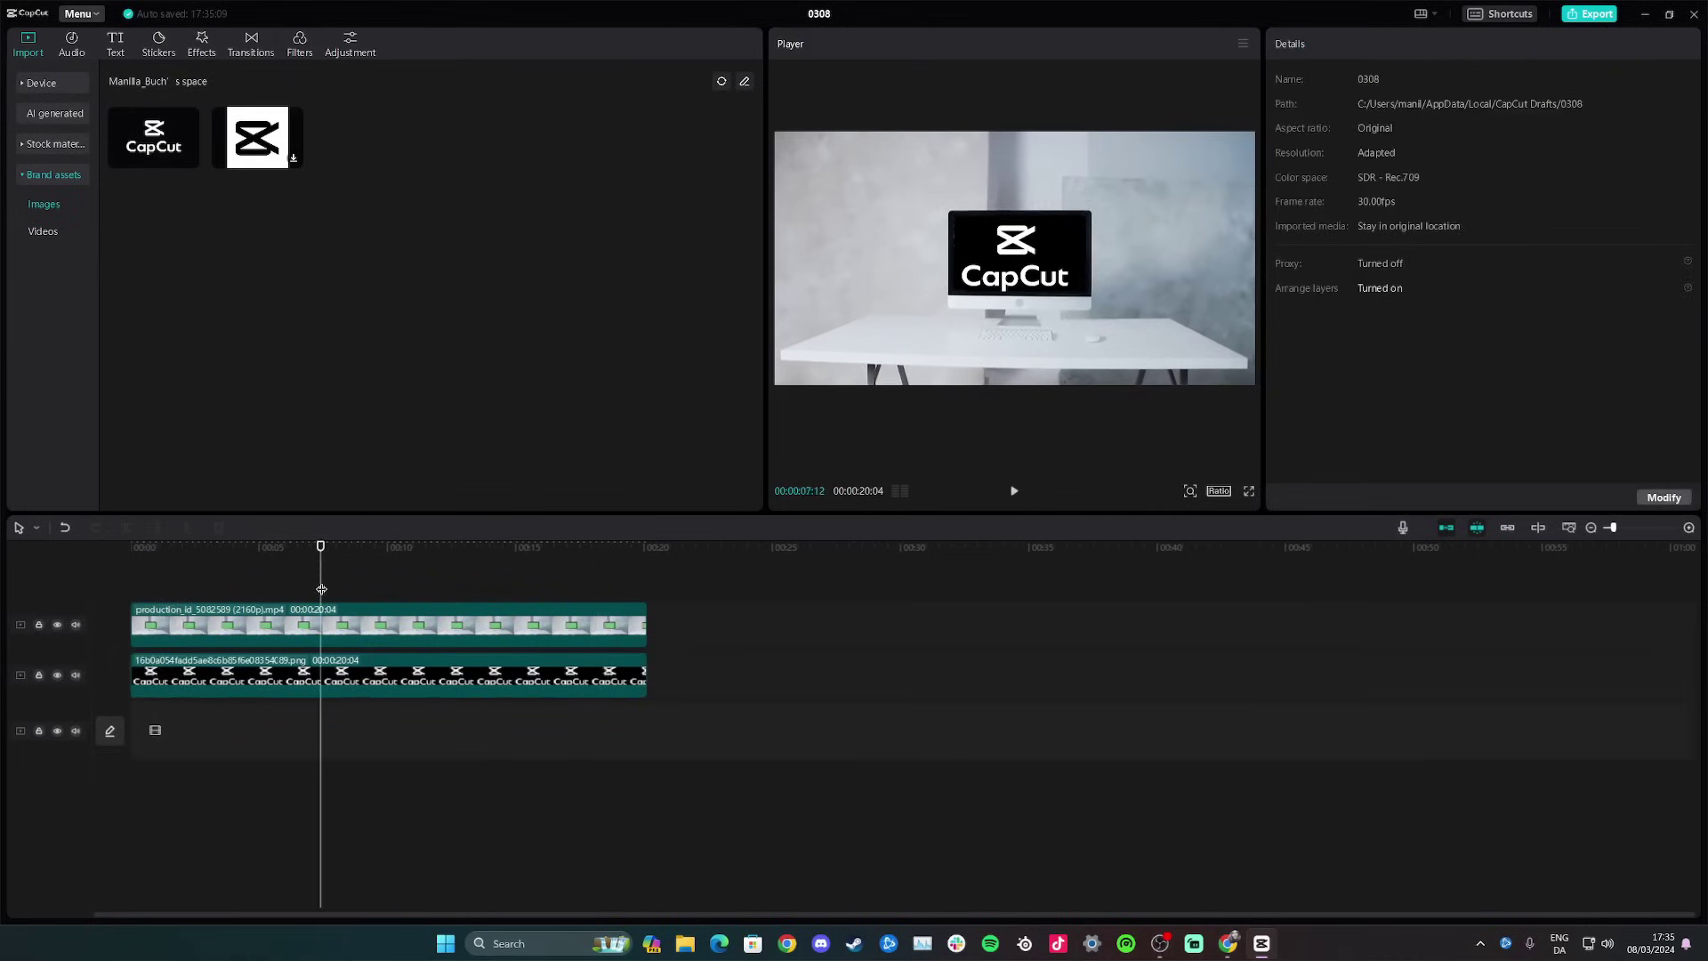
{"action": "left_click", "coordinate": [1014, 490]}
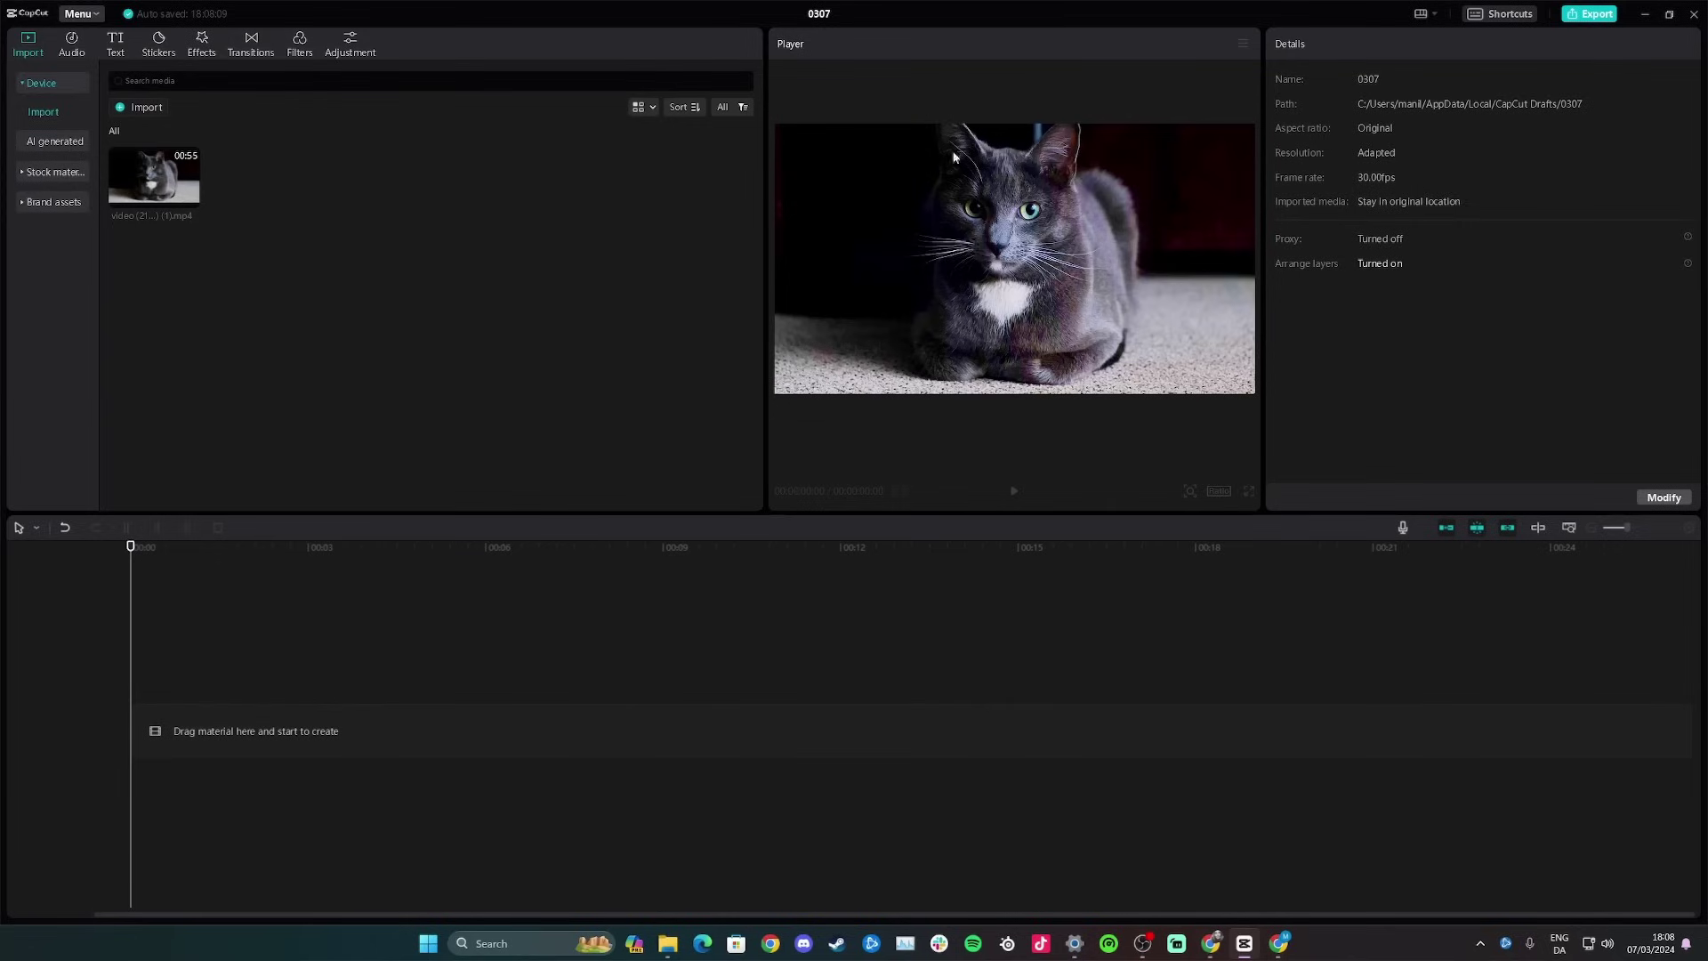
Step: Add the cat video to the timeline, split it at 00:00:02:24, delete the remainder, and return the playhead to the start
{"action": "mouse_move", "coordinate": [187, 184]}
{"action": "left_click", "coordinate": [191, 197]}
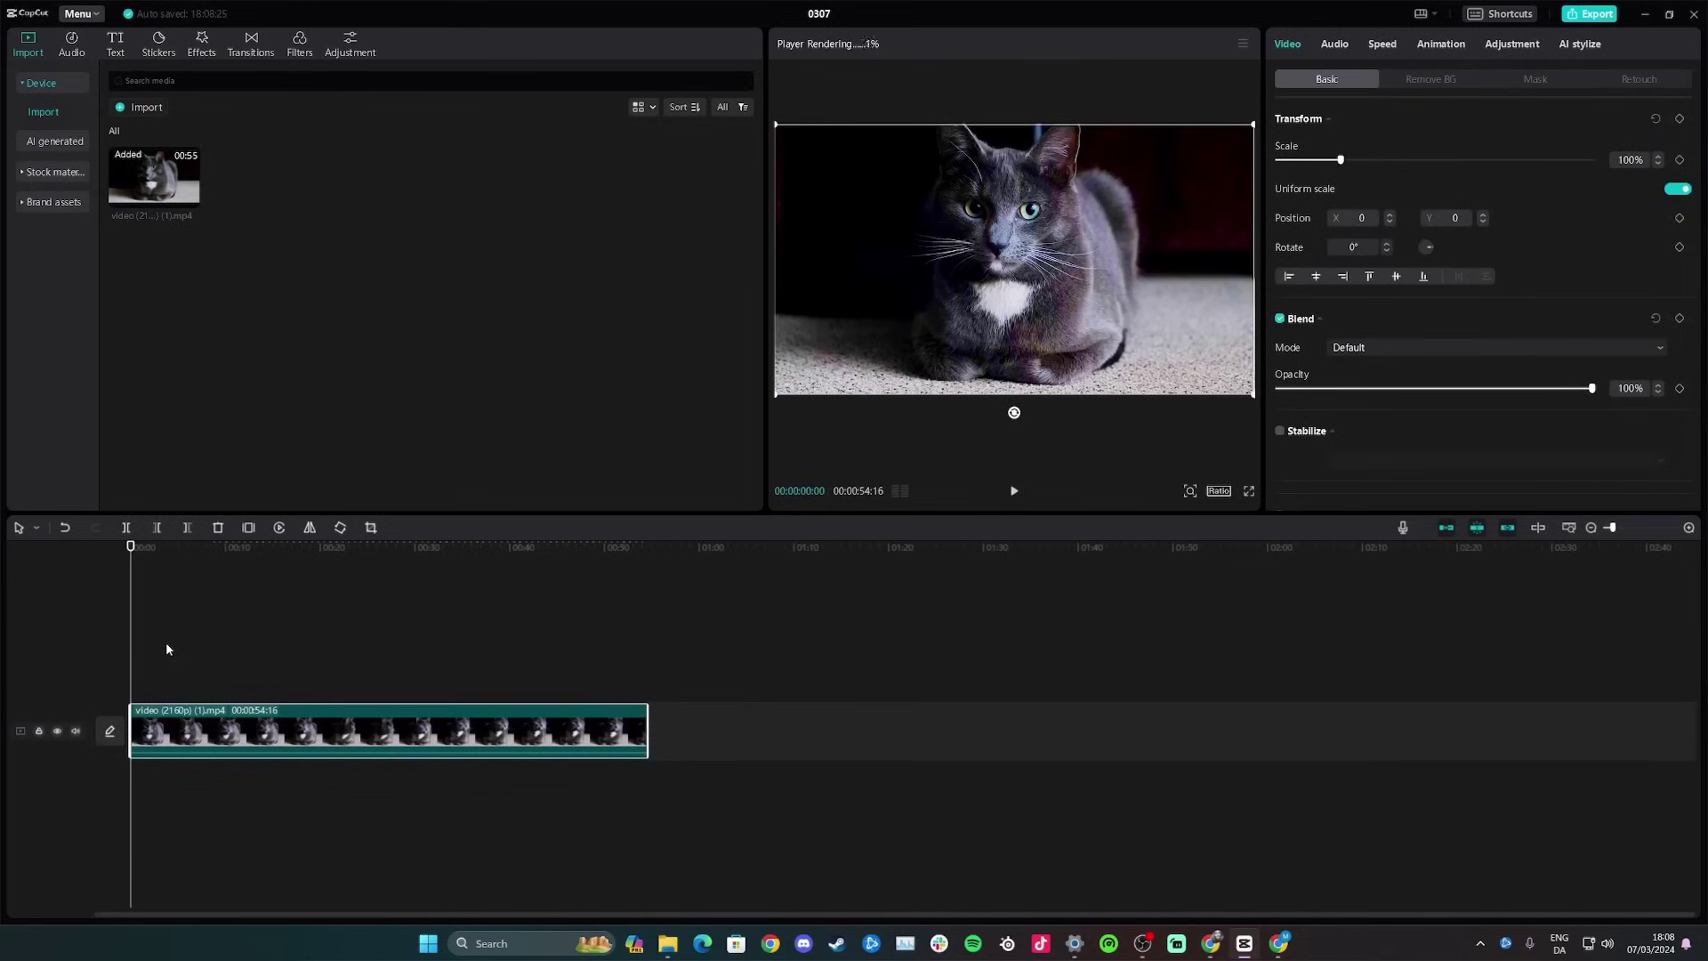
{"action": "key", "text": "space"}
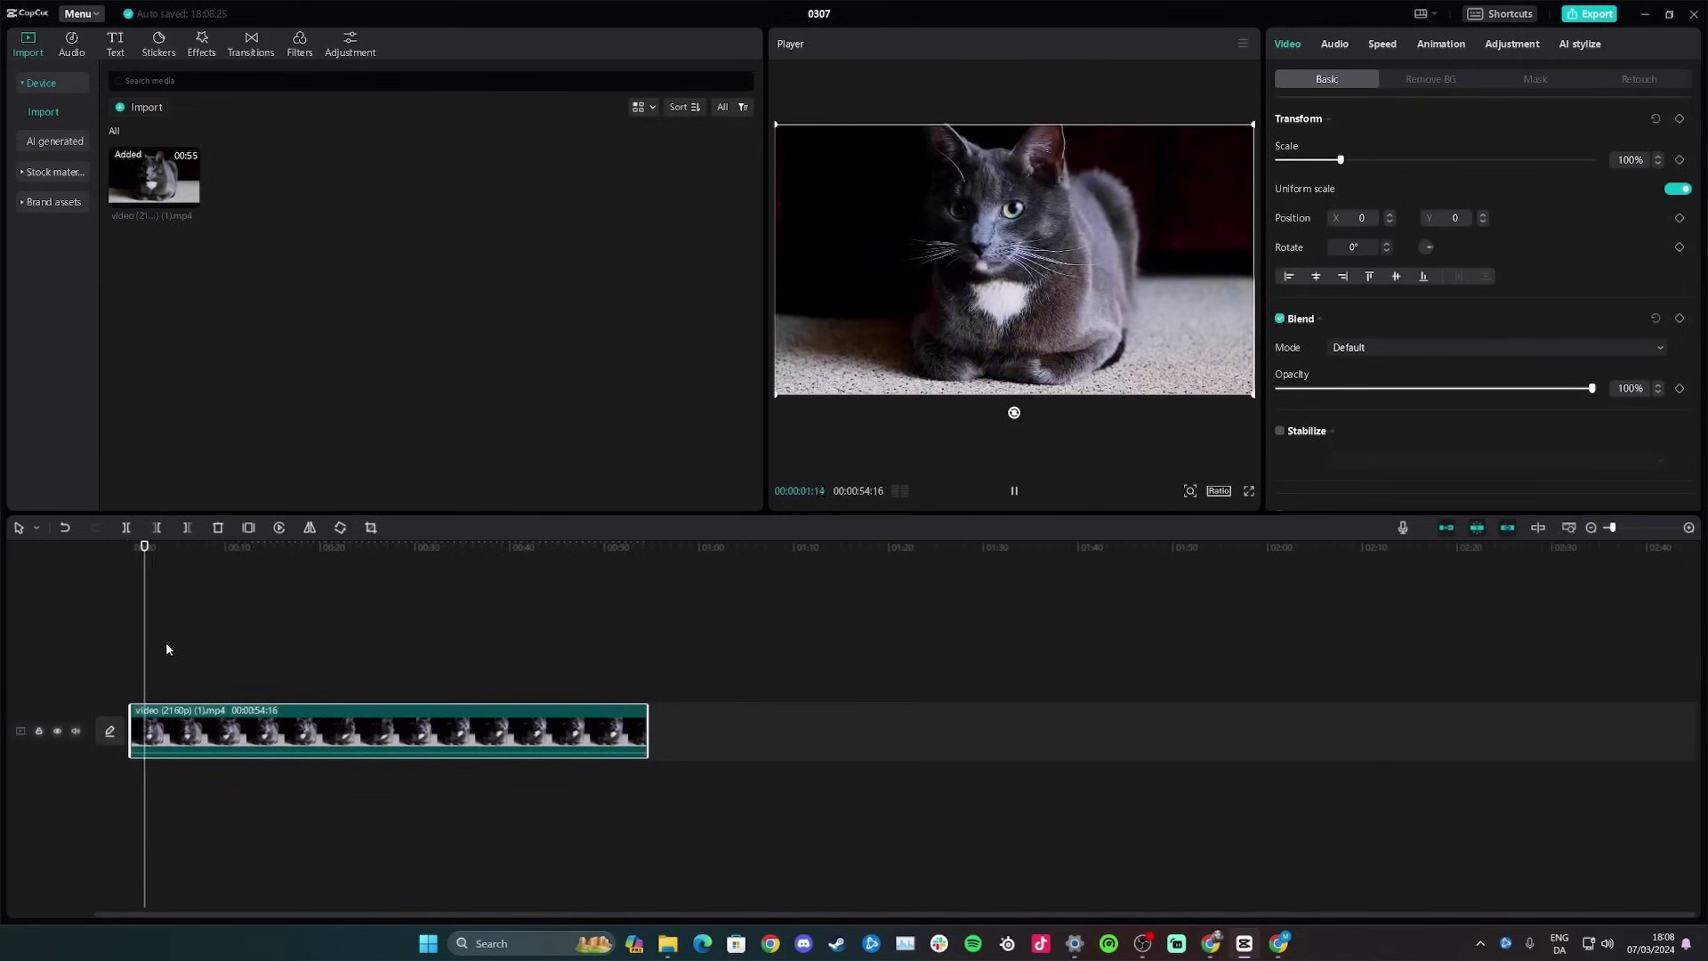
{"action": "key", "text": "space"}
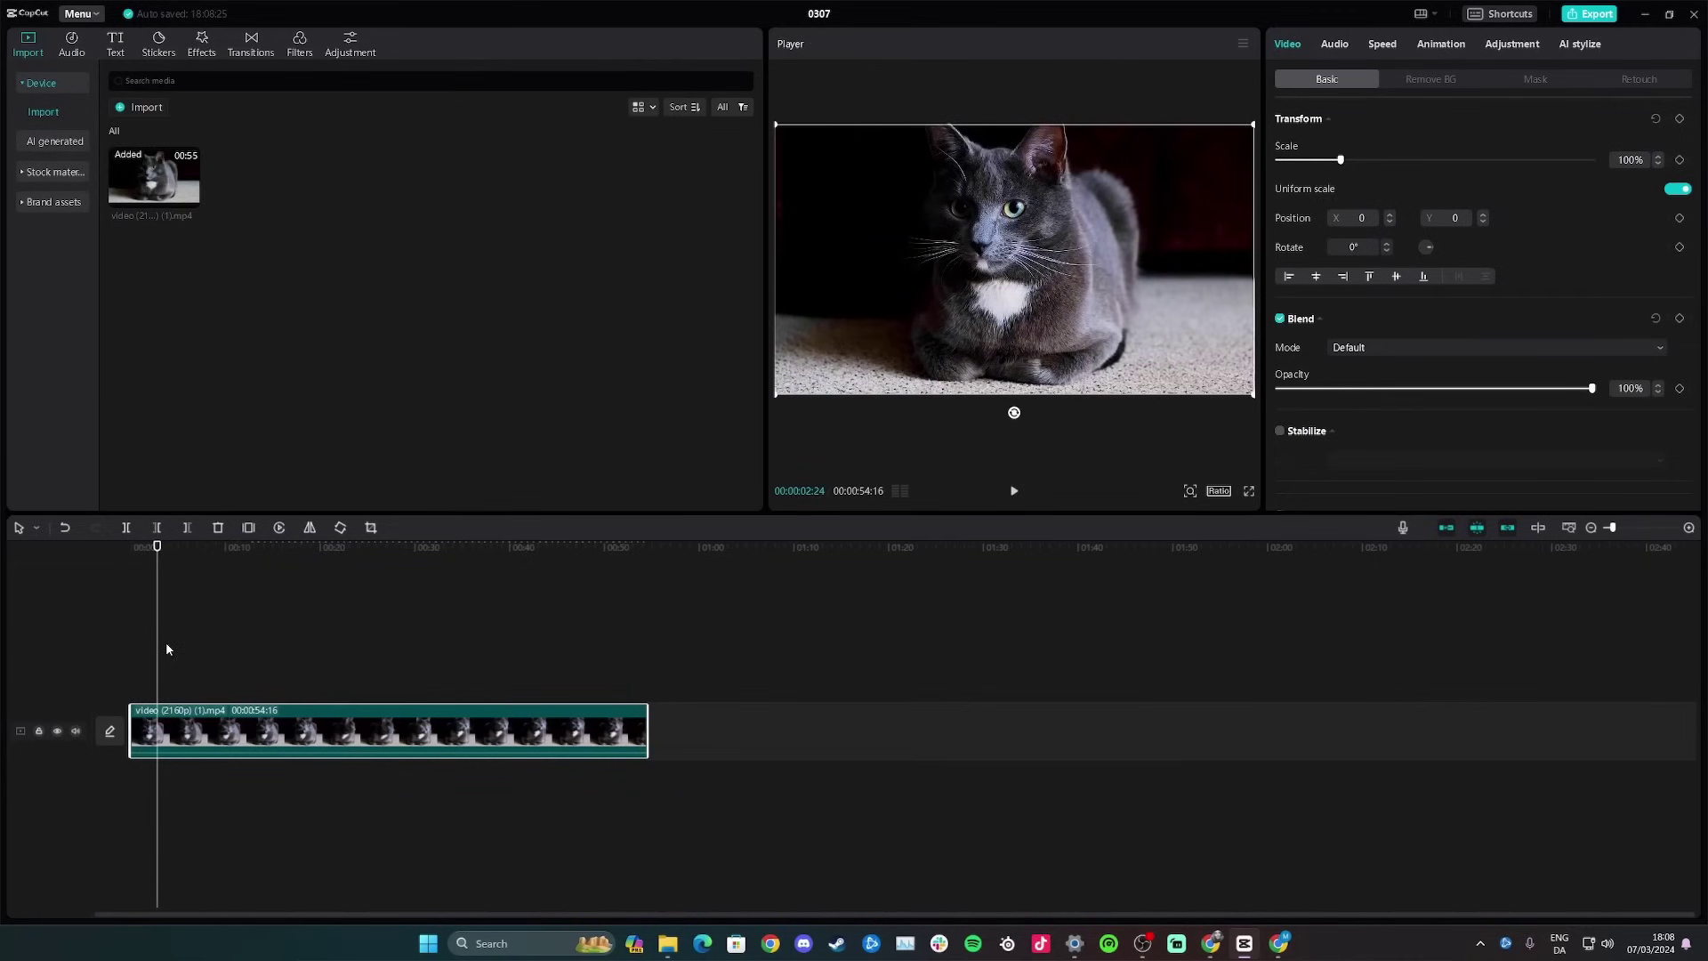
{"action": "key", "text": "ctrl+b"}
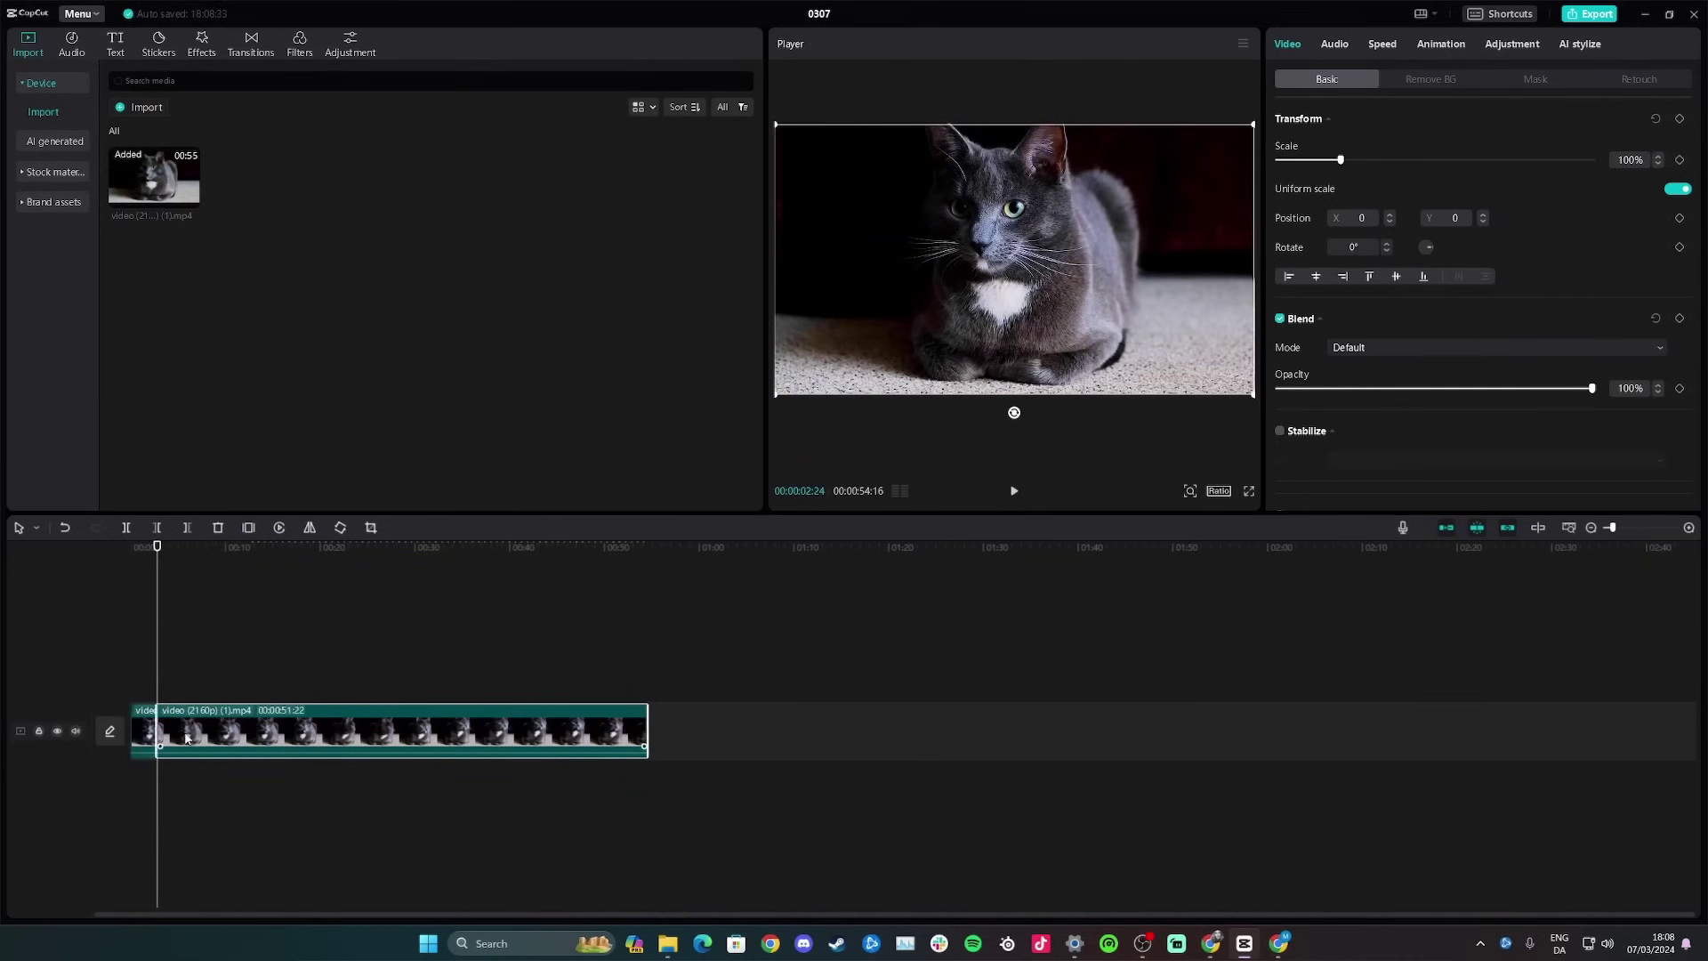
{"action": "key", "text": "Delete"}
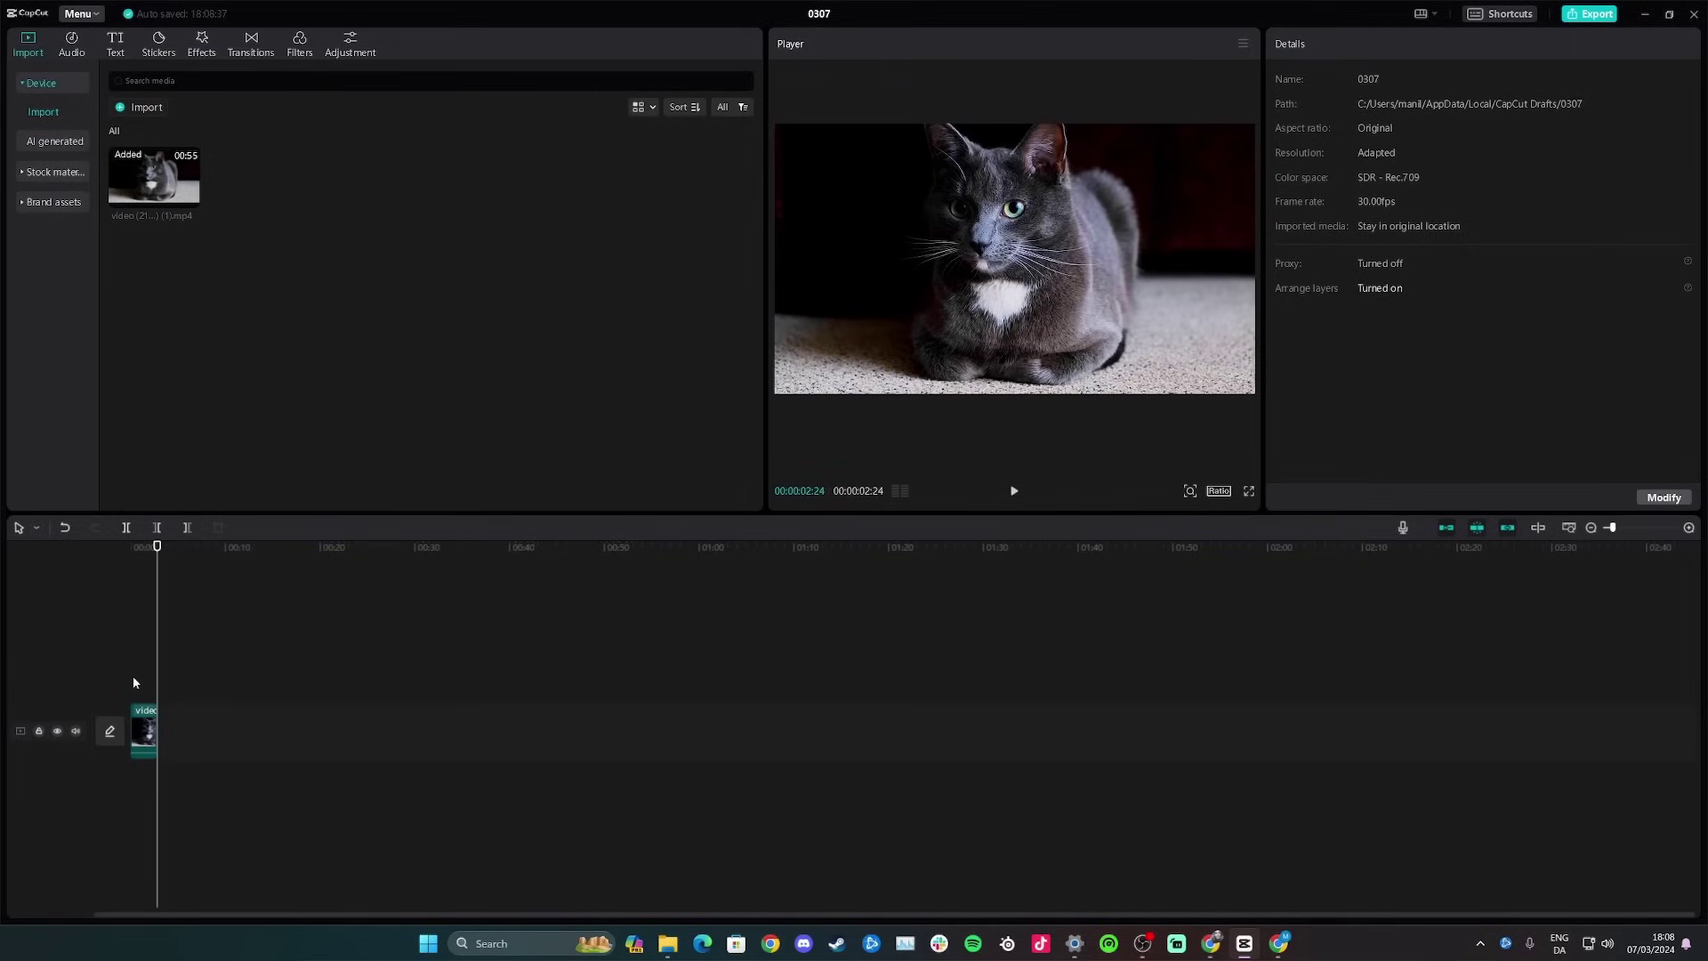
{"action": "left_click", "coordinate": [135, 681]}
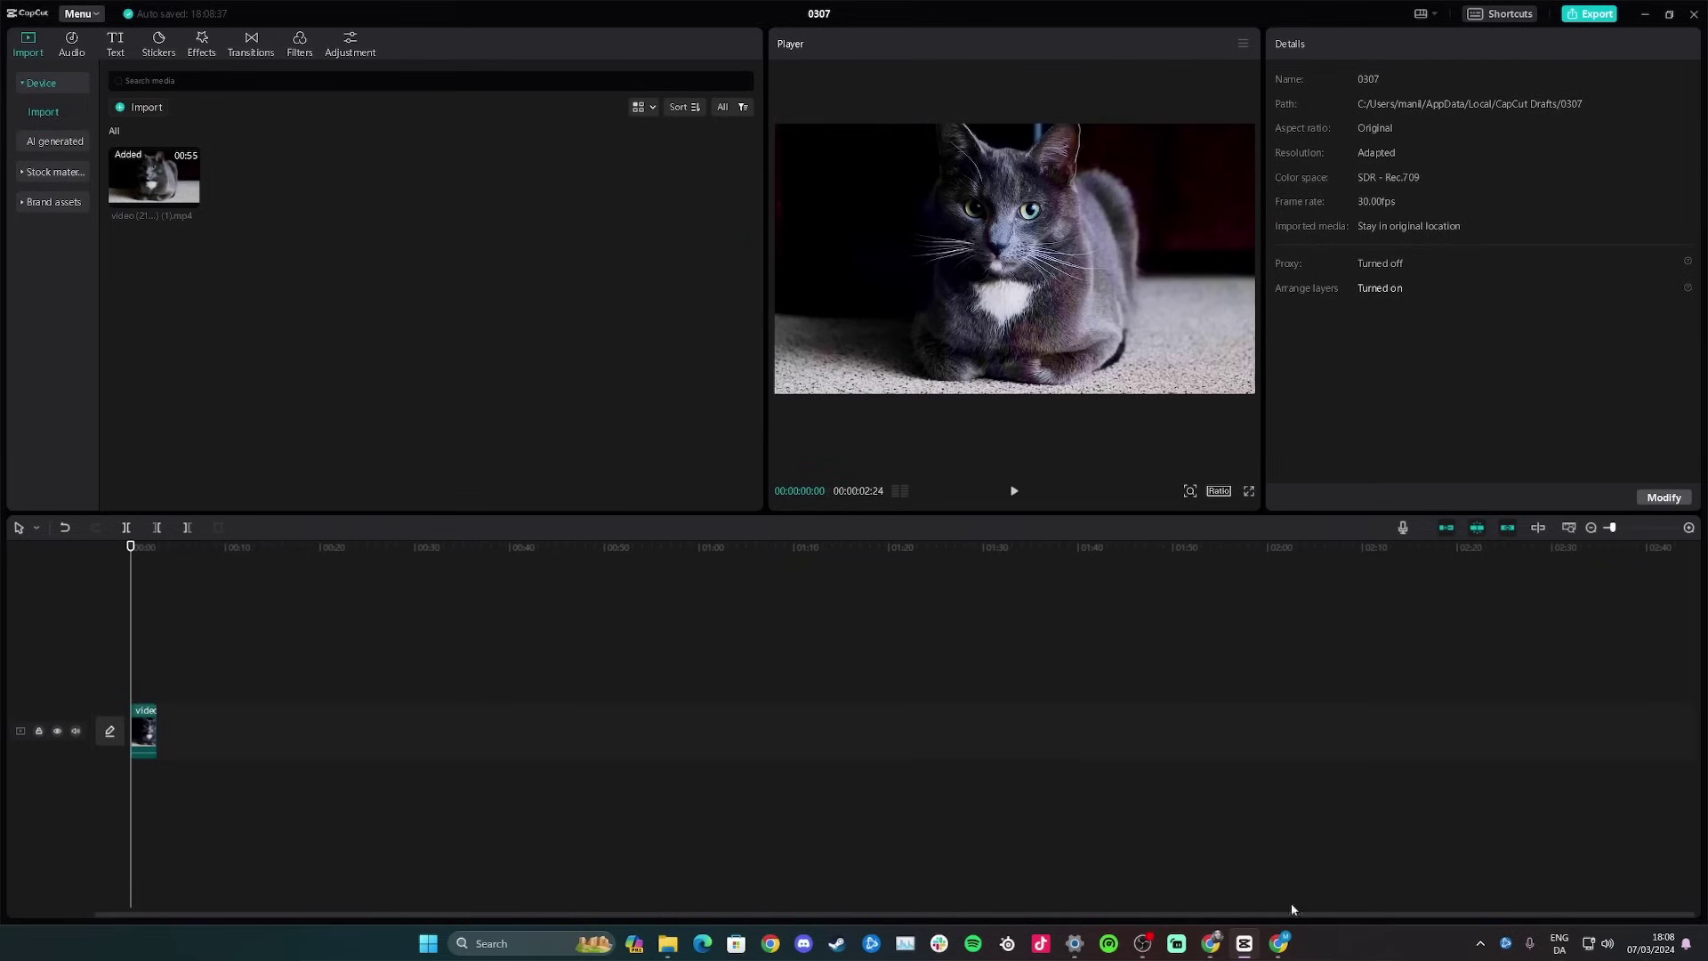
Step: Switch to Chrome, view the save option for the green screen palette image, and return to CapCut
{"action": "left_click", "coordinate": [1278, 943]}
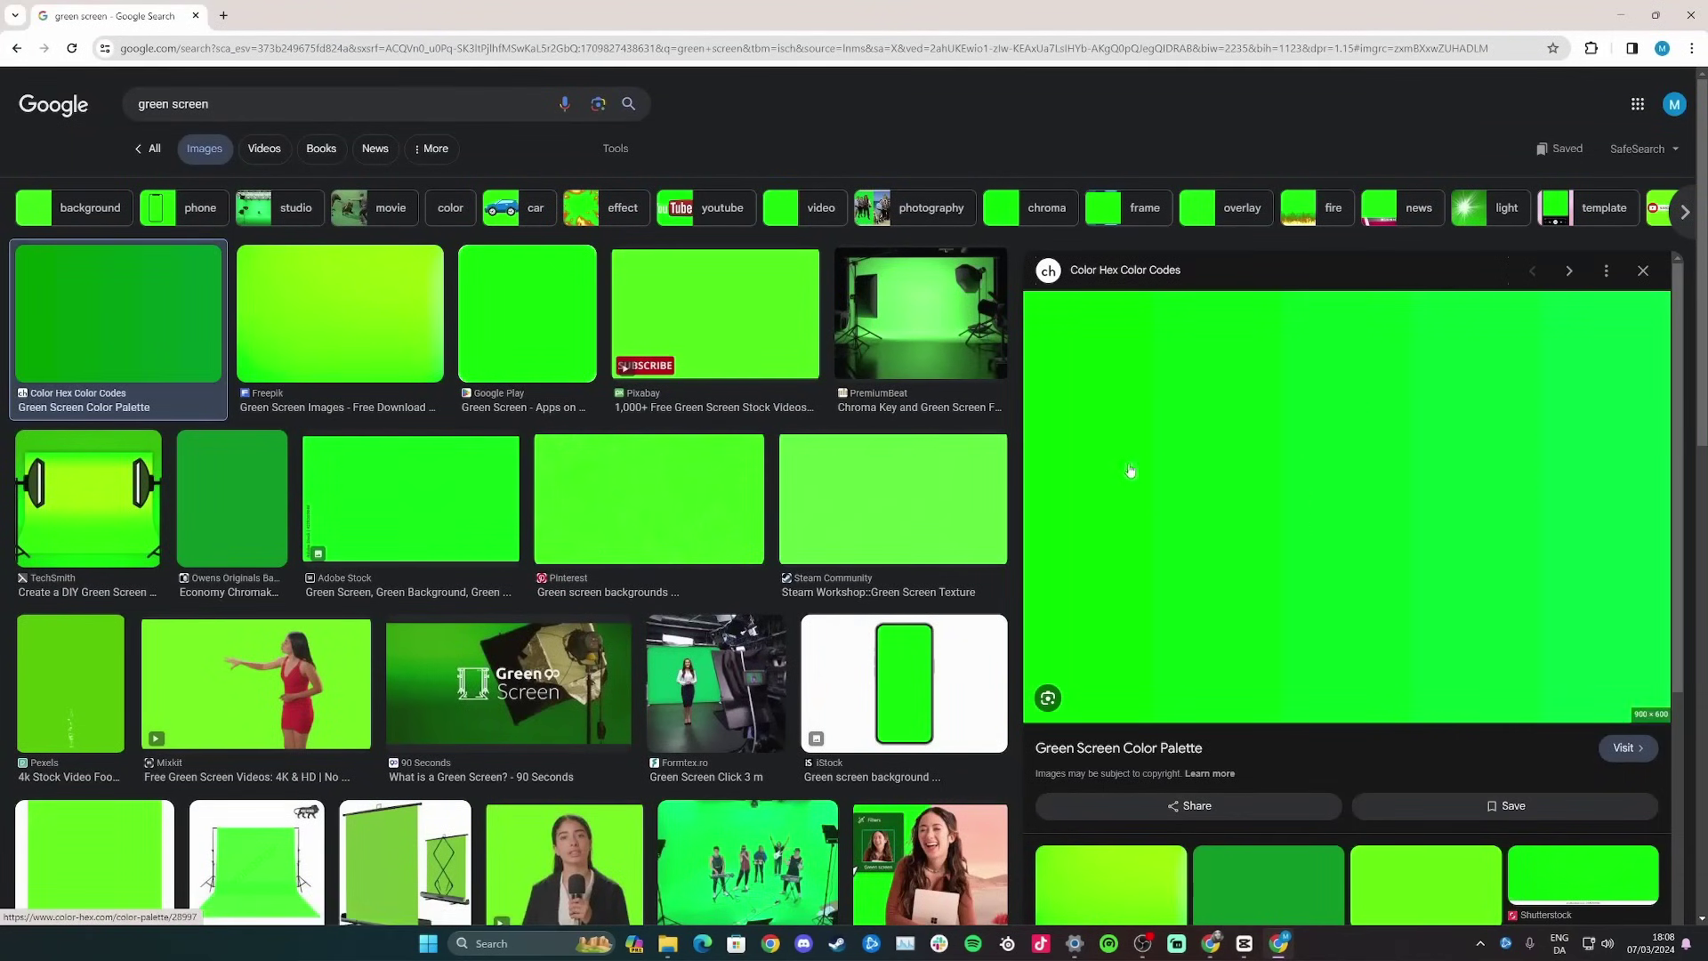
{"action": "right_click", "coordinate": [1143, 425]}
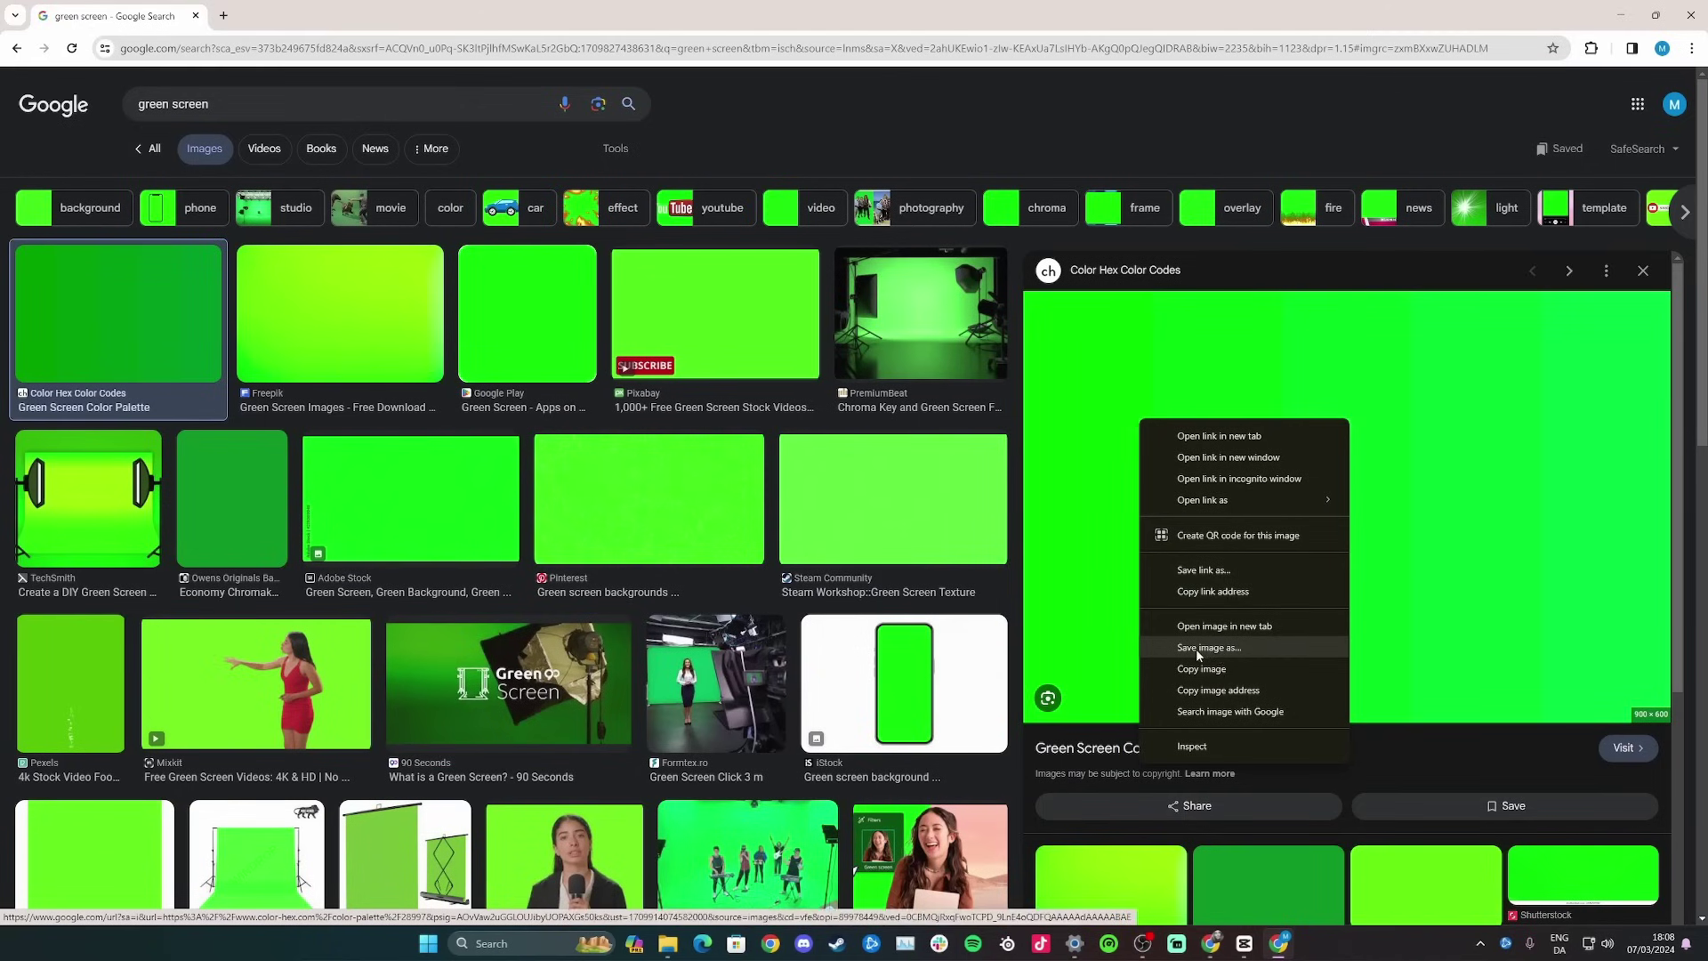
{"action": "left_click", "coordinate": [1243, 944]}
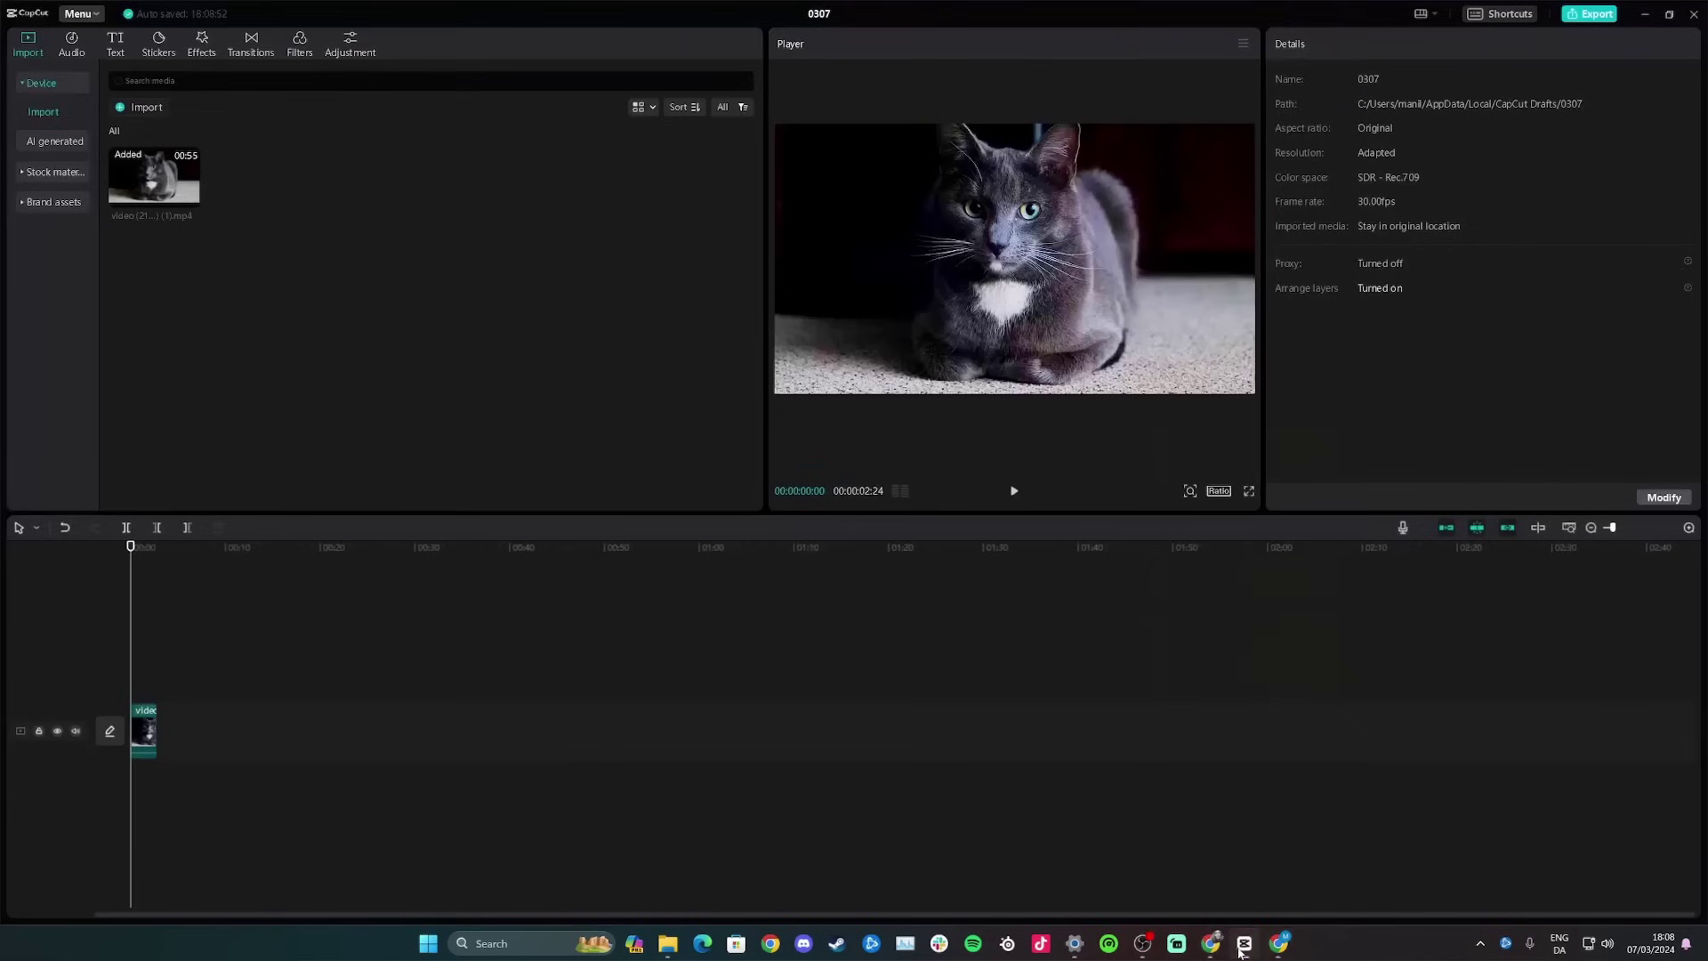
Step: Import the green image download (1) from the Downloads folder and preview the cat video in the media library
{"action": "left_click", "coordinate": [124, 106]}
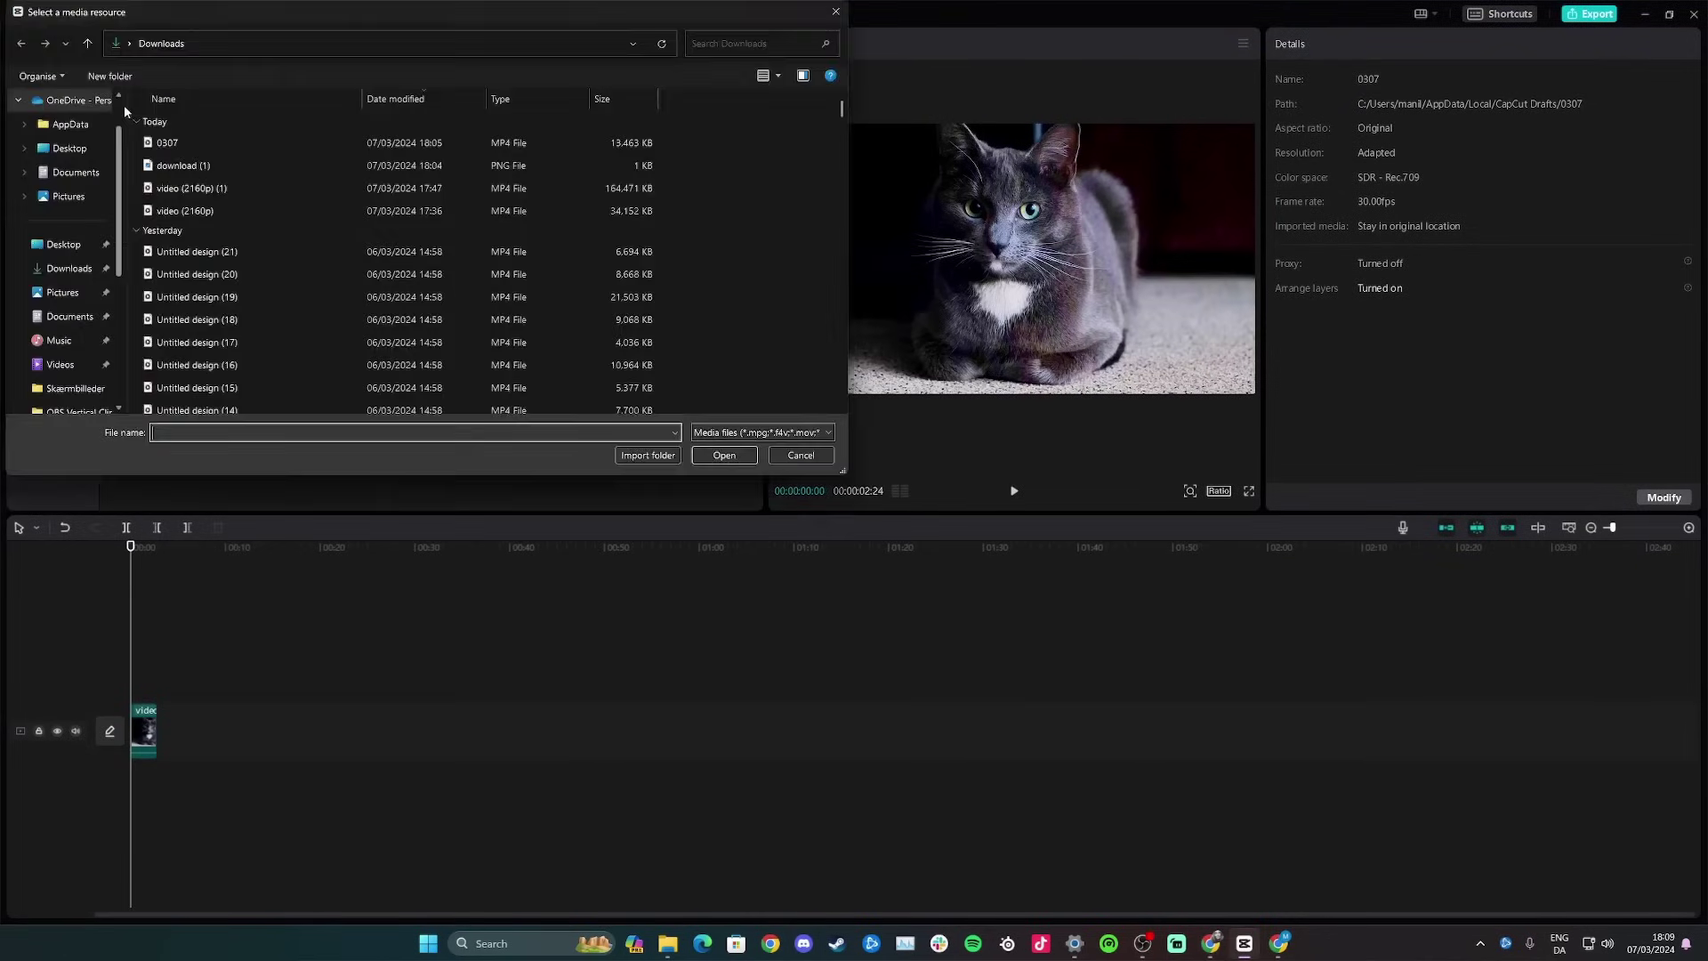
{"action": "left_click", "coordinate": [194, 168]}
{"action": "double_click", "coordinate": [194, 167]}
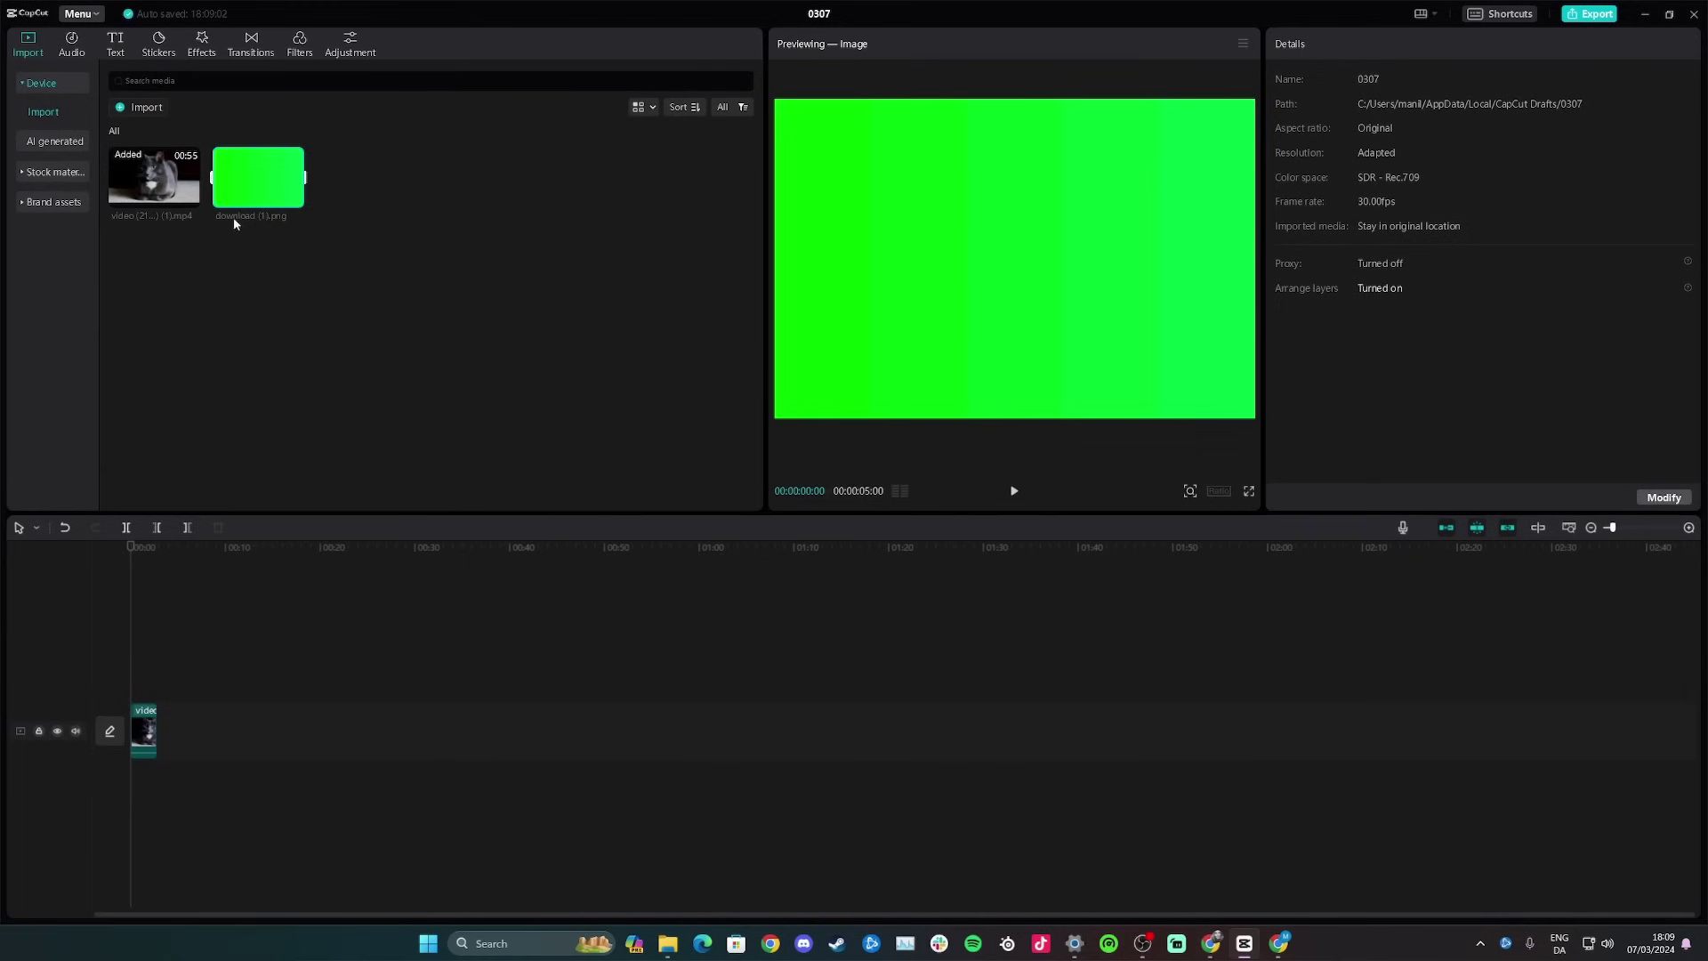
{"action": "left_click", "coordinate": [173, 190]}
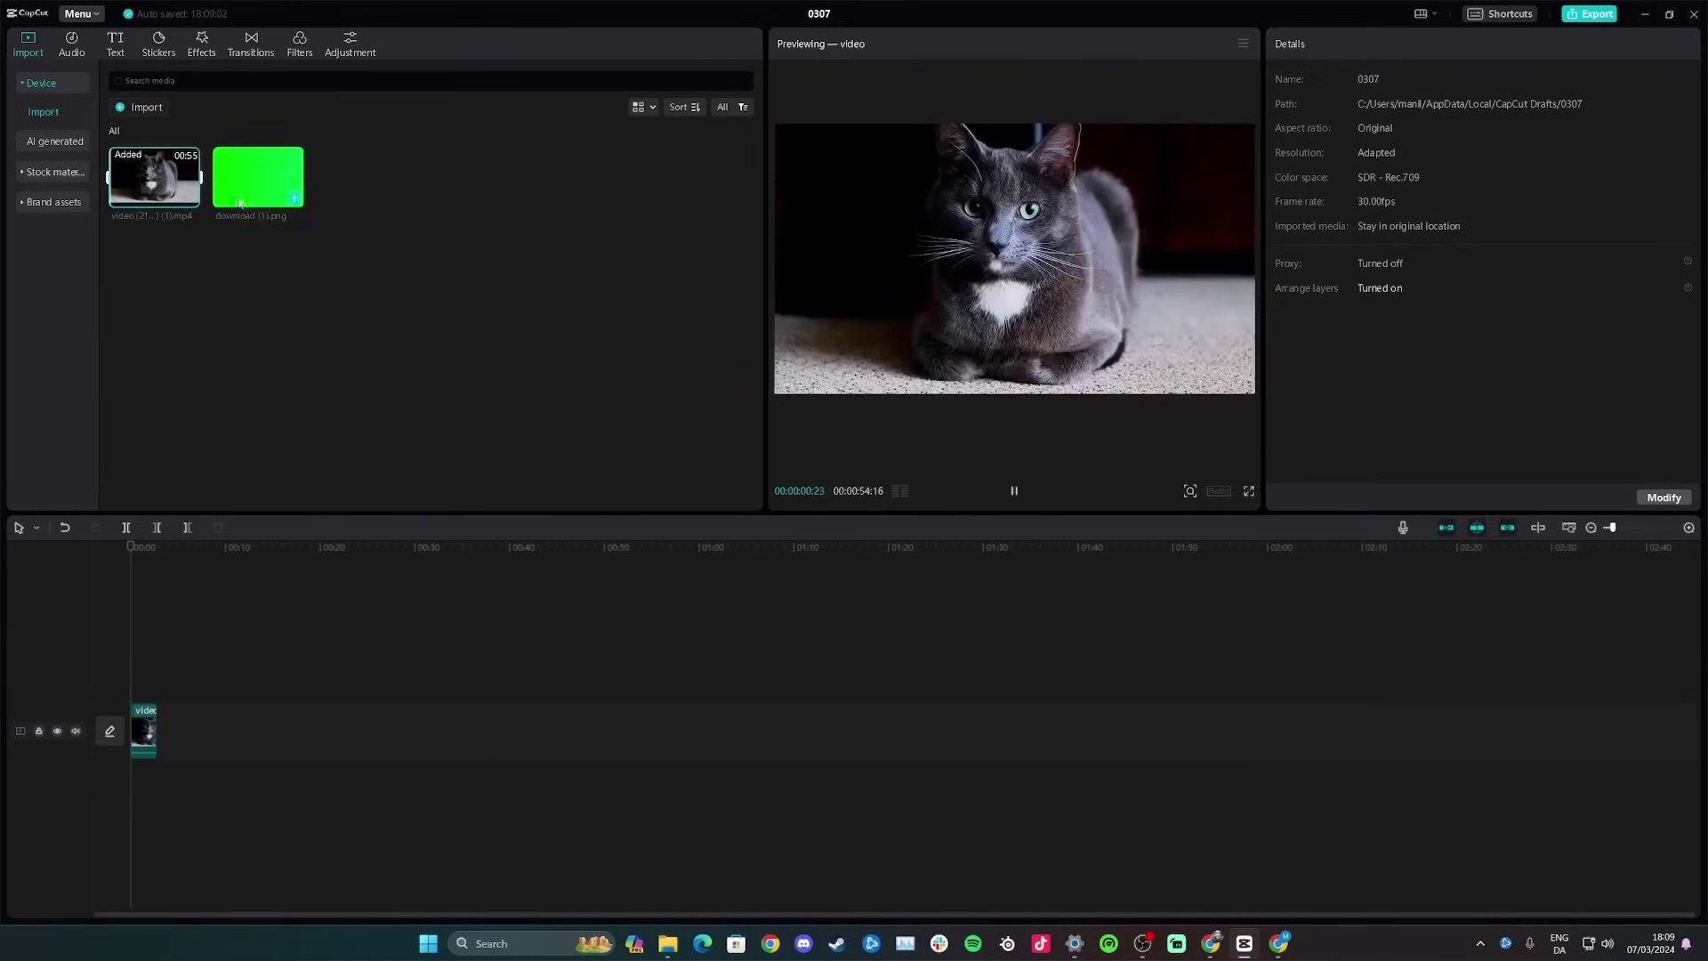
Step: Remove the cat clip's background with Auto removal, play the cutout and return the playhead to the start
{"action": "left_click", "coordinate": [143, 738]}
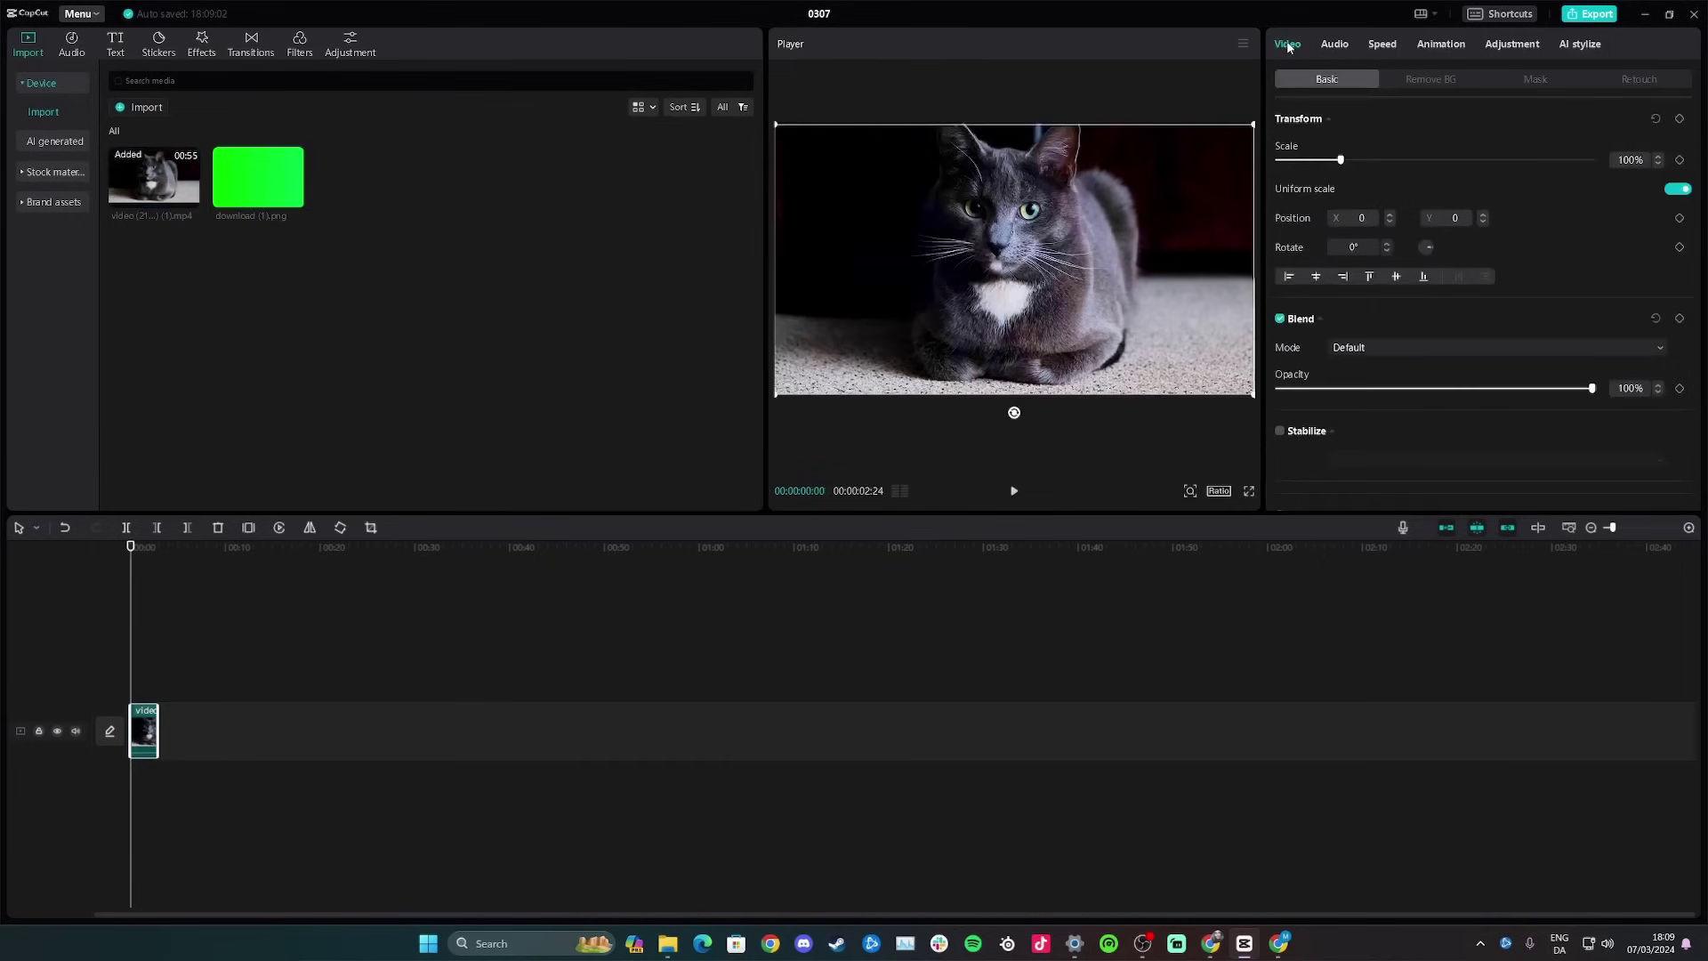
{"action": "left_click", "coordinate": [1440, 80]}
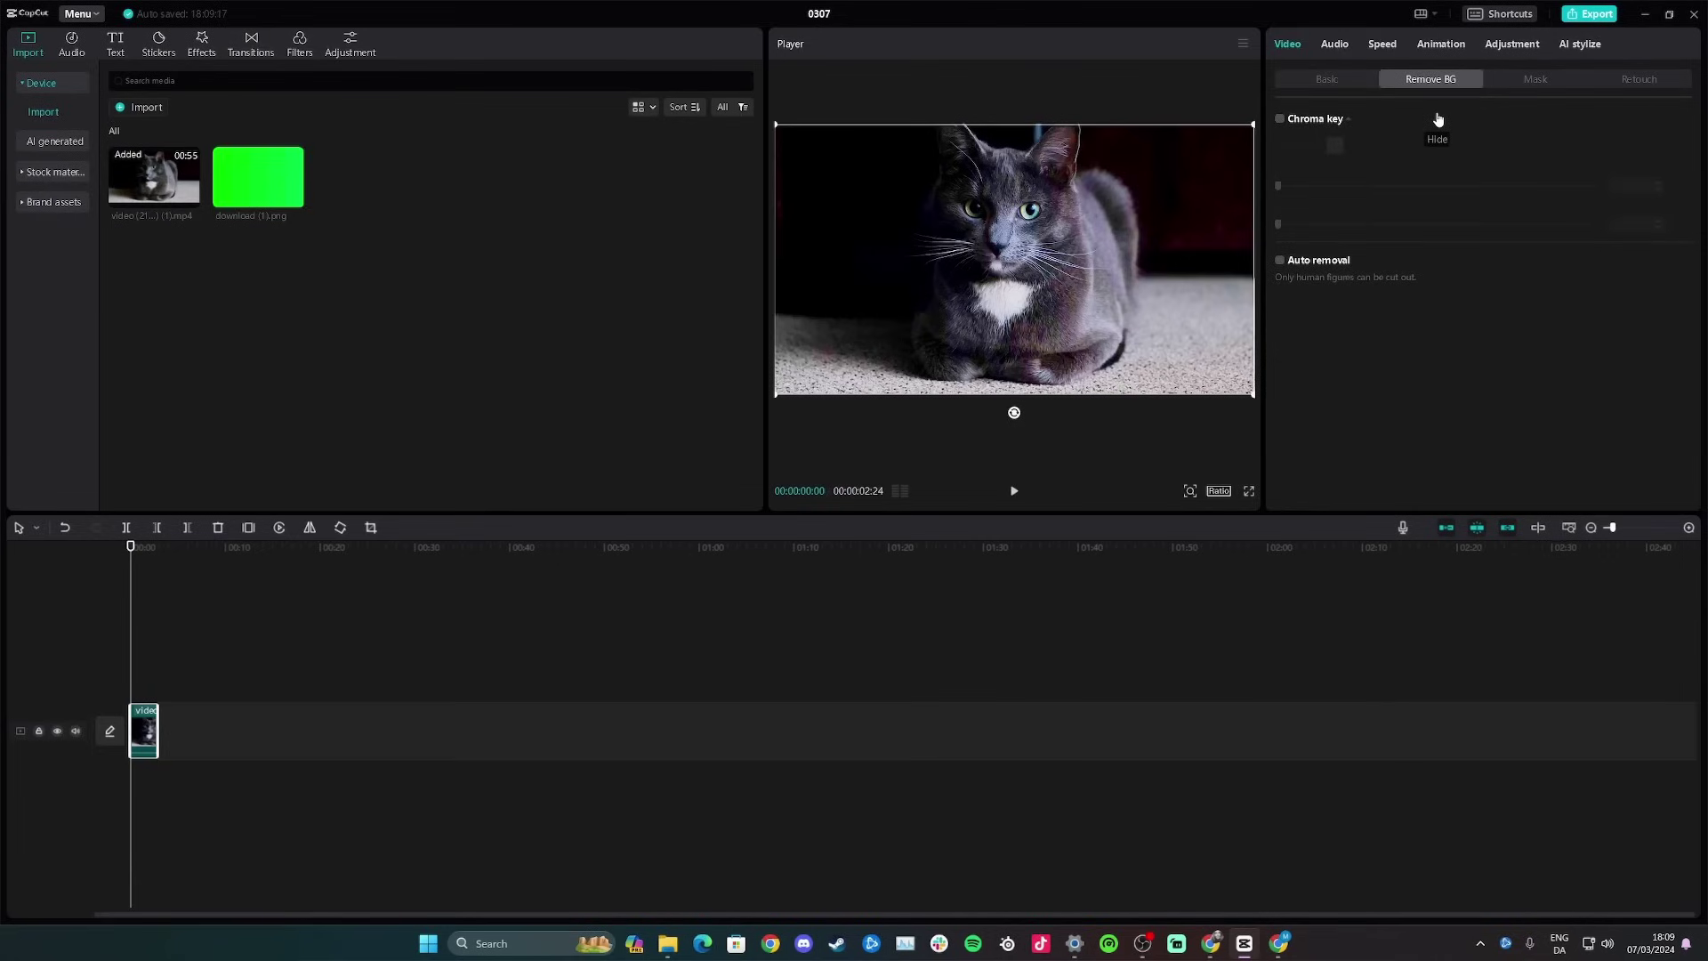
{"action": "left_click", "coordinate": [1281, 261]}
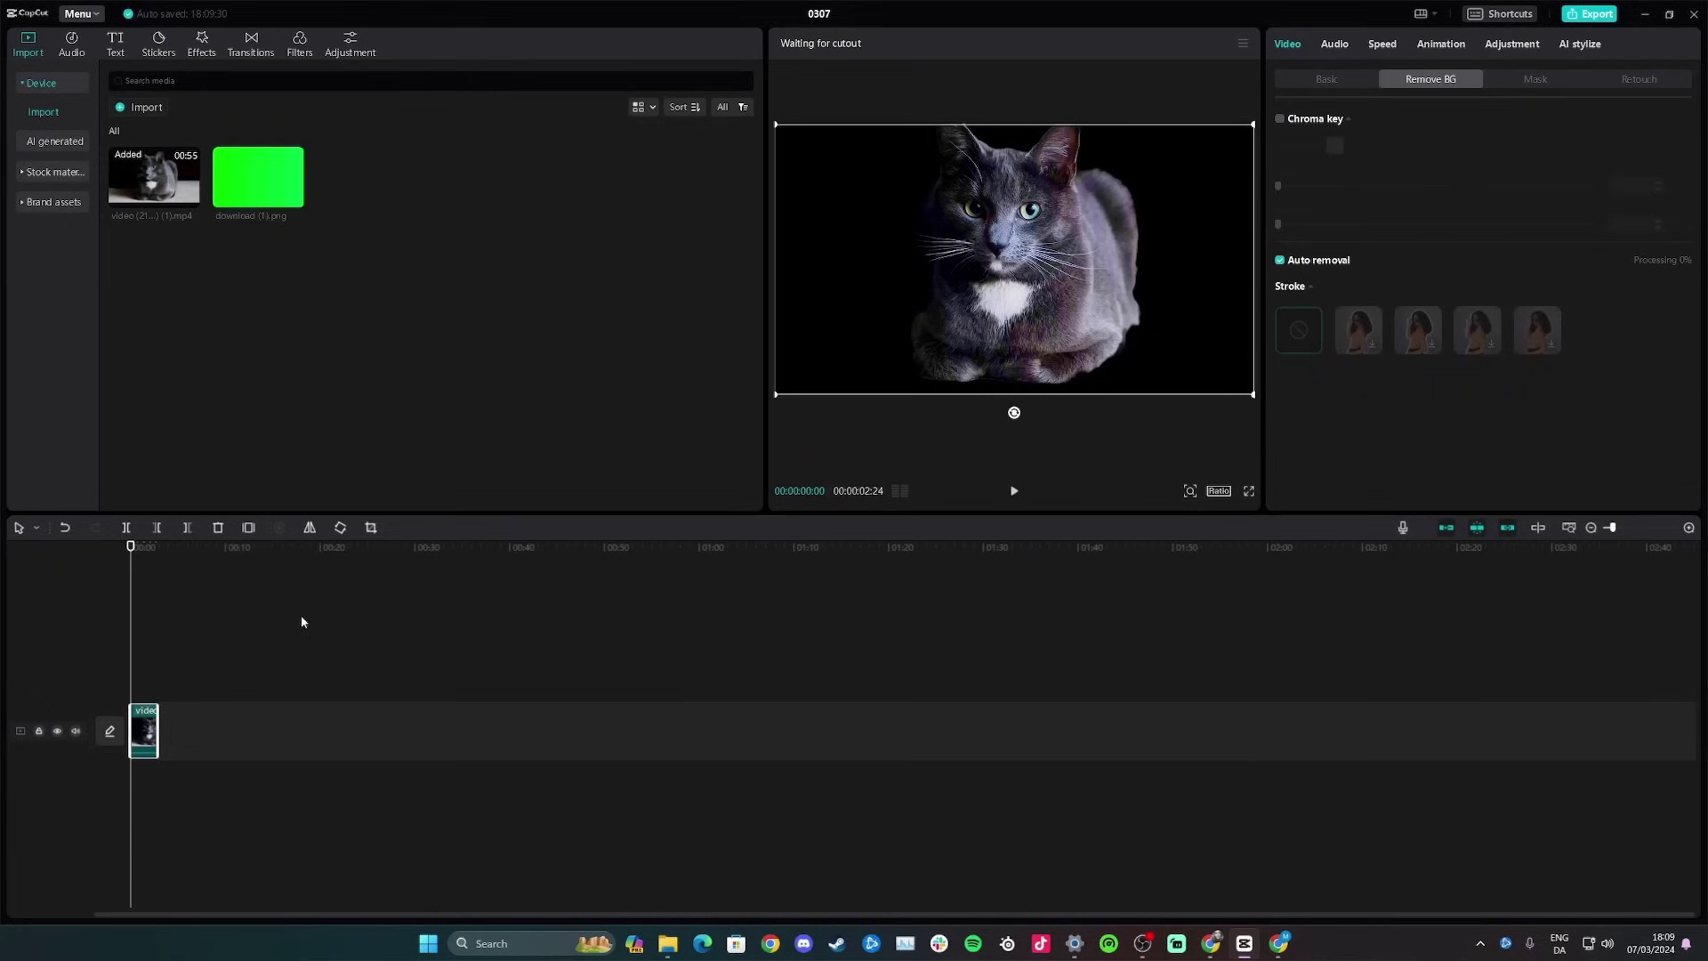
{"action": "key", "text": "space"}
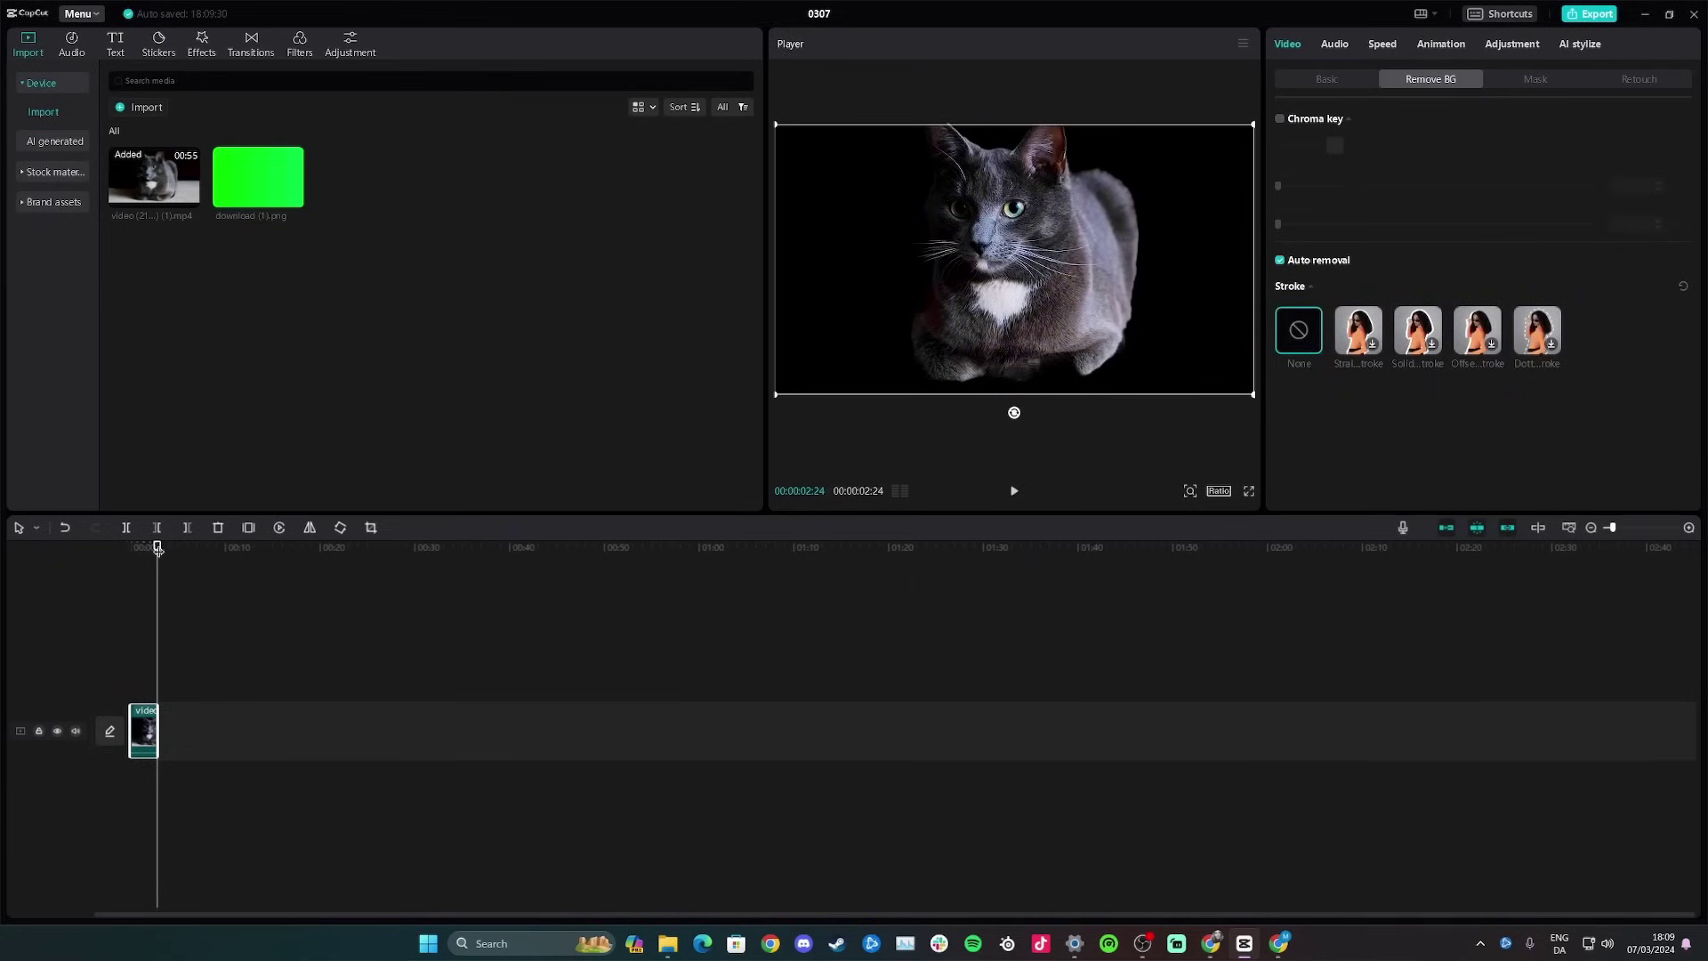
{"action": "left_click_drag", "start_coordinate": [157, 546], "coordinate": [129, 548]}
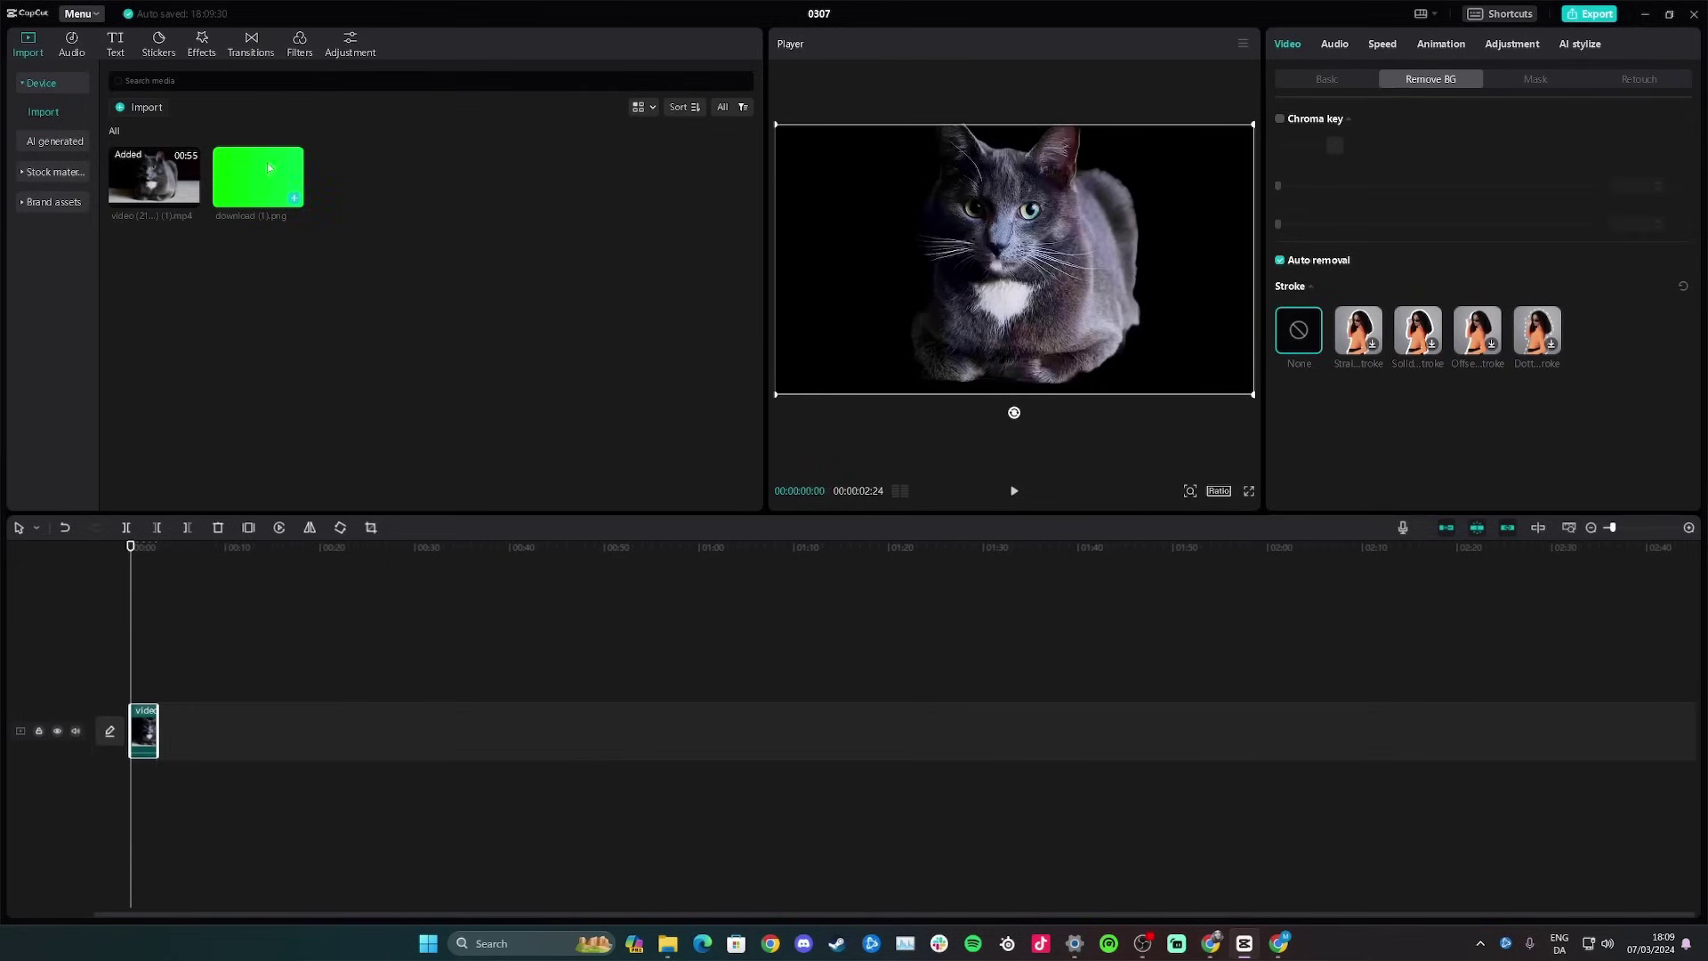
Step: Add the green image to the timeline at the start and move the cat clip to a track above it
{"action": "left_click_drag", "start_coordinate": [276, 188], "coordinate": [131, 686]}
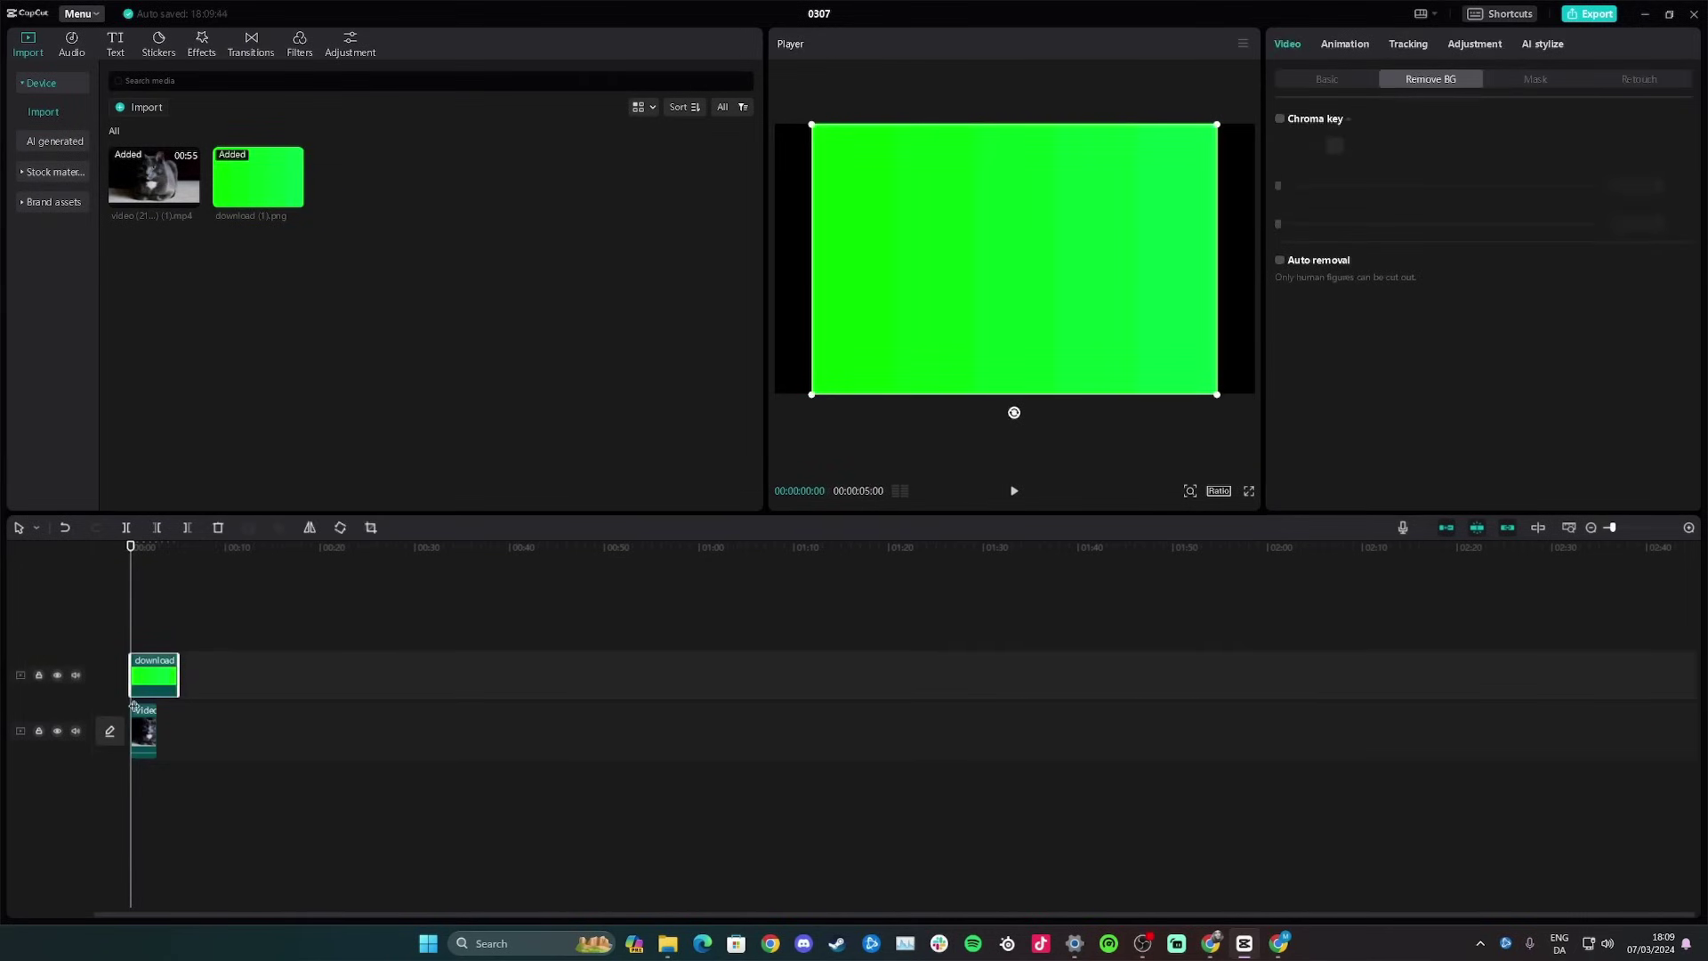
{"action": "left_click", "coordinate": [141, 722]}
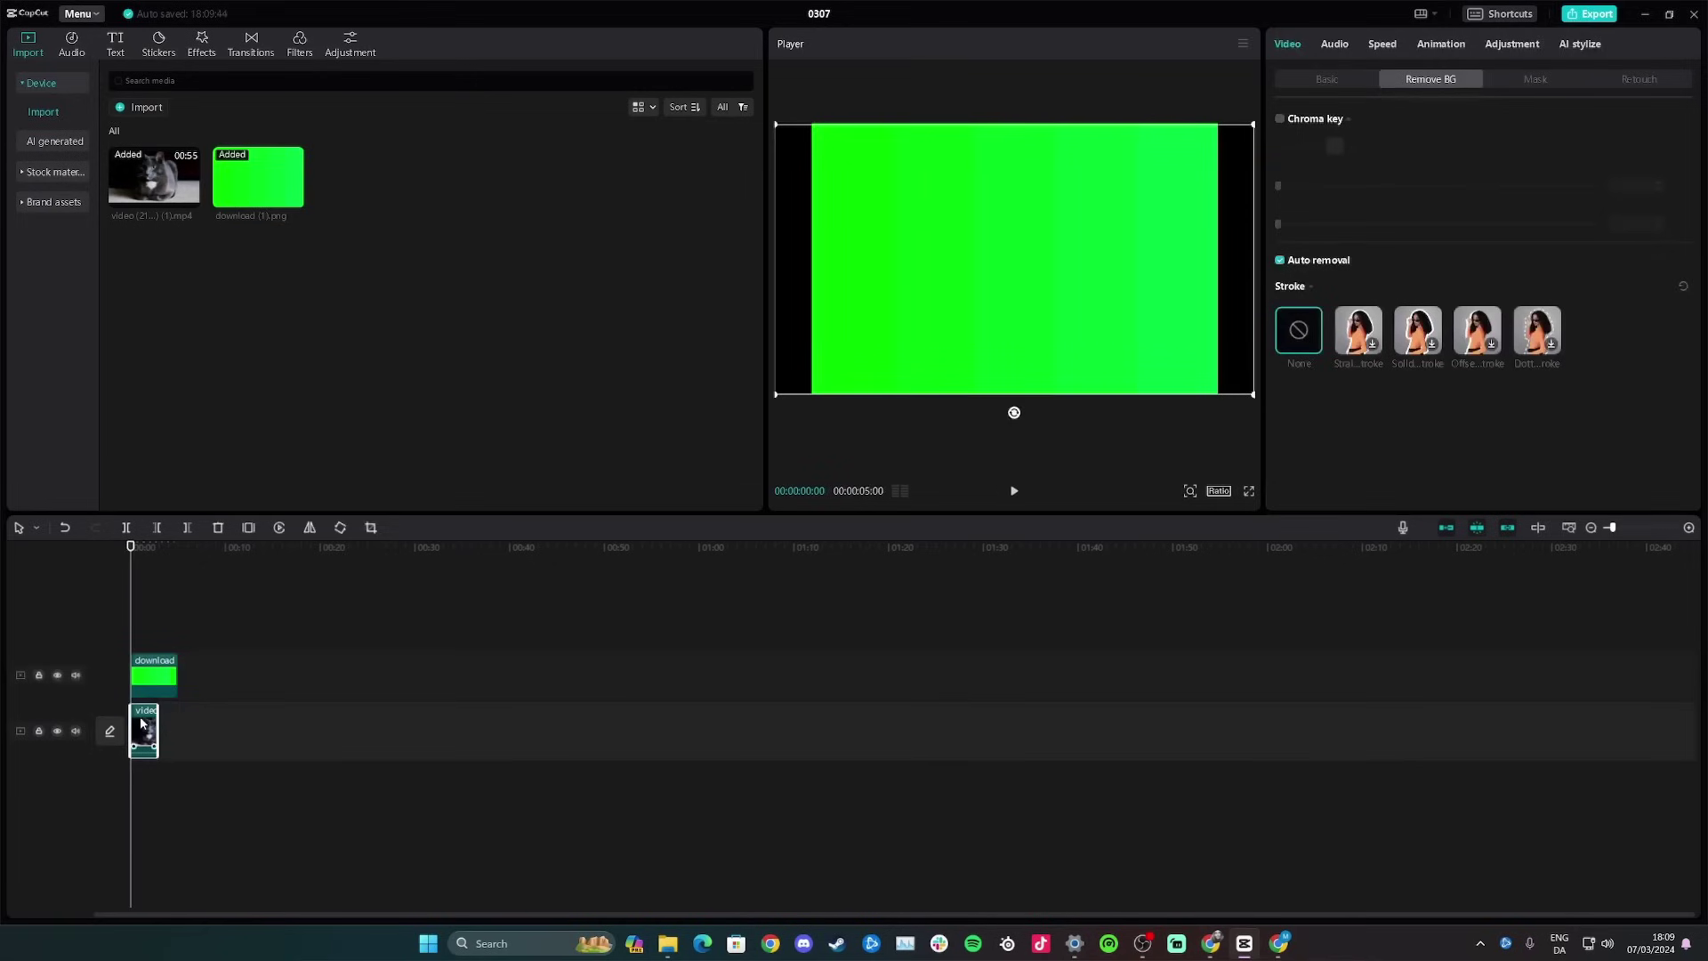
{"action": "left_click", "coordinate": [1337, 79]}
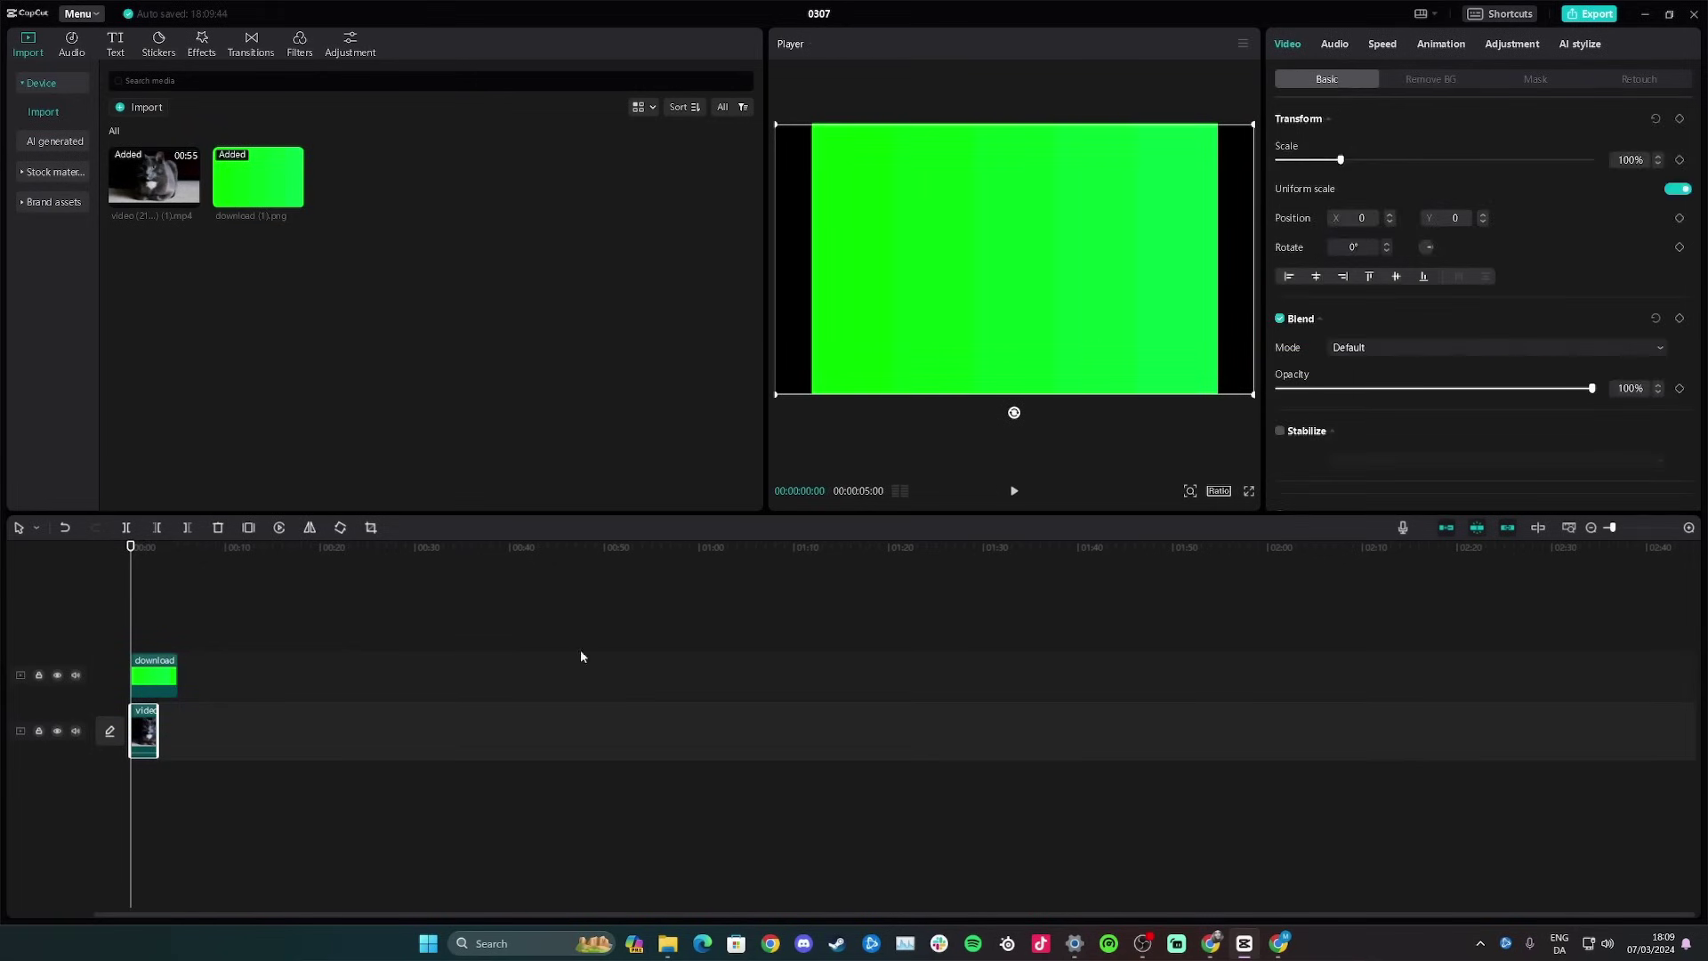
{"action": "left_click", "coordinate": [155, 683]}
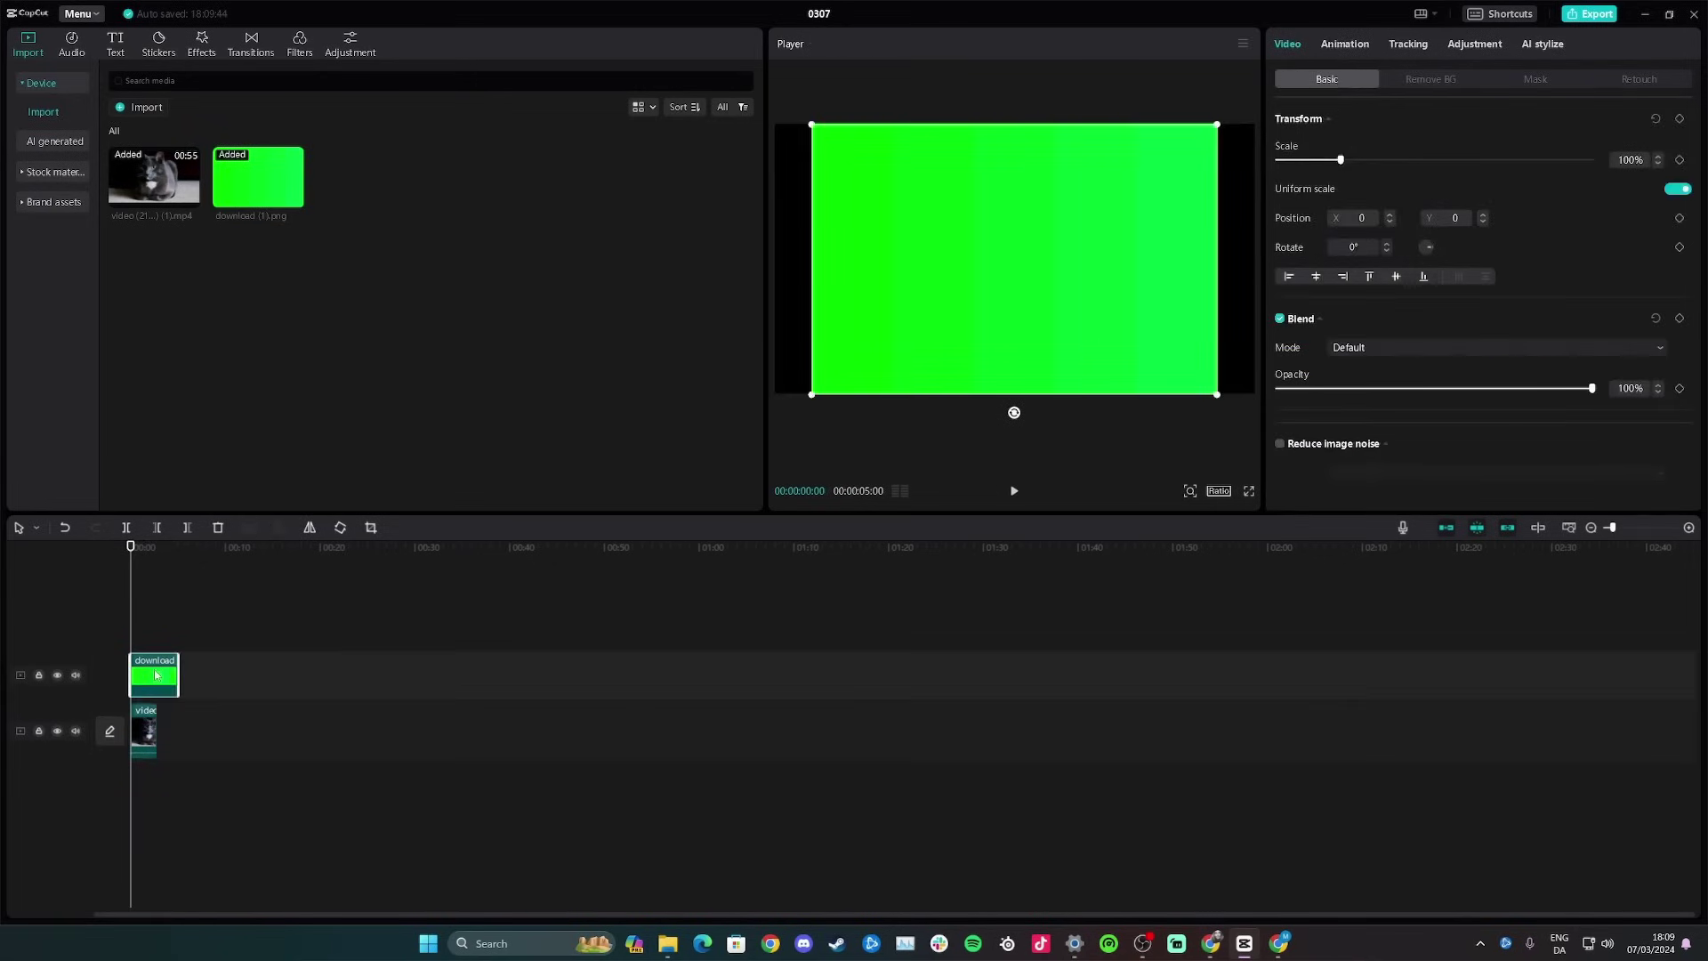
{"action": "left_click", "coordinate": [145, 731]}
{"action": "left_click_drag", "start_coordinate": [144, 732], "coordinate": [145, 625]}
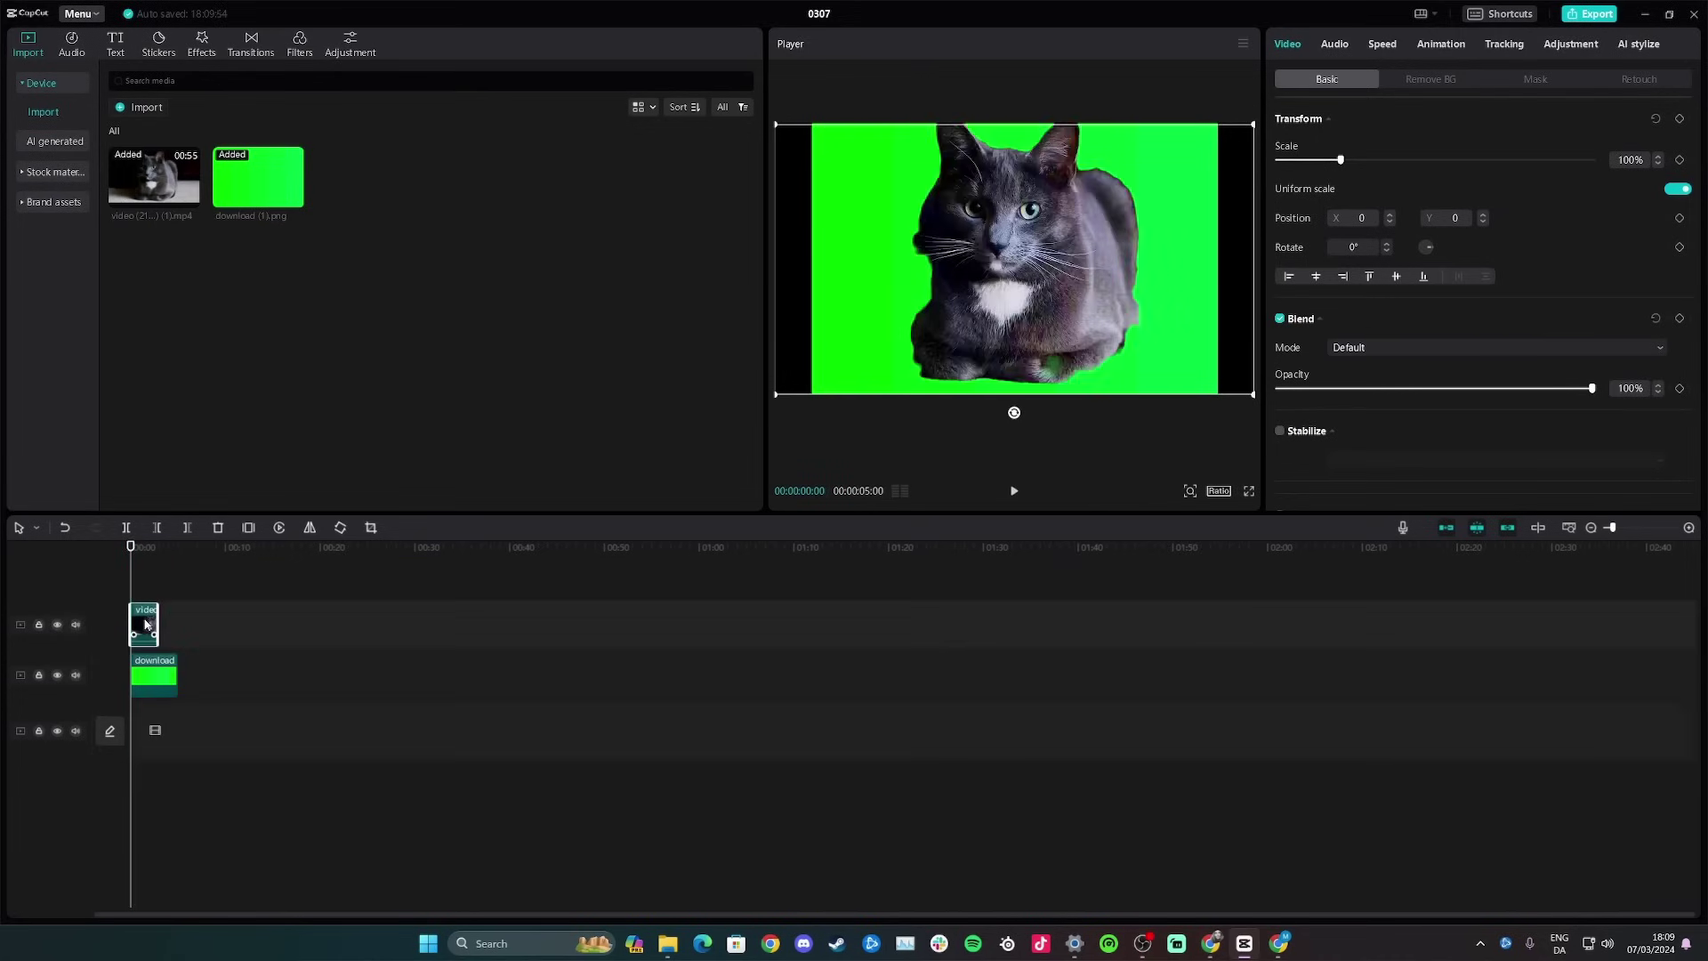
Step: Enlarge the green image to 118% so it fills the frame, and play part of the composite
{"action": "left_click", "coordinate": [155, 683]}
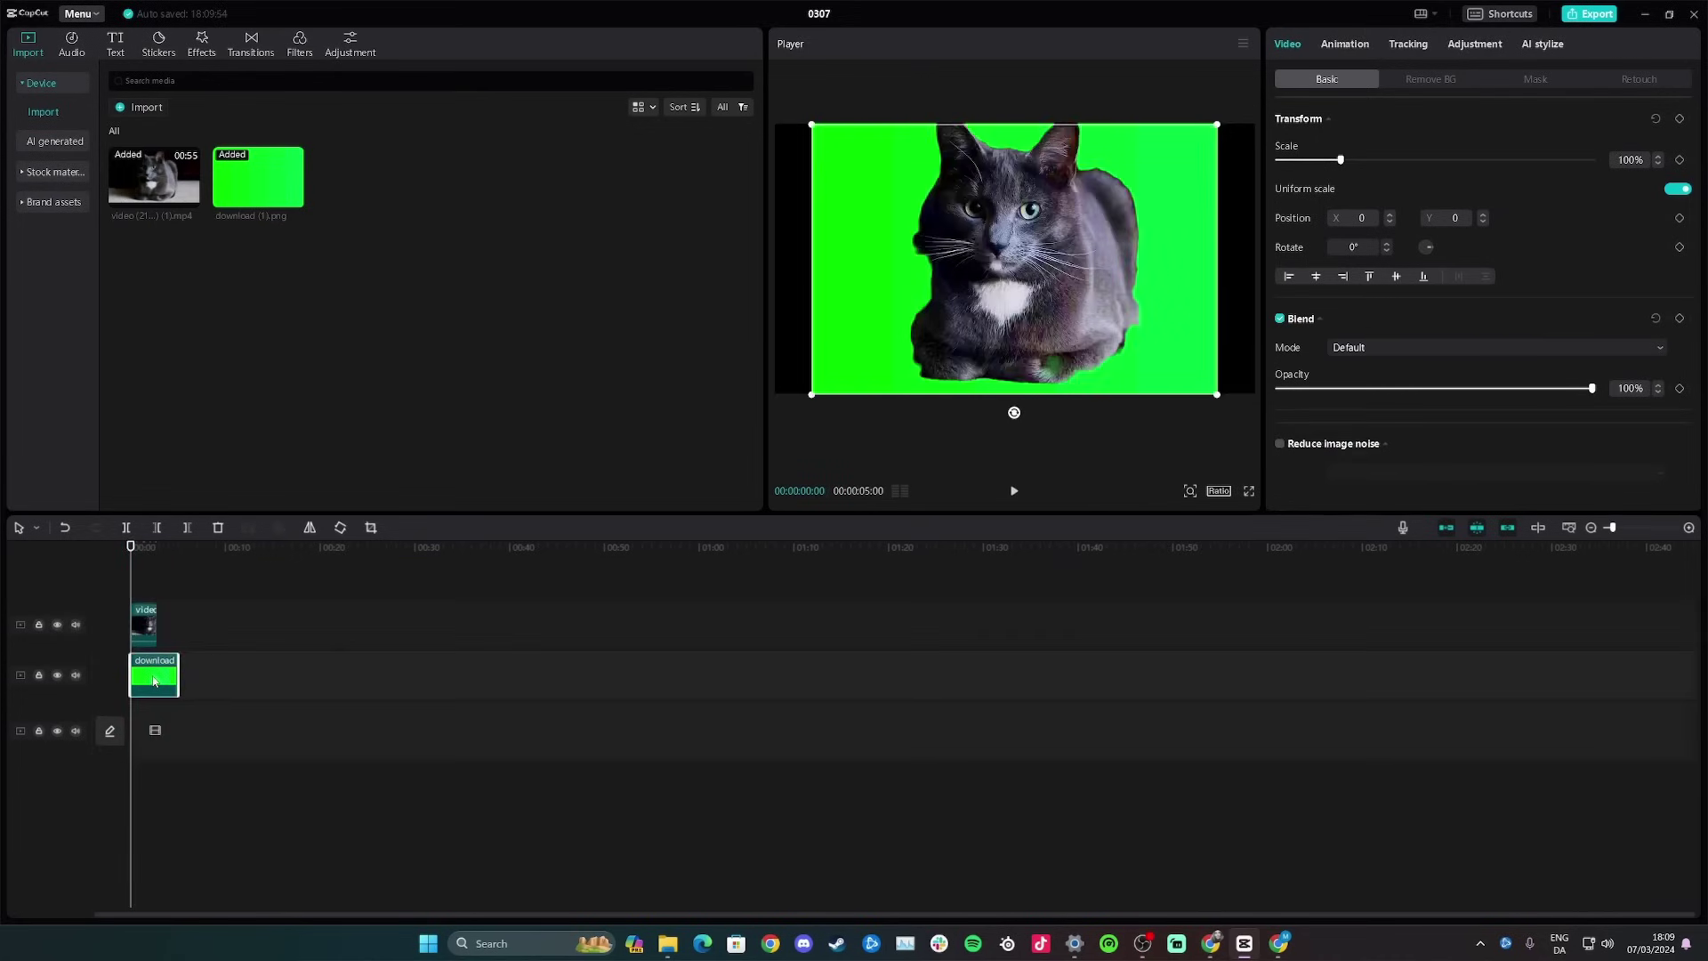
{"action": "left_click_drag", "start_coordinate": [803, 393], "coordinate": [745, 424]}
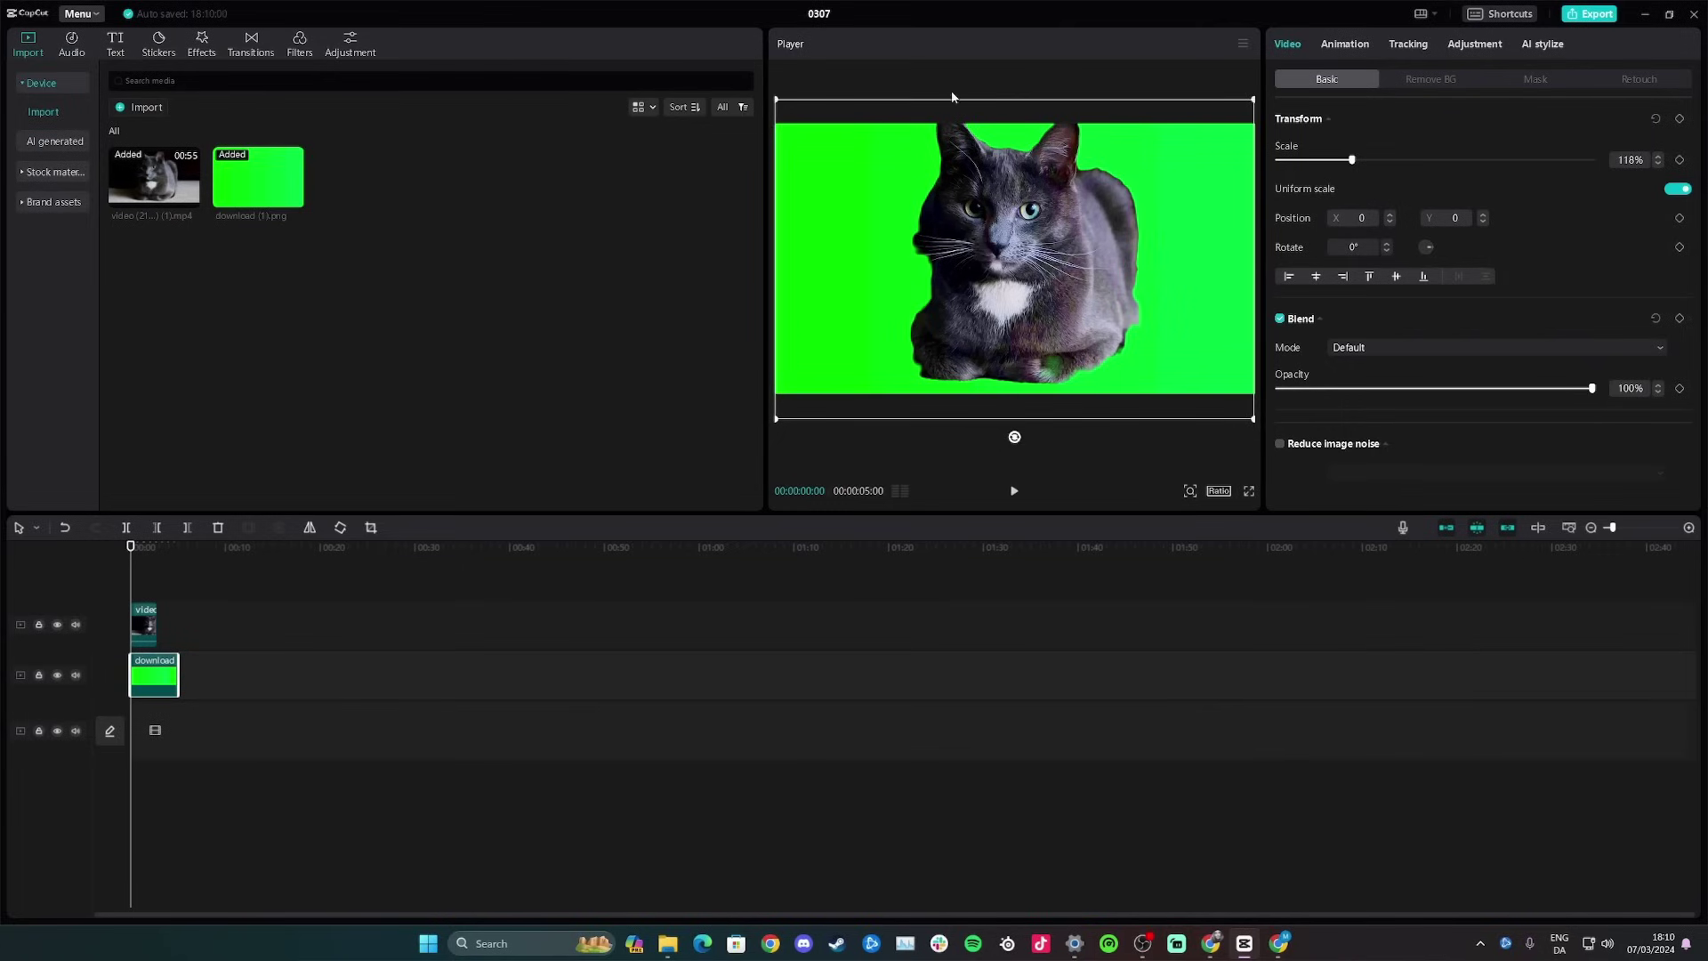
{"action": "left_click", "coordinate": [139, 583]}
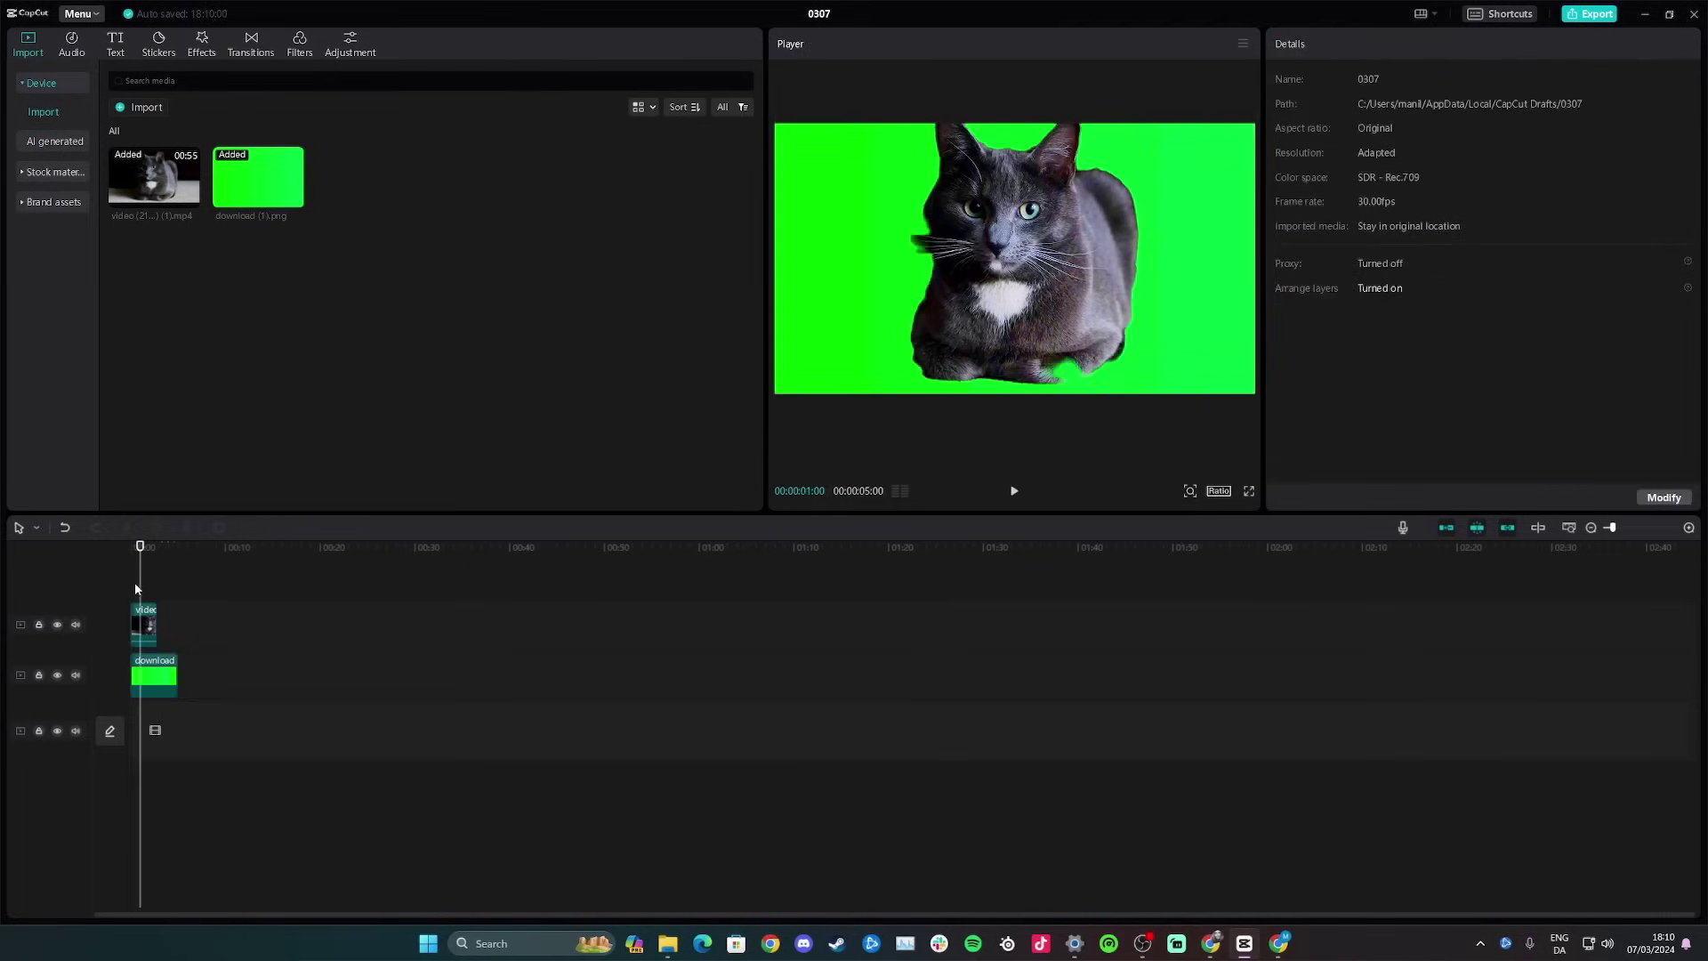
{"action": "key", "text": "space"}
{"action": "key", "text": "space"}
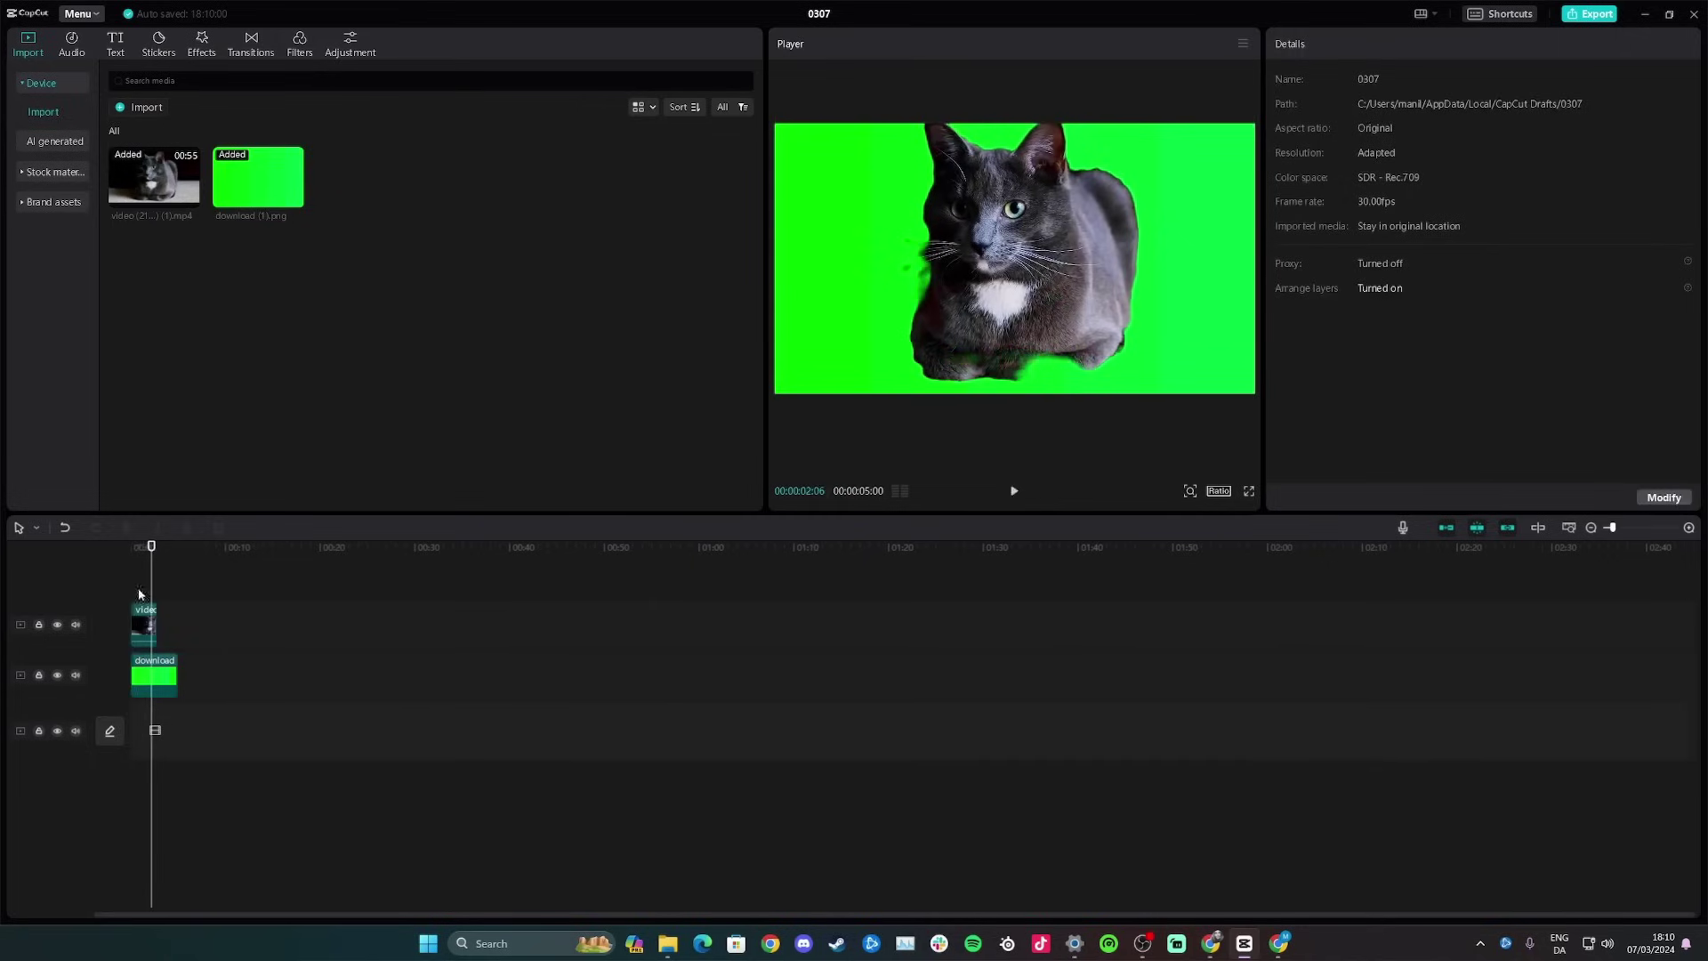
Step: Trim the green image to end with the cat clip and play the composite from the start
{"action": "left_click_drag", "start_coordinate": [175, 673], "coordinate": [156, 666]}
{"action": "left_click", "coordinate": [136, 605]}
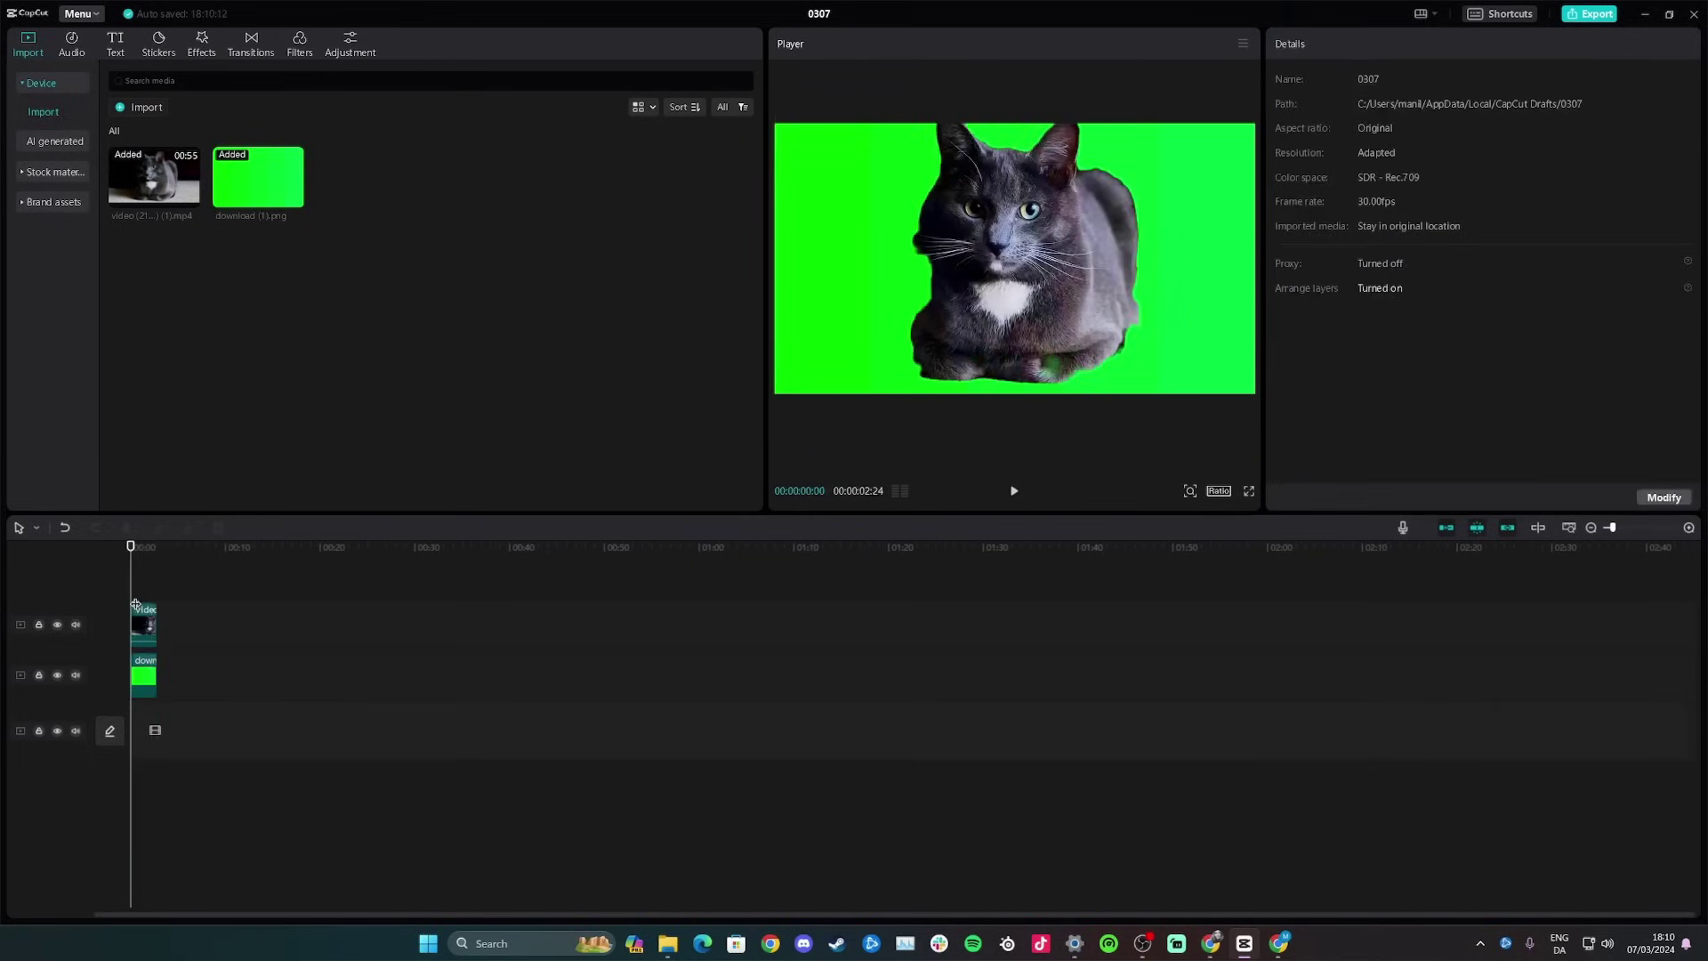
{"action": "key", "text": "space"}
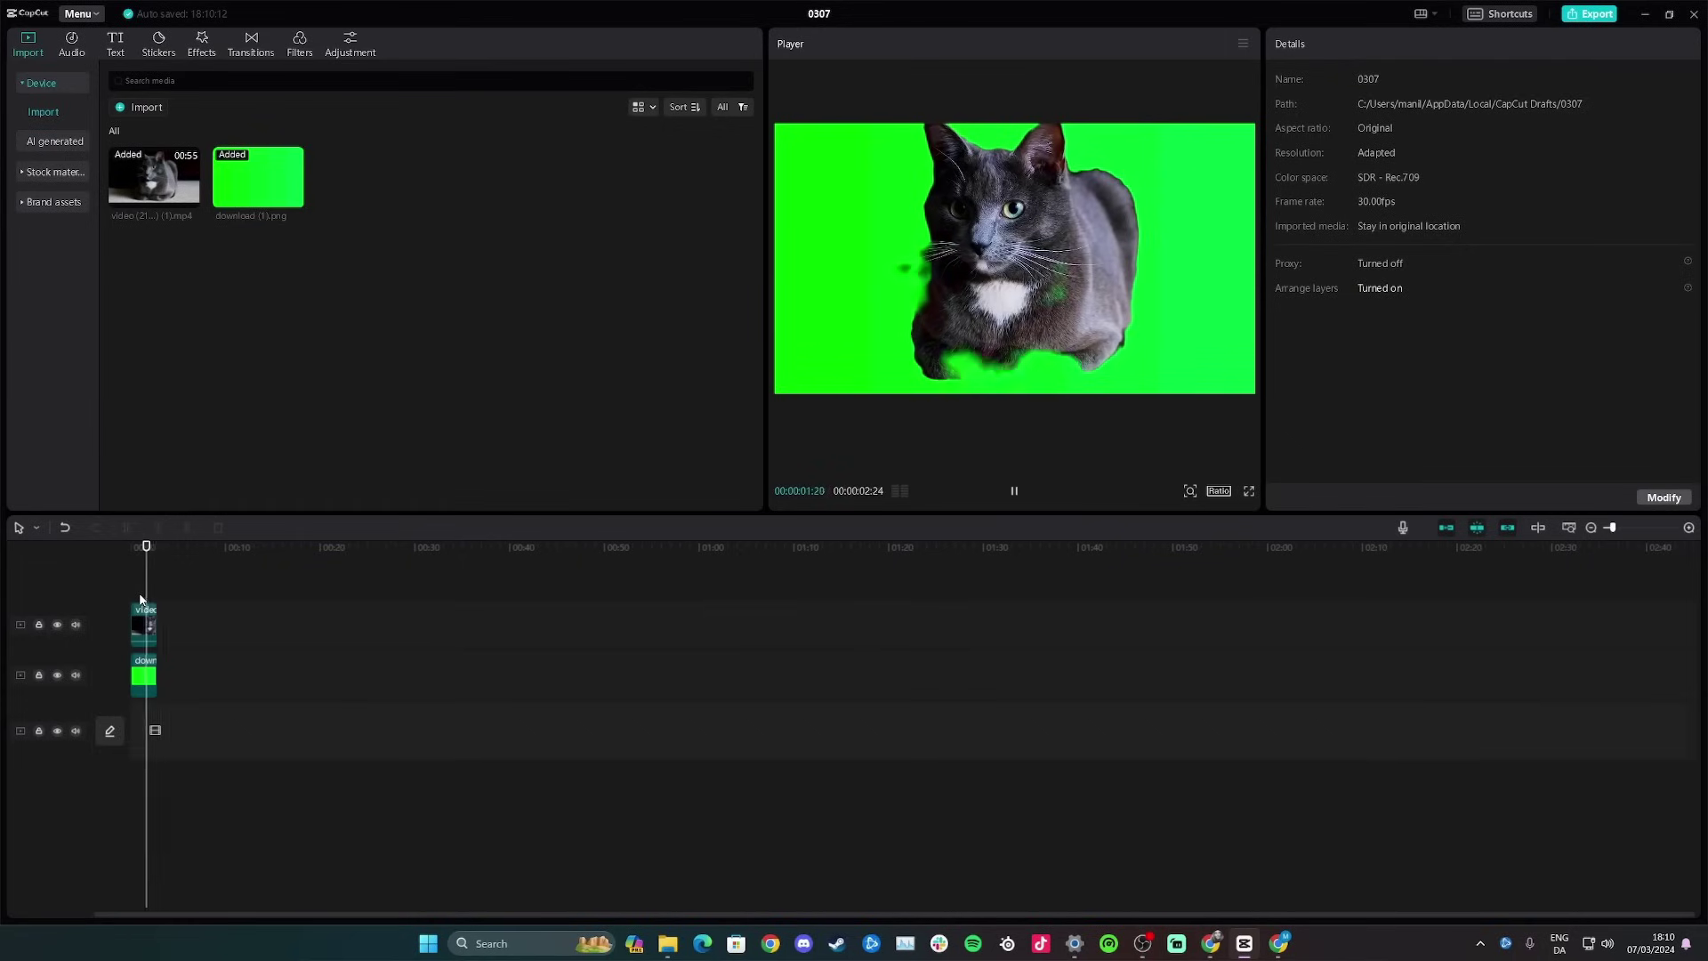
{"action": "key", "text": "space"}
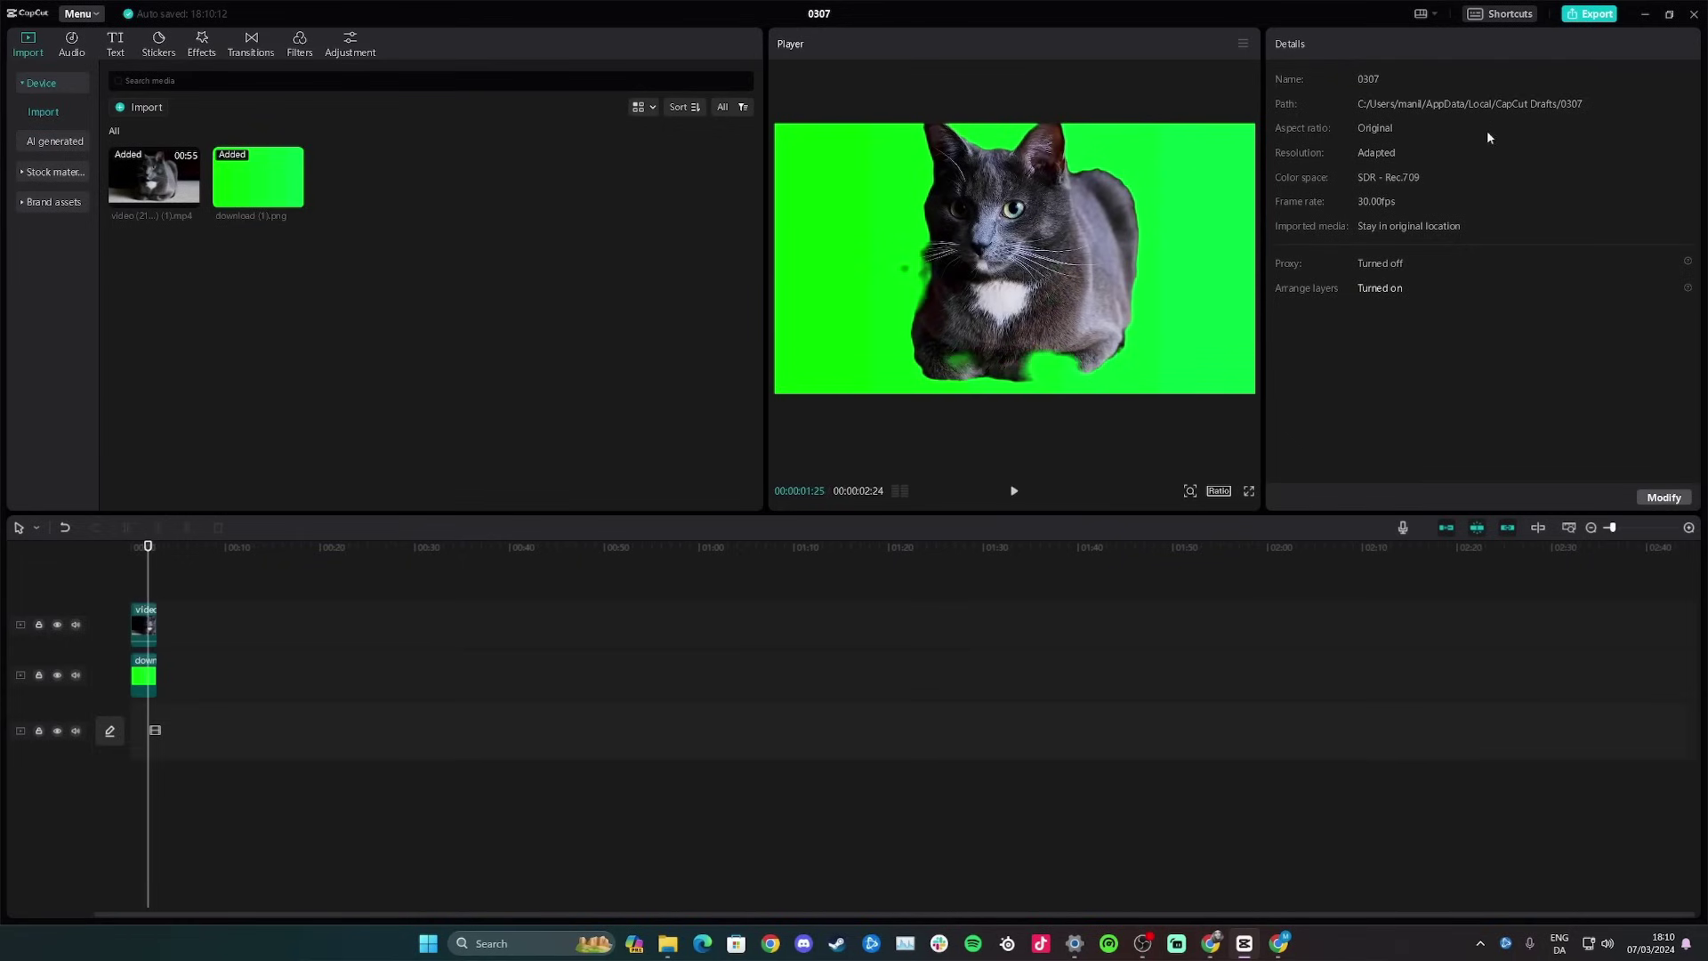
Step: Export the composite as "green screen video" in 1080P mp4 and dismiss the sharing dialog
{"action": "left_click", "coordinate": [1597, 15]}
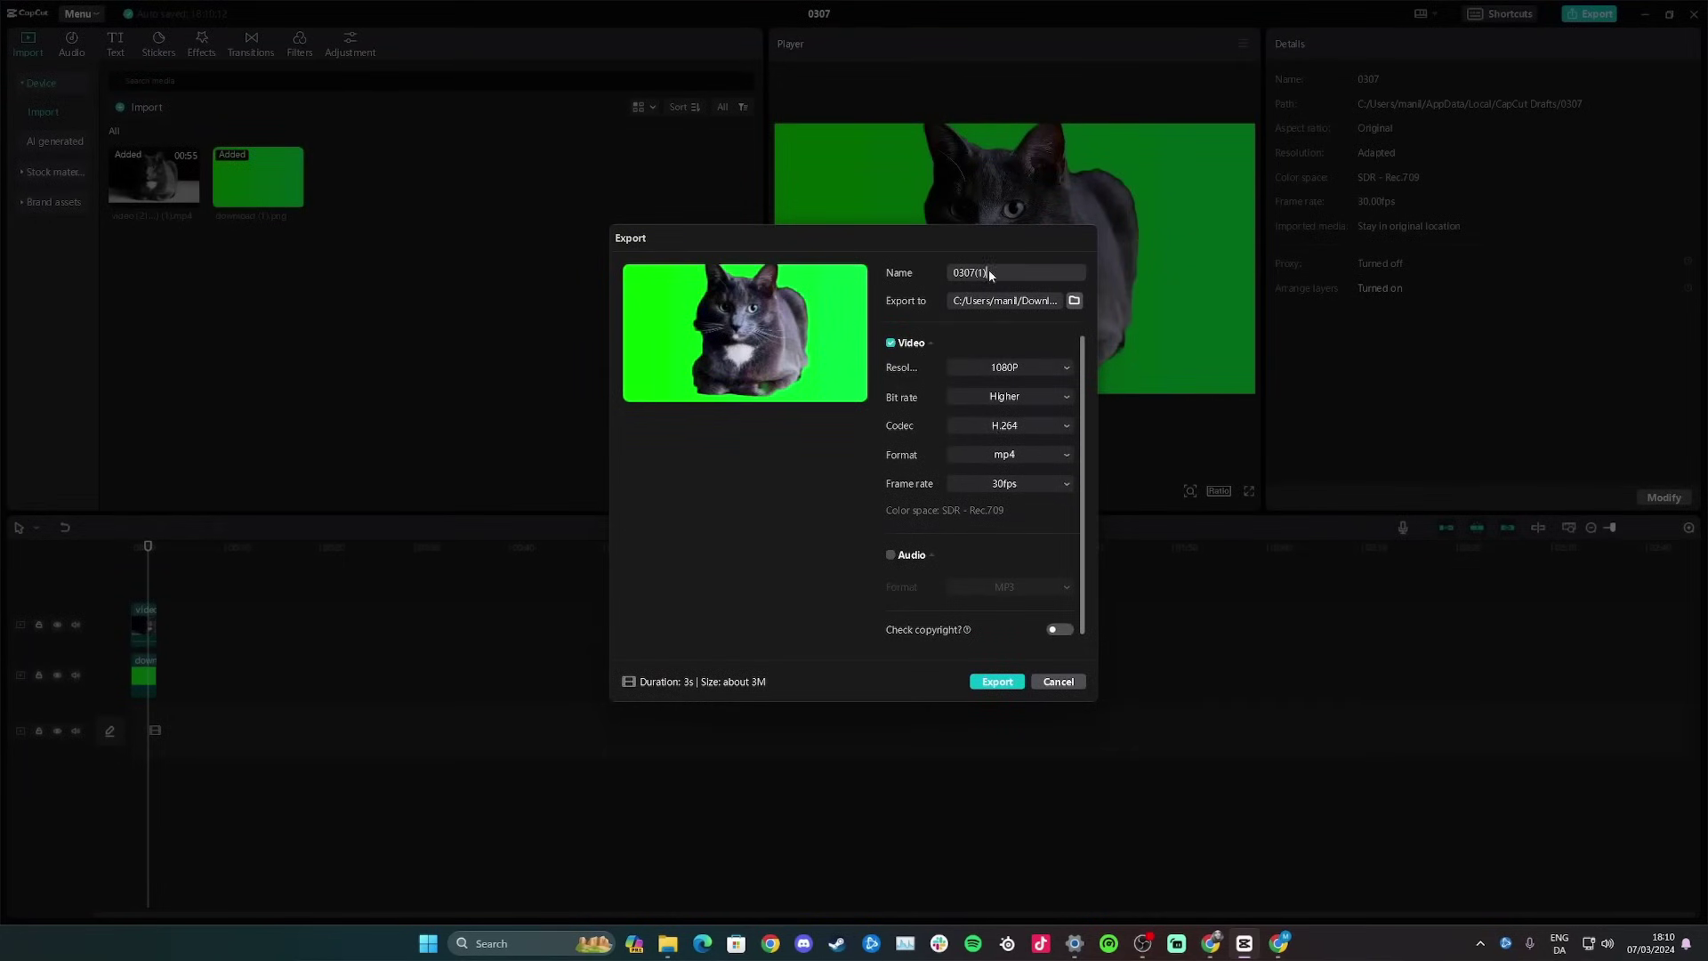
{"action": "type", "text": "green screen video"}
{"action": "left_click", "coordinate": [997, 682]}
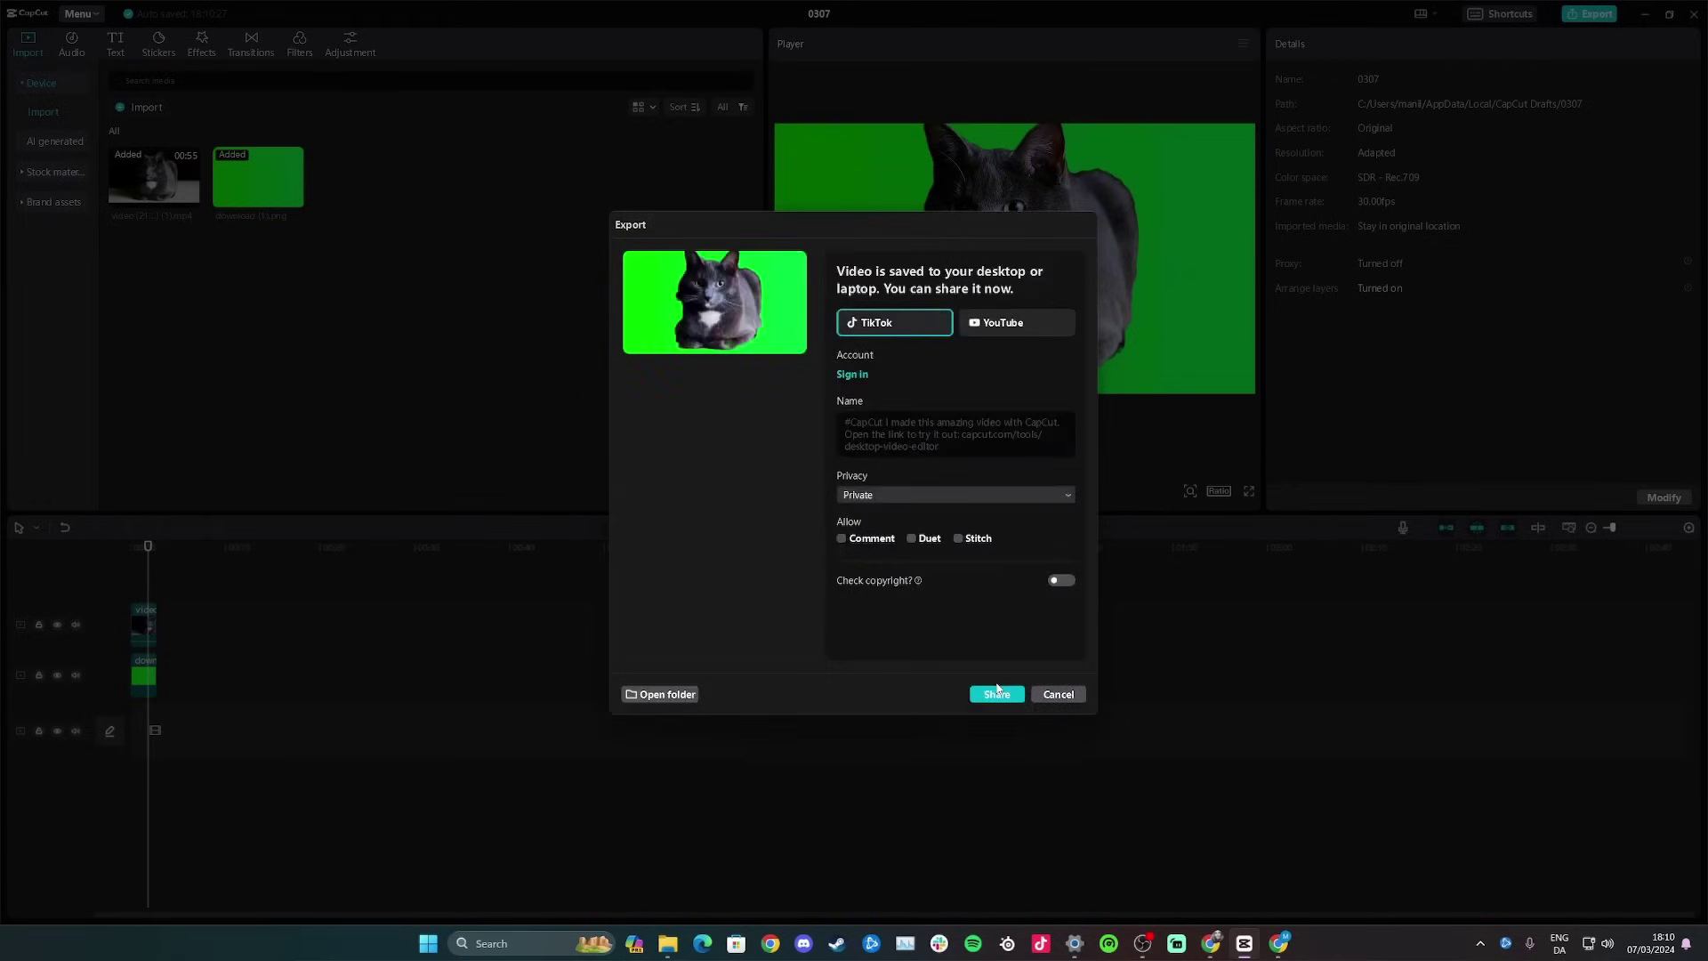
{"action": "left_click", "coordinate": [1055, 698]}
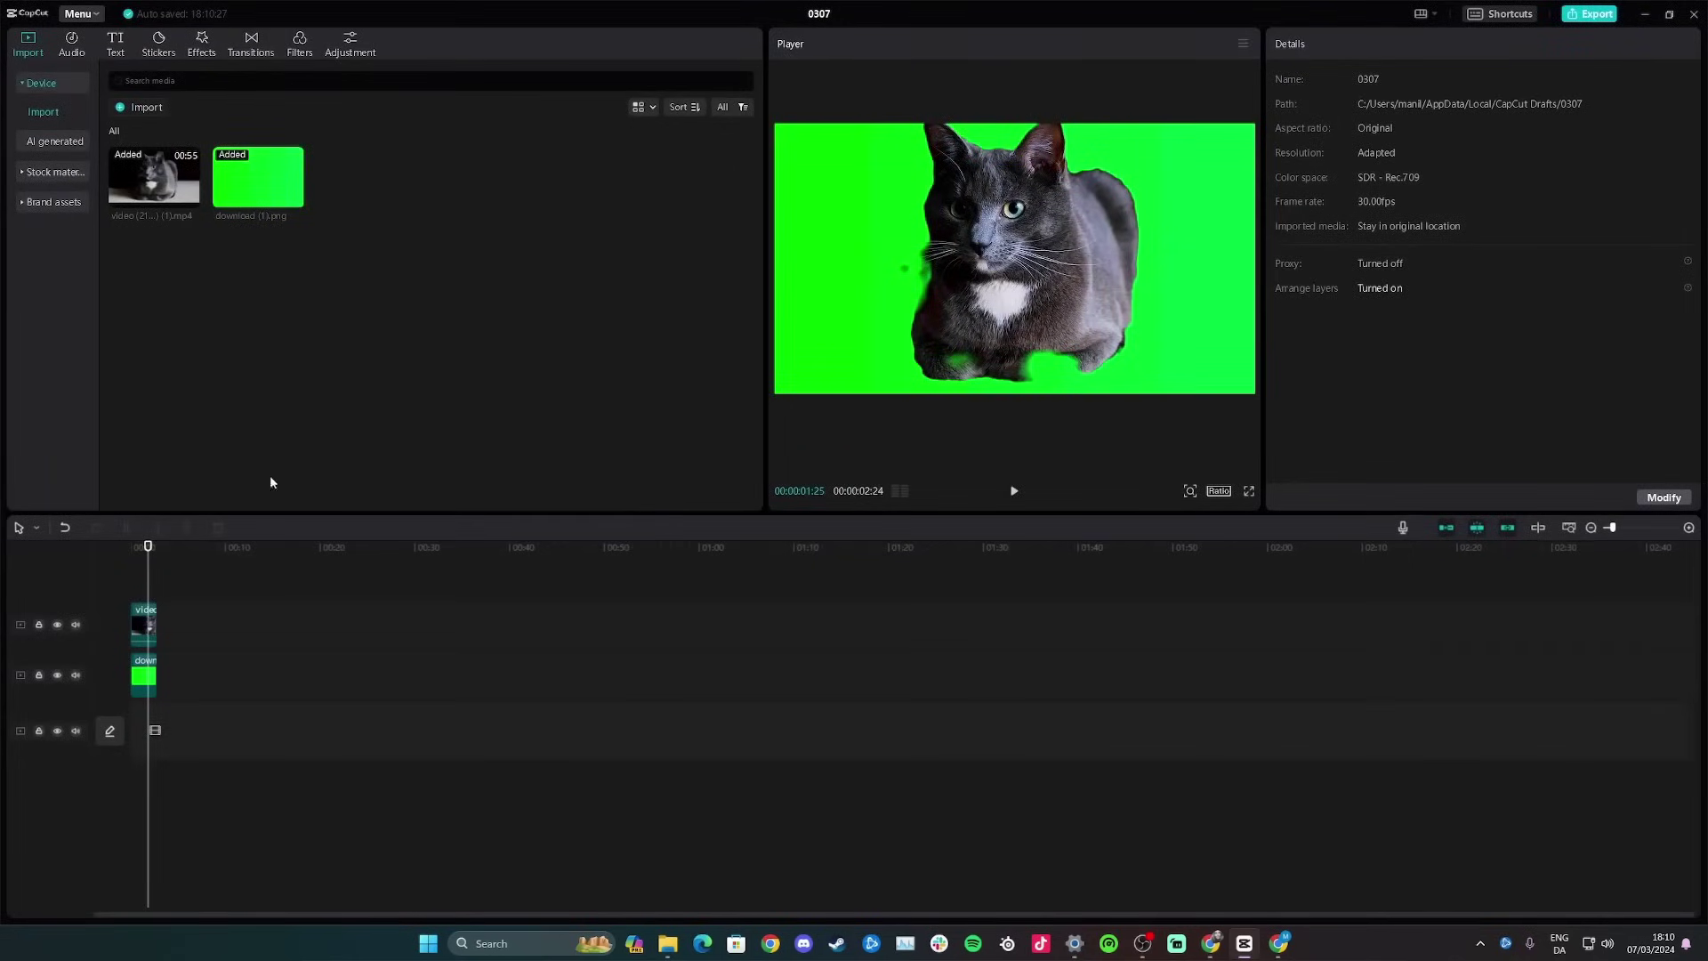
Step: Delete both clips from the timeline and import green screen video from the Downloads folder
{"action": "left_click_drag", "start_coordinate": [182, 782], "coordinate": [119, 583]}
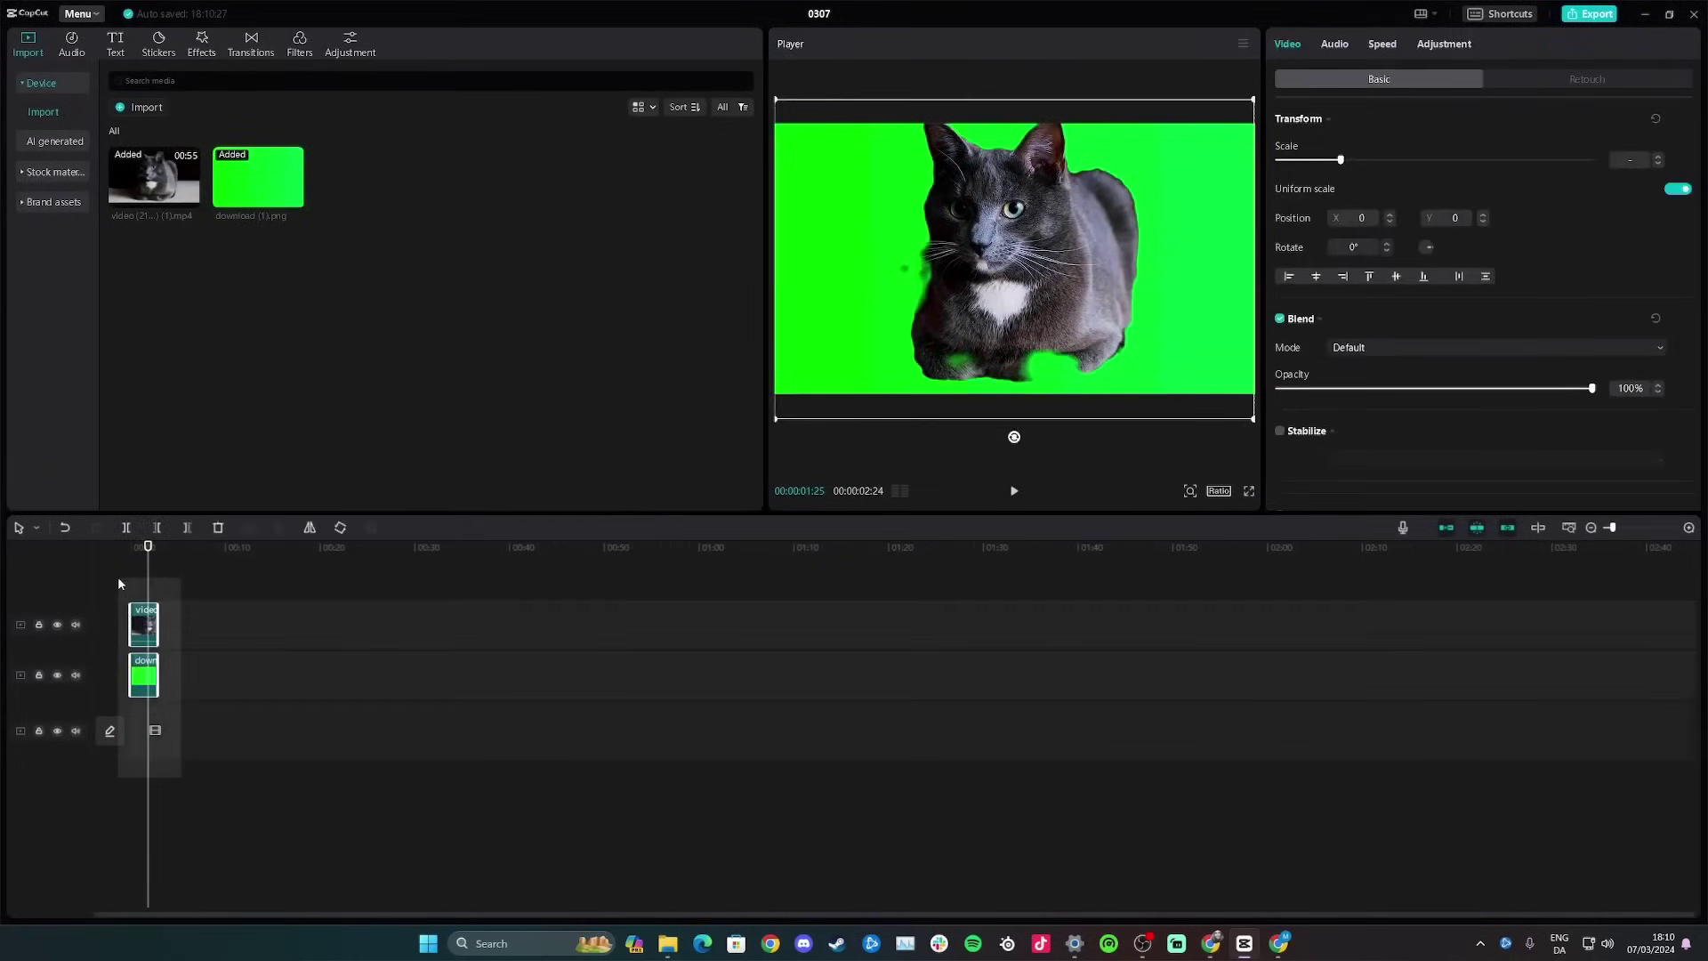
{"action": "key", "text": "Delete"}
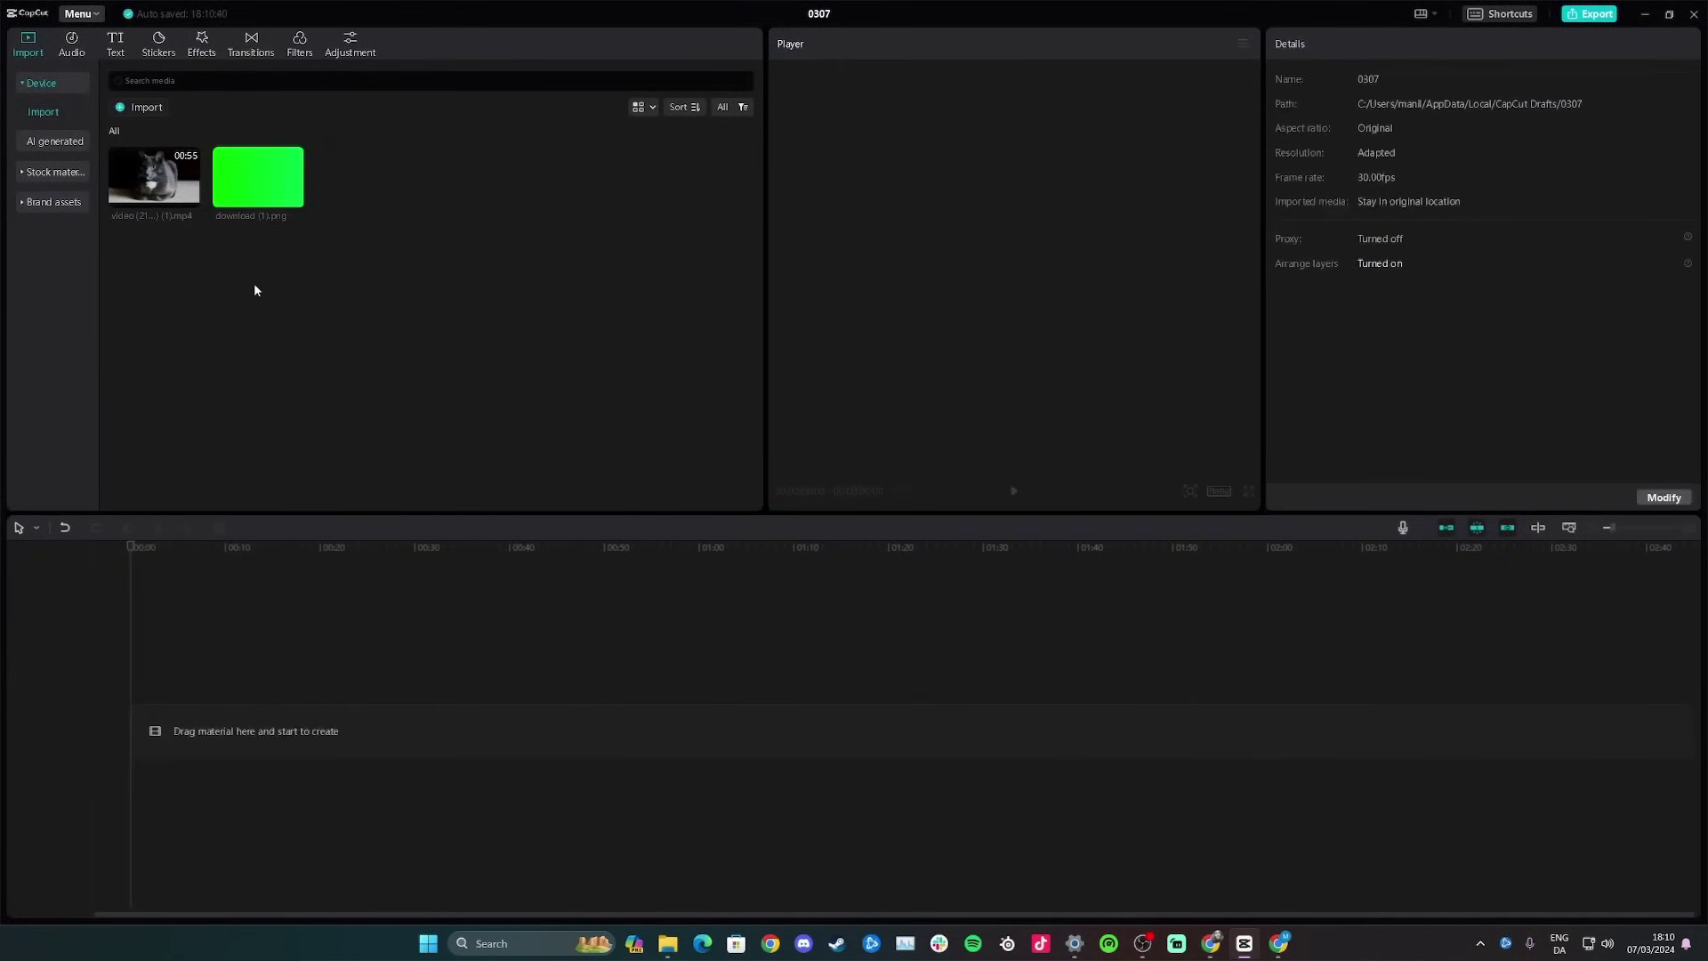
{"action": "left_click", "coordinate": [125, 107]}
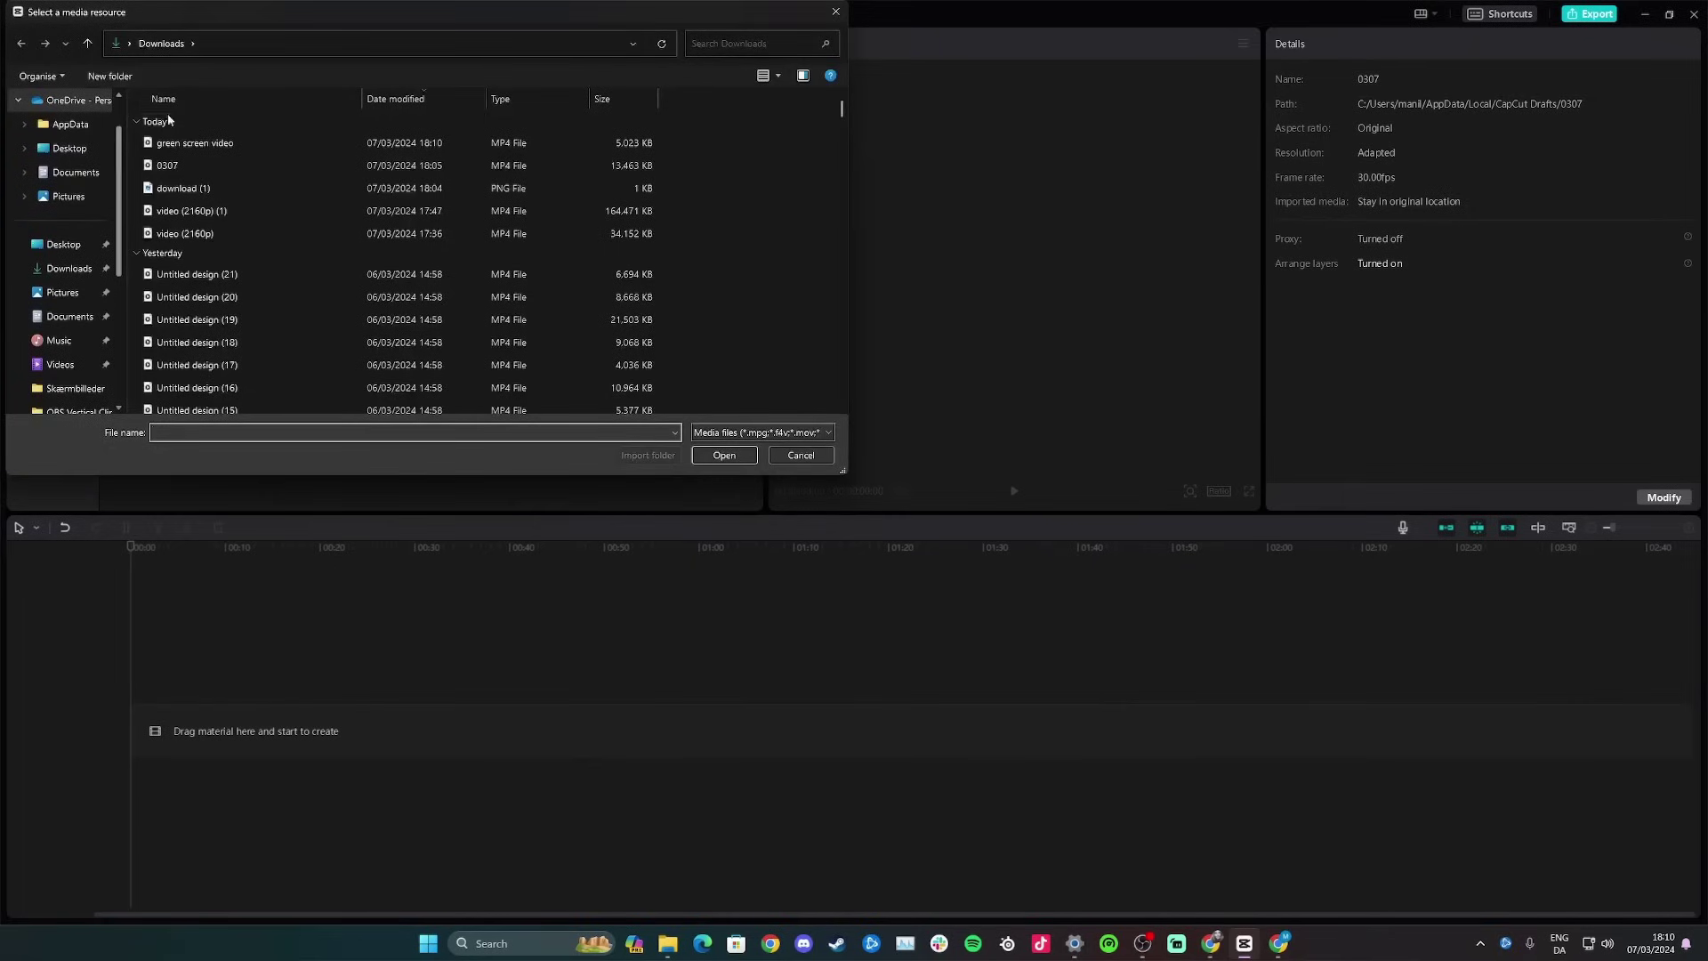
{"action": "double_click", "coordinate": [187, 144]}
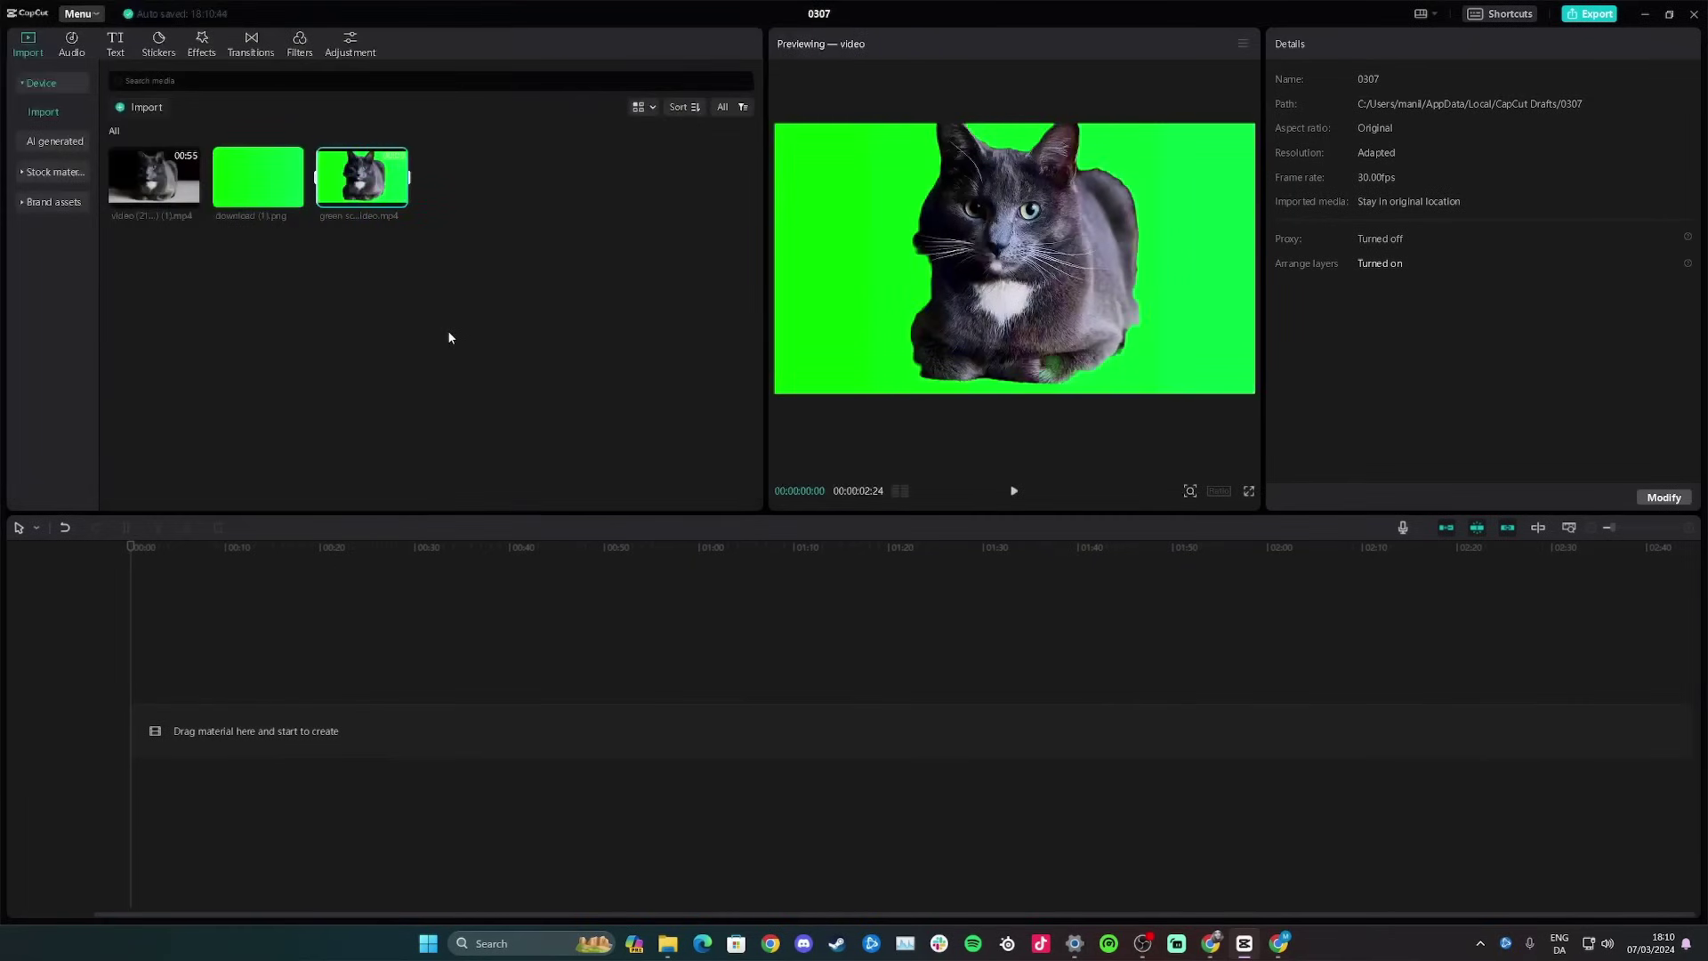
Step: Add the green screen video to the timeline, play it and return the playhead to the start
{"action": "left_click", "coordinate": [397, 202]}
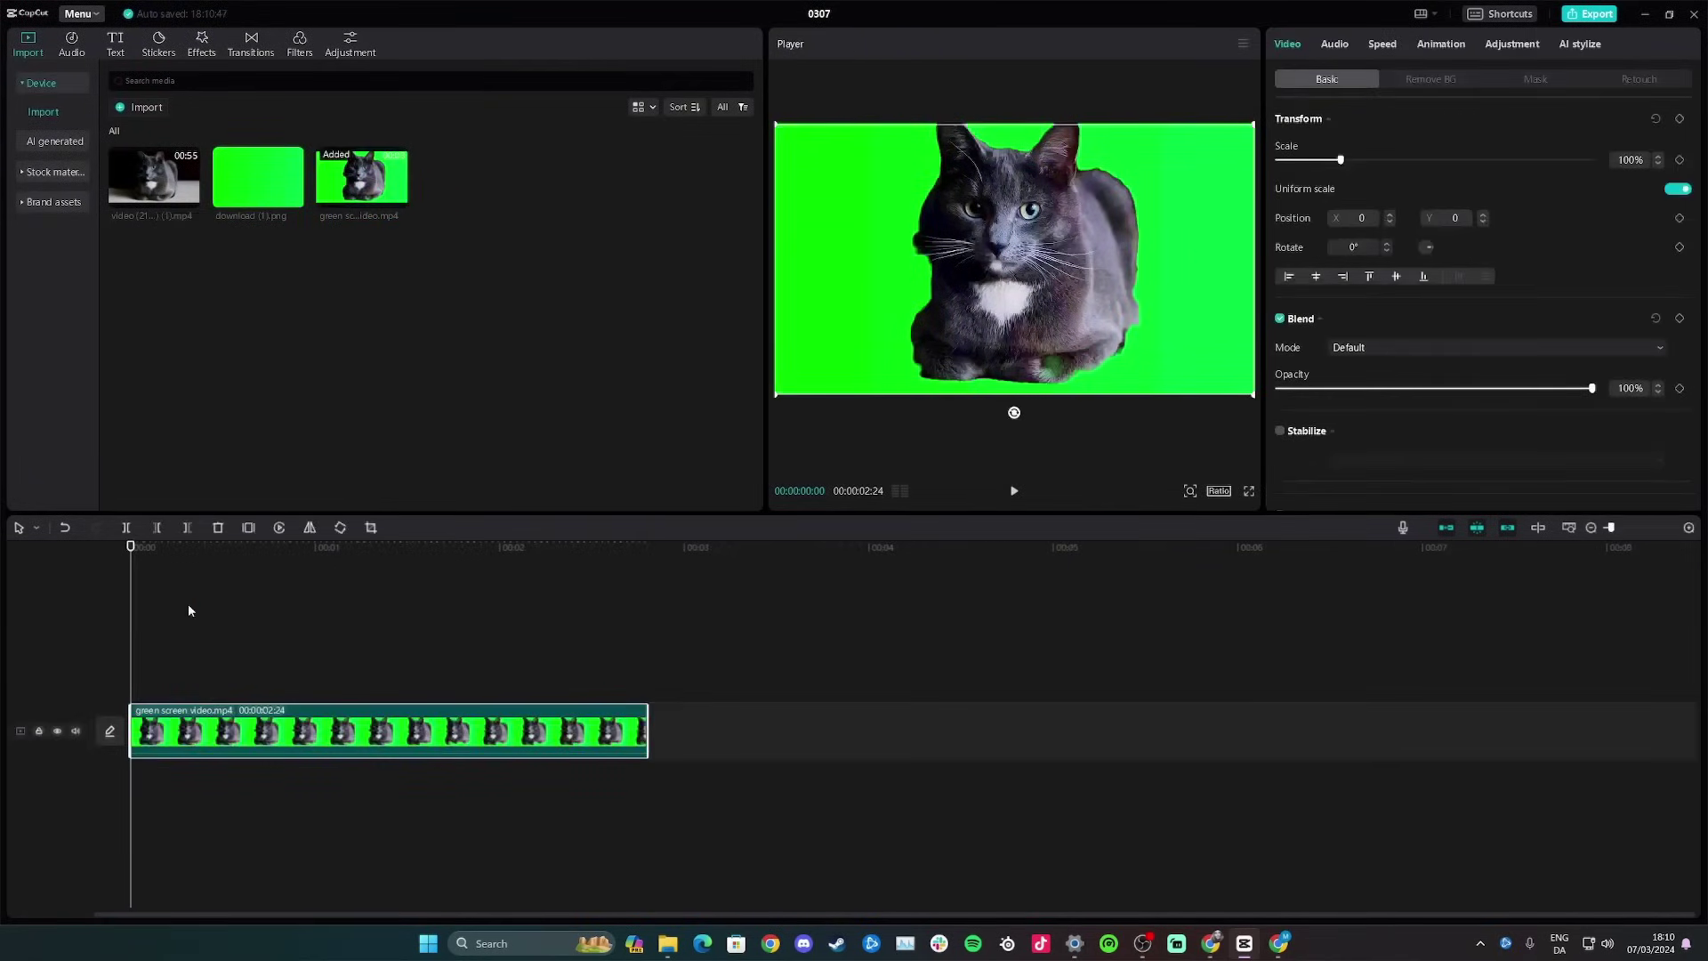
{"action": "key", "text": "space"}
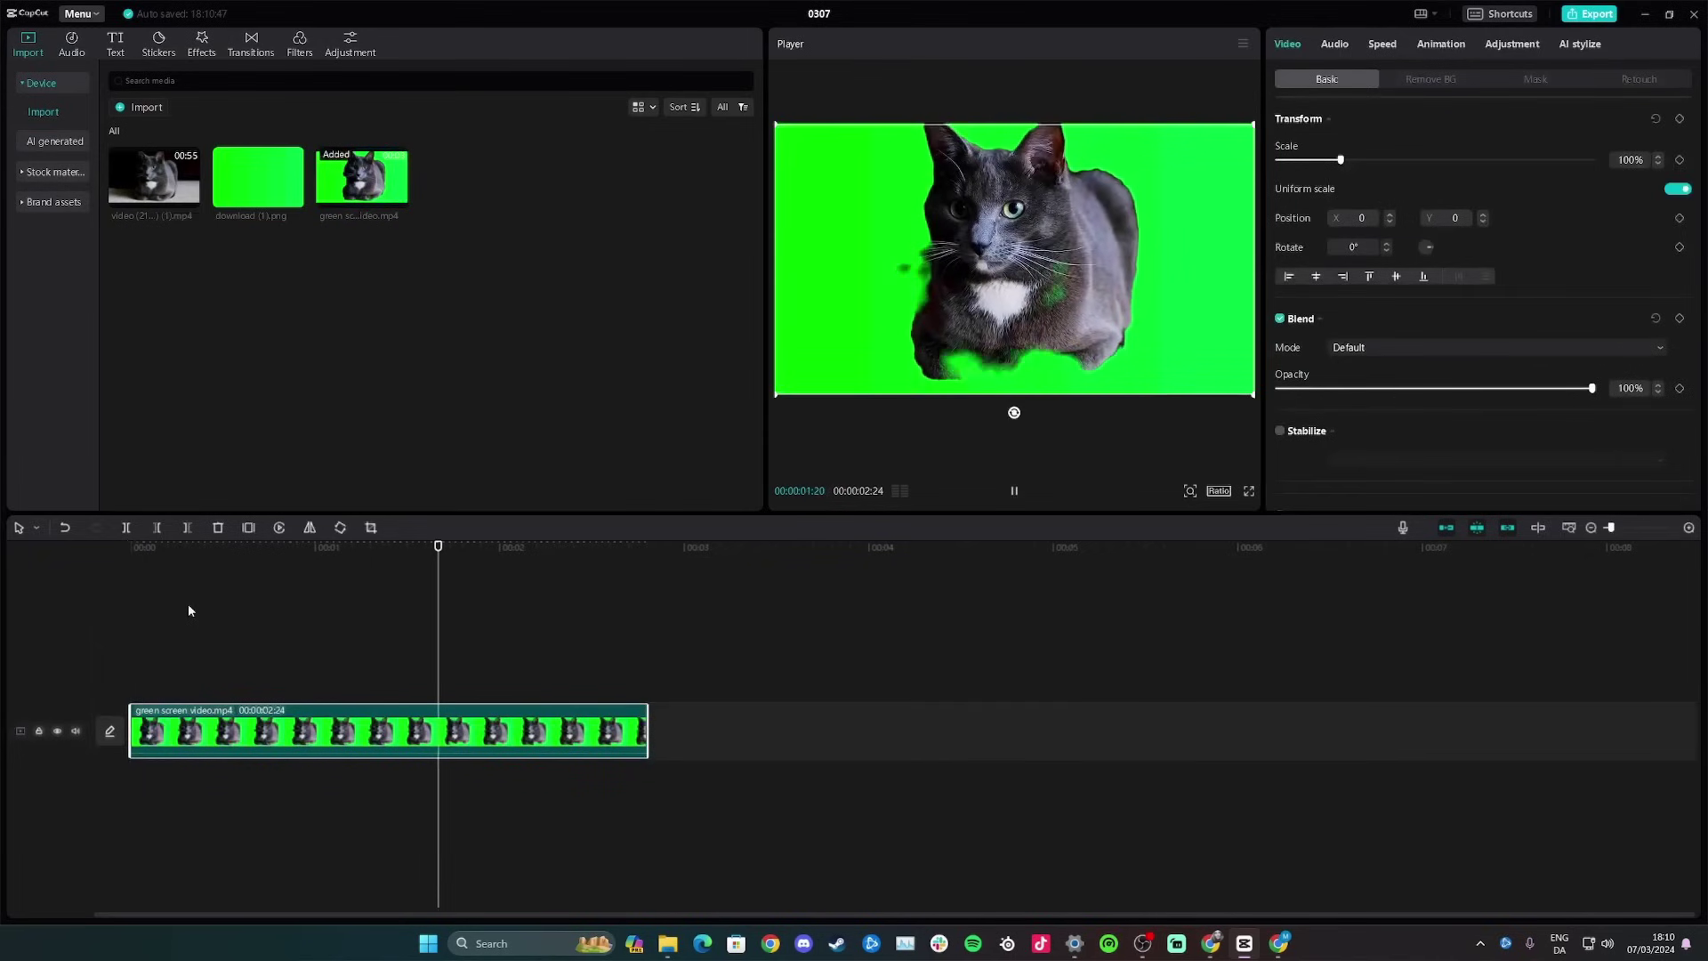
{"action": "left_click", "coordinate": [122, 636]}
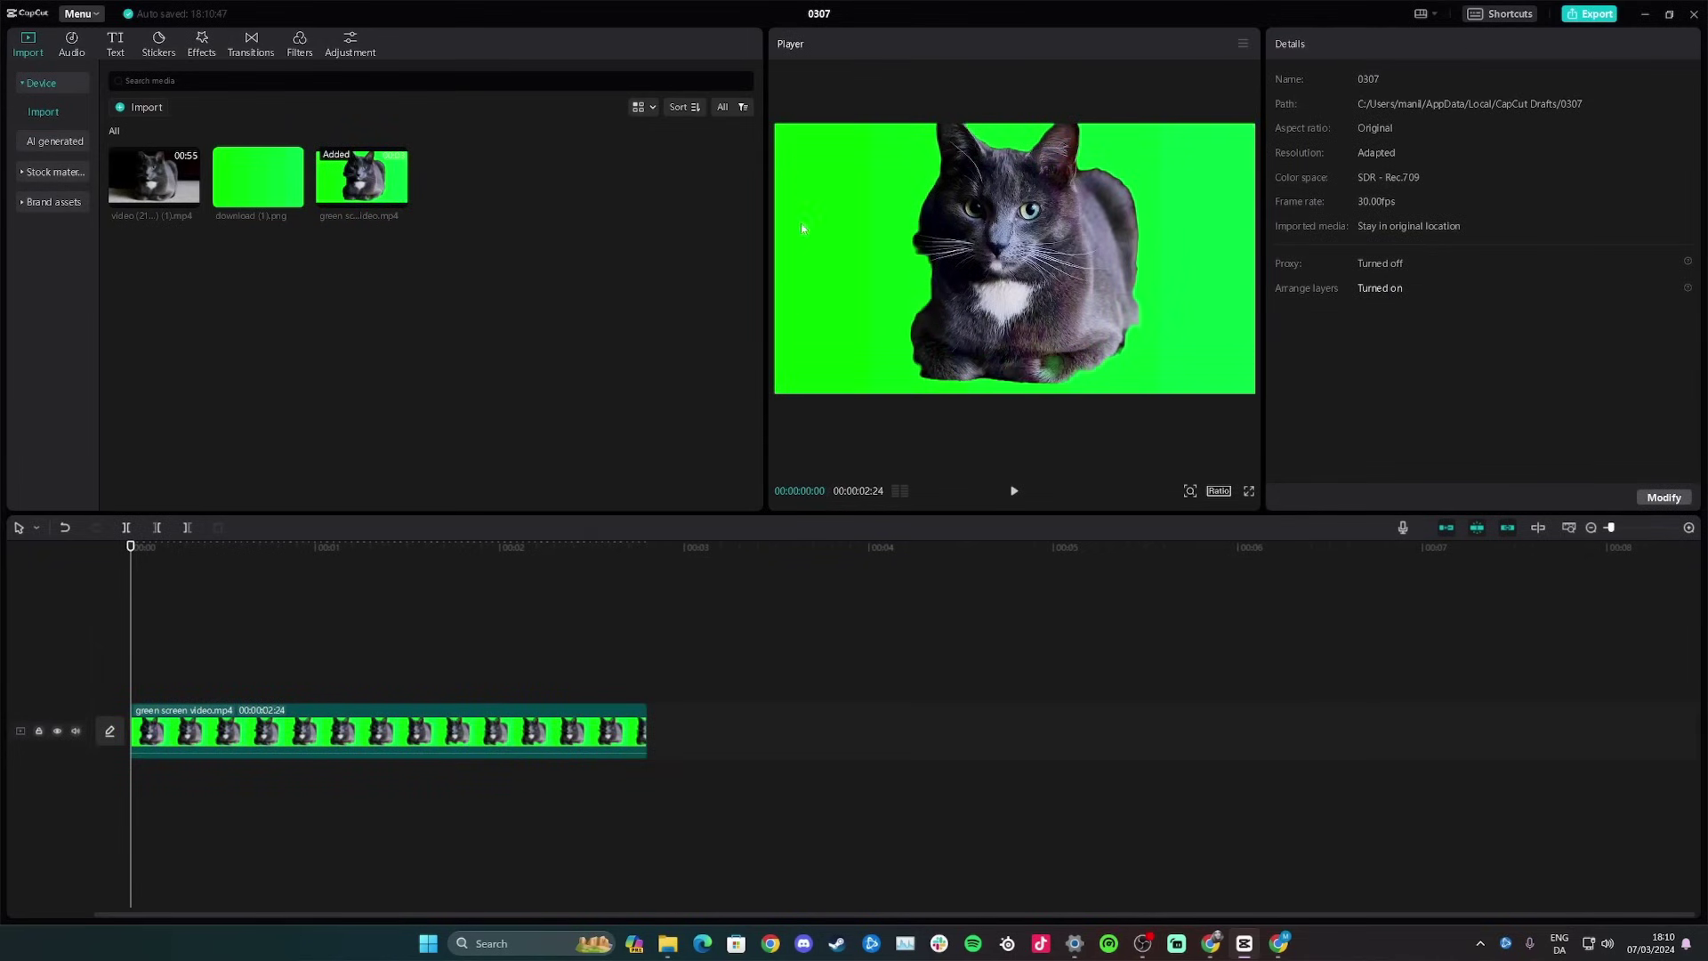
Step: Enable Chroma key on the green screen clip and pick the green background as its key color
{"action": "left_click", "coordinate": [433, 745]}
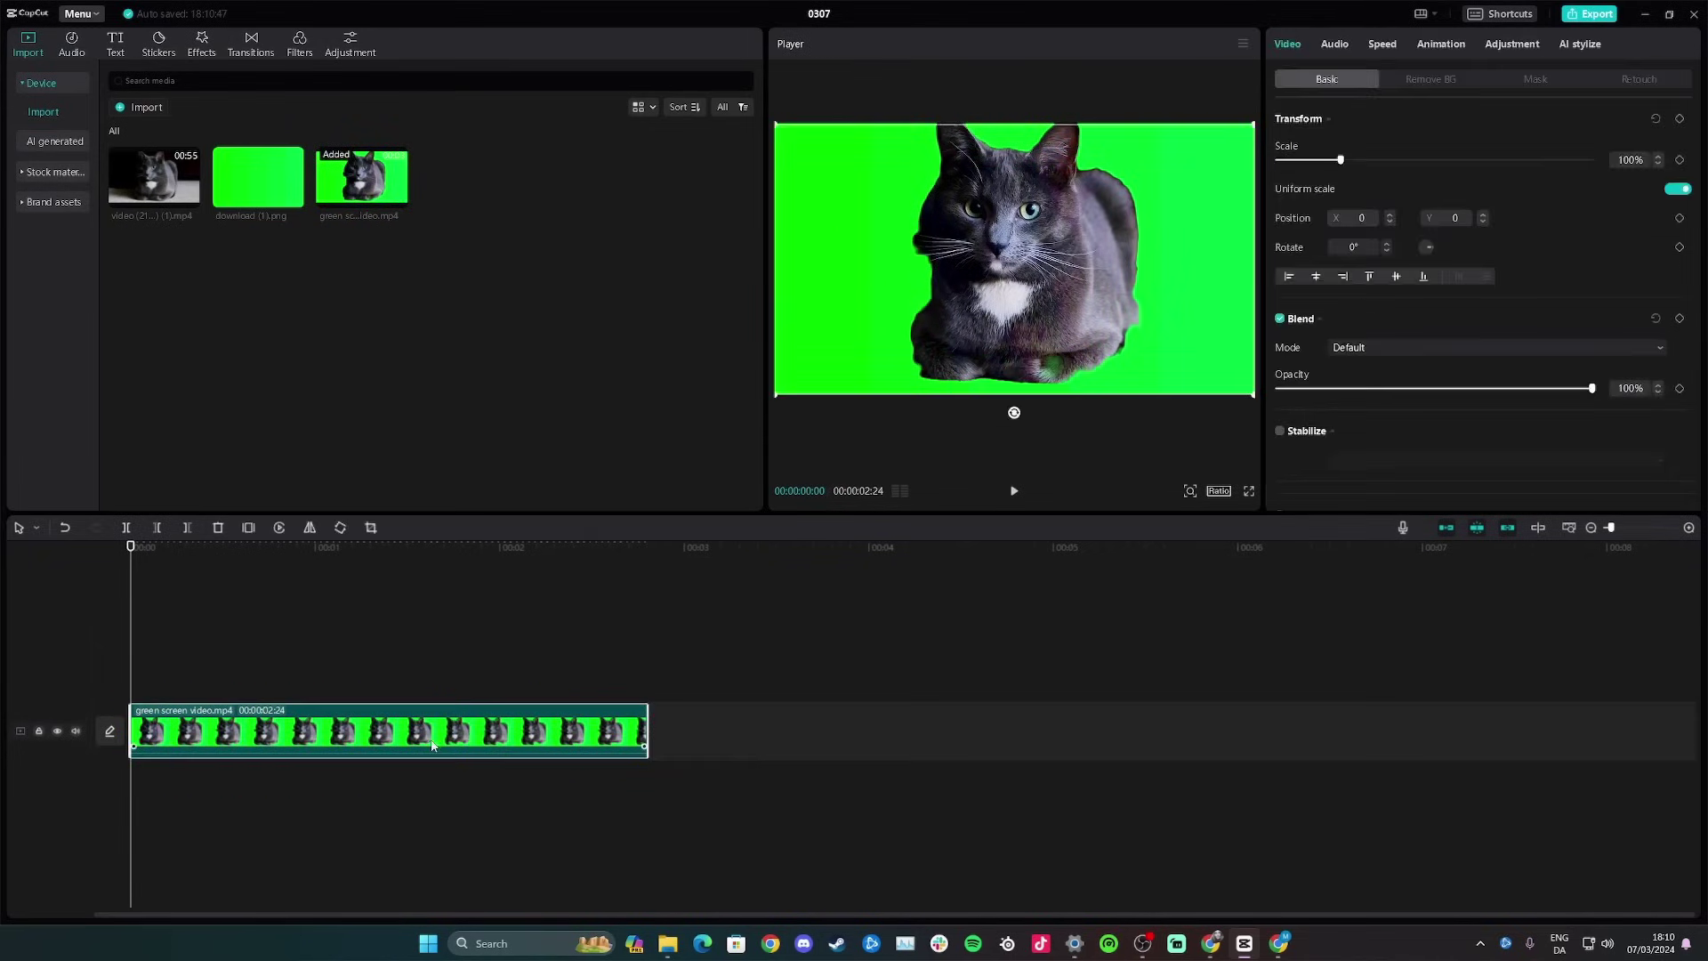
{"action": "left_click", "coordinate": [1420, 80]}
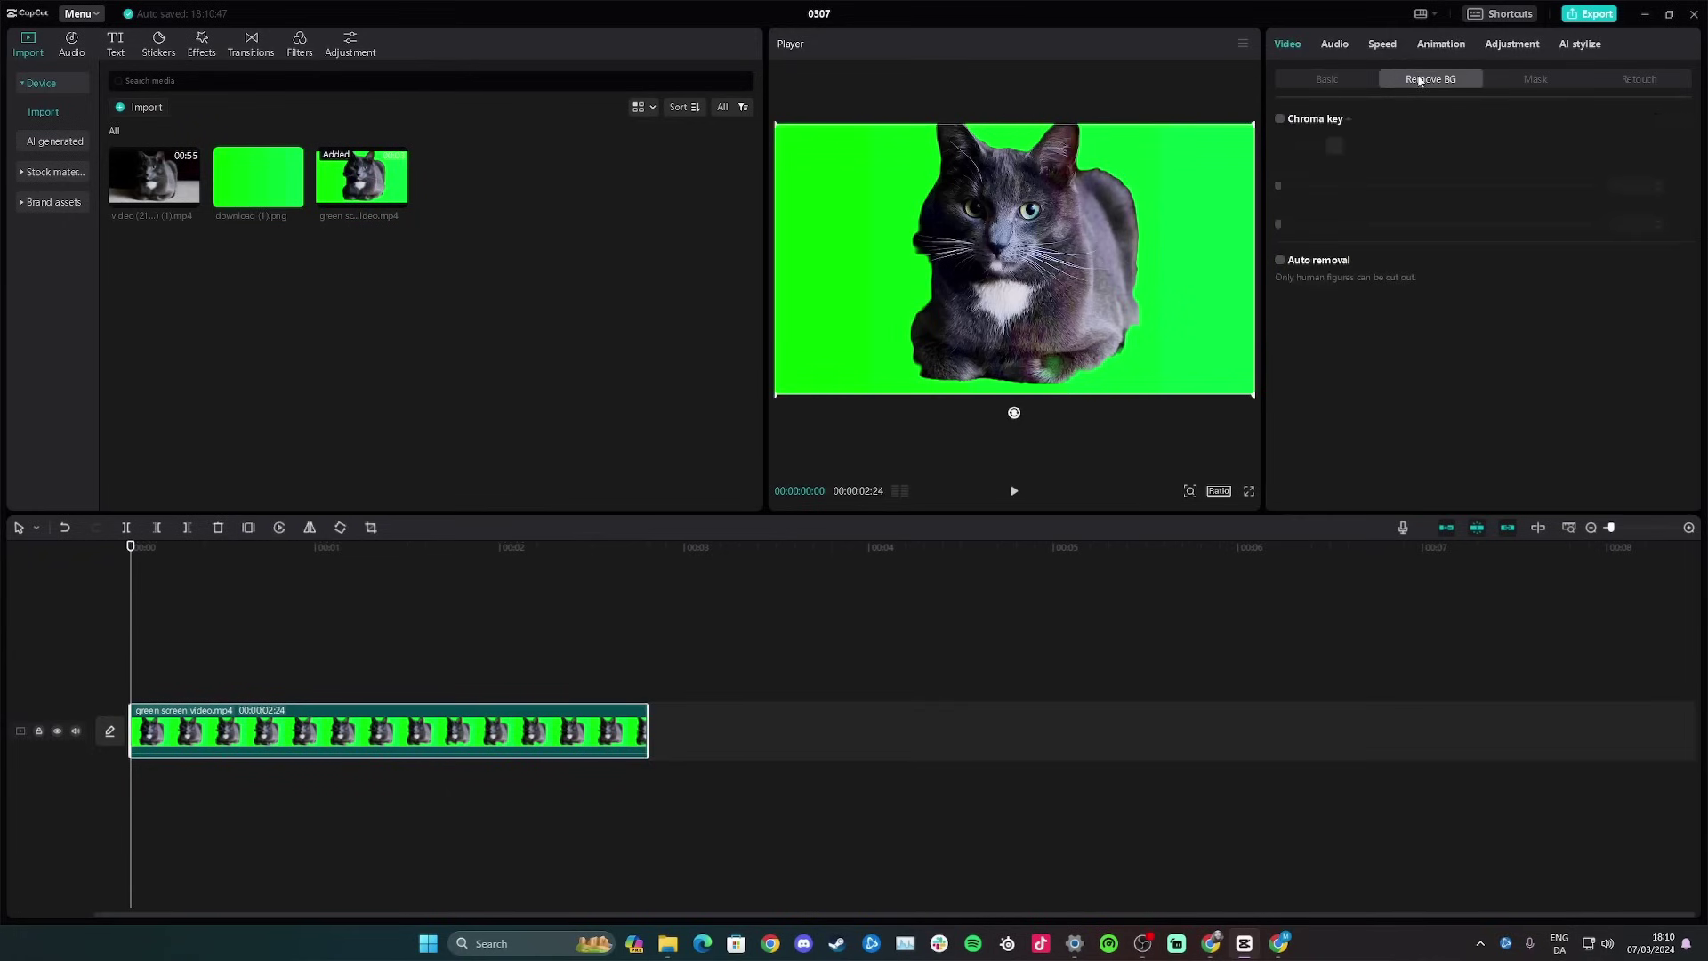
{"action": "left_click", "coordinate": [1281, 119]}
{"action": "left_click", "coordinate": [1334, 146]}
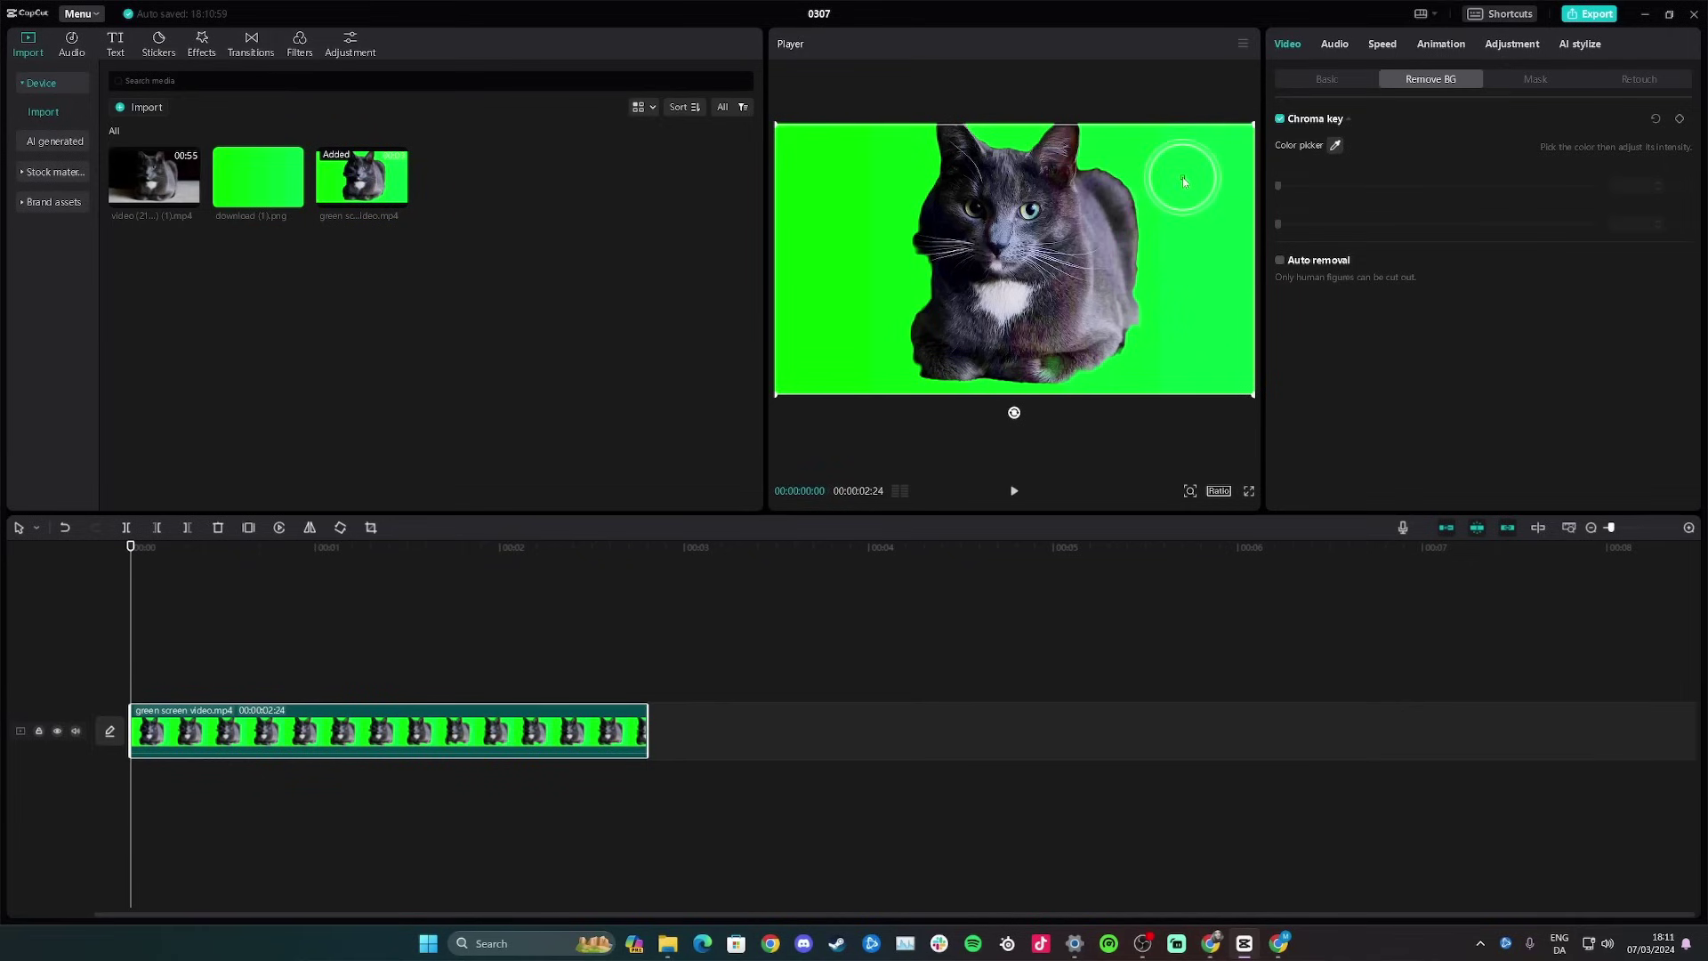
{"action": "left_click", "coordinate": [1183, 178]}
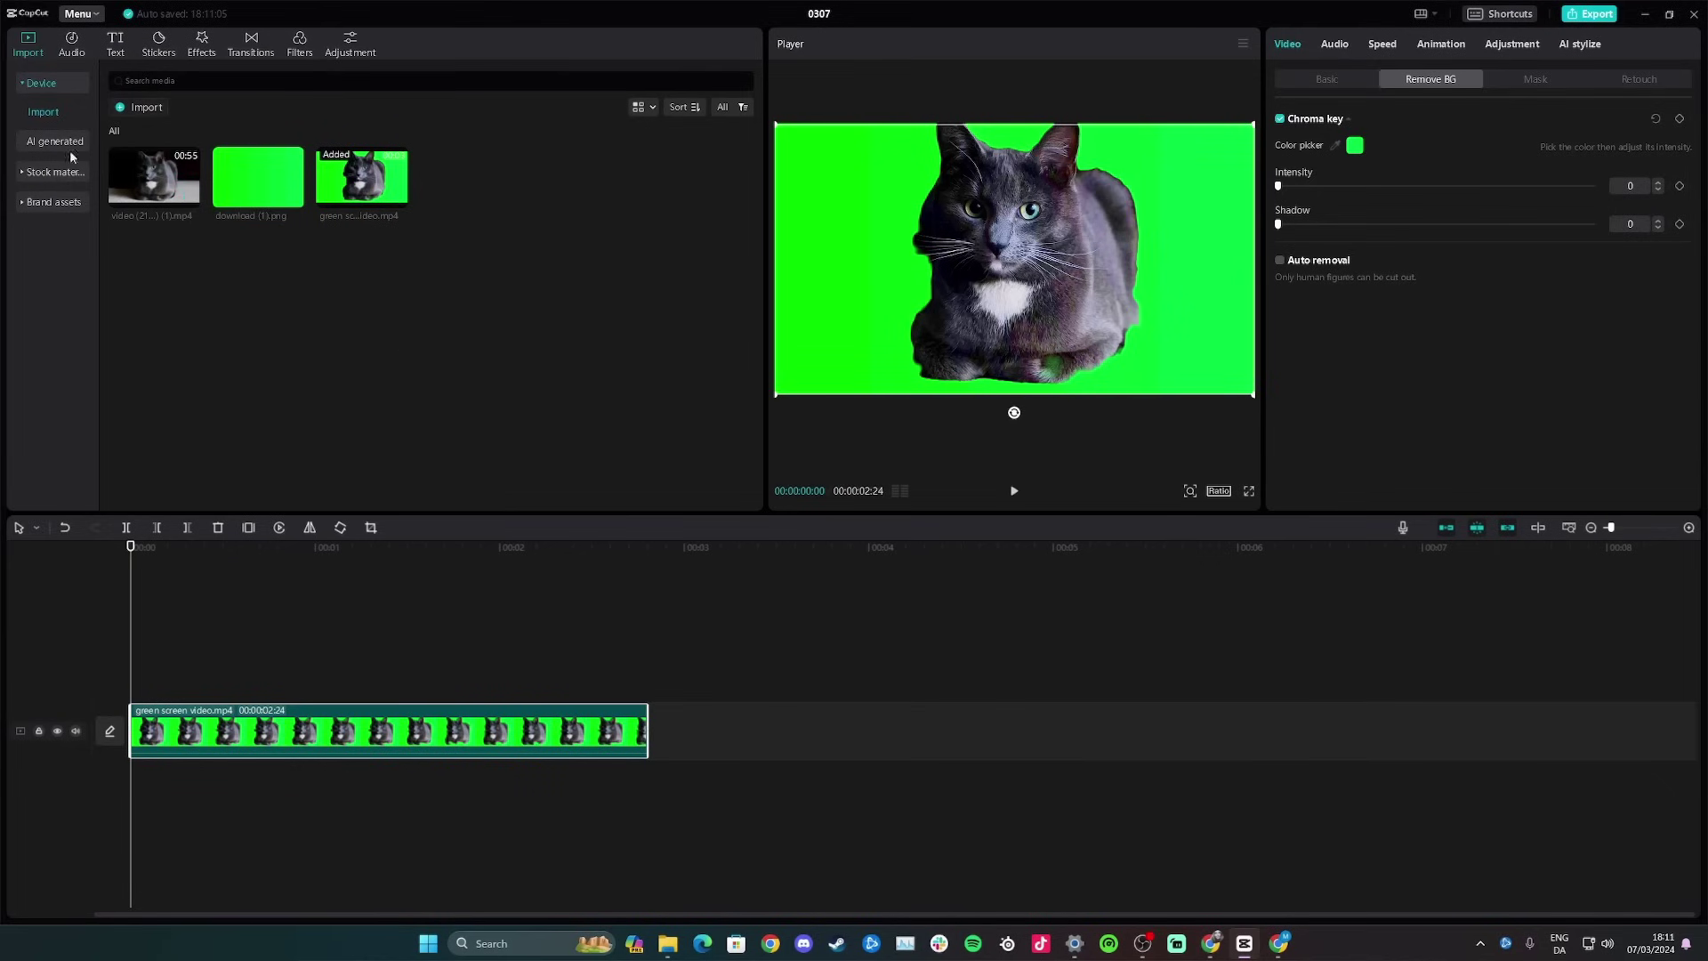
Step: Place the trending stock clip Formation Of Clouds above the green screen clip at the start, and select the green screen clip
{"action": "left_click", "coordinate": [51, 174]}
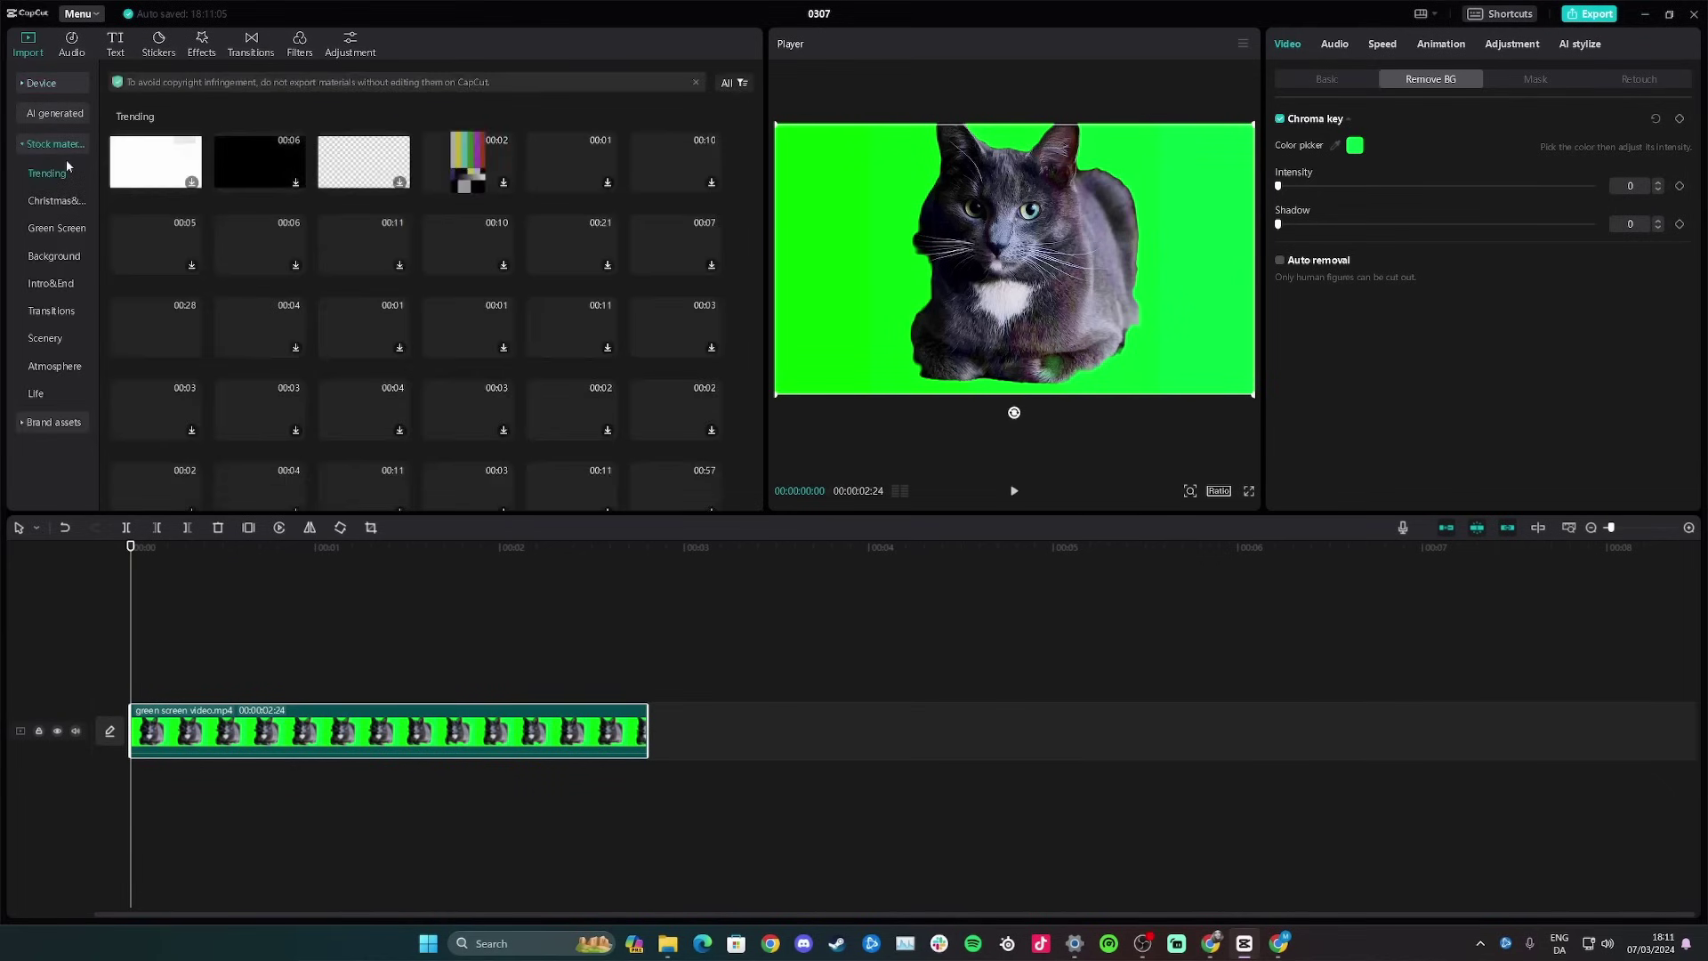
{"action": "scroll", "coordinate": [365, 320], "scroll_direction": "down", "scroll_amount": 2}
{"action": "scroll", "coordinate": [366, 319], "scroll_direction": "down", "scroll_amount": 3}
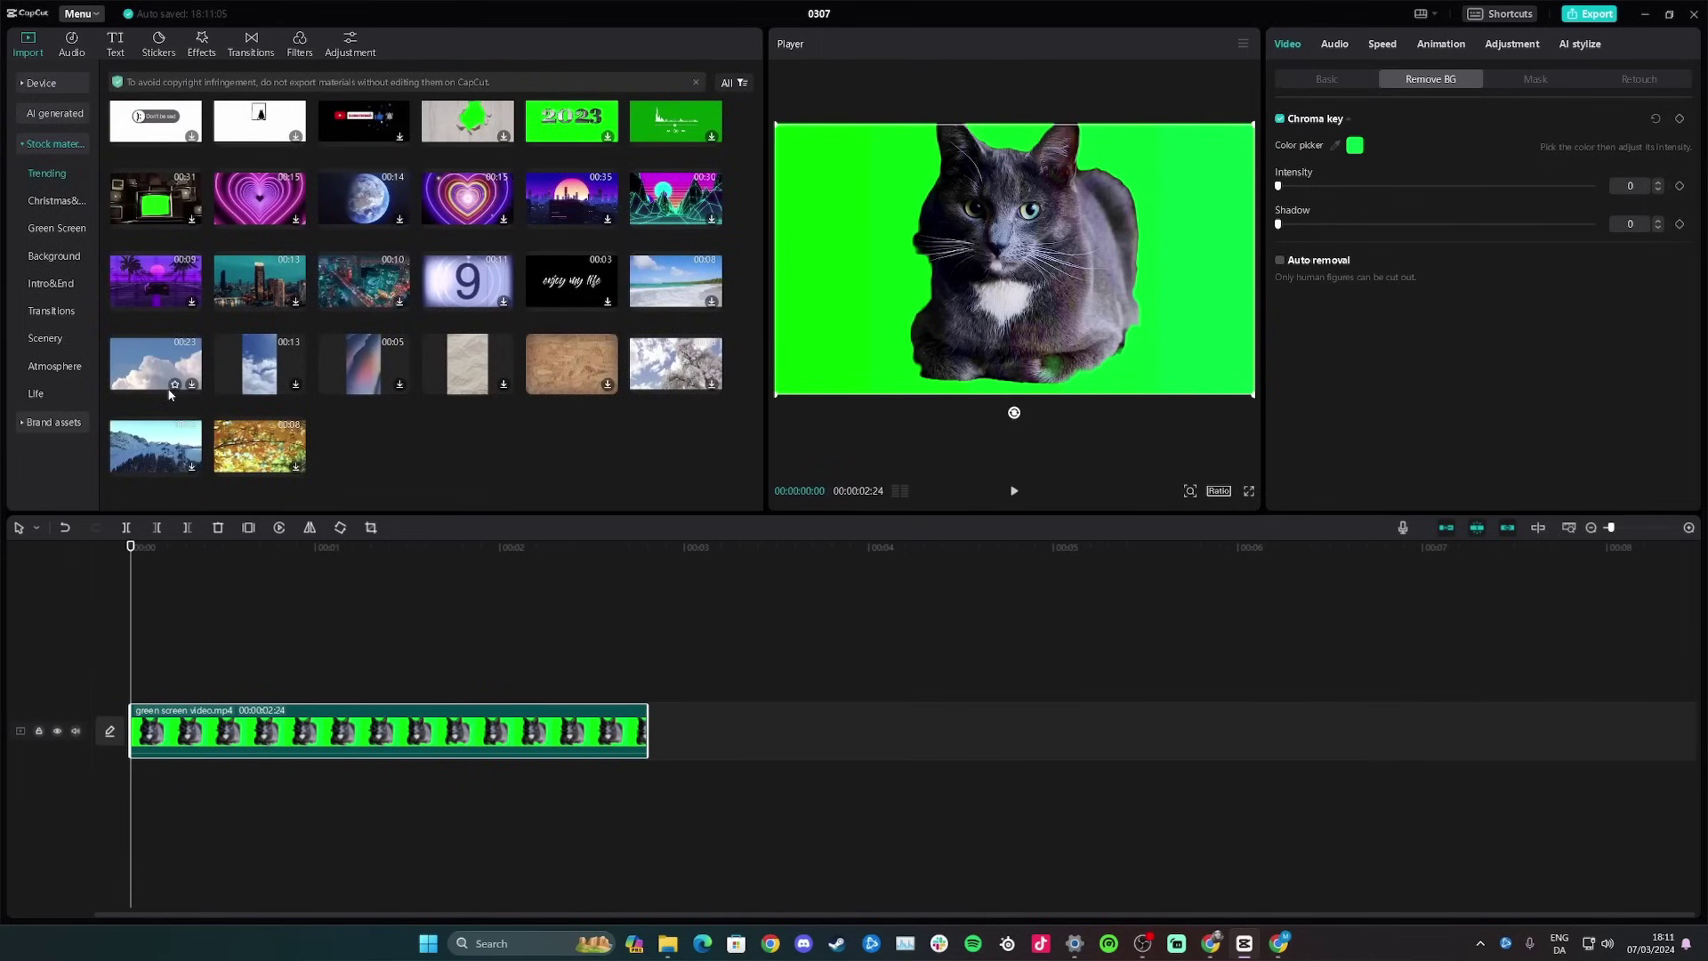
{"action": "left_click", "coordinate": [176, 360]}
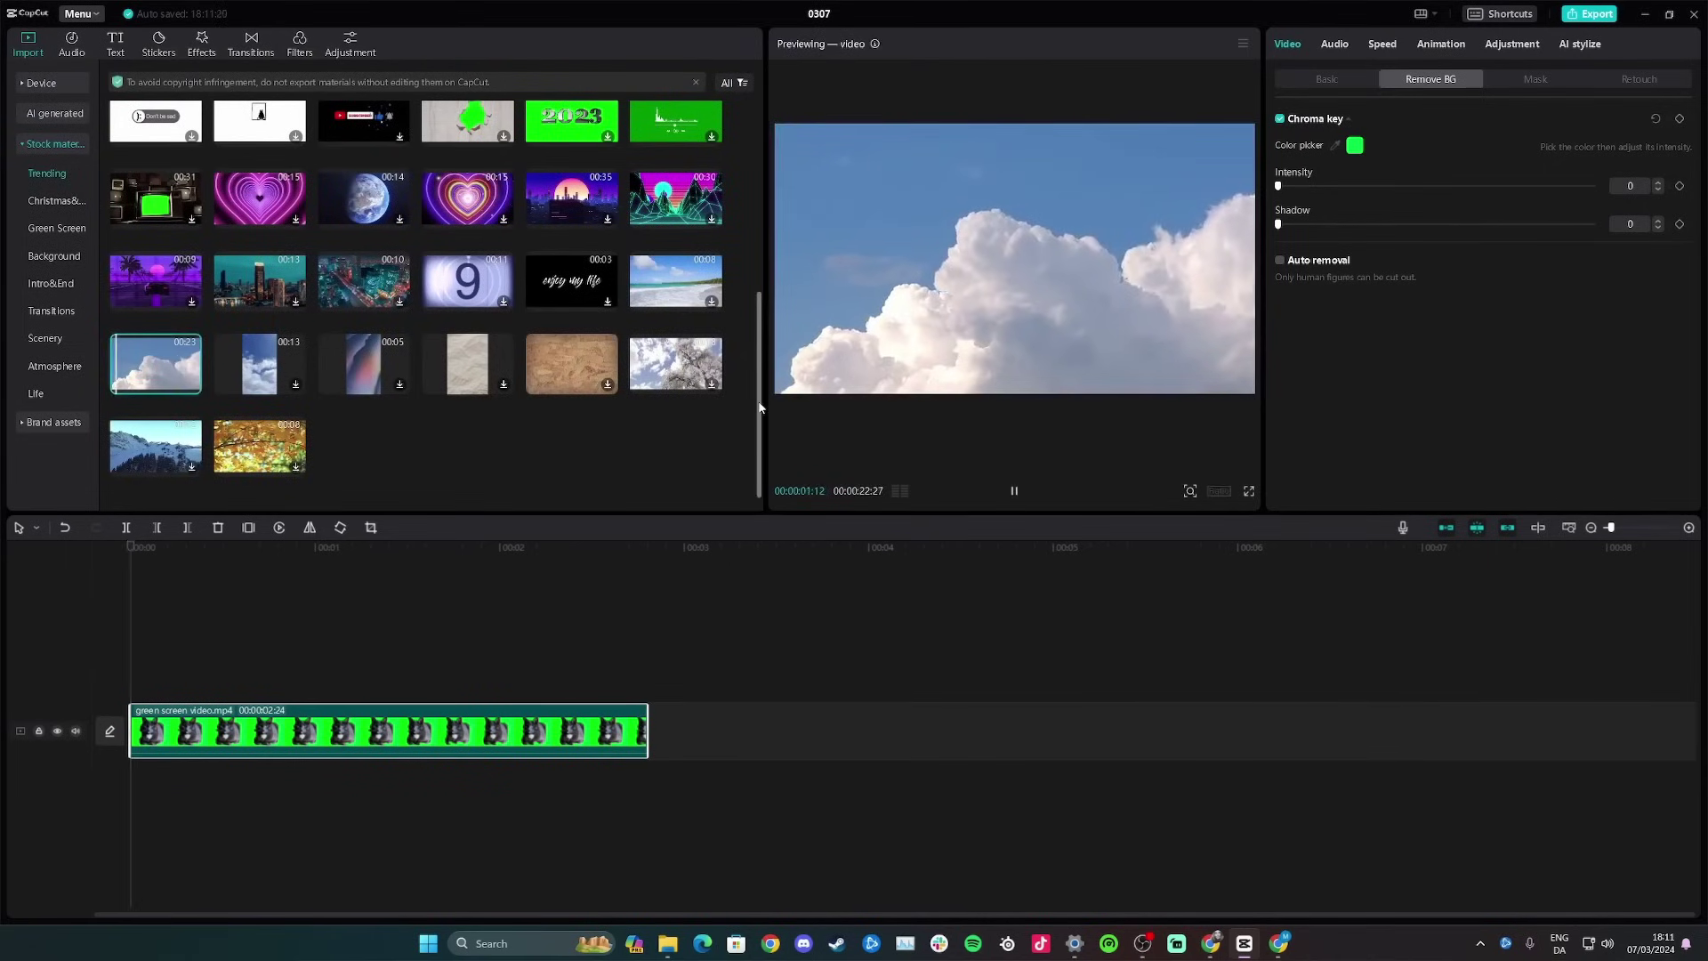
{"action": "left_click_drag", "start_coordinate": [156, 328], "coordinate": [131, 676]}
{"action": "left_click", "coordinate": [354, 733]}
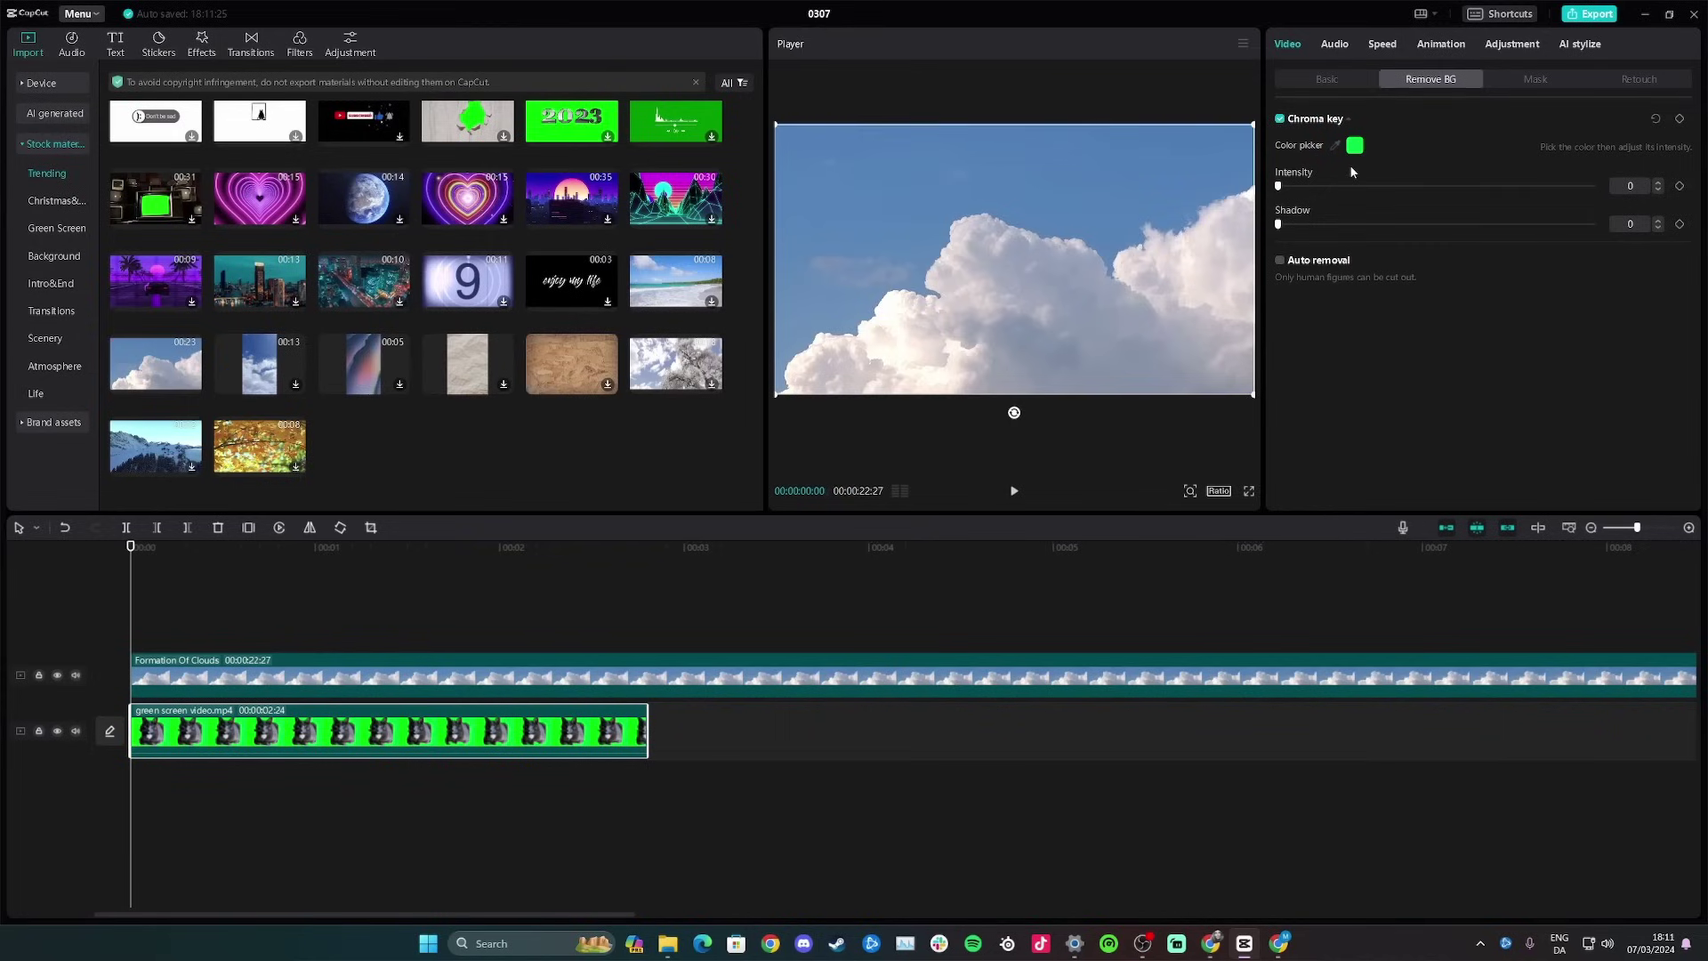
Step: Raise the green screen clip's Chroma key intensity to 100 and move the clip to the track above Formation Of Clouds
{"action": "left_click_drag", "start_coordinate": [1279, 185], "coordinate": [1592, 187]}
{"action": "left_click_drag", "start_coordinate": [254, 723], "coordinate": [192, 635]}
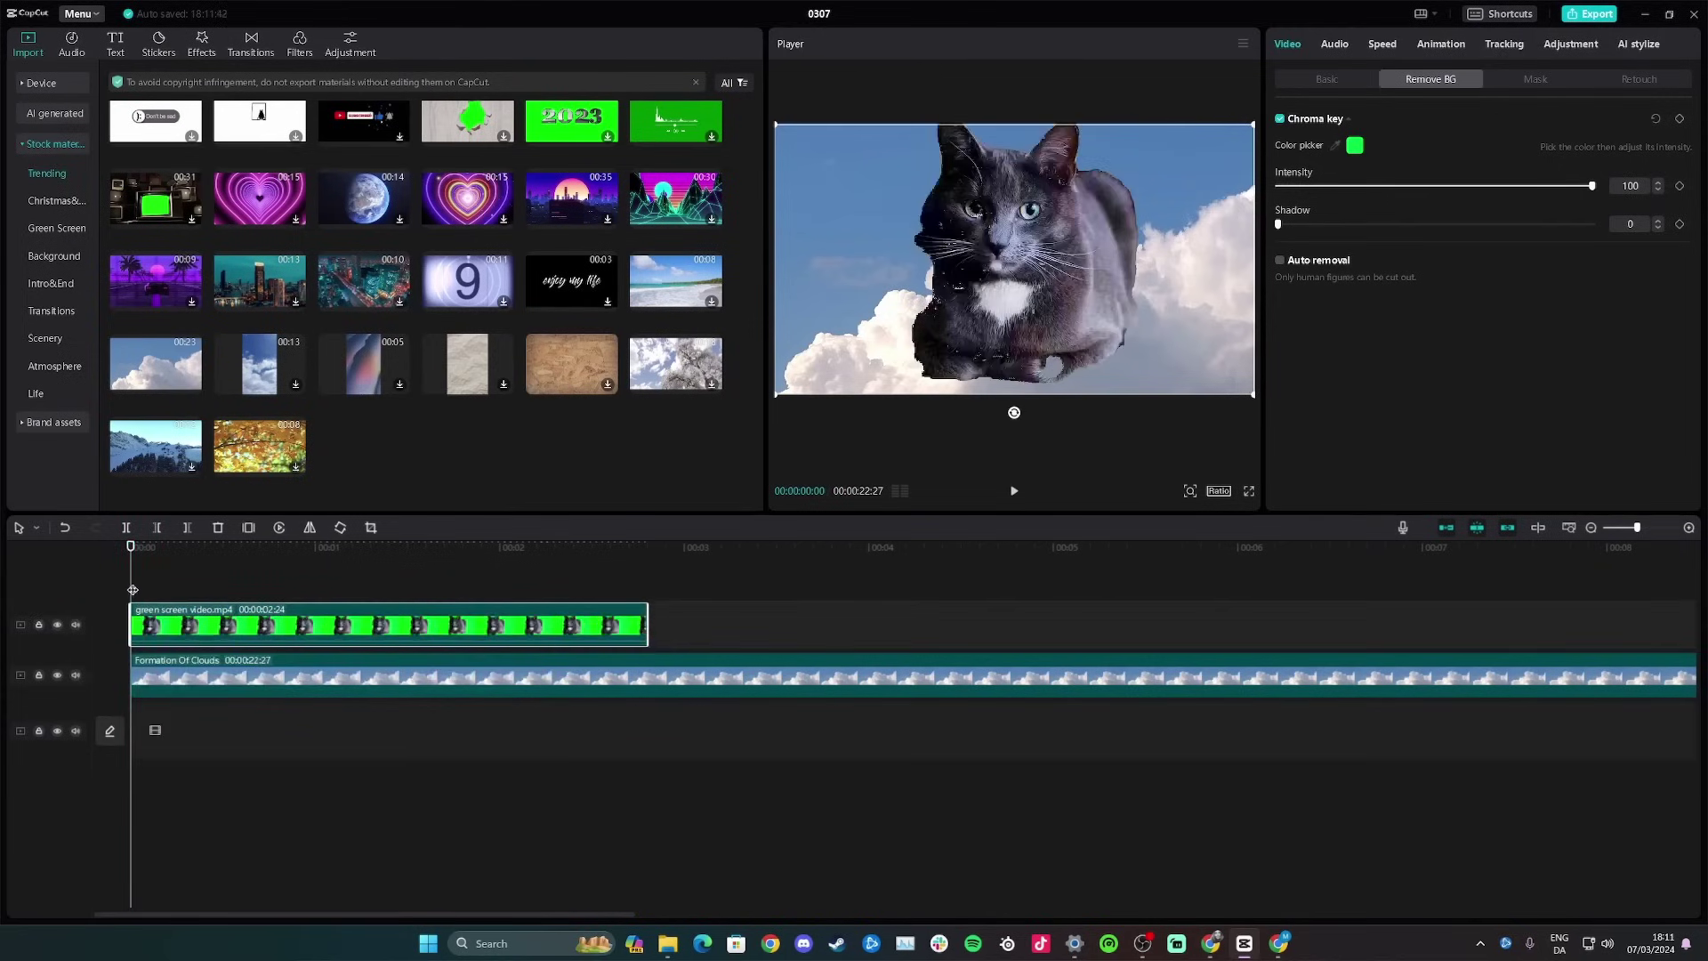
Step: Play and scrub through the keyed cat over the clouds, and return the playhead to the start
{"action": "key", "text": "space"}
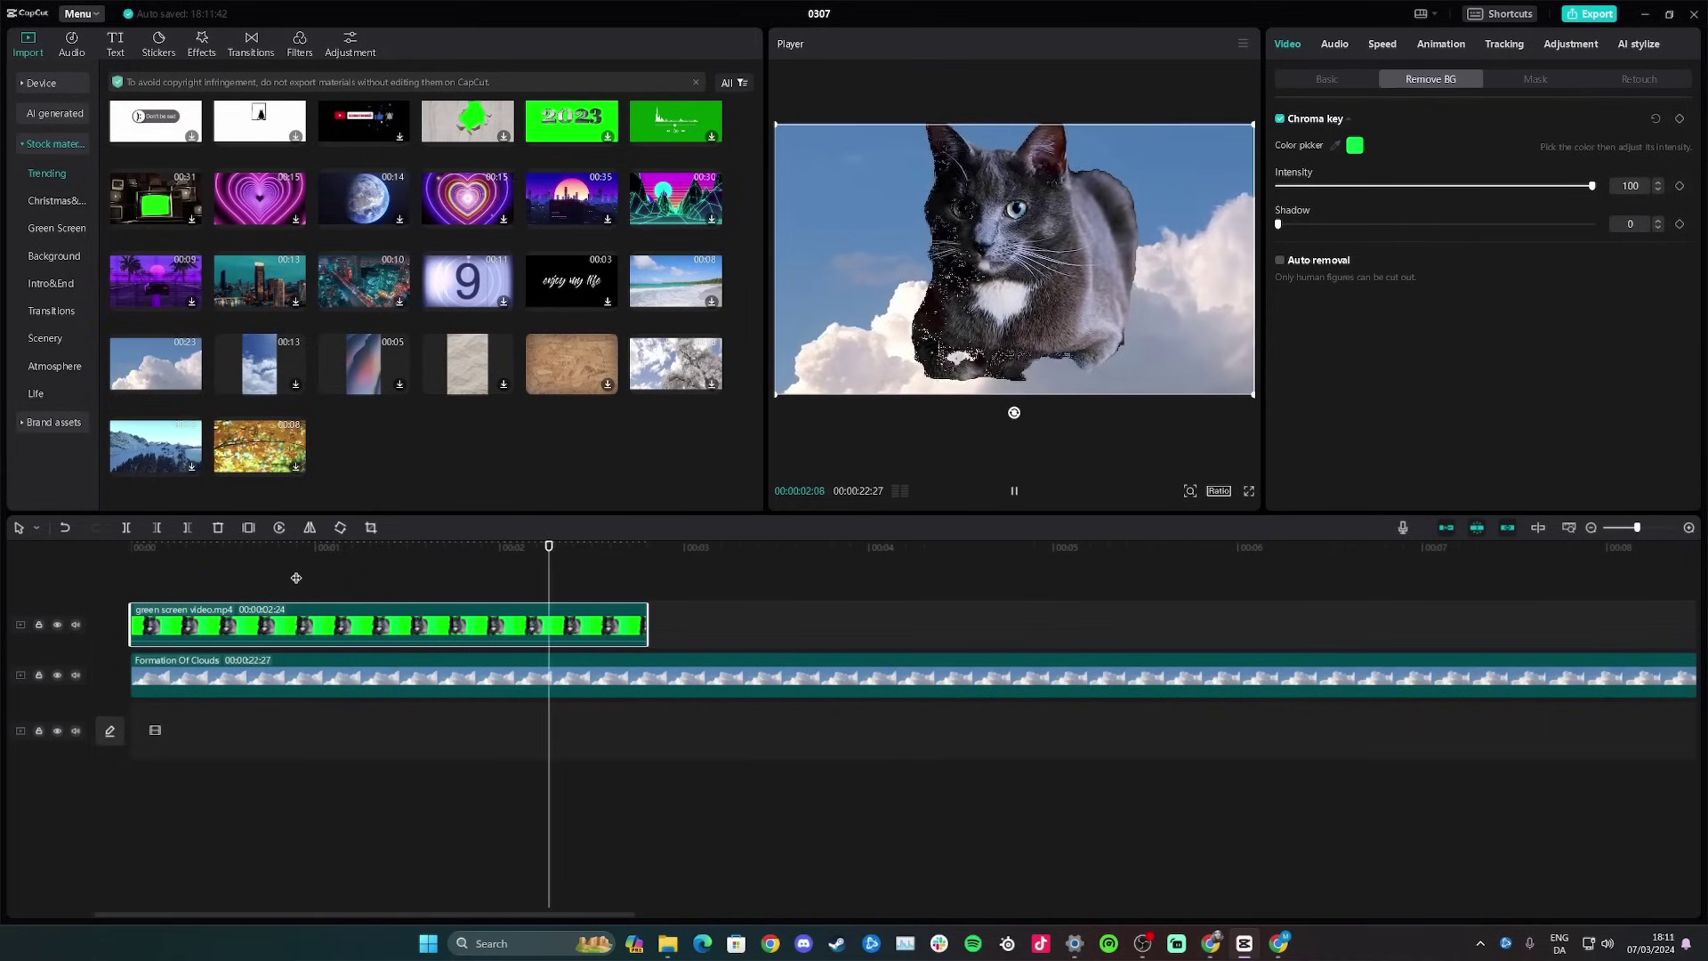
{"action": "key", "text": "space"}
{"action": "left_click_drag", "start_coordinate": [222, 577], "coordinate": [328, 577]}
{"action": "left_click_drag", "start_coordinate": [153, 577], "coordinate": [247, 577]}
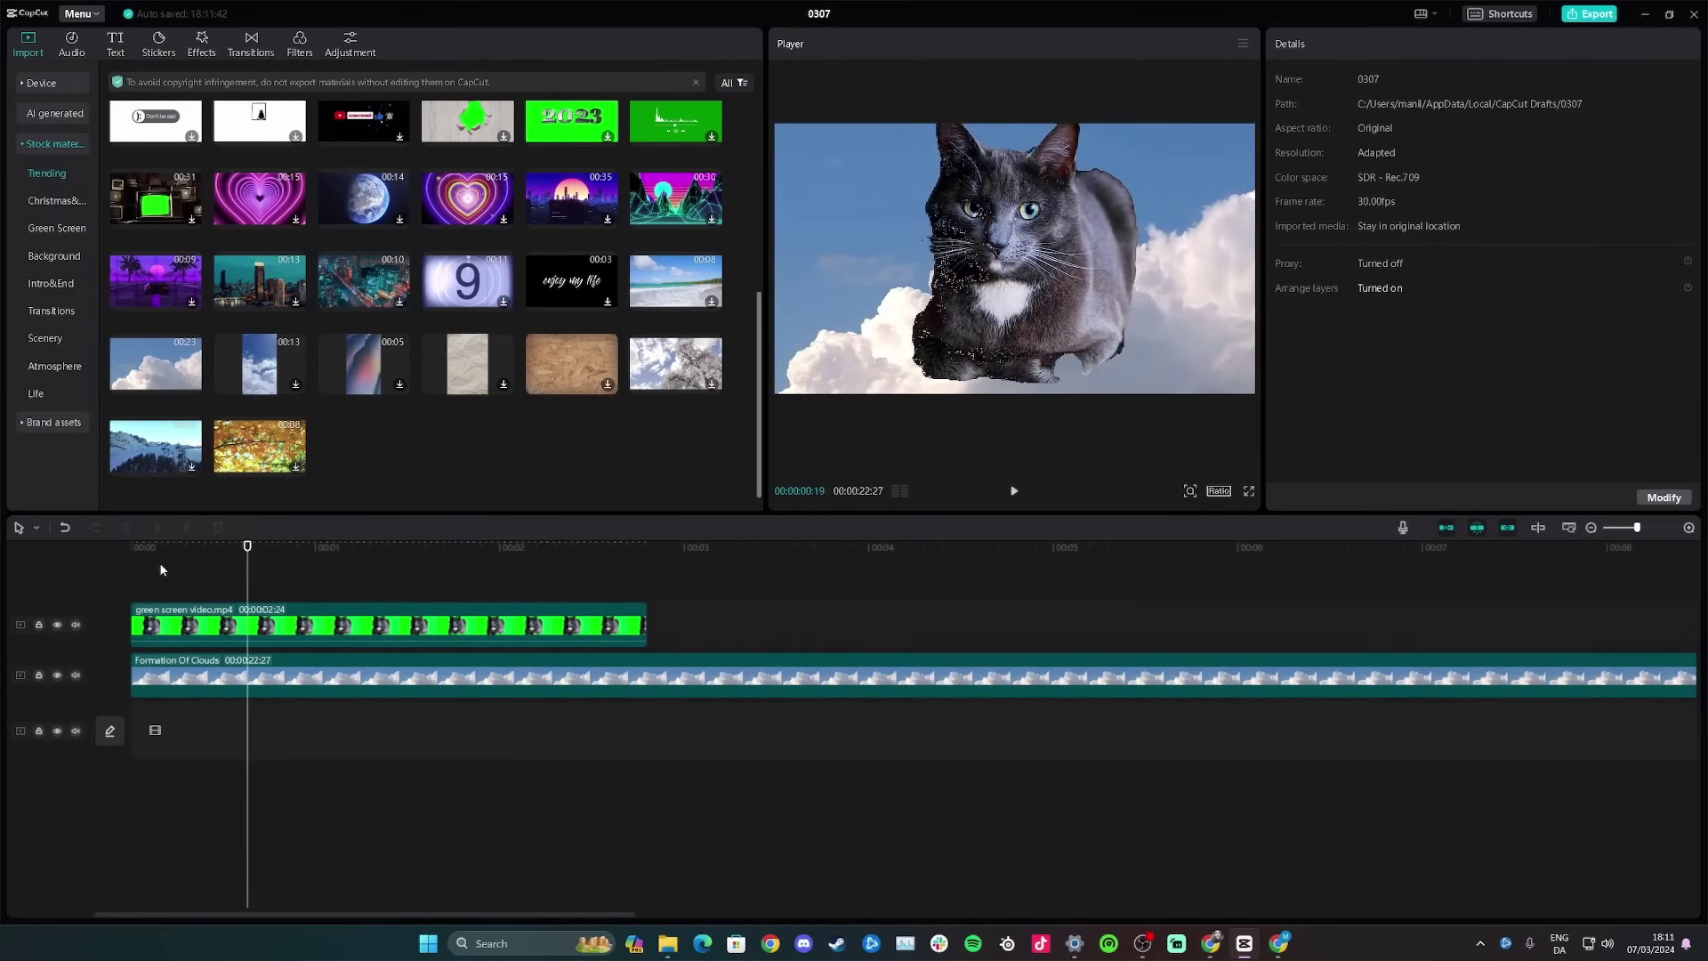
{"action": "left_click", "coordinate": [131, 578]}
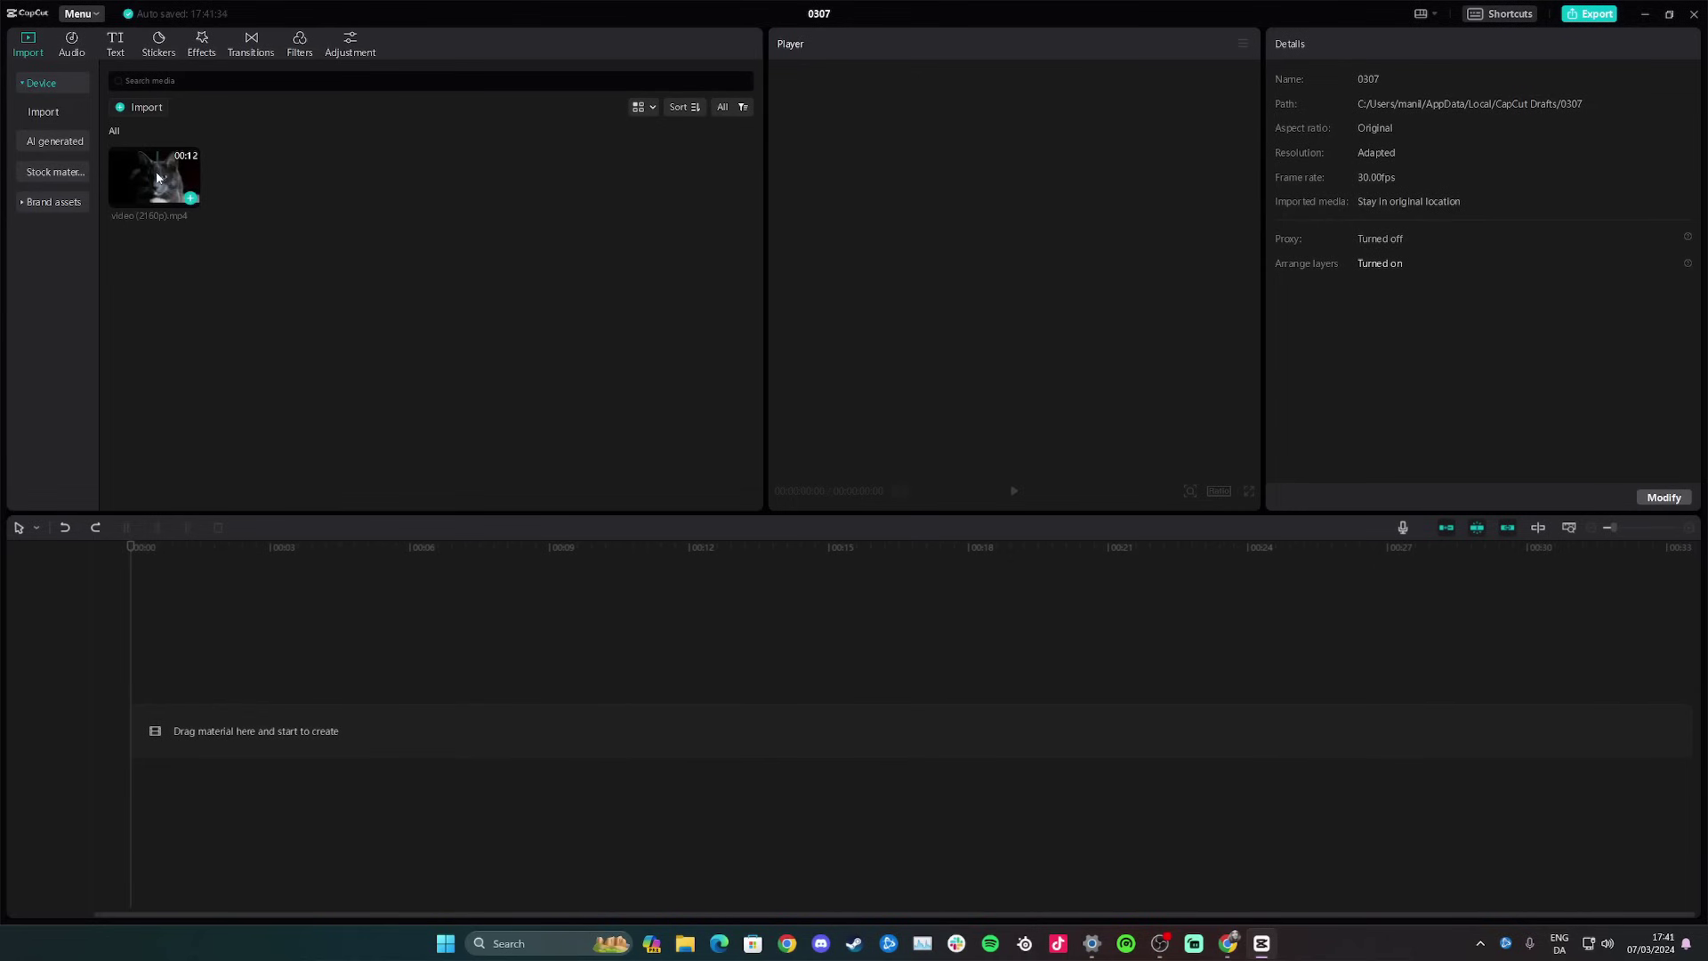
Step: Add the cat video to the timeline and export its frame at 00:00:00:11 as a 1080P PNG still with Import project enabled
{"action": "left_click_drag", "start_coordinate": [180, 192], "coordinate": [158, 711]}
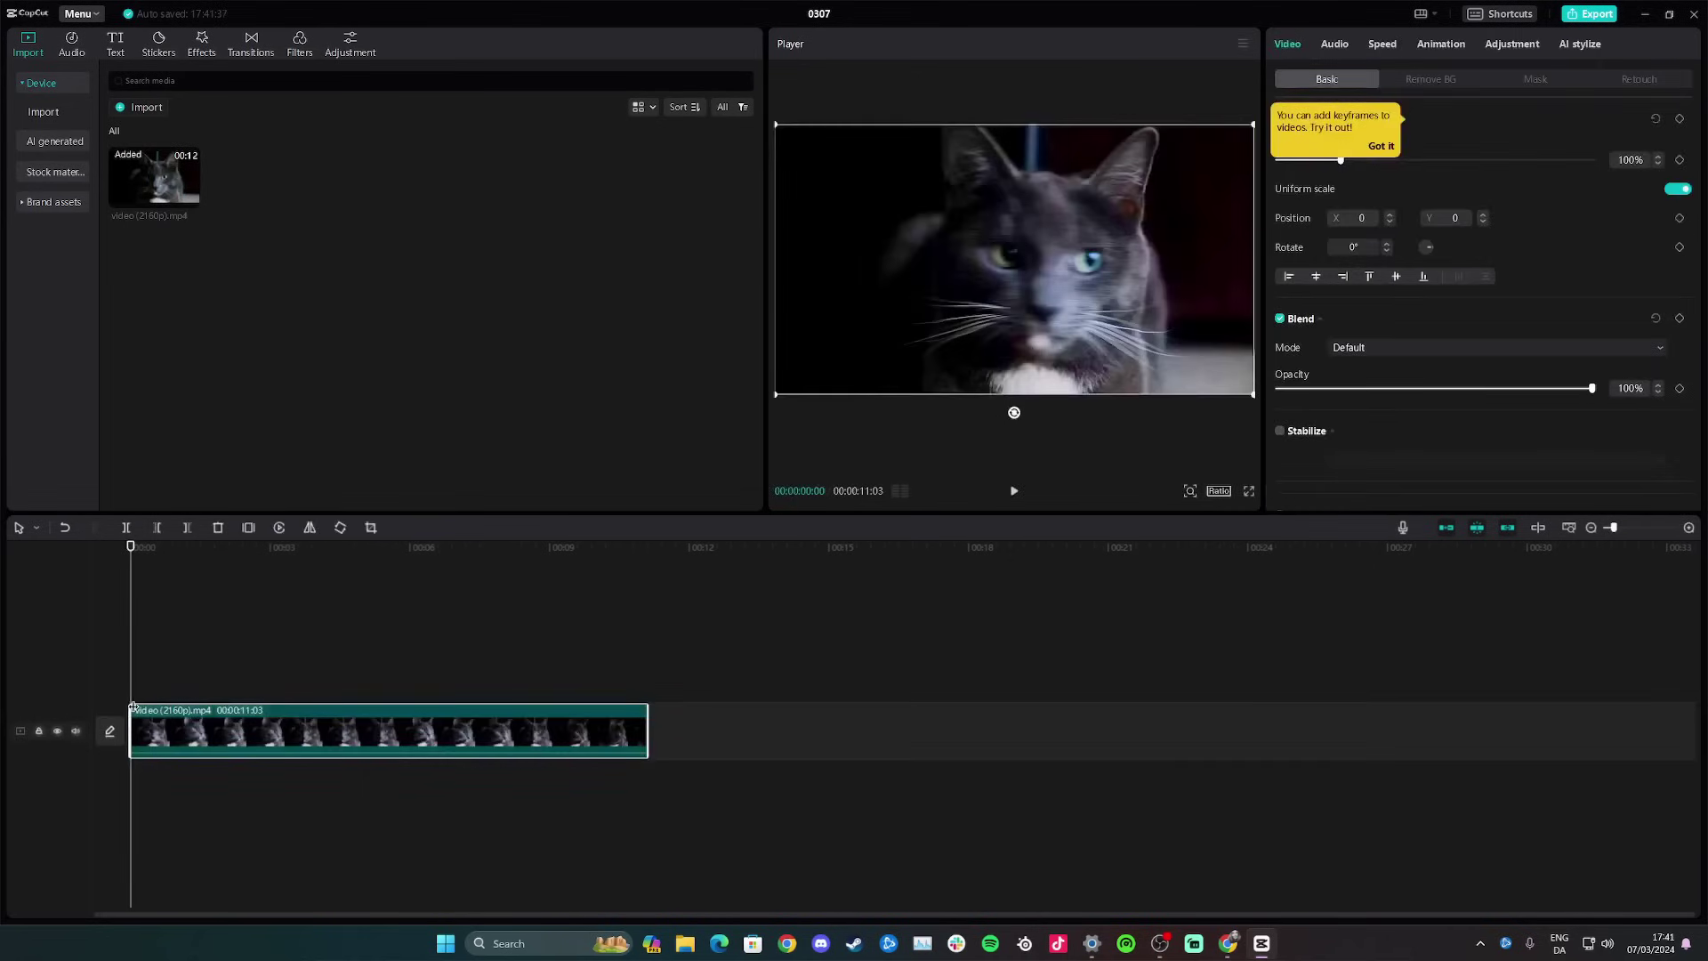
{"action": "mouse_move", "coordinate": [130, 547]}
{"action": "left_mouse_down"}
{"action": "mouse_move", "coordinate": [172, 548]}
{"action": "mouse_move", "coordinate": [148, 553]}
{"action": "left_mouse_up"}
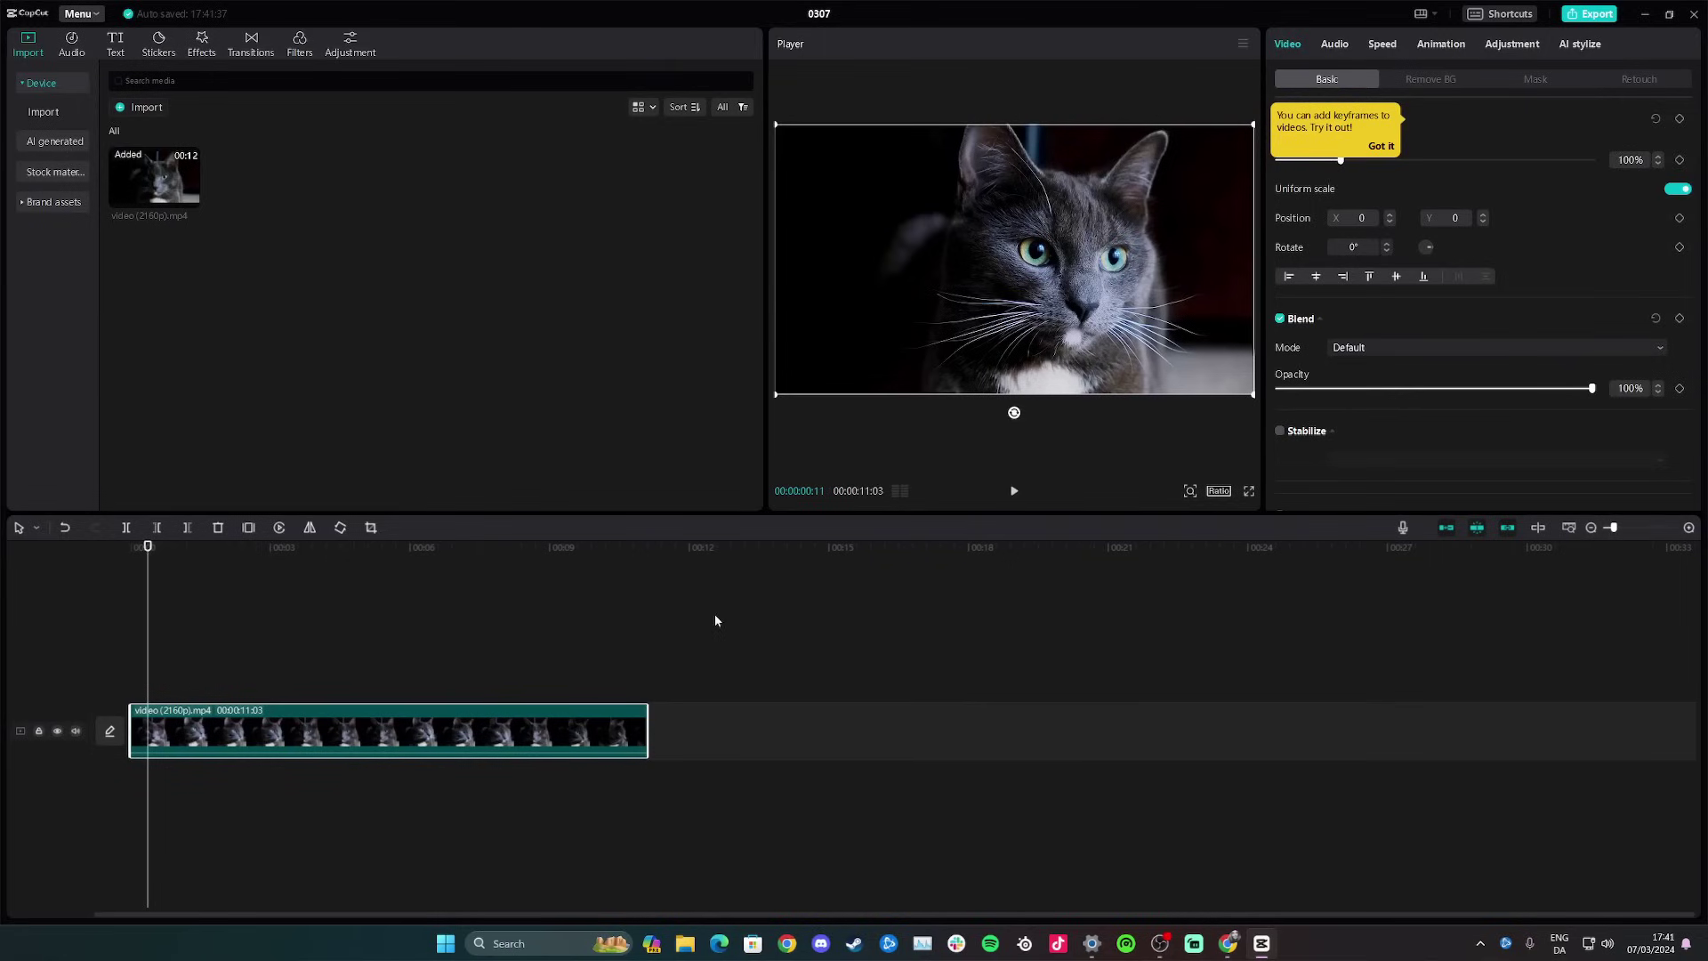
{"action": "left_click", "coordinate": [1243, 44]}
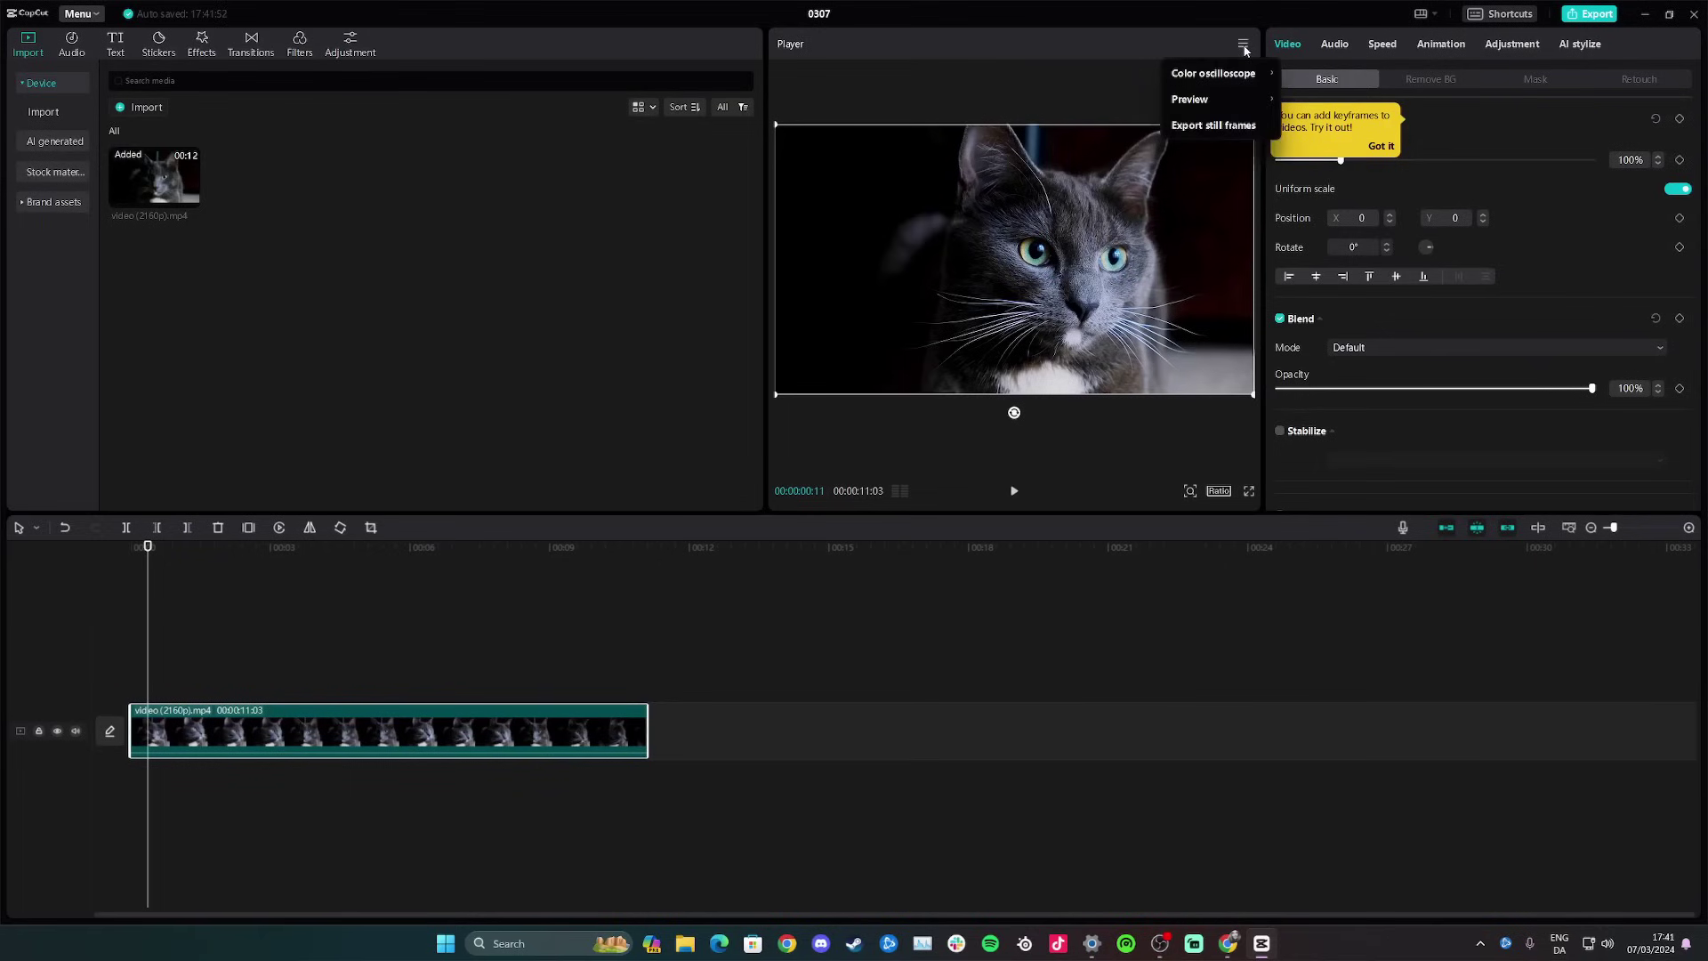
{"action": "left_click", "coordinate": [1219, 125]}
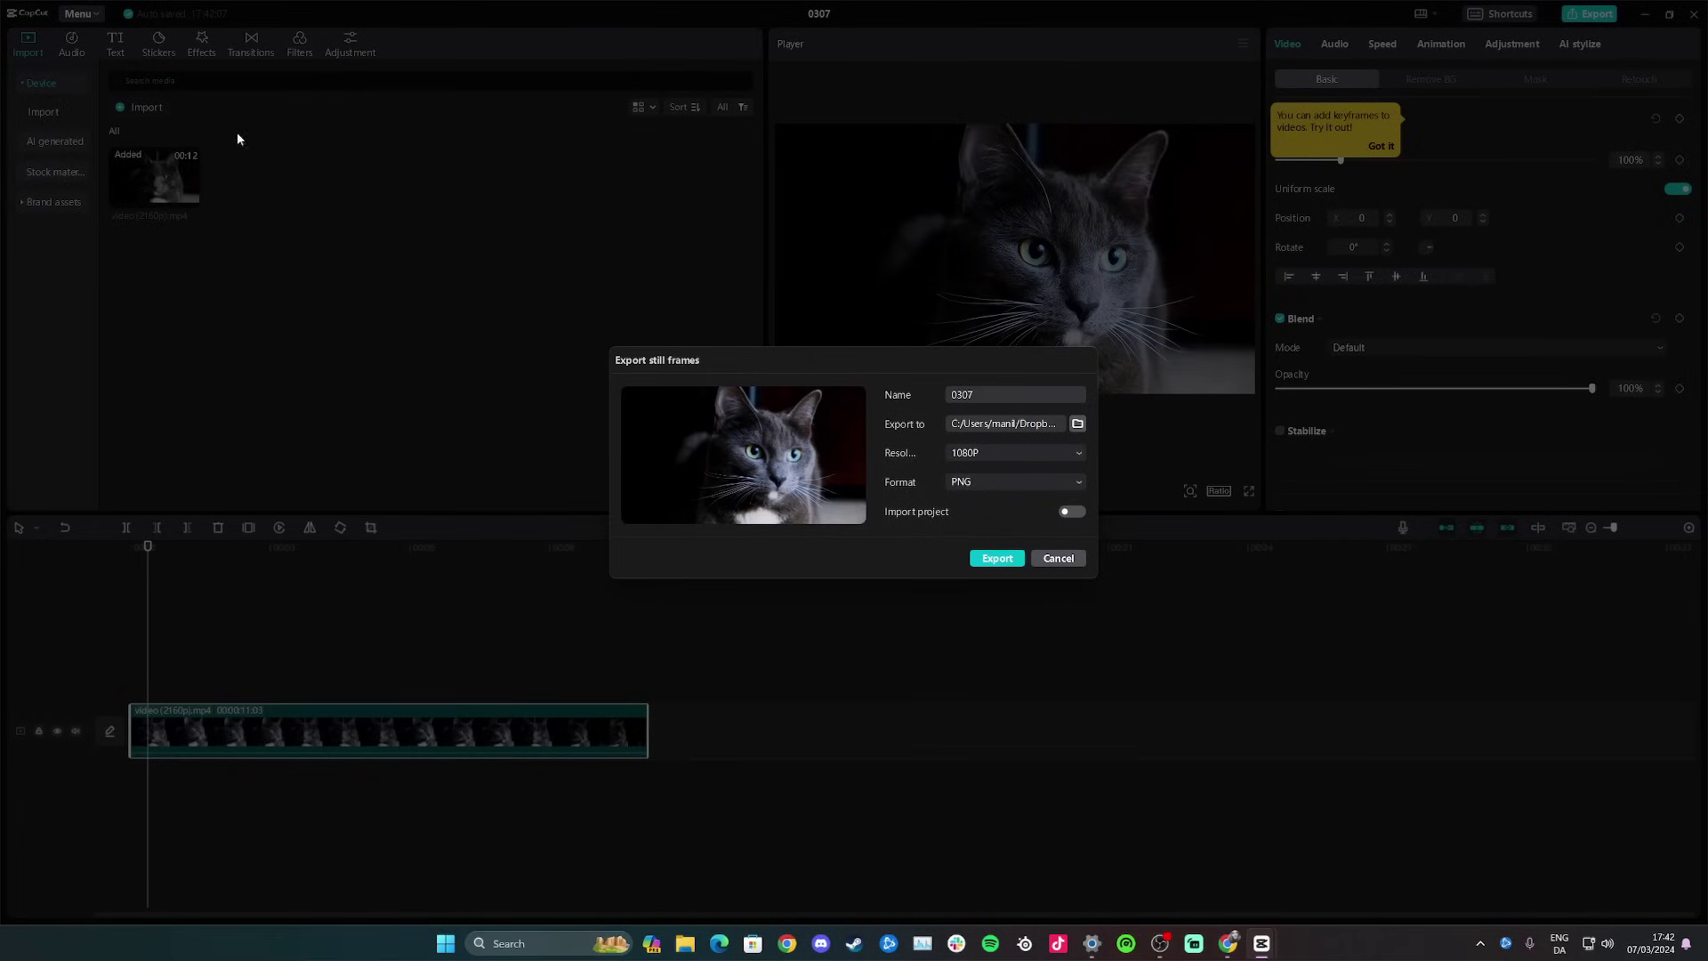
{"action": "left_click", "coordinate": [1061, 513]}
{"action": "left_click", "coordinate": [998, 561]}
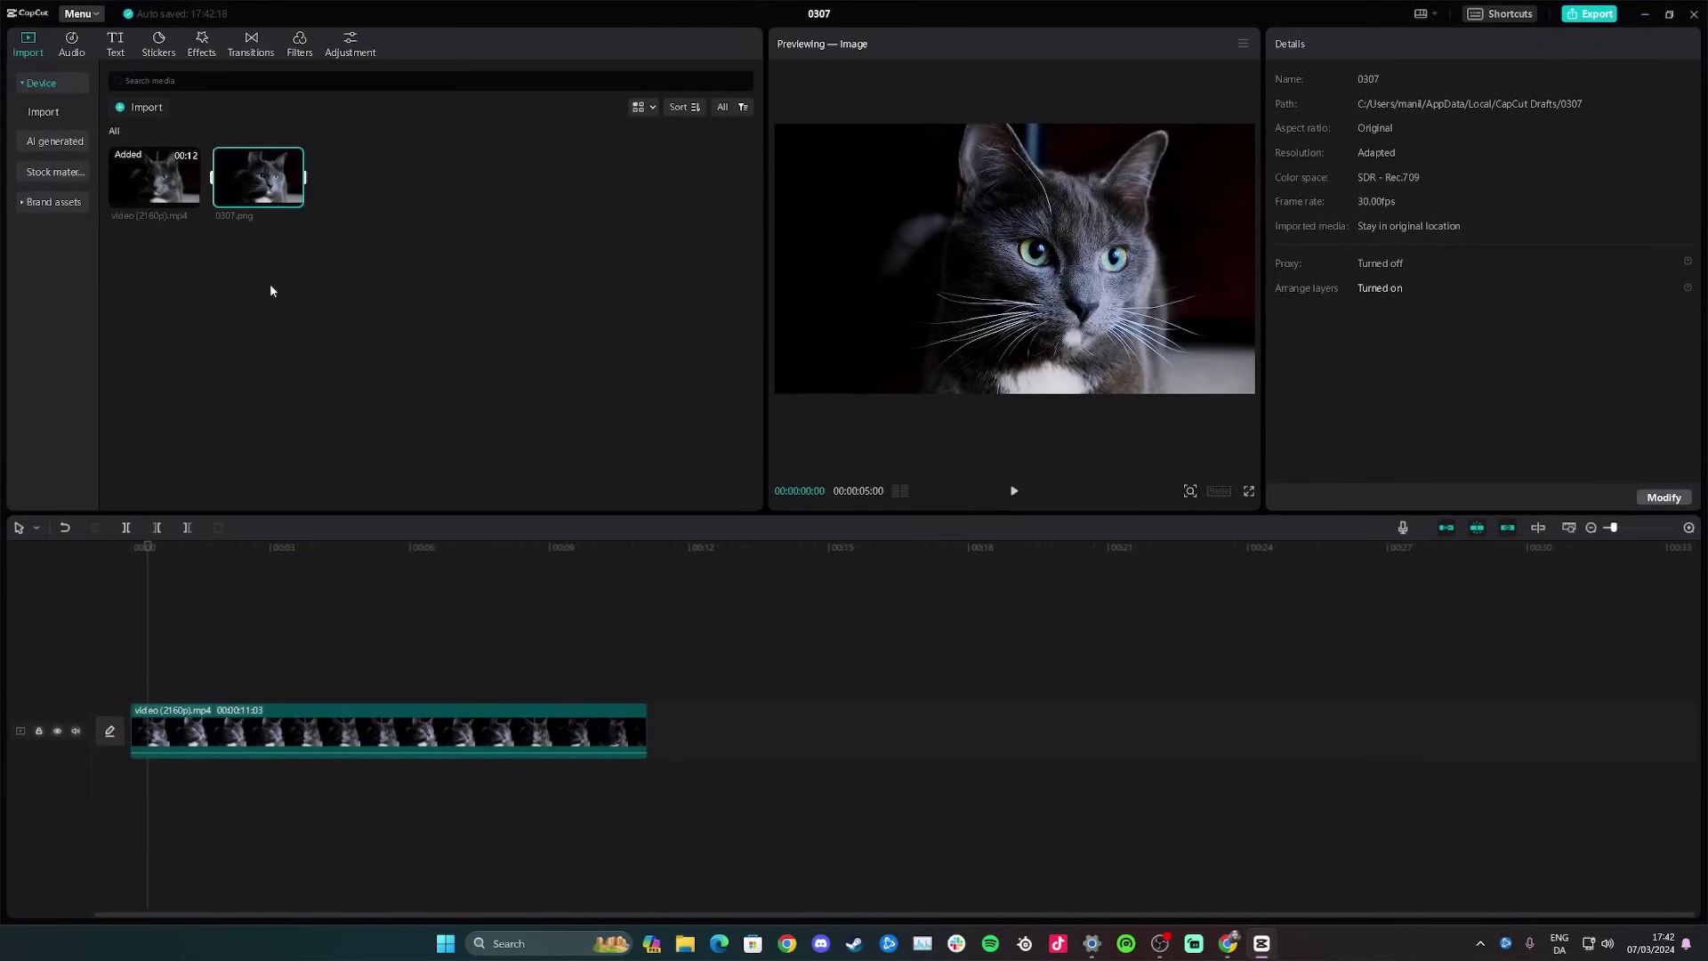
Step: Export the frame at 00:00:04:00 as a 1080P PNG still named 0307(1) with Import project turned off
{"action": "left_click", "coordinate": [318, 625]}
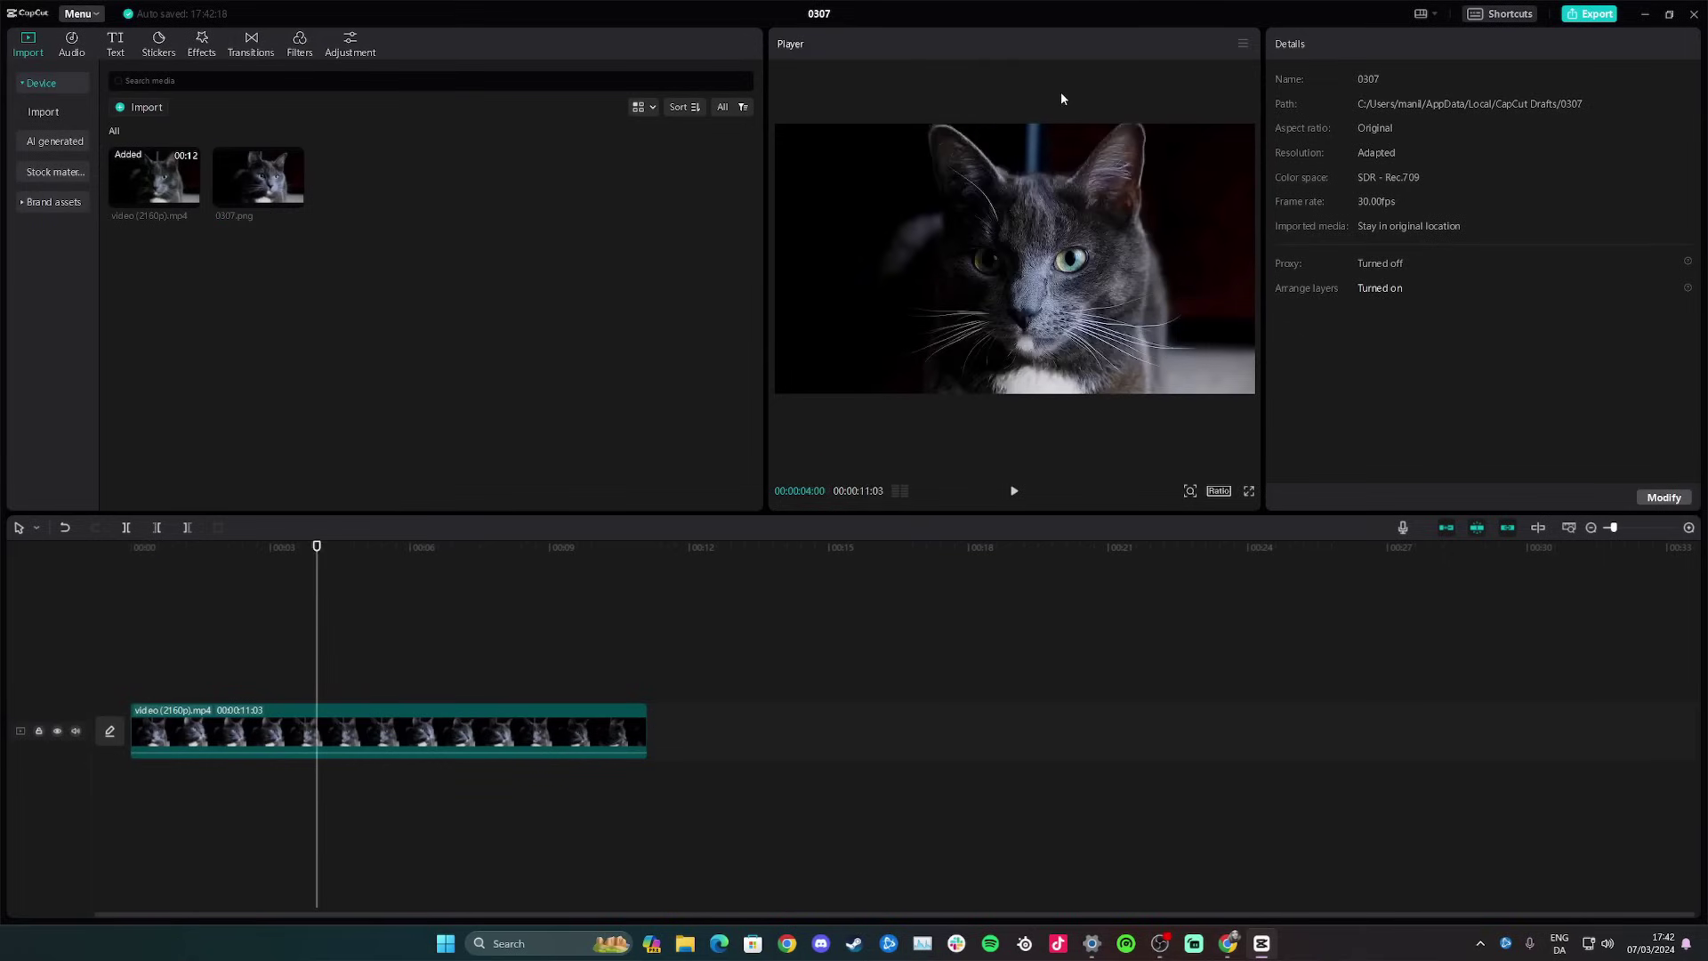
{"action": "left_click", "coordinate": [1243, 44]}
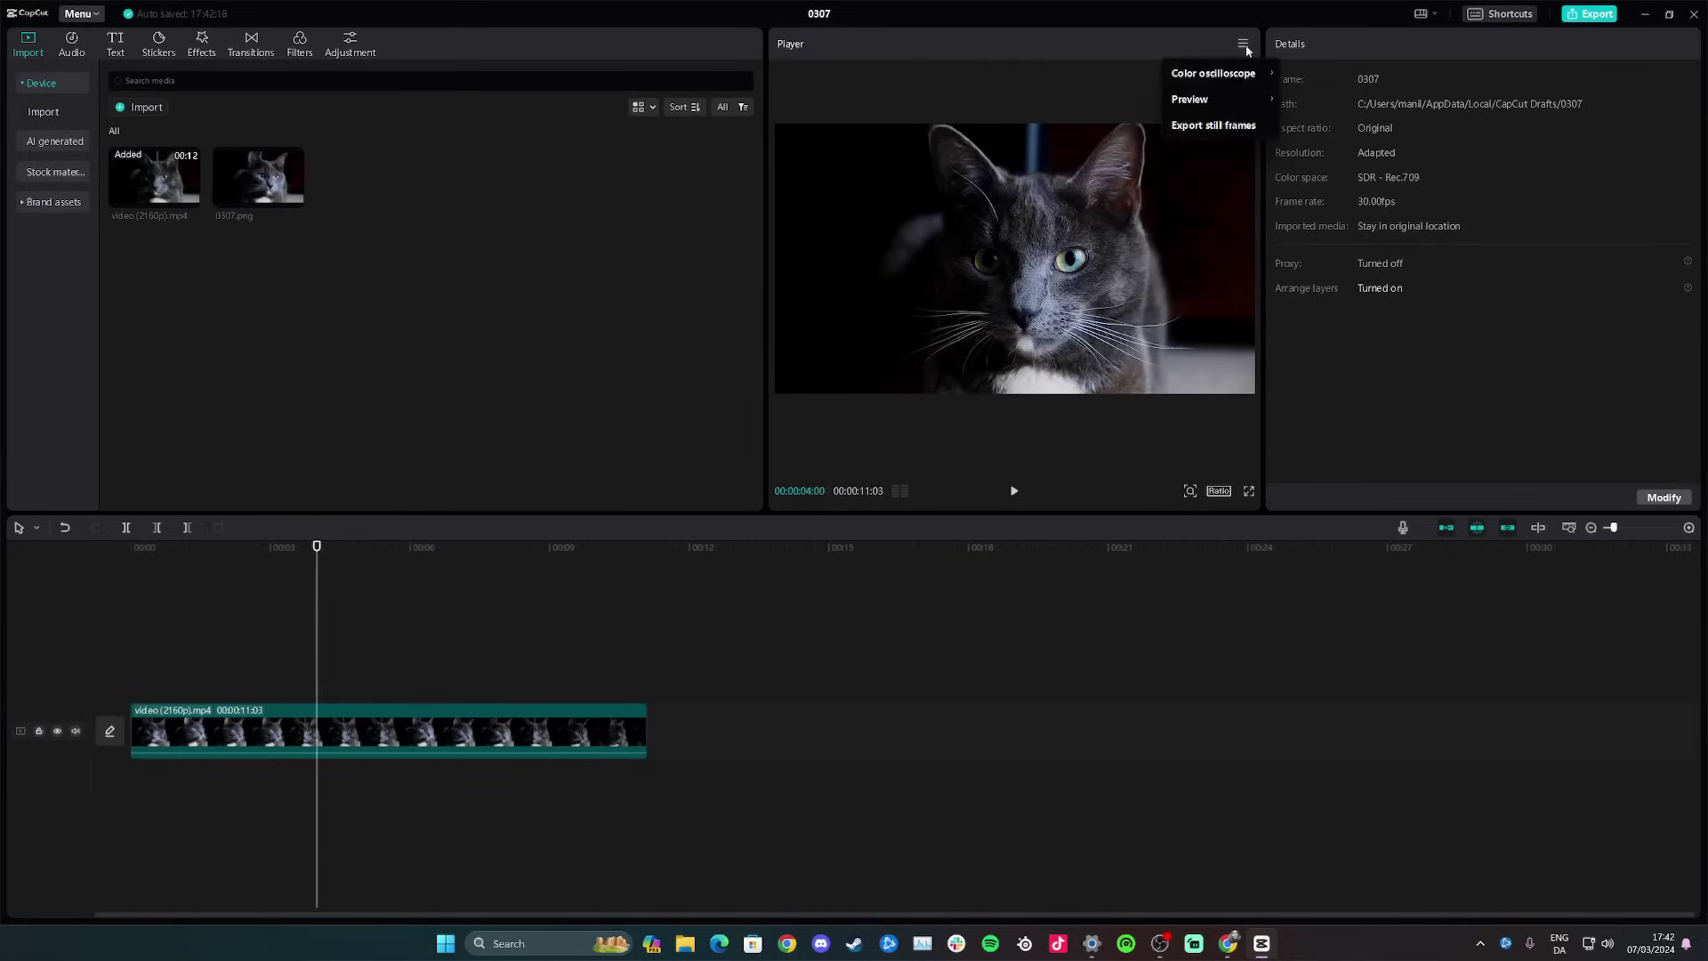
{"action": "left_click", "coordinate": [1215, 127]}
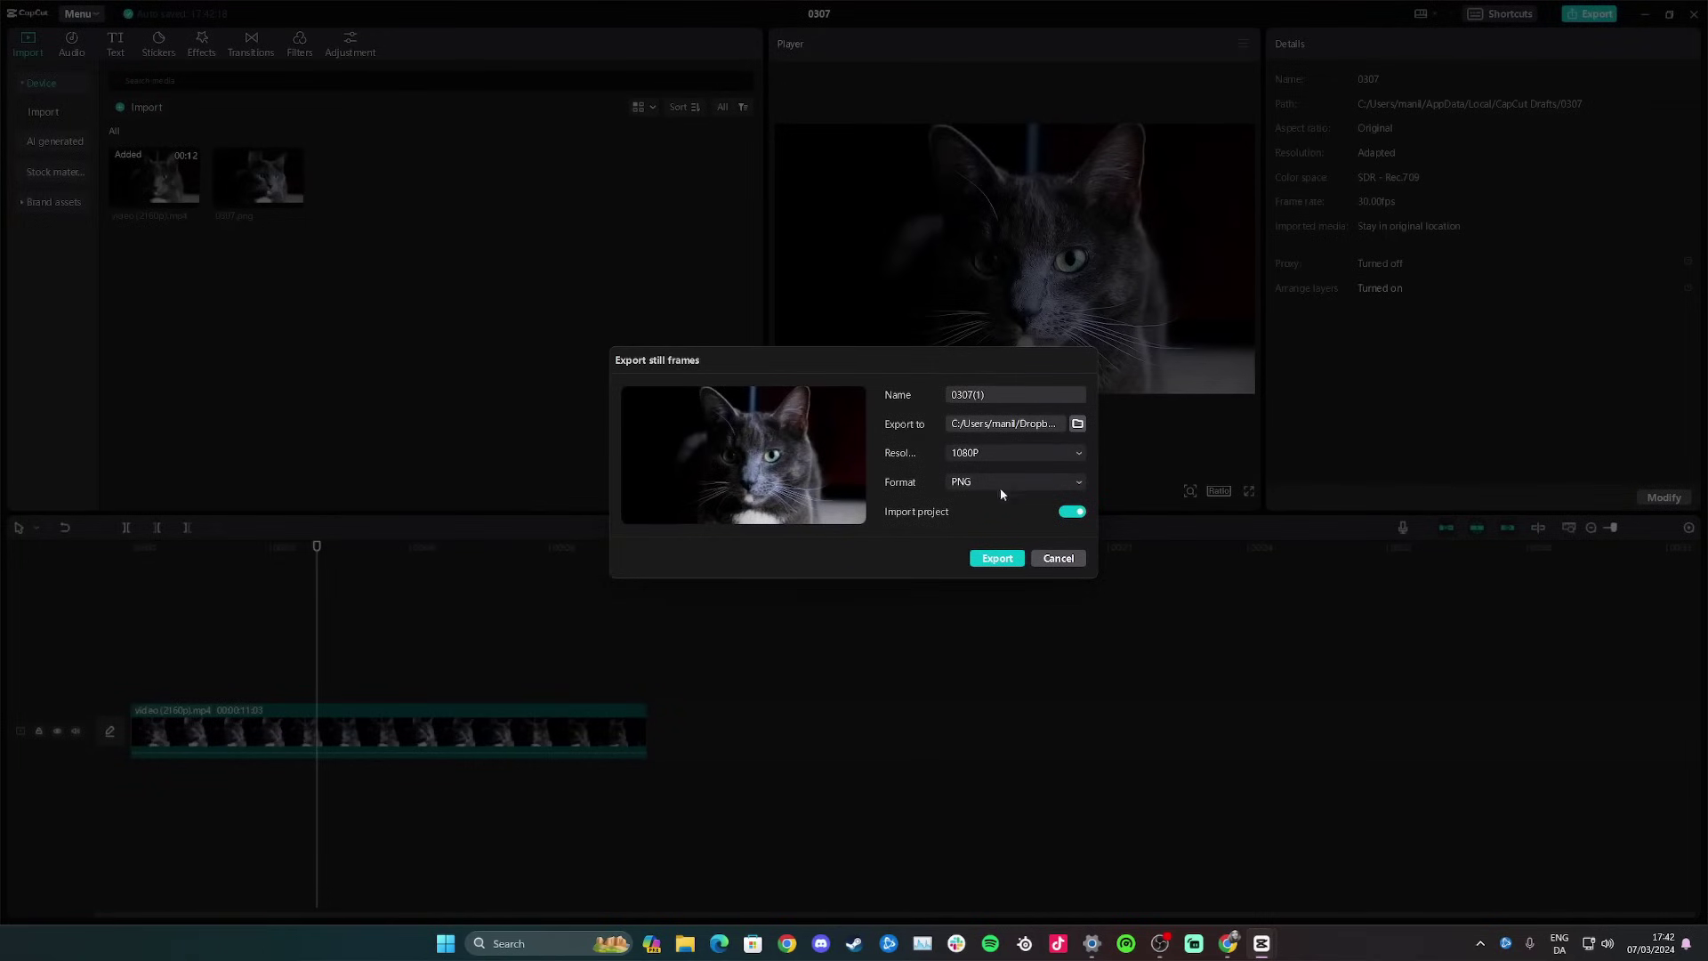
{"action": "left_click", "coordinate": [1073, 514]}
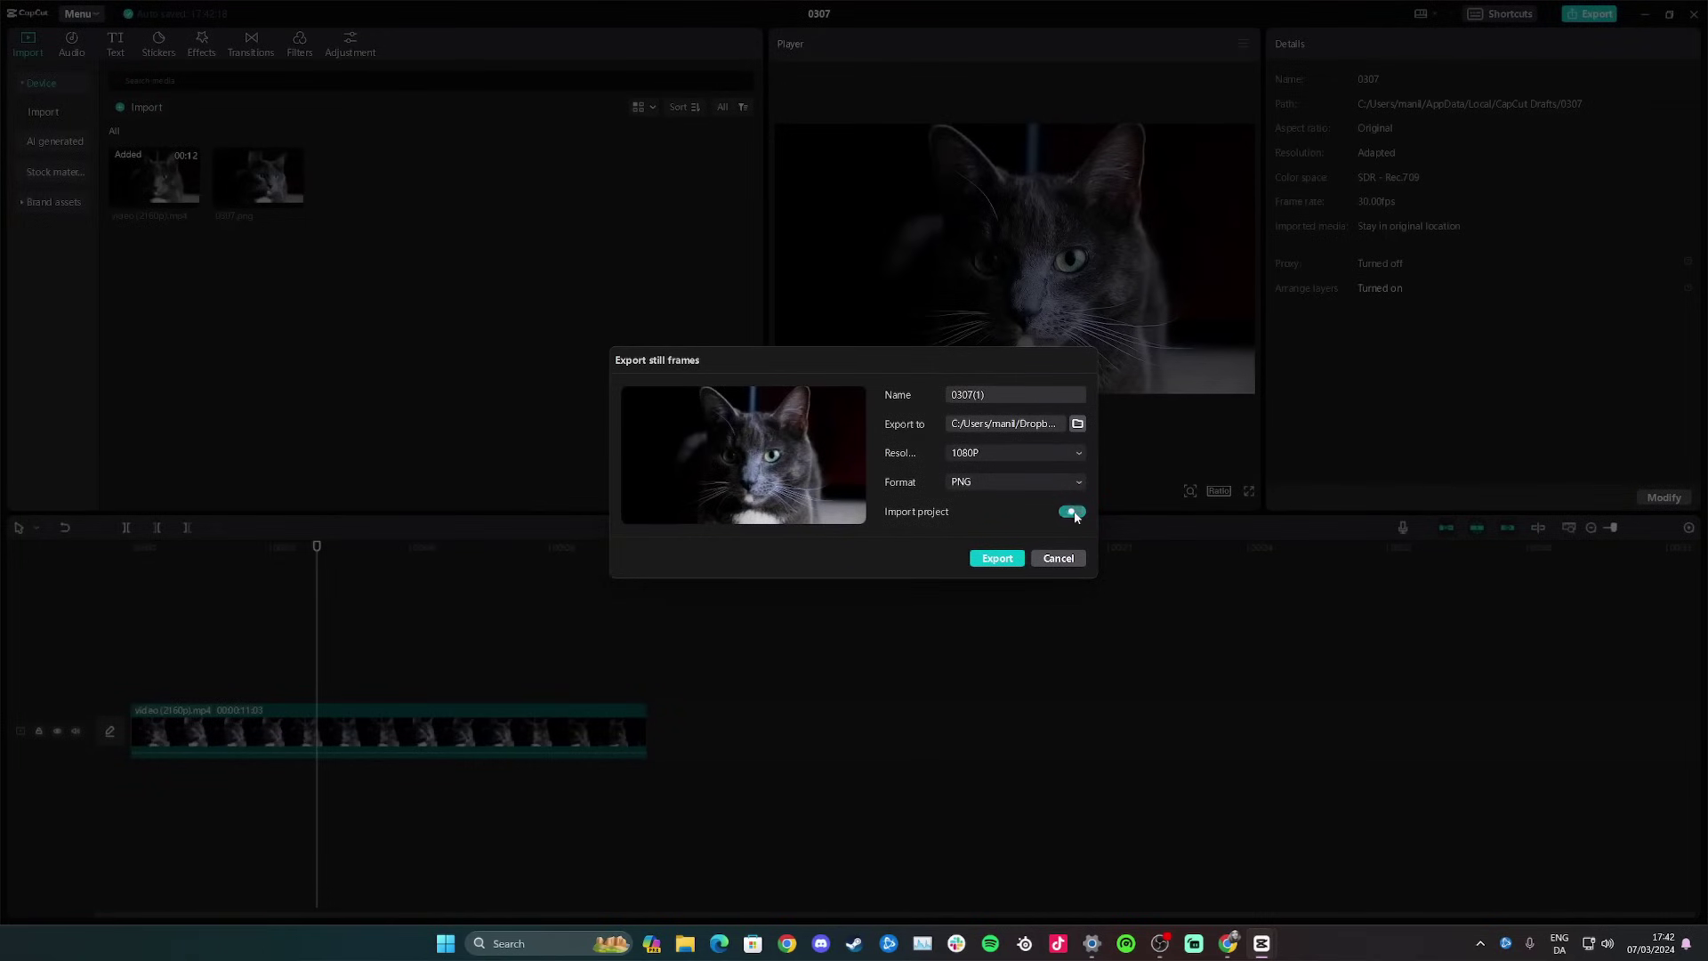
{"action": "left_click", "coordinate": [994, 561]}
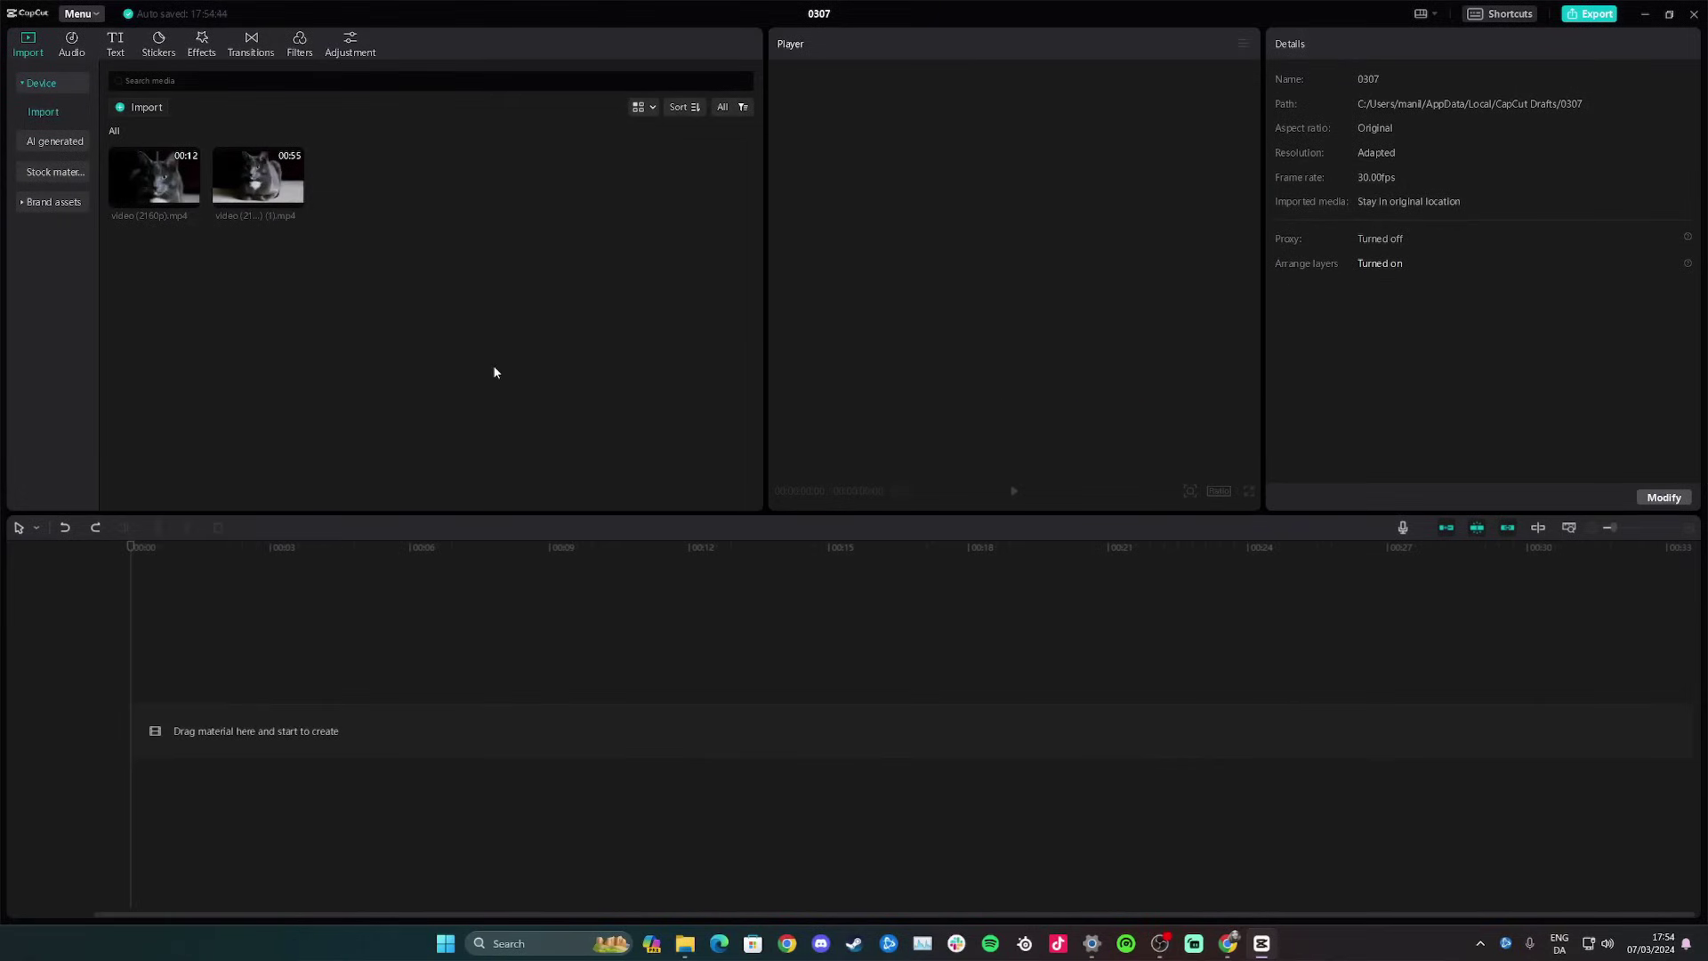
Step: Add video (2160p).mp4 to the main track and place video (2160p) (1).mp4 on the track above it at the start
{"action": "mouse_move", "coordinate": [139, 187]}
{"action": "left_click", "coordinate": [190, 198]}
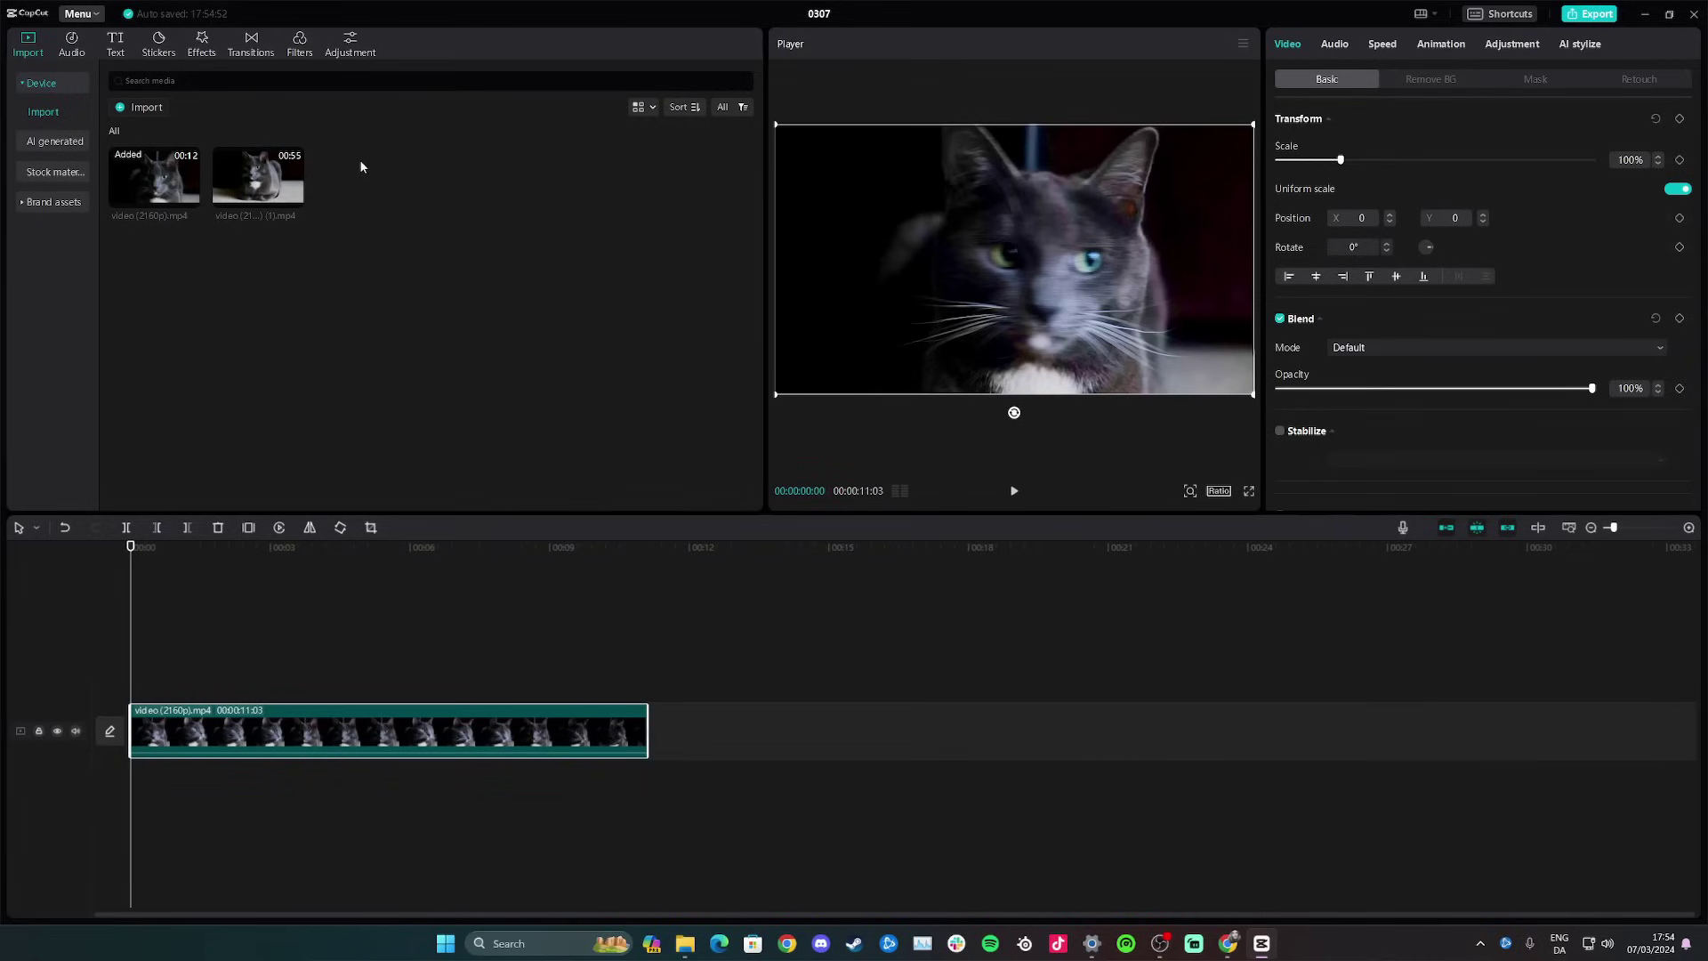
{"action": "mouse_move", "coordinate": [260, 176]}
{"action": "left_click_drag", "start_coordinate": [254, 168], "coordinate": [128, 671]}
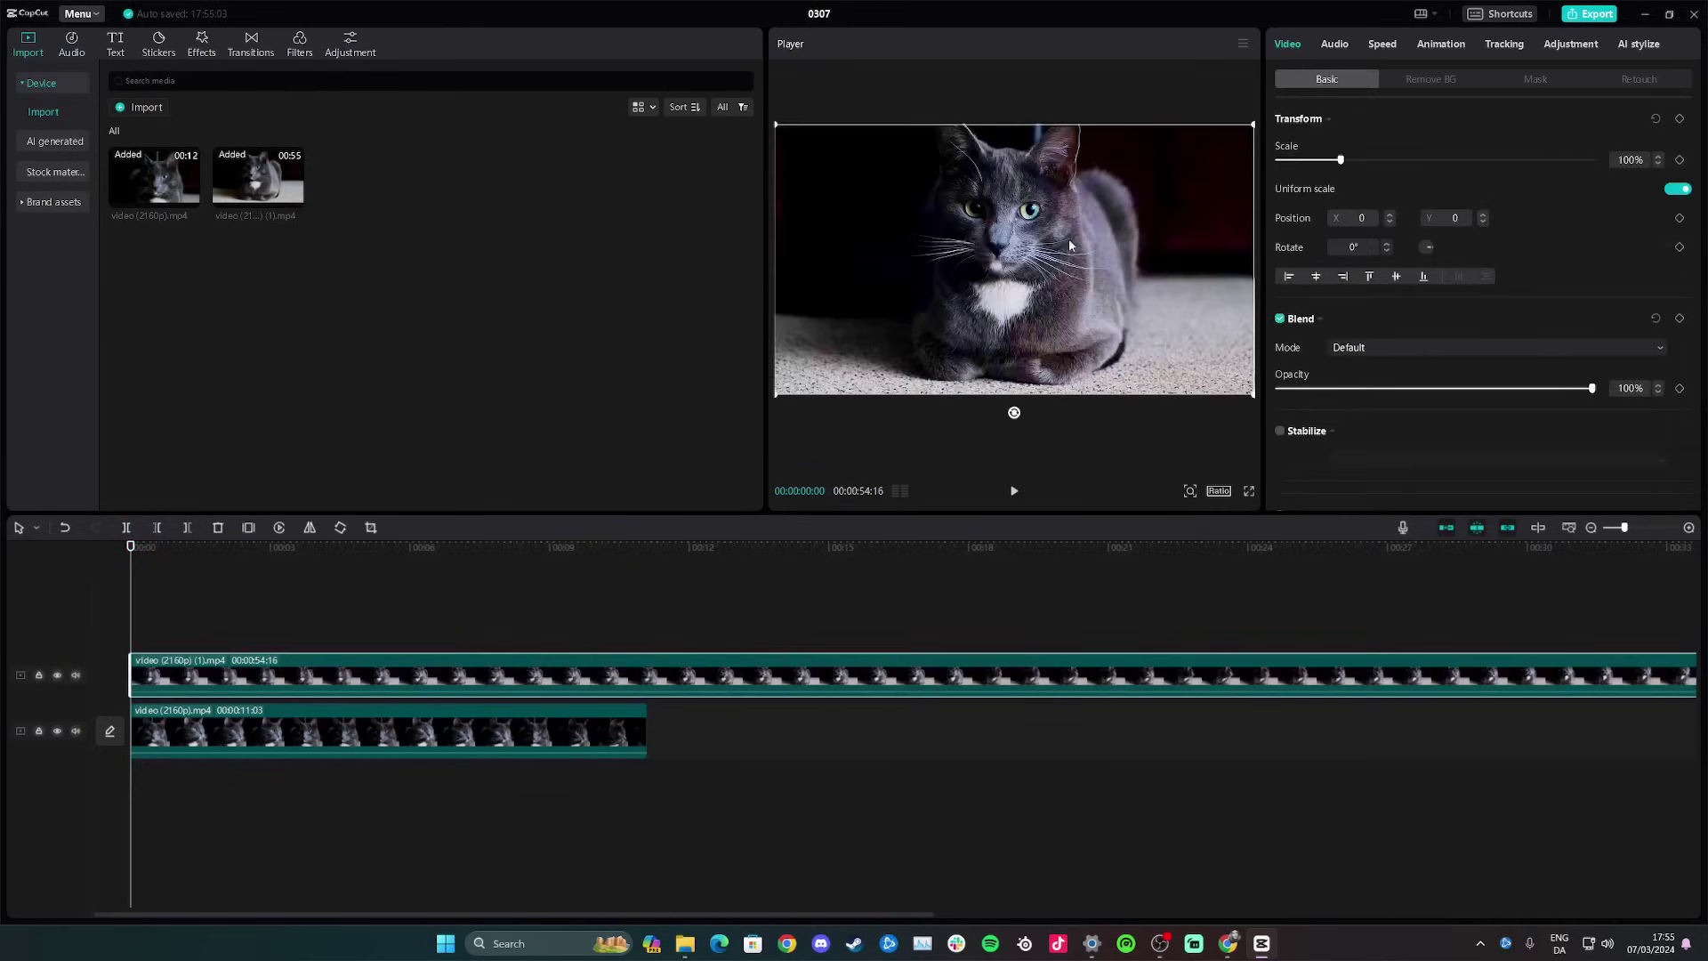
Step: Apply a Horizontal mask to the upper clip, rotate it to 90° and move it to about X -853, Y 32
{"action": "left_click_drag", "start_coordinate": [1069, 239], "coordinate": [1023, 236]}
{"action": "left_click", "coordinate": [396, 612]}
{"action": "left_click", "coordinate": [249, 669]}
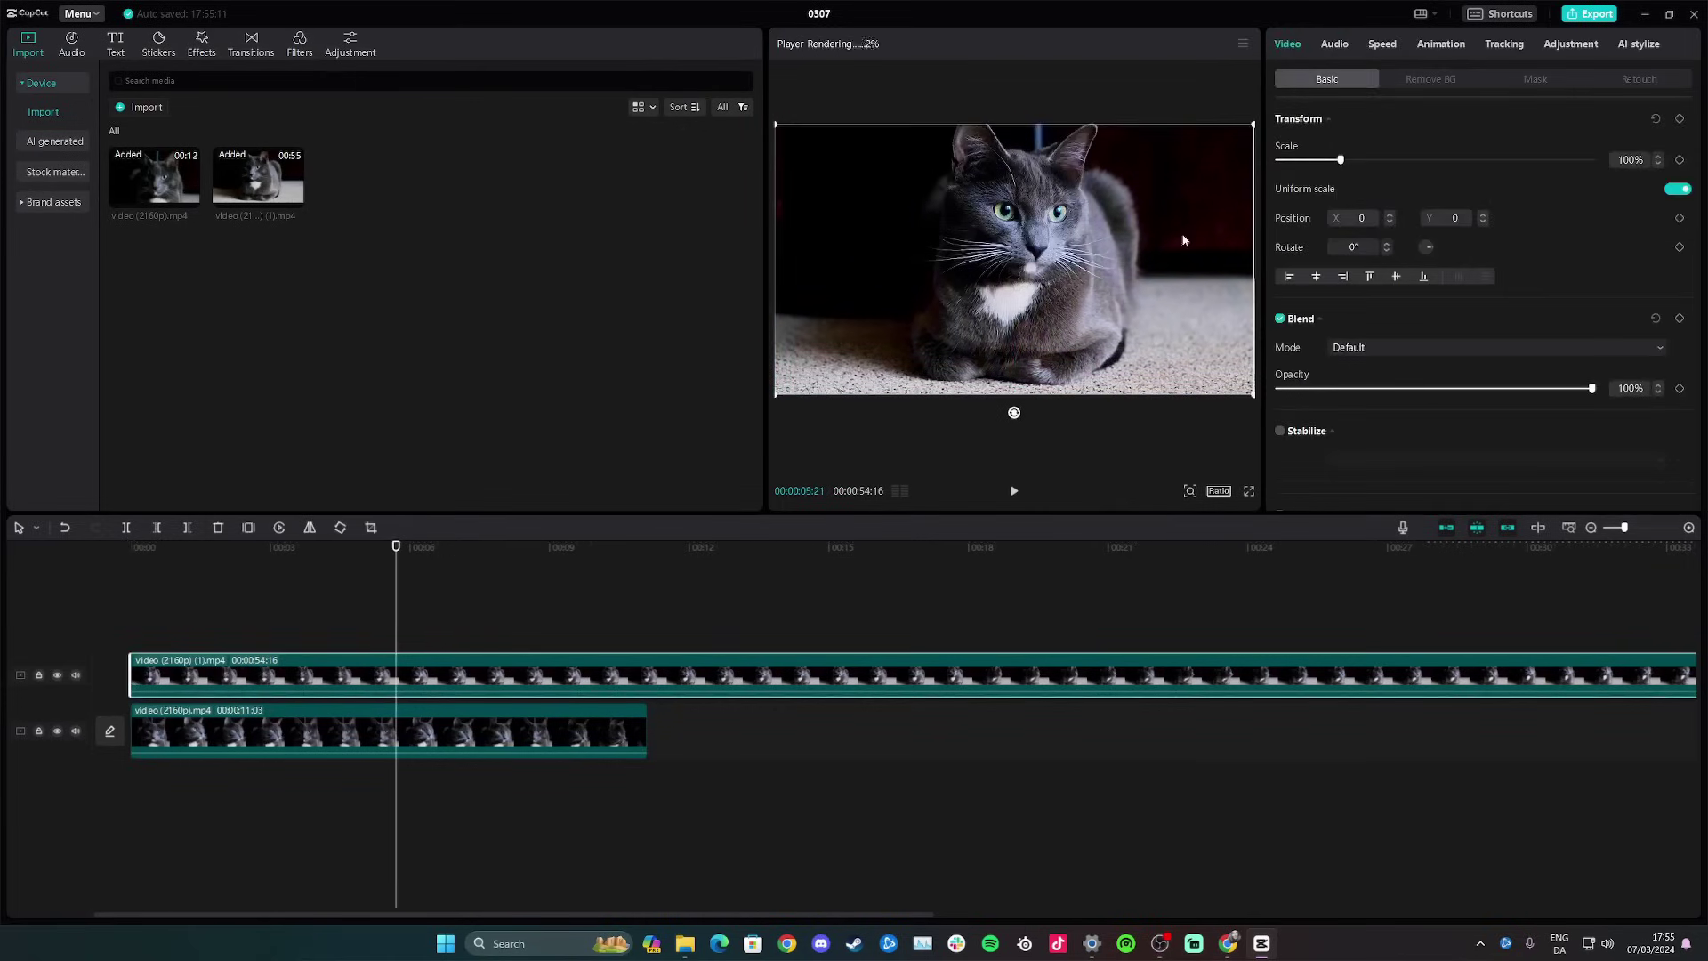
{"action": "left_click", "coordinate": [1537, 80]}
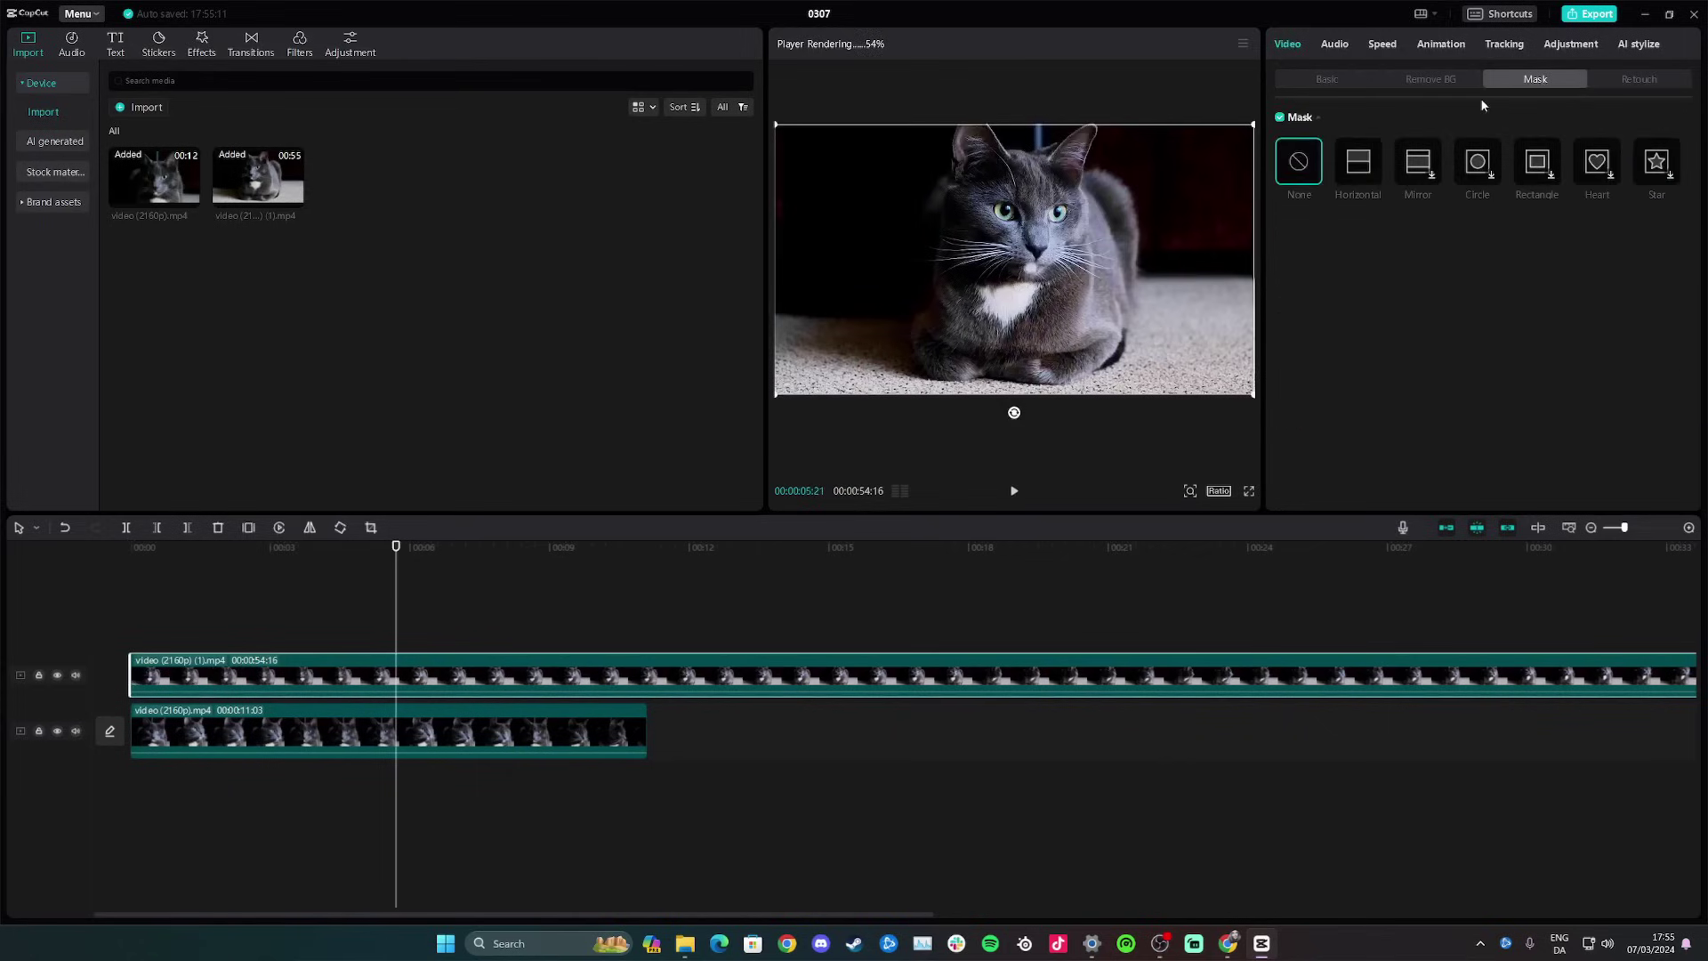
{"action": "left_click", "coordinate": [1364, 167]}
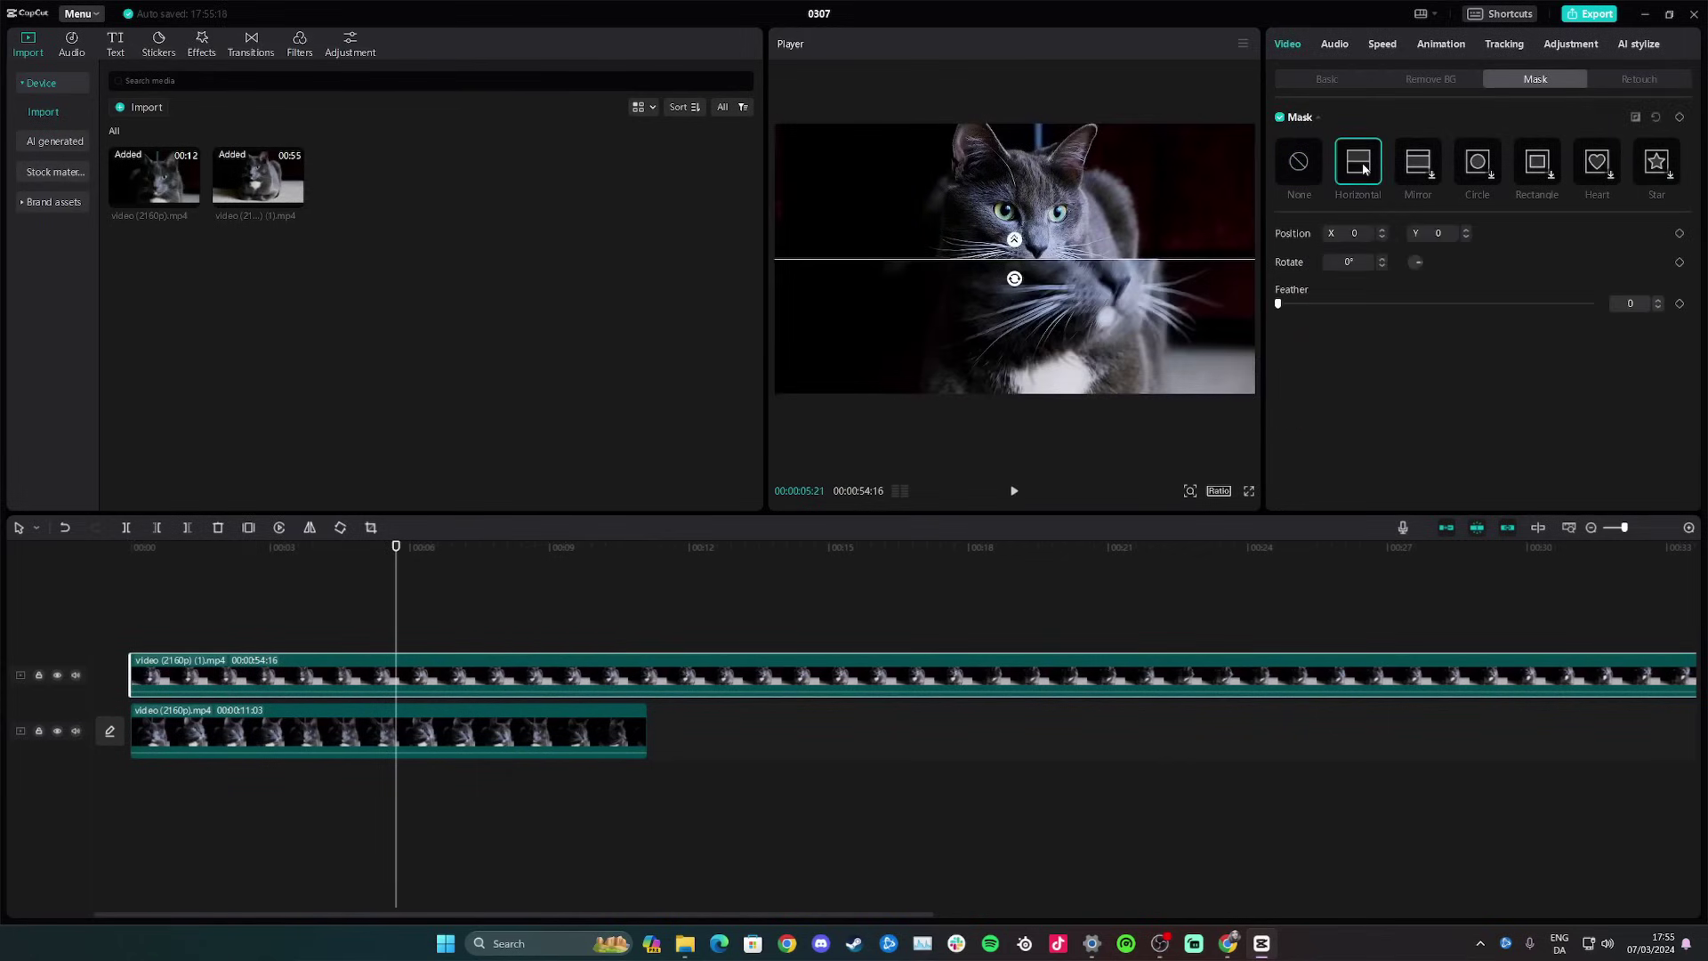
{"action": "left_click_drag", "start_coordinate": [1014, 279], "coordinate": [995, 258]}
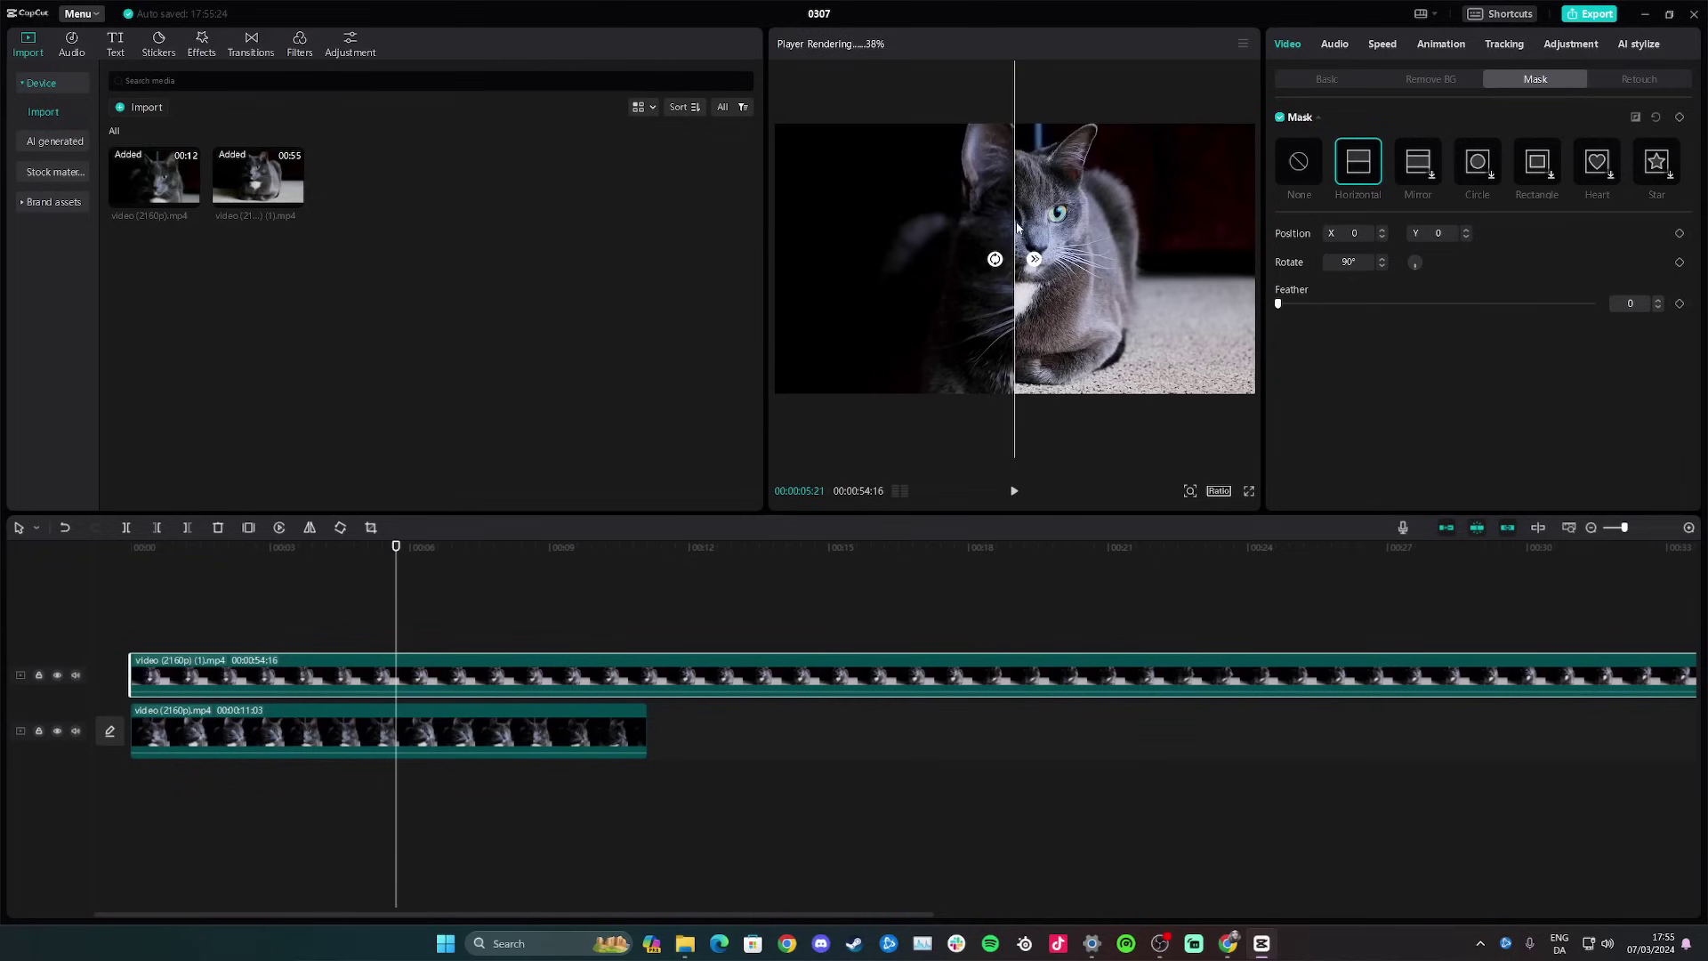
{"action": "left_click_drag", "start_coordinate": [1015, 207], "coordinate": [907, 202]}
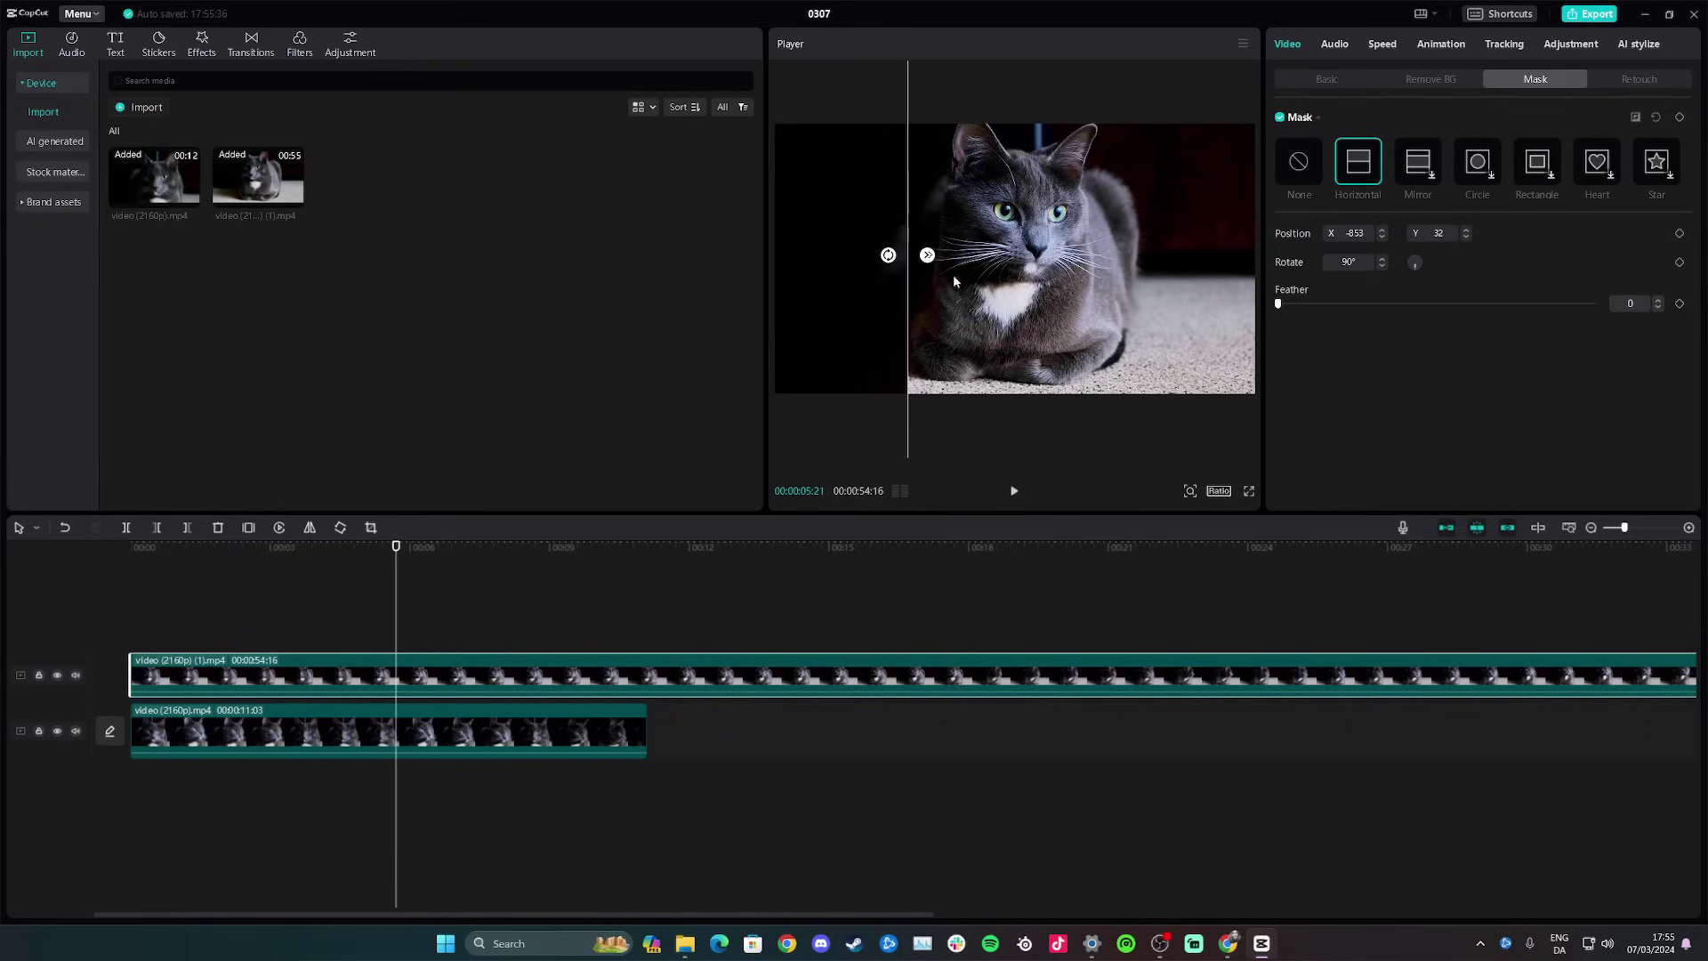
Step: Reposition the upper clip to about X 736 and the lower clip to about X -1323, keeping Y at 0
{"action": "left_click", "coordinate": [1327, 79]}
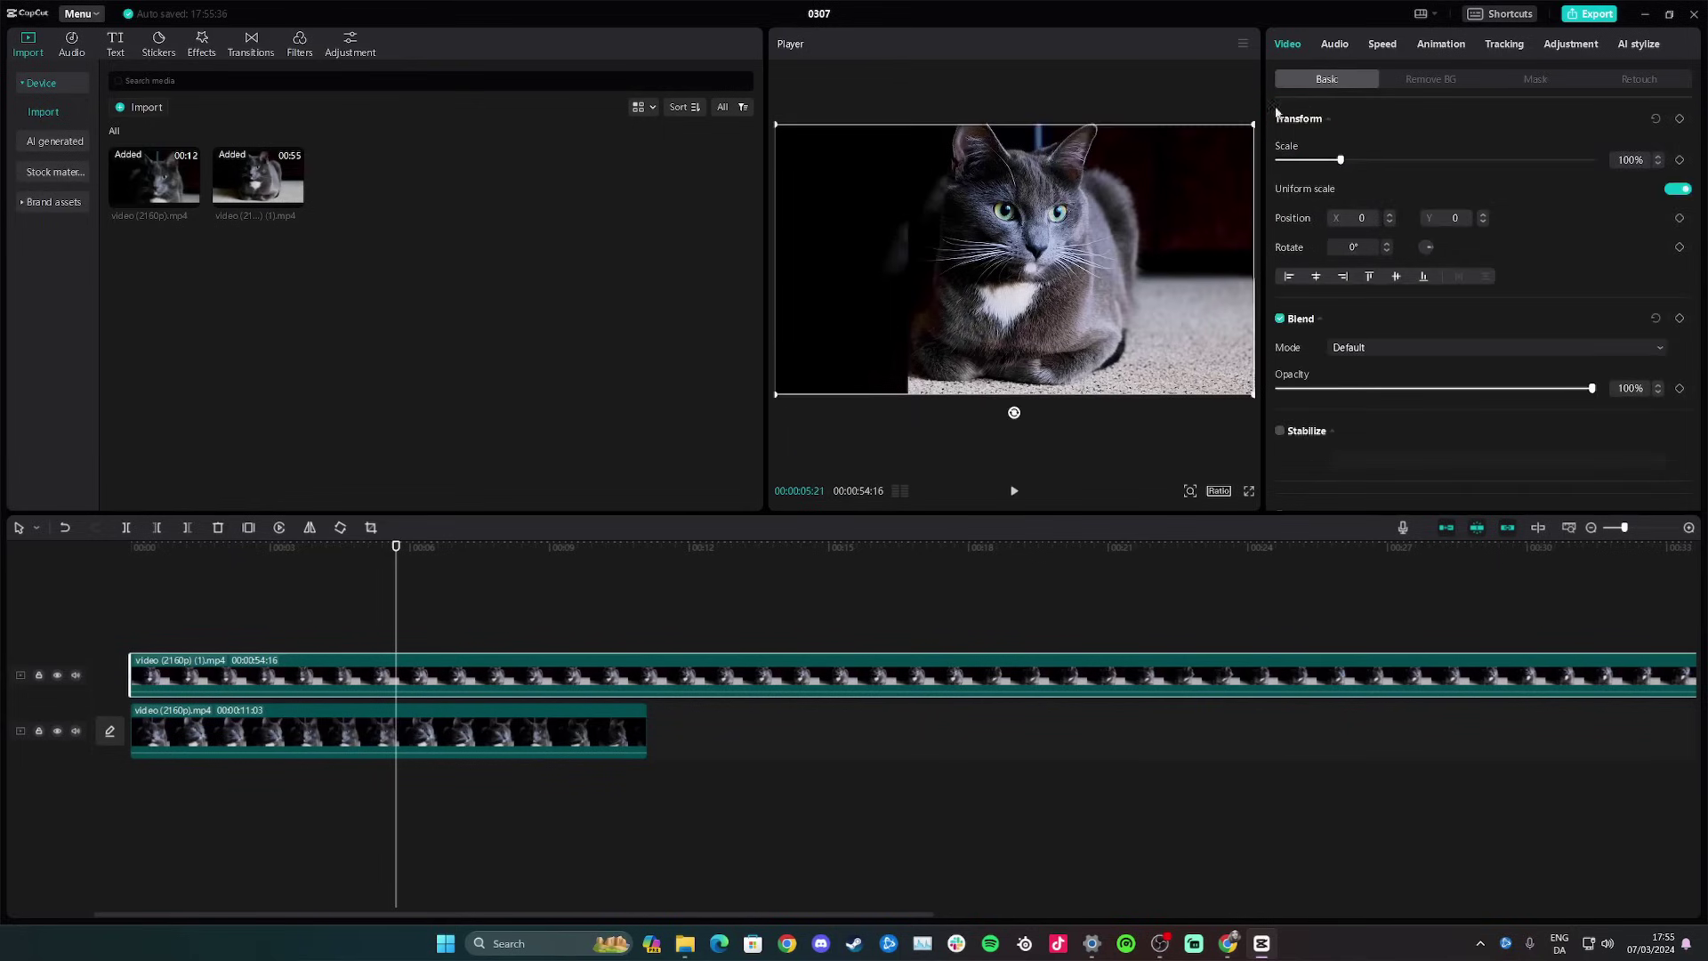
{"action": "left_click_drag", "start_coordinate": [1089, 233], "coordinate": [1181, 231]}
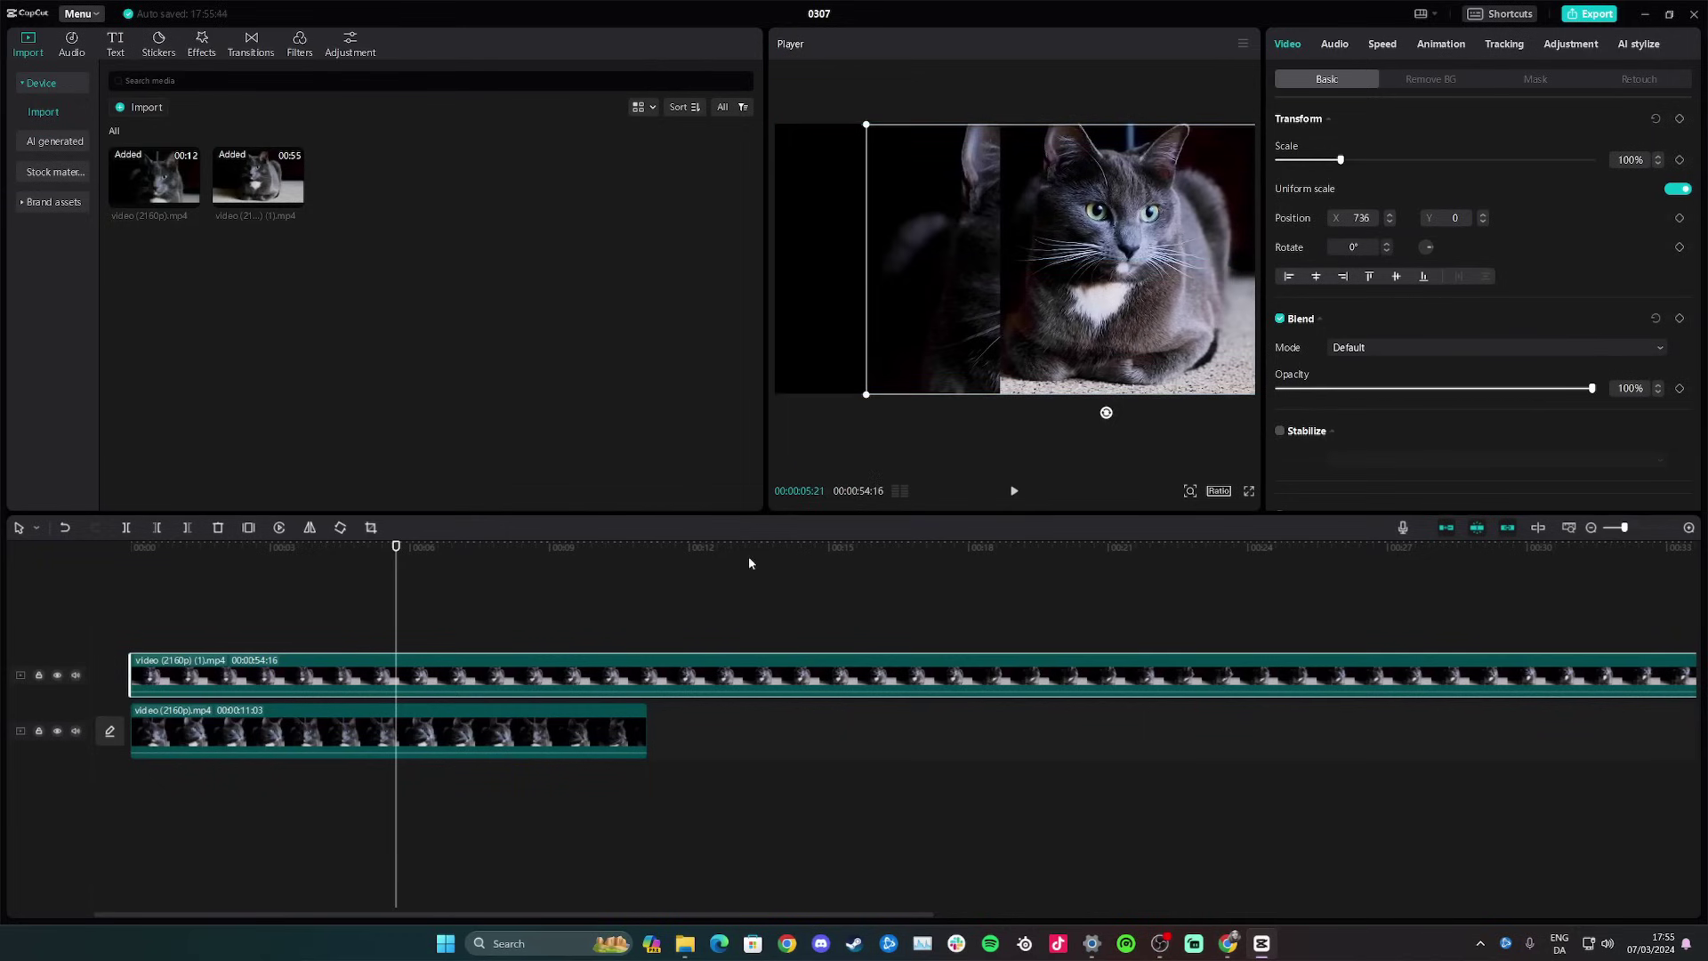
{"action": "left_click", "coordinate": [575, 728]}
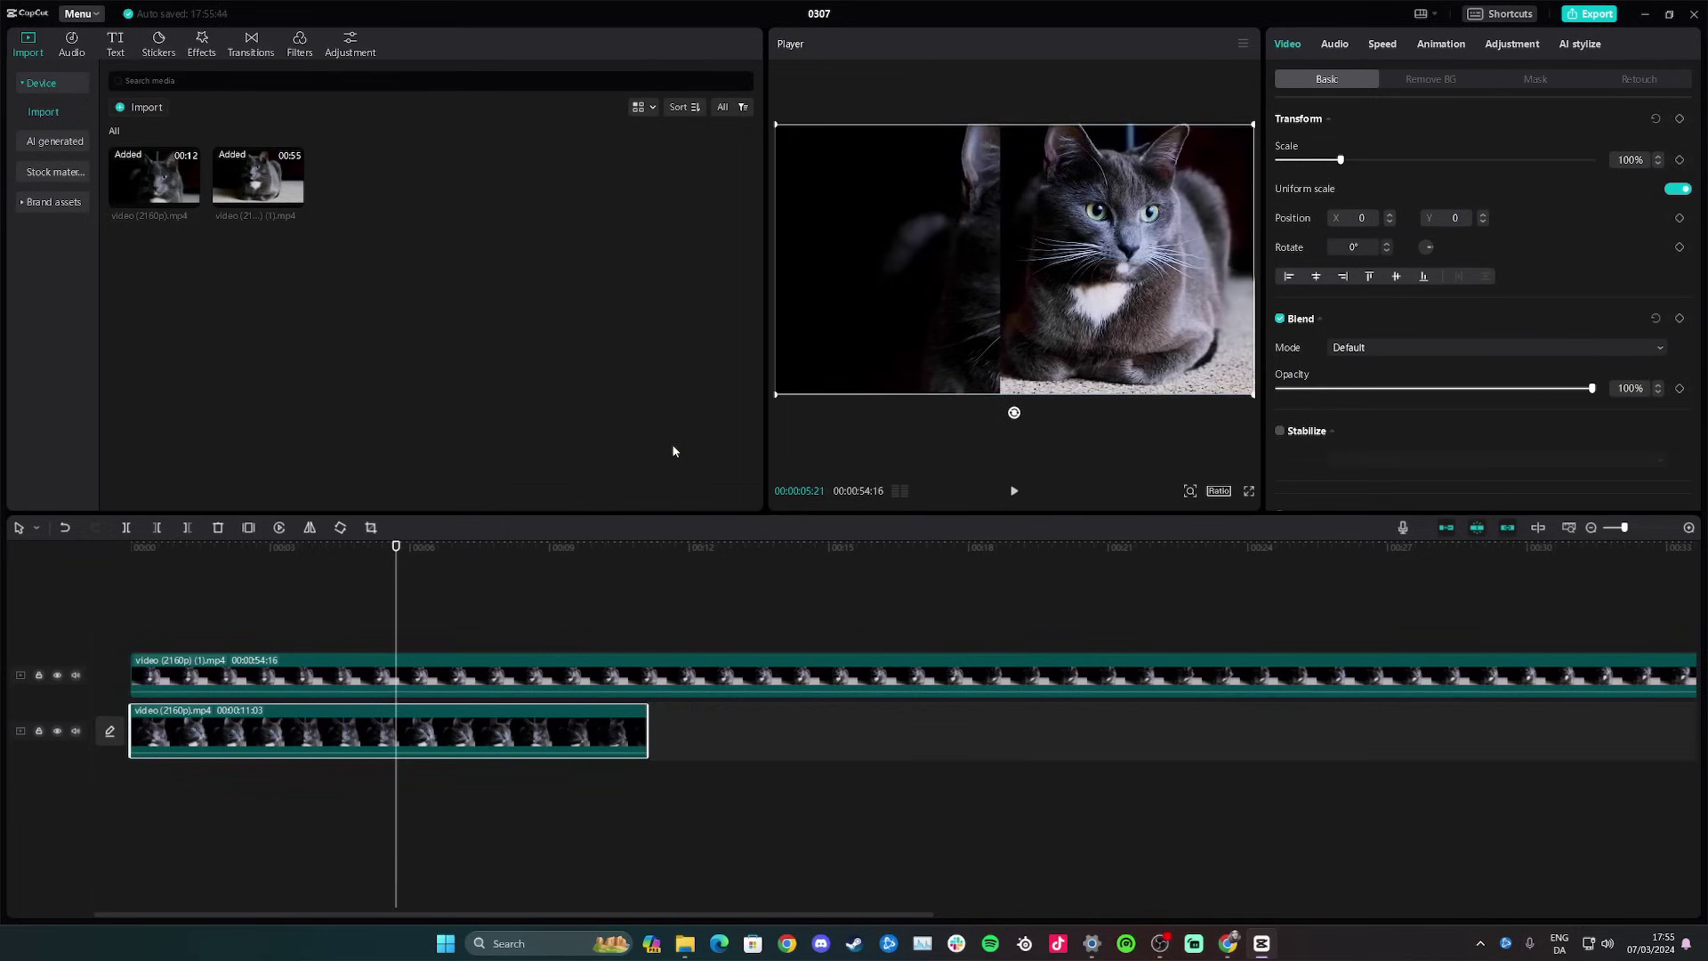
{"action": "left_click_drag", "start_coordinate": [884, 265], "coordinate": [744, 258]}
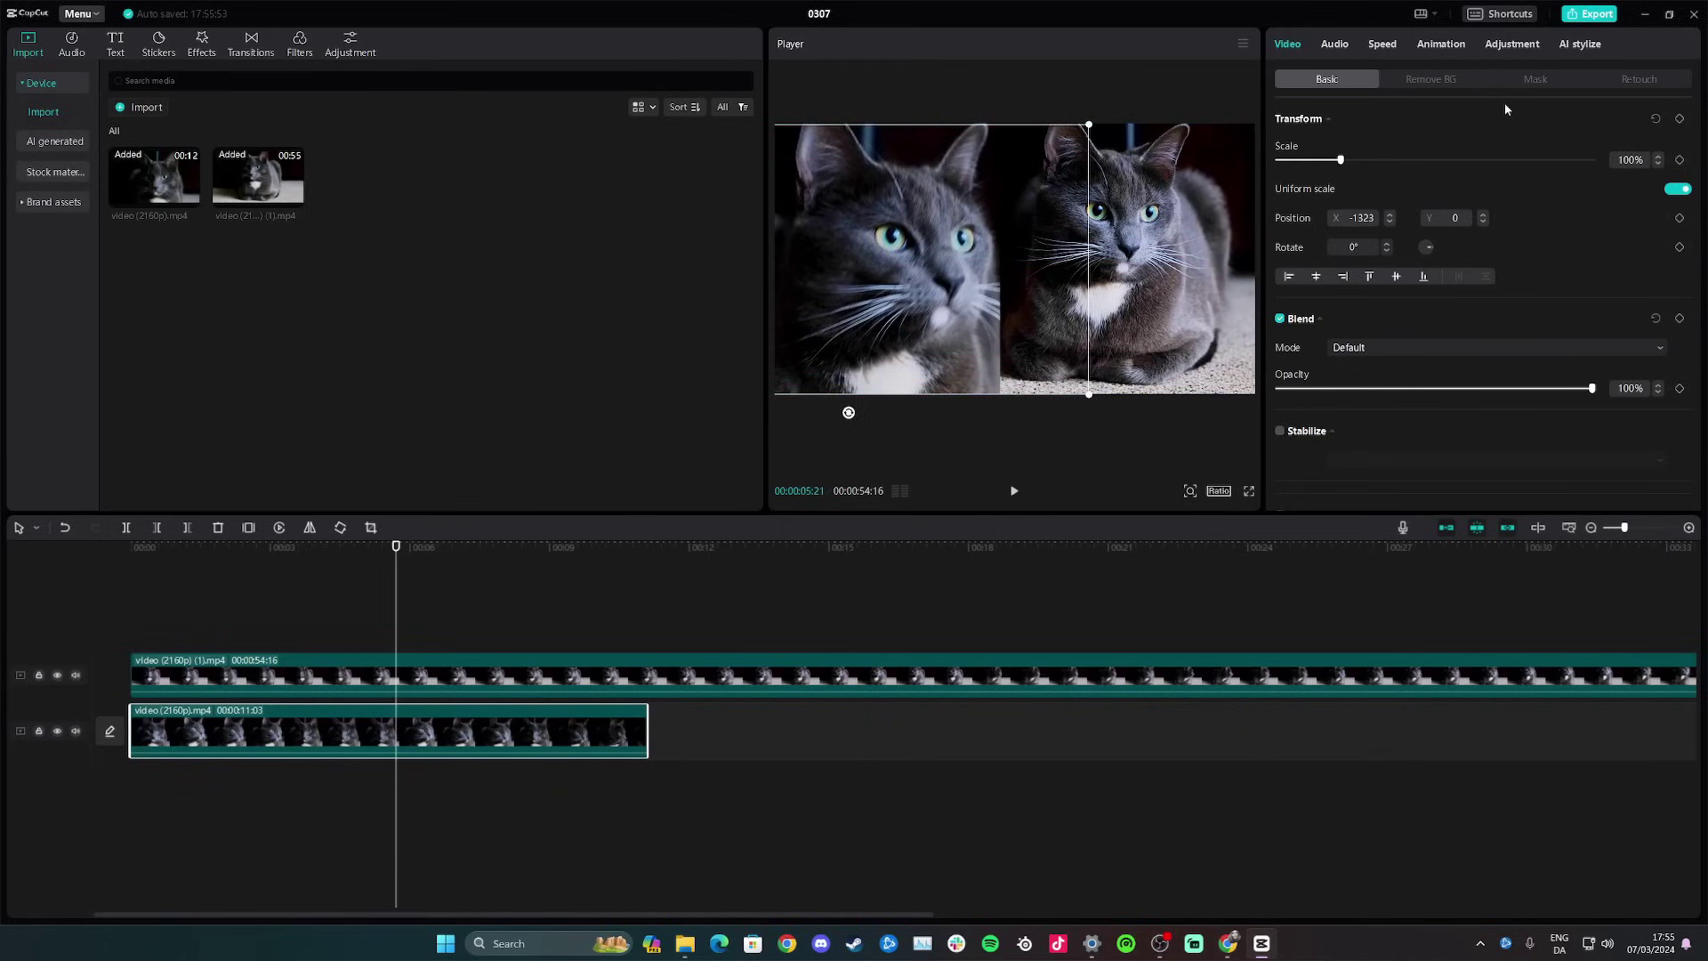
Step: Apply a Horizontal mask to the lower clip, rotate it to -90° and move it to about X 1205, Y -53
{"action": "left_click", "coordinate": [1532, 78]}
{"action": "left_click", "coordinate": [1359, 162]}
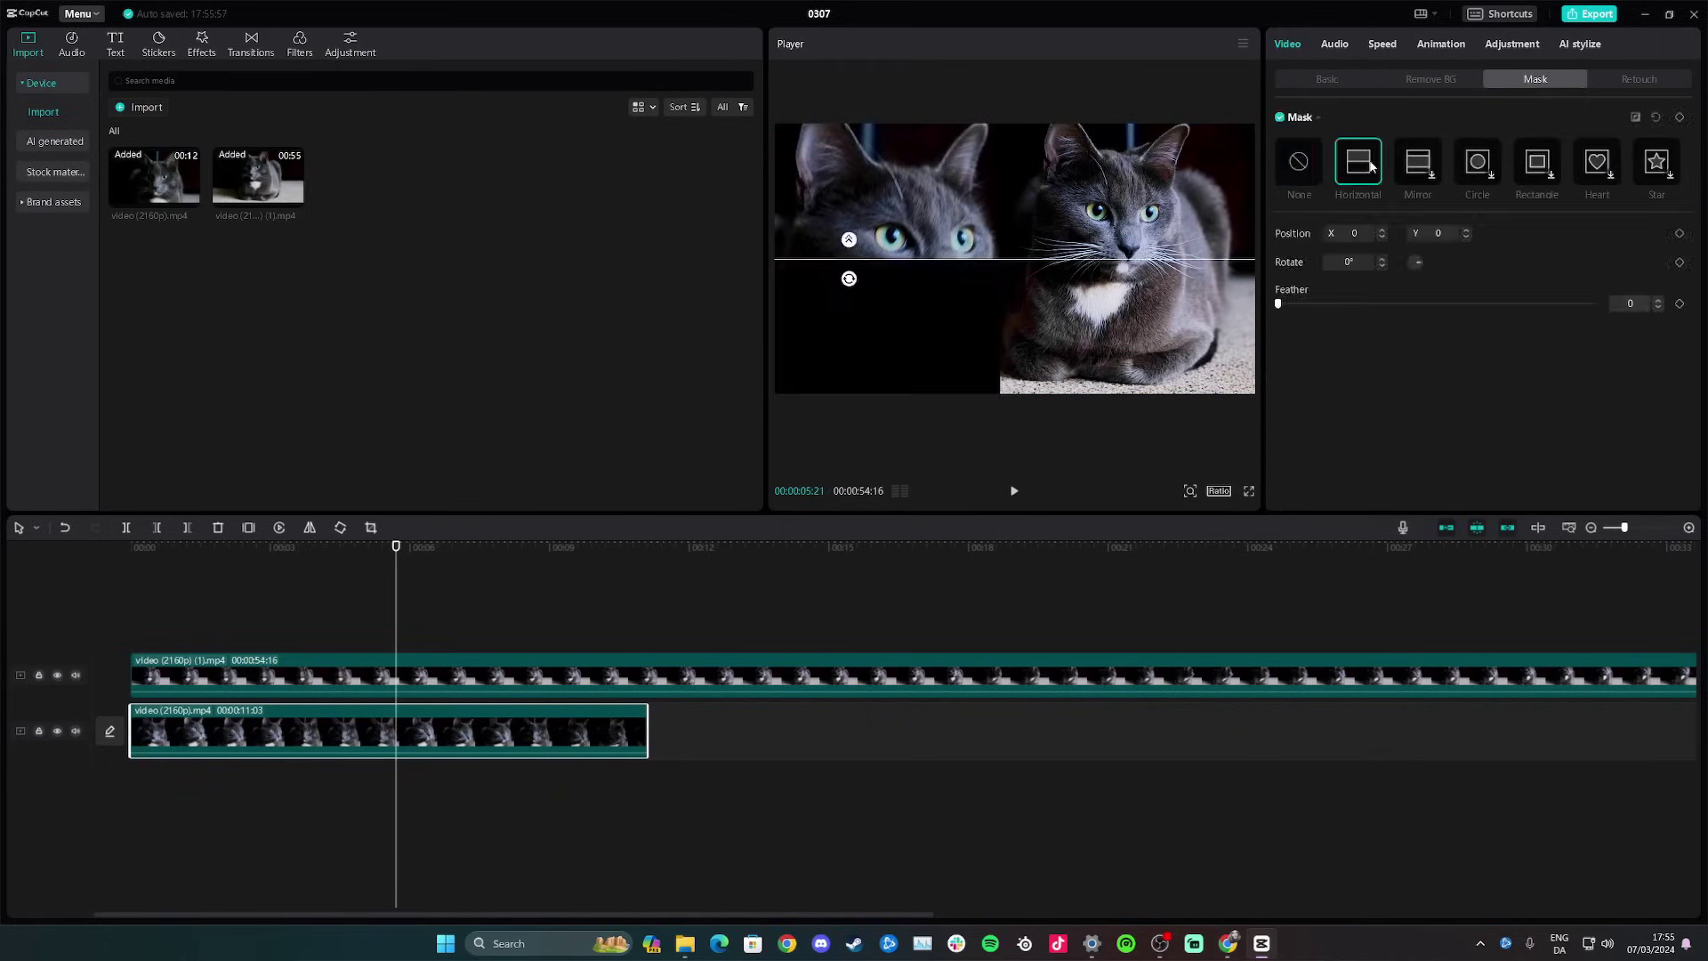
{"action": "left_click_drag", "start_coordinate": [848, 279], "coordinate": [1006, 240]}
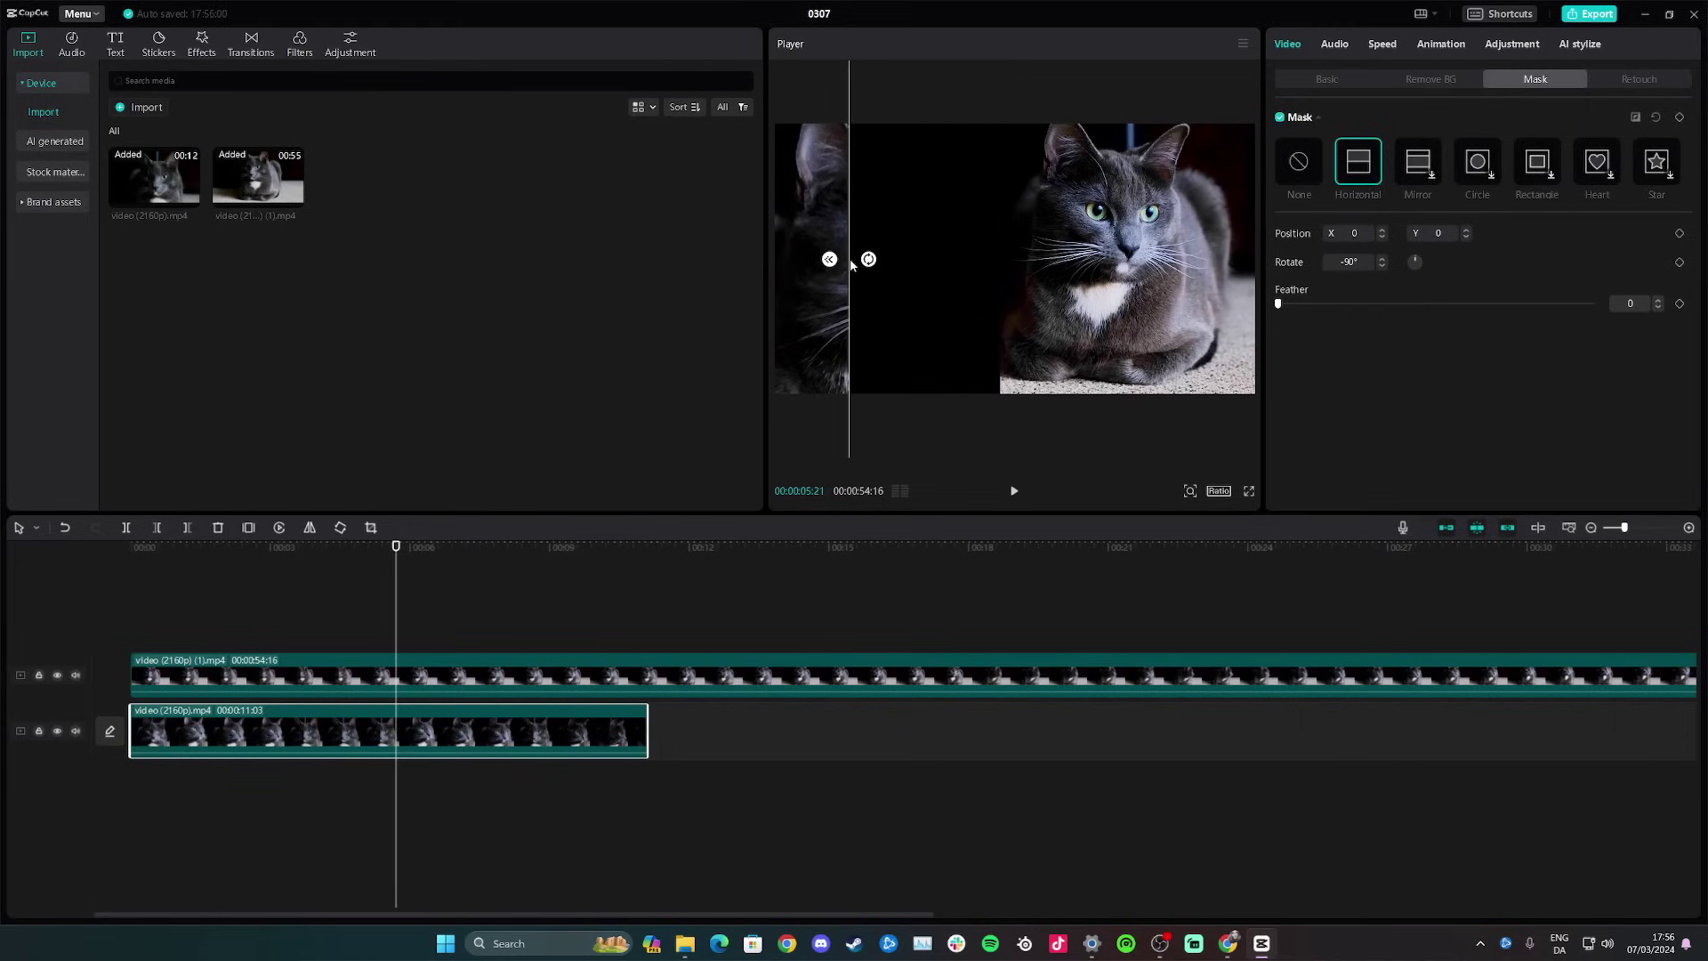
{"action": "left_click_drag", "start_coordinate": [854, 264], "coordinate": [1003, 266]}
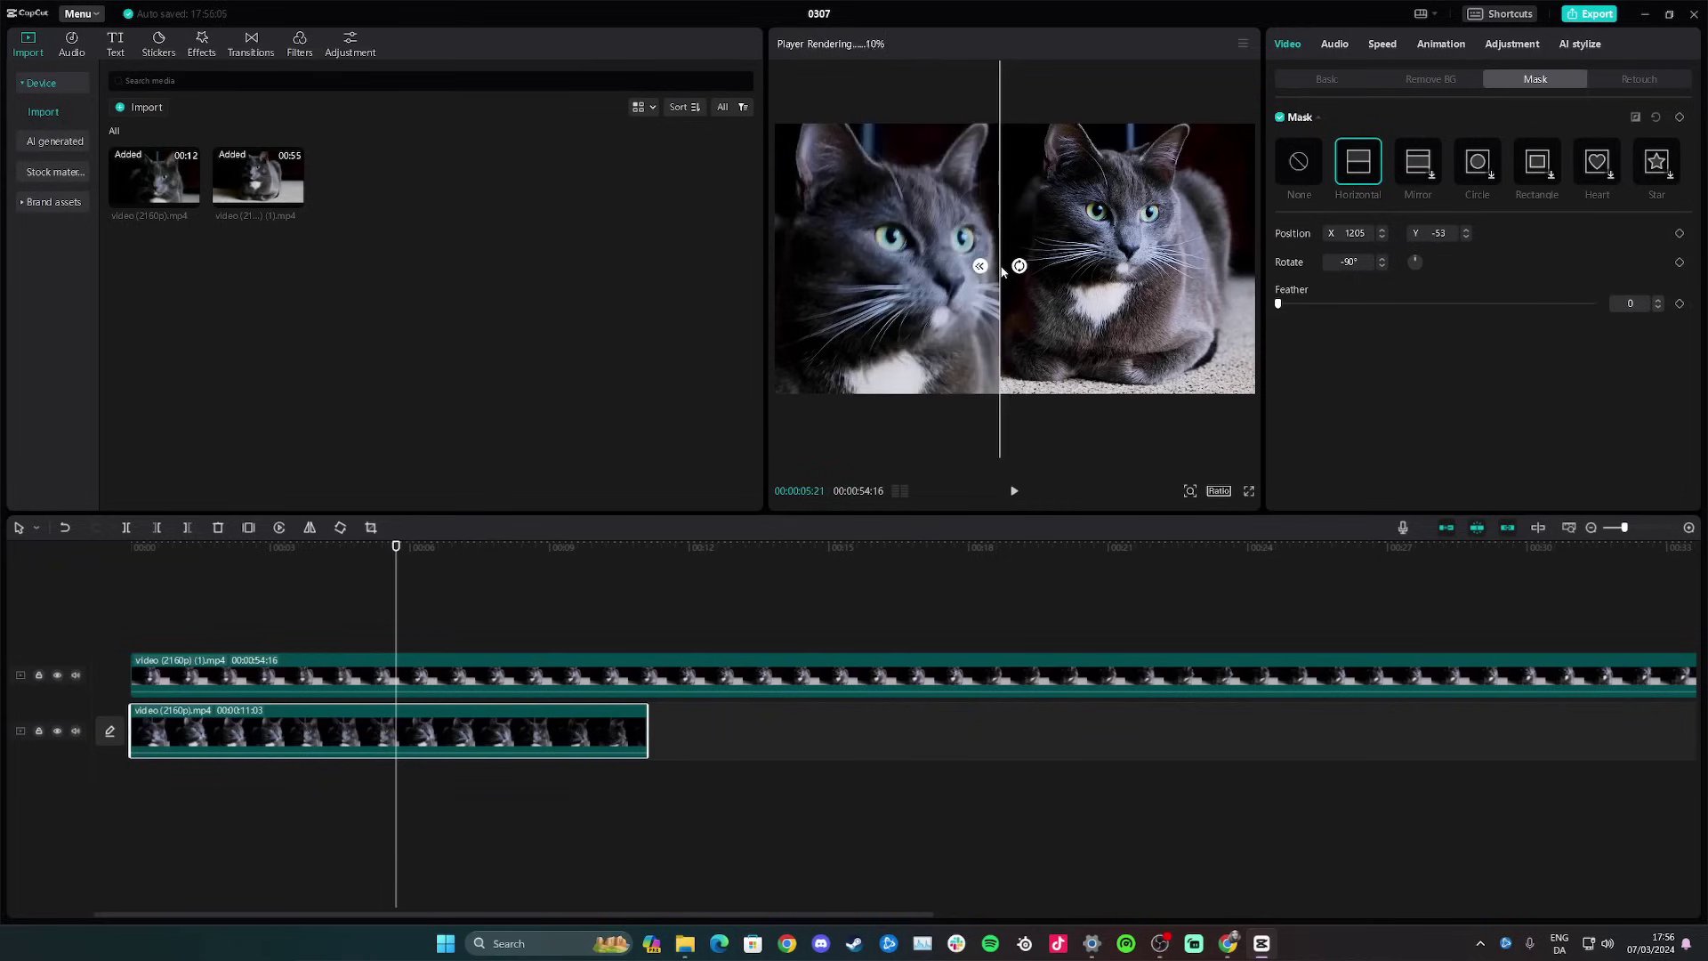
Step: Play the split-screen composition from the start of the timeline to check both cat clips side by side
{"action": "left_click", "coordinate": [798, 585]}
{"action": "left_click", "coordinate": [130, 633]}
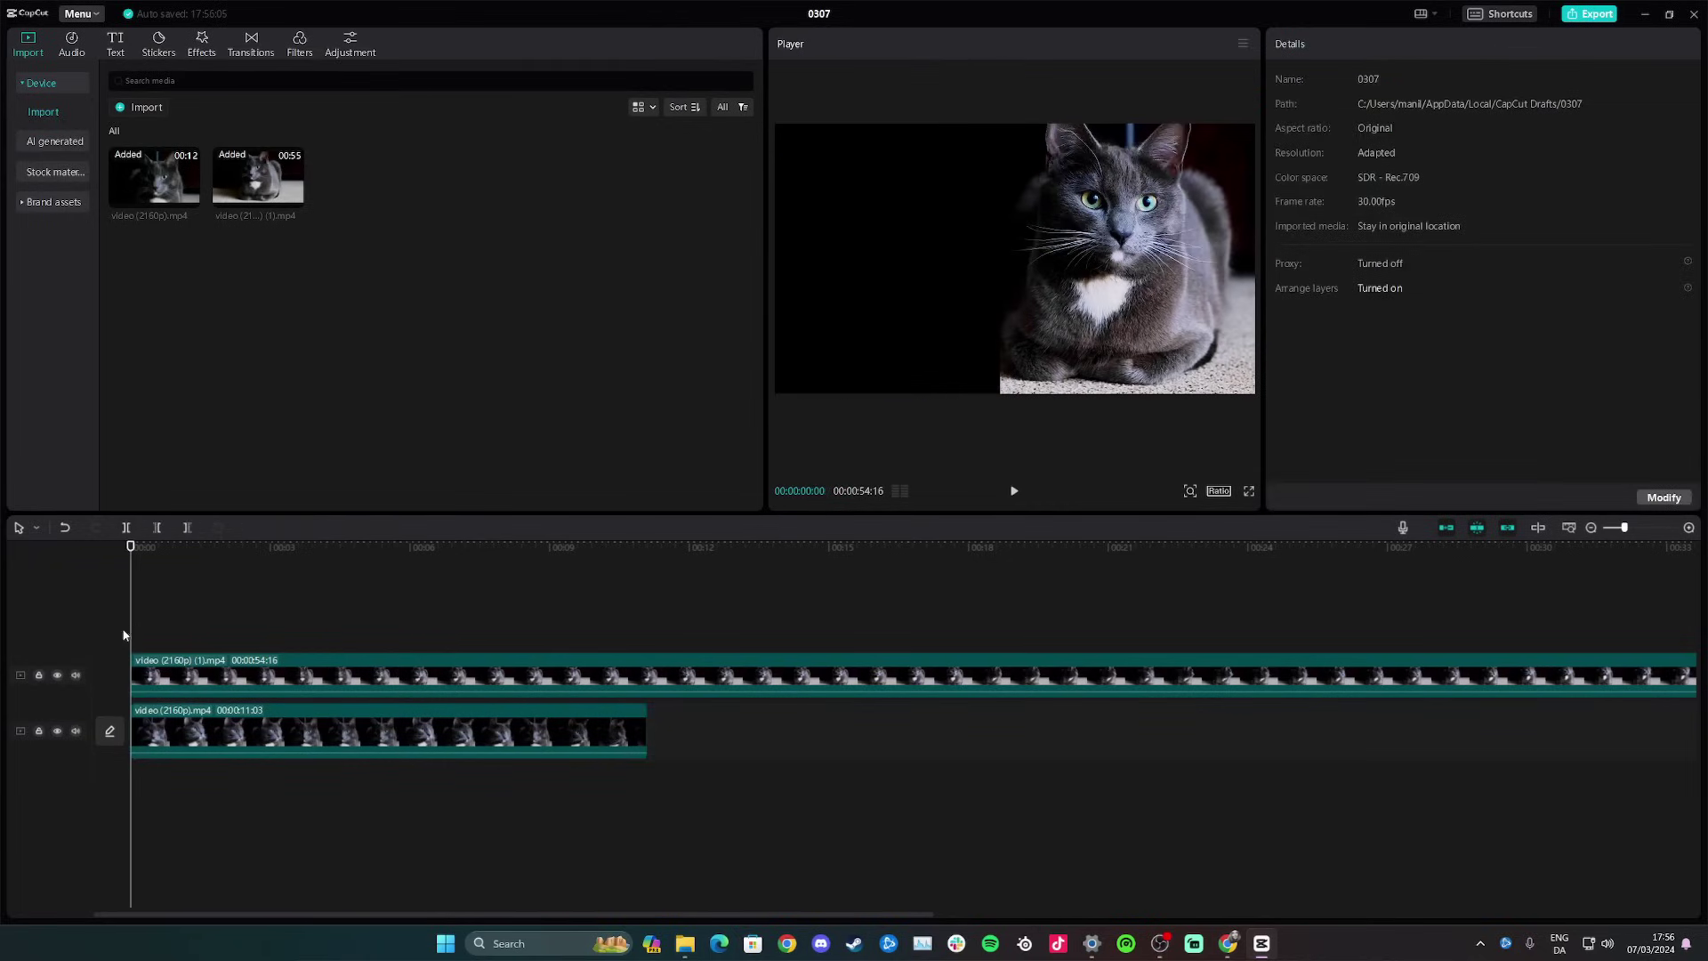
{"action": "key", "text": "space"}
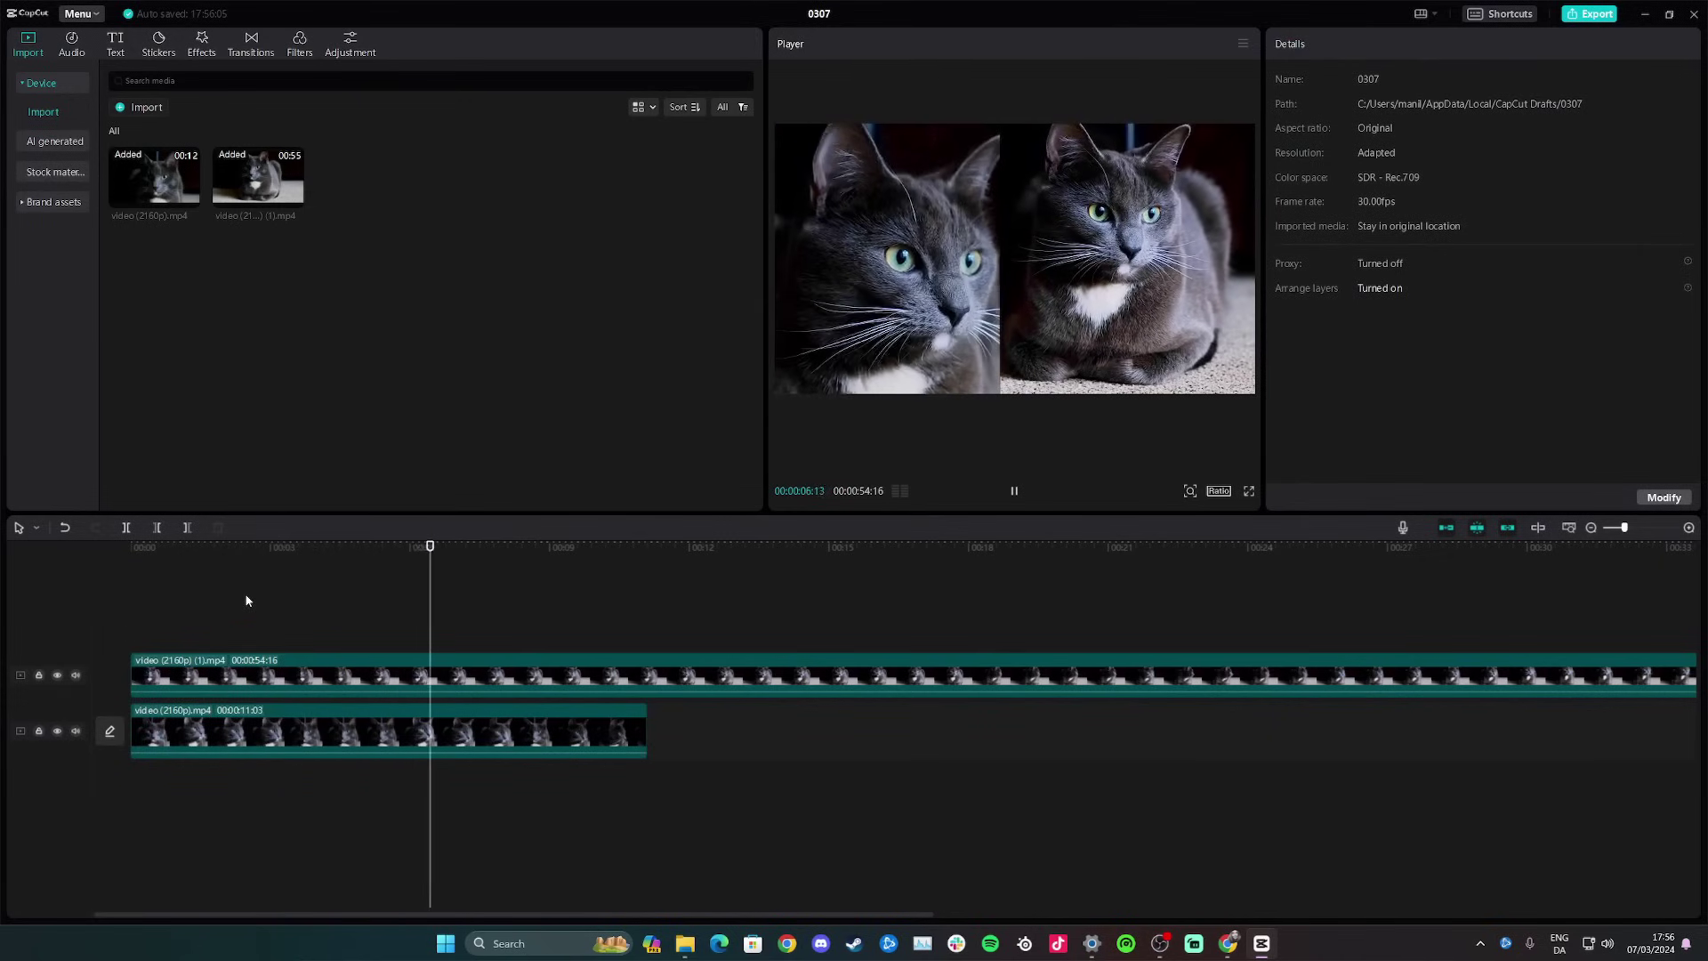
{"action": "key", "text": "space"}
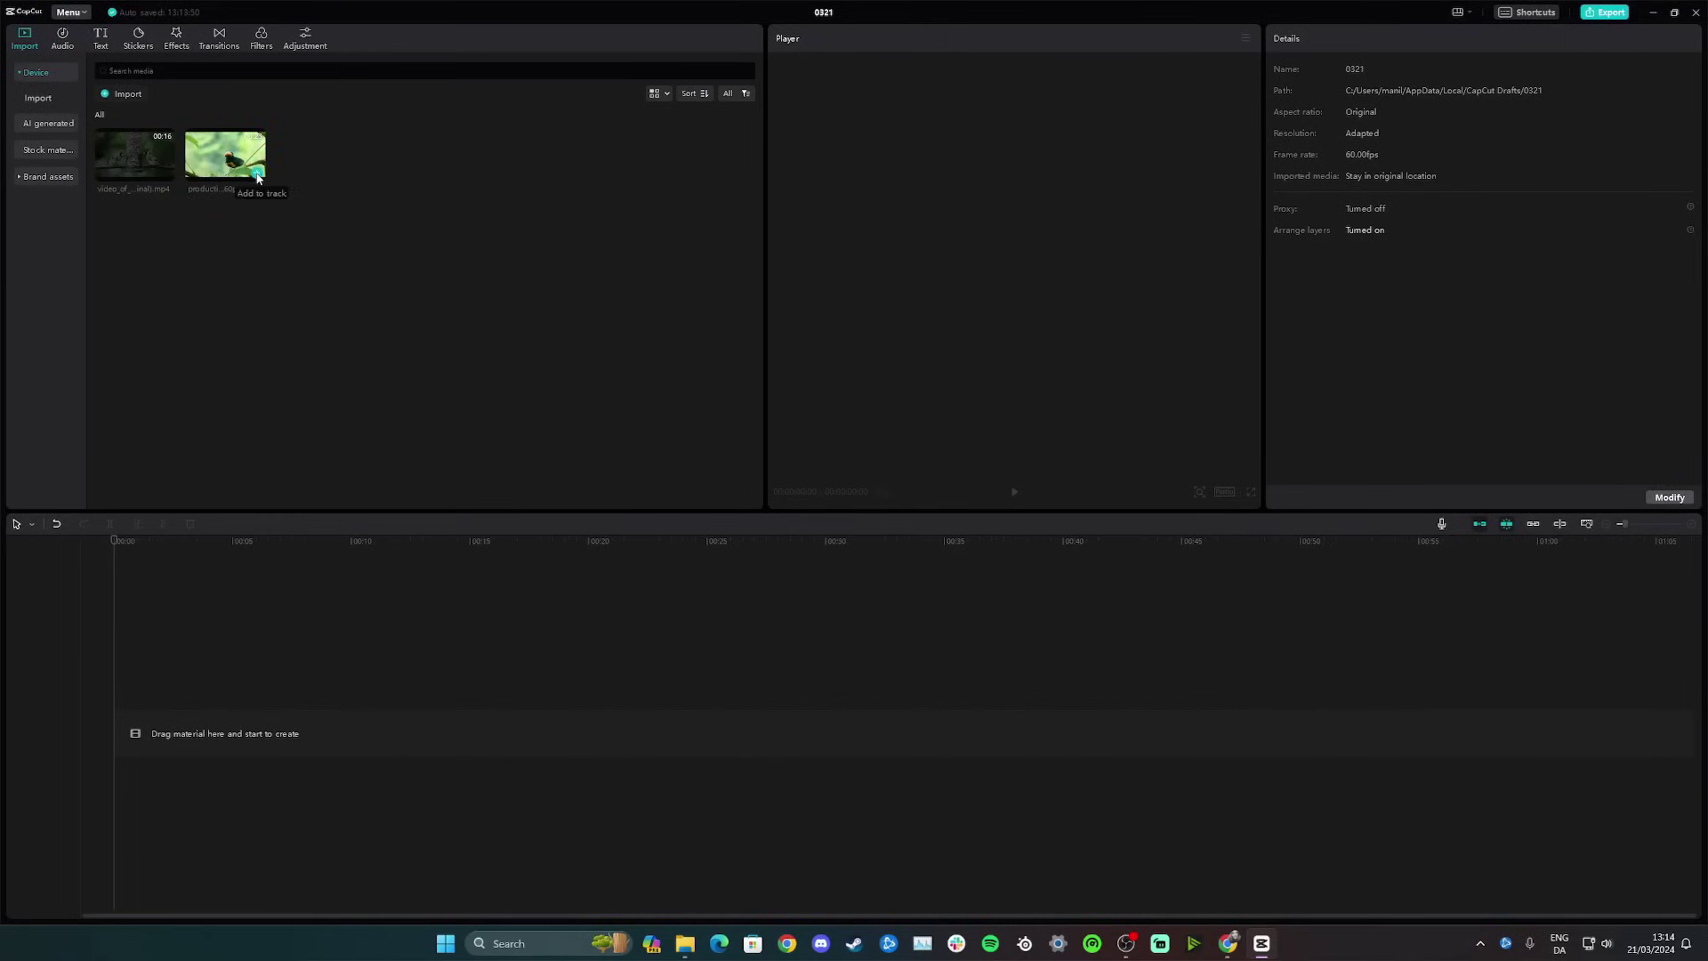
Step: Add the bird video to the timeline and paste a copy of it on the track above at the start
{"action": "left_click", "coordinate": [258, 174]}
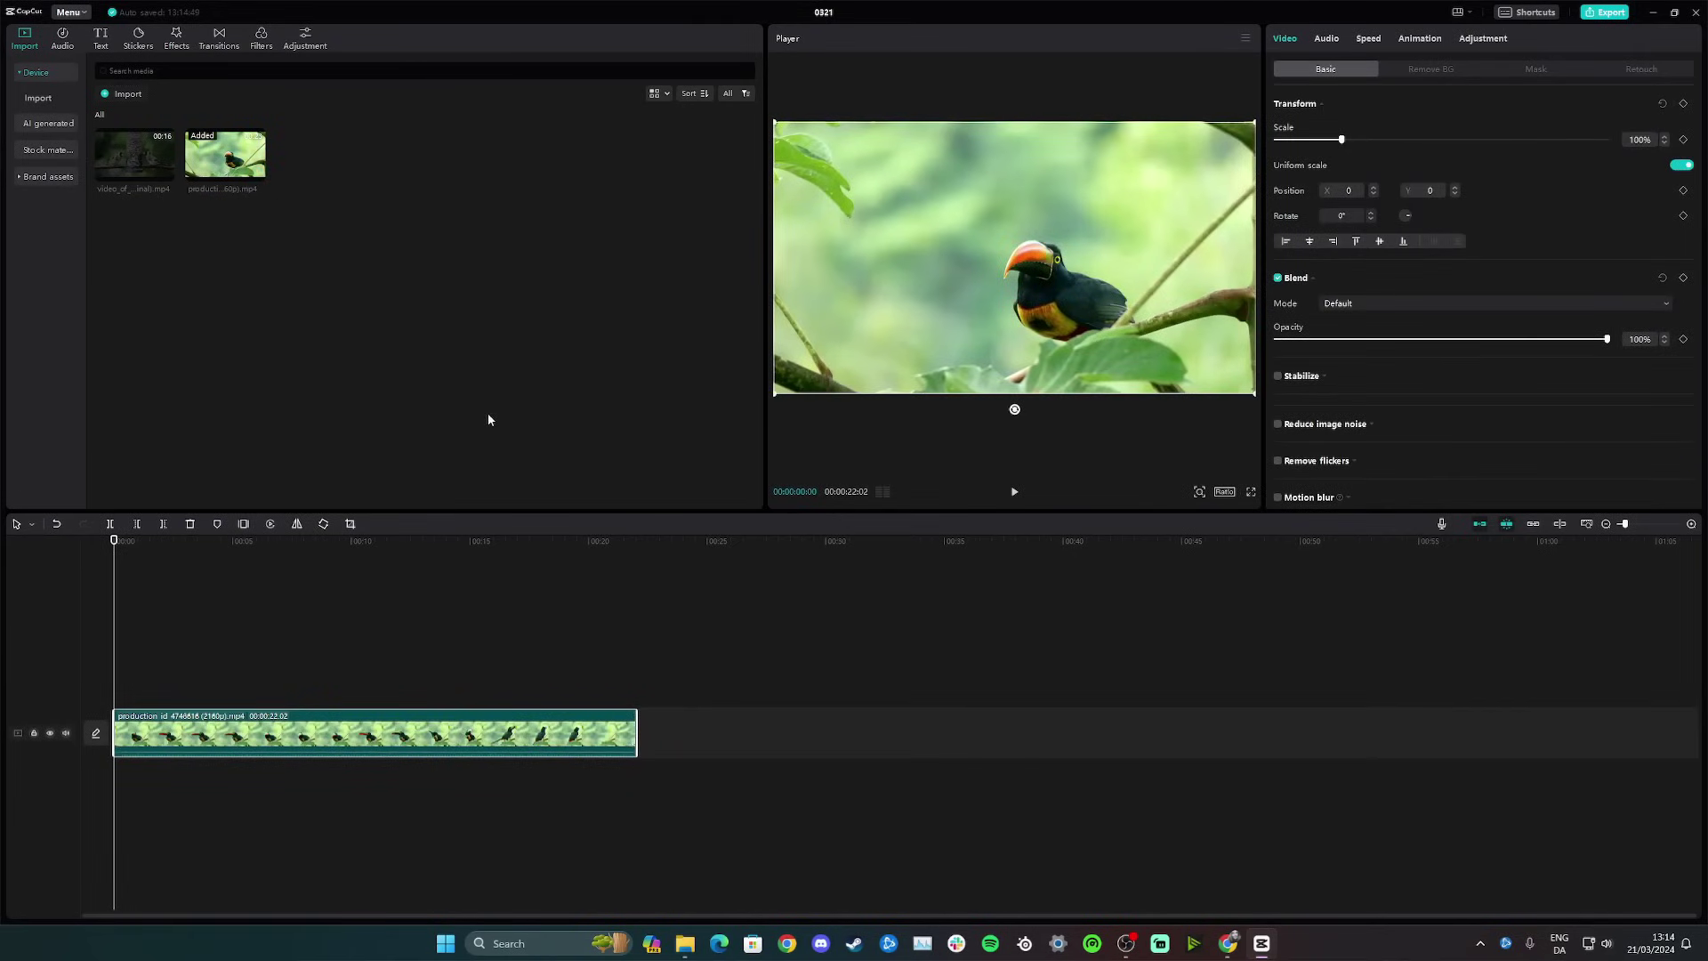
{"action": "right_click", "coordinate": [405, 731]}
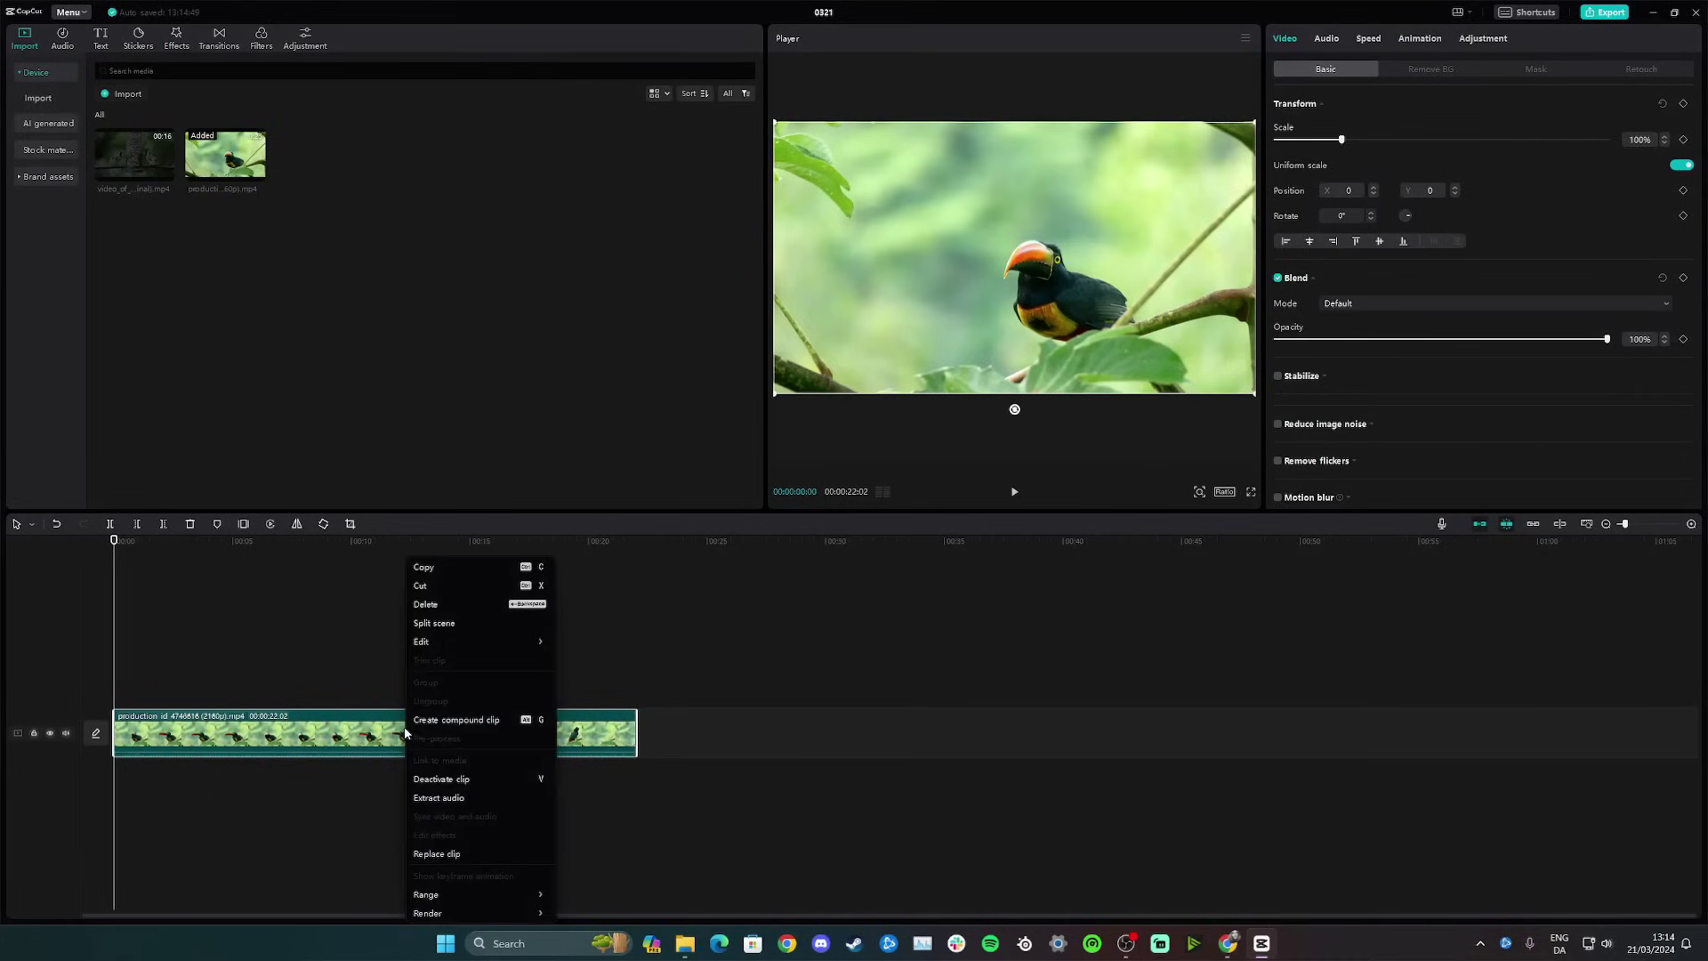
{"action": "left_click", "coordinate": [423, 566]}
{"action": "right_click", "coordinate": [245, 659]}
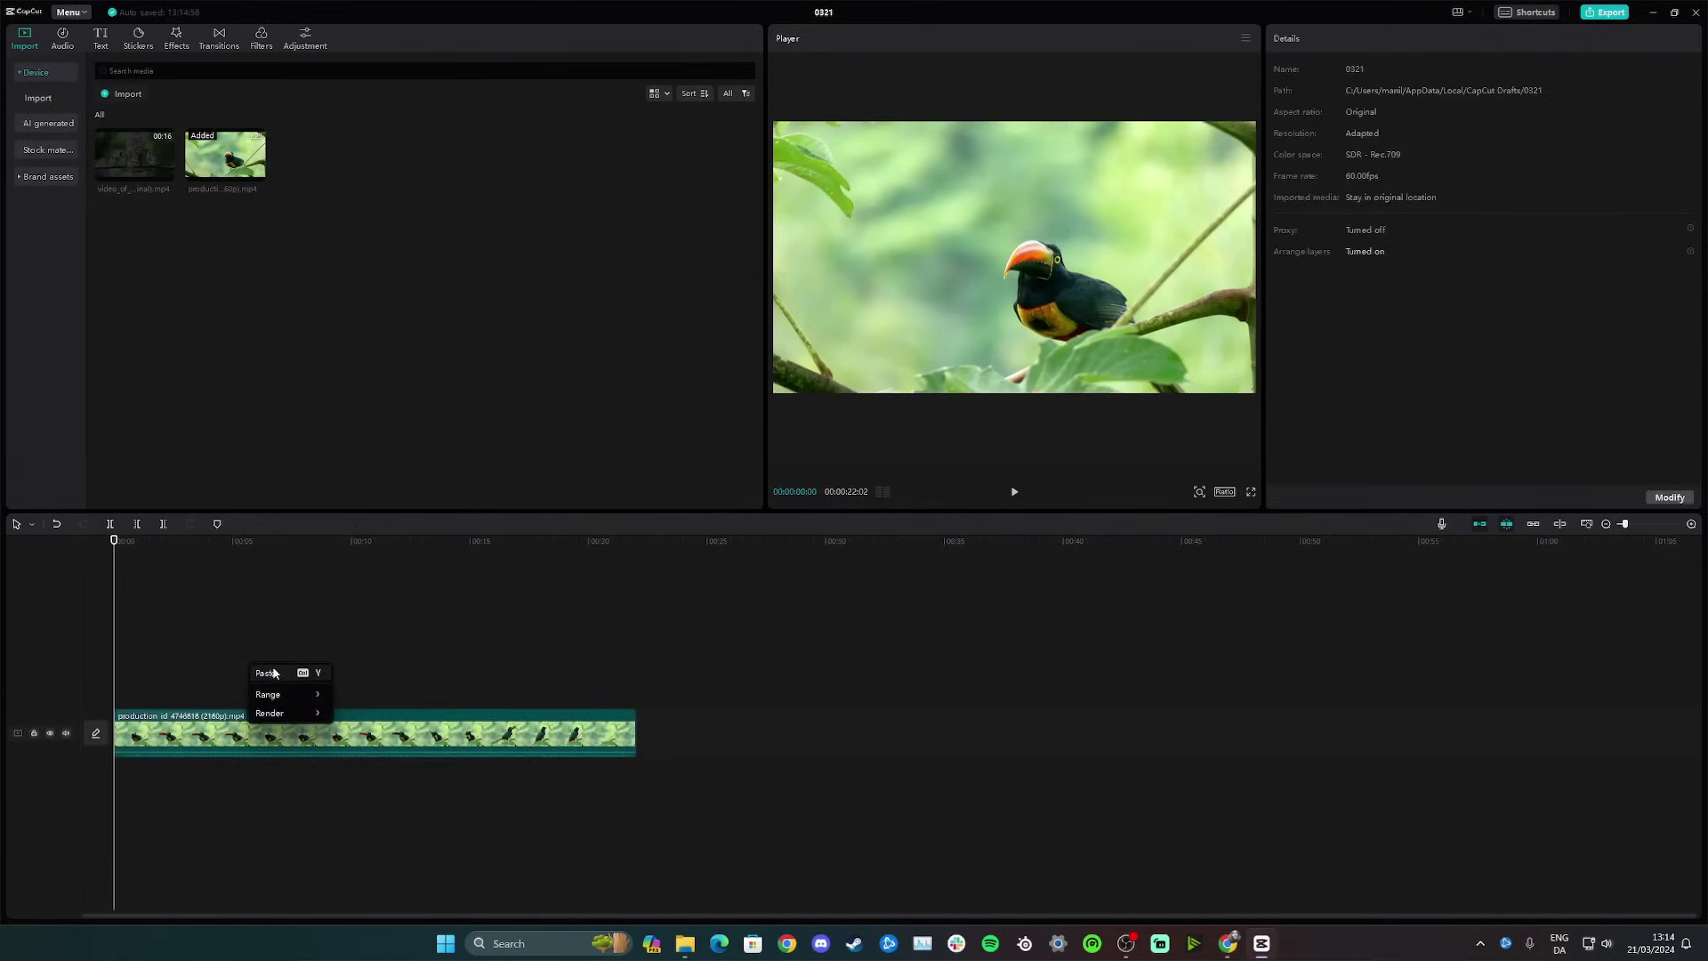
{"action": "left_click", "coordinate": [266, 673]}
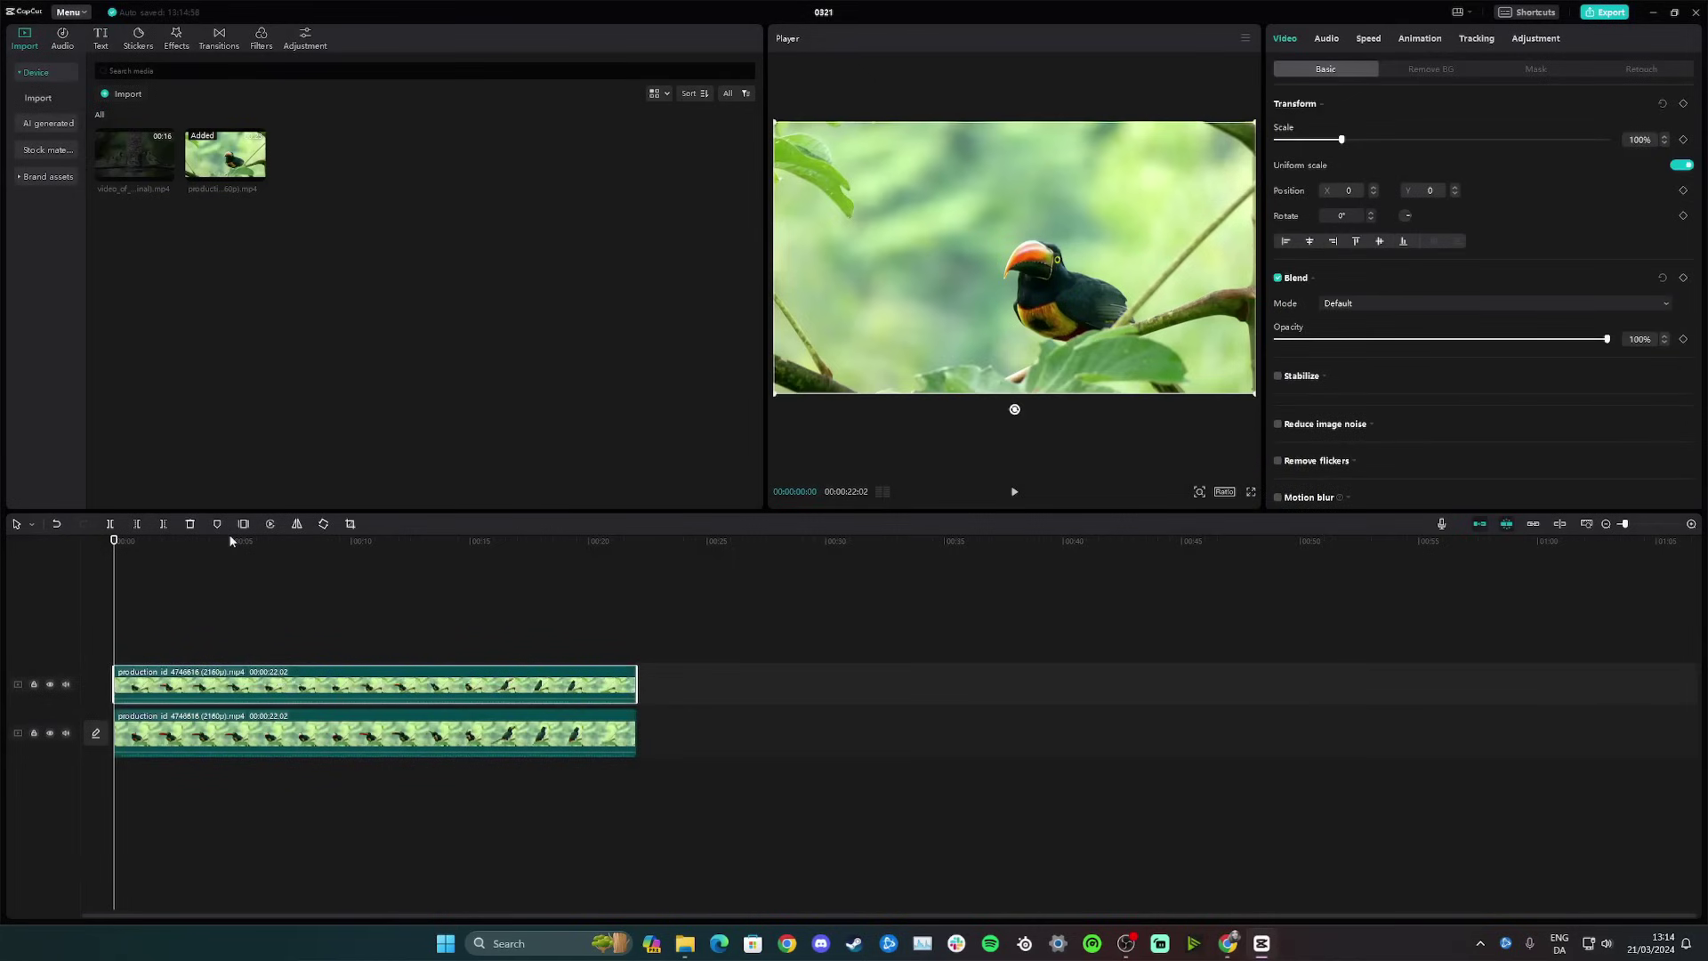
Step: Apply the Blur effect from the Lens category directly to the upper bird clip and set its blur to 64
{"action": "mouse_move", "coordinate": [258, 172]}
{"action": "left_mouse_down"}
{"action": "mouse_move", "coordinate": [330, 488]}
{"action": "mouse_move", "coordinate": [227, 696]}
{"action": "mouse_move", "coordinate": [248, 174]}
{"action": "left_mouse_up"}
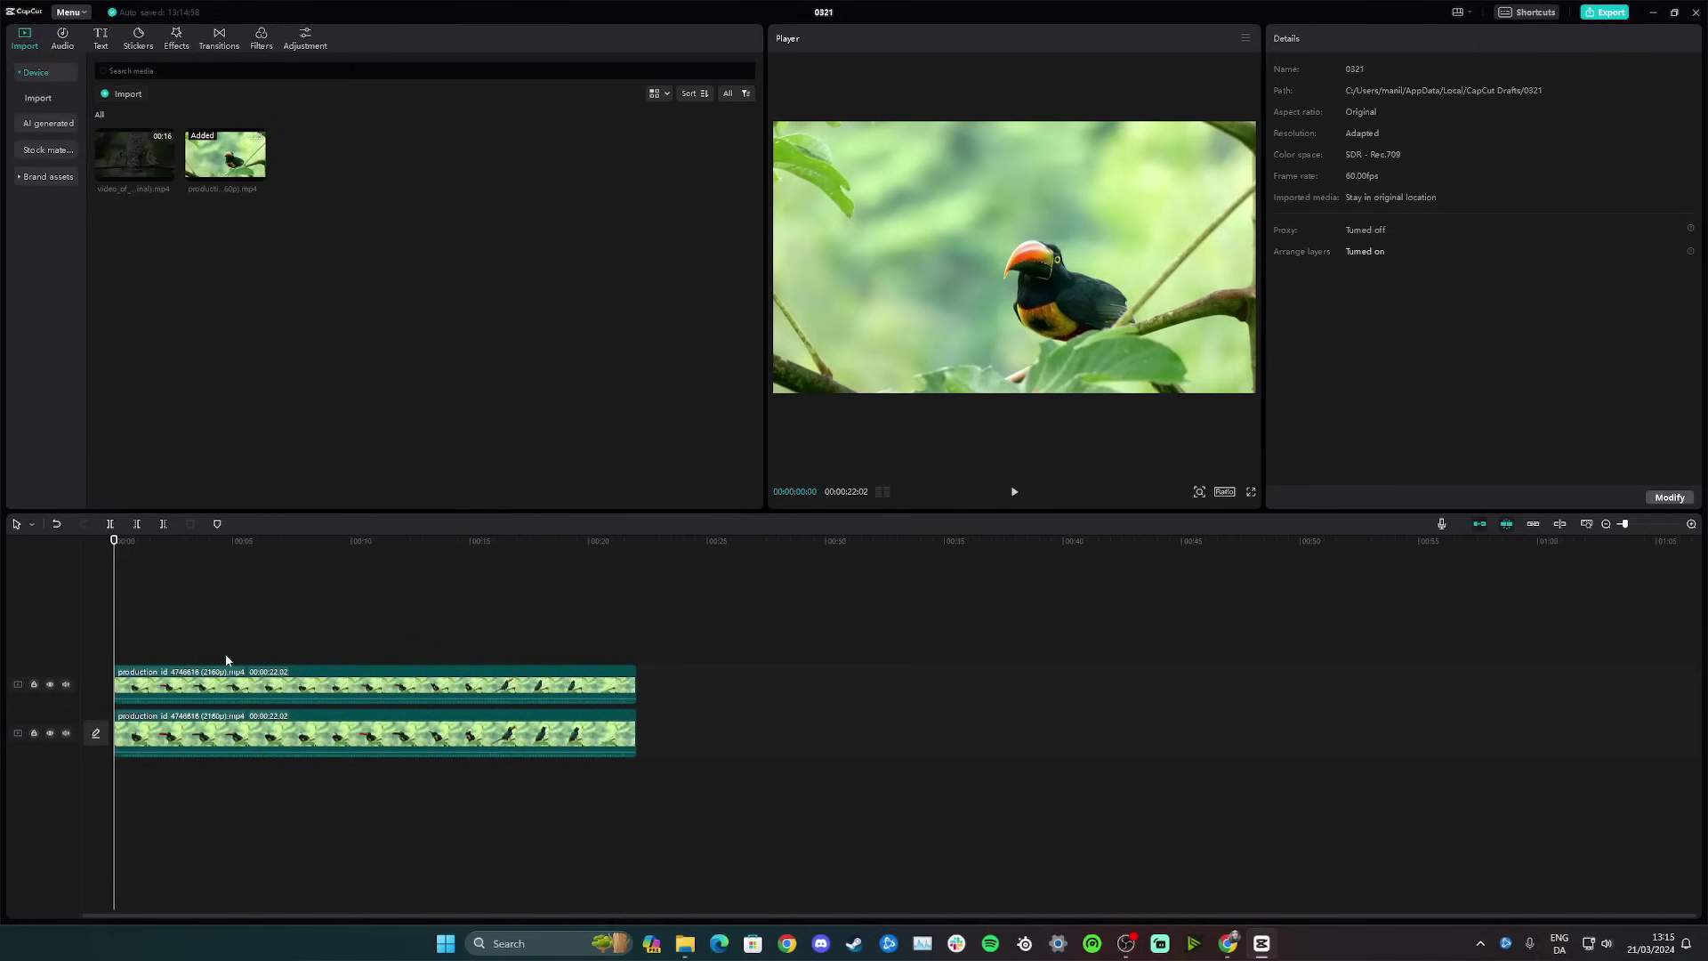
{"action": "left_click", "coordinate": [176, 39]}
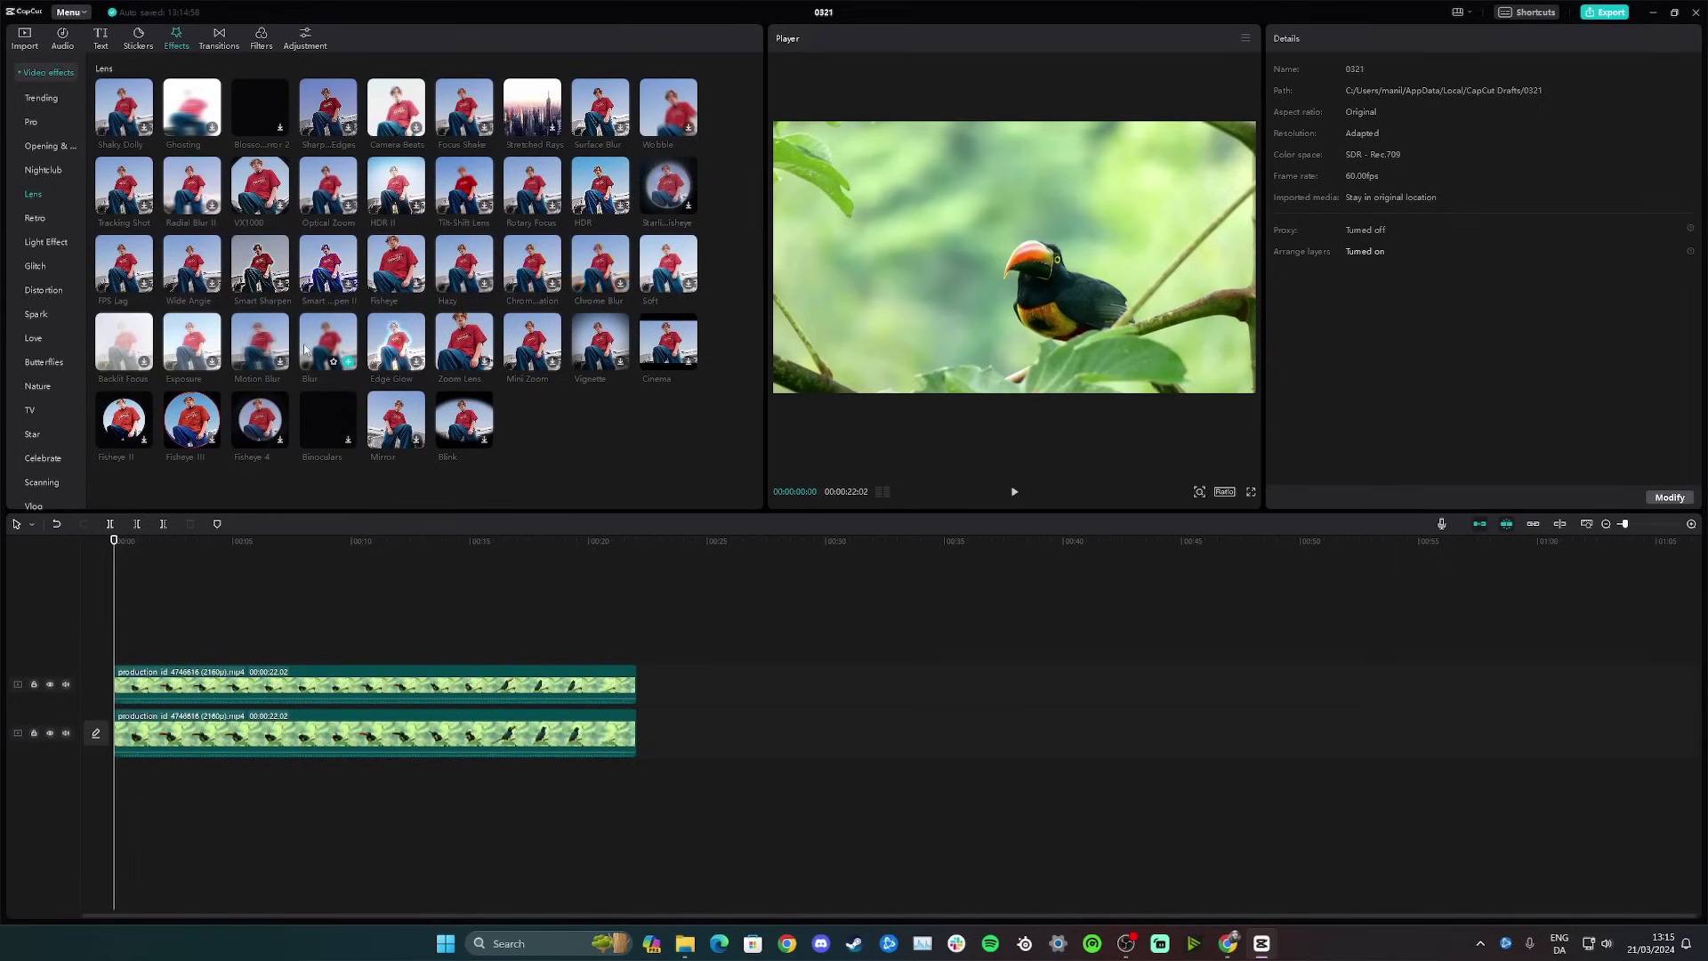
{"action": "left_click", "coordinate": [350, 364]}
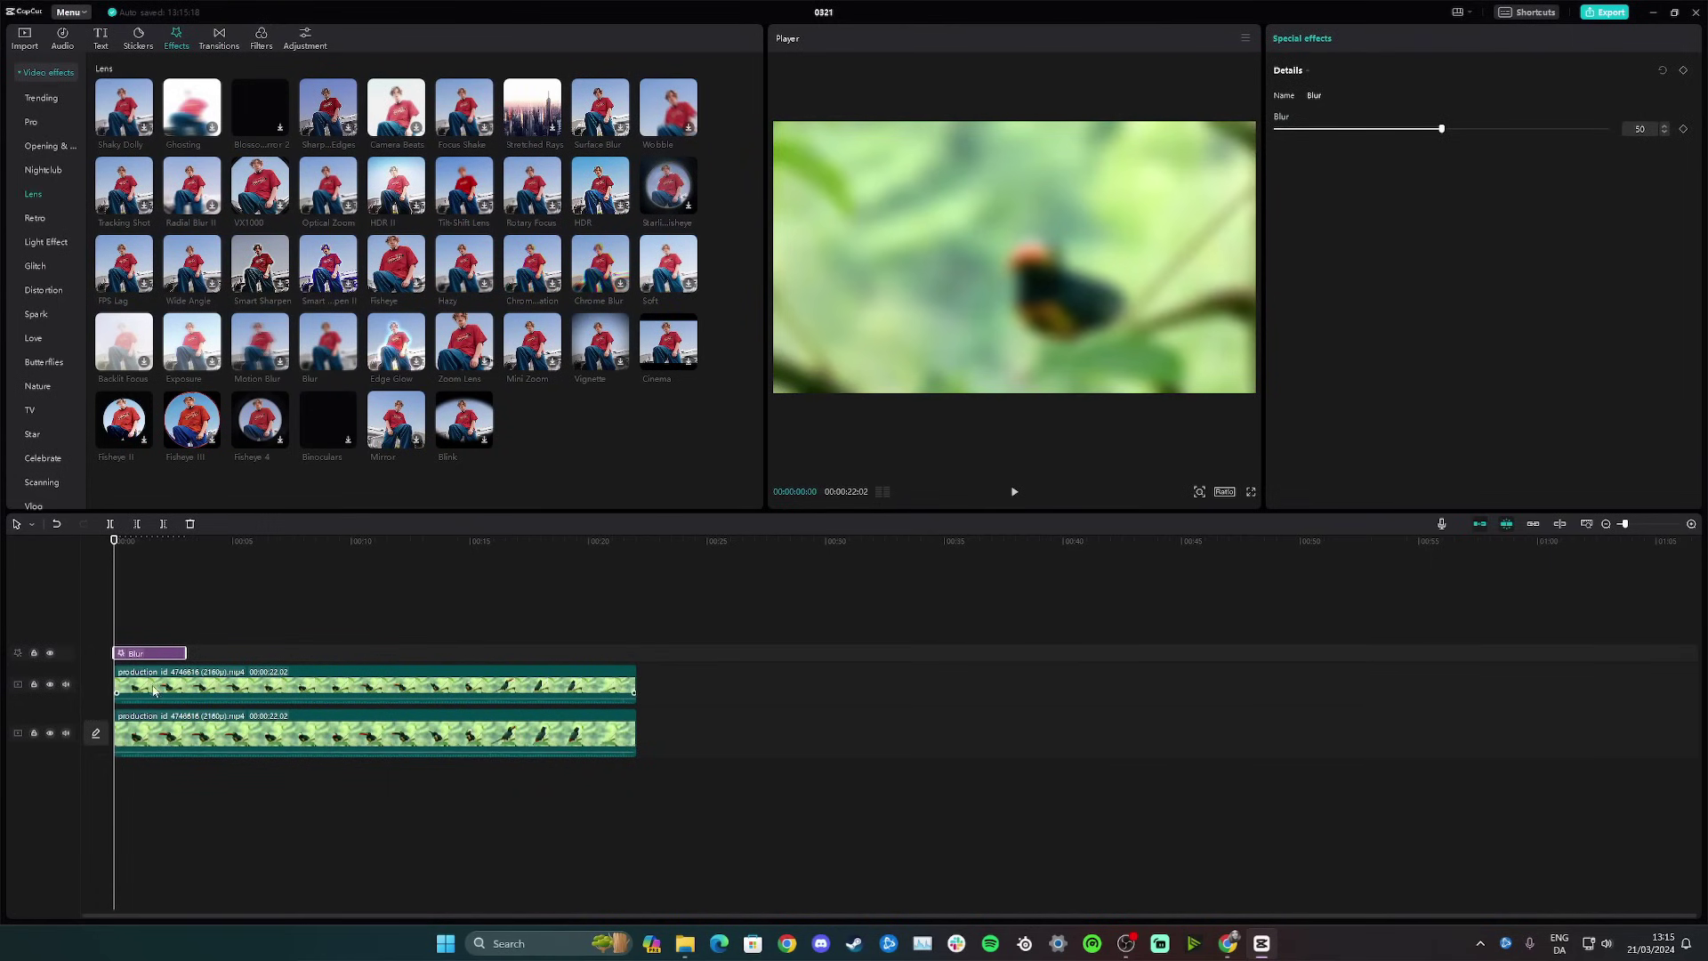
{"action": "key", "text": "ctrl+z"}
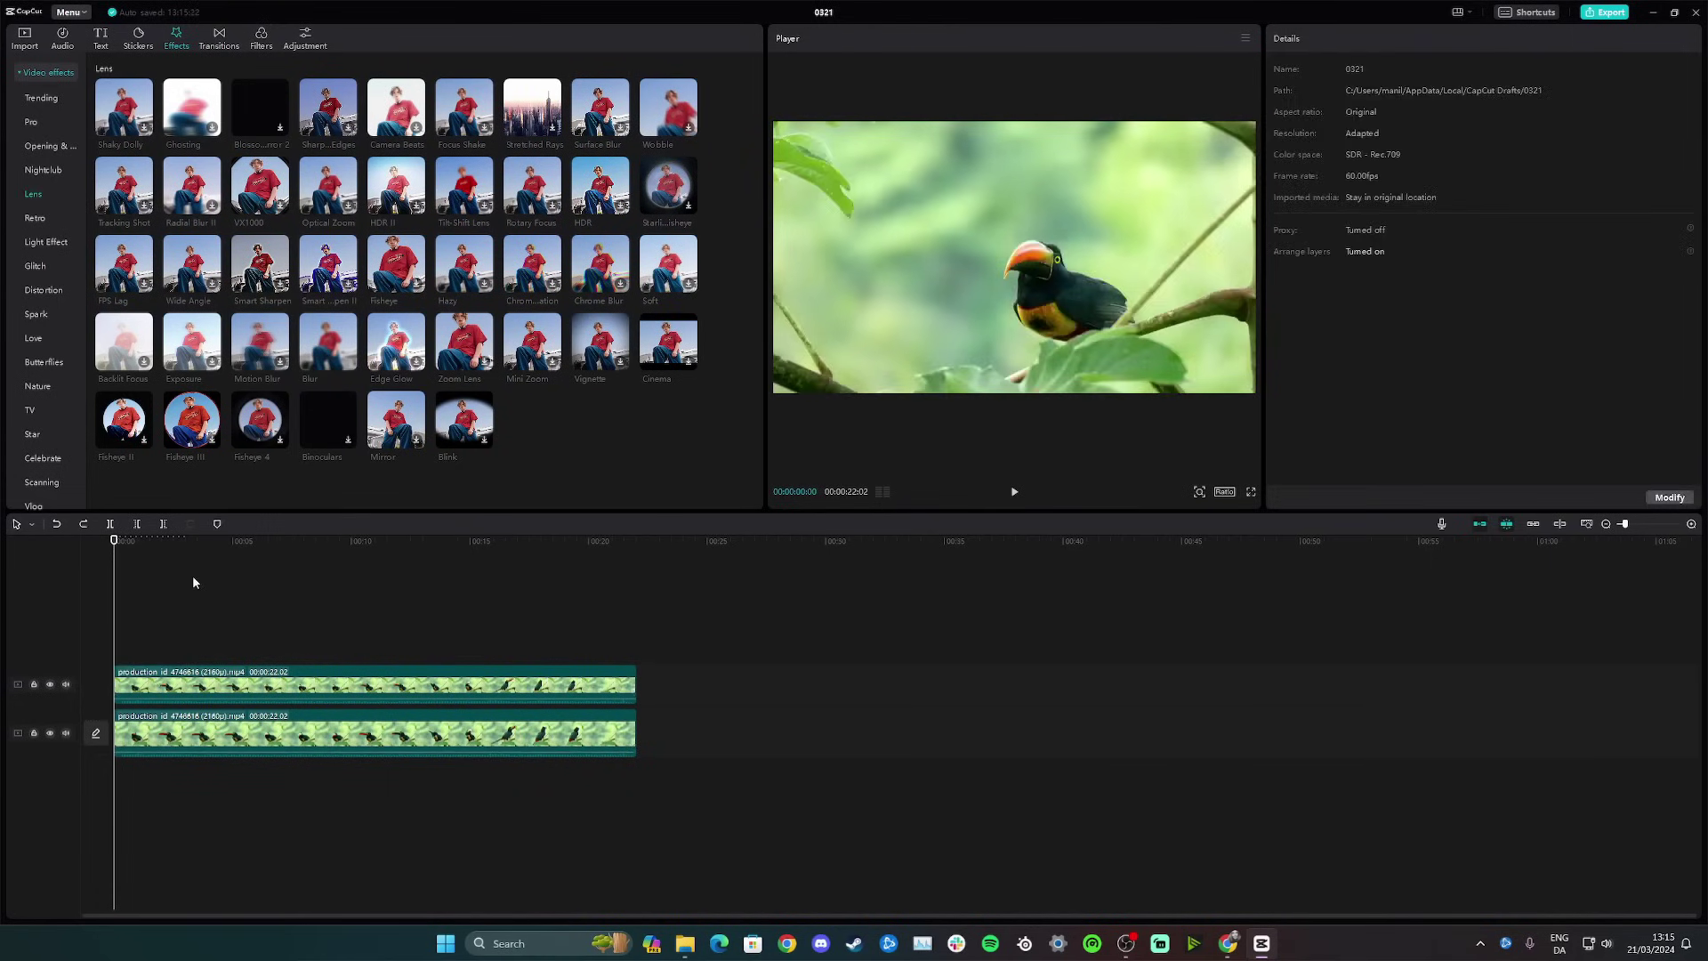
{"action": "left_click_drag", "start_coordinate": [322, 352], "coordinate": [191, 684]}
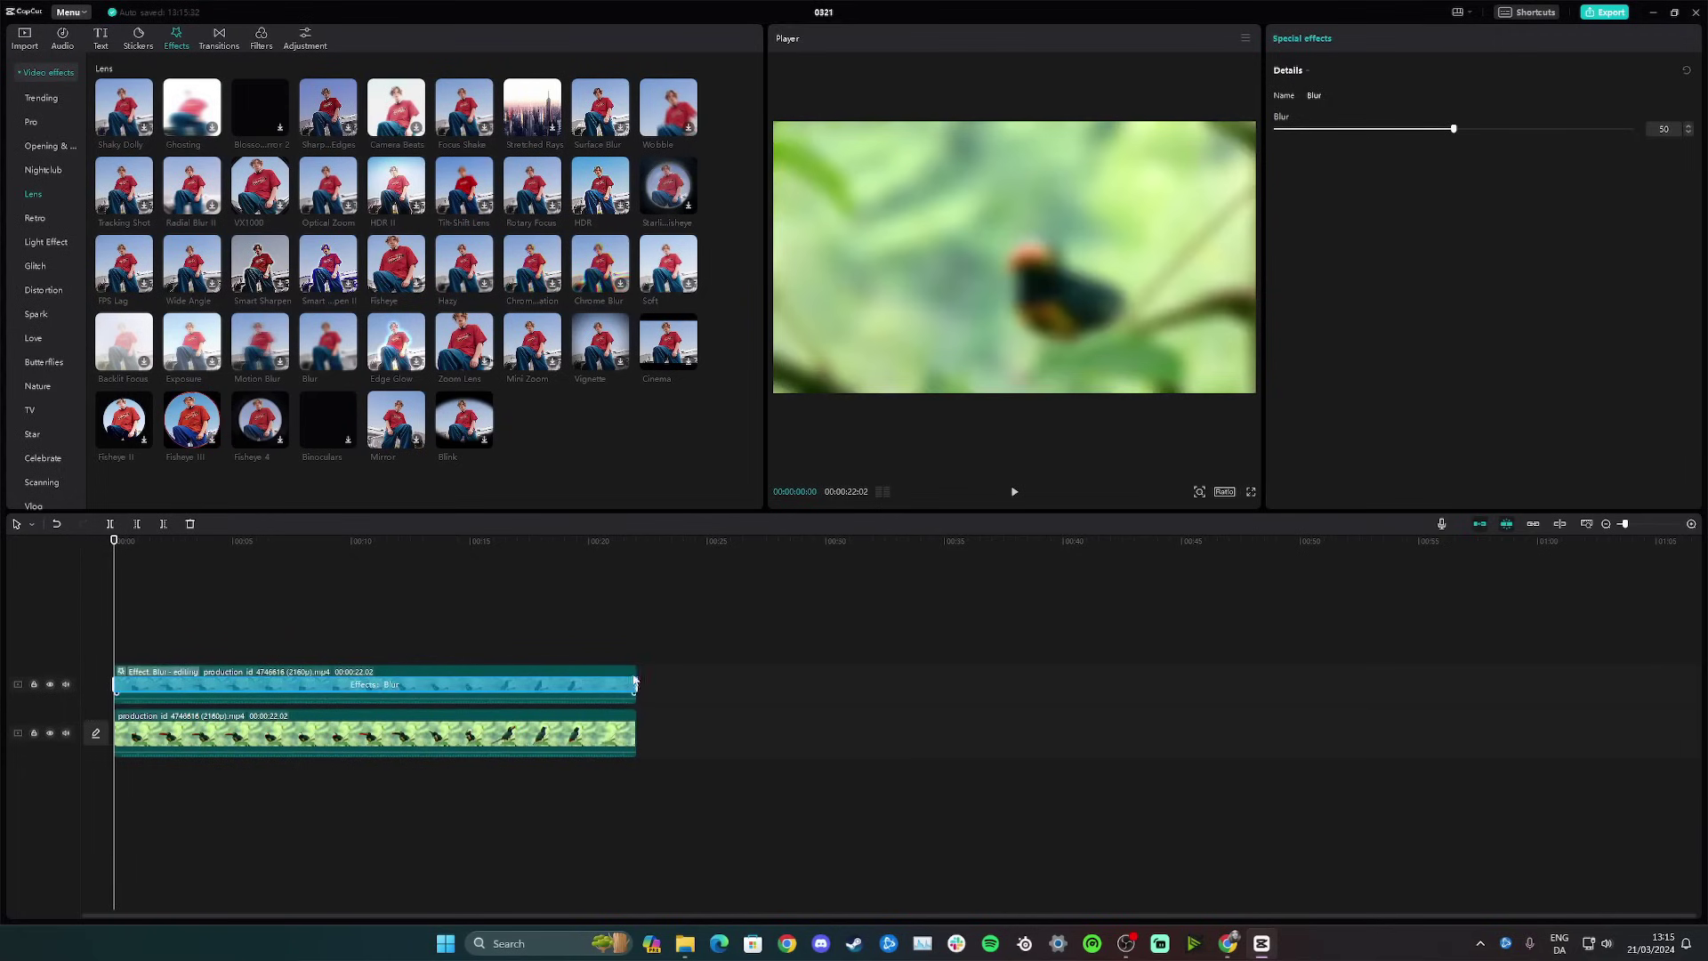
{"action": "mouse_move", "coordinate": [637, 683]}
{"action": "left_mouse_down"}
{"action": "mouse_move", "coordinate": [325, 685]}
{"action": "mouse_move", "coordinate": [650, 691]}
{"action": "left_mouse_up"}
{"action": "left_click_drag", "start_coordinate": [1459, 131], "coordinate": [1504, 136]}
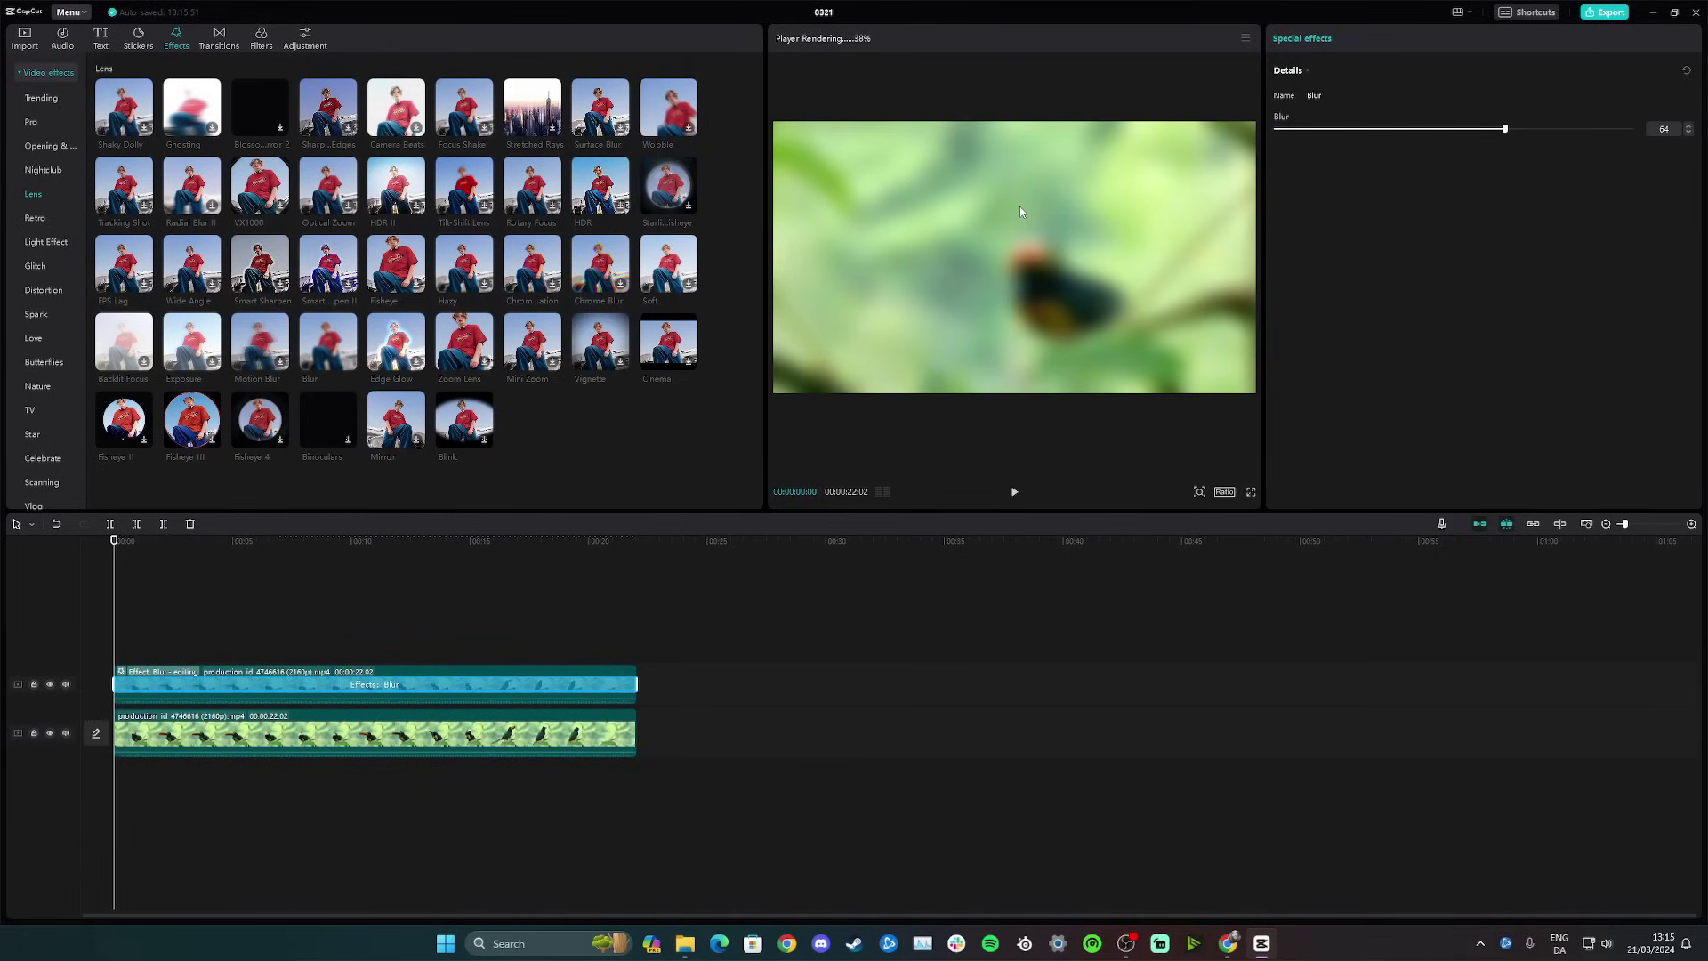
{"action": "left_click", "coordinate": [329, 605]}
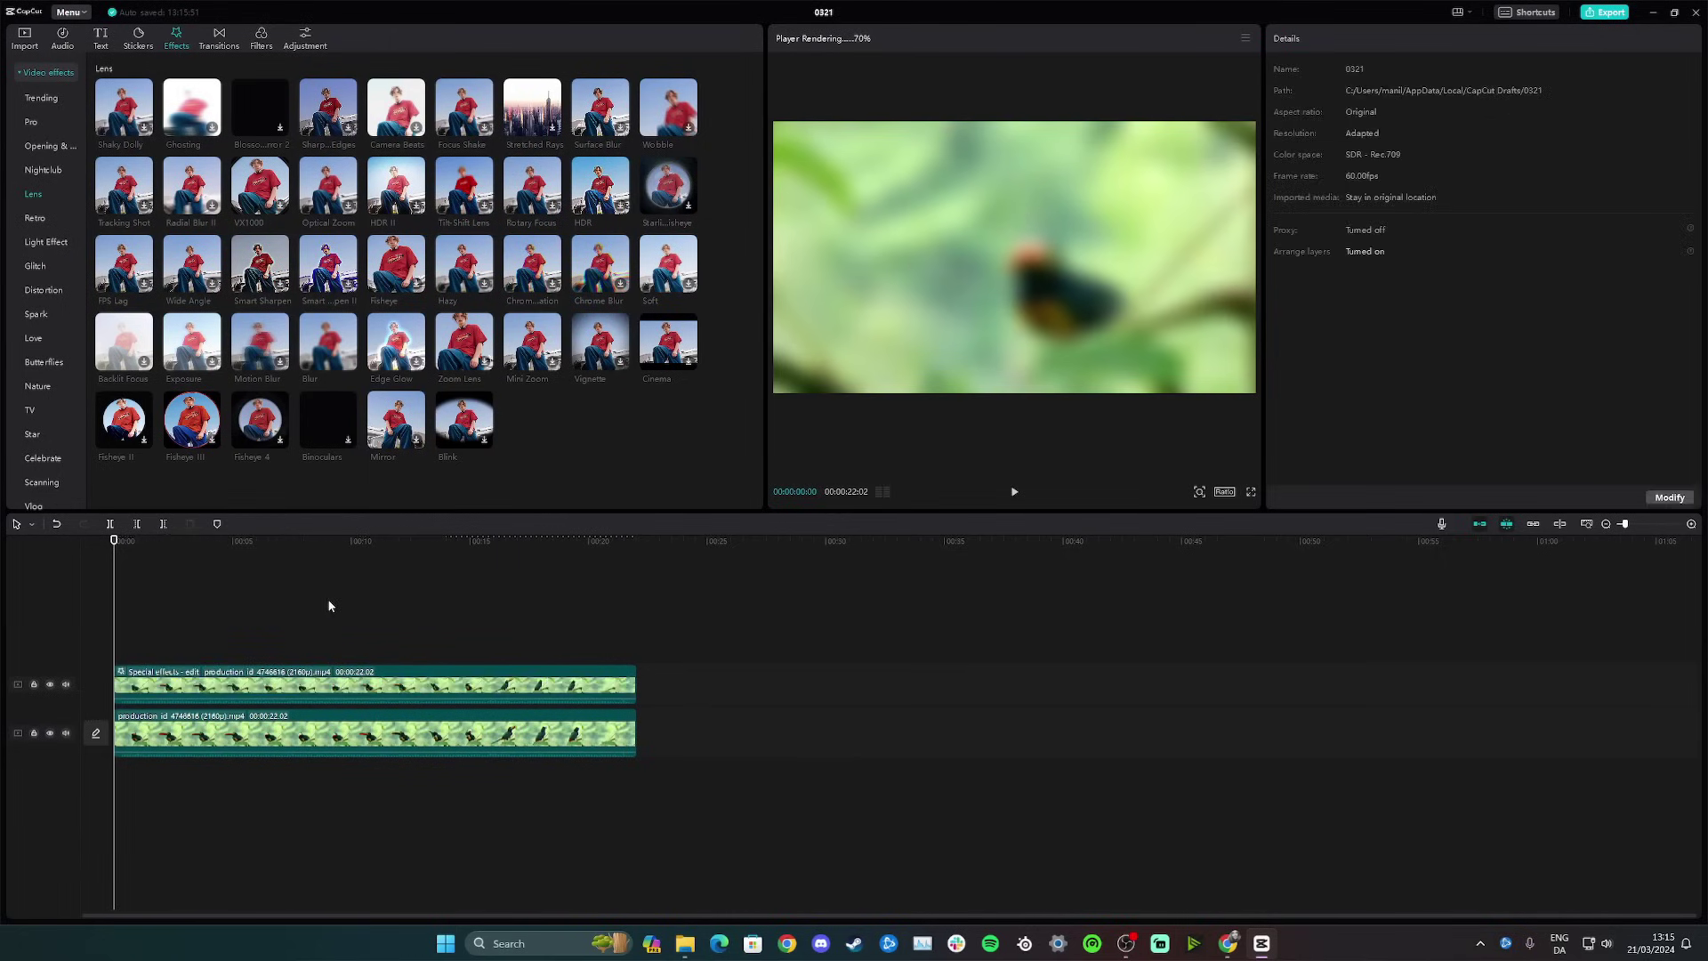
Step: Add a Rectangle mask to the upper clip, place it over the bird at about X 404, Y -276, and adjust its size
{"action": "left_click", "coordinate": [267, 693]}
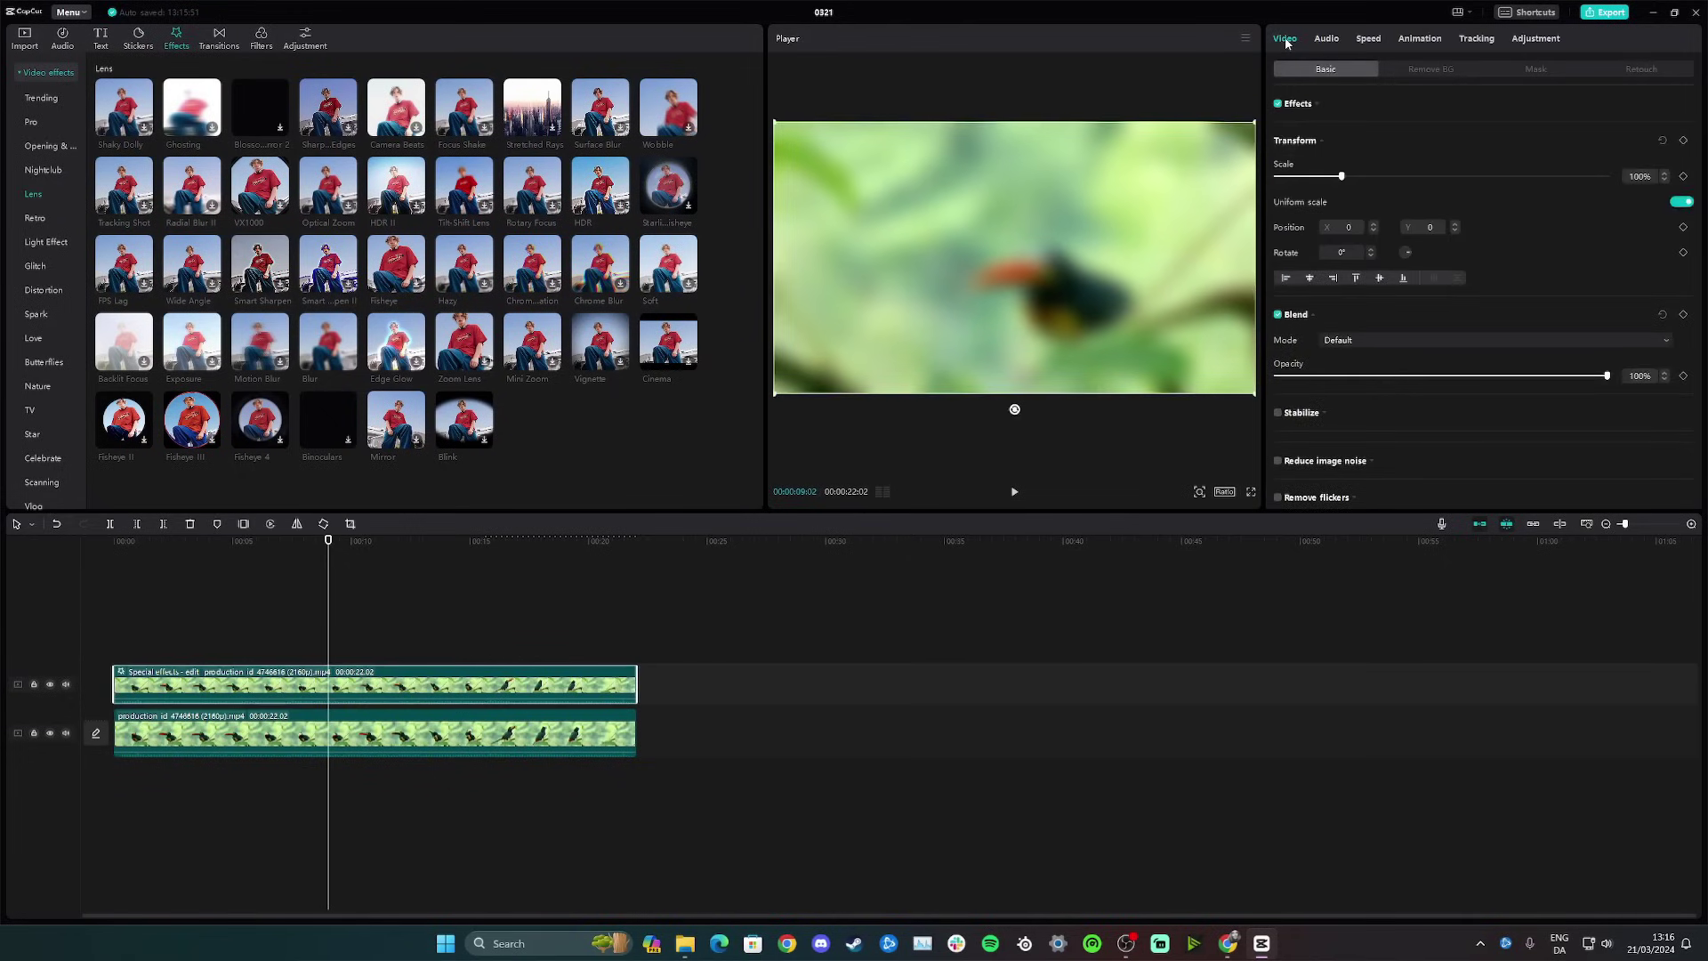
{"action": "left_click", "coordinate": [1540, 69]}
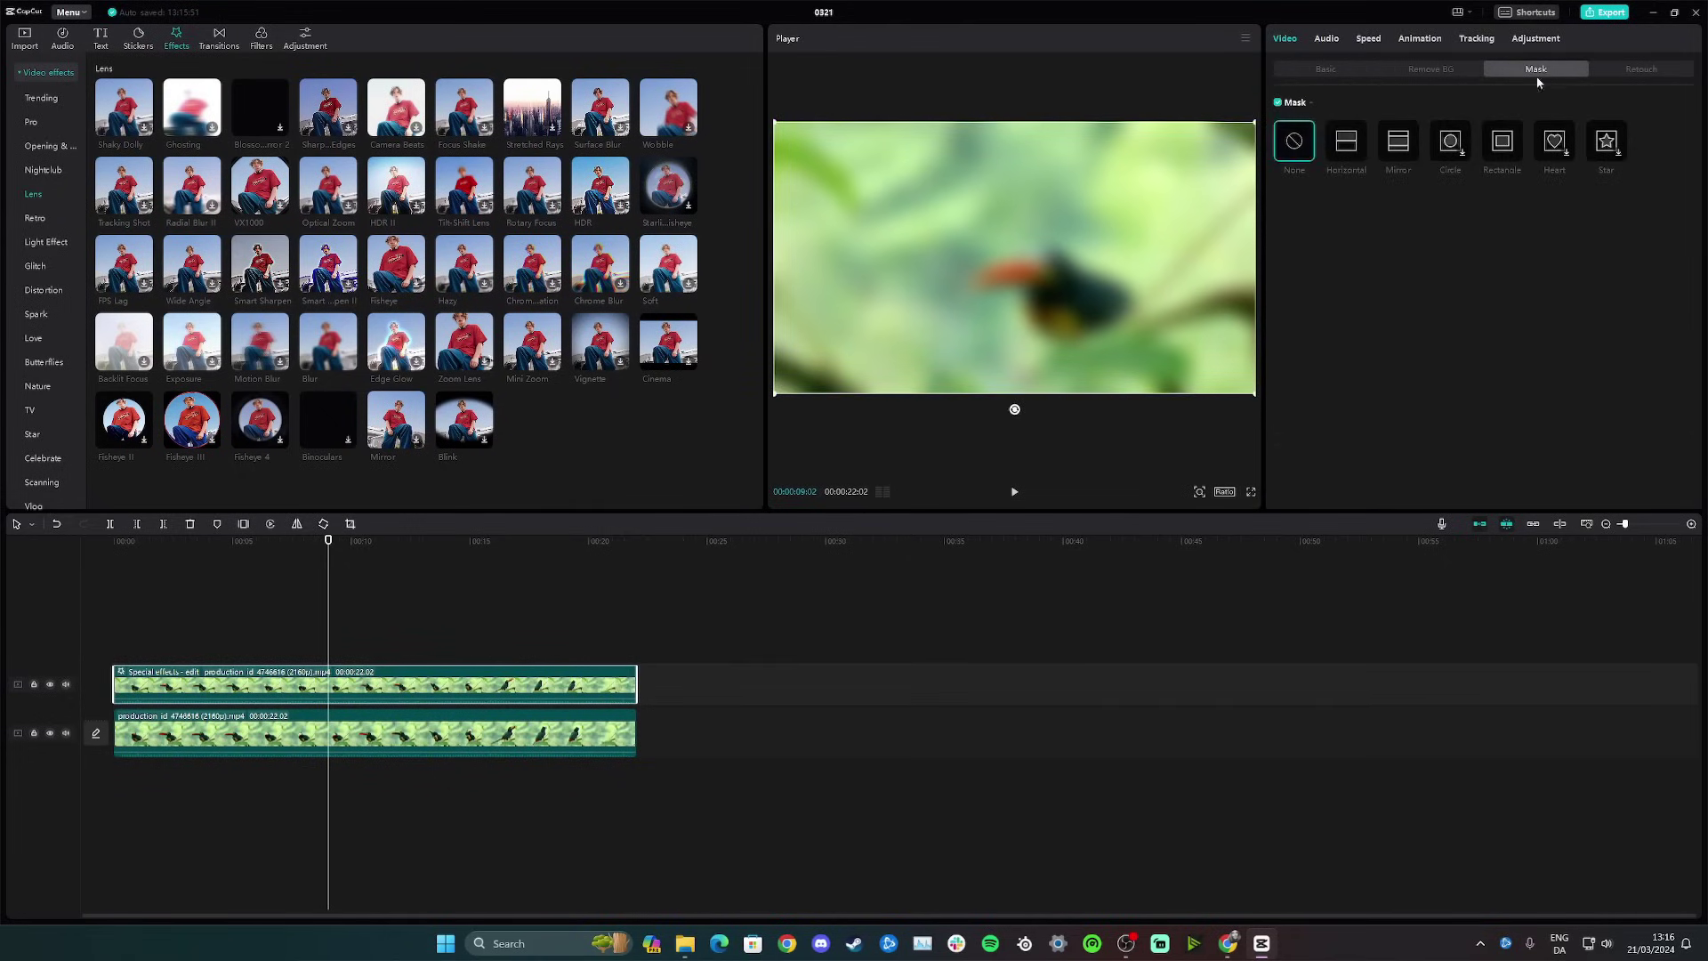
{"action": "left_click", "coordinate": [1503, 147]}
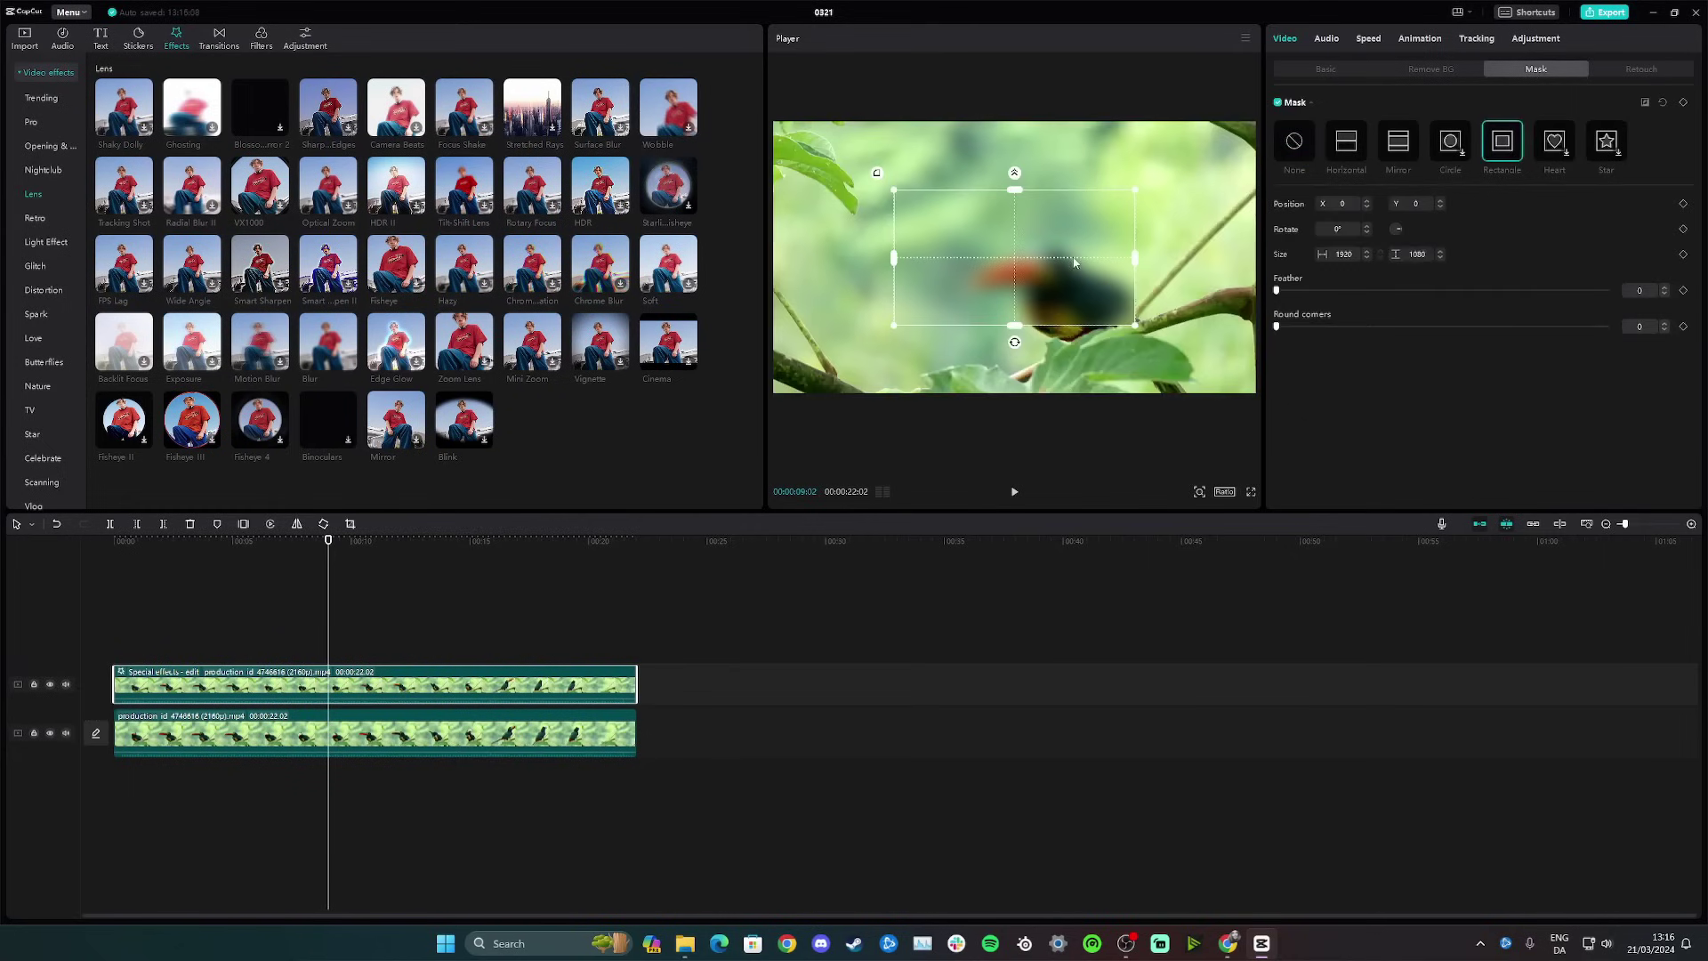
{"action": "left_click_drag", "start_coordinate": [1017, 258], "coordinate": [1078, 291]}
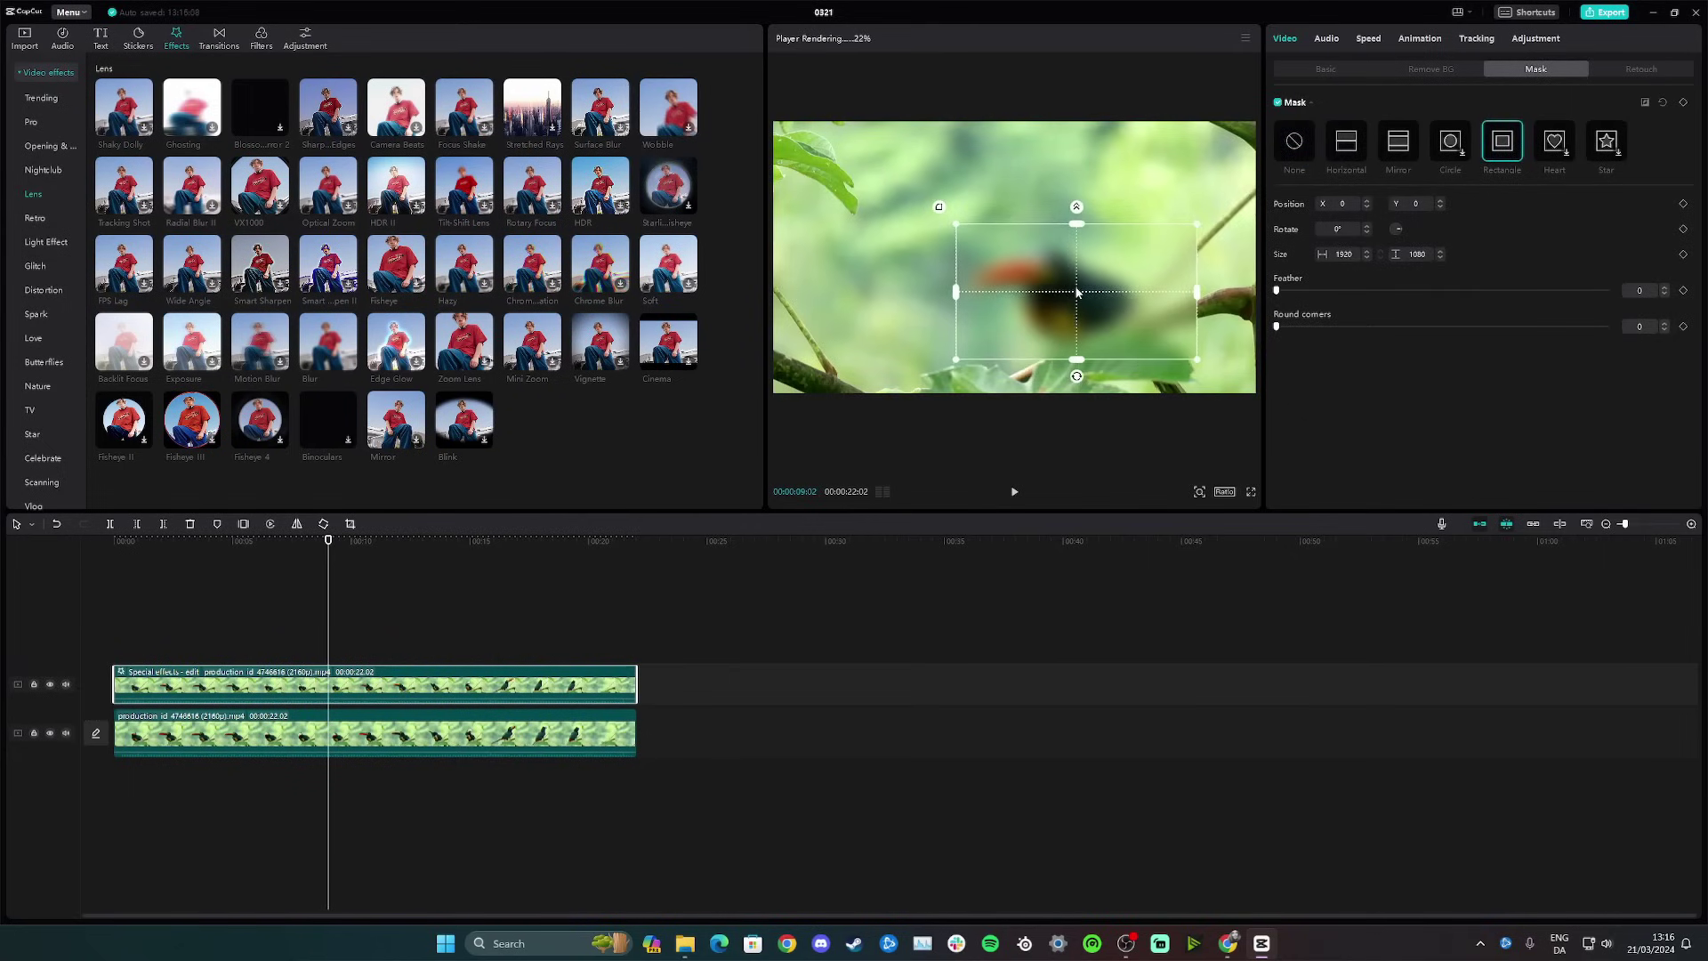
{"action": "left_click_drag", "start_coordinate": [1079, 230], "coordinate": [1076, 235]}
{"action": "left_click_drag", "start_coordinate": [949, 232], "coordinate": [1094, 302]}
Step: Try the Circle mask on the upper clip, then reapply the Rectangle mask at 1920 × 1080 and position it over the bird
{"action": "left_click", "coordinate": [1449, 147]}
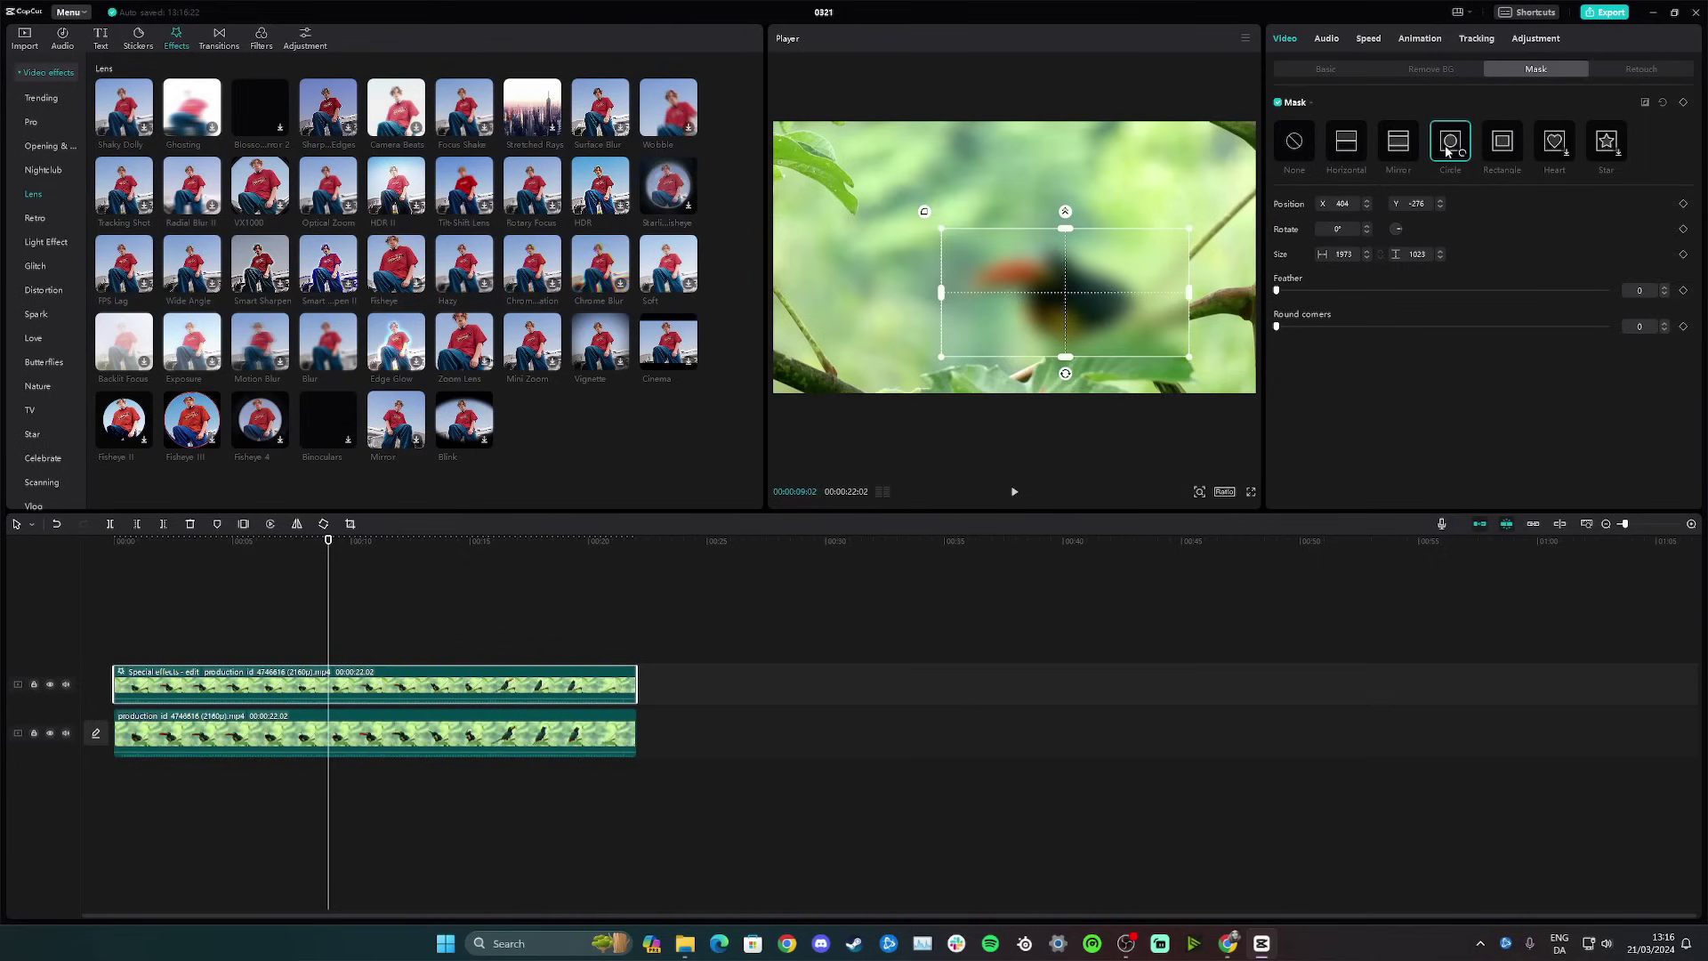
{"action": "left_click_drag", "start_coordinate": [995, 253], "coordinate": [1178, 181]}
{"action": "left_click", "coordinate": [1500, 145]}
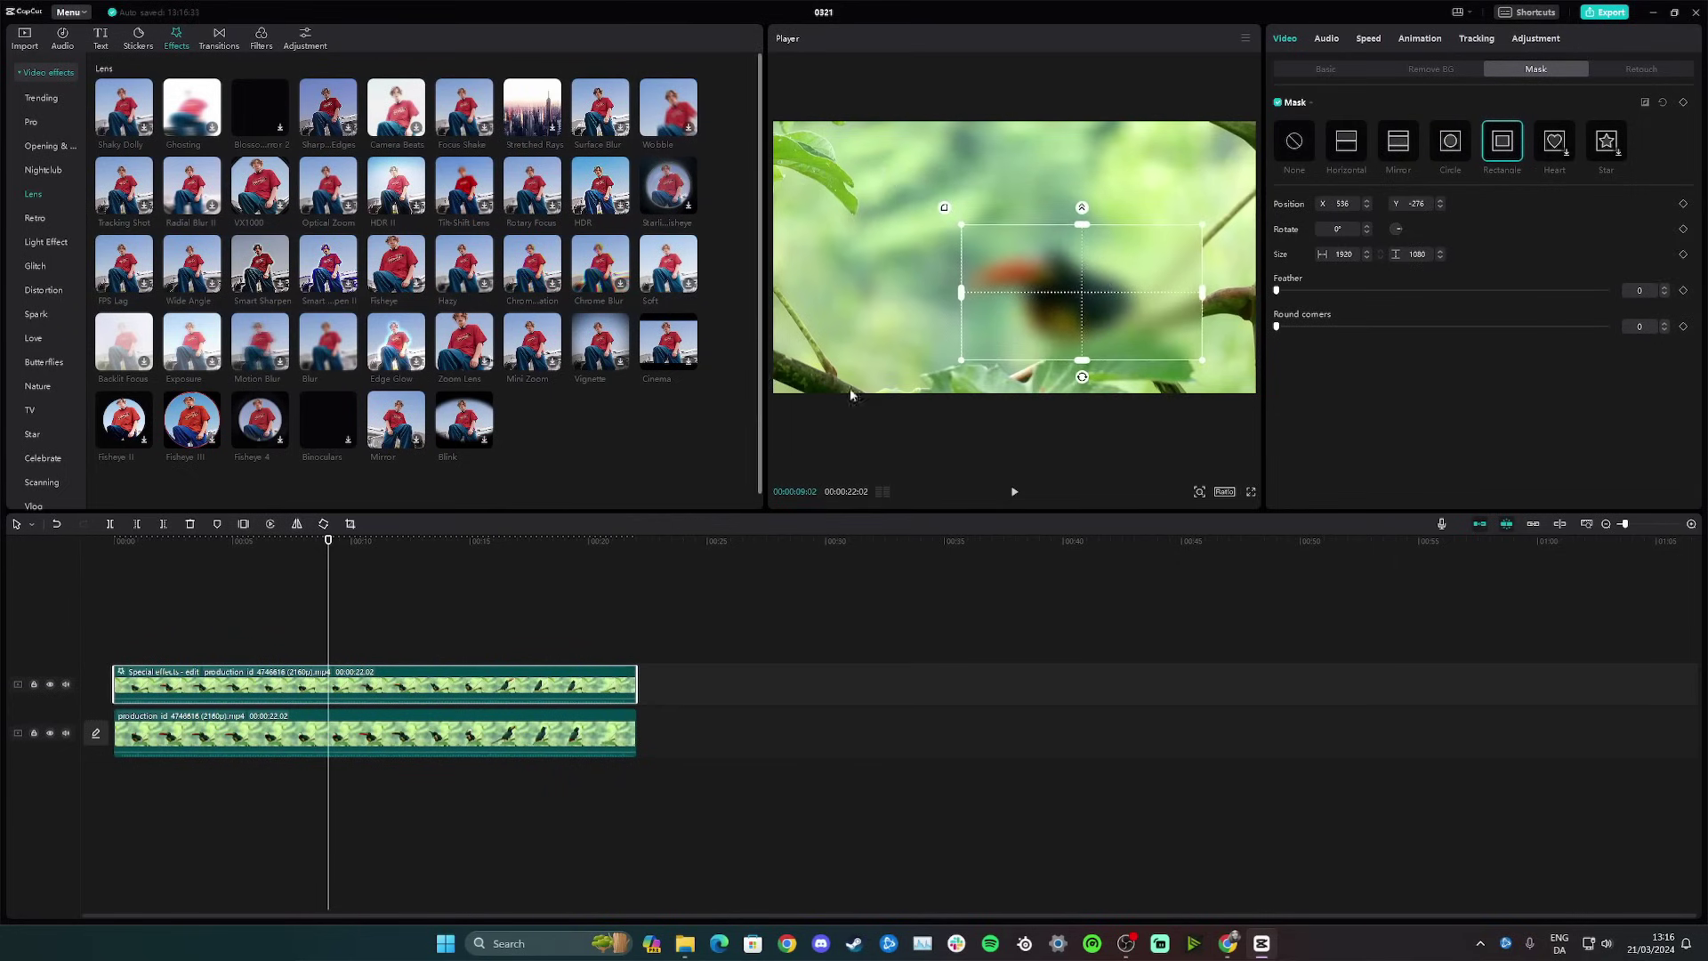
{"action": "left_click_drag", "start_coordinate": [1037, 284], "coordinate": [1072, 290]}
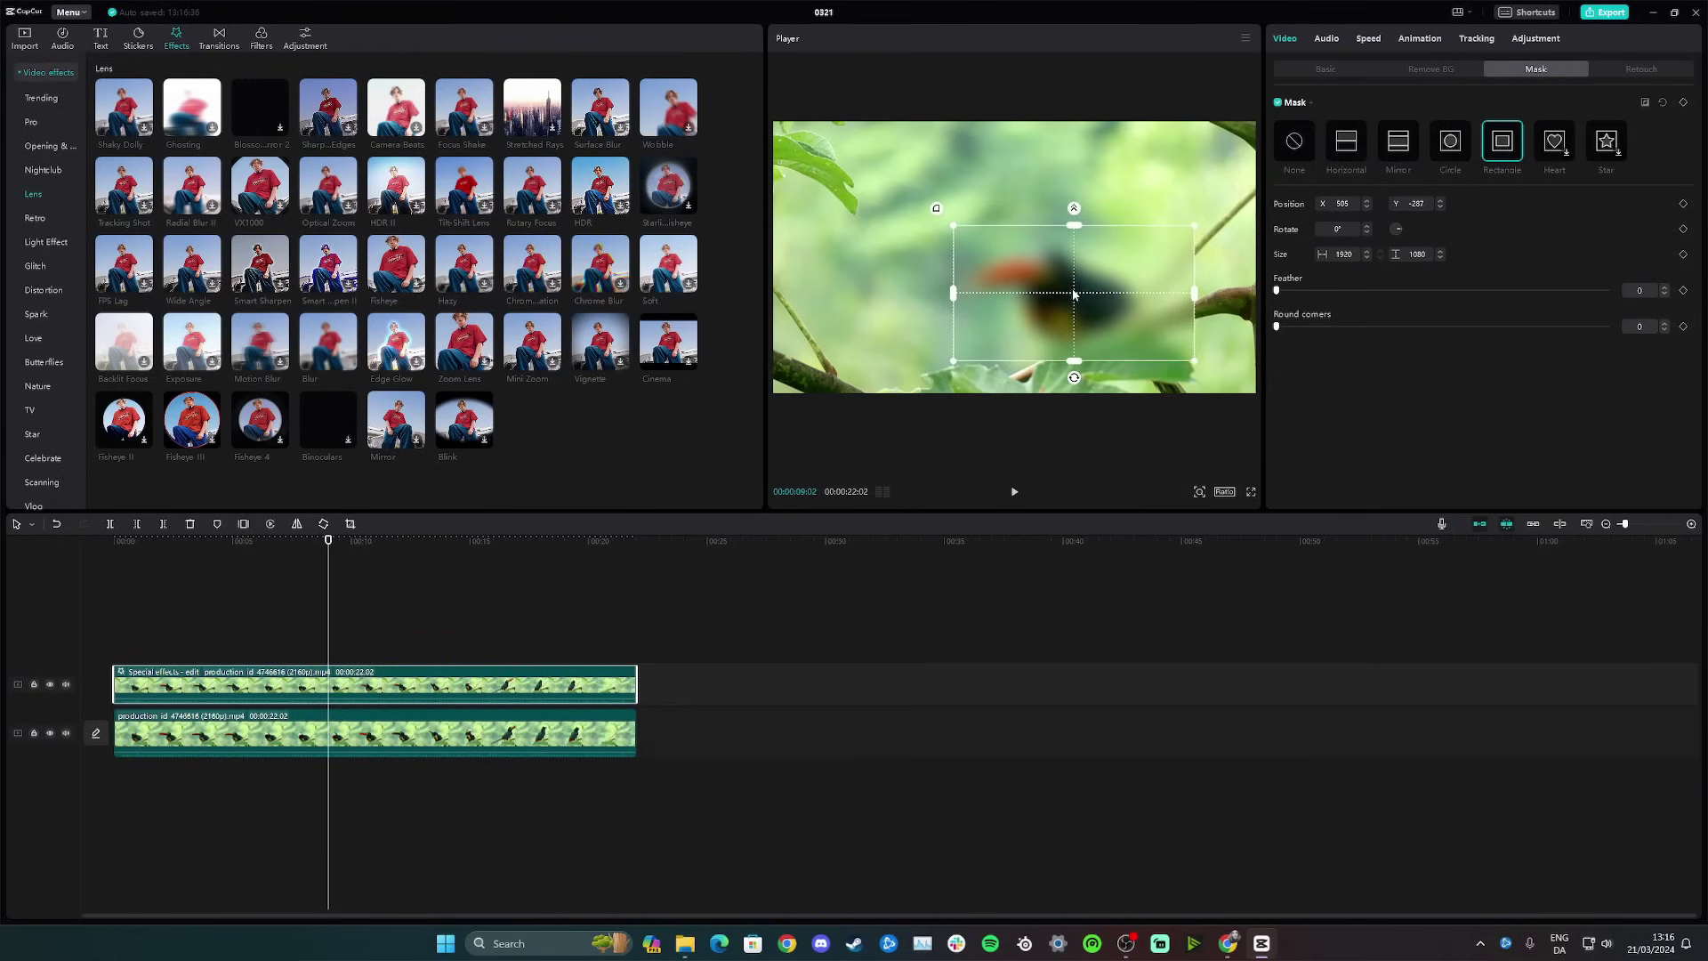
Step: Mute both video tracks and play the timeline from near its start to check the blurred area over the bird
{"action": "left_click", "coordinate": [65, 684]}
{"action": "left_click", "coordinate": [65, 734]}
{"action": "left_click", "coordinate": [126, 611]}
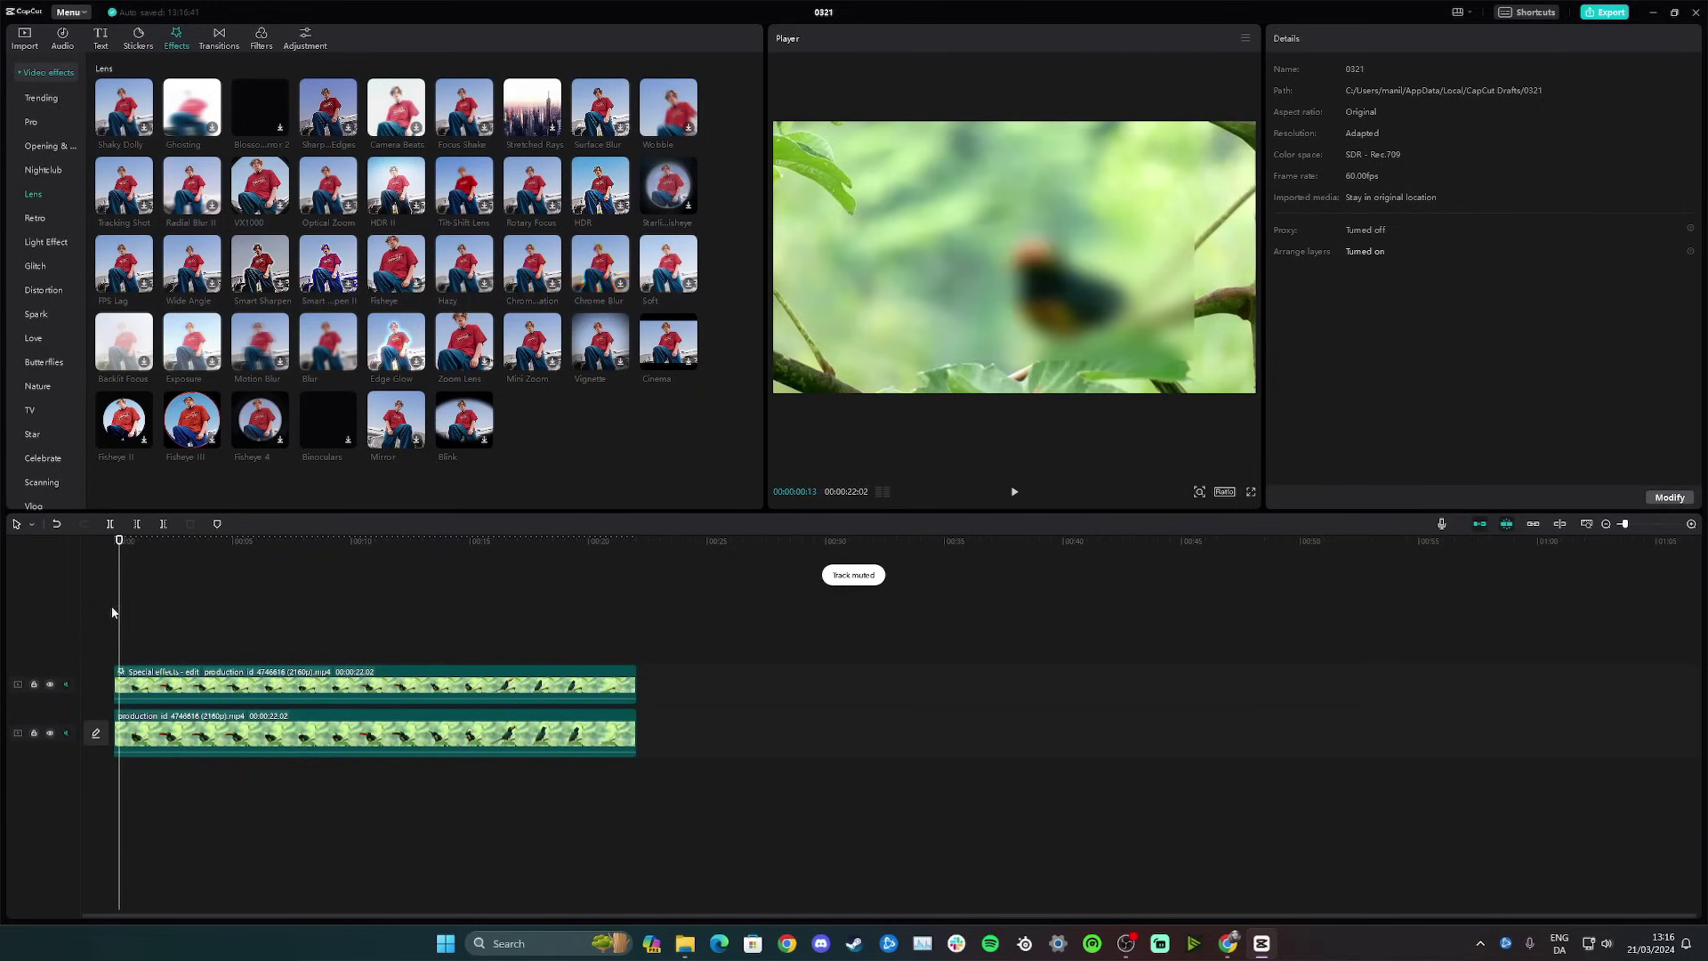
{"action": "key", "text": "space"}
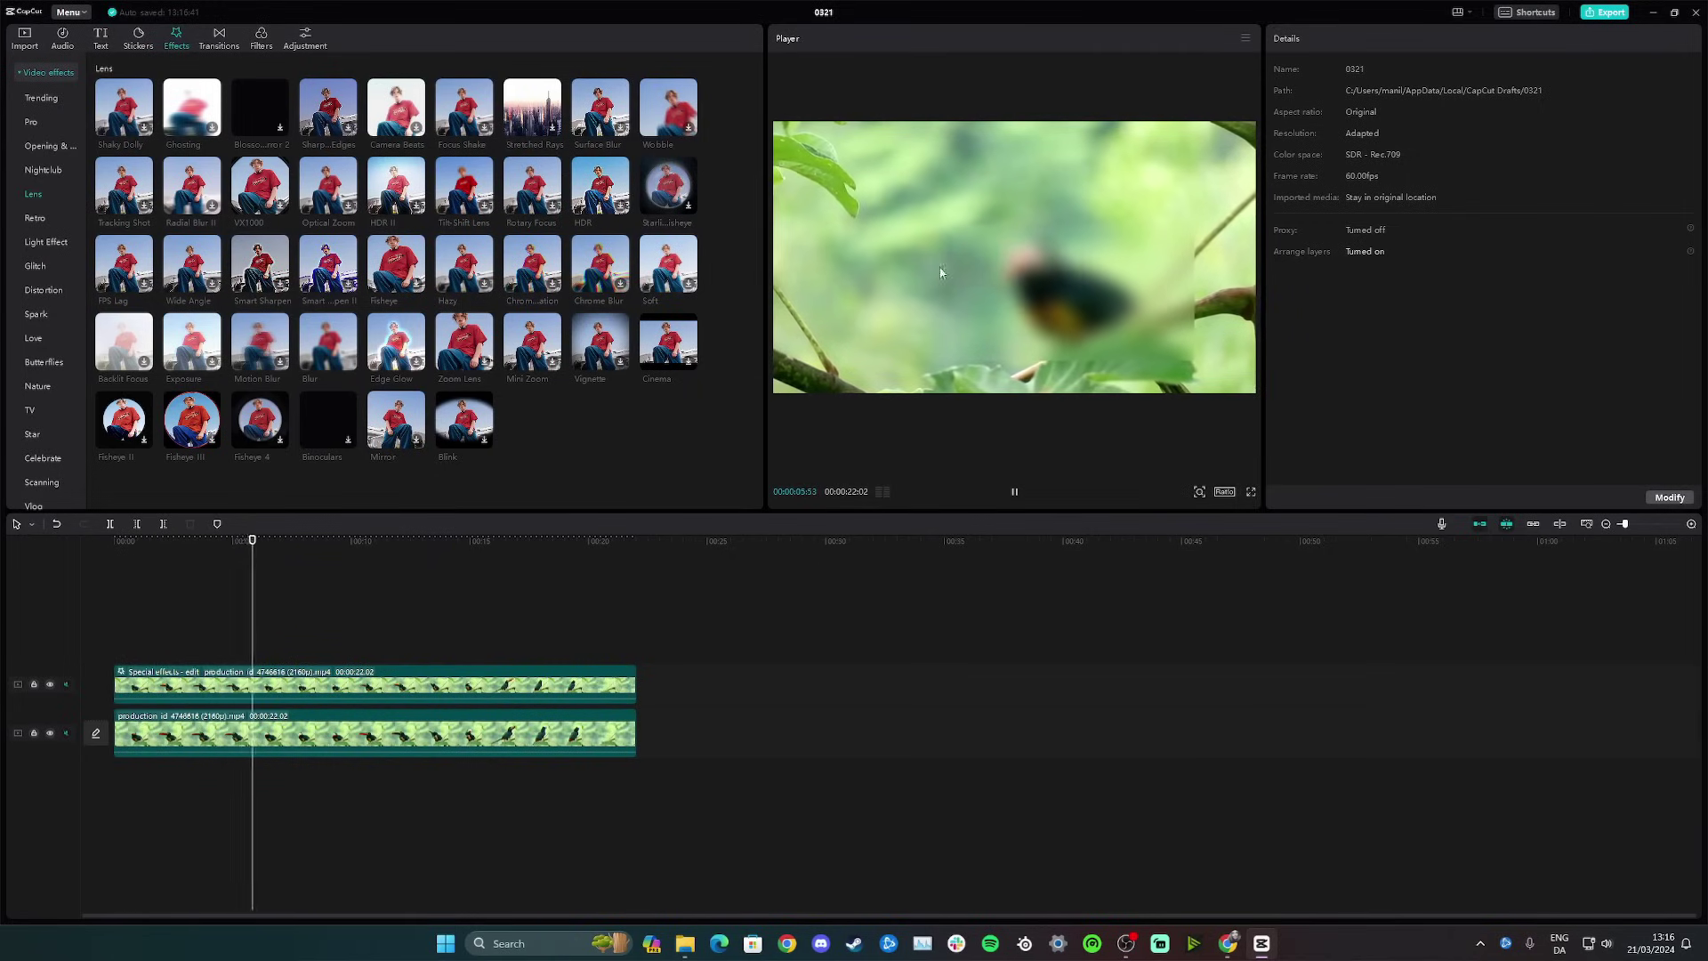
{"action": "key", "text": "space"}
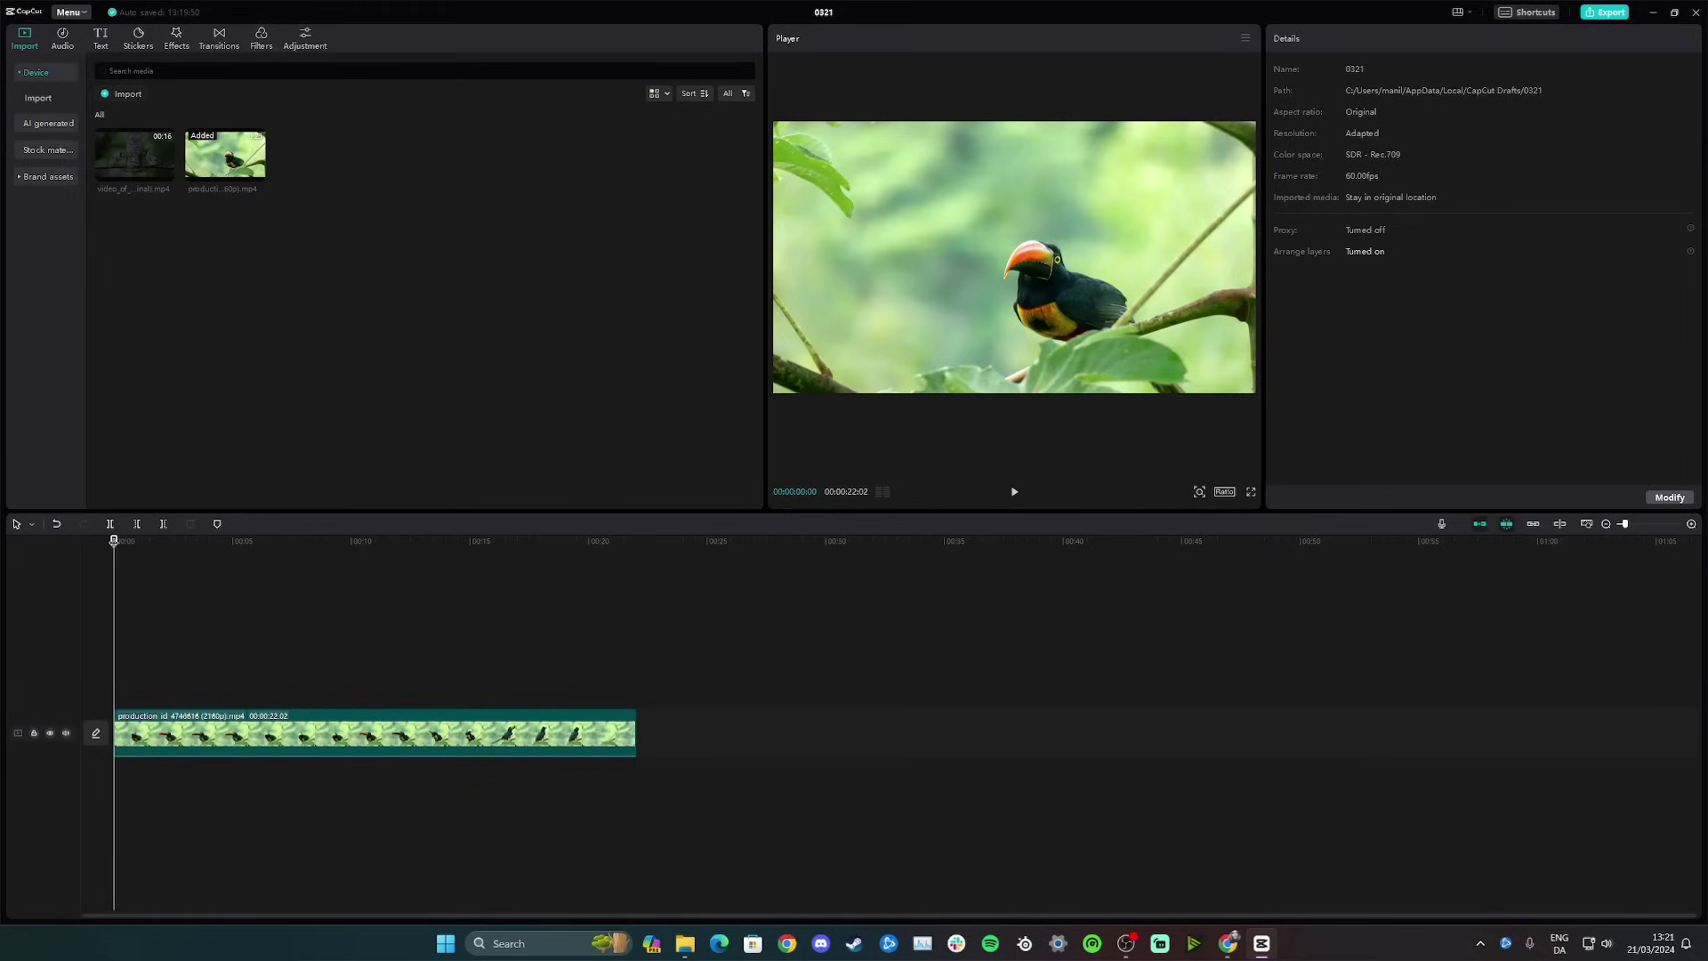
Step: Open the voiceover recorder at the start of the bird clip and choose the fifine Microphone as input device
{"action": "left_click_drag", "start_coordinate": [114, 541], "coordinate": [113, 544]}
{"action": "left_click", "coordinate": [1443, 525]}
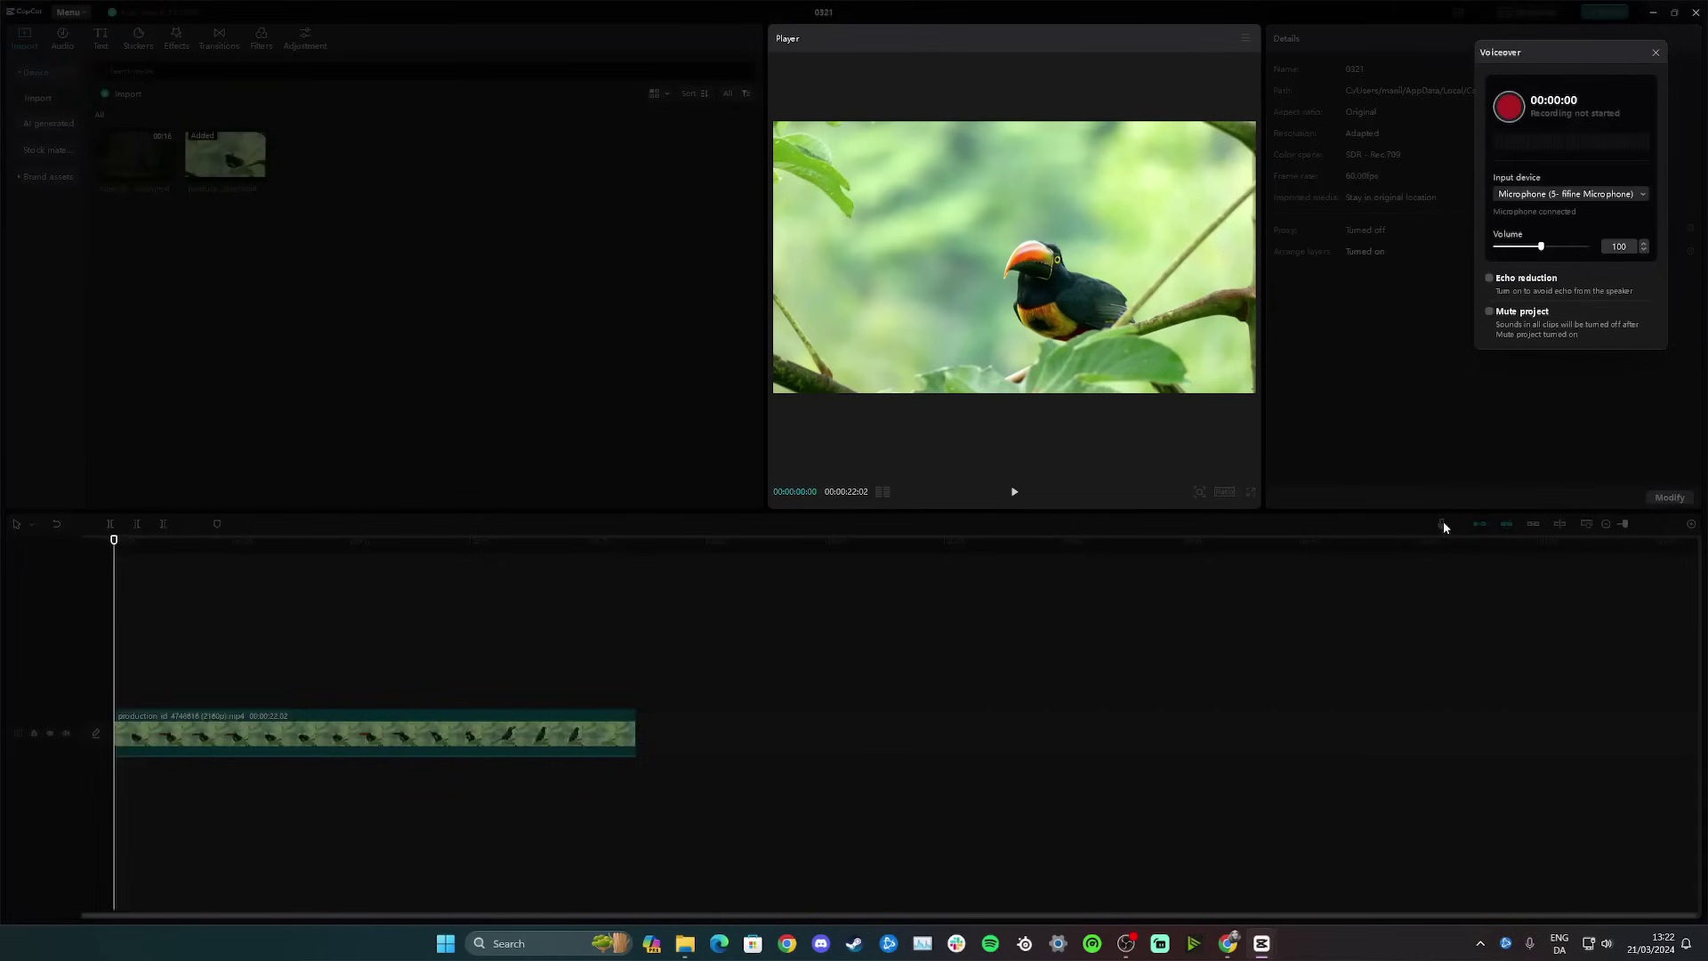
{"action": "left_click", "coordinate": [1572, 196]}
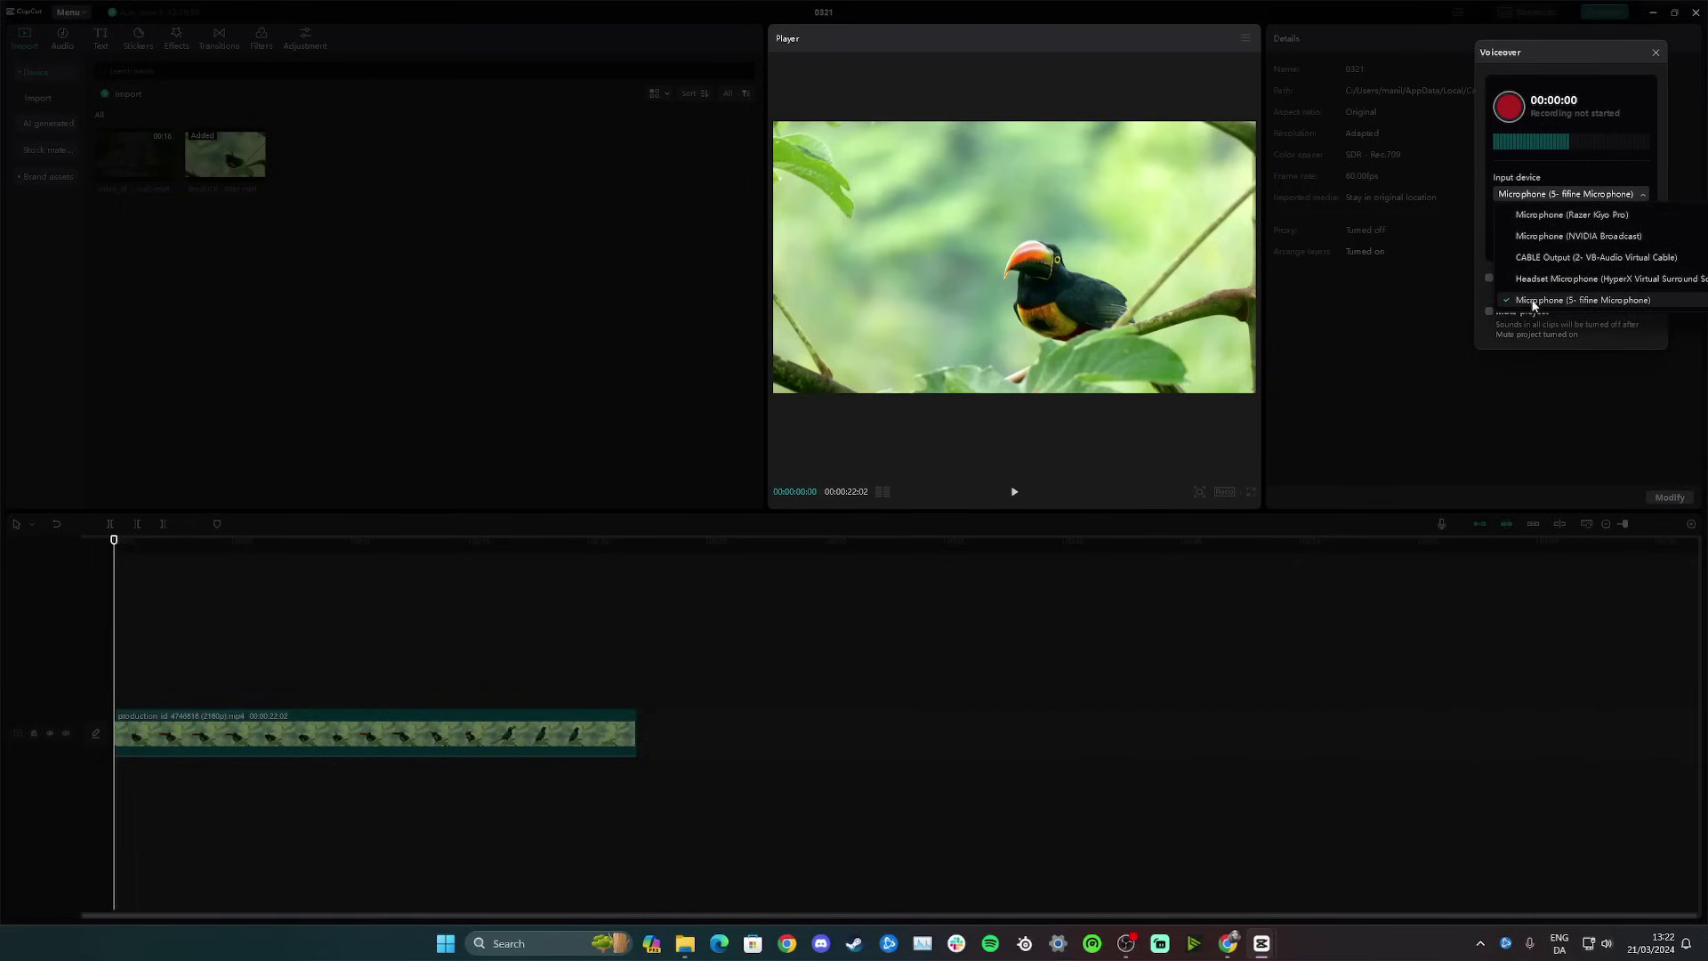
{"action": "left_click", "coordinate": [1598, 301]}
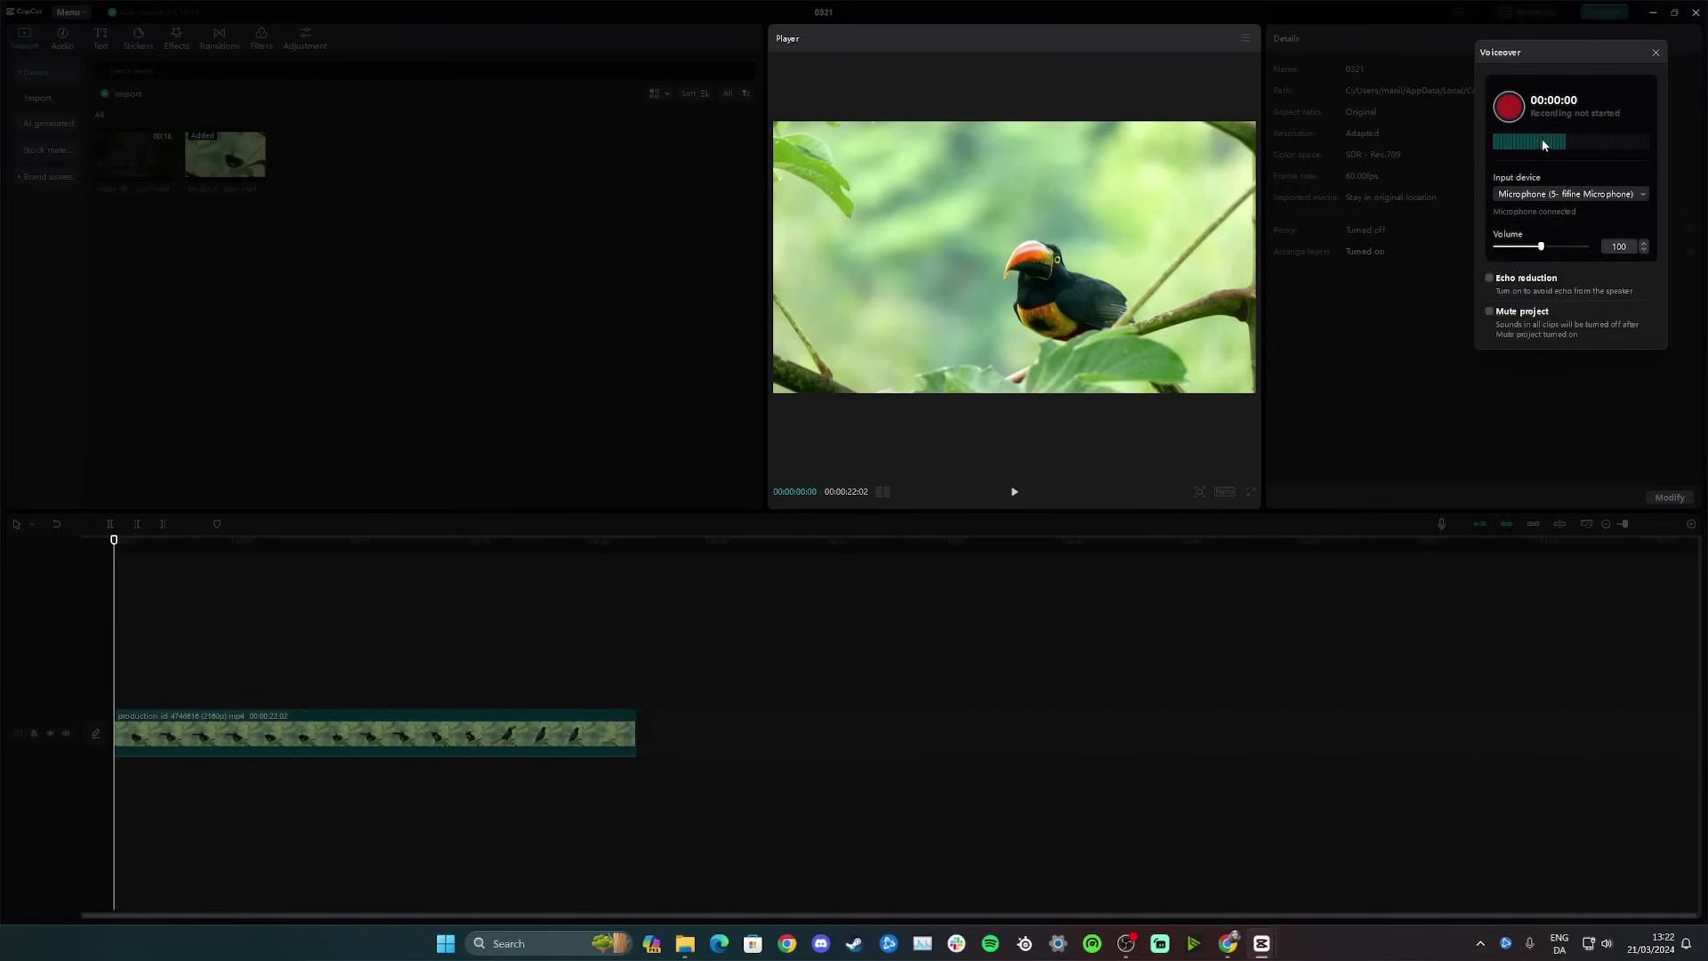
Step: Record a voiceover of about 11 seconds over the bird clip, stop recording and close the voiceover recorder
{"action": "left_click", "coordinate": [1510, 108]}
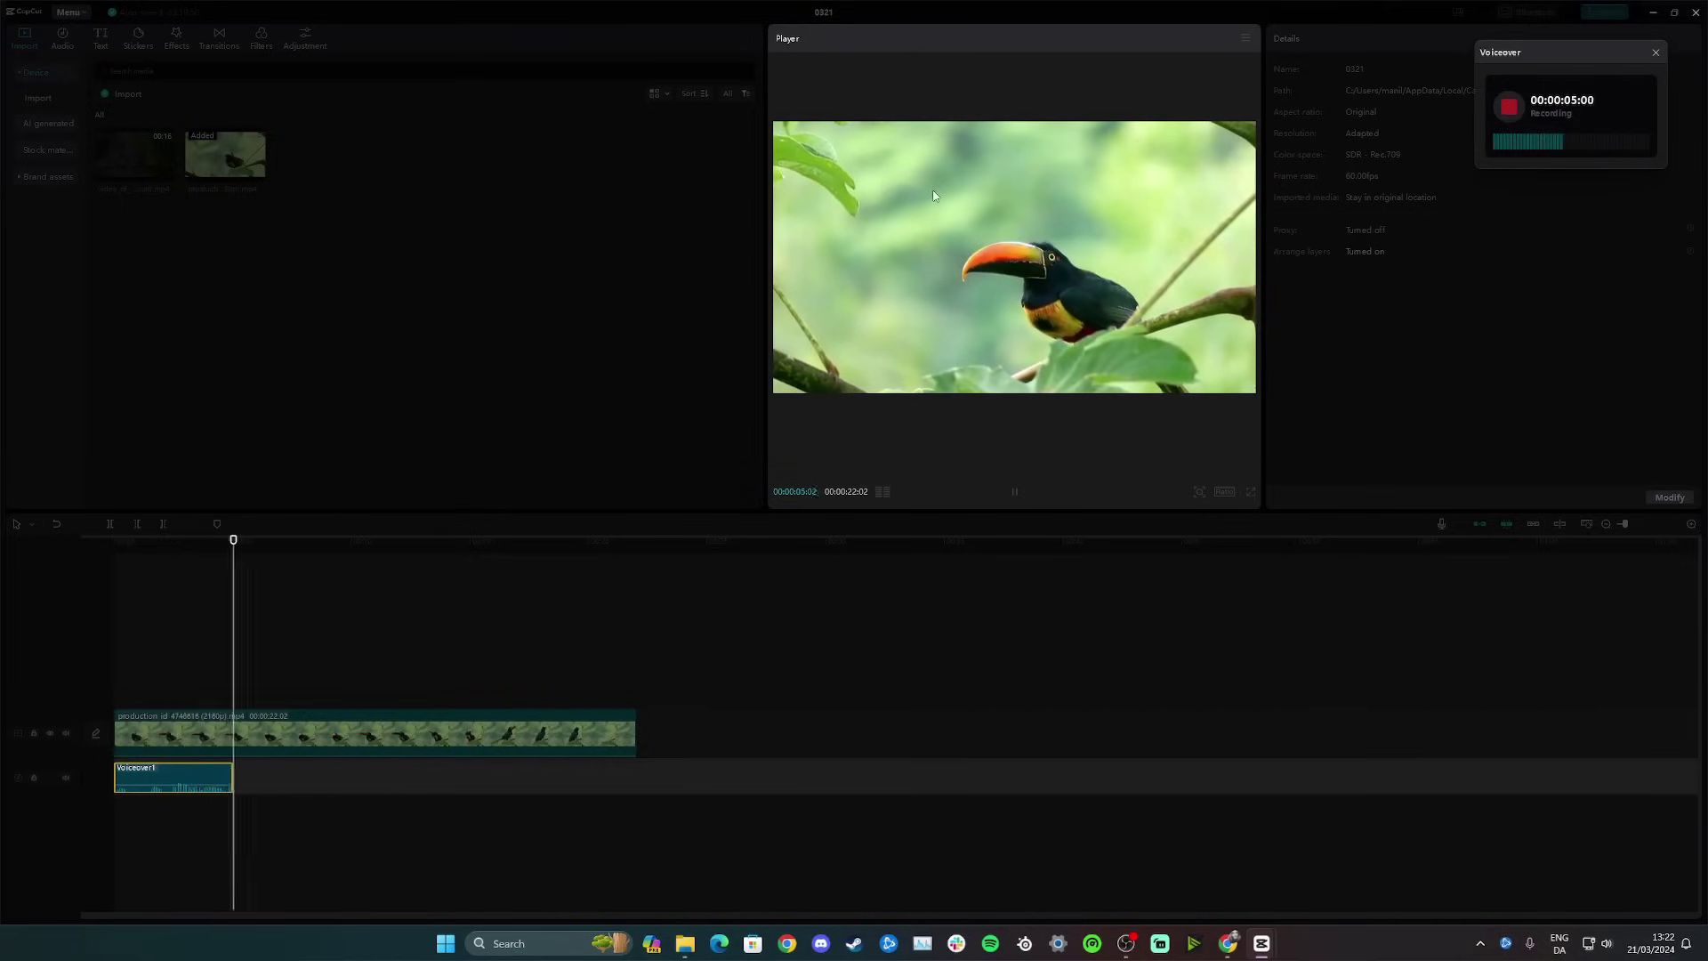
{"action": "left_click", "coordinate": [1508, 106]}
{"action": "left_click", "coordinate": [523, 774]}
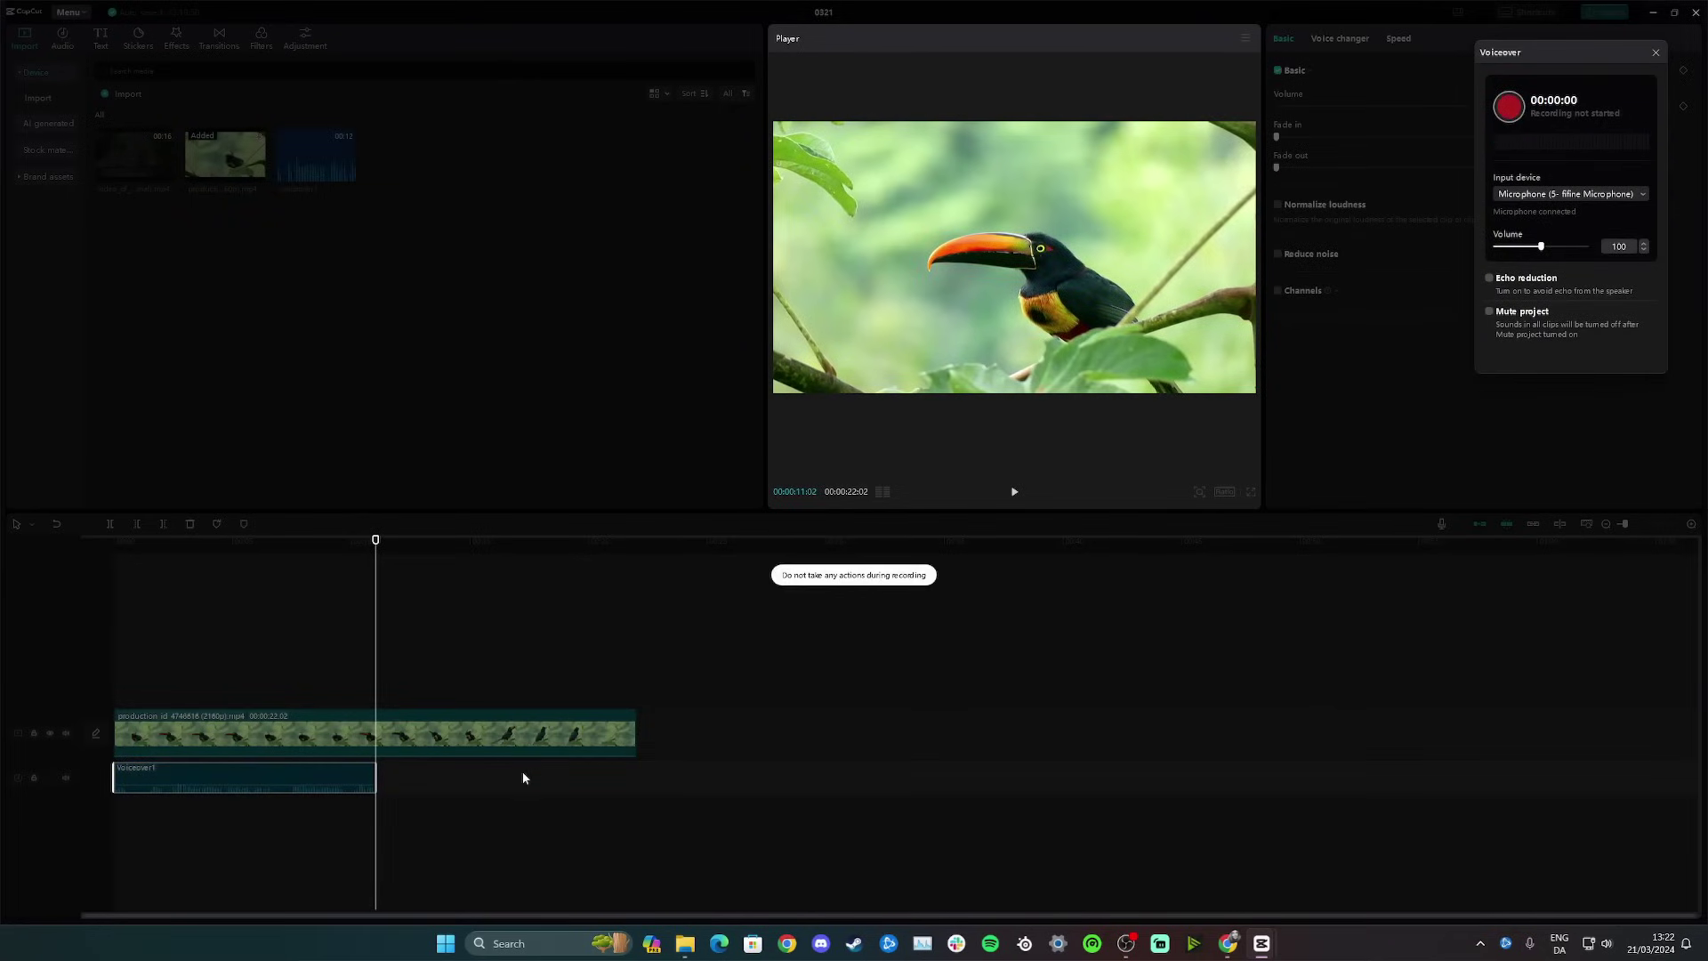
{"action": "left_click", "coordinate": [1656, 55]}
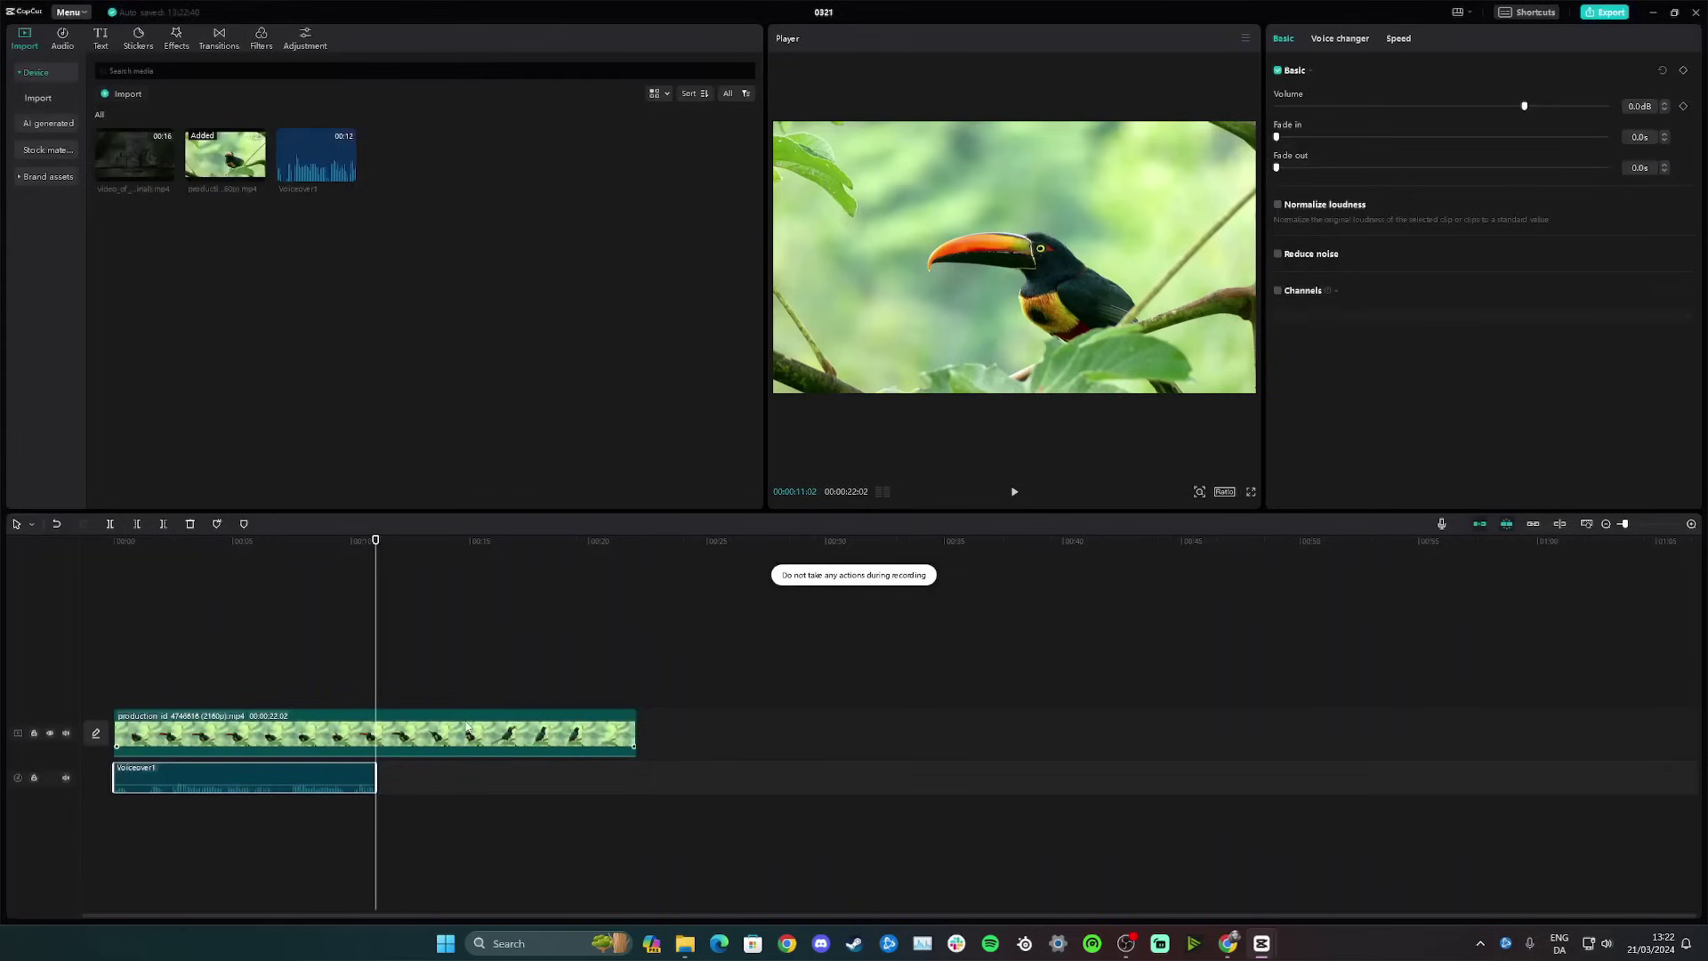
Step: Play the timeline from the start to check the recorded voiceover with the bird video
{"action": "left_click", "coordinate": [115, 680]}
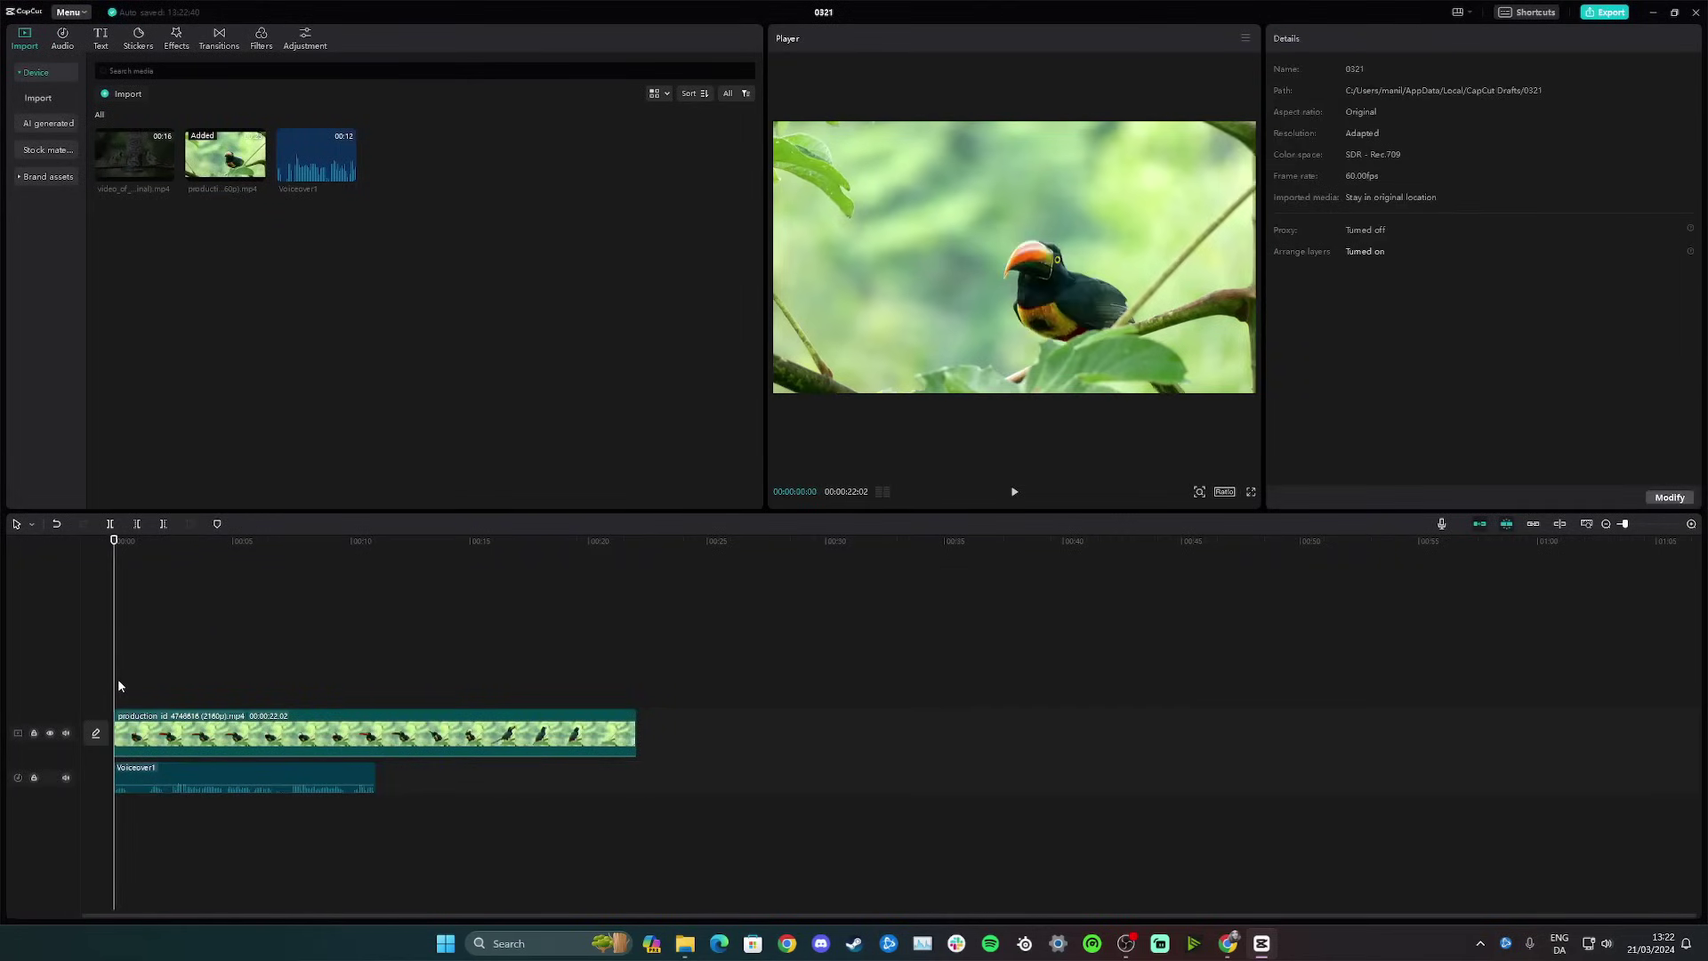
{"action": "key", "text": "space"}
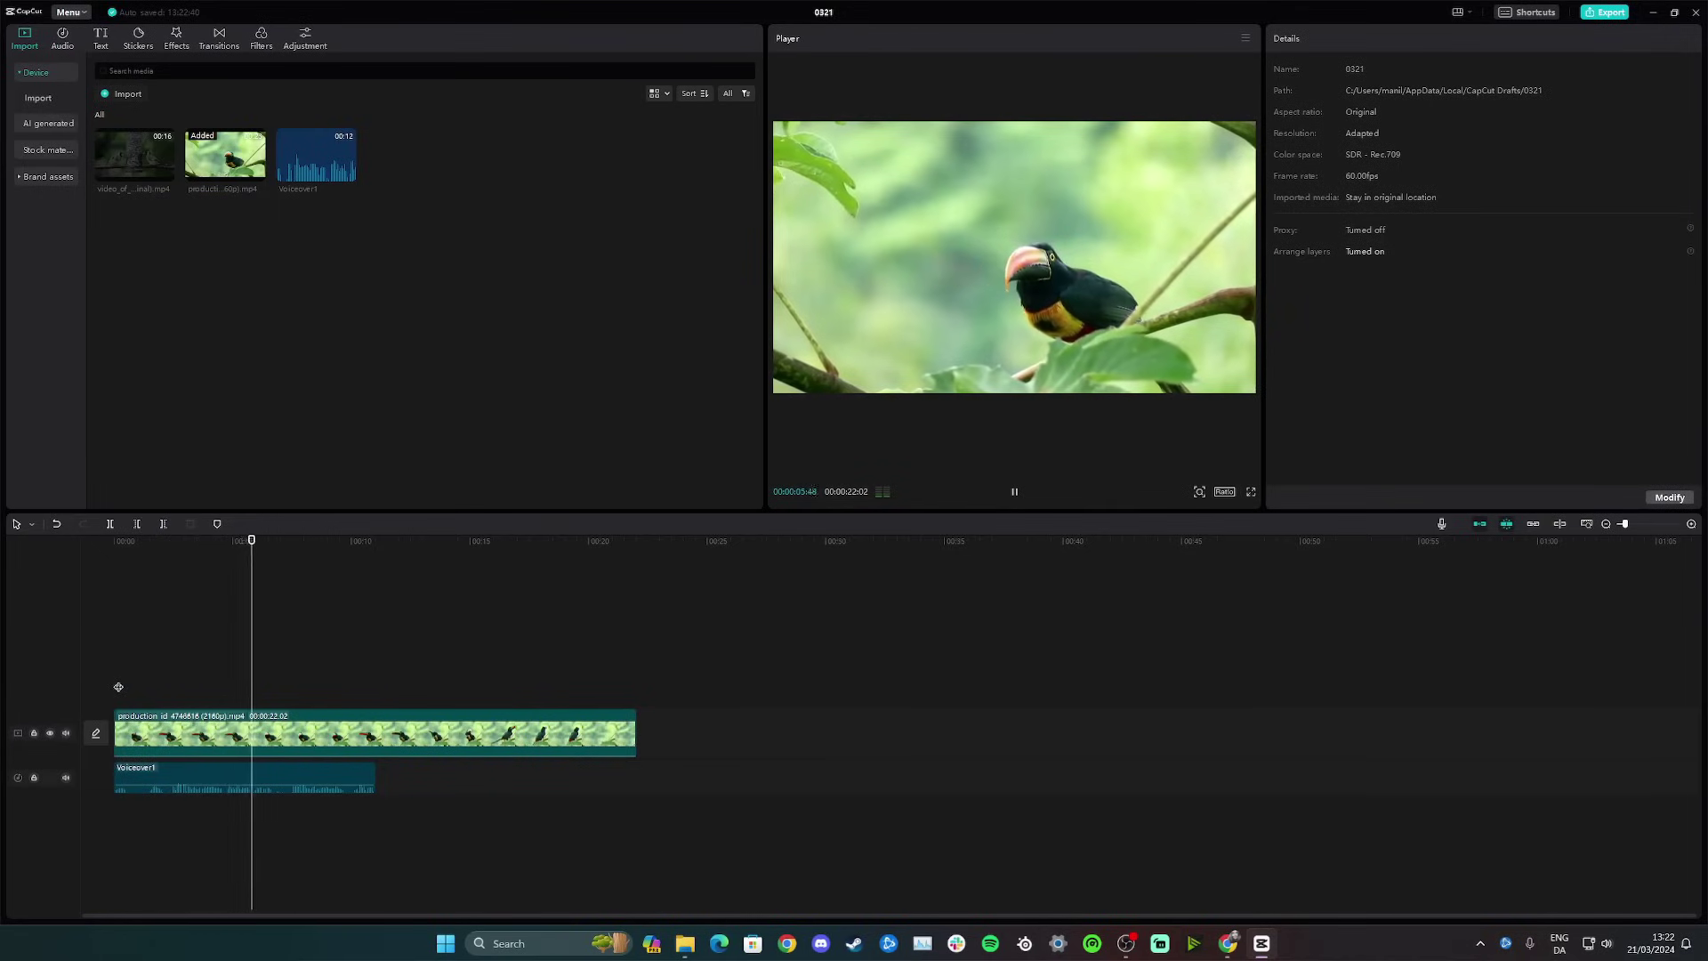
{"action": "key", "text": "space"}
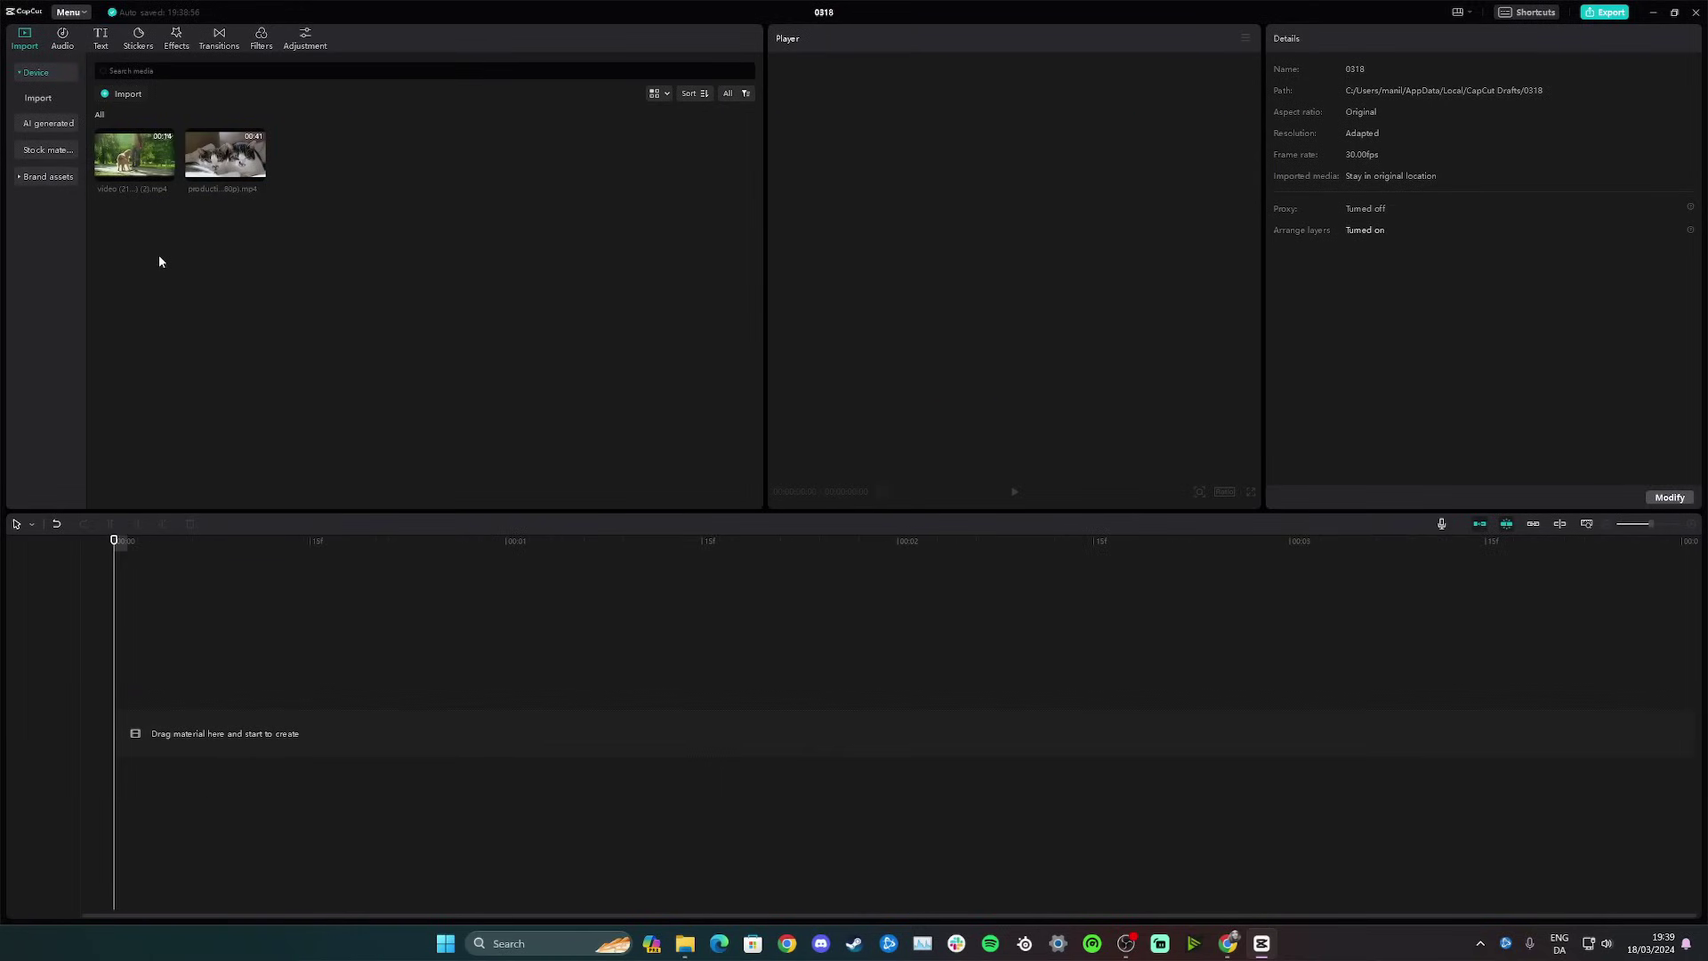
Step: Add the dog video to the timeline and place the cat video on the track above it at the start
{"action": "mouse_move", "coordinate": [142, 157]}
{"action": "mouse_move", "coordinate": [223, 162]}
{"action": "left_click", "coordinate": [166, 174]}
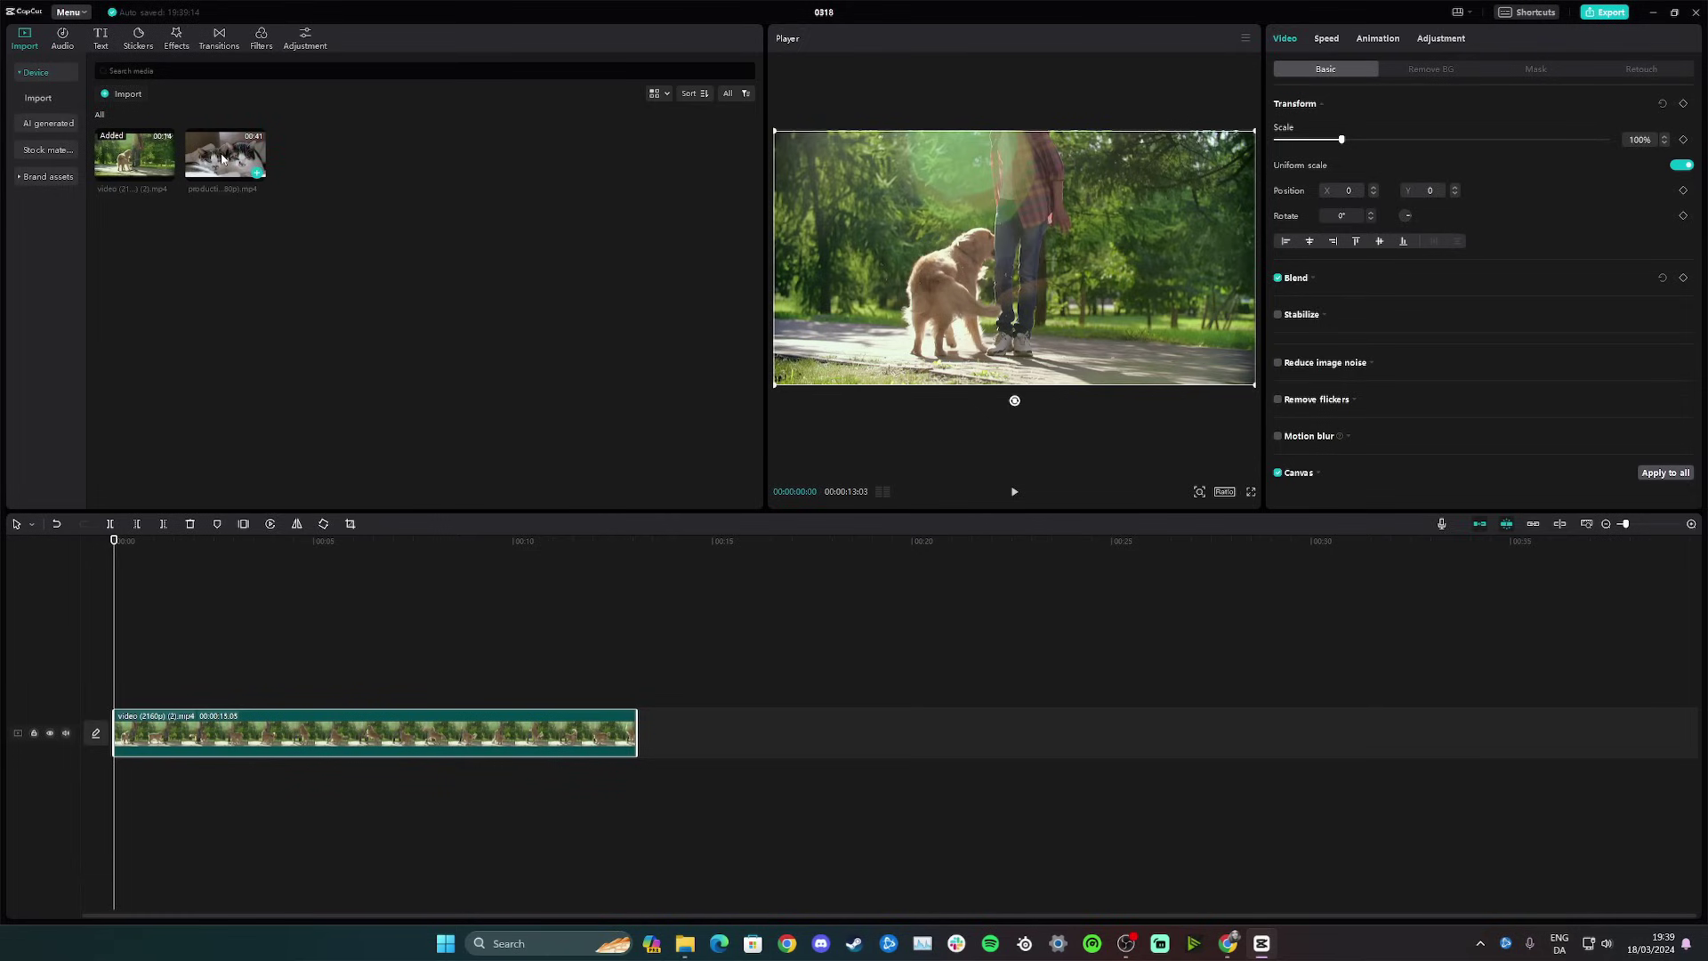
{"action": "left_click_drag", "start_coordinate": [227, 161], "coordinate": [112, 691]}
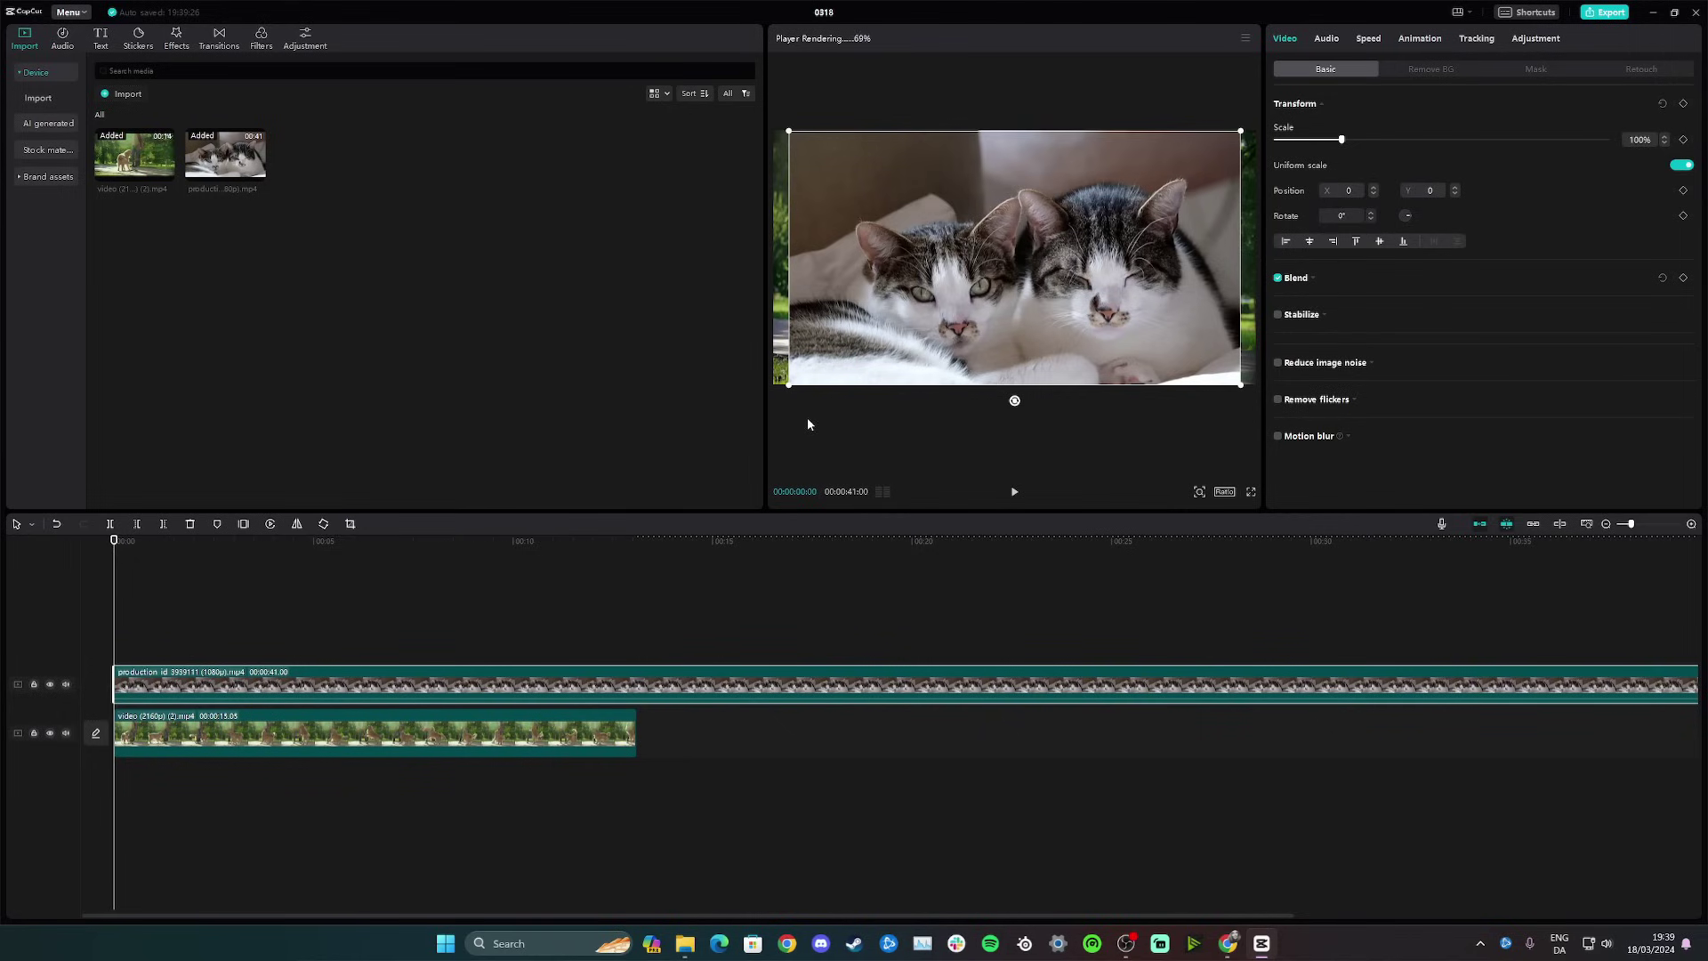
Step: Scale the cat clip to 33%, place it in the frame's upper-left corner at about X -1357, Y 675, and play the overlay
{"action": "left_click_drag", "start_coordinate": [789, 385], "coordinate": [909, 321]}
{"action": "left_click_drag", "start_coordinate": [1025, 246], "coordinate": [894, 177]}
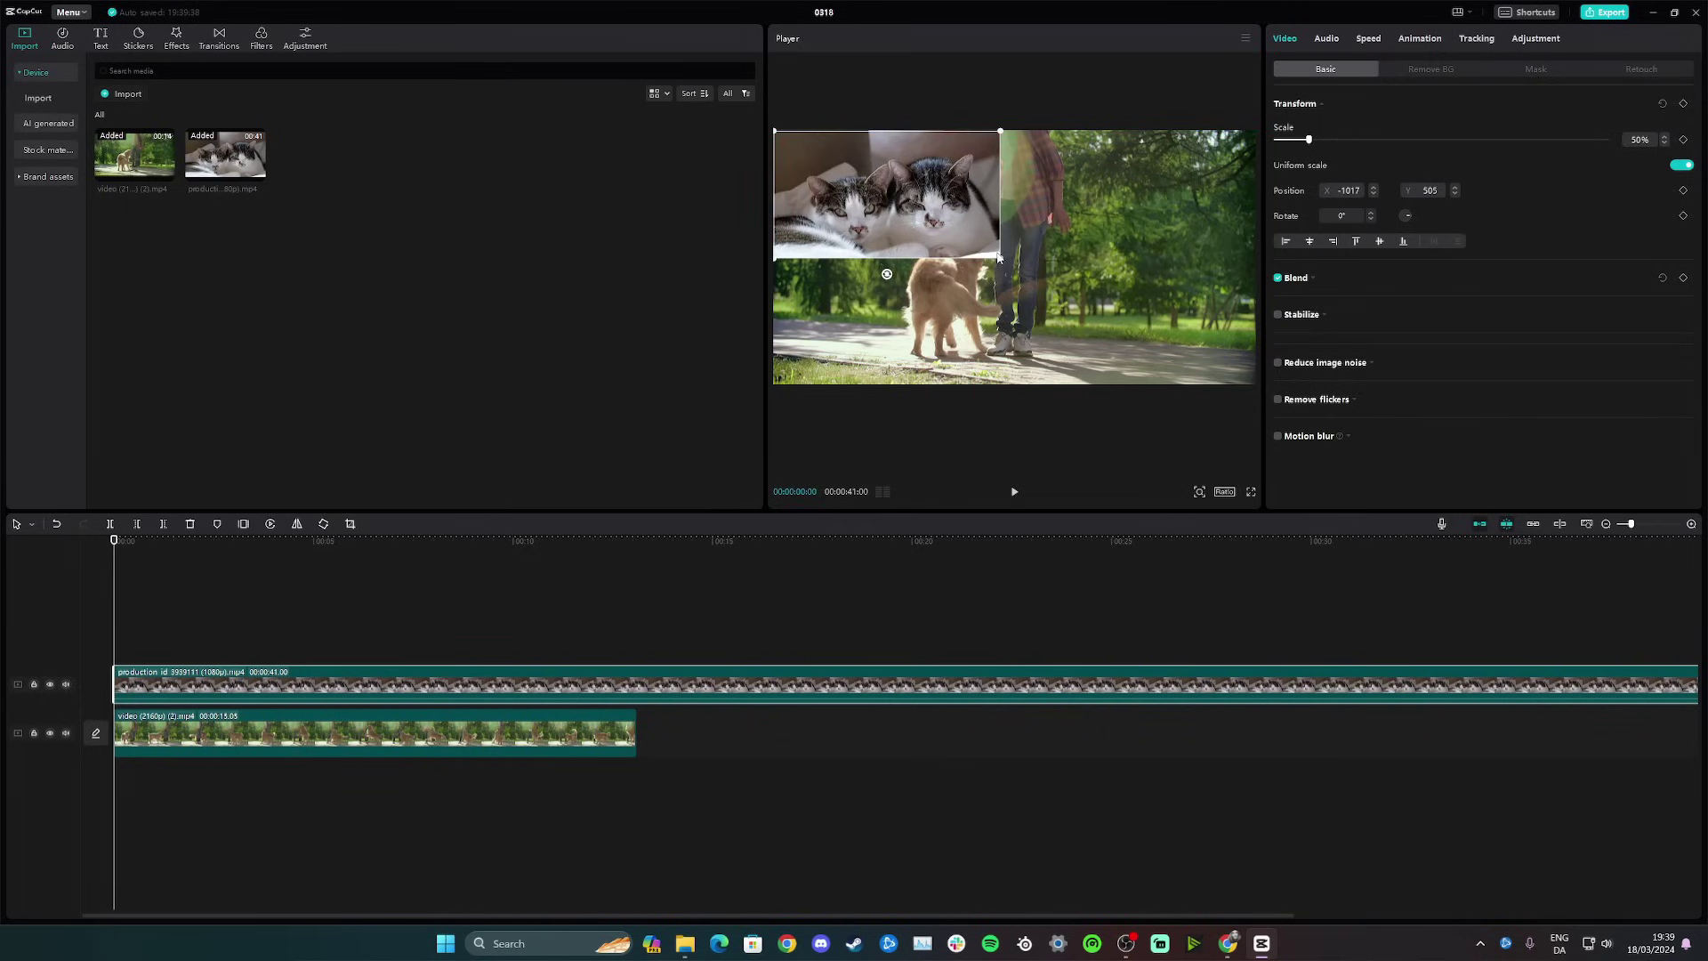
{"action": "left_click_drag", "start_coordinate": [998, 258], "coordinate": [868, 184]}
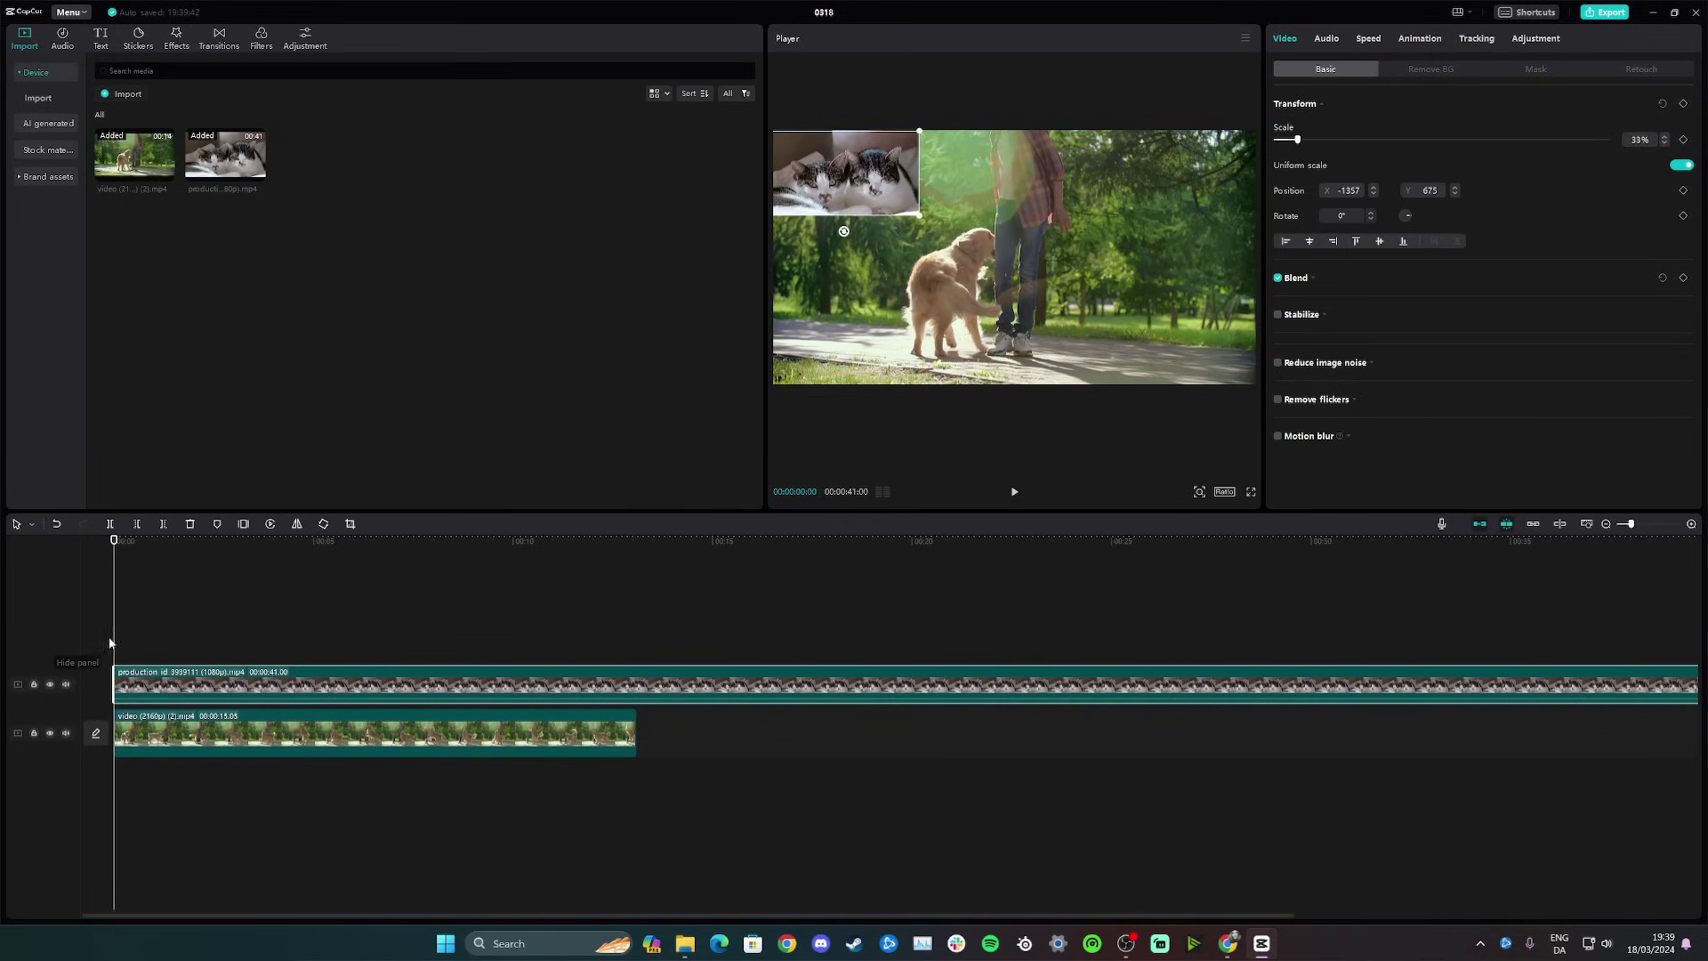
{"action": "key", "text": "space"}
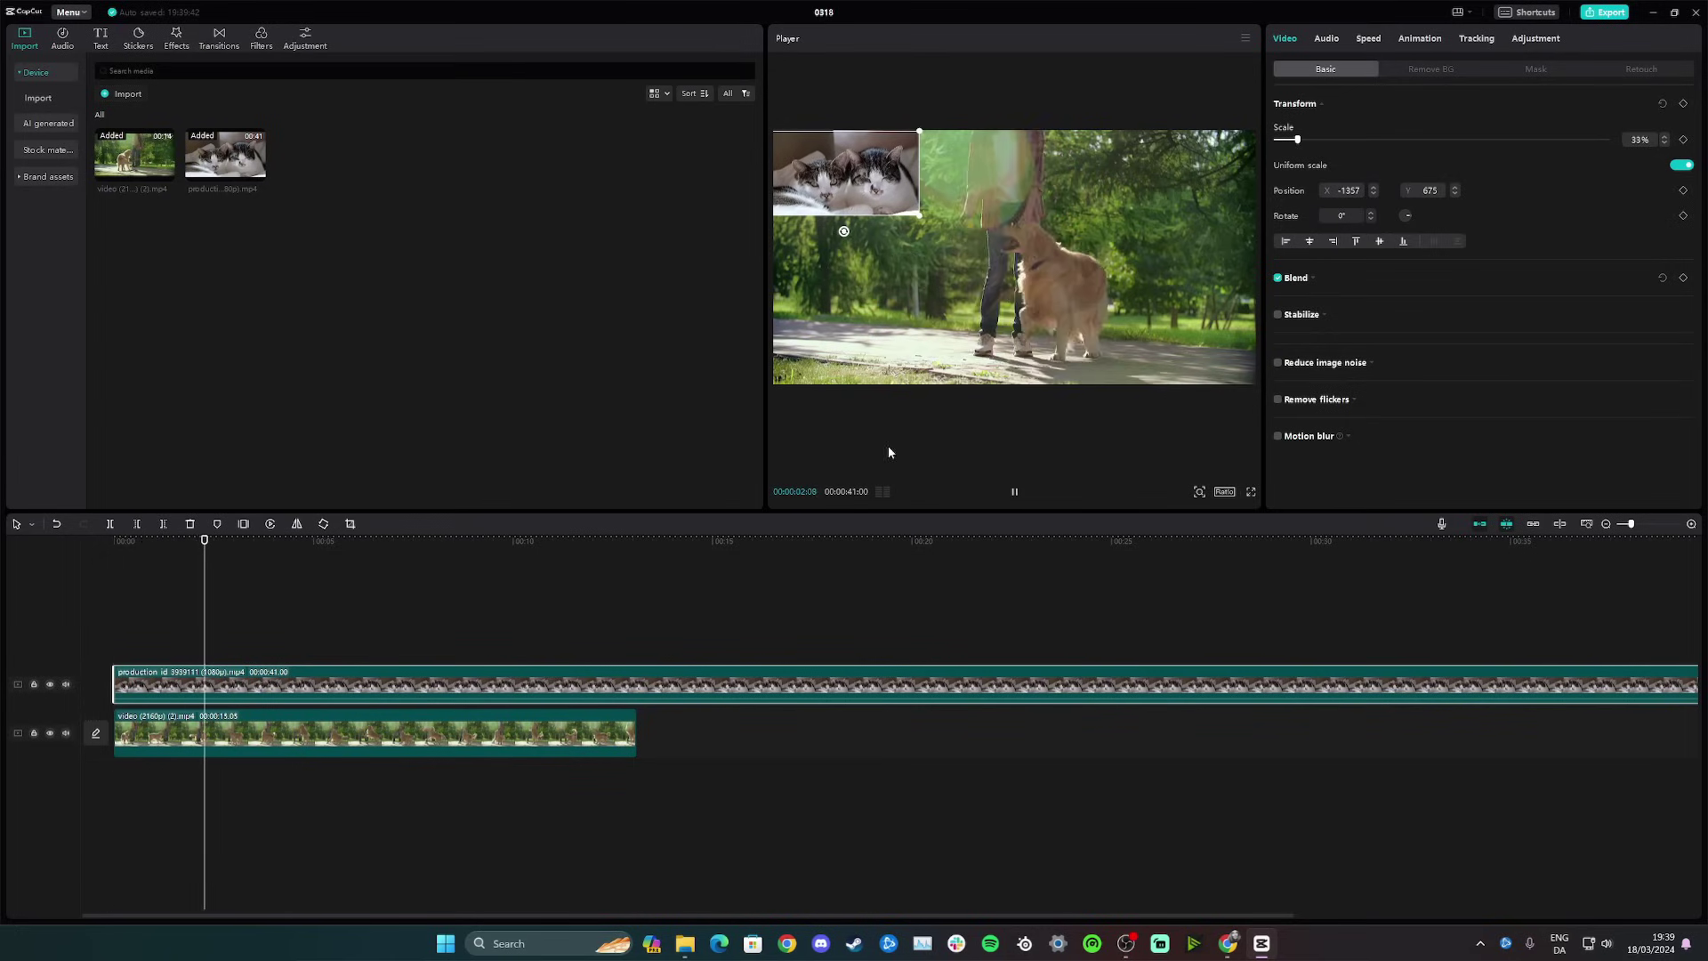
{"action": "left_click", "coordinate": [799, 455]}
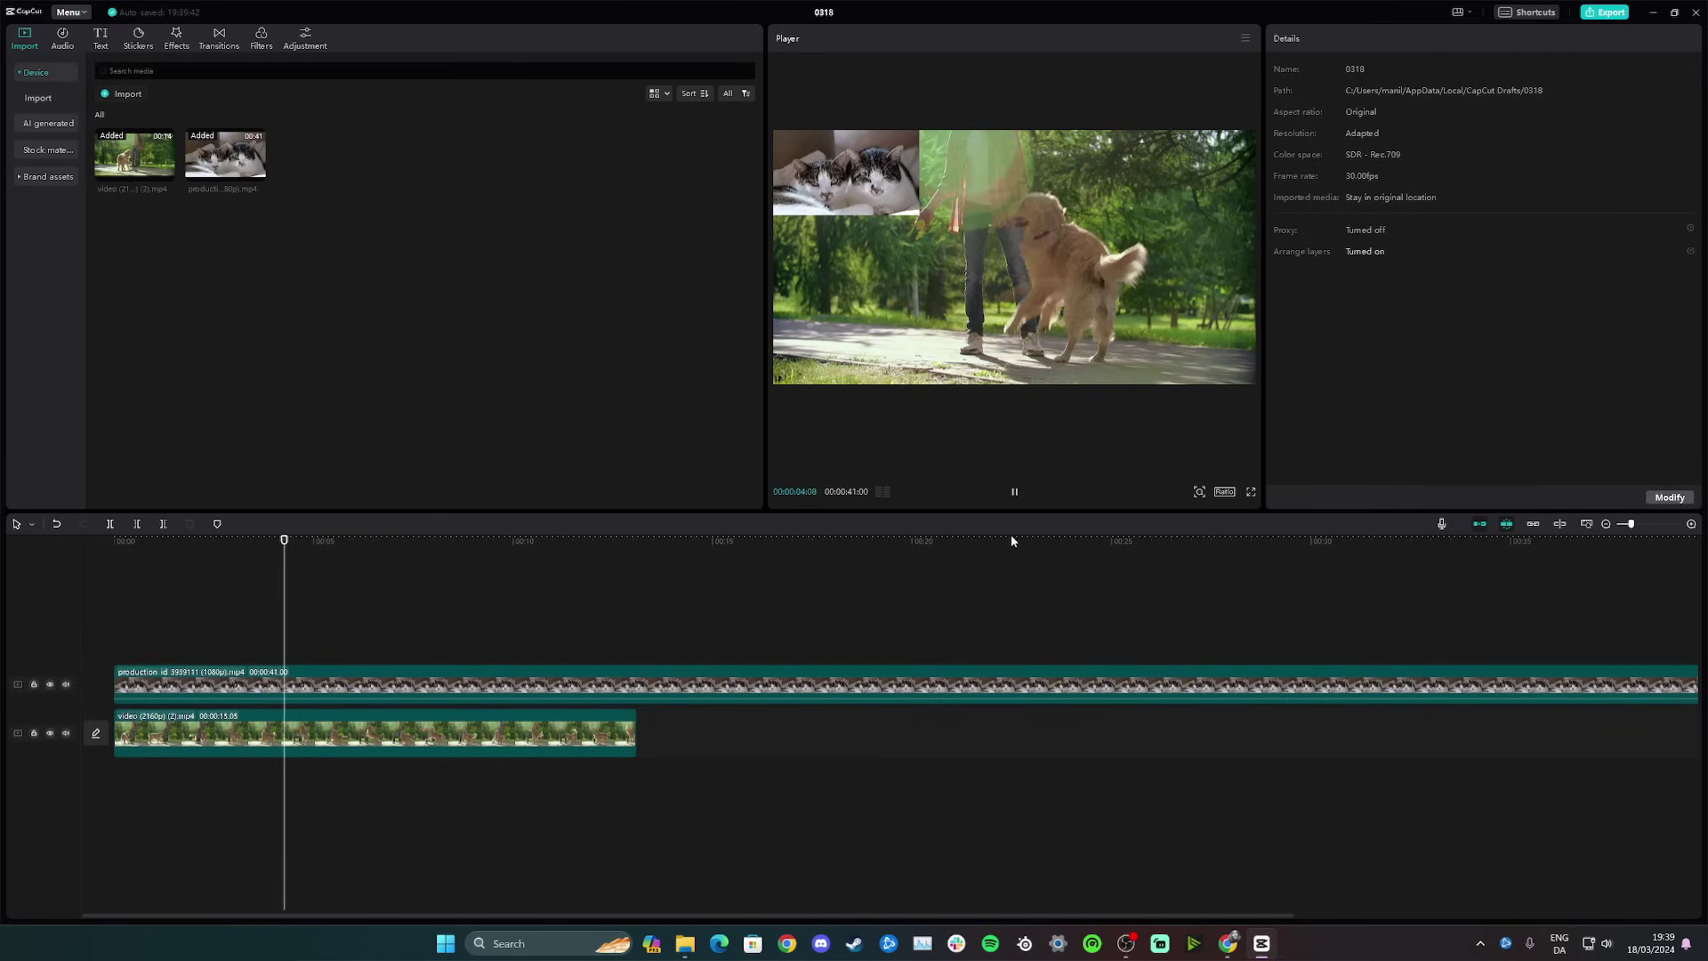
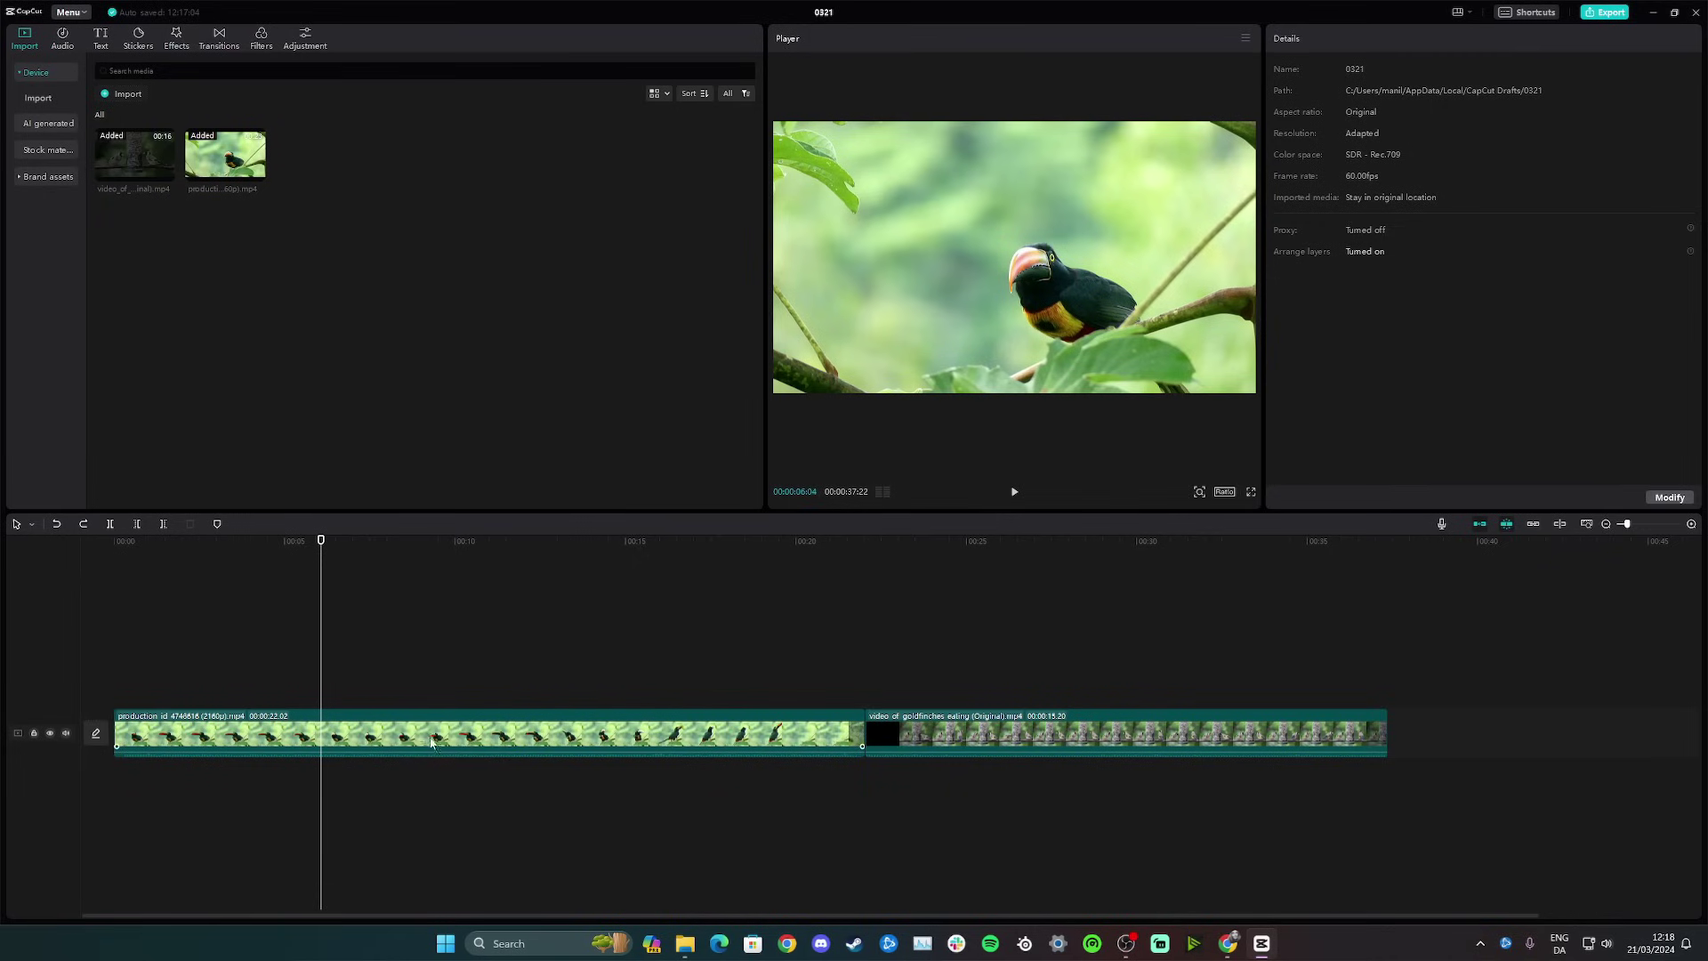
Step: Reverse the bird clip at the start of the timeline
{"action": "left_click", "coordinate": [385, 731]}
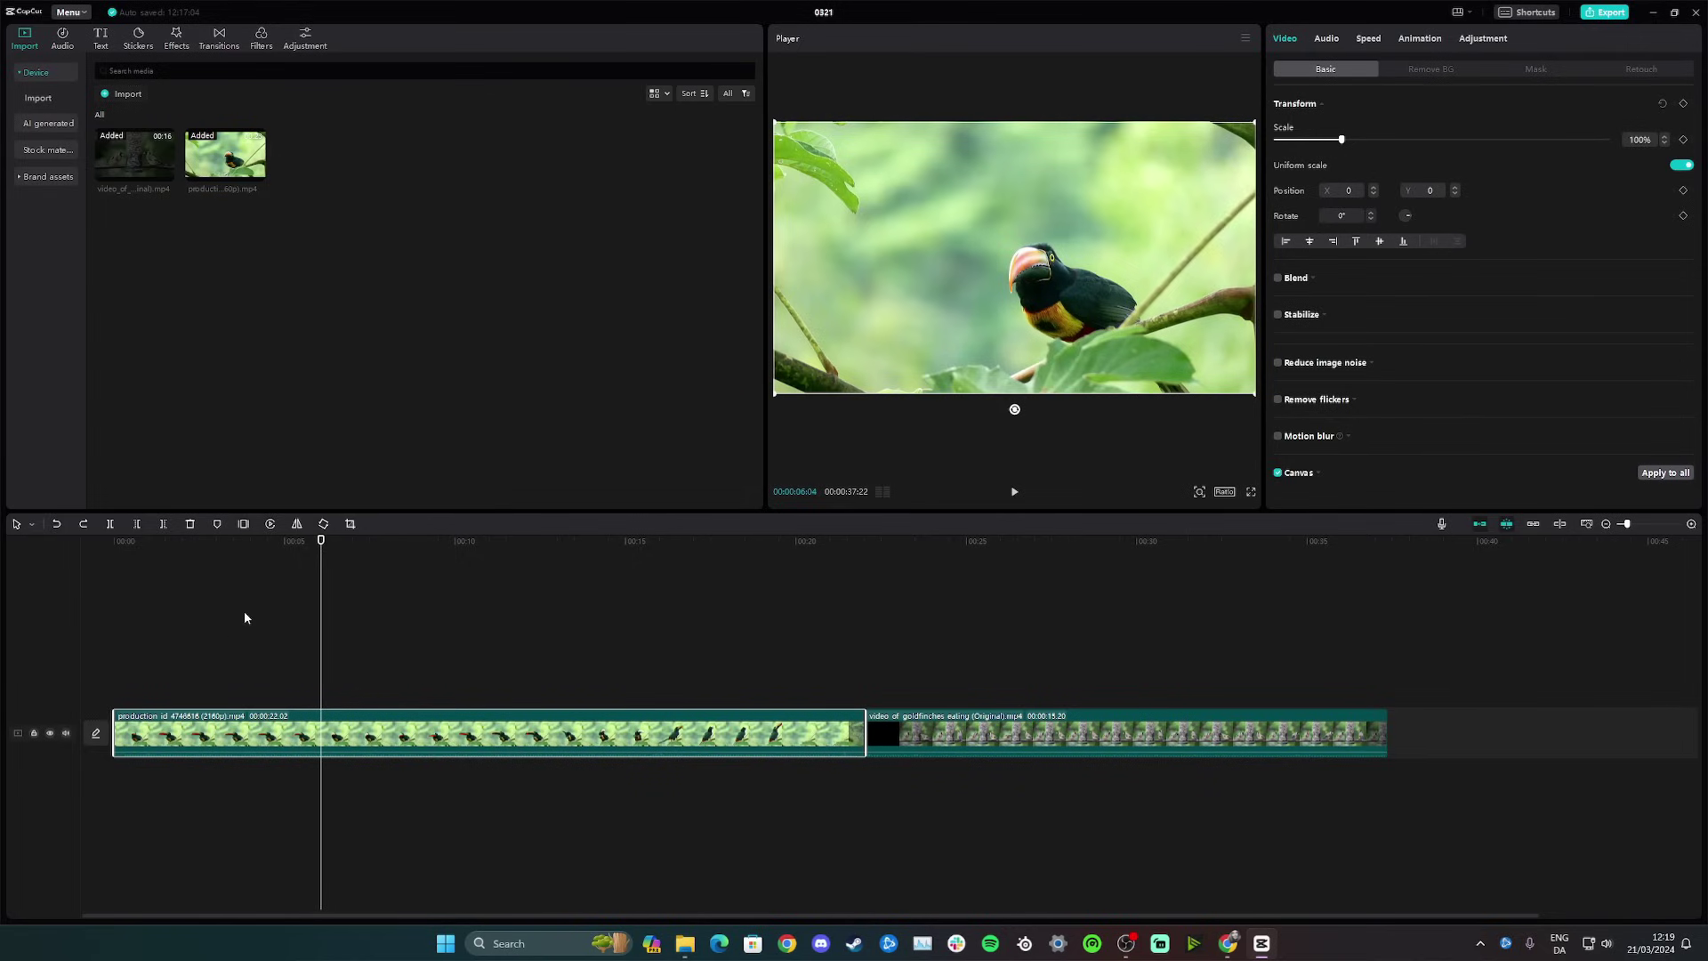
{"action": "left_click", "coordinate": [269, 525]}
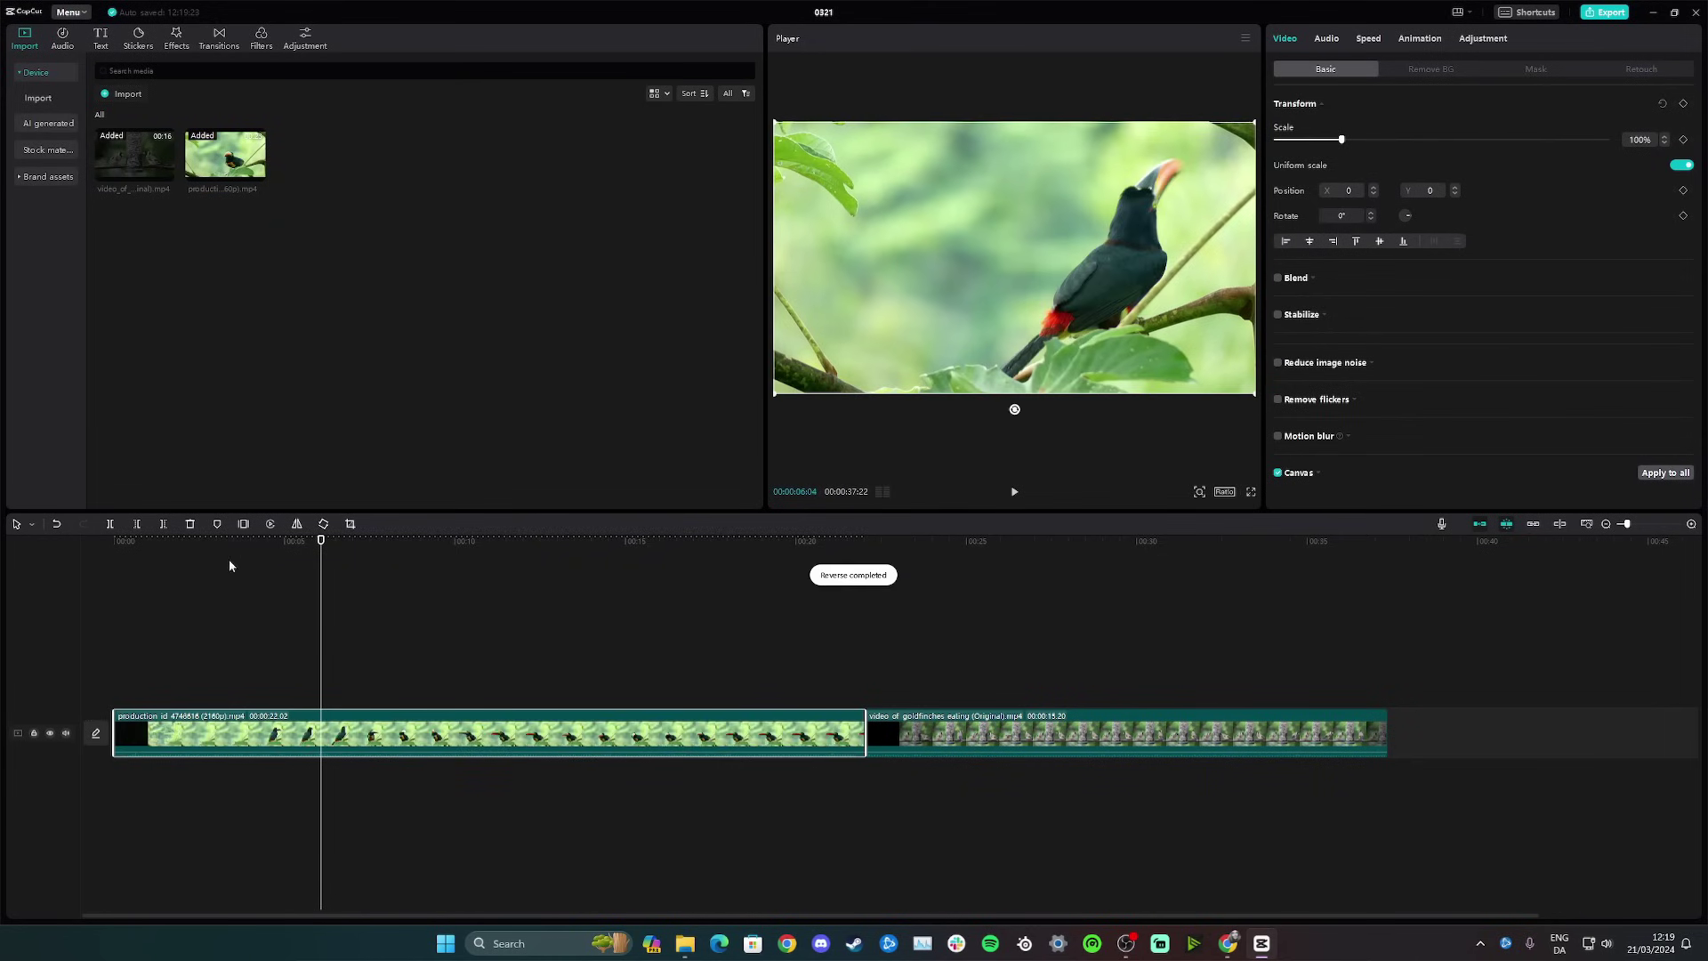
Step: Play the reversed bird clip from near its start and scrub further along it to check the reversal
{"action": "left_click_drag", "start_coordinate": [323, 610], "coordinate": [138, 609]}
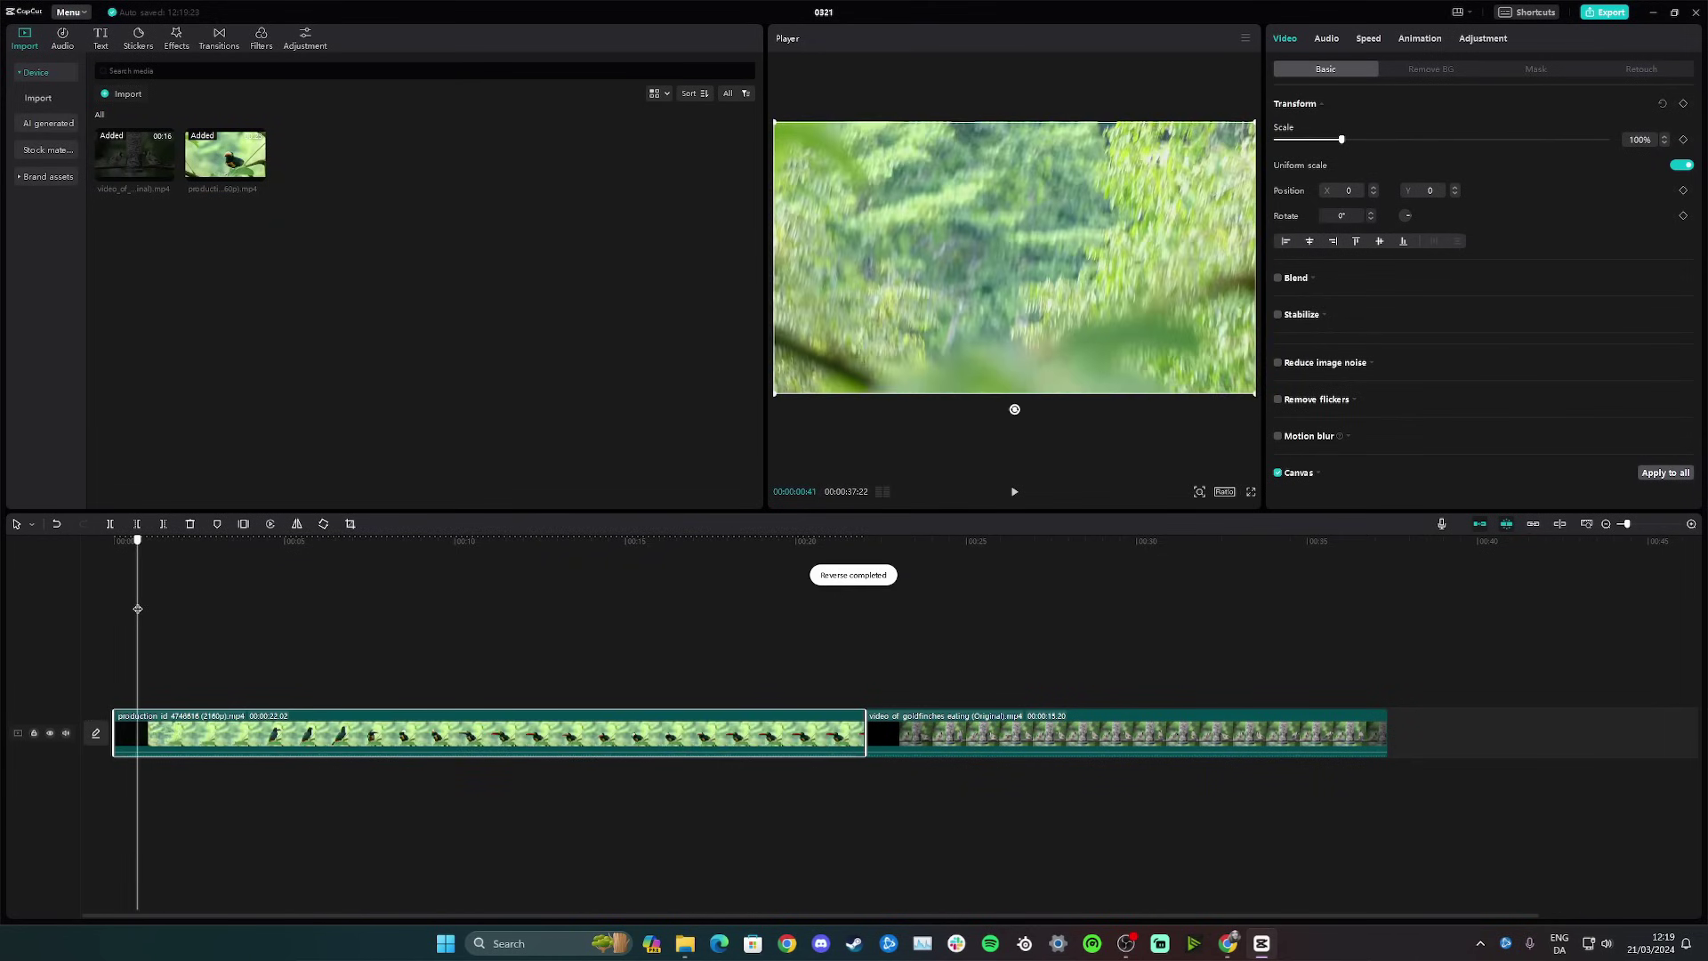
{"action": "key", "text": "space"}
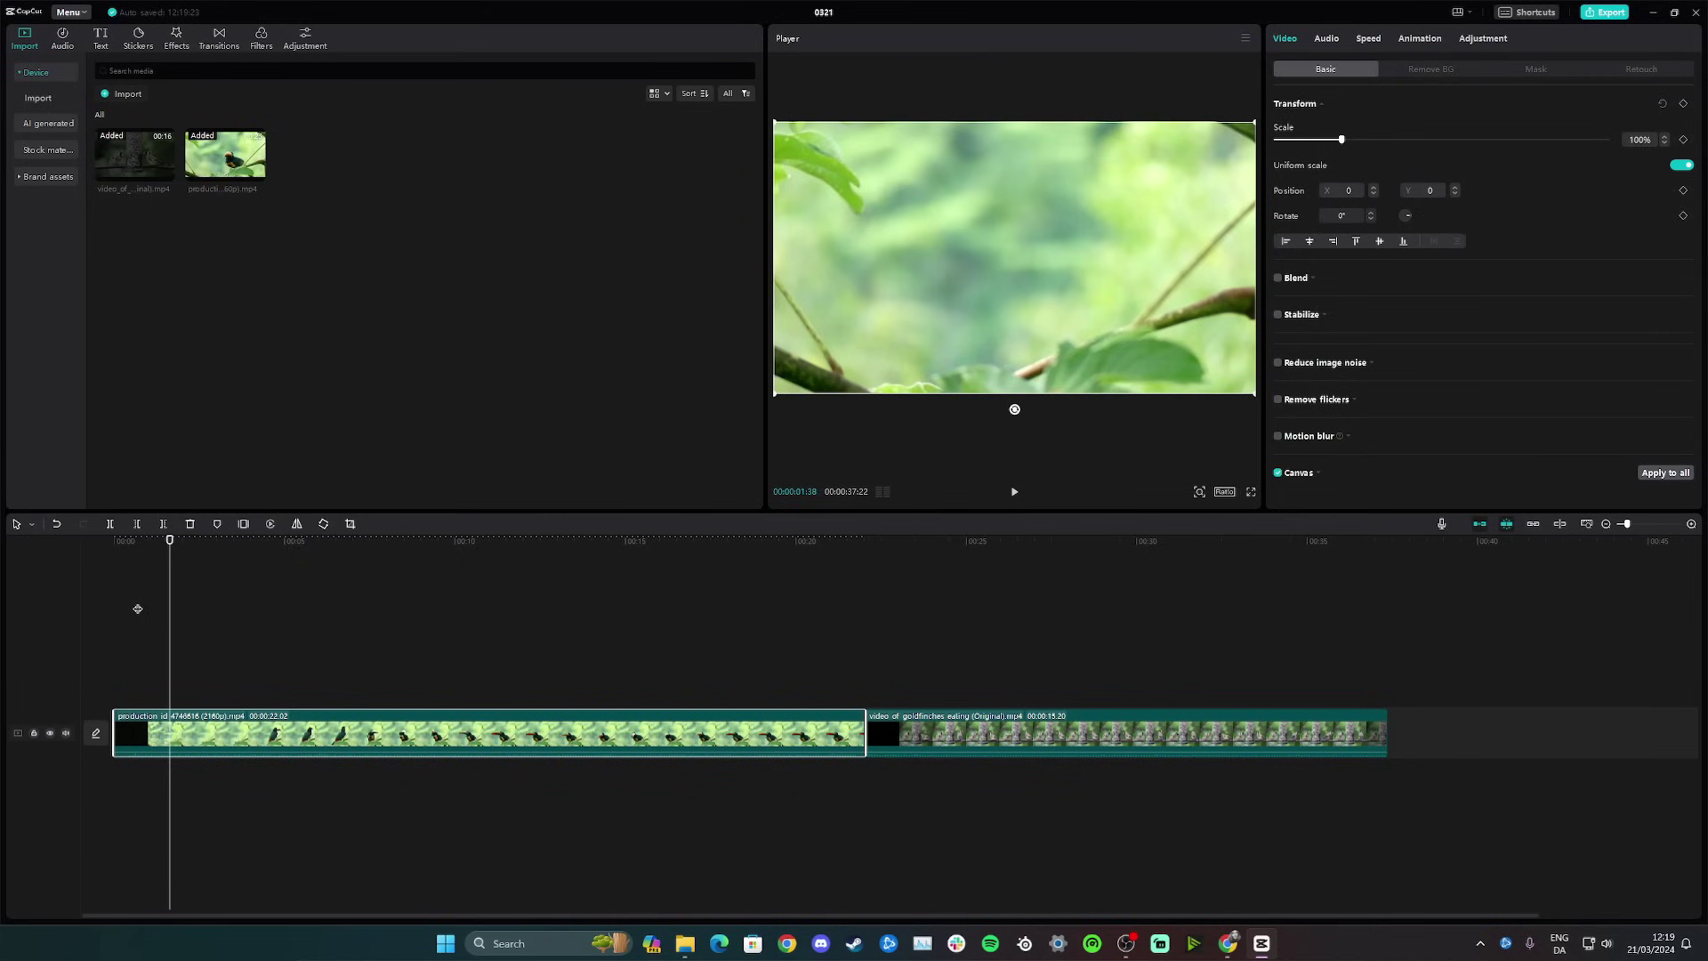
{"action": "key", "text": "space"}
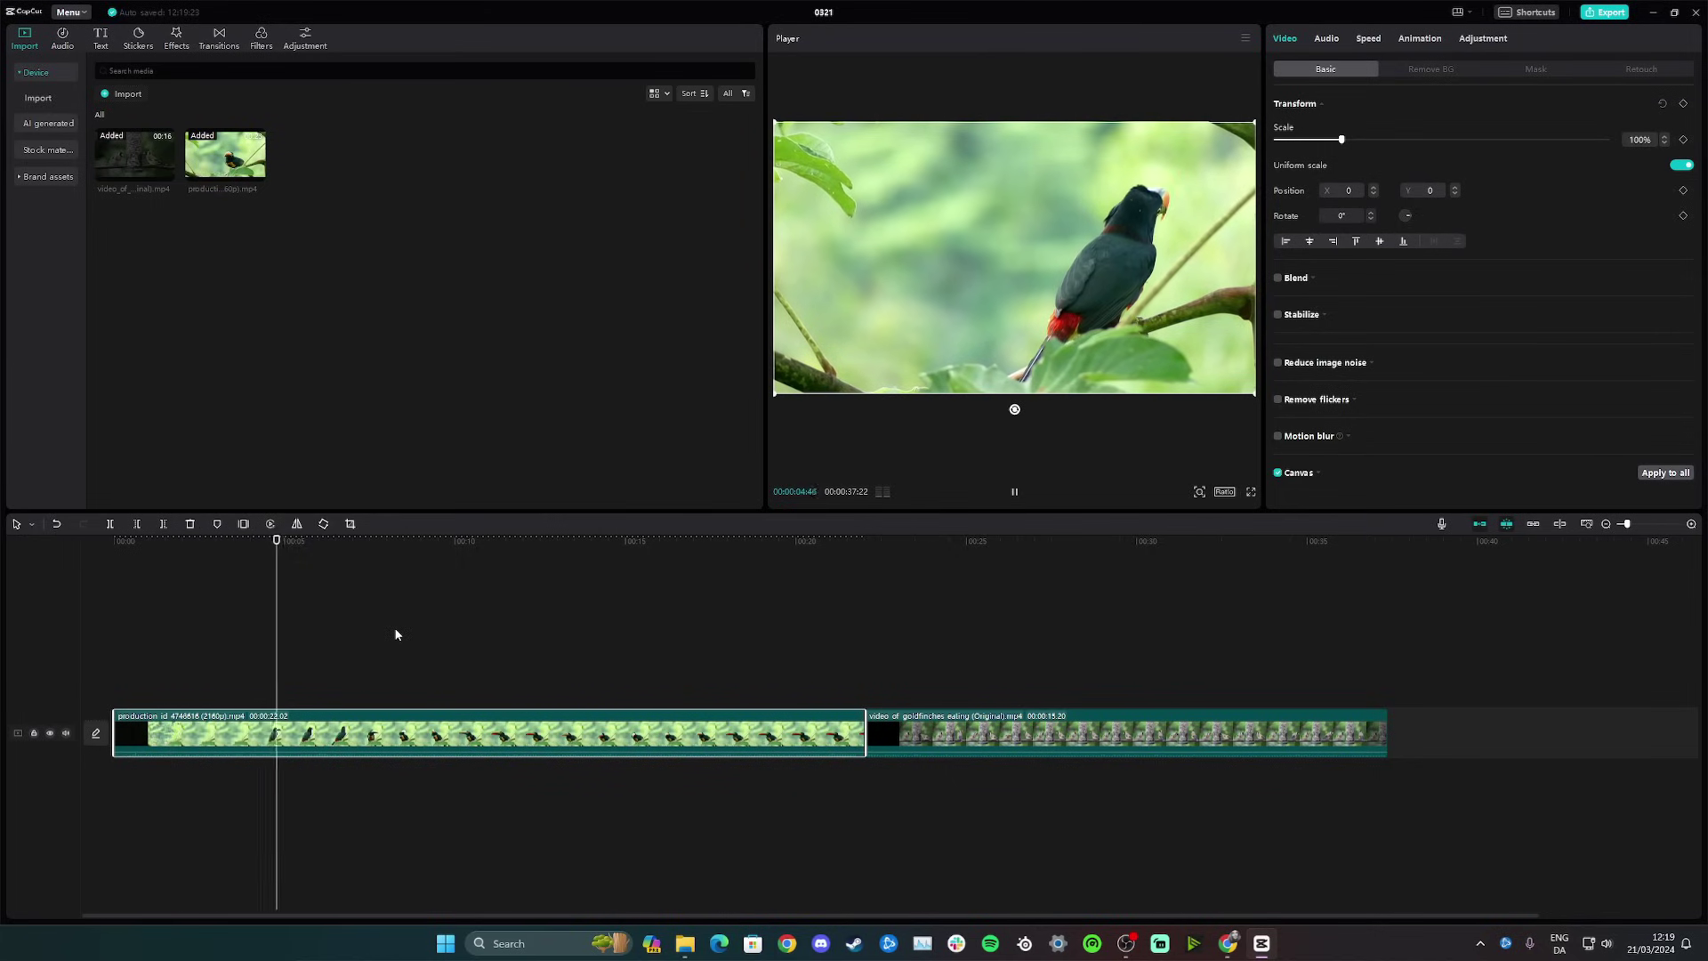
{"action": "key", "text": "space"}
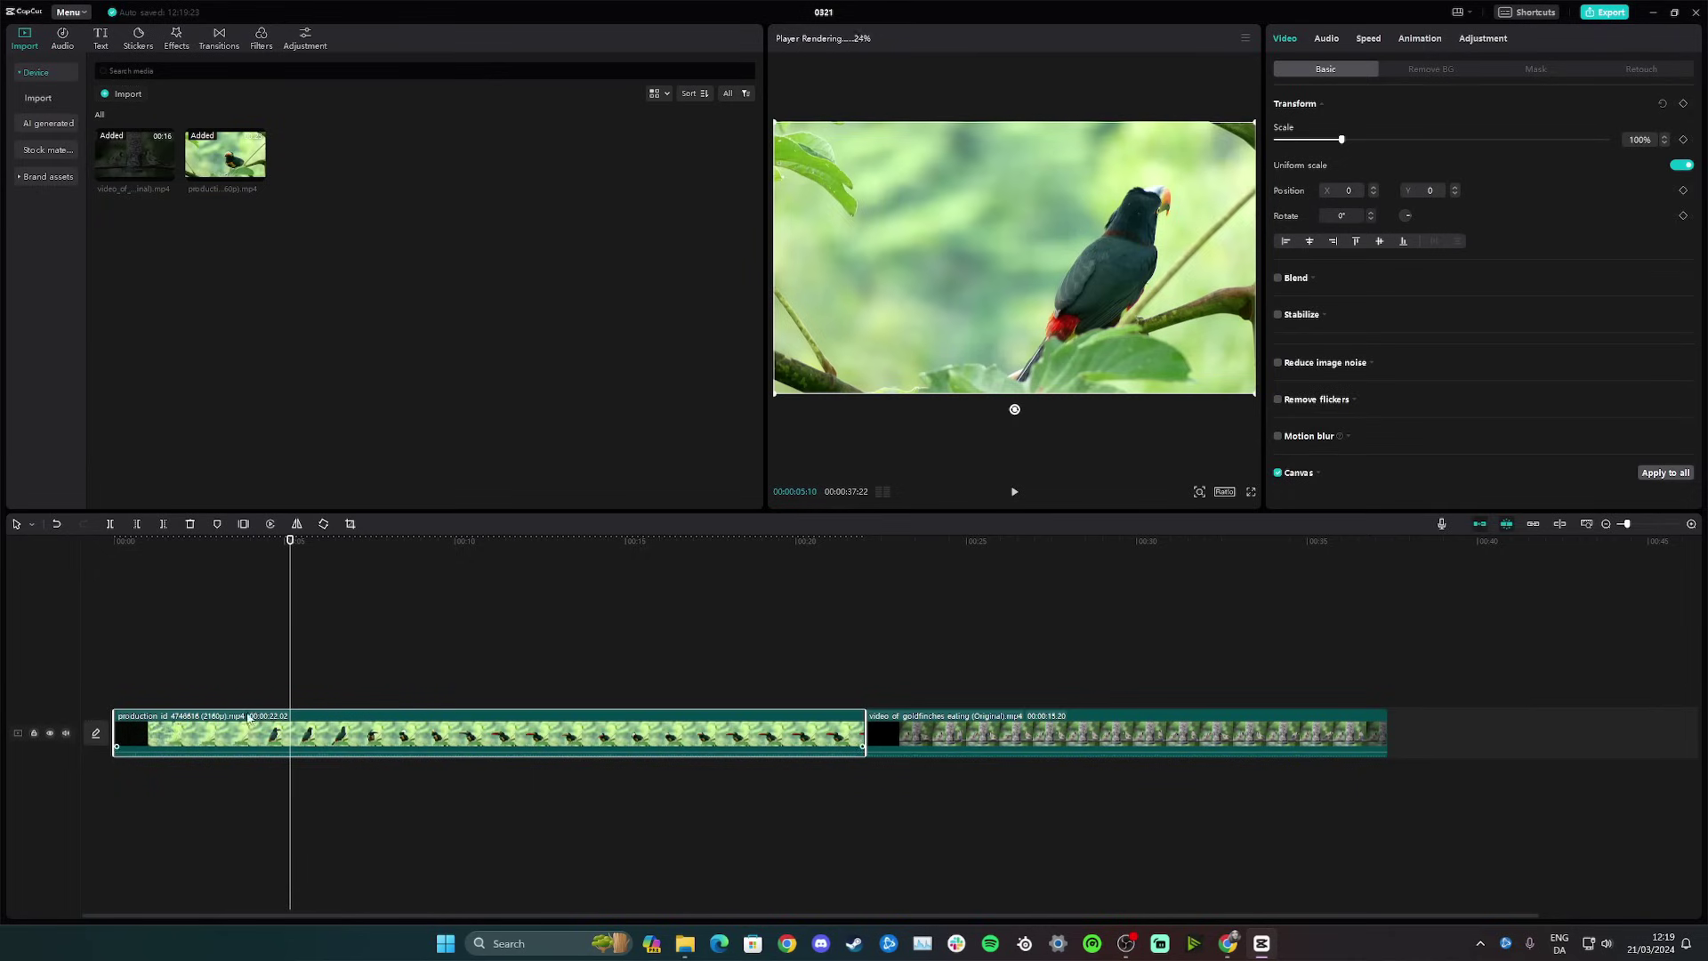
{"action": "left_click_drag", "start_coordinate": [289, 667], "coordinate": [606, 662]}
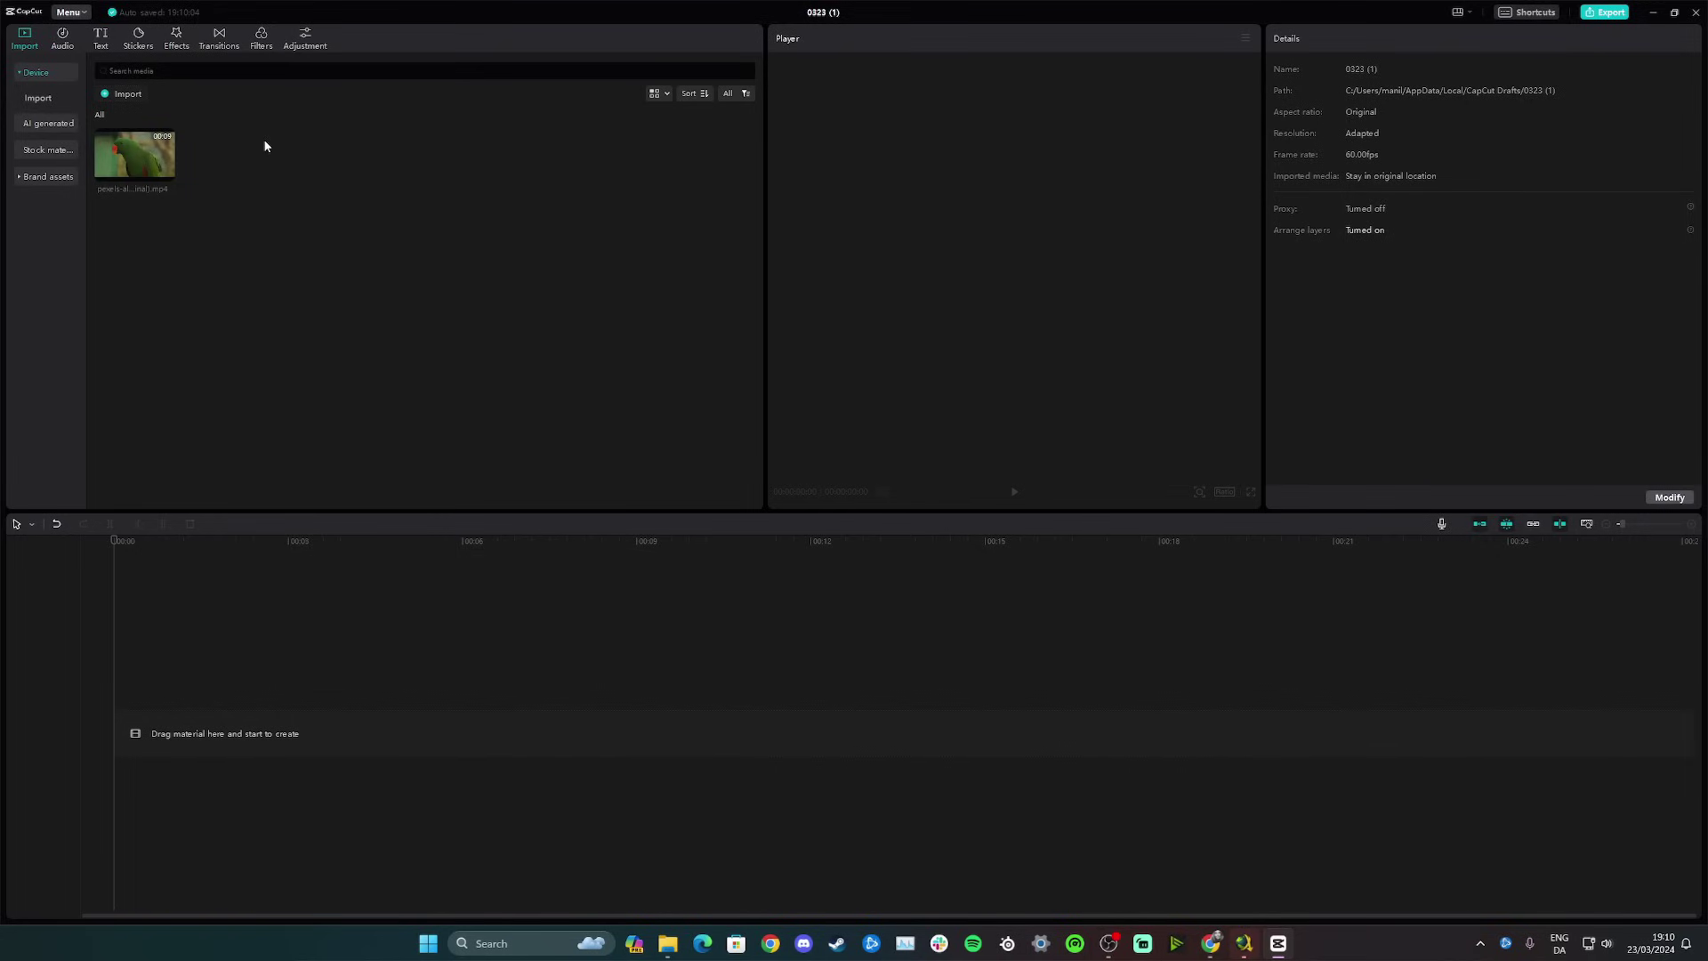
Step: Add the parrot video to the timeline and rotate the clip 90° at about the 3-second mark
{"action": "left_click", "coordinate": [162, 183]}
{"action": "left_click", "coordinate": [166, 173]}
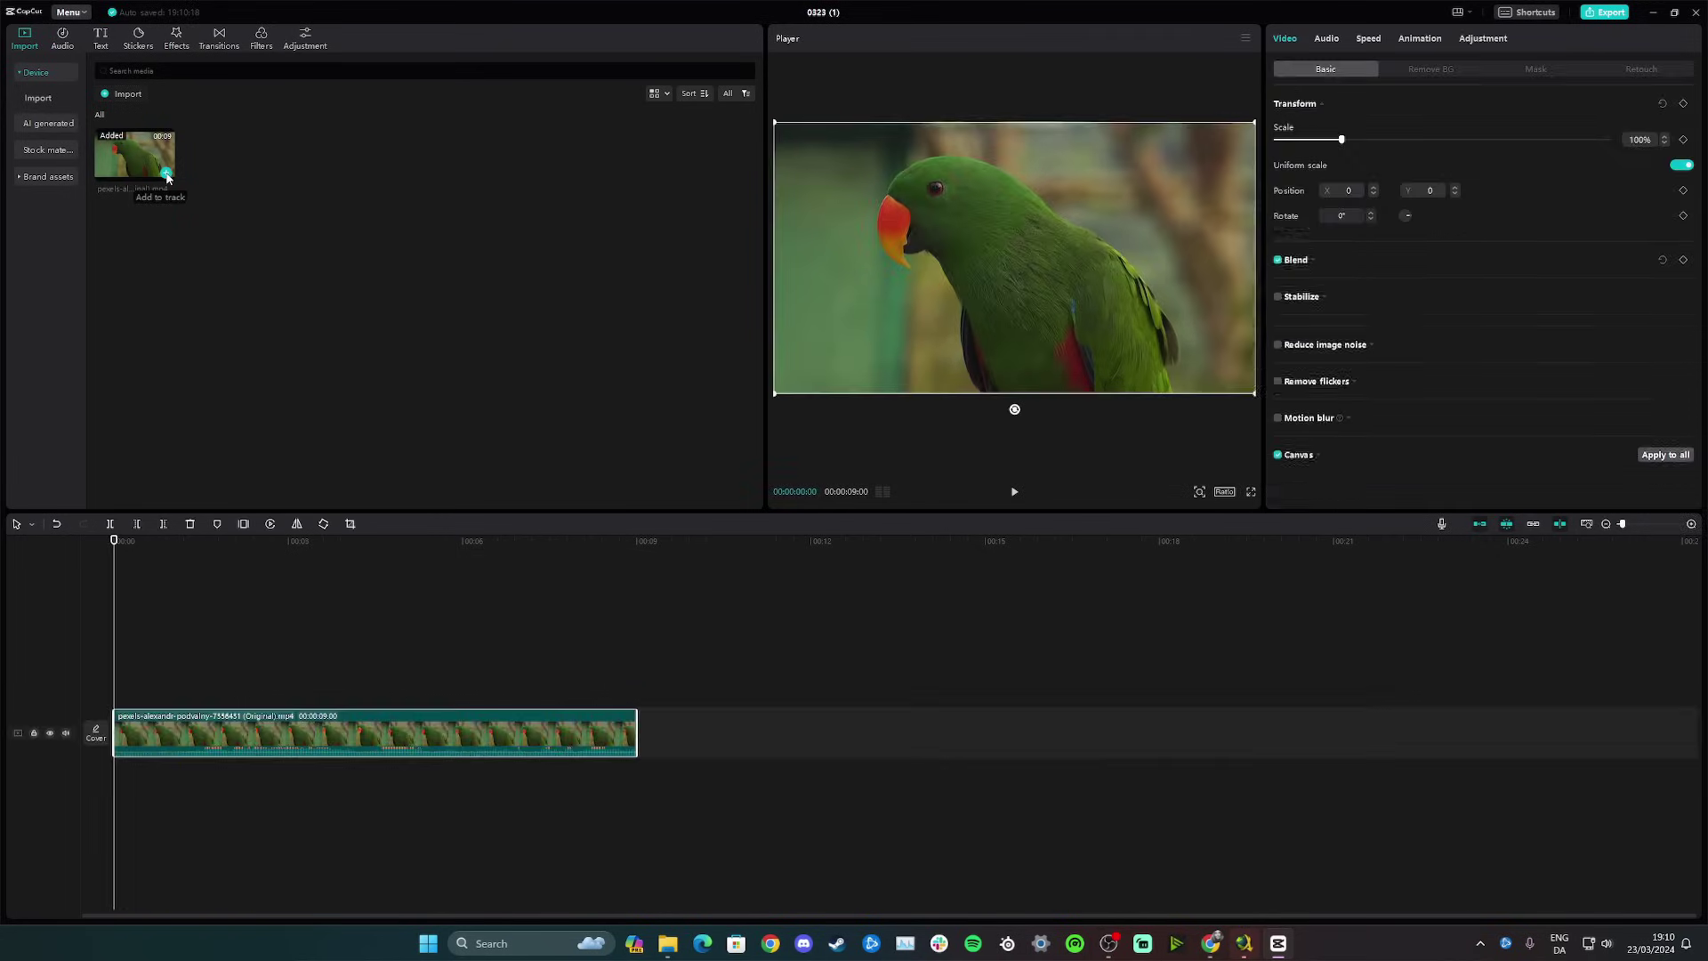
{"action": "left_click", "coordinate": [274, 612]}
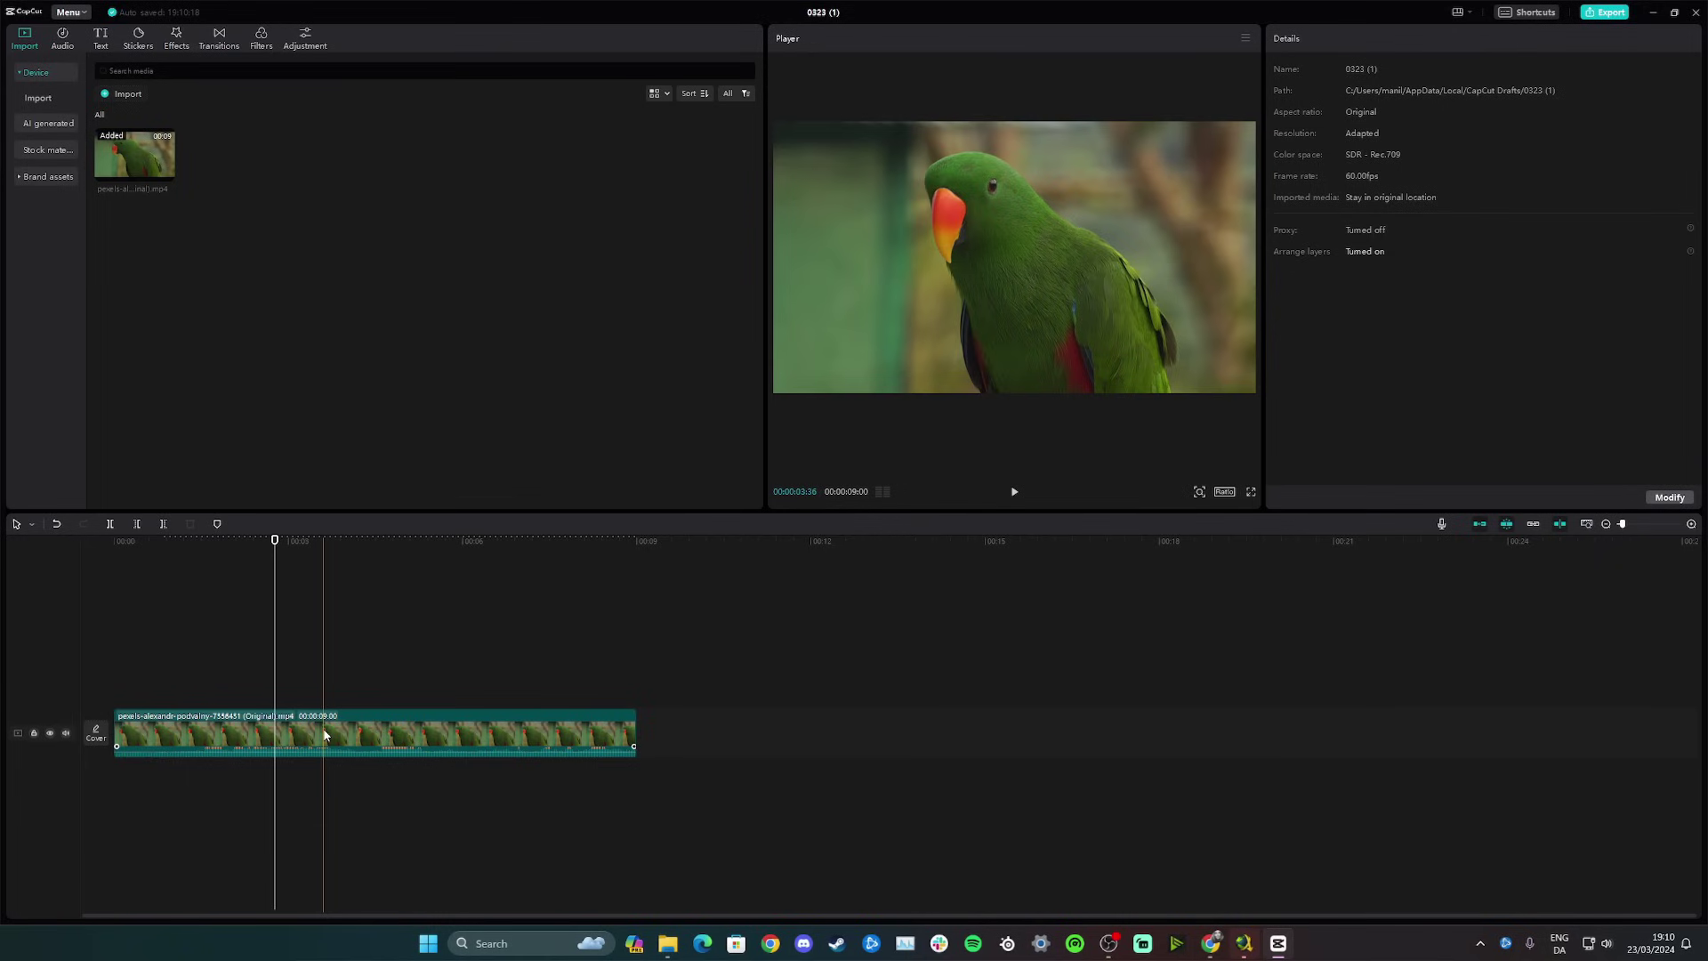
{"action": "left_click", "coordinate": [325, 735]}
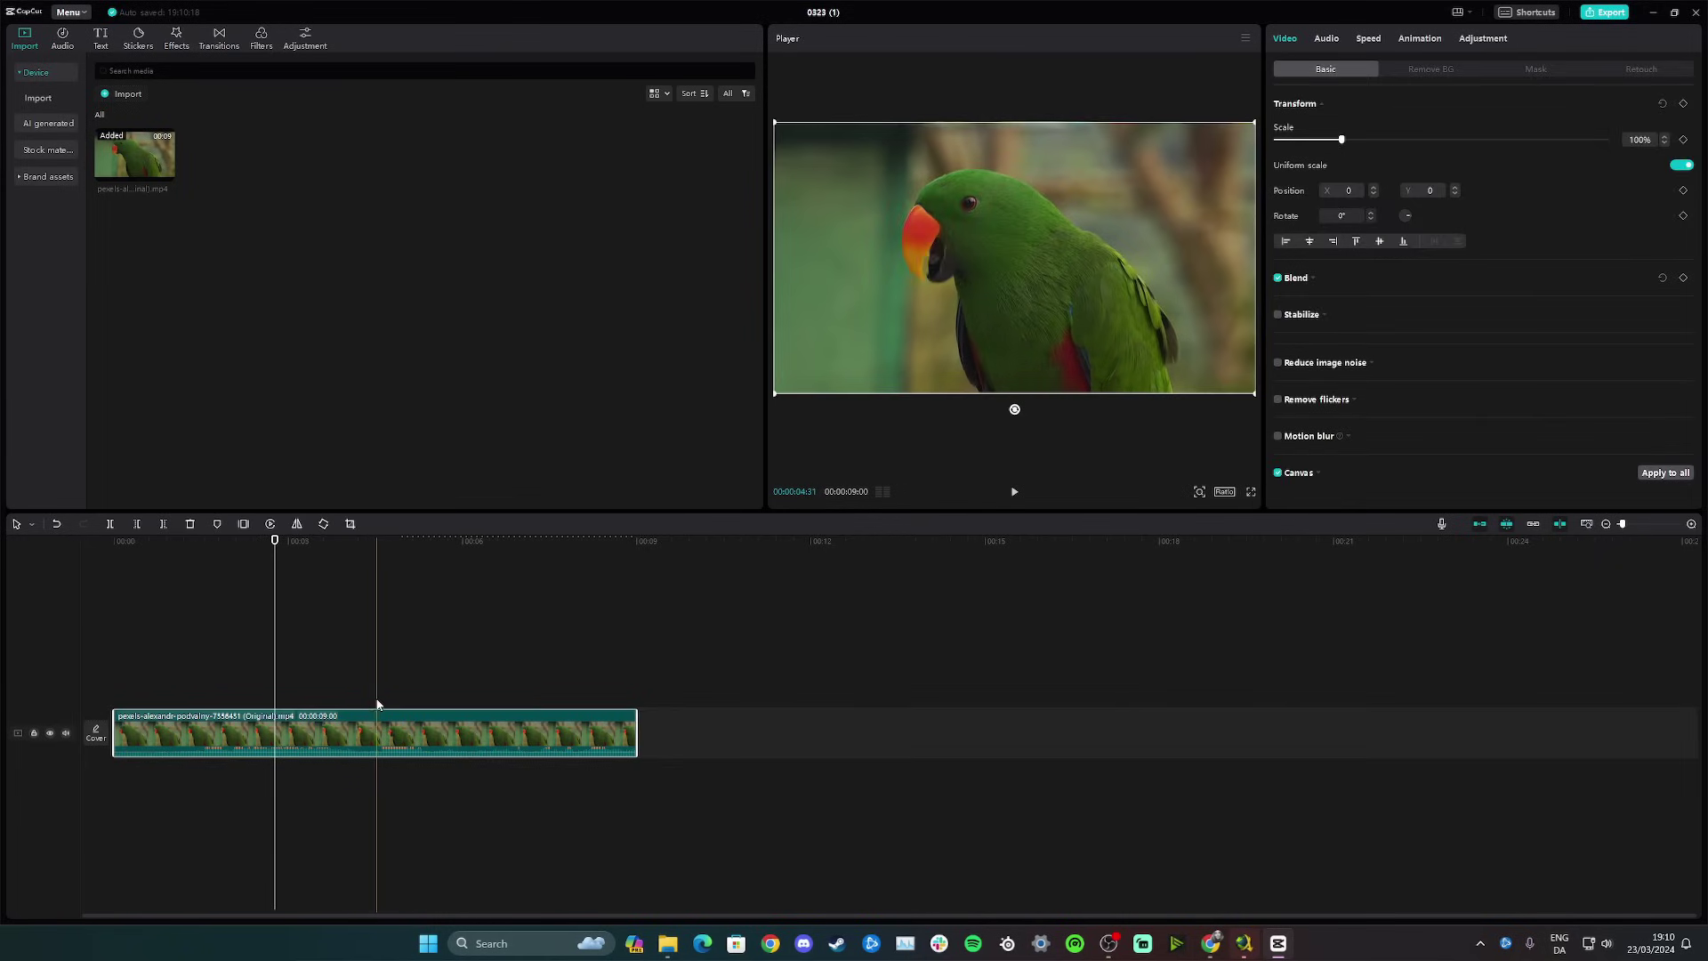
{"action": "left_click", "coordinate": [324, 524]}
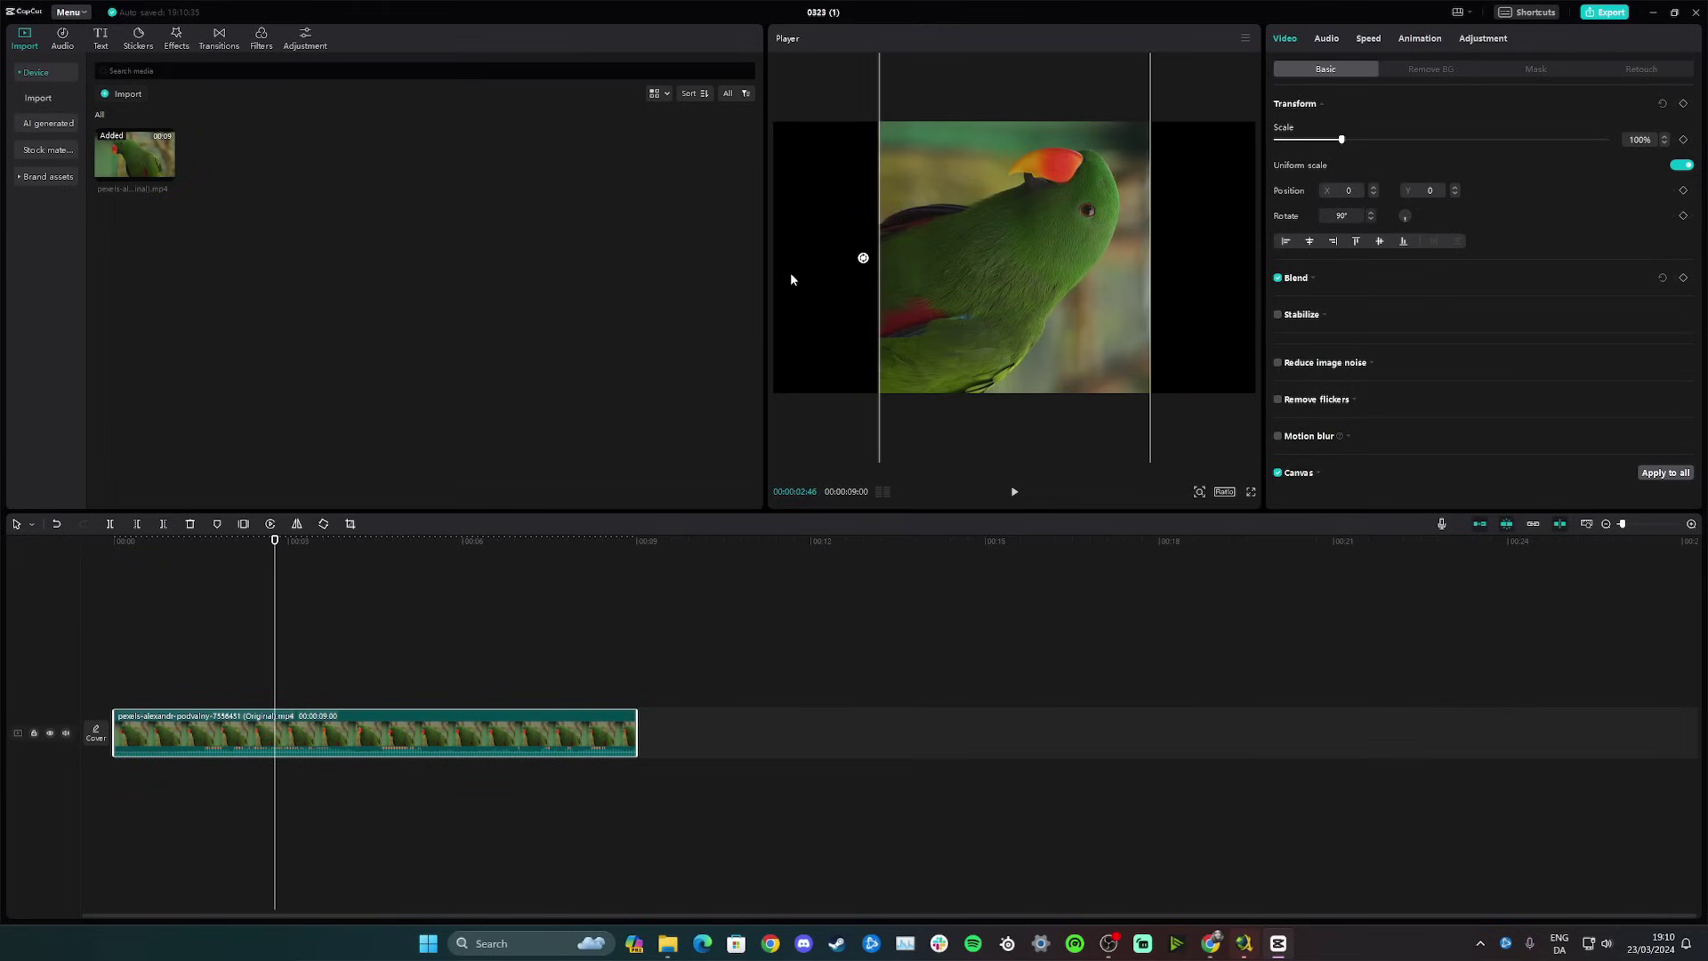
Step: Reposition the rotated parrot clip in the frame and enlarge it beyond 123% to fill more of the picture
{"action": "left_click_drag", "start_coordinate": [1118, 238], "coordinate": [1085, 356]}
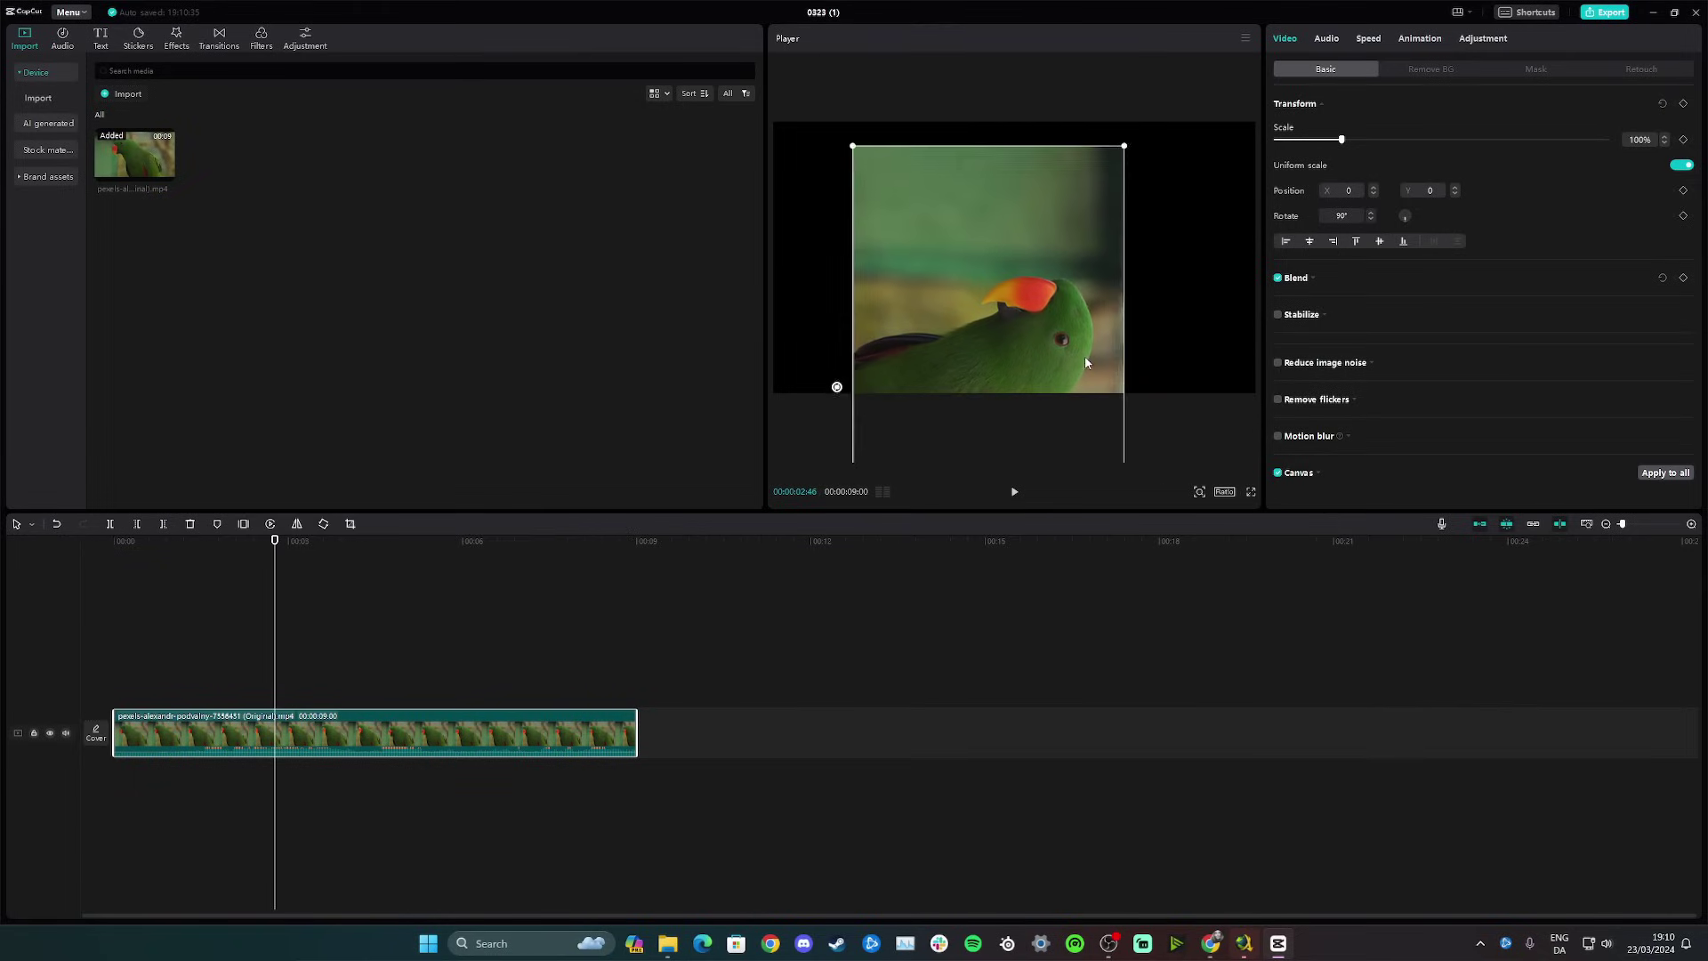
{"action": "left_click_drag", "start_coordinate": [1158, 79], "coordinate": [1106, 161]}
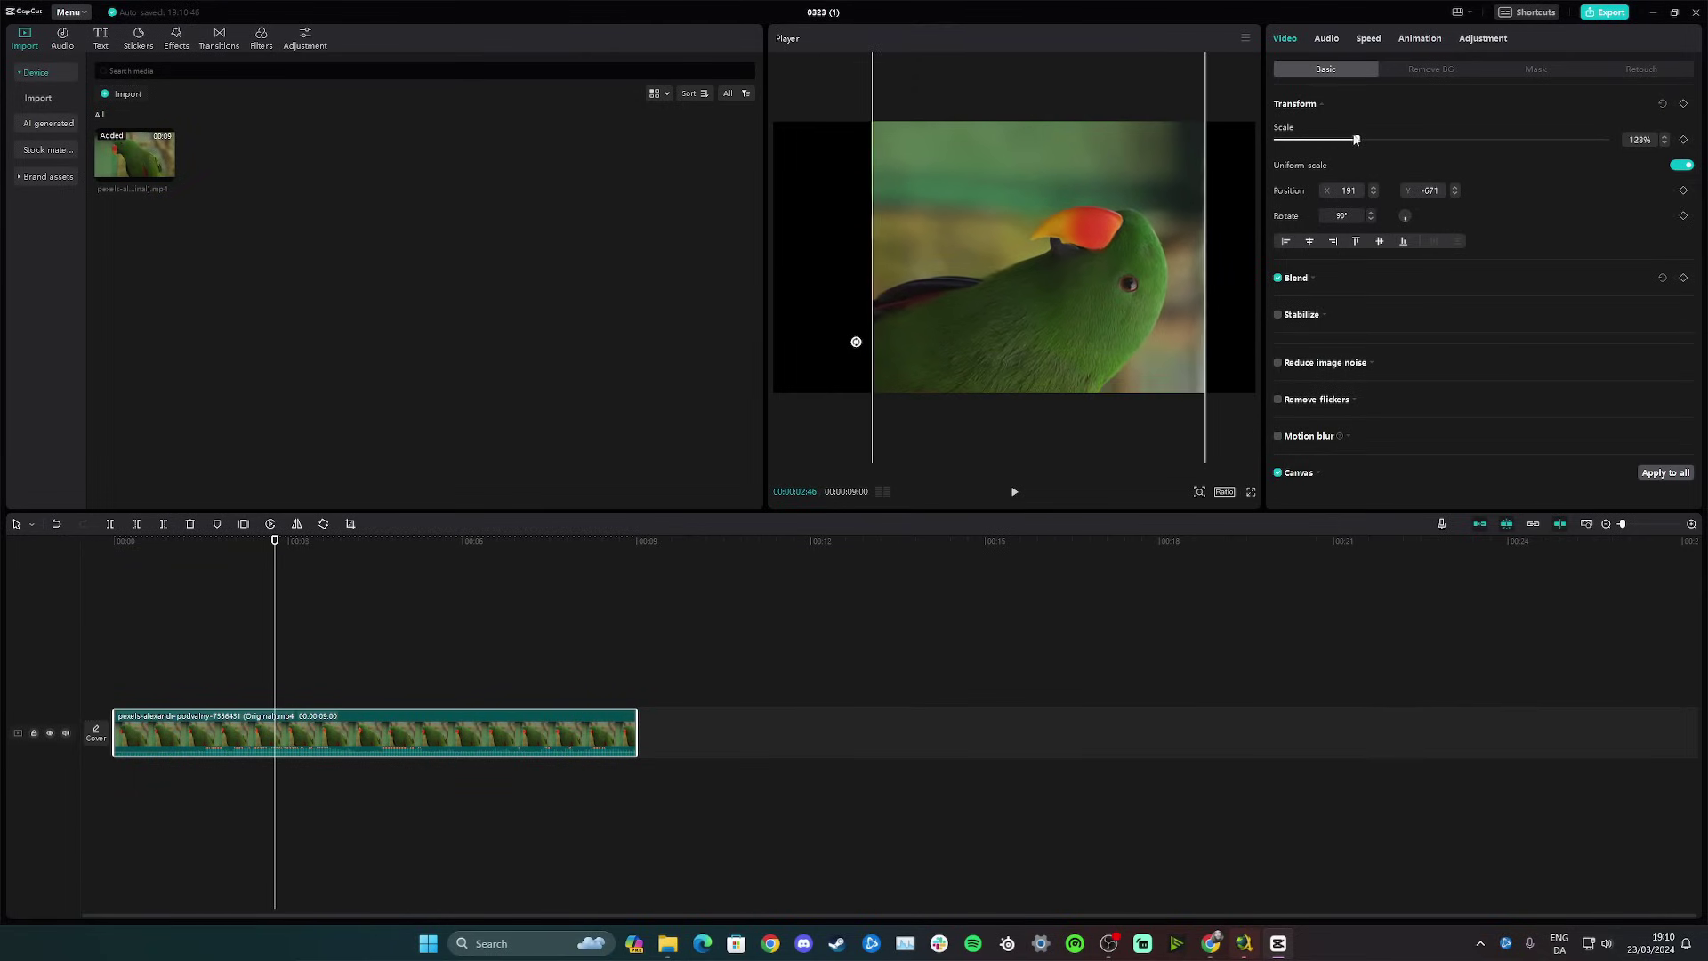
{"action": "left_click_drag", "start_coordinate": [1356, 140], "coordinate": [1394, 140]}
{"action": "mouse_move", "coordinate": [1134, 199]}
{"action": "left_mouse_down"}
{"action": "mouse_move", "coordinate": [1089, 208]}
{"action": "mouse_move", "coordinate": [1103, 203]}
{"action": "left_mouse_up"}
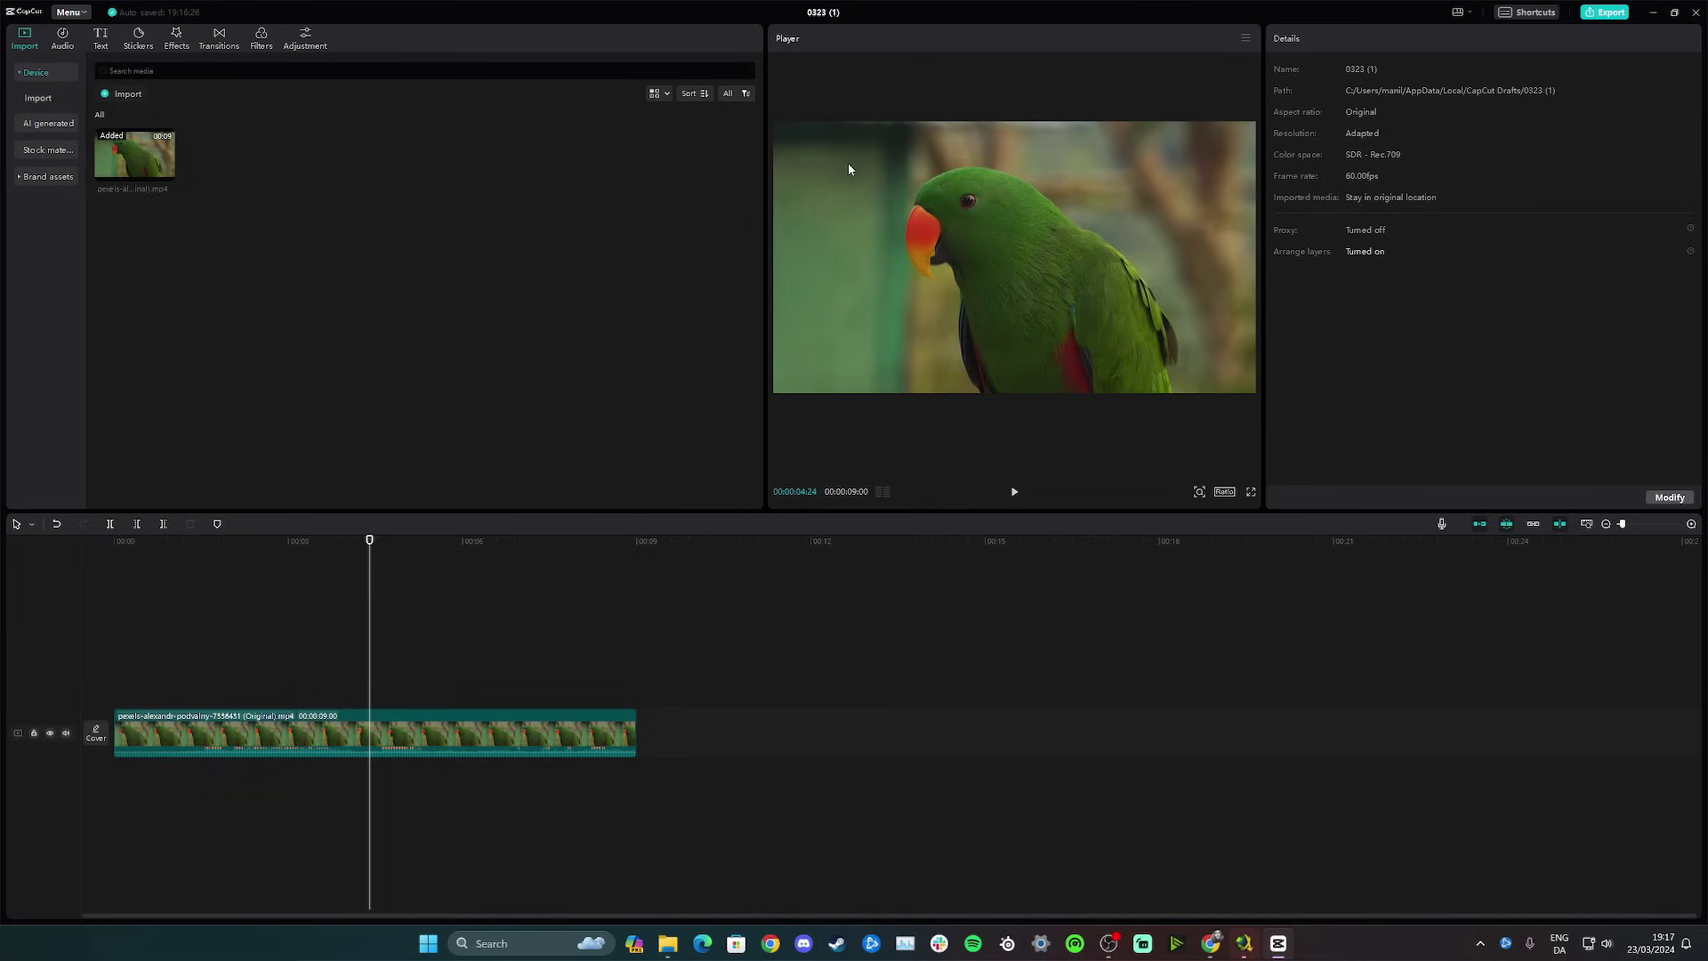
Step: Set the project to a custom resolution of 1280 x 720 and a frame rate of 30 fps, and save the settings
{"action": "left_click", "coordinate": [1226, 492]}
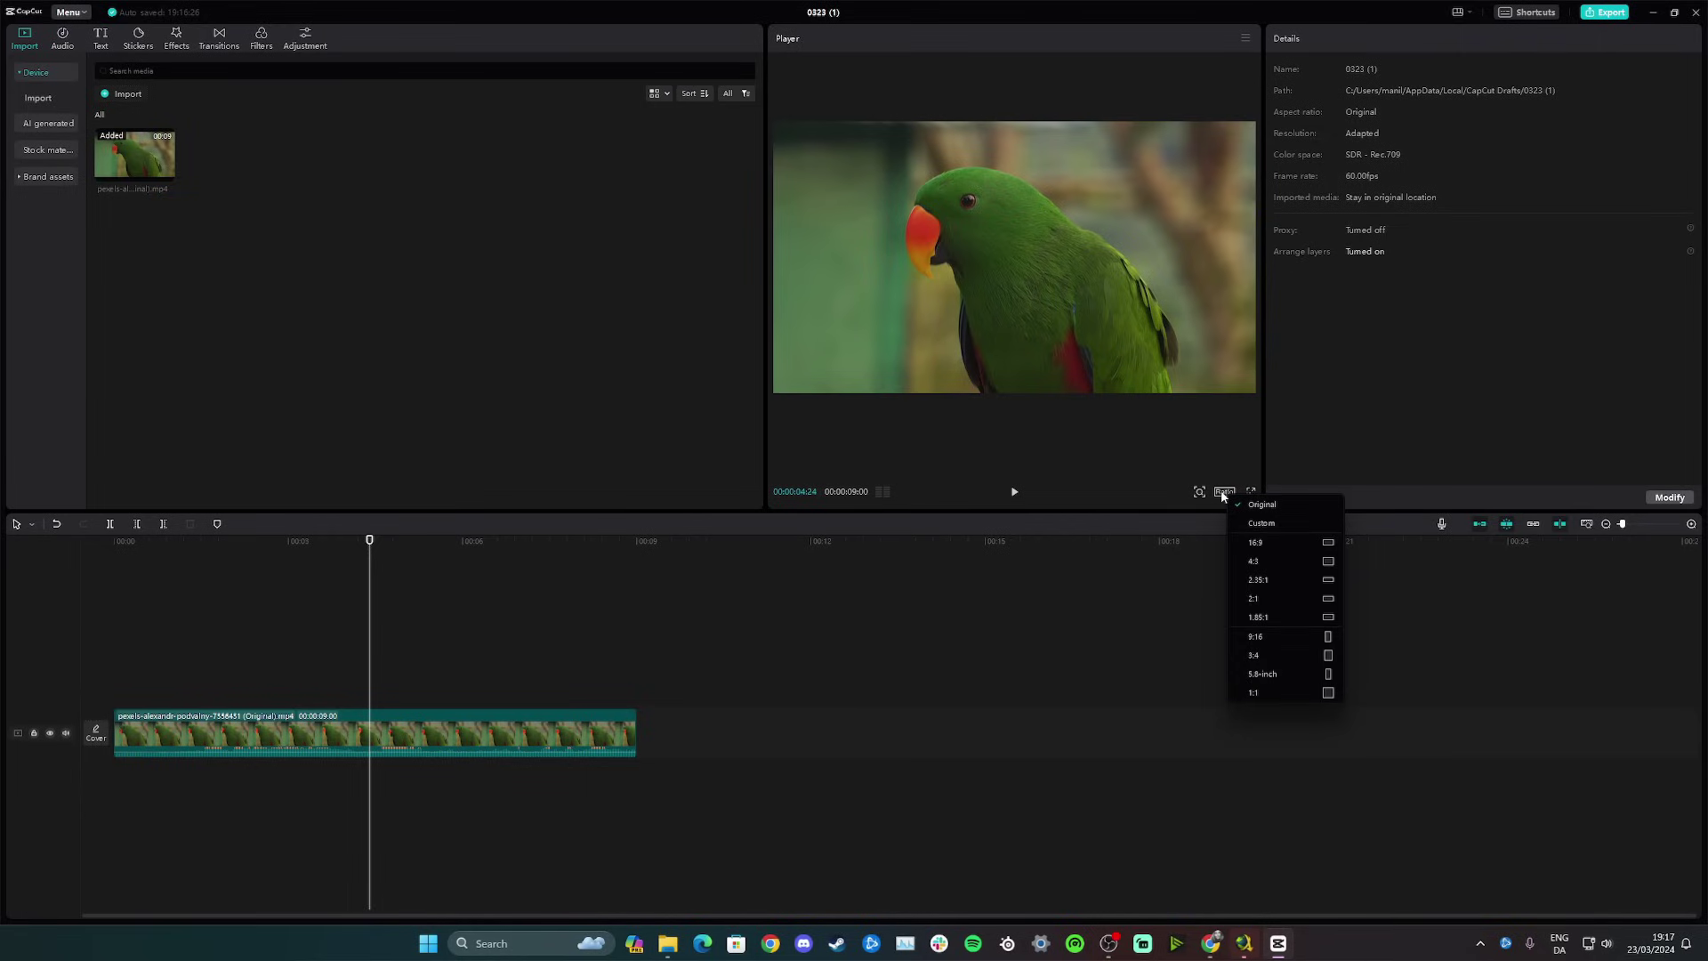
{"action": "left_click", "coordinate": [1268, 525]}
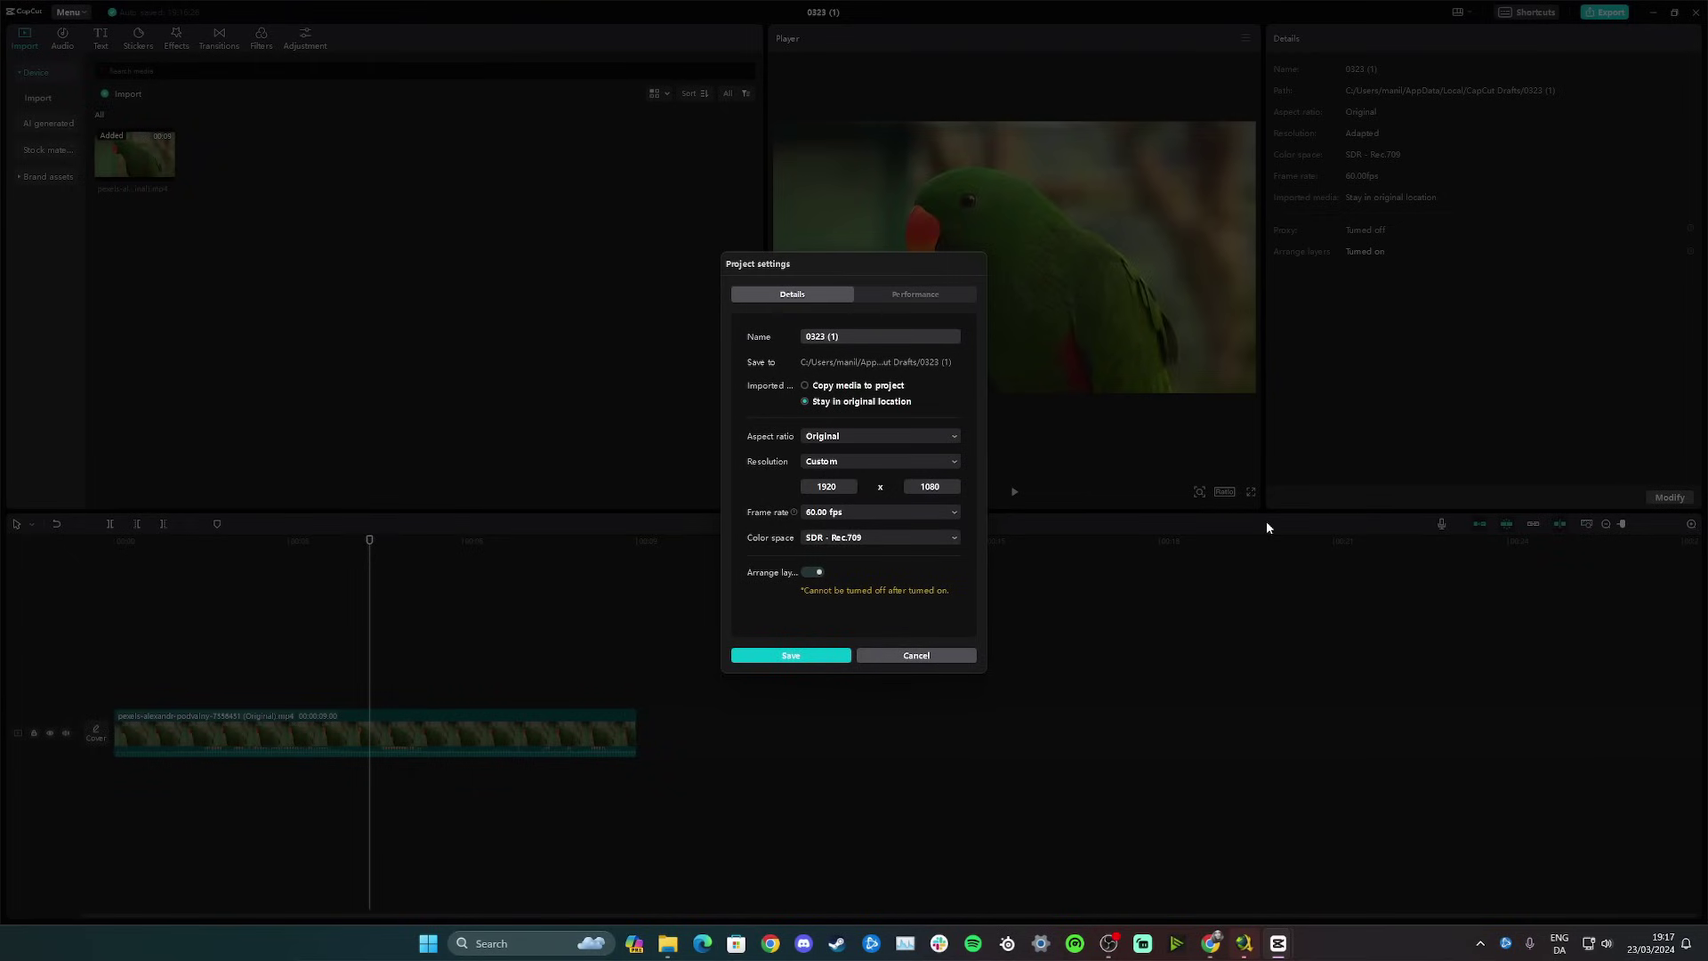
{"action": "left_click", "coordinate": [824, 463]}
{"action": "left_click", "coordinate": [839, 515]}
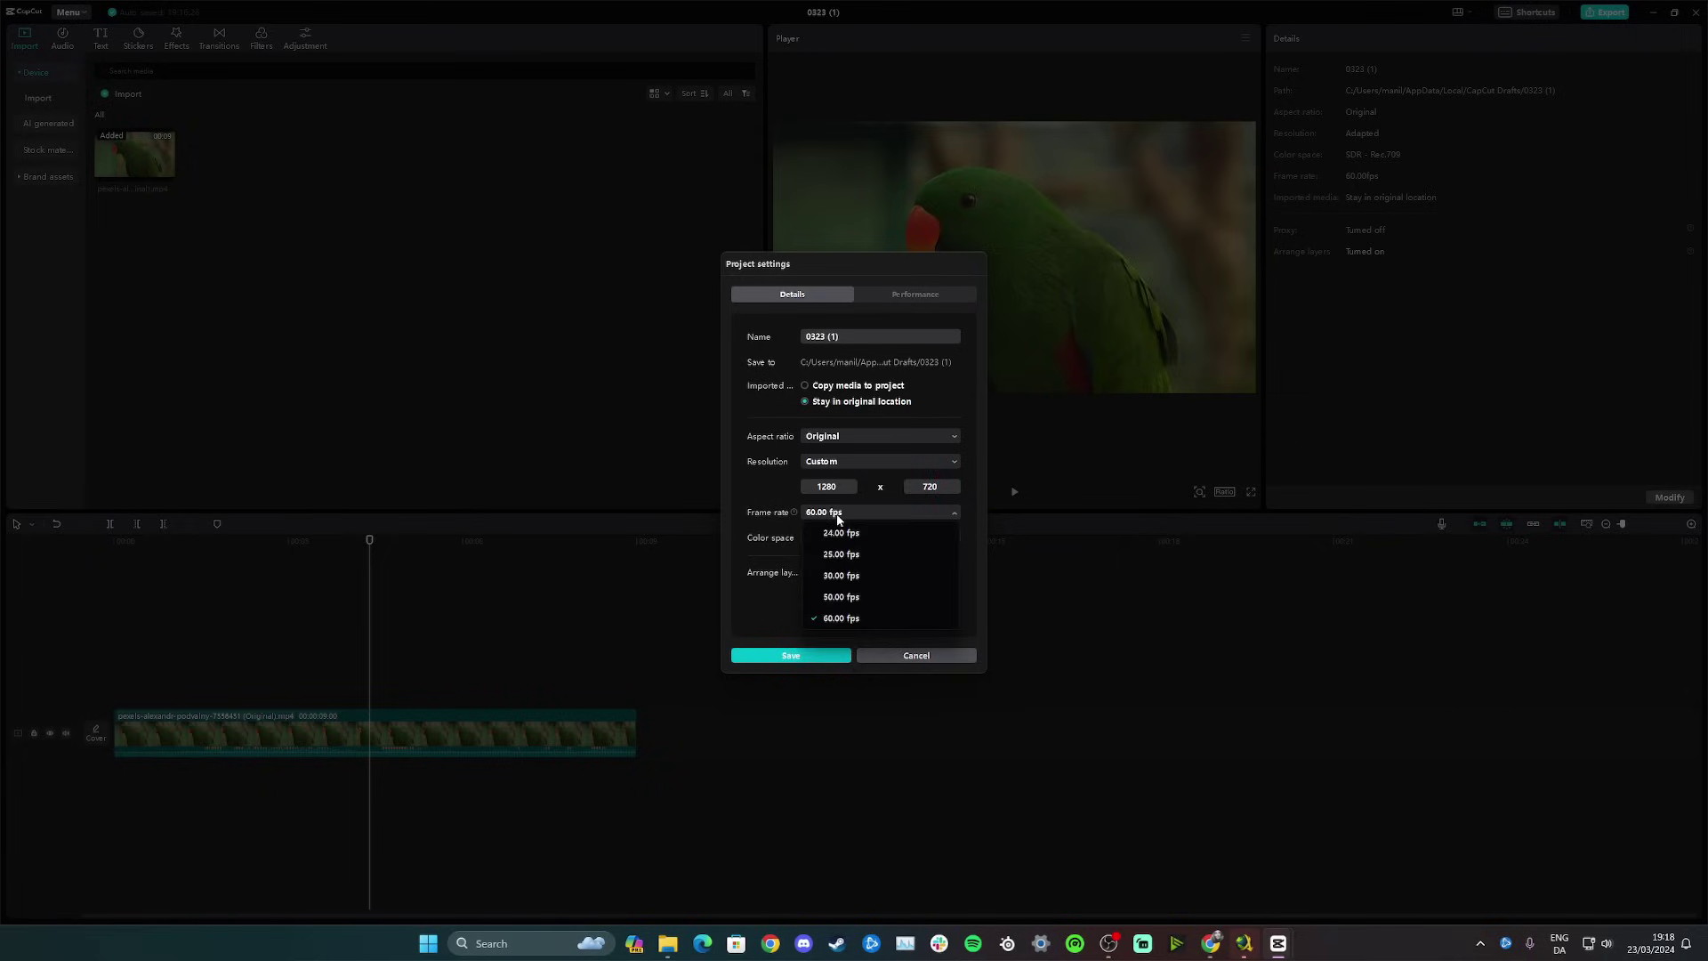
{"action": "left_click", "coordinate": [857, 575]}
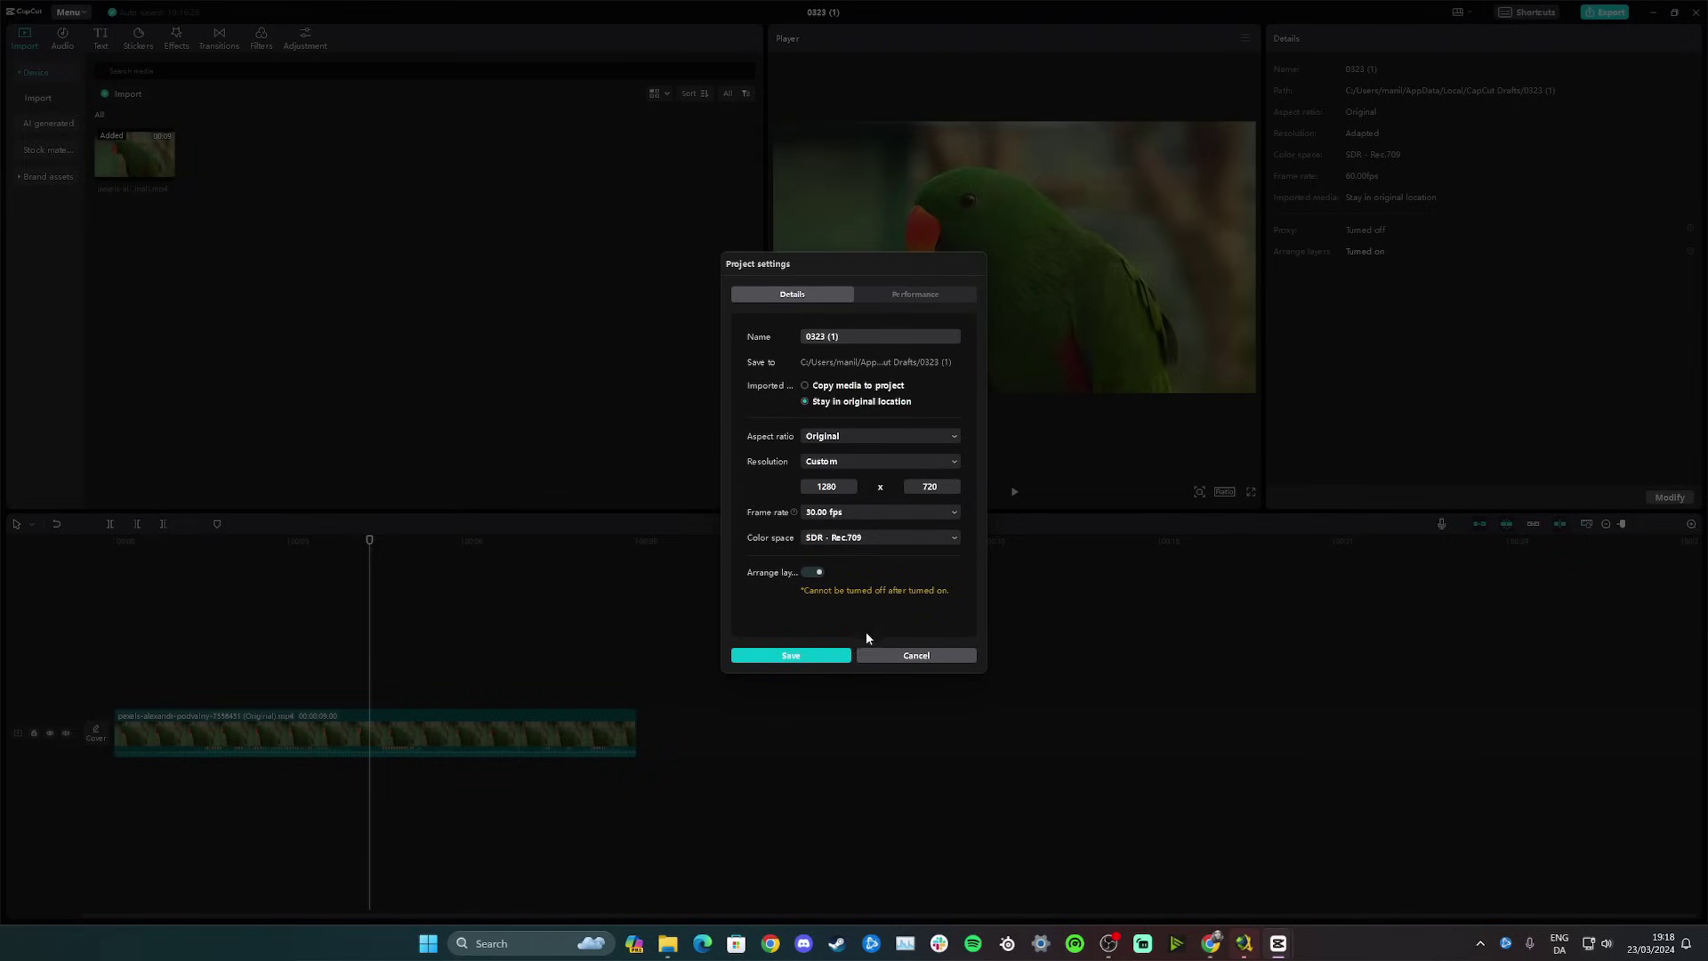
{"action": "left_click", "coordinate": [804, 656]}
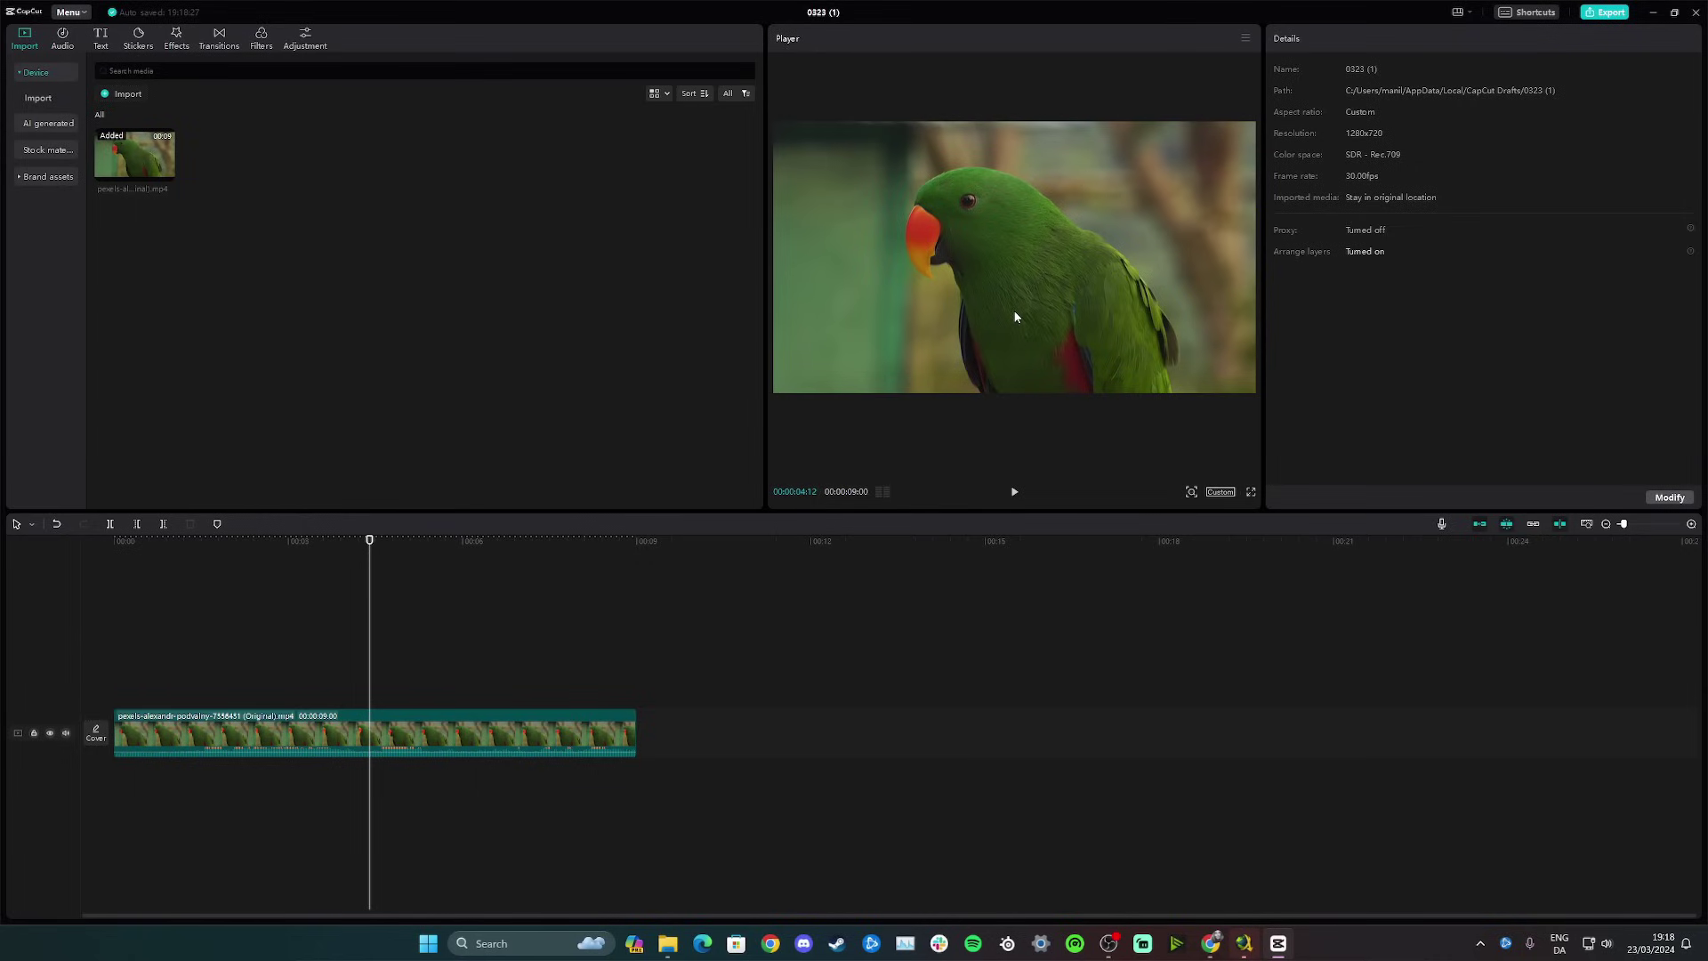
Step: Return the project's aspect ratio to Original and review the available ratios
{"action": "left_click", "coordinate": [1224, 494]}
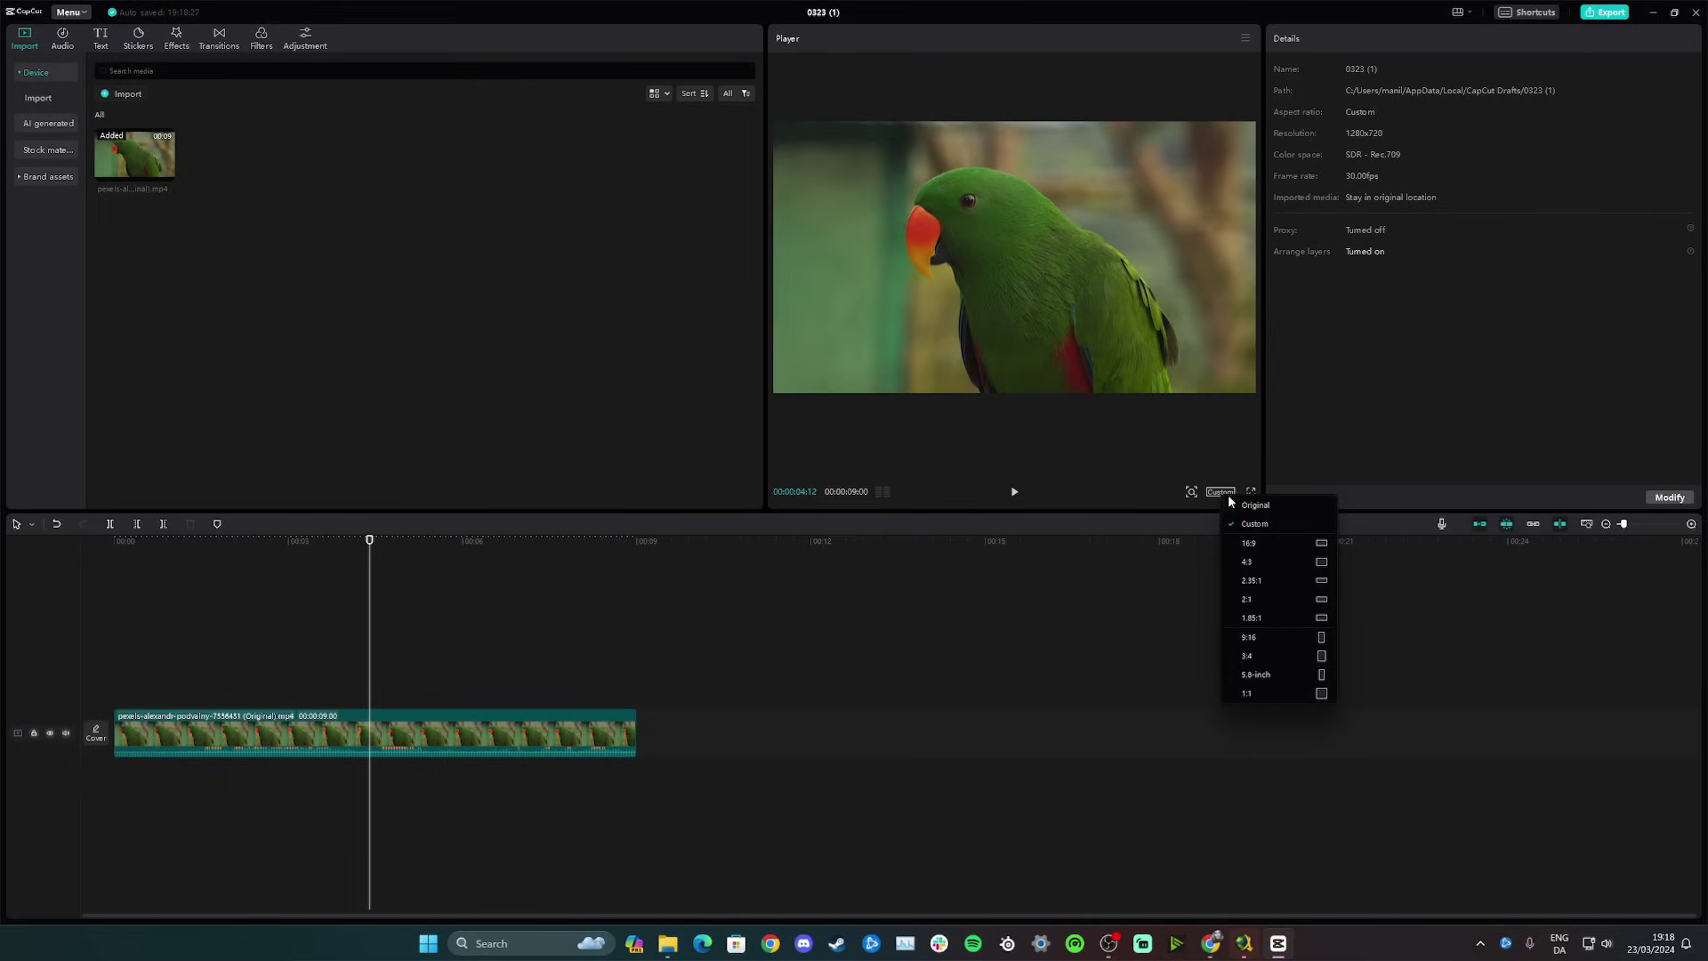
{"action": "left_click", "coordinate": [1228, 502]}
{"action": "left_click", "coordinate": [1224, 494]}
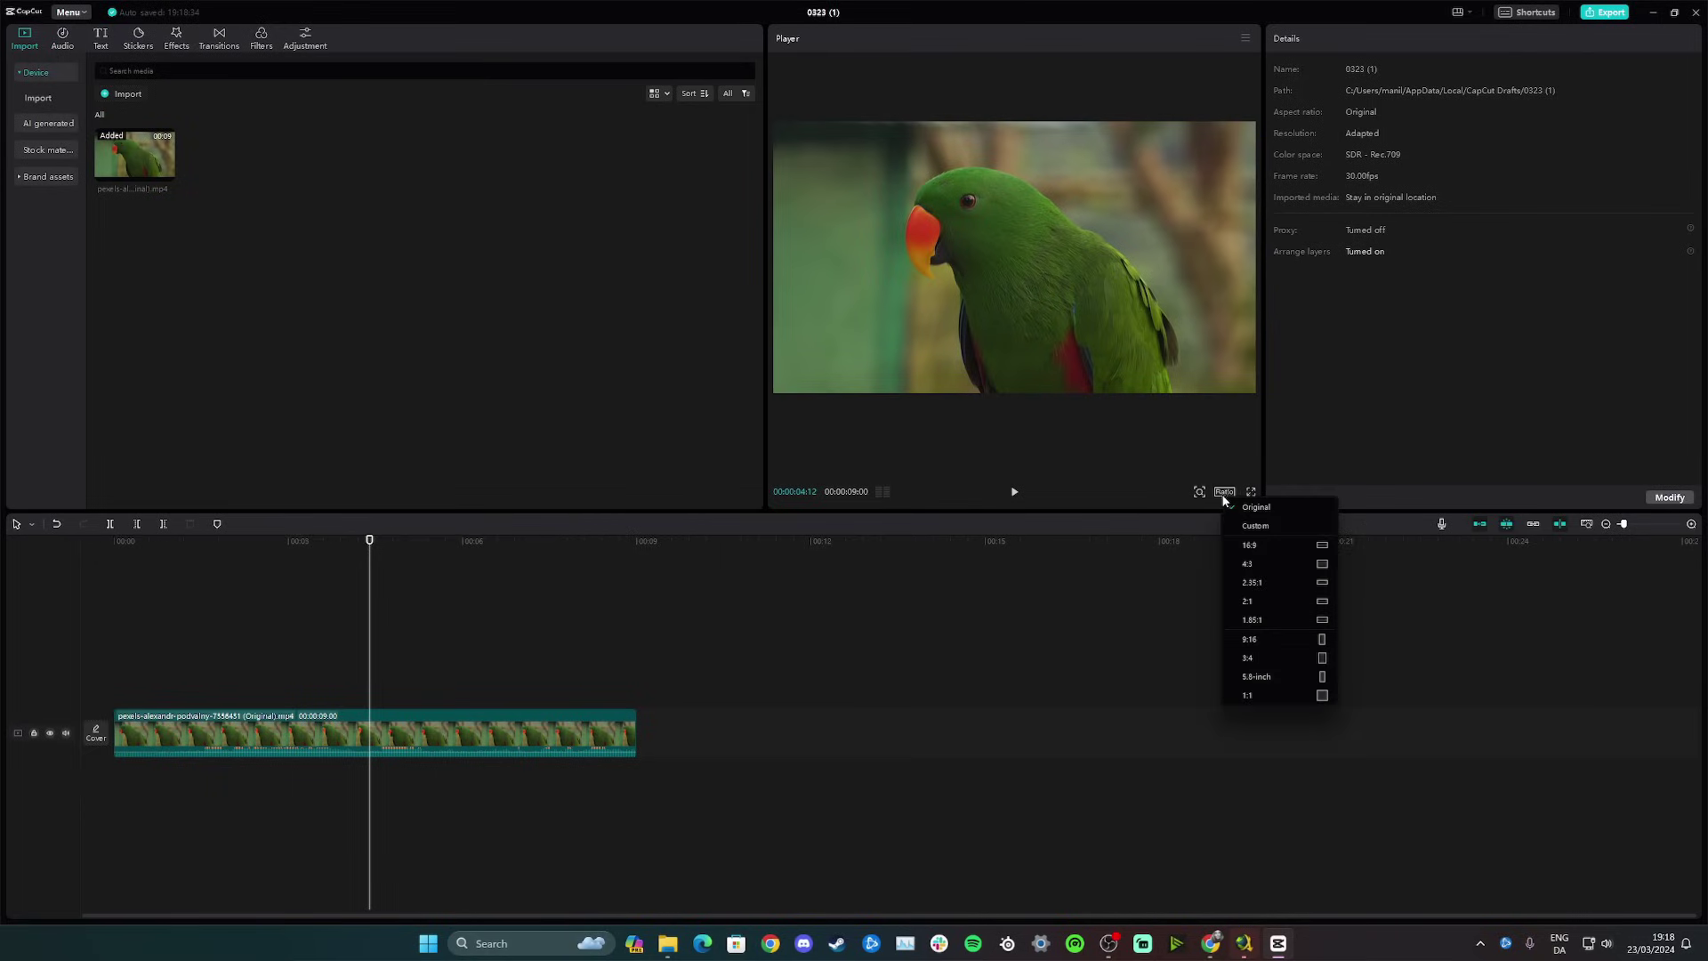
{"action": "left_click", "coordinate": [1506, 332]}
Step: Review the export resolution and frame rate options for the parrot video, leaving without exporting
{"action": "left_click", "coordinate": [1602, 12]}
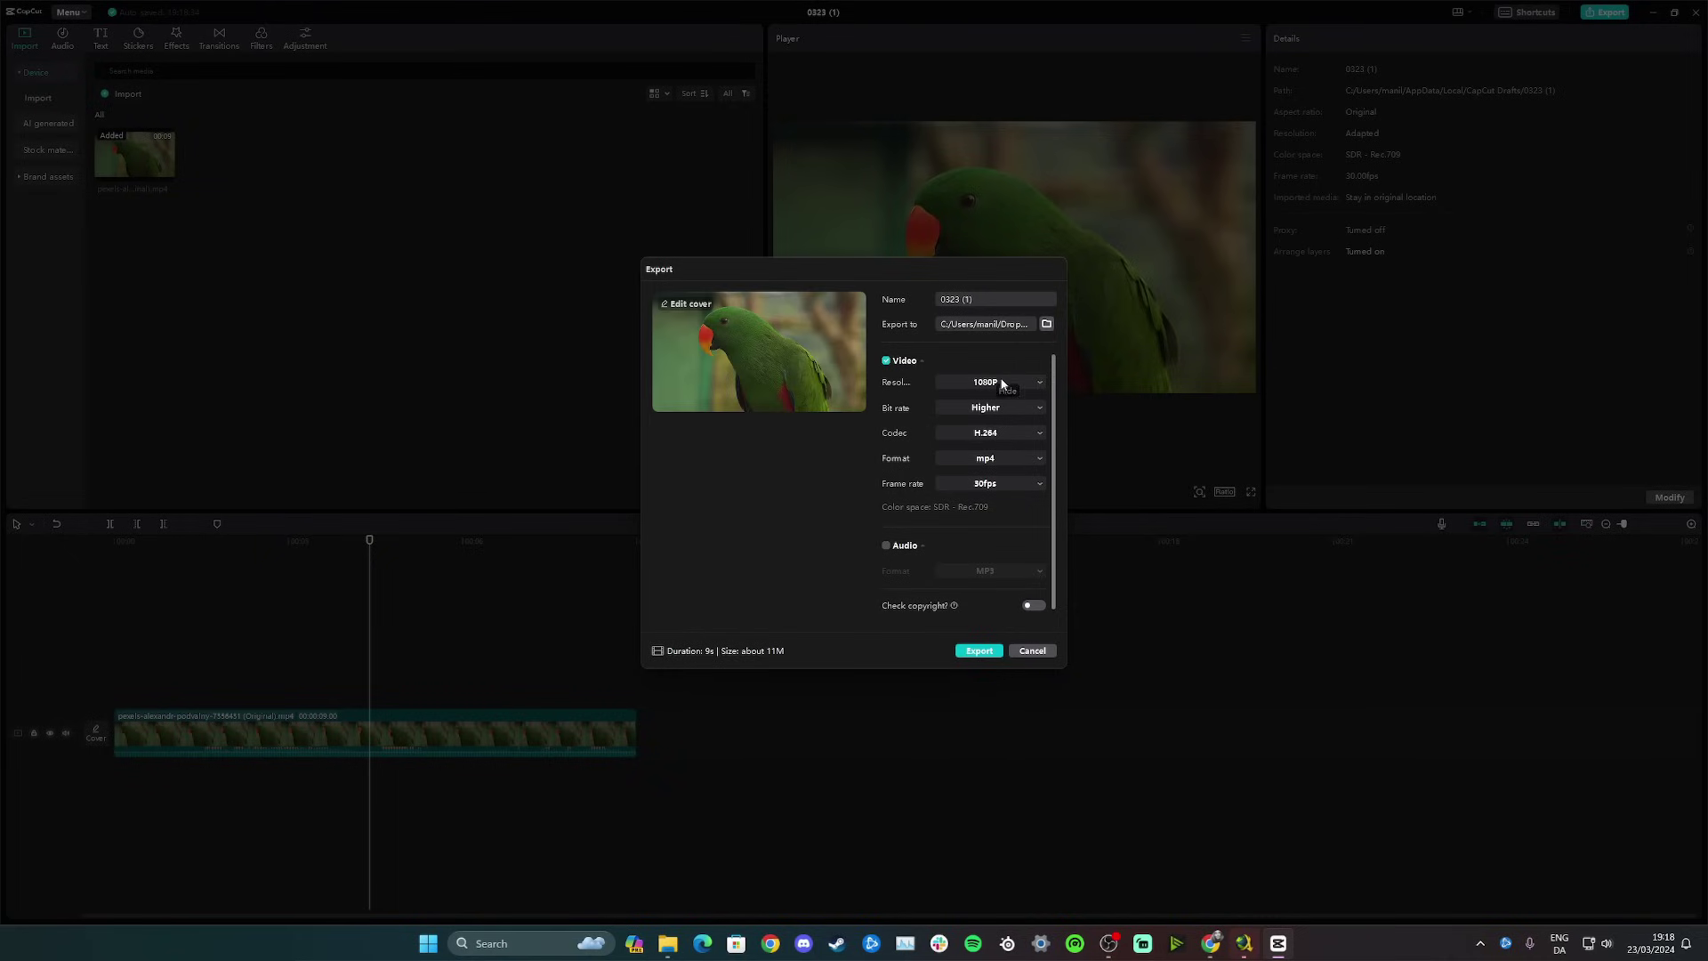
{"action": "left_click", "coordinate": [982, 386]}
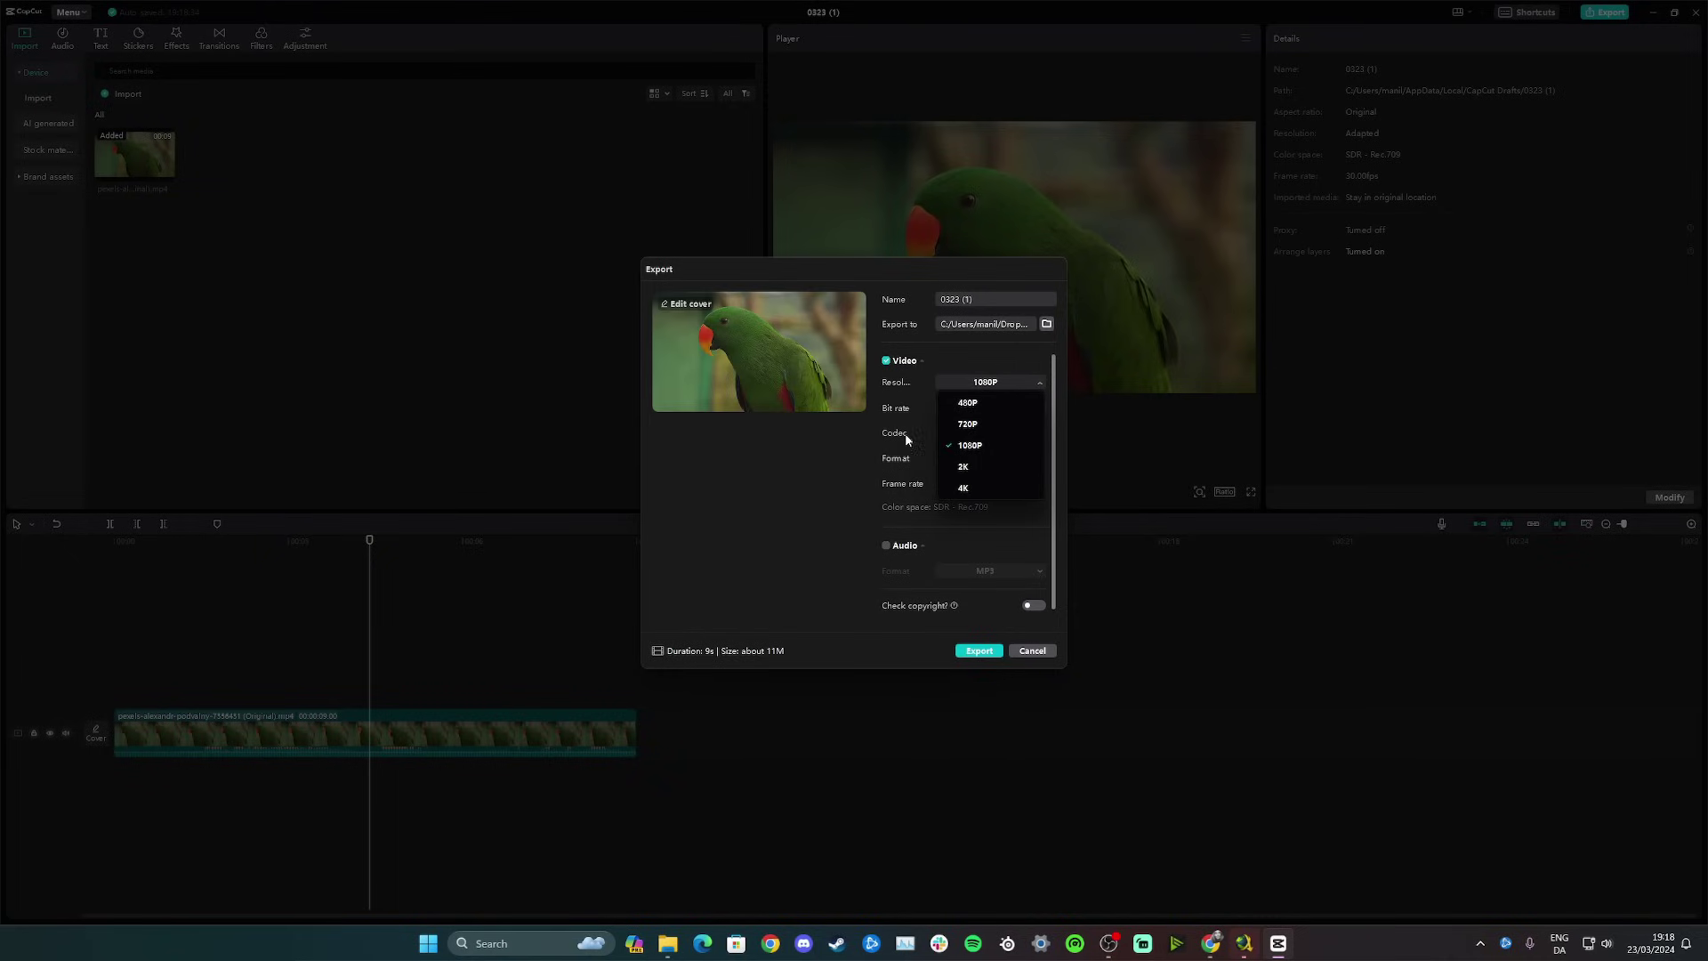
{"action": "left_click", "coordinate": [875, 454]}
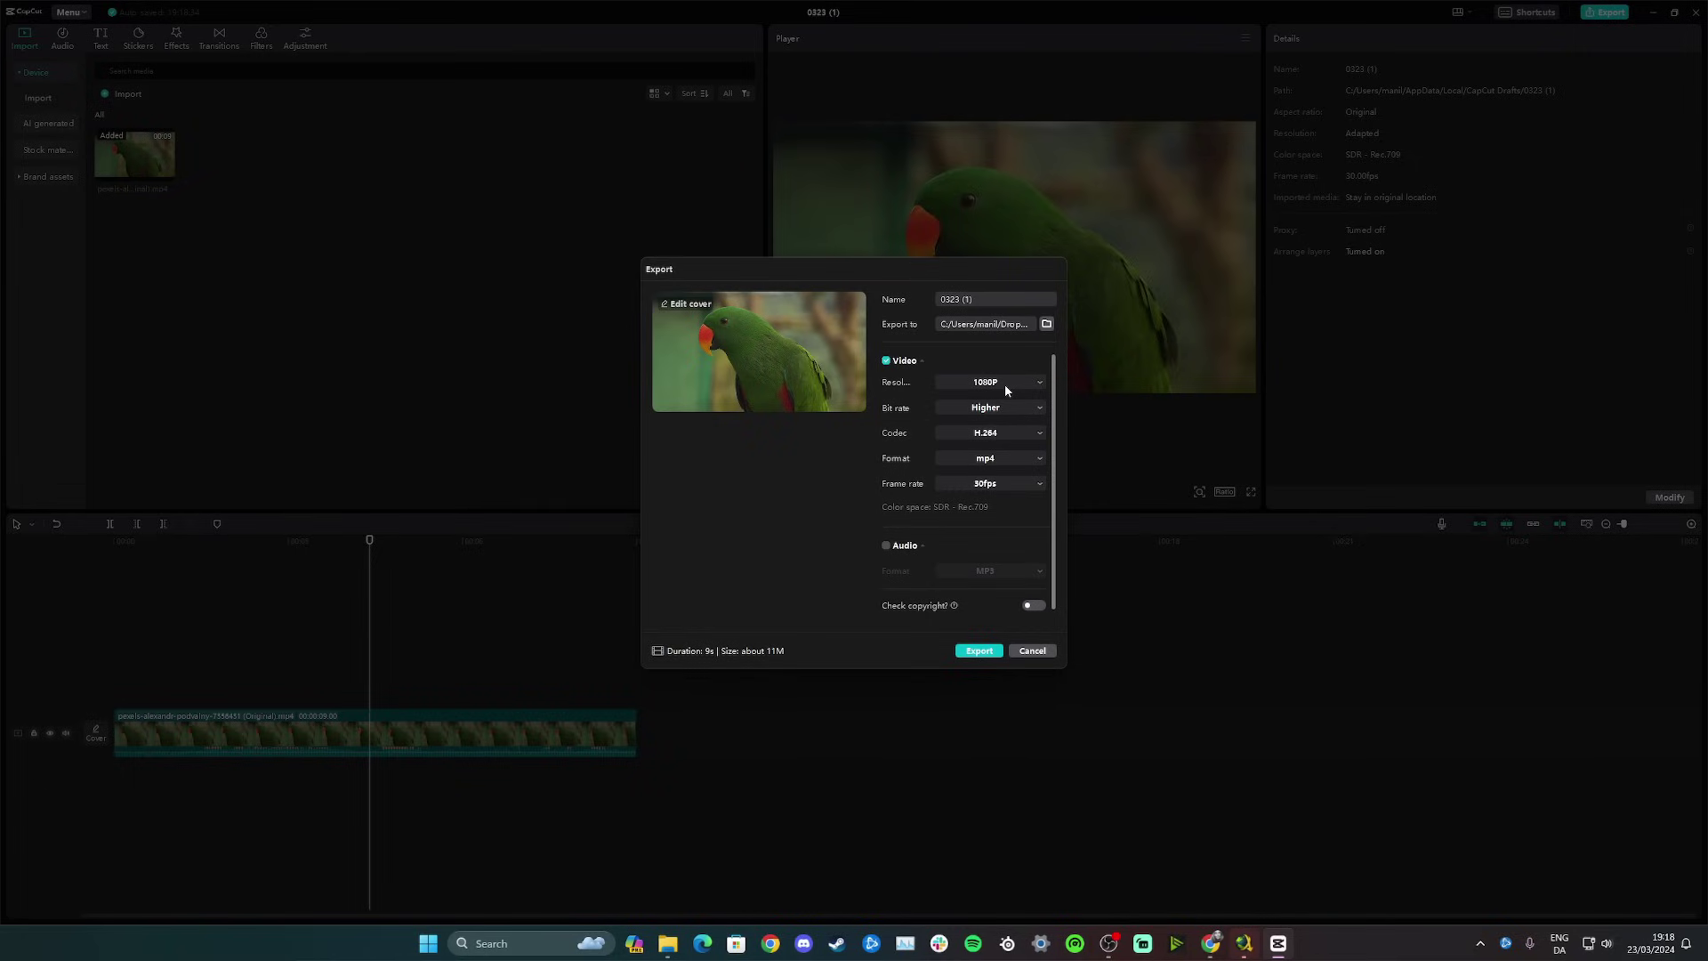
{"action": "left_click", "coordinate": [981, 485]}
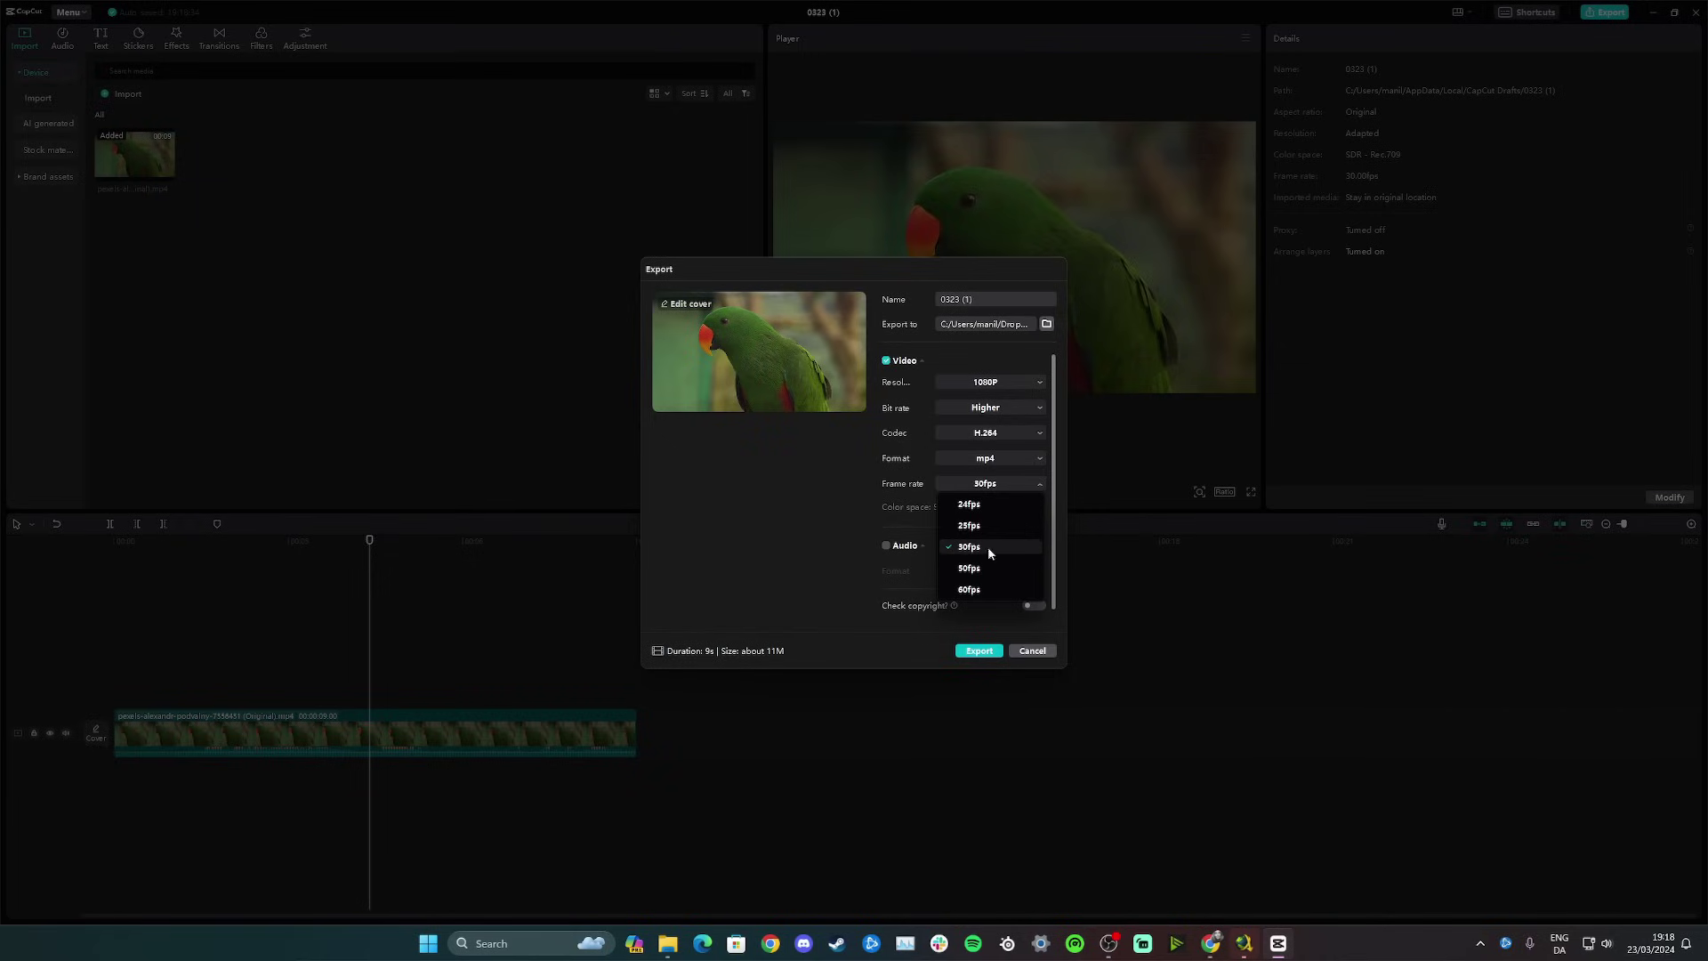
{"action": "left_click", "coordinate": [838, 525]}
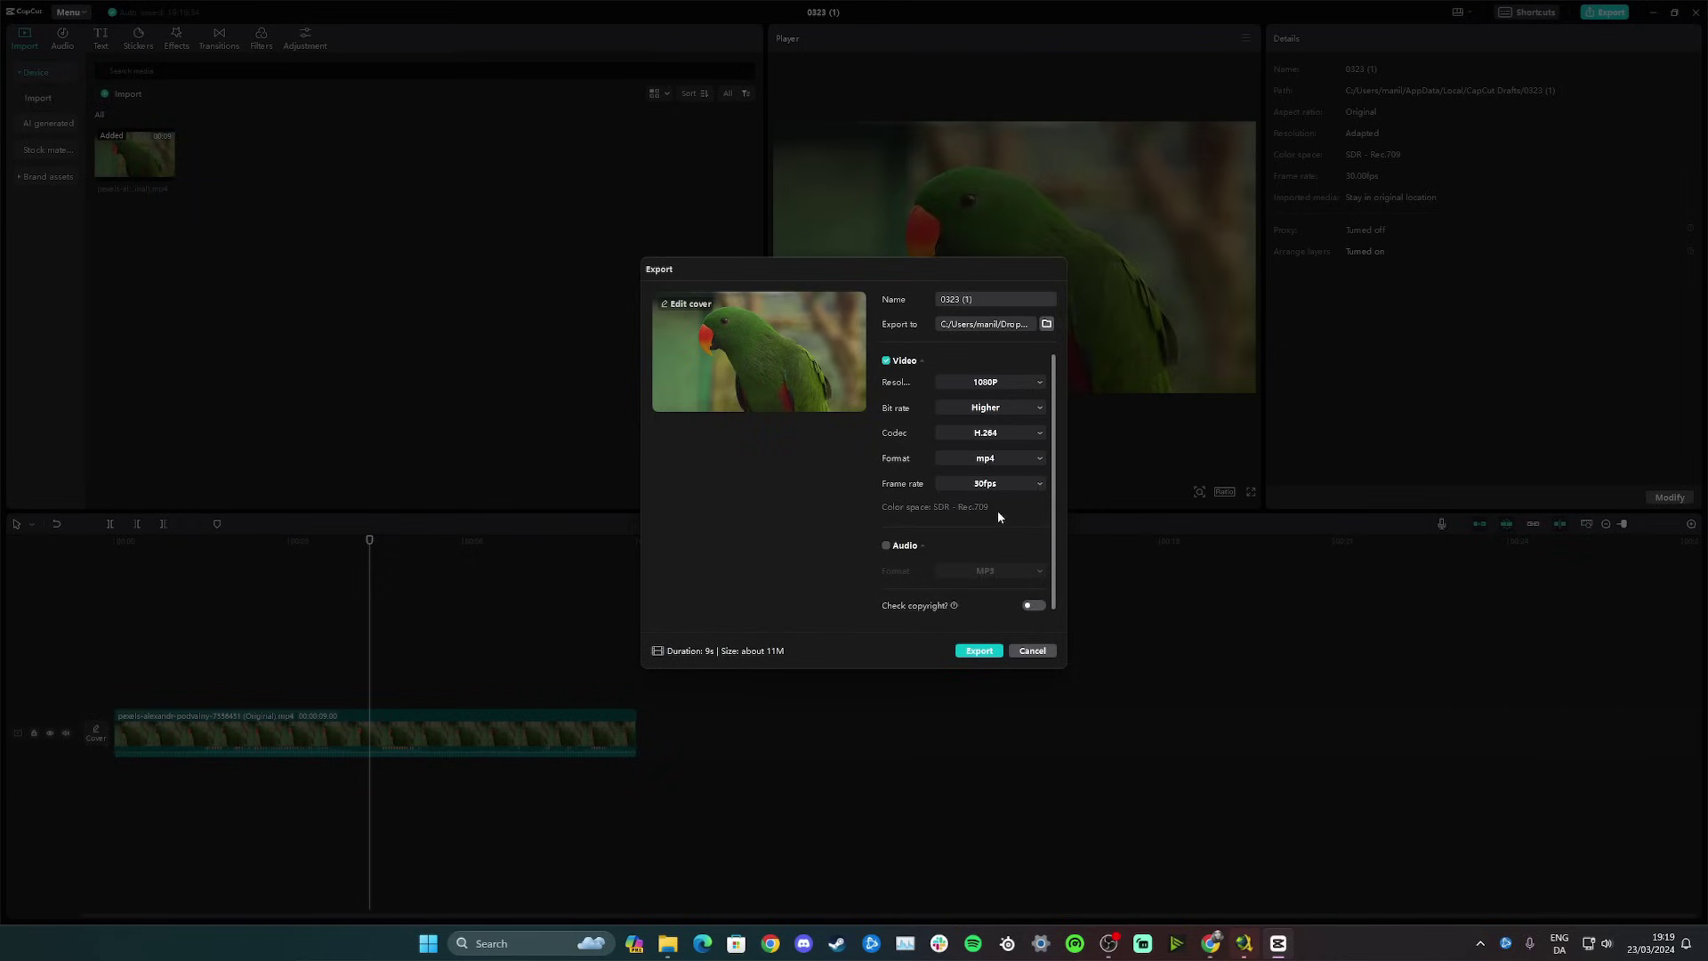
{"action": "left_click", "coordinate": [1031, 651]}
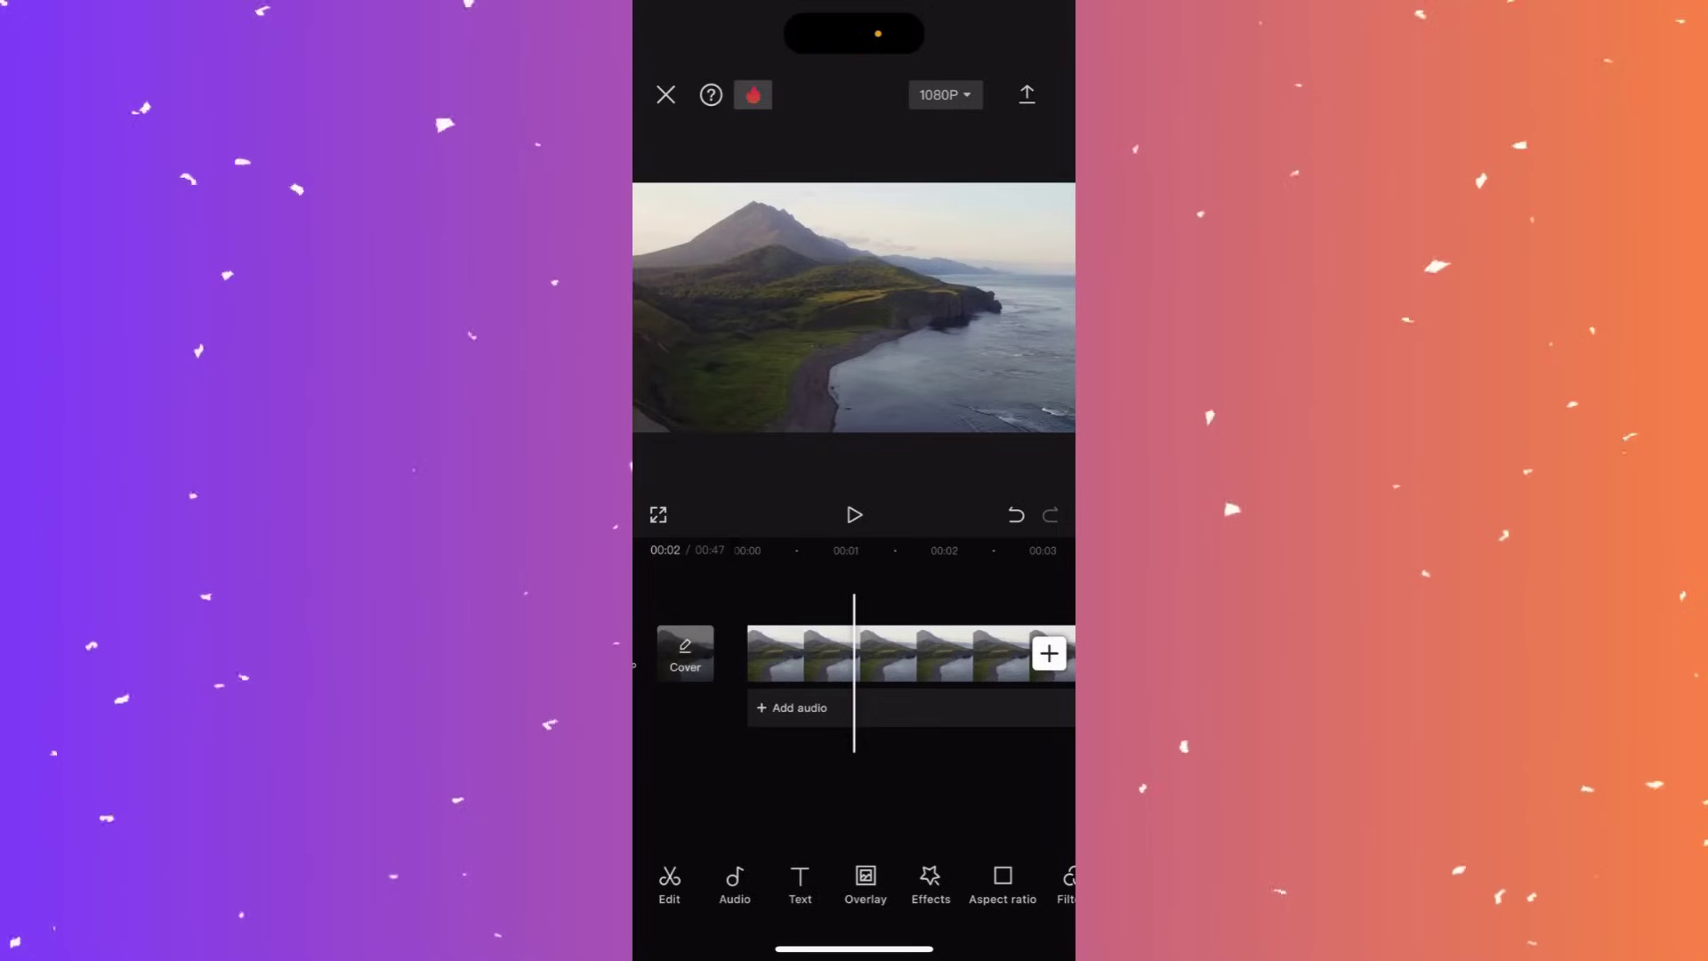
Step: In the CapCut mobile app's export settings, try the 720P resolution and return it to 1080P
{"action": "left_click", "coordinate": [945, 95]}
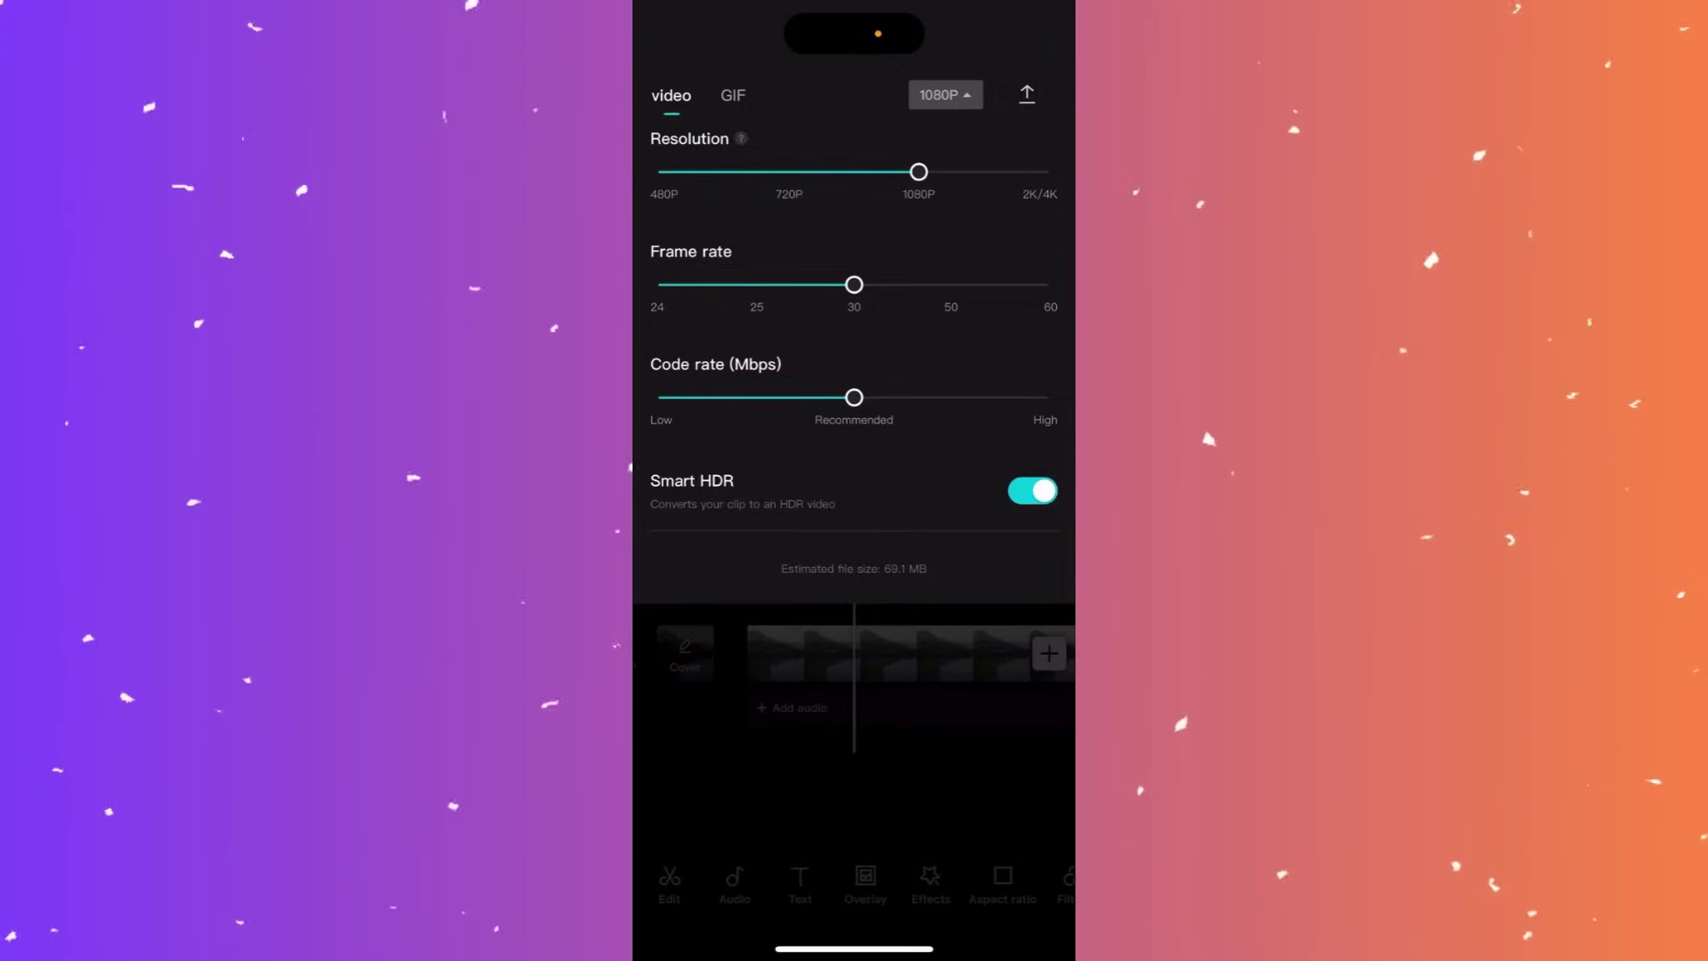
{"action": "left_click_drag", "start_coordinate": [919, 172], "coordinate": [789, 172]}
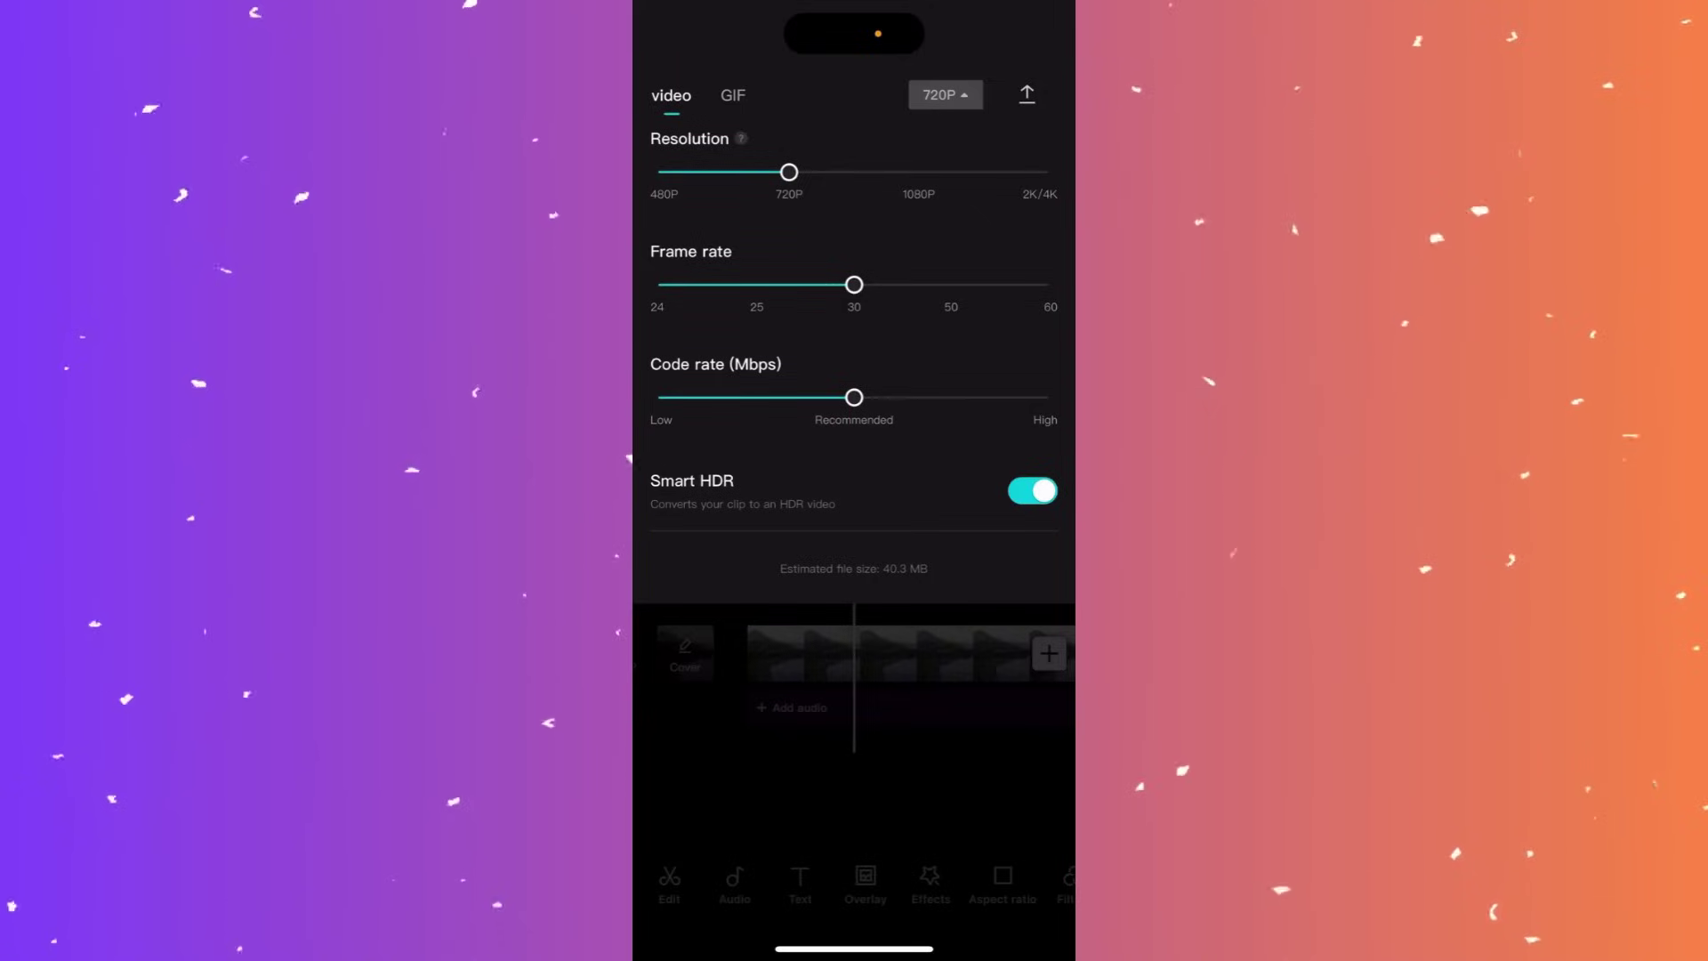
{"action": "left_click_drag", "start_coordinate": [789, 172], "coordinate": [918, 172]}
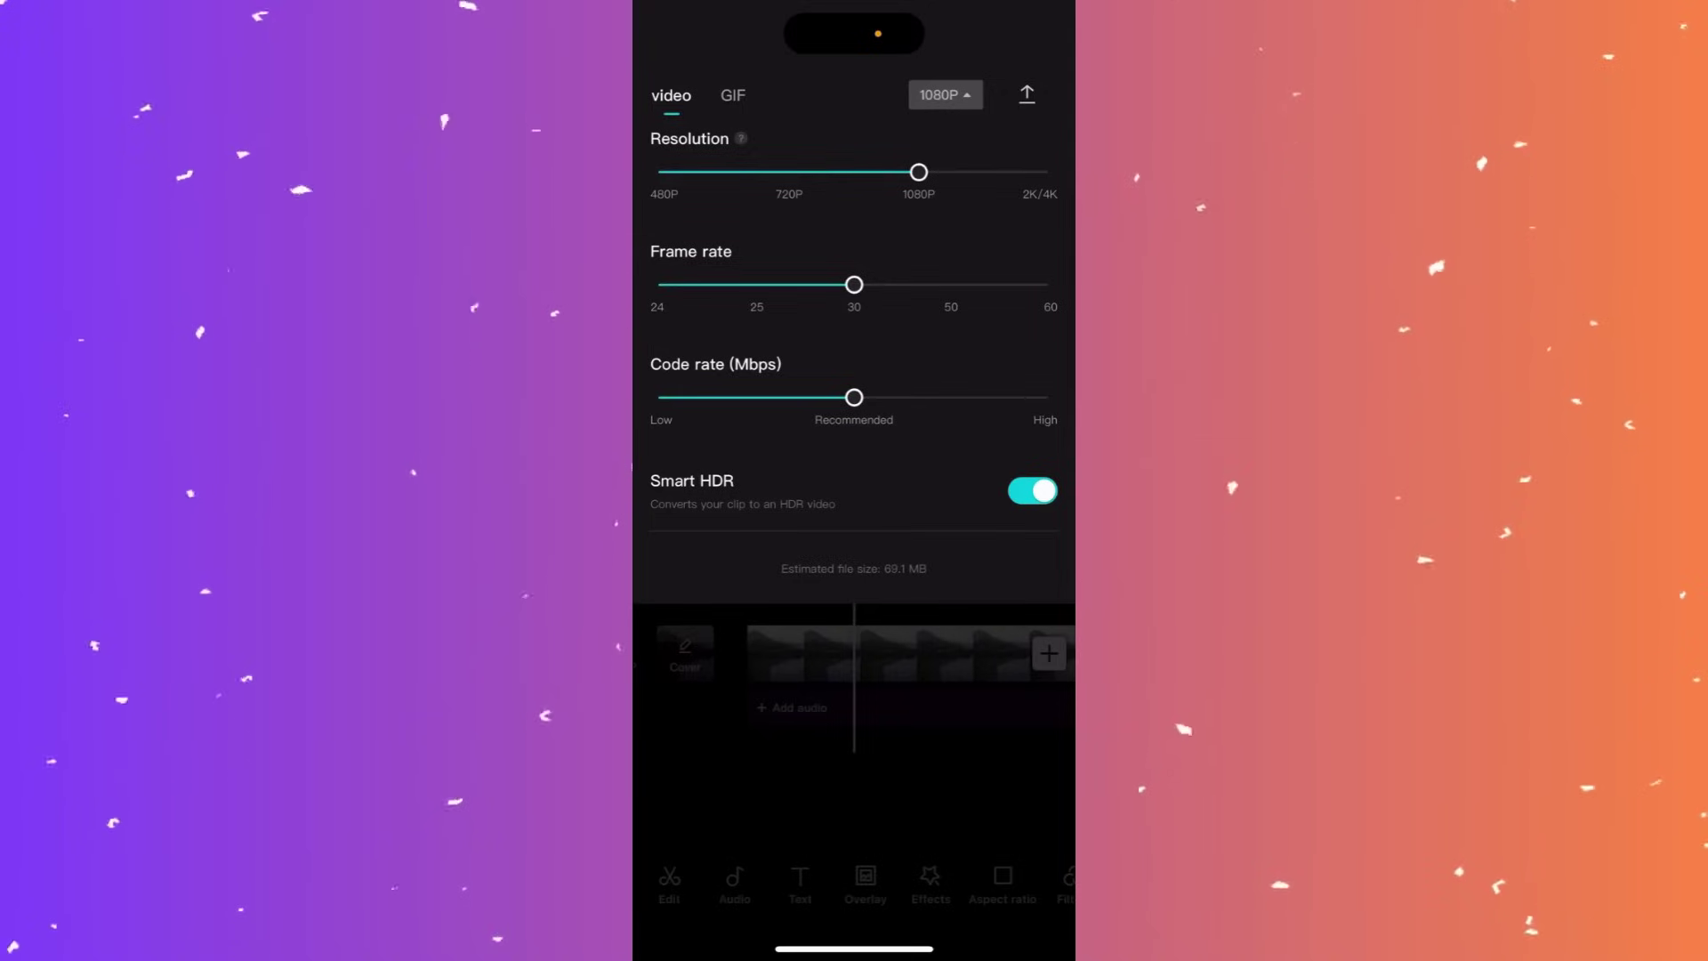
Step: Try export frame rates of 60 and 24 fps, and return the frame rate to 30
{"action": "left_click_drag", "start_coordinate": [854, 285], "coordinate": [1048, 285]}
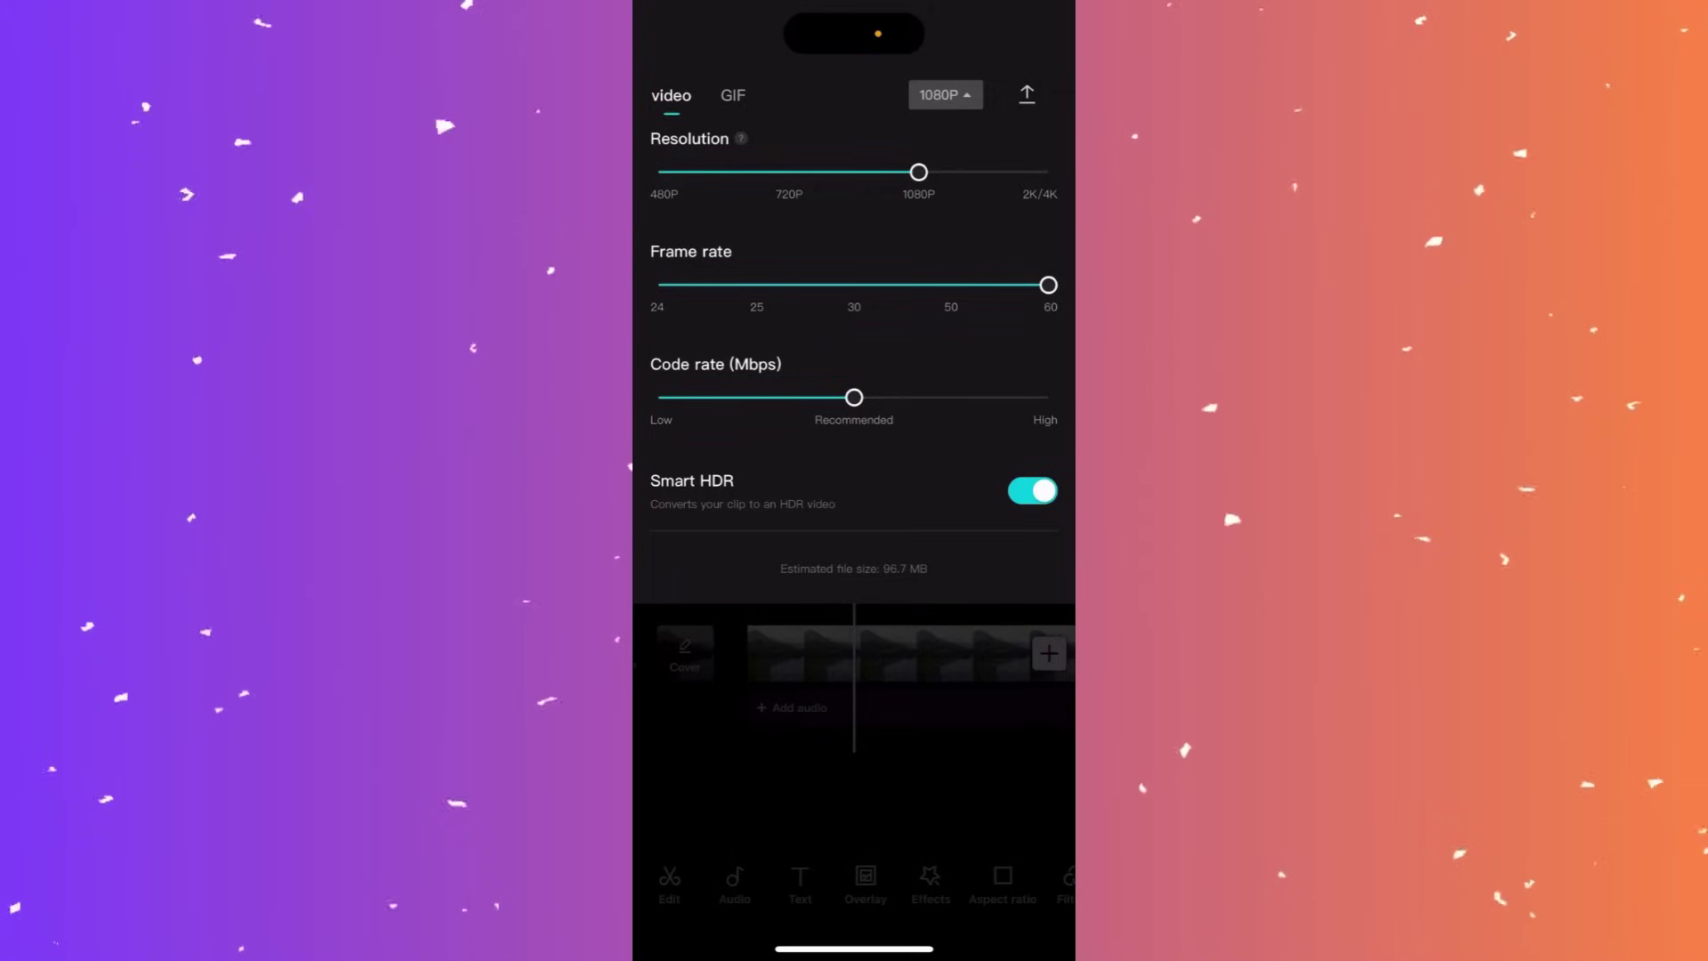
{"action": "left_click_drag", "start_coordinate": [1049, 285], "coordinate": [659, 285]}
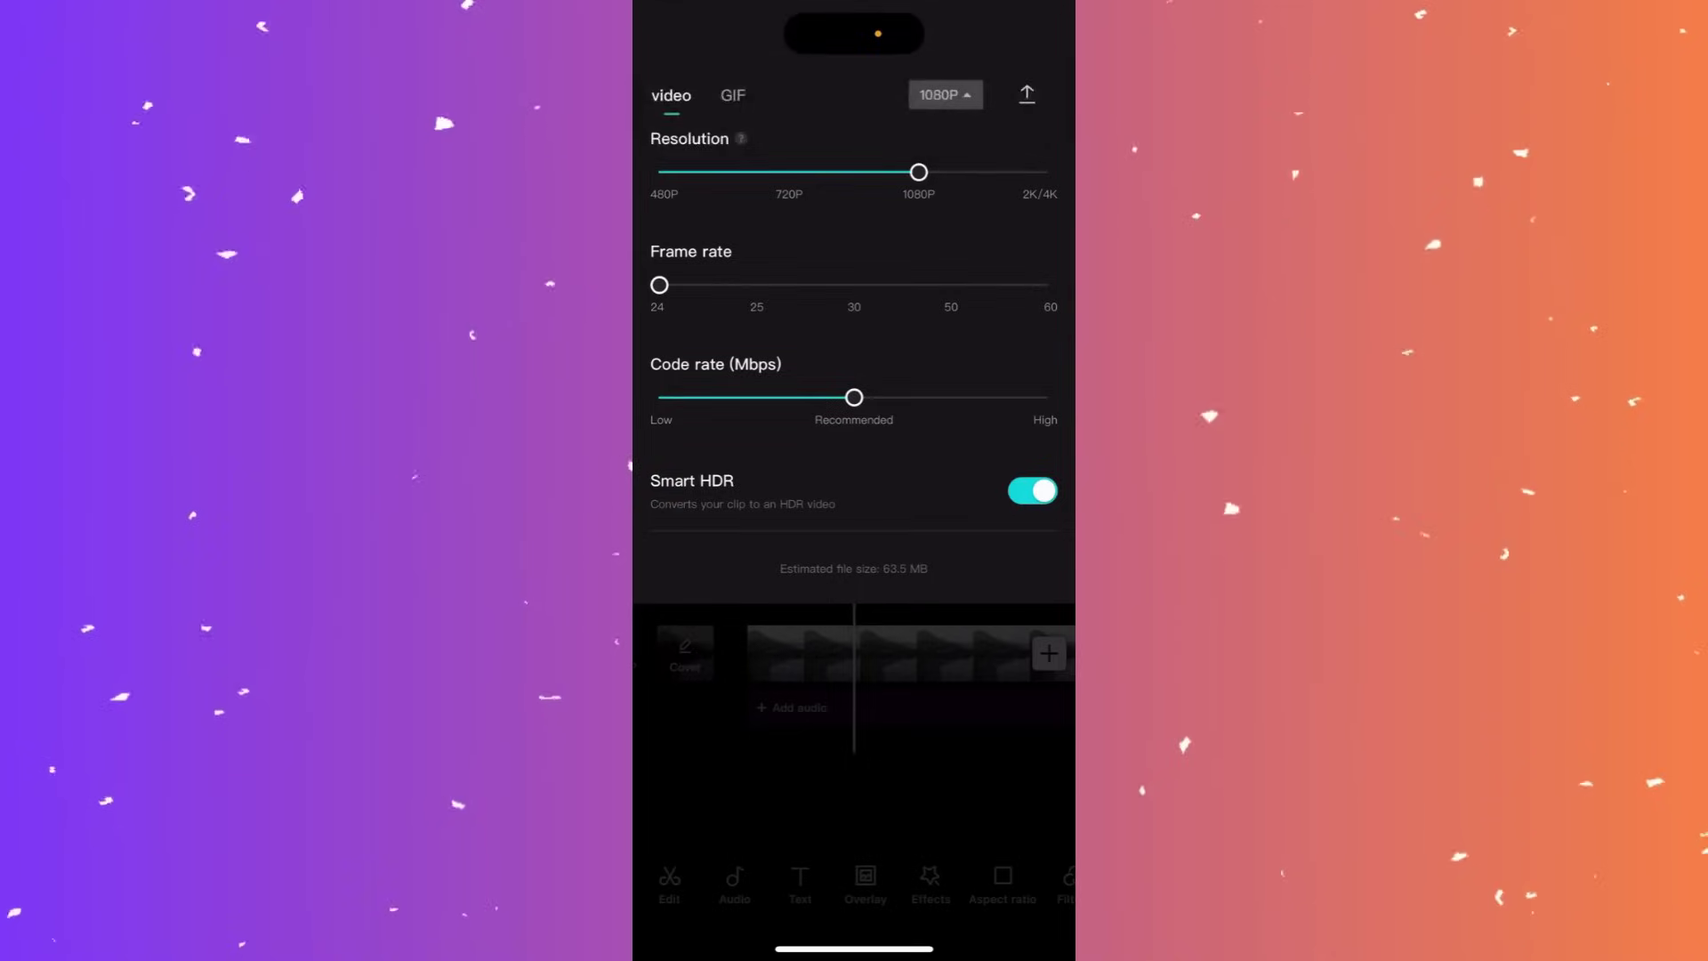
{"action": "left_click_drag", "start_coordinate": [659, 285], "coordinate": [854, 284]}
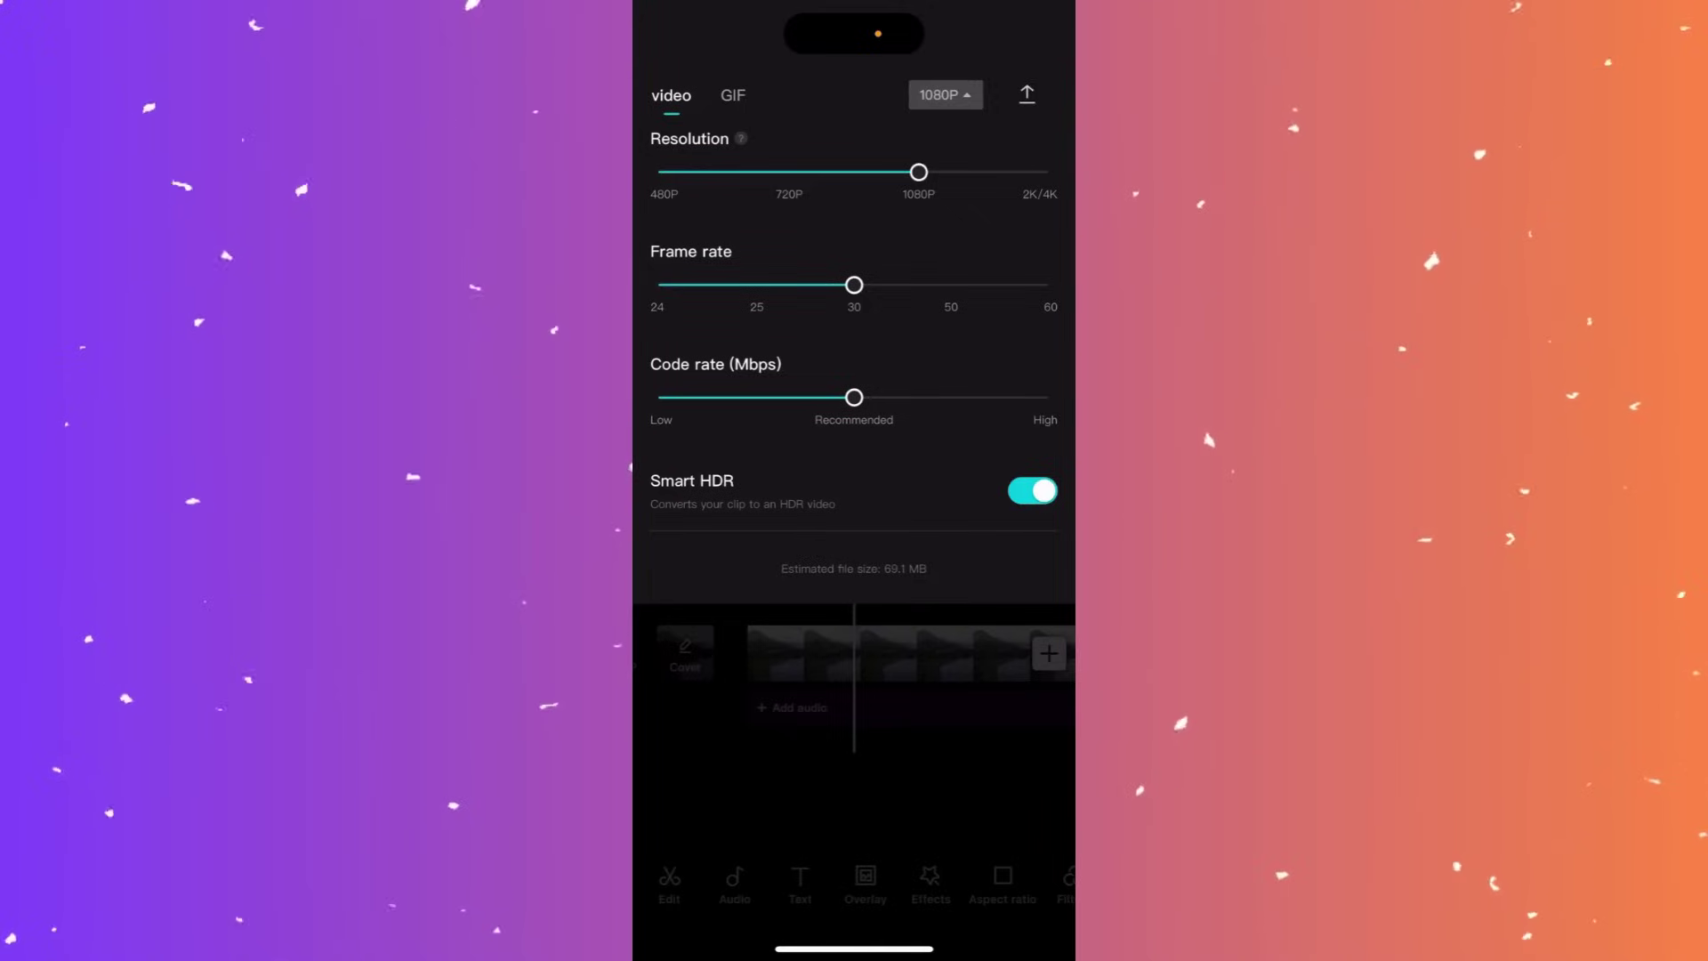
Step: Keep the code rate at Recommended, and switch Smart HDR off and back on
{"action": "mouse_move", "coordinate": [854, 397]}
{"action": "left_mouse_down"}
{"action": "mouse_move", "coordinate": [1048, 397]}
{"action": "mouse_move", "coordinate": [659, 398]}
{"action": "mouse_move", "coordinate": [854, 397]}
{"action": "left_mouse_up"}
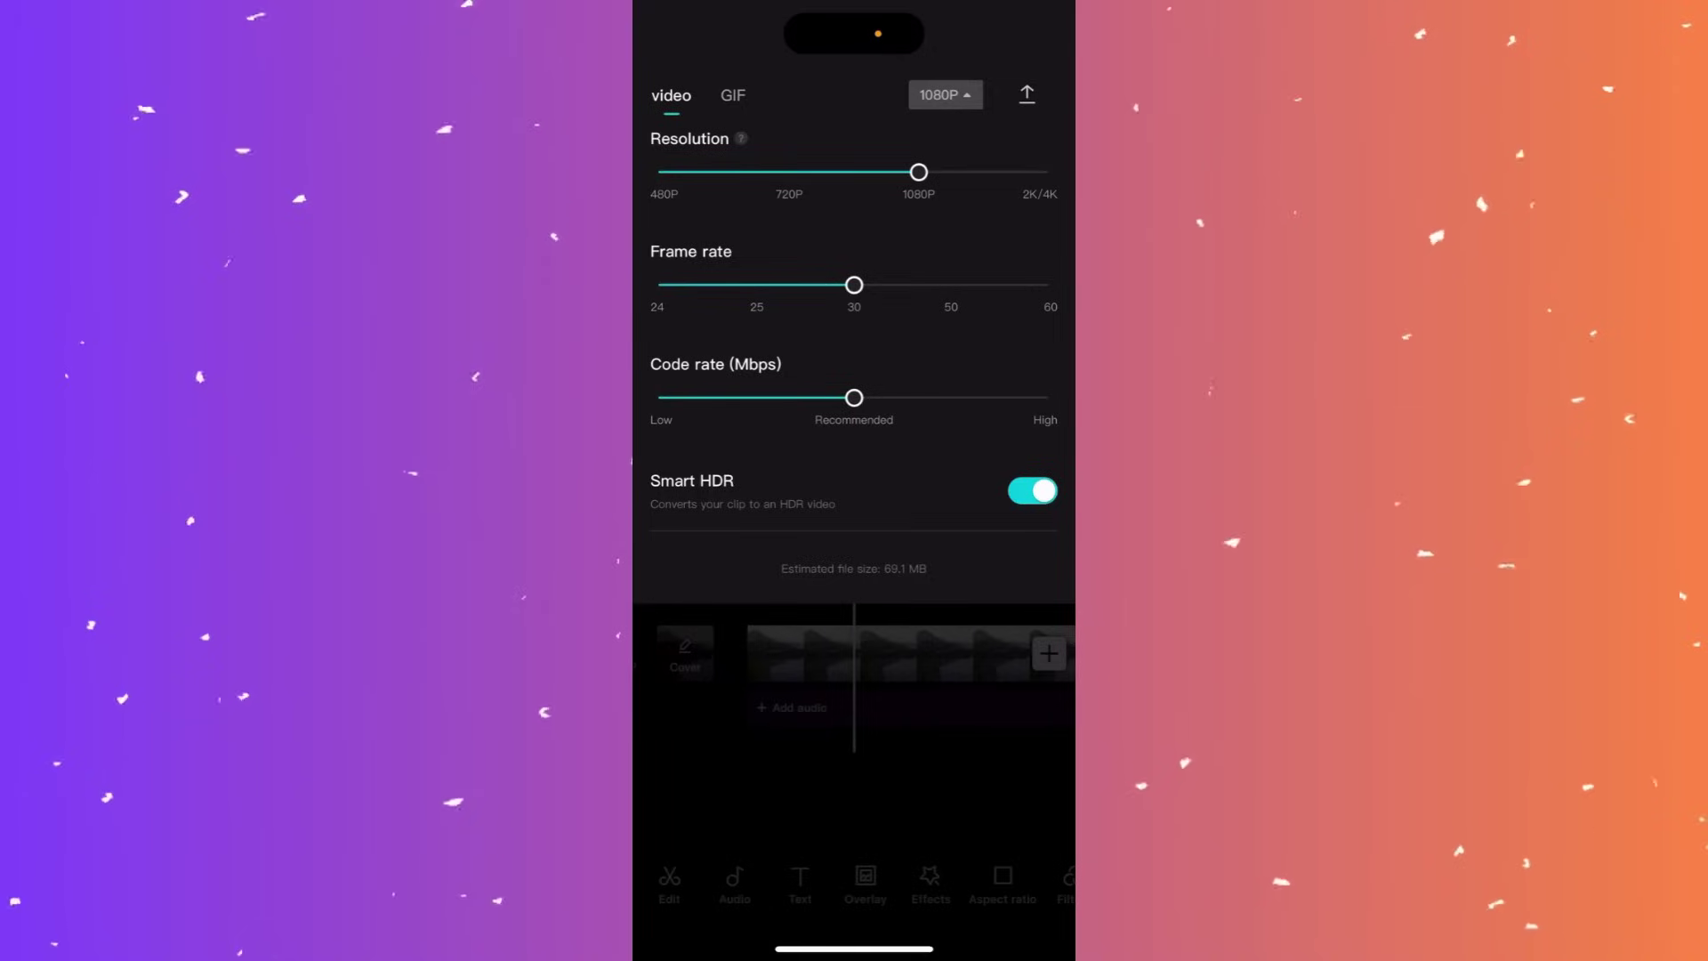
{"action": "left_click", "coordinate": [1031, 491]}
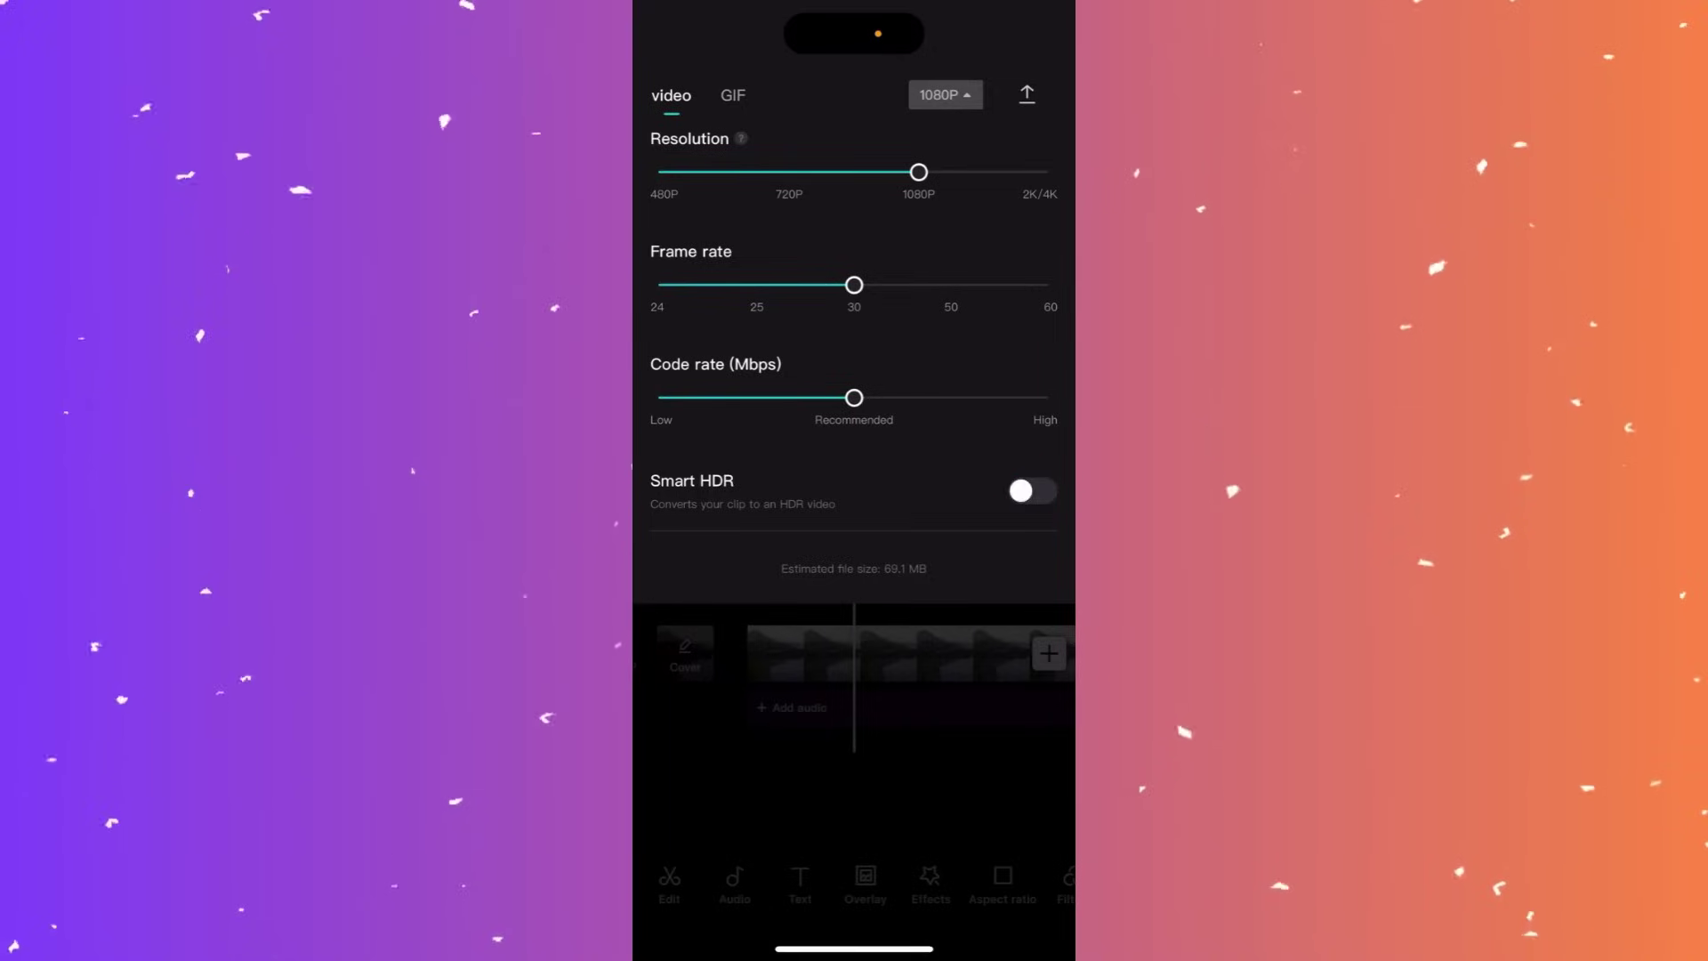
{"action": "left_click", "coordinate": [1032, 490]}
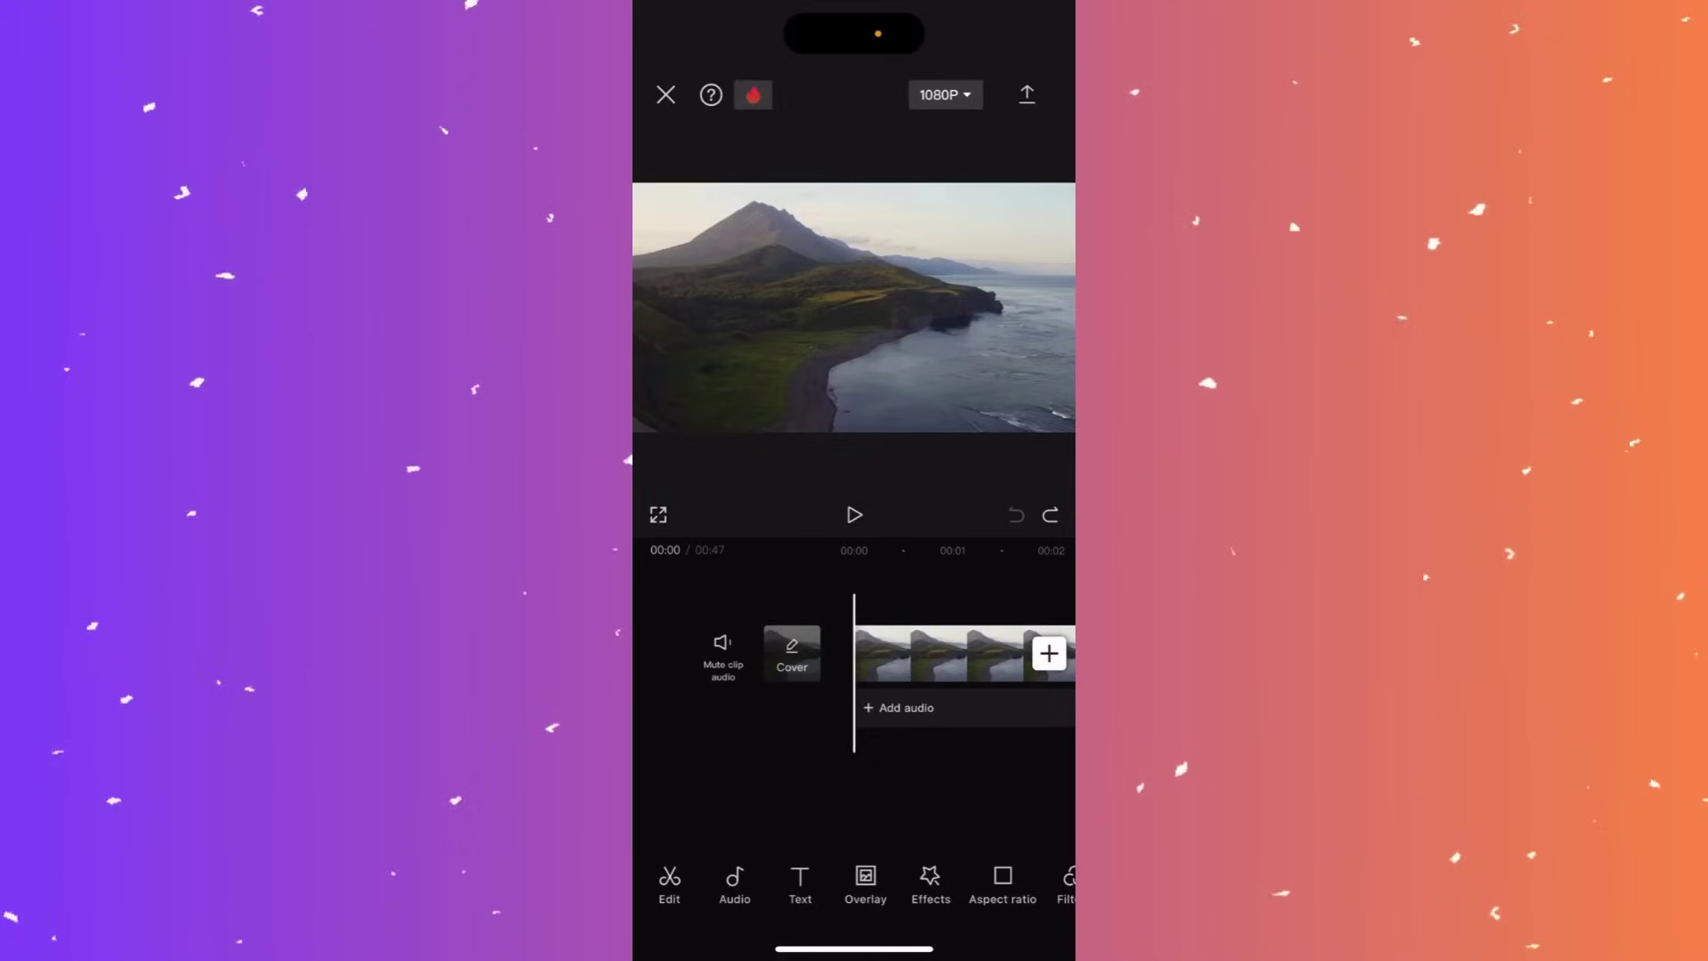
Step: Rotate the mountain coastline clip through four successive 90-degree turns using the Transform tools
{"action": "left_click_drag", "start_coordinate": [979, 654], "coordinate": [925, 653]}
{"action": "left_click", "coordinate": [934, 654]}
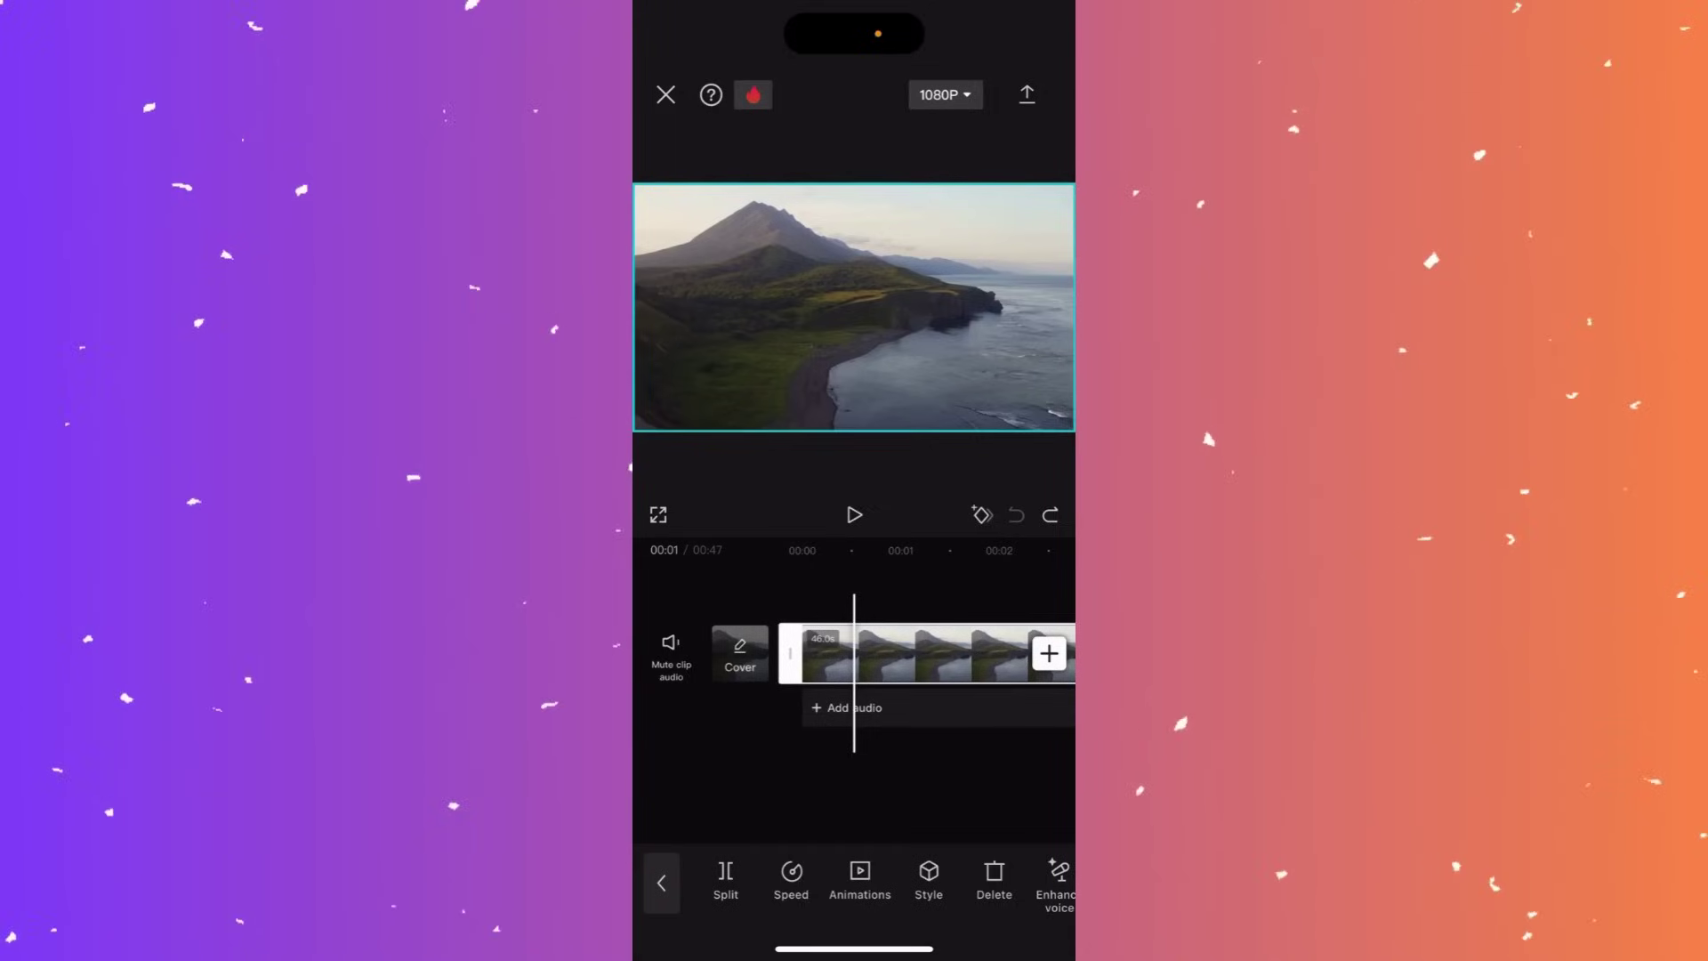
{"action": "scroll", "coordinate": [854, 881], "scroll_direction": "right", "scroll_amount": 5}
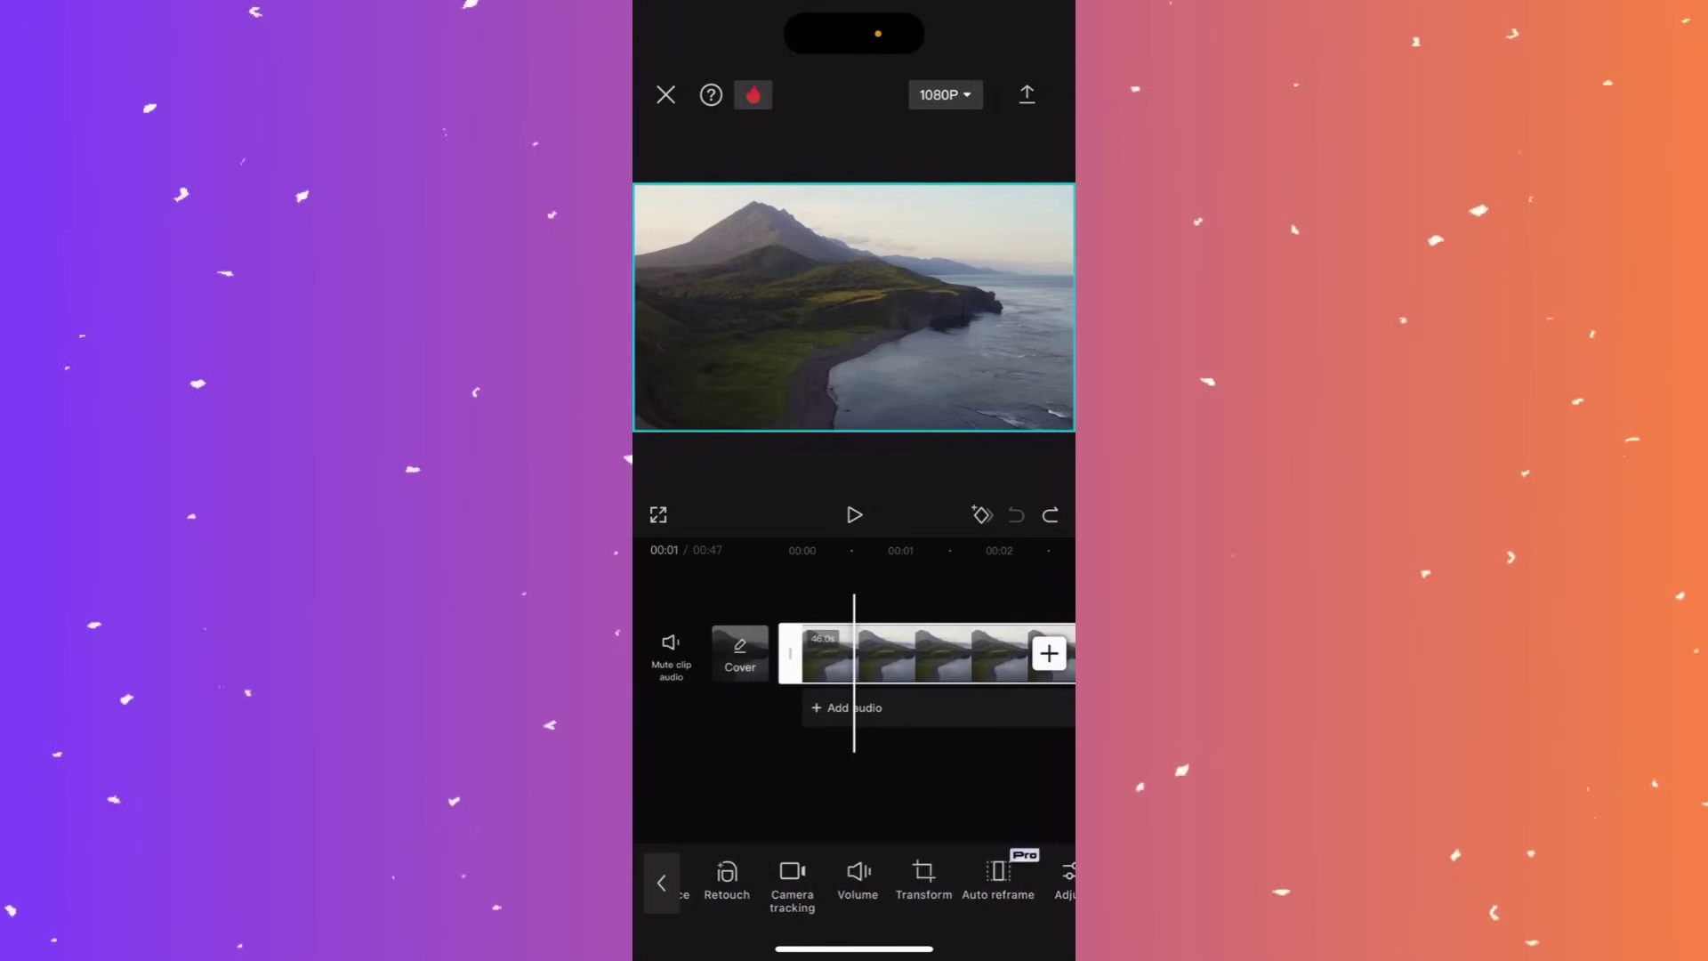
{"action": "scroll", "coordinate": [854, 881], "scroll_direction": "right", "scroll_amount": 3}
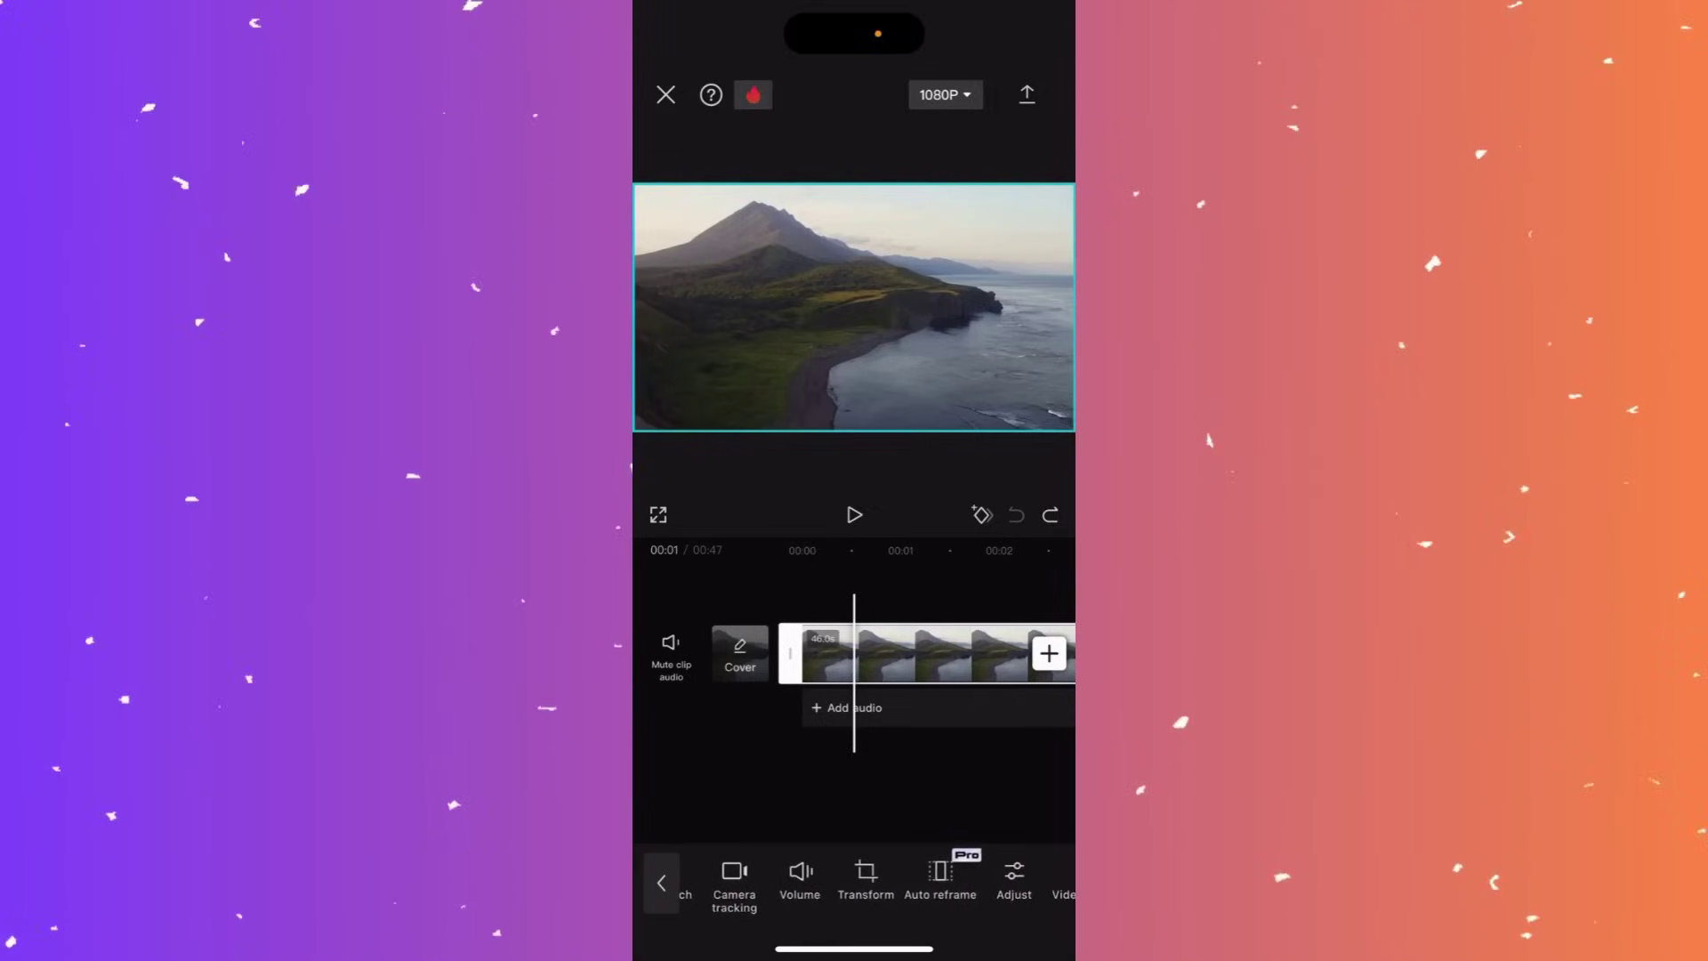
{"action": "left_click", "coordinate": [866, 880]}
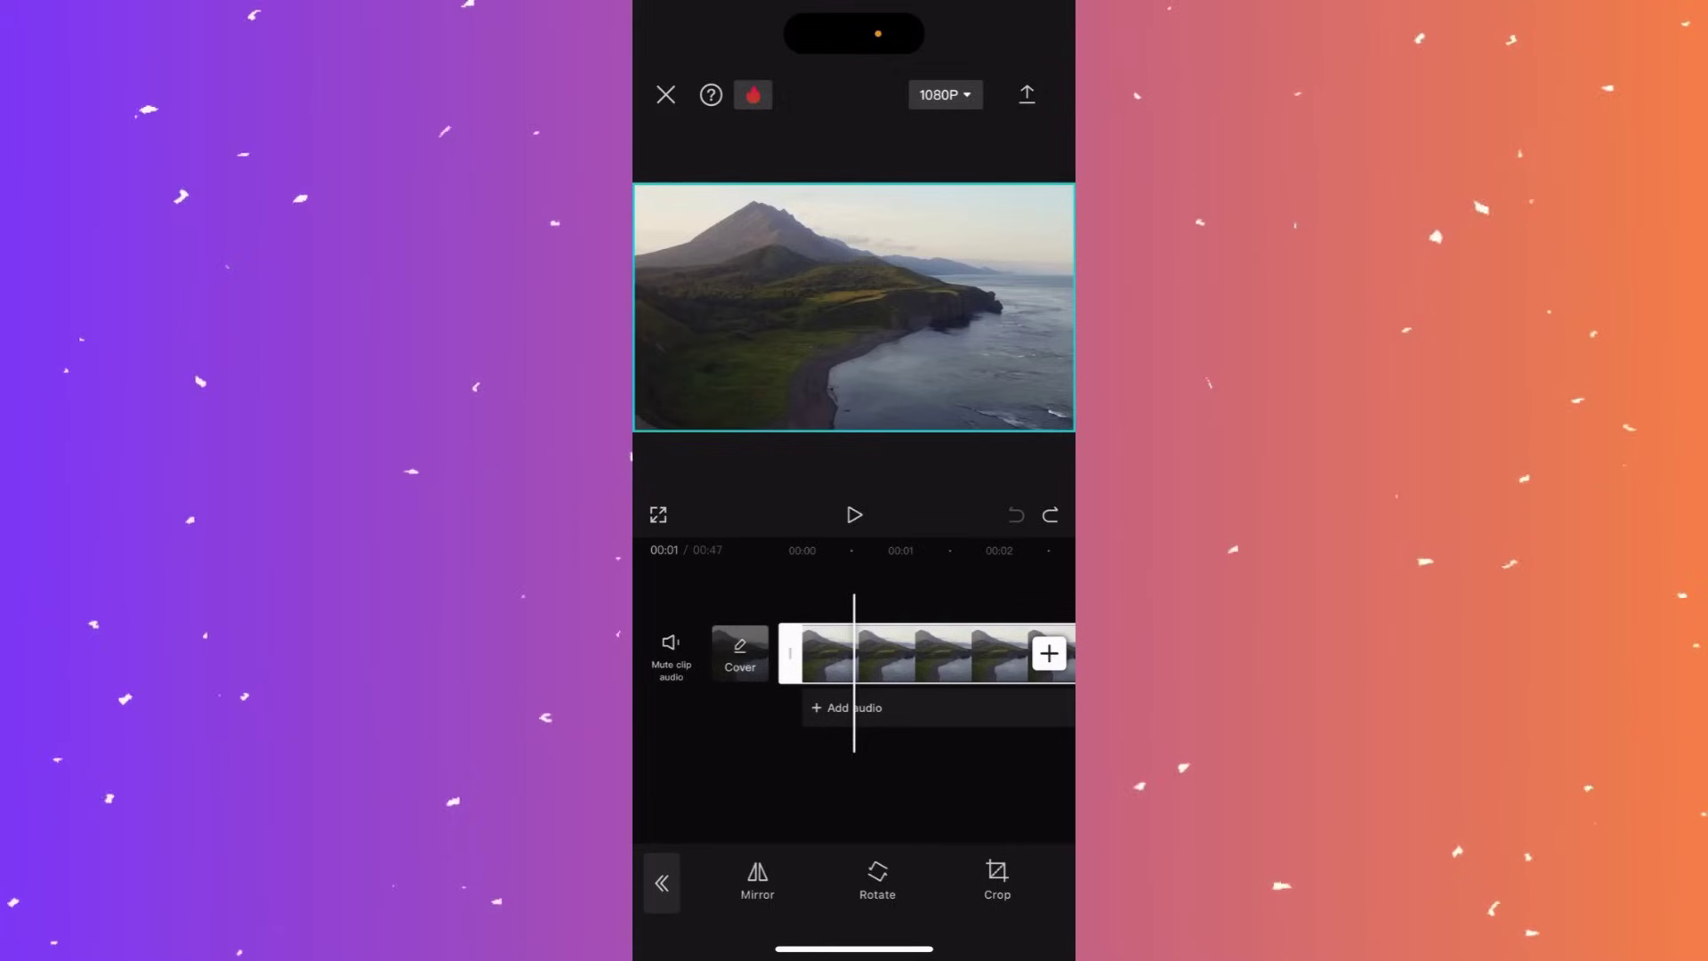
{"action": "left_click", "coordinate": [877, 881]}
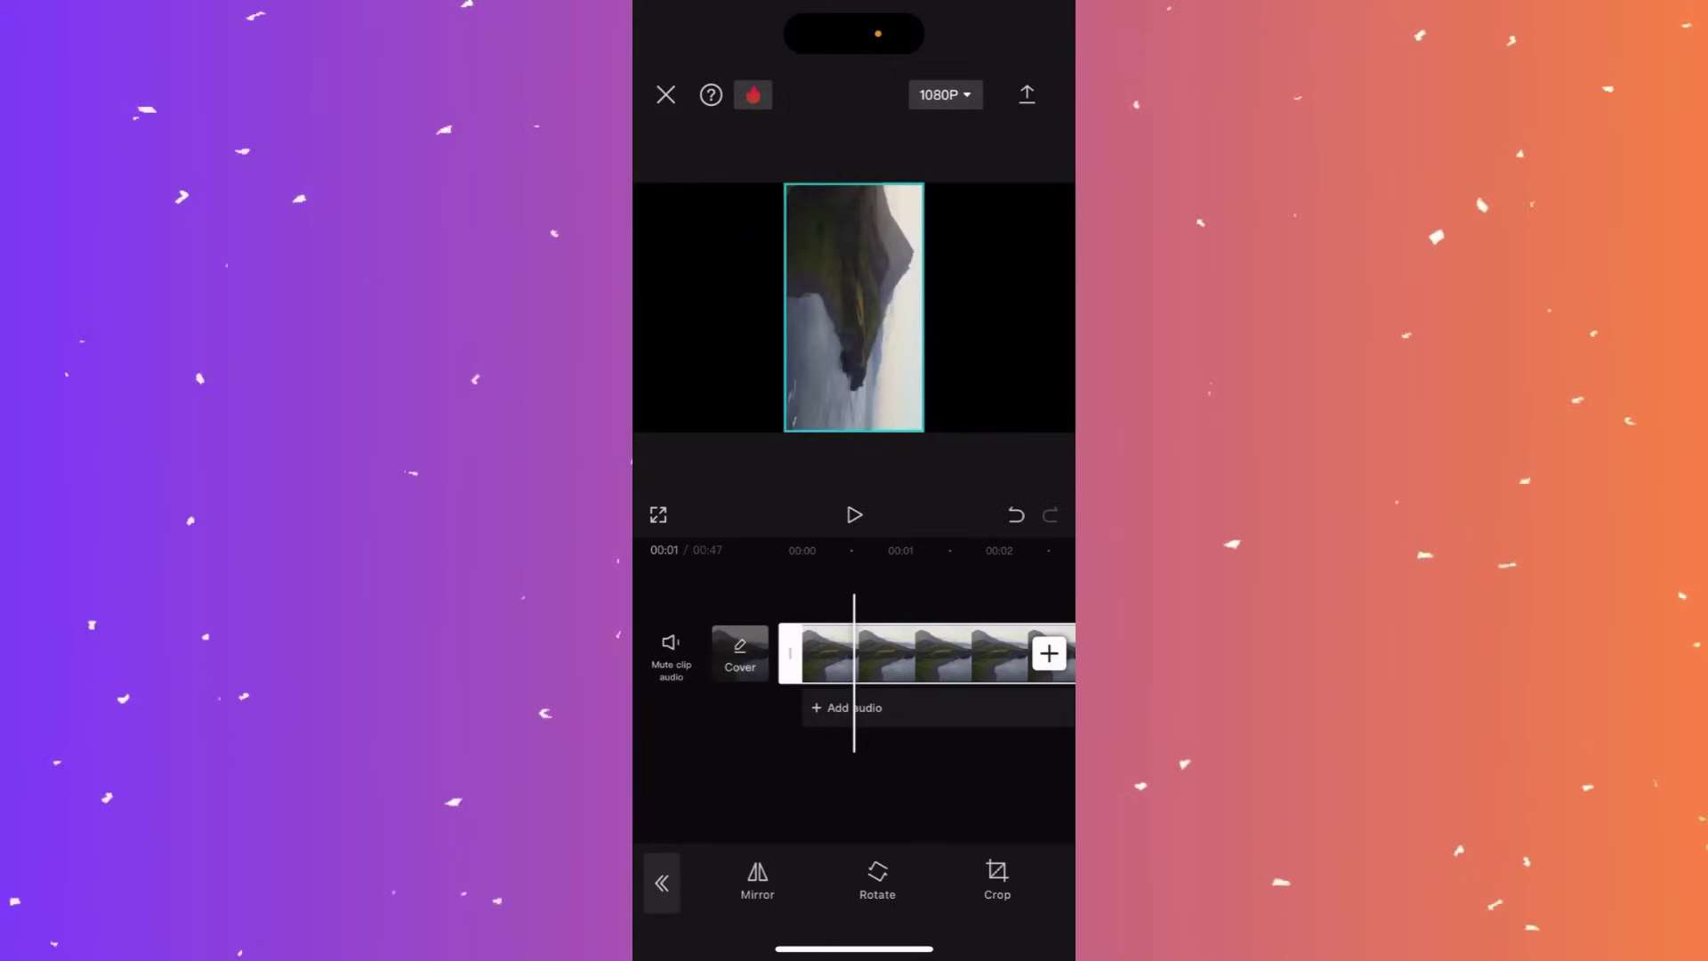
{"action": "left_click", "coordinate": [877, 881]}
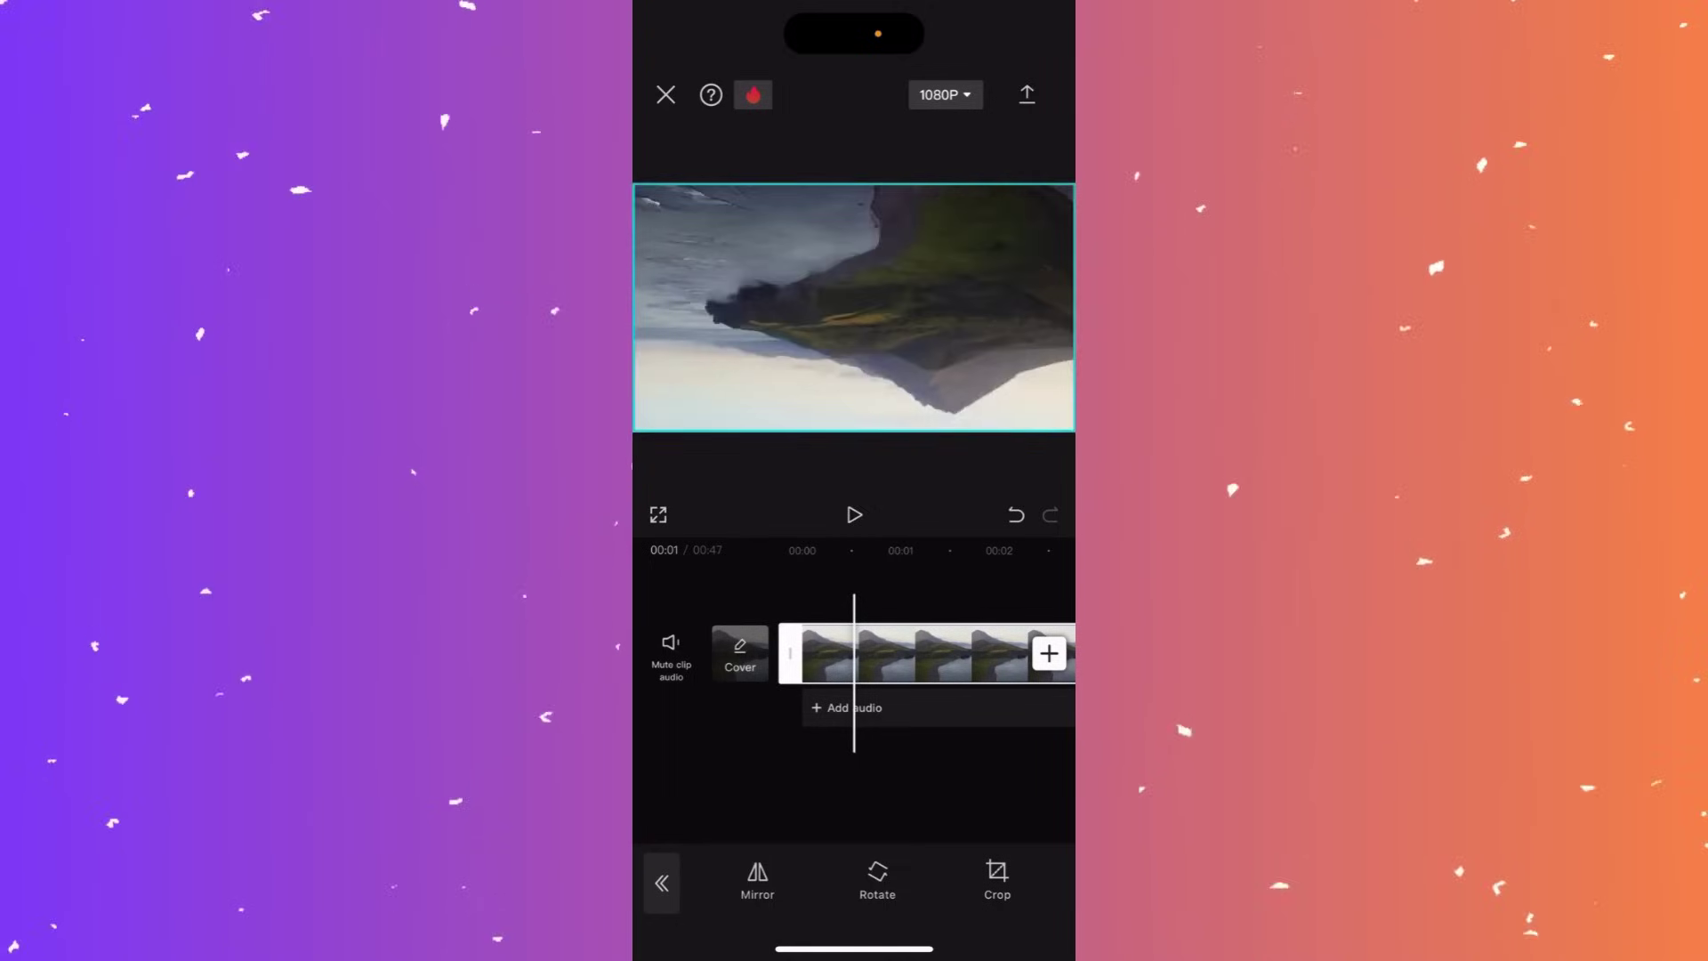
{"action": "left_click", "coordinate": [877, 881]}
{"action": "left_click", "coordinate": [877, 881]}
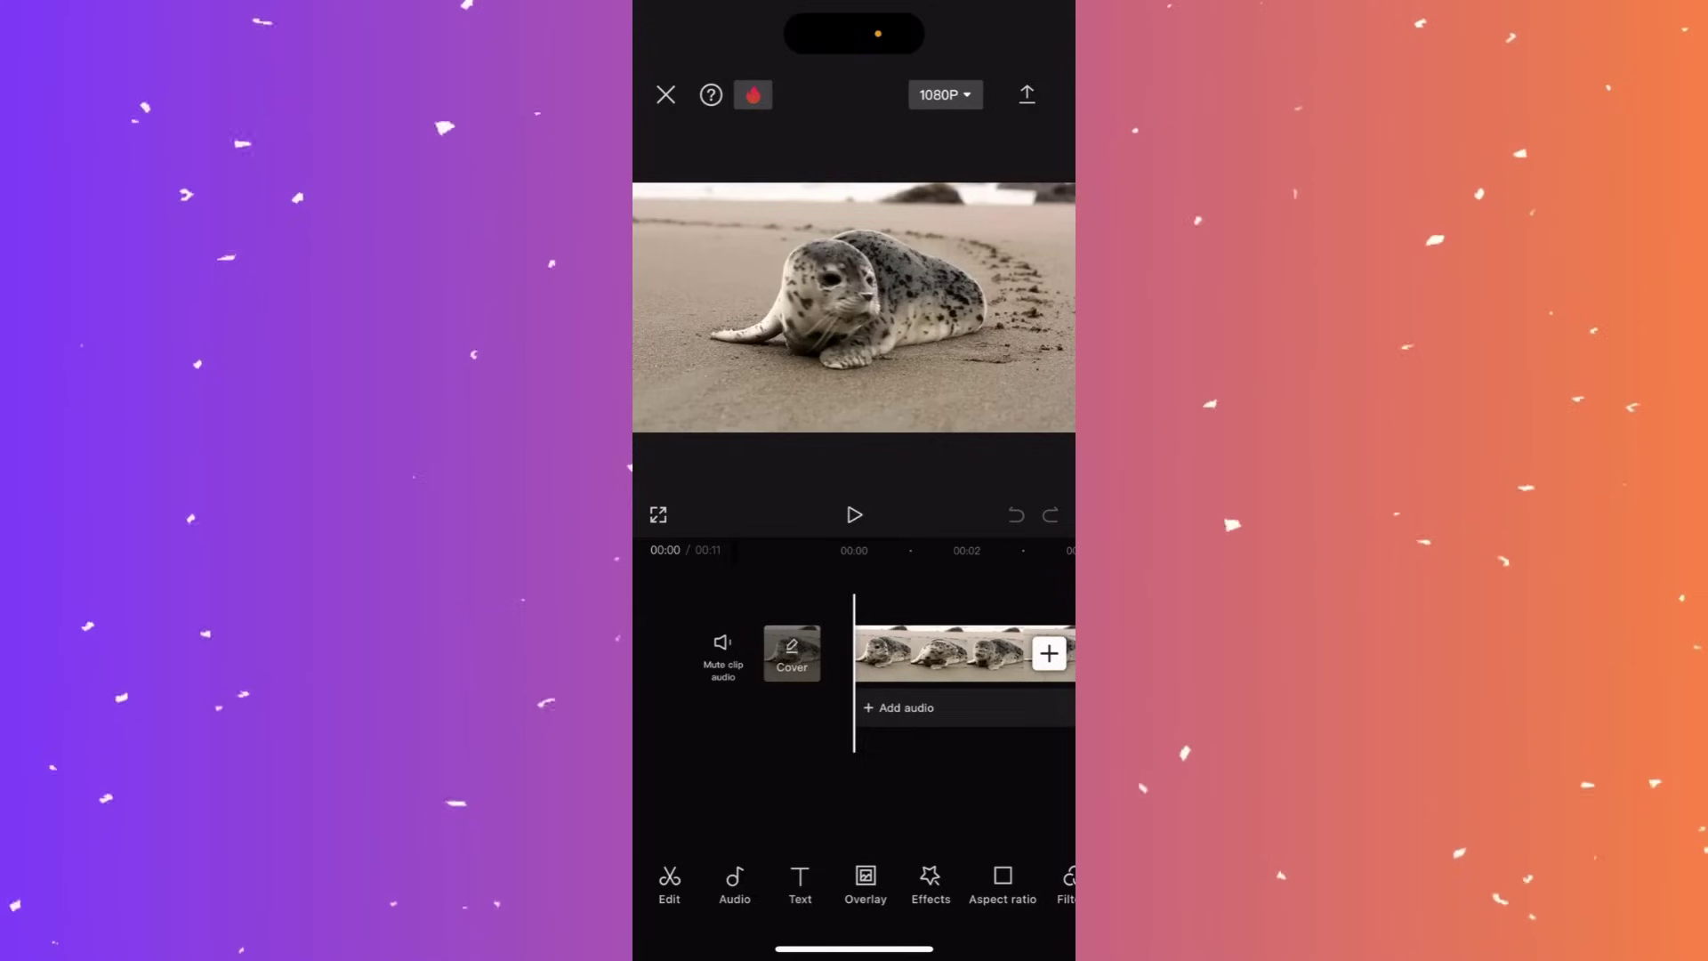
Step: Apply the Fade In entrance animation to the seal clip
{"action": "left_click", "coordinate": [943, 654]}
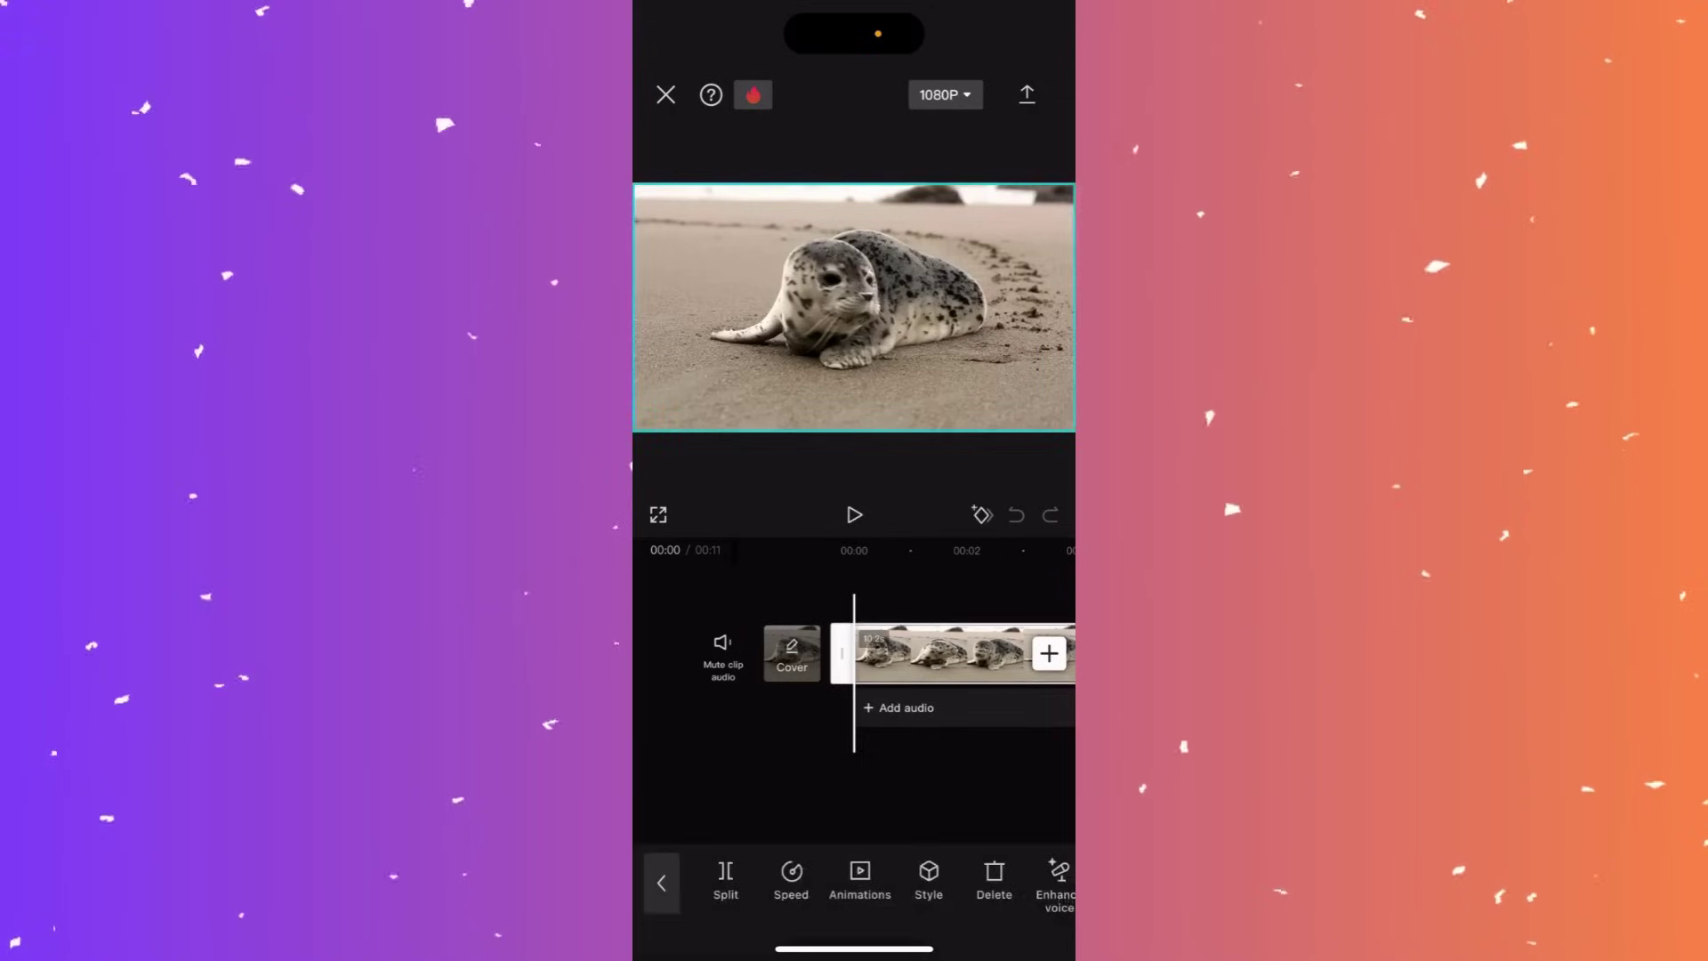
{"action": "scroll", "coordinate": [854, 882], "scroll_direction": "right", "scroll_amount": 1}
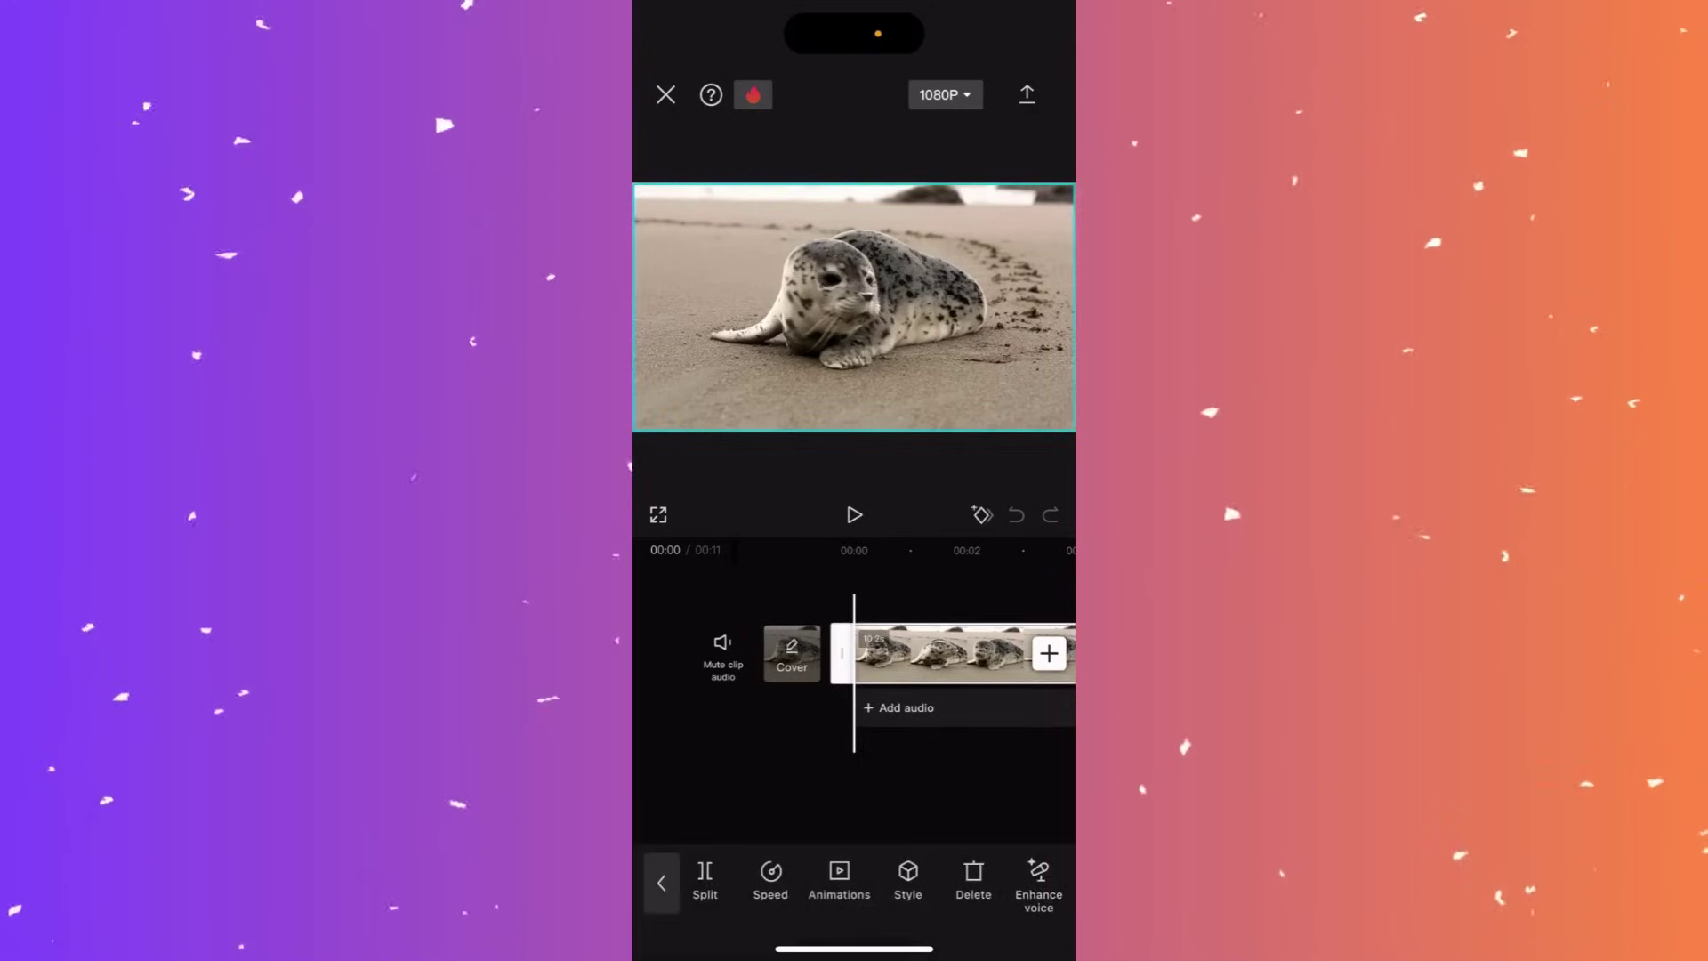
{"action": "scroll", "coordinate": [854, 883], "scroll_direction": "left", "scroll_amount": 1}
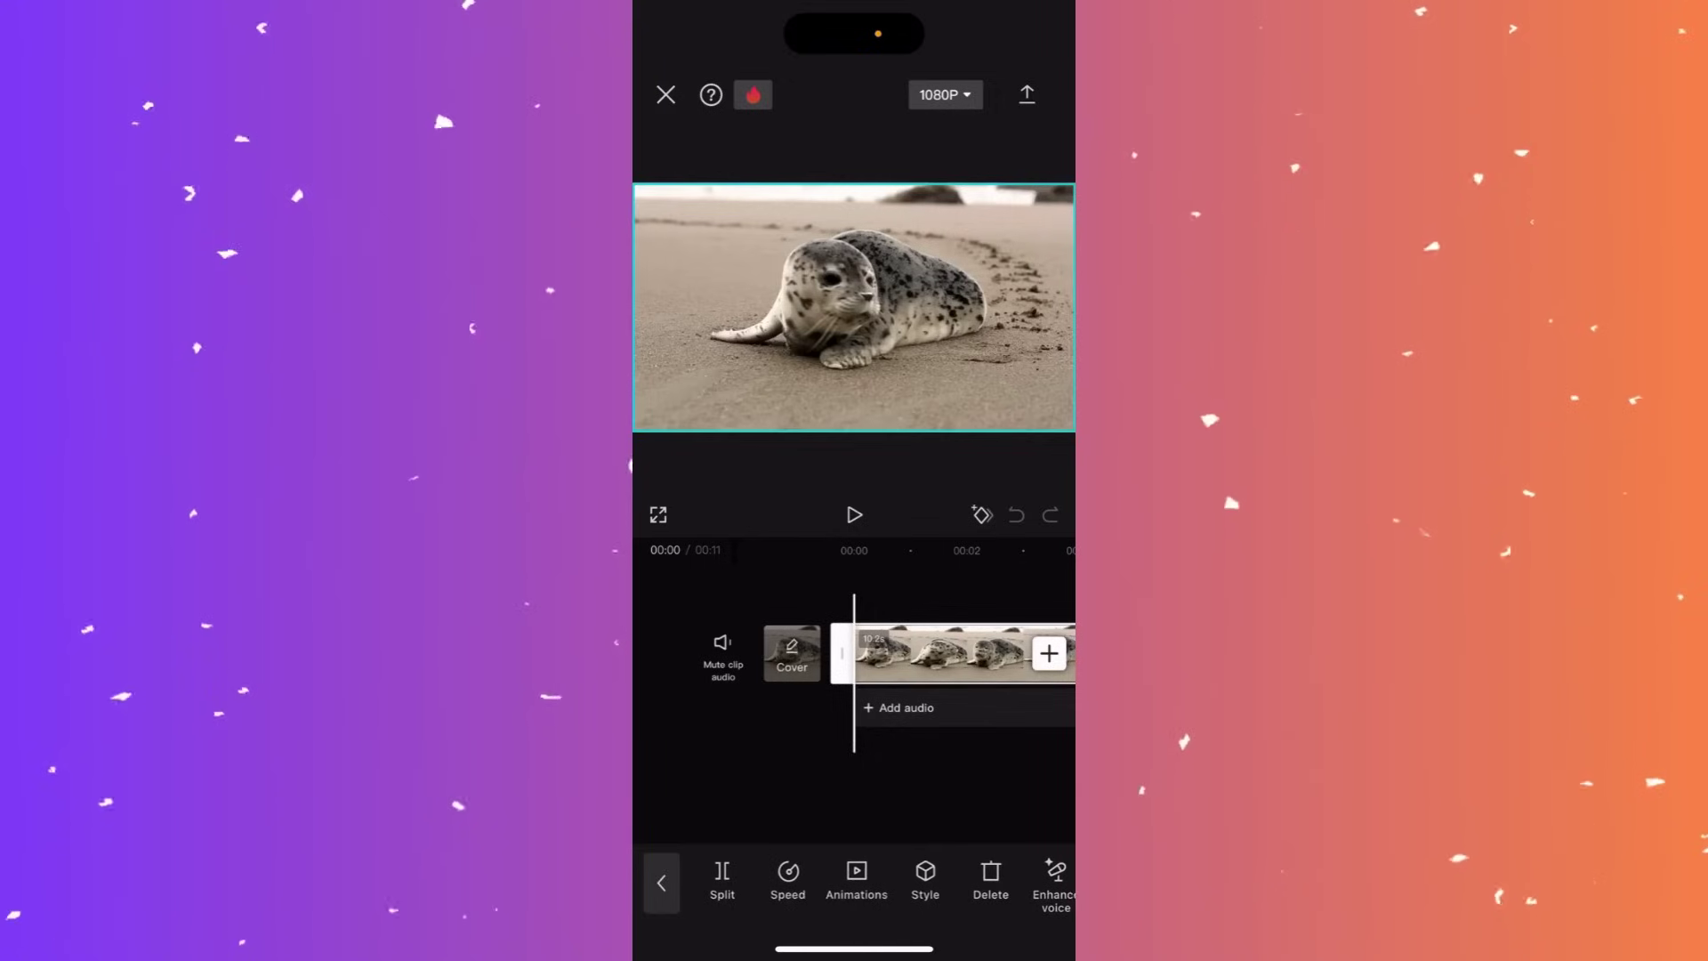
{"action": "left_click", "coordinate": [856, 881]}
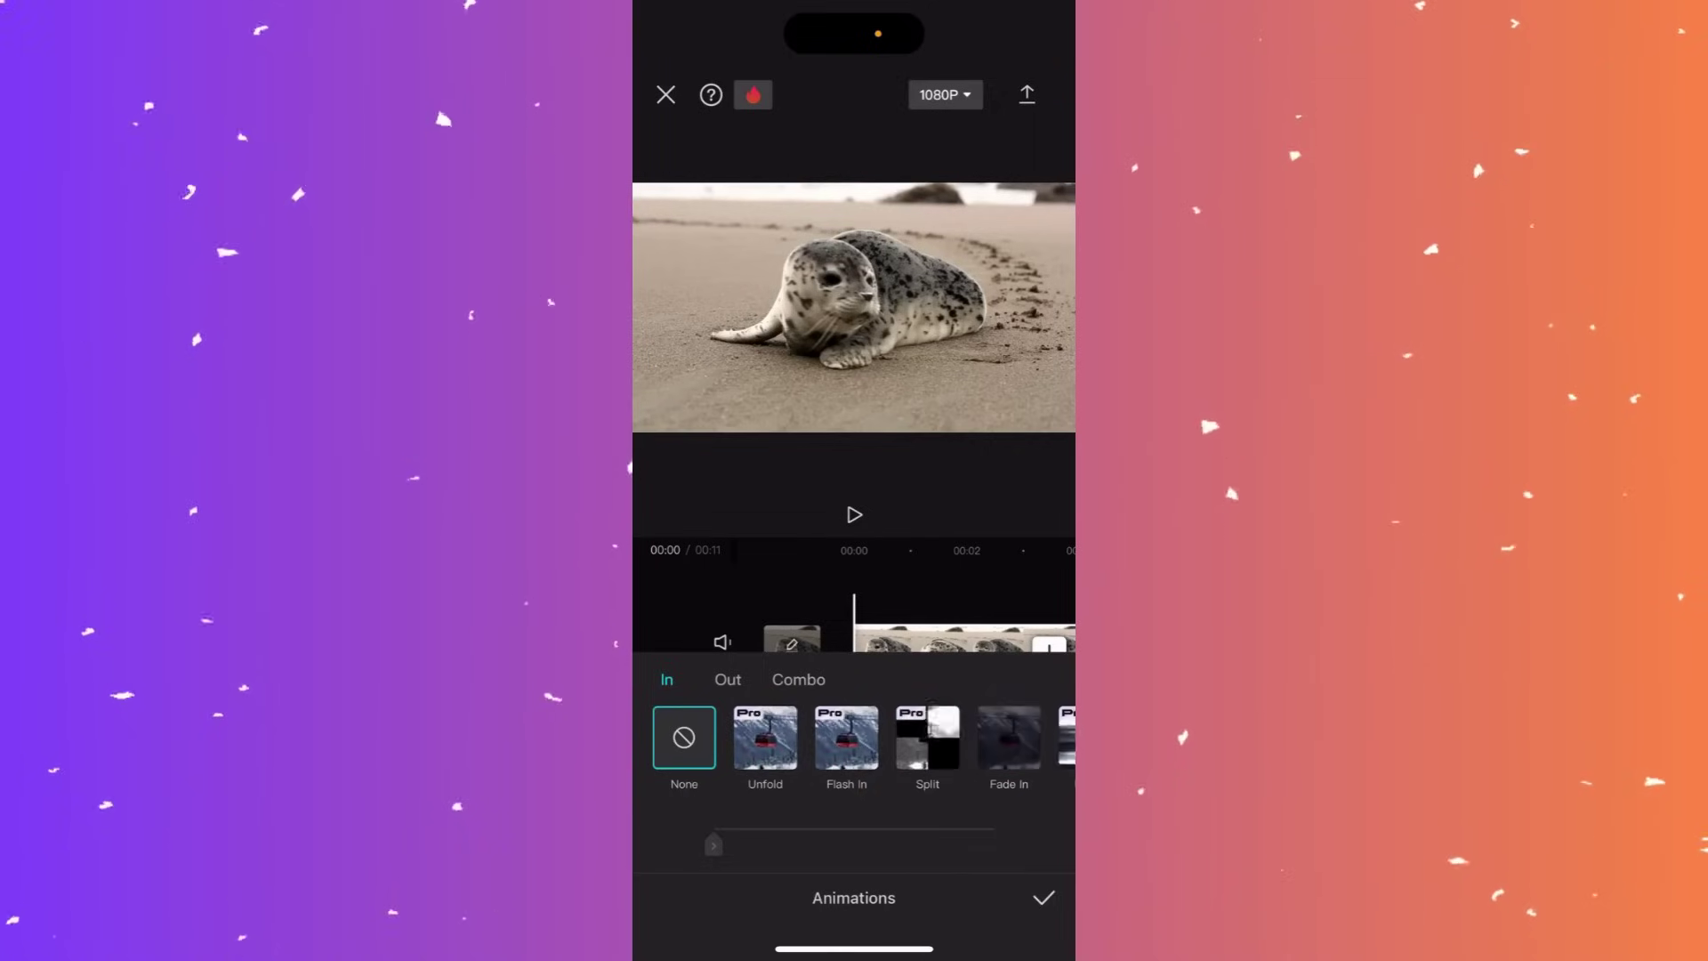
{"action": "left_click_drag", "start_coordinate": [979, 739], "coordinate": [874, 738]}
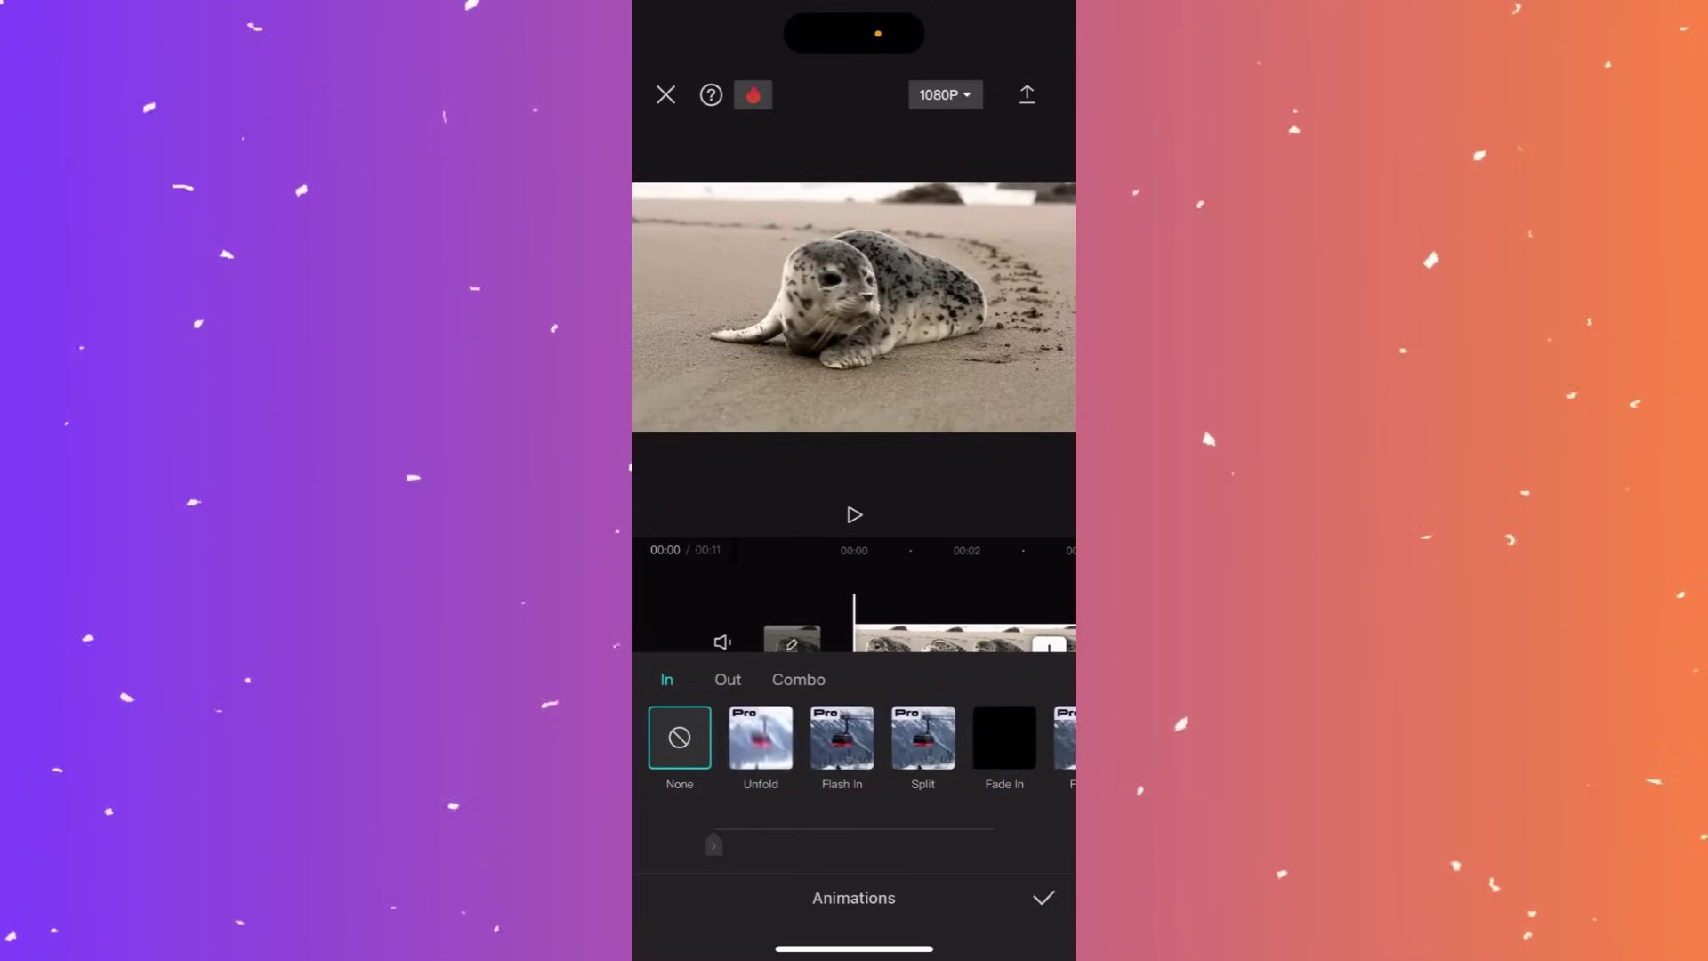
{"action": "scroll", "coordinate": [854, 739], "scroll_direction": "right", "scroll_amount": 3}
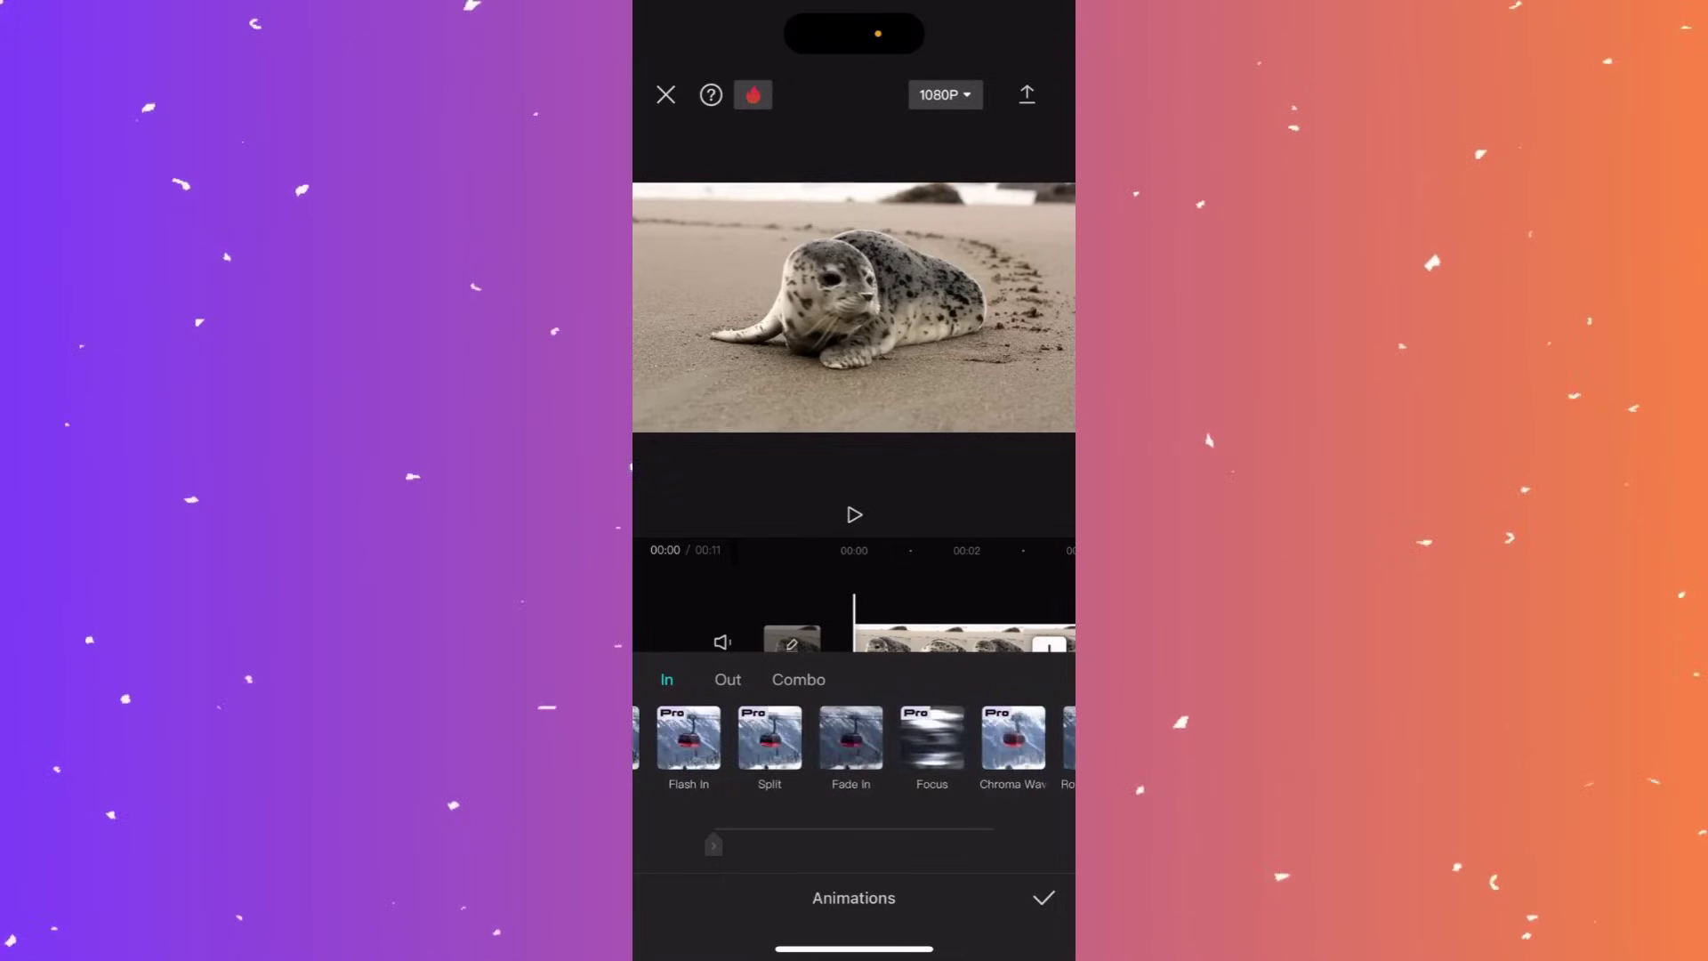
{"action": "left_click", "coordinate": [851, 738]}
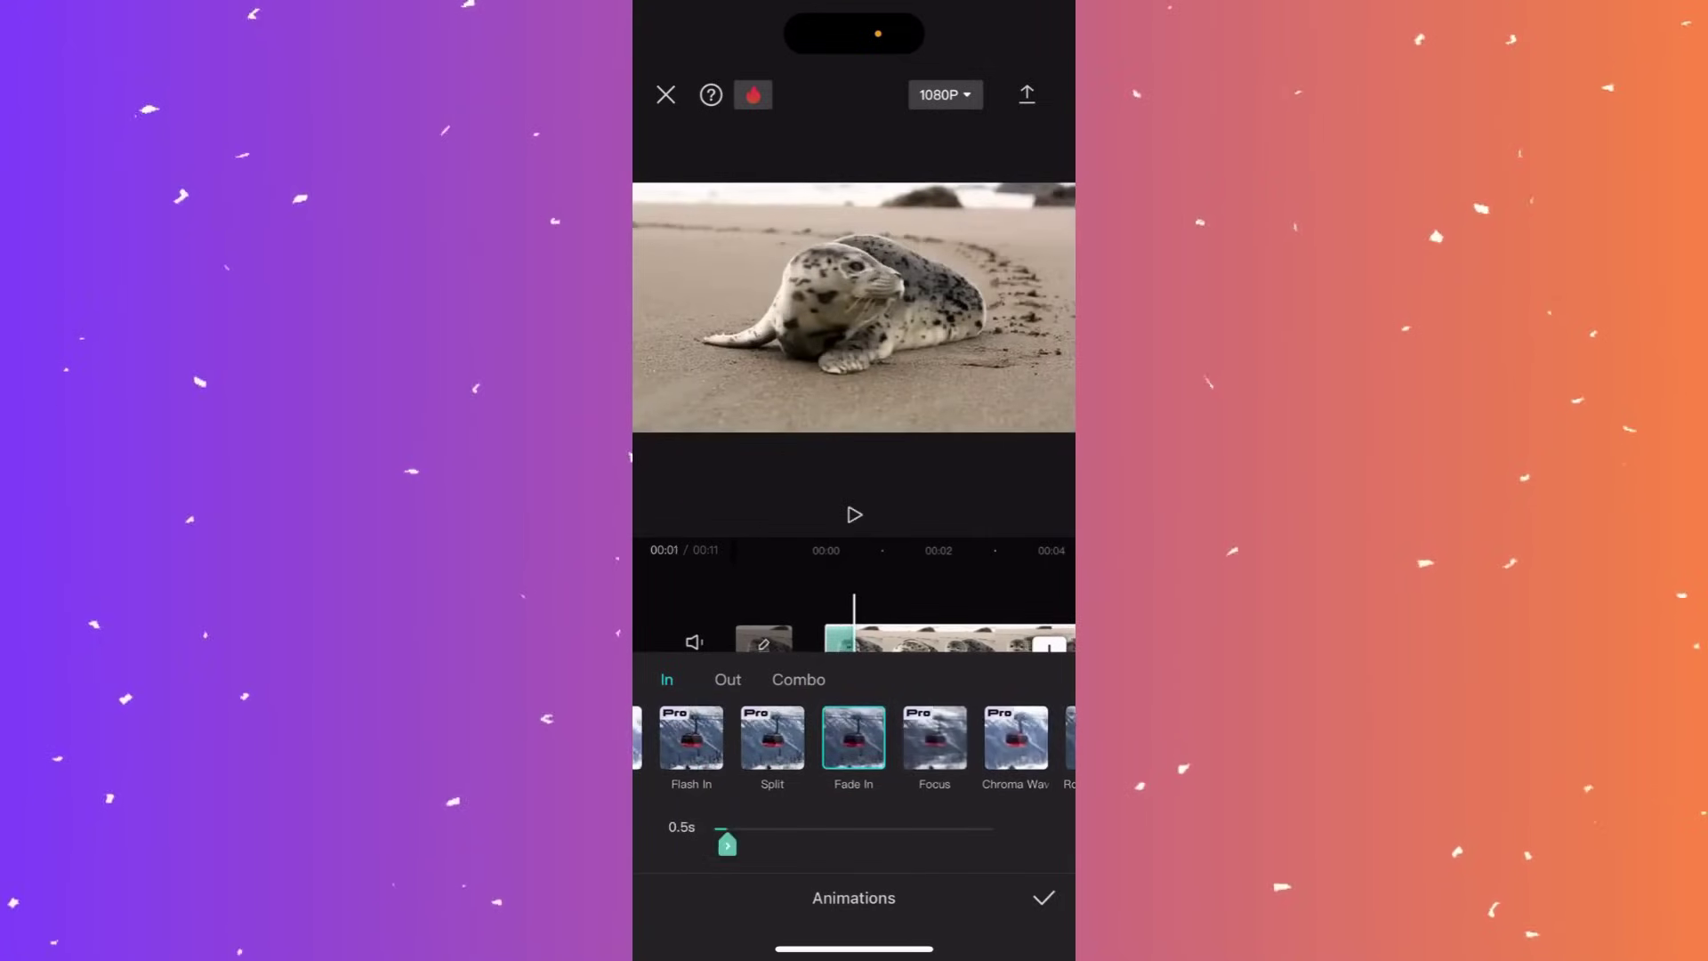
Step: Set the Fade In duration to 2.0 s and play the opening of the seal clip to check it
{"action": "left_click_drag", "start_coordinate": [780, 845], "coordinate": [796, 844]}
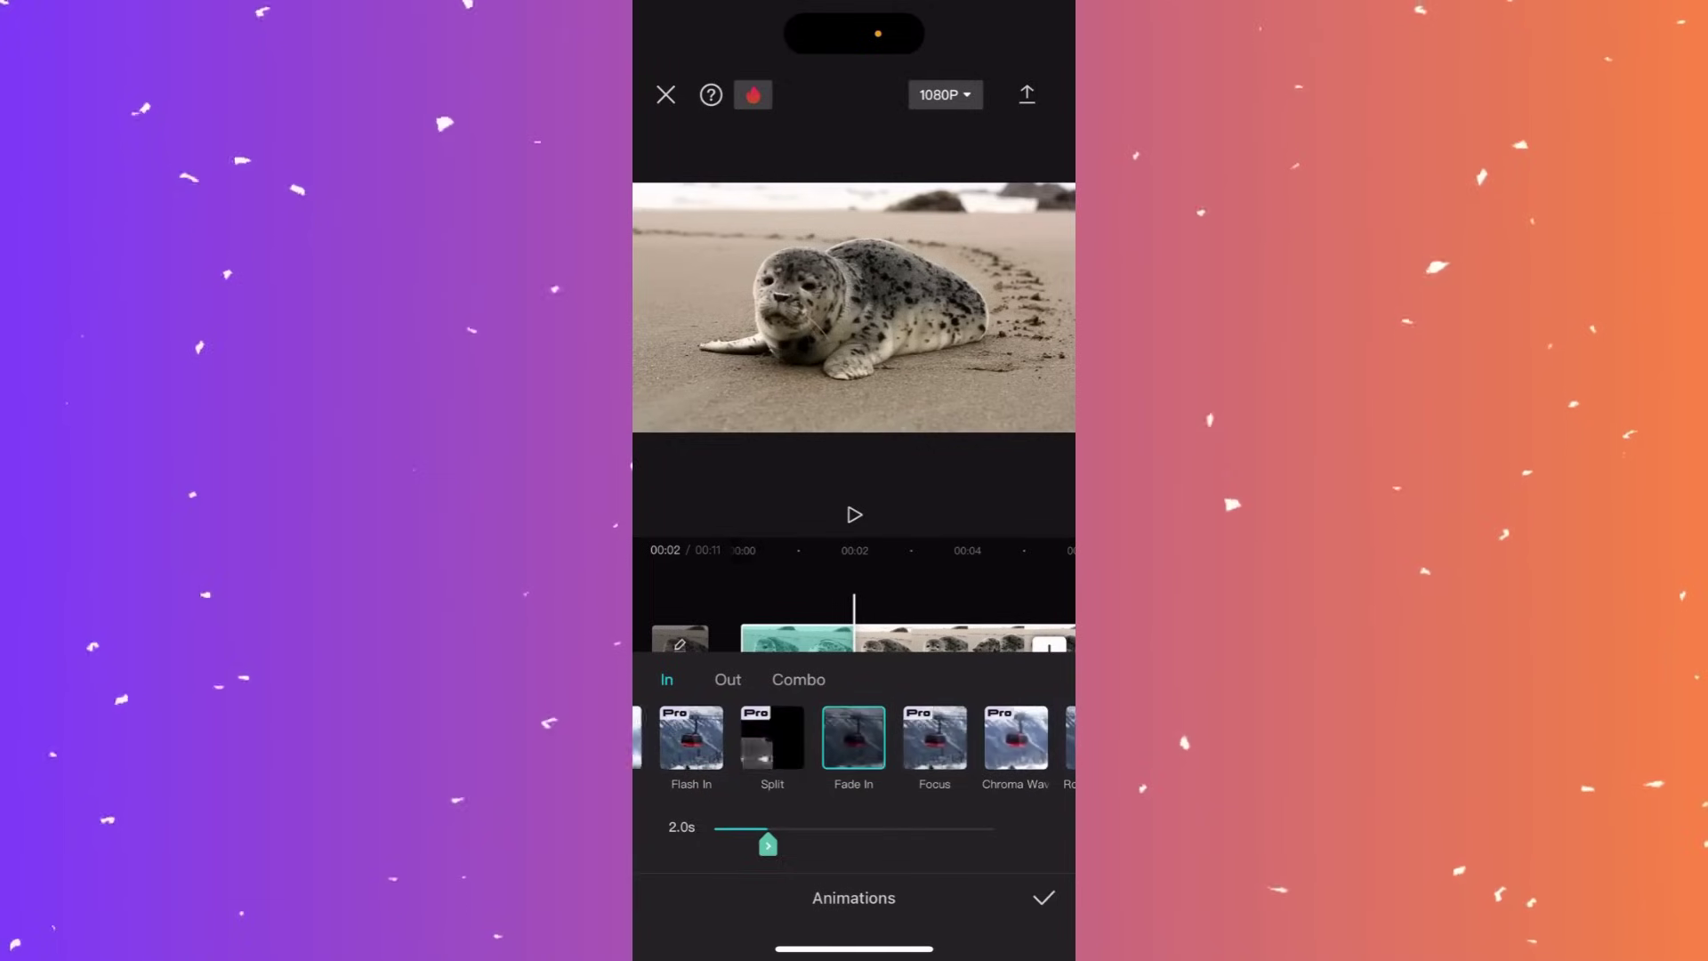
{"action": "left_click", "coordinate": [1044, 900]}
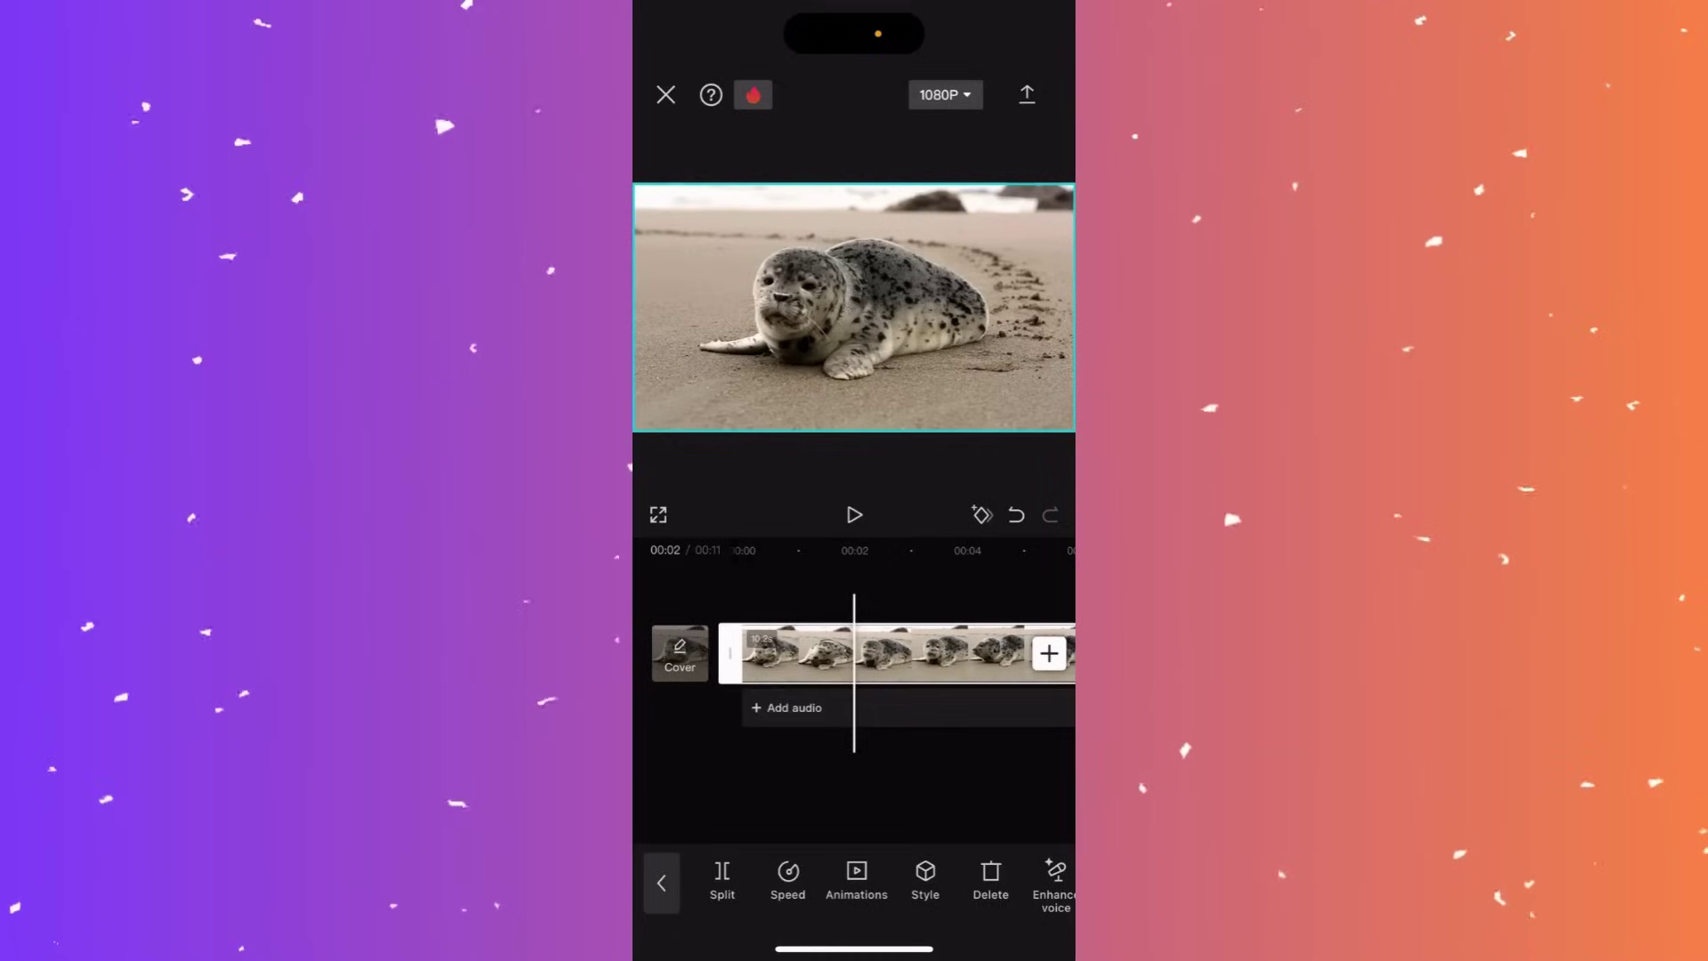
{"action": "scroll", "coordinate": [889, 654], "scroll_direction": "left", "scroll_amount": 3}
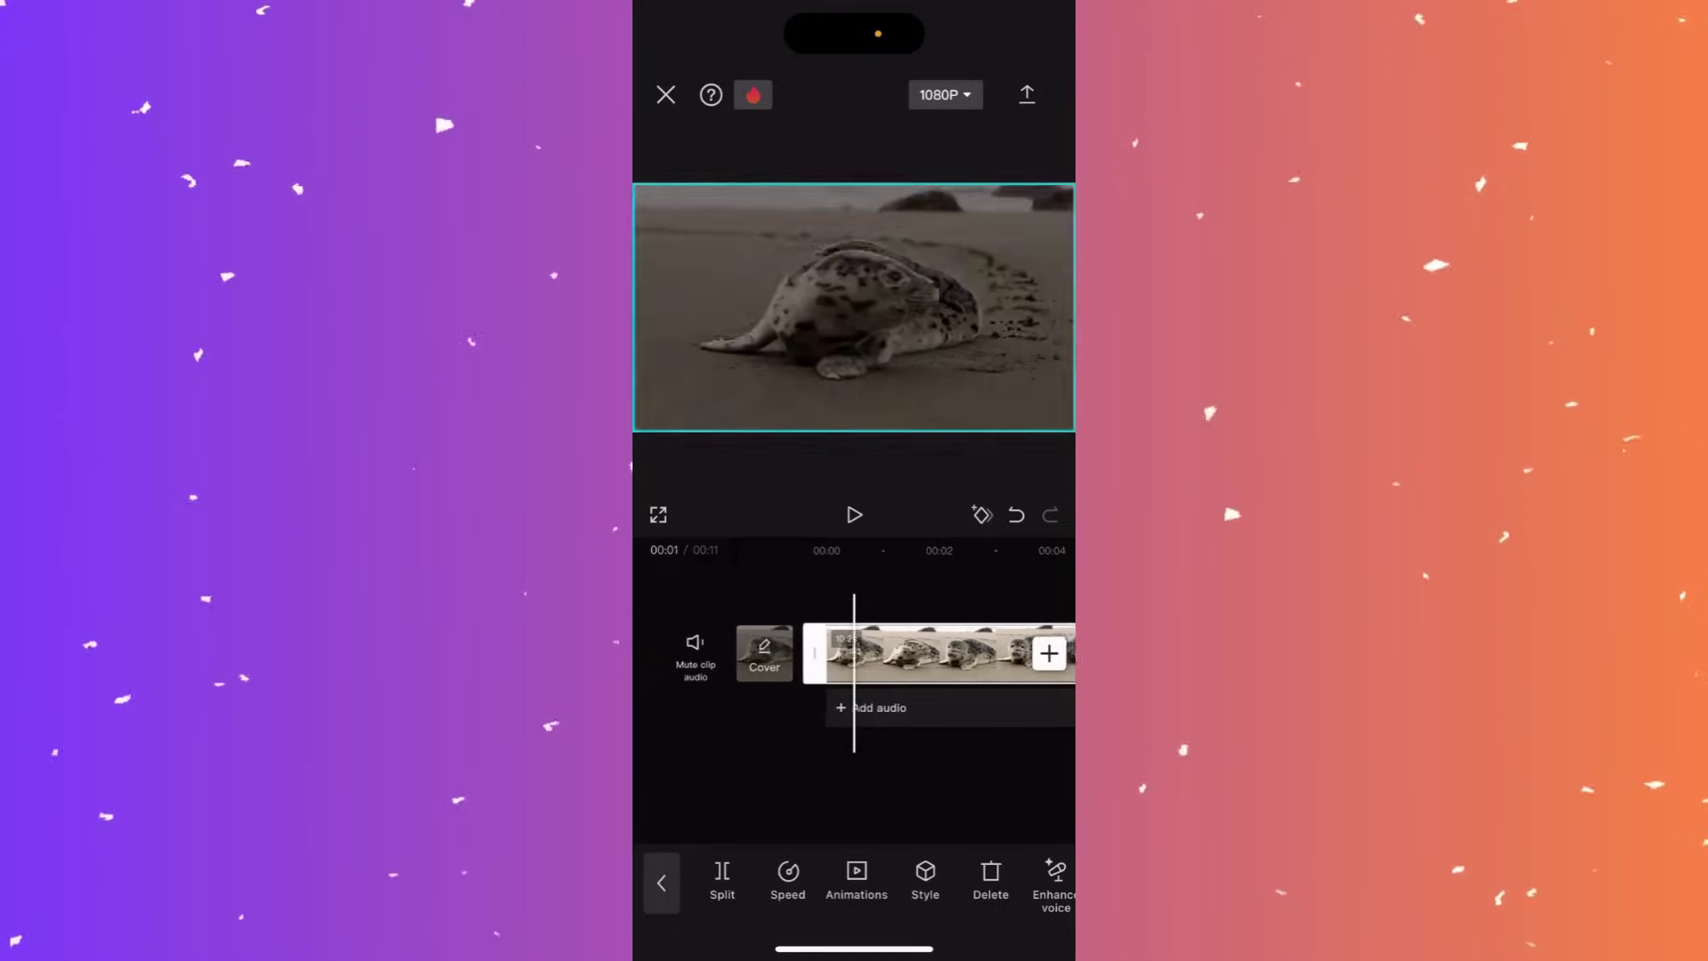
{"action": "left_click", "coordinate": [854, 514]}
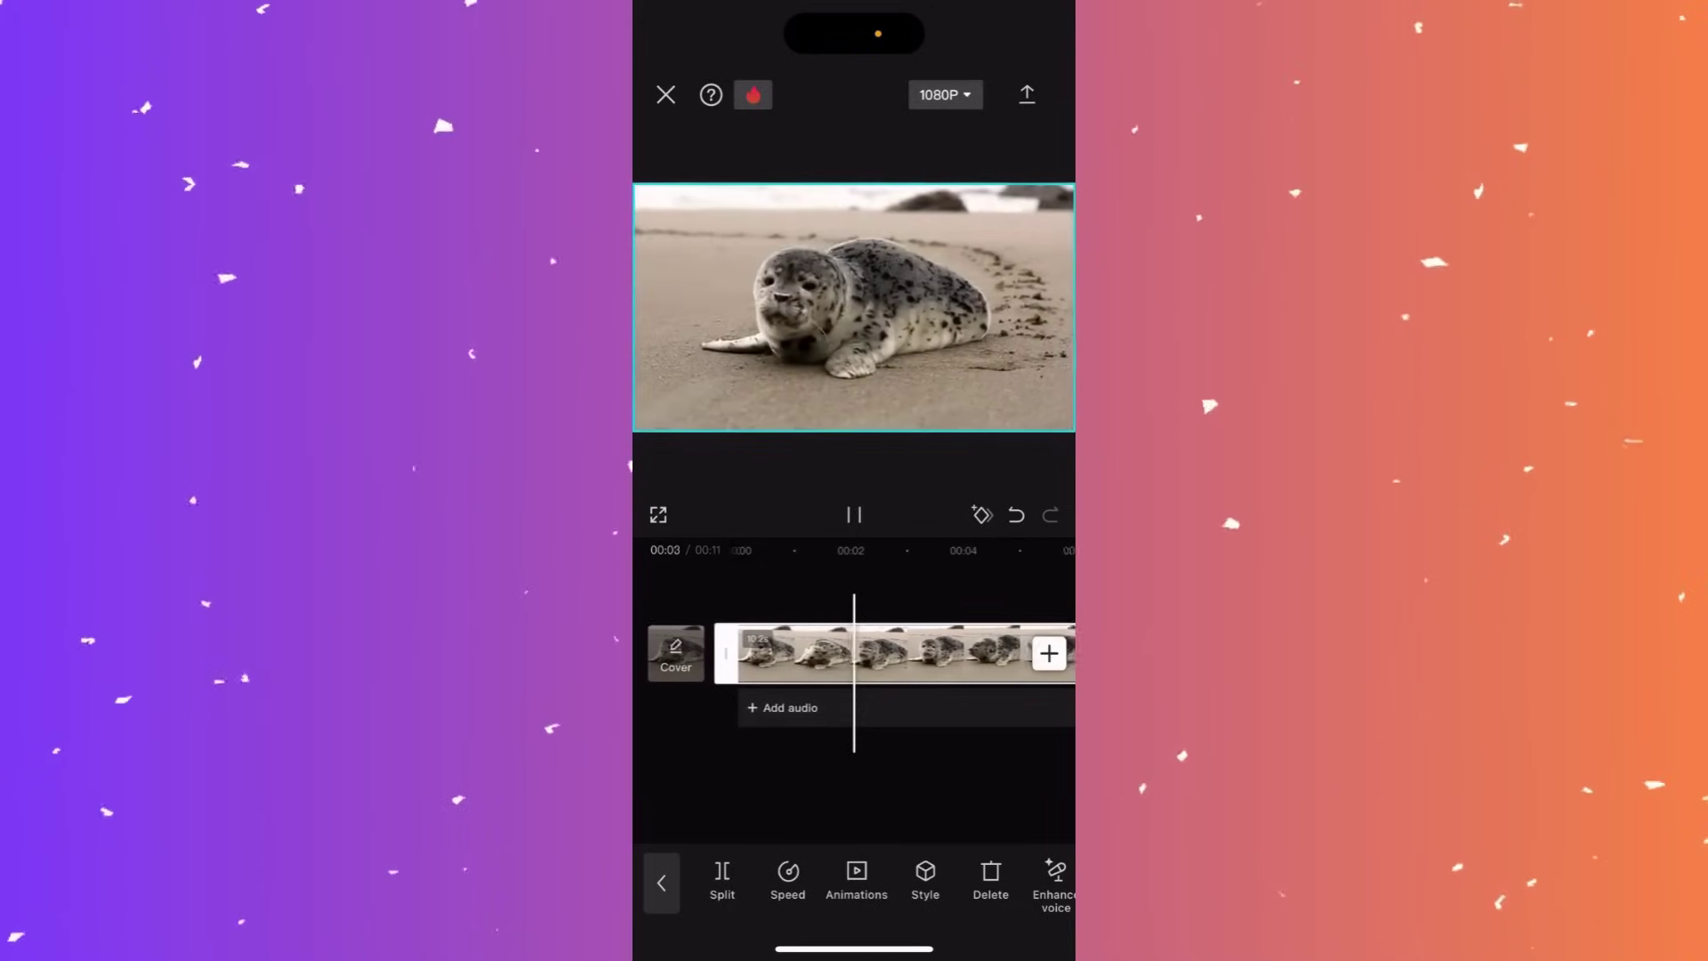
{"action": "left_click", "coordinate": [854, 515]}
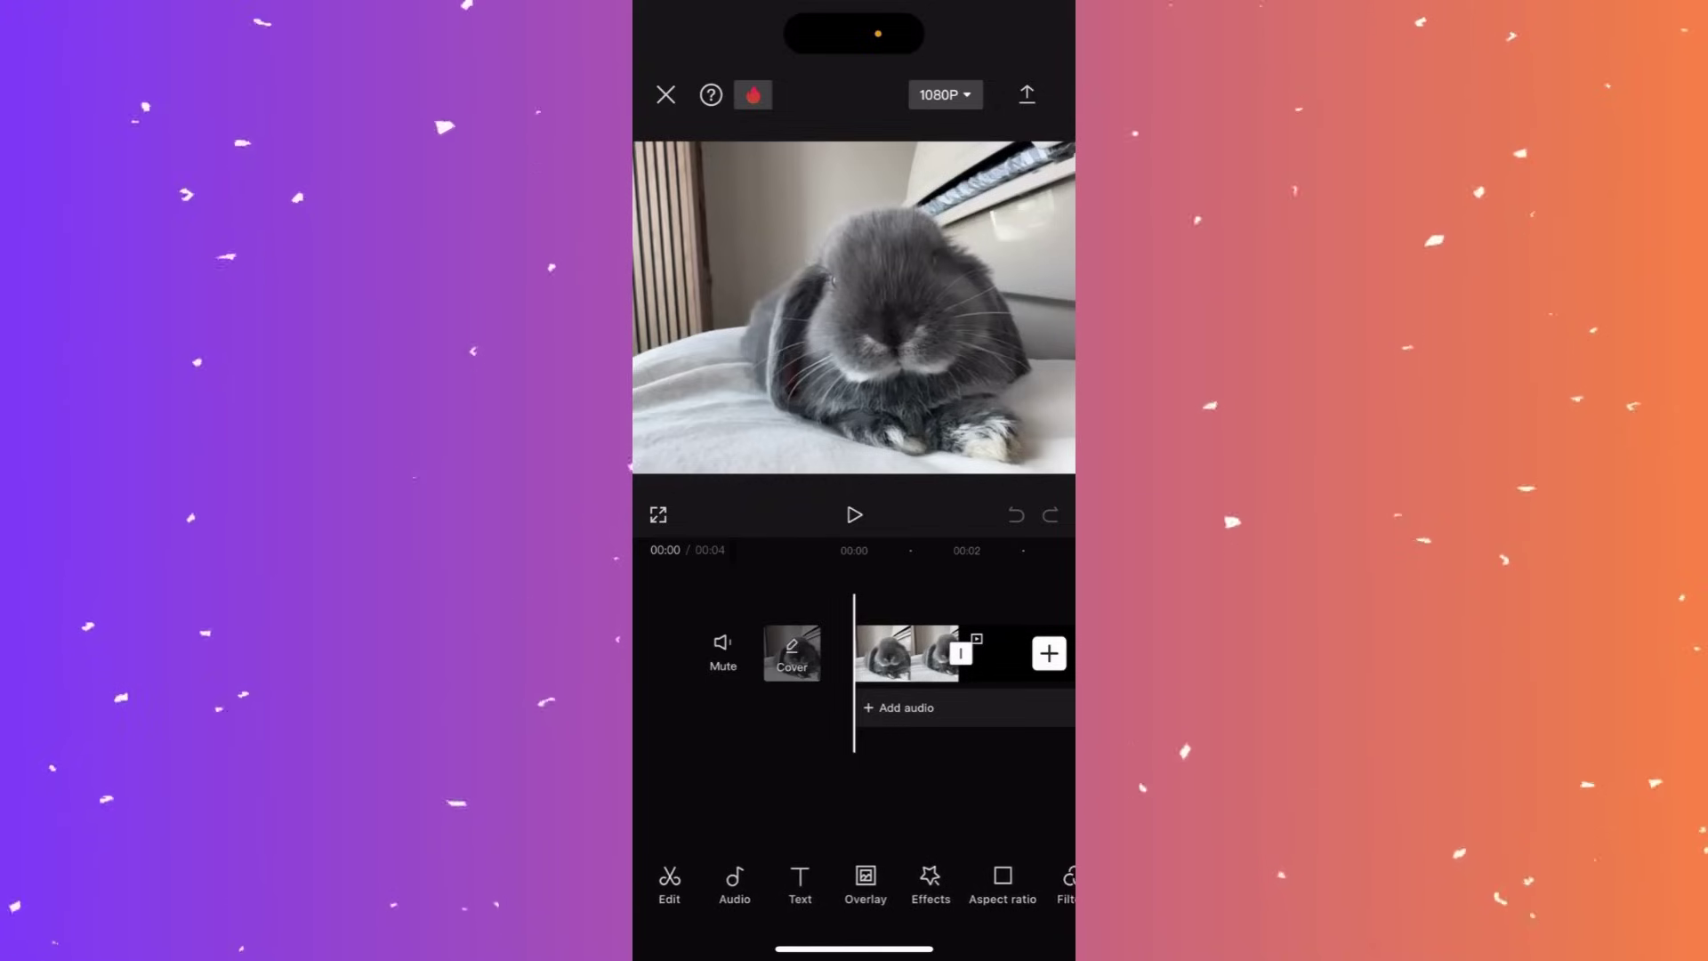
Step: Draw a white freehand heart beside the rabbit with the solid basic brush of the Draw tool
{"action": "left_click", "coordinate": [799, 883]}
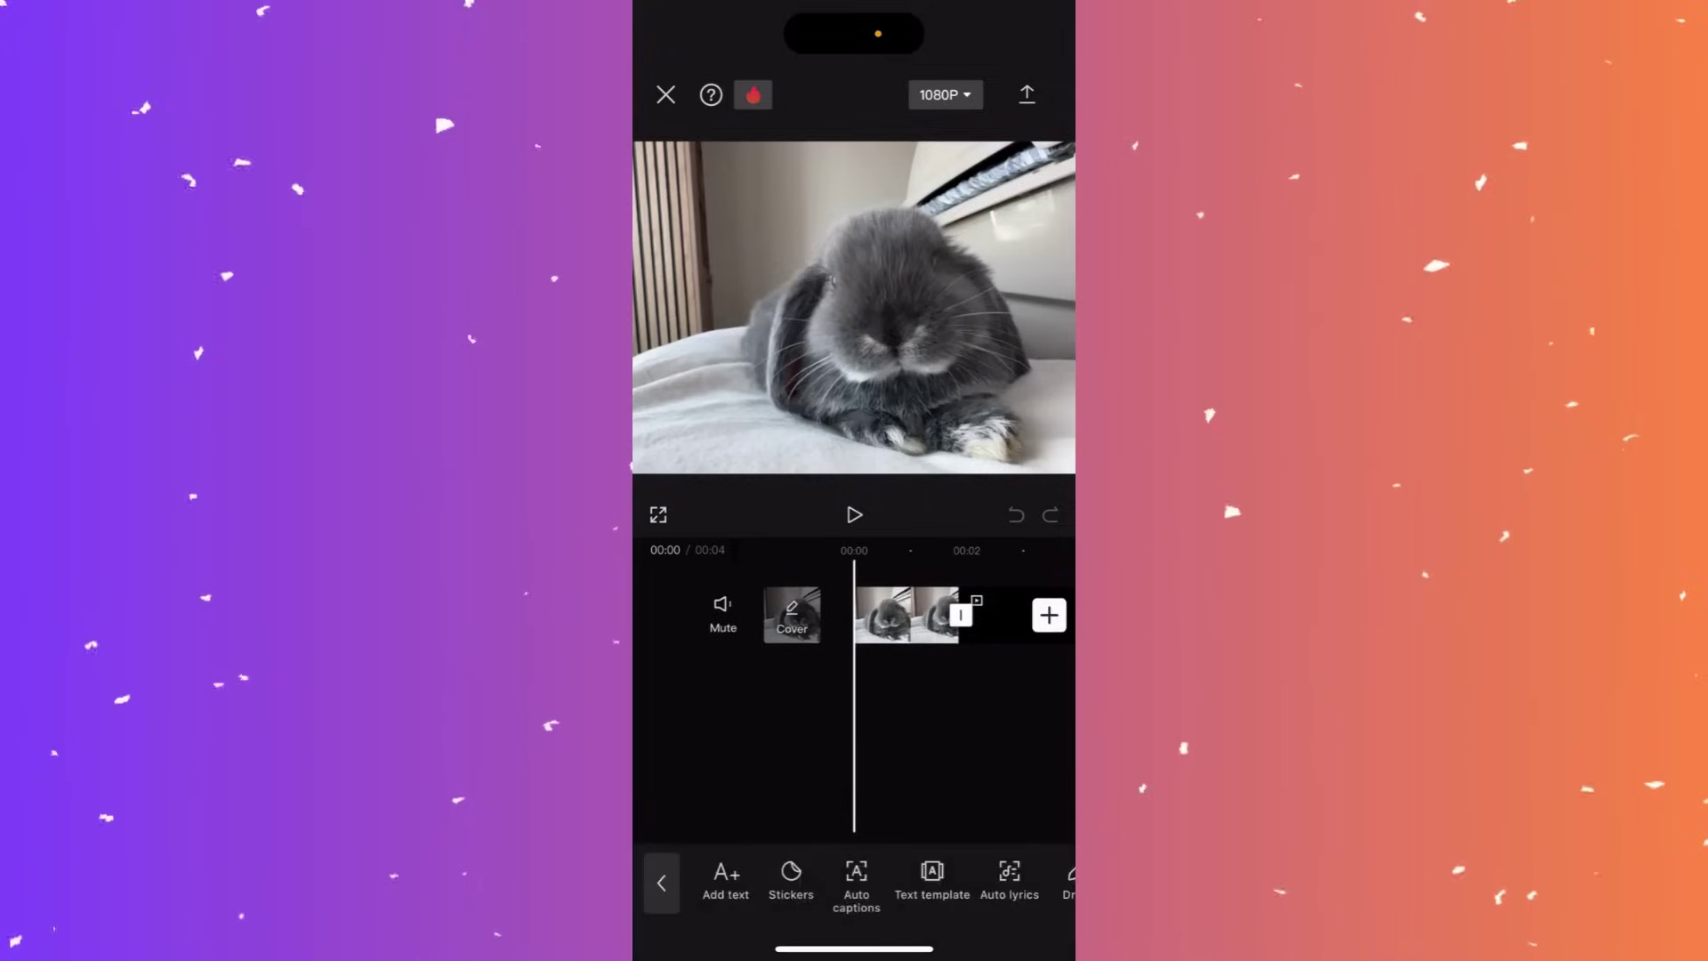
{"action": "scroll", "coordinate": [854, 883], "scroll_direction": "right", "scroll_amount": 2}
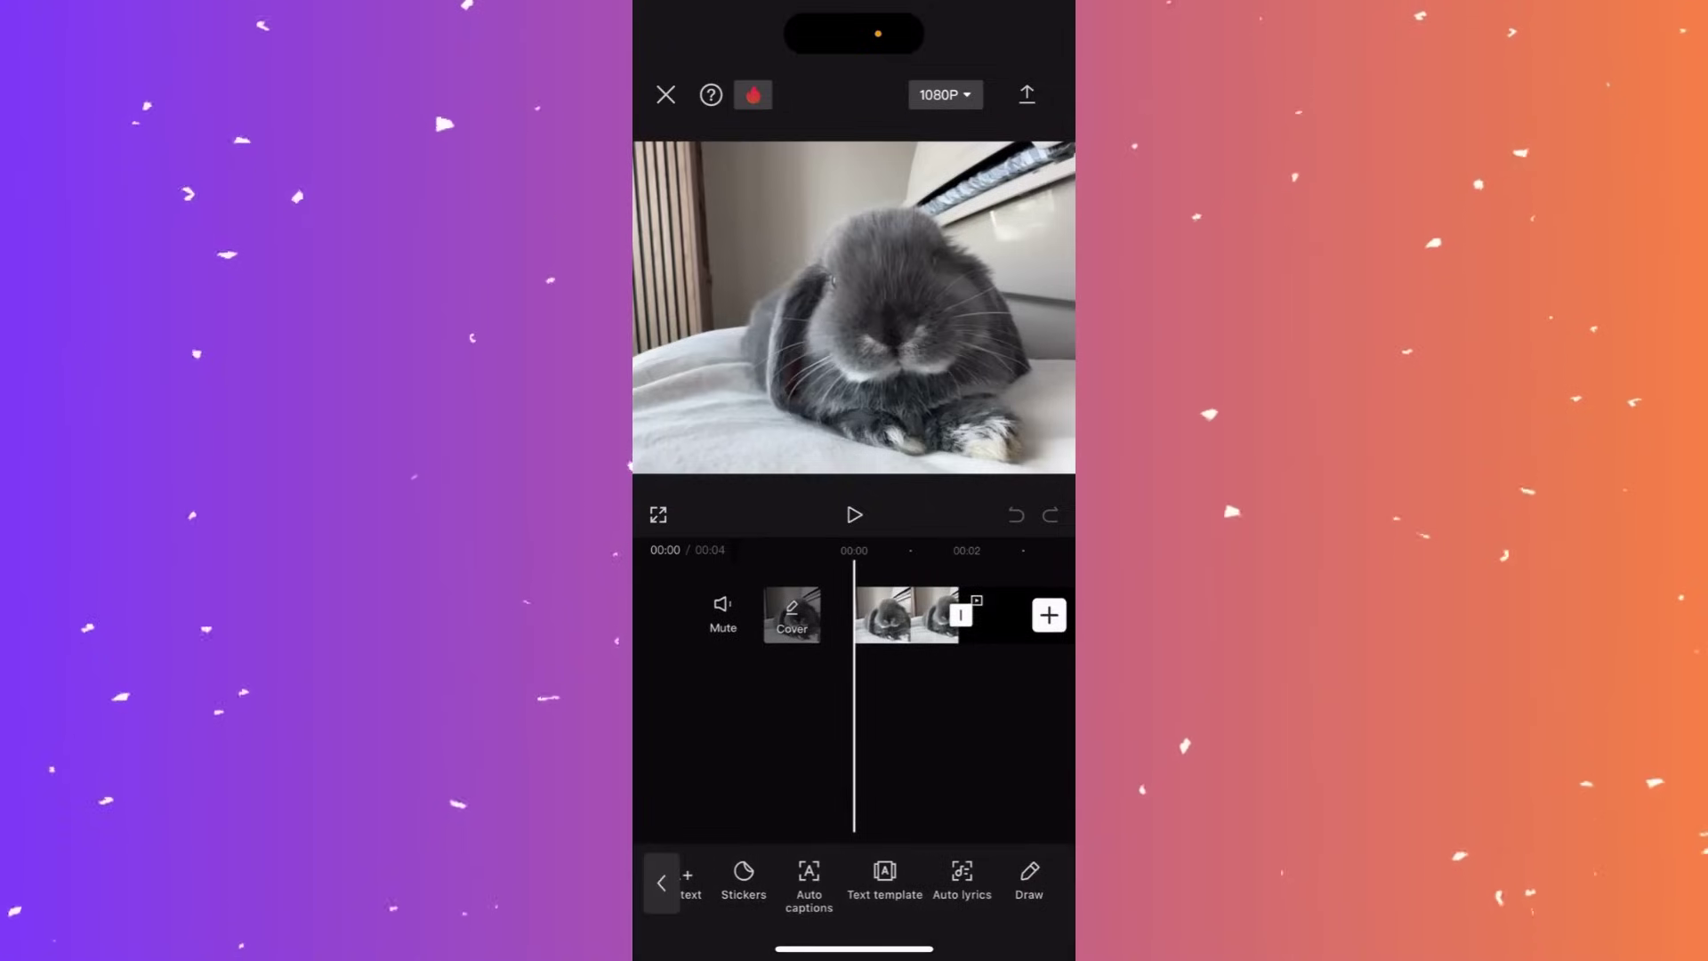
{"action": "left_click", "coordinate": [1029, 880]}
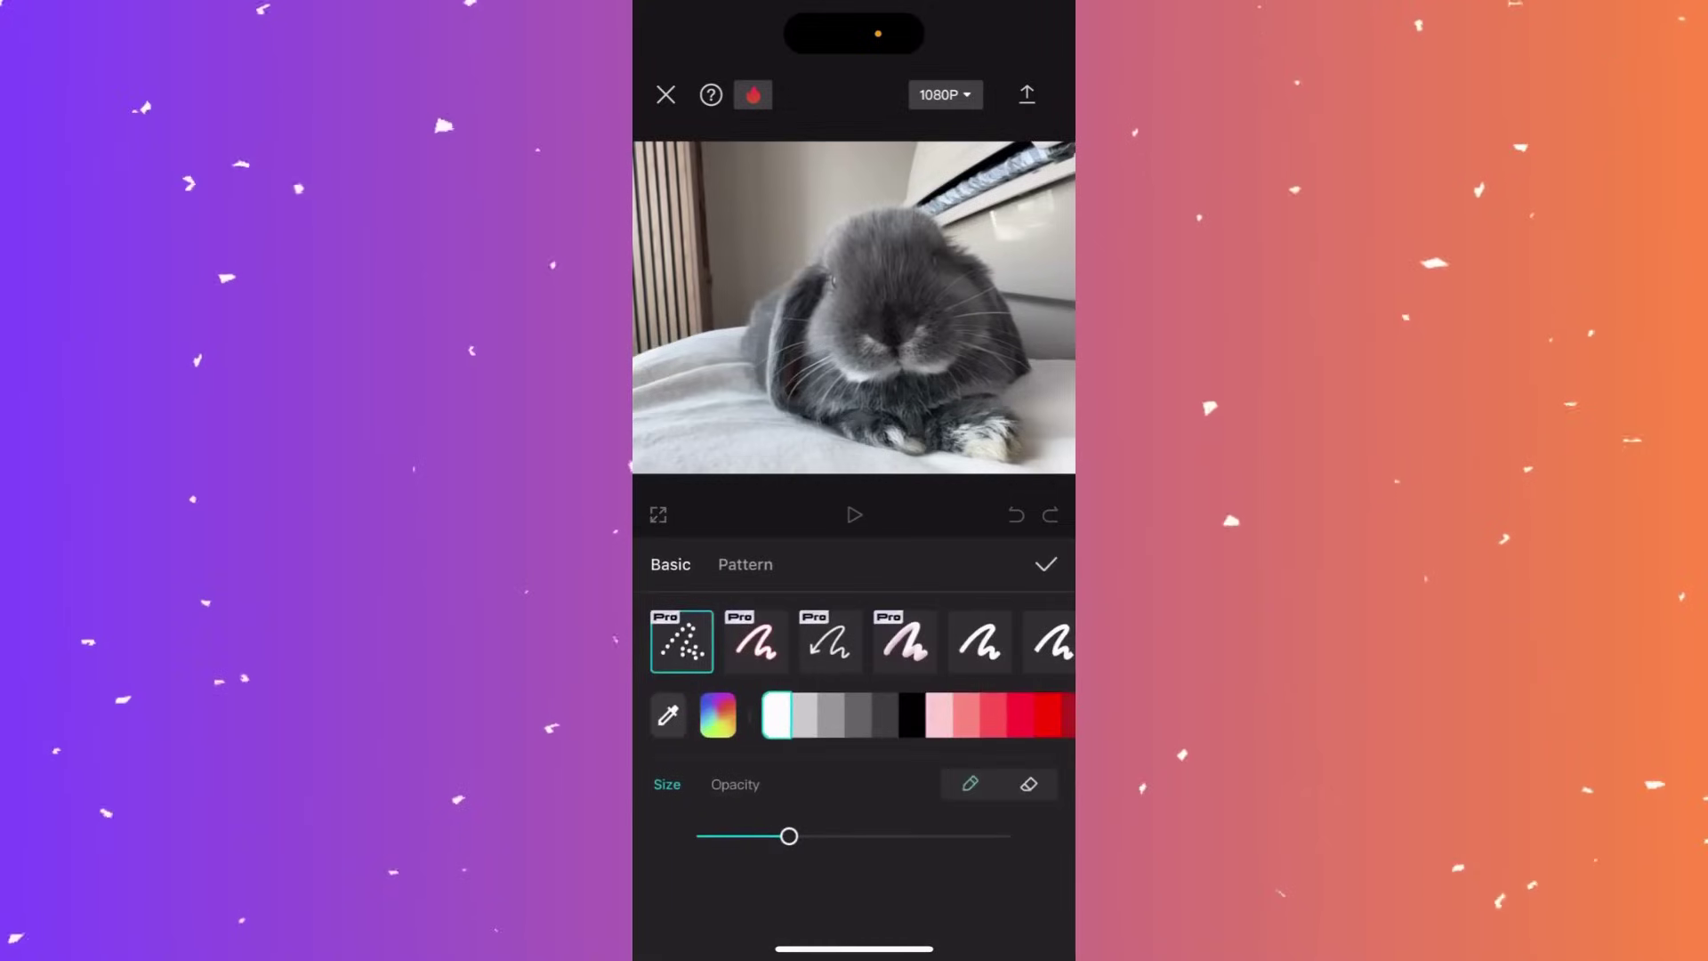
{"action": "scroll", "coordinate": [854, 641], "scroll_direction": "right", "scroll_amount": 5}
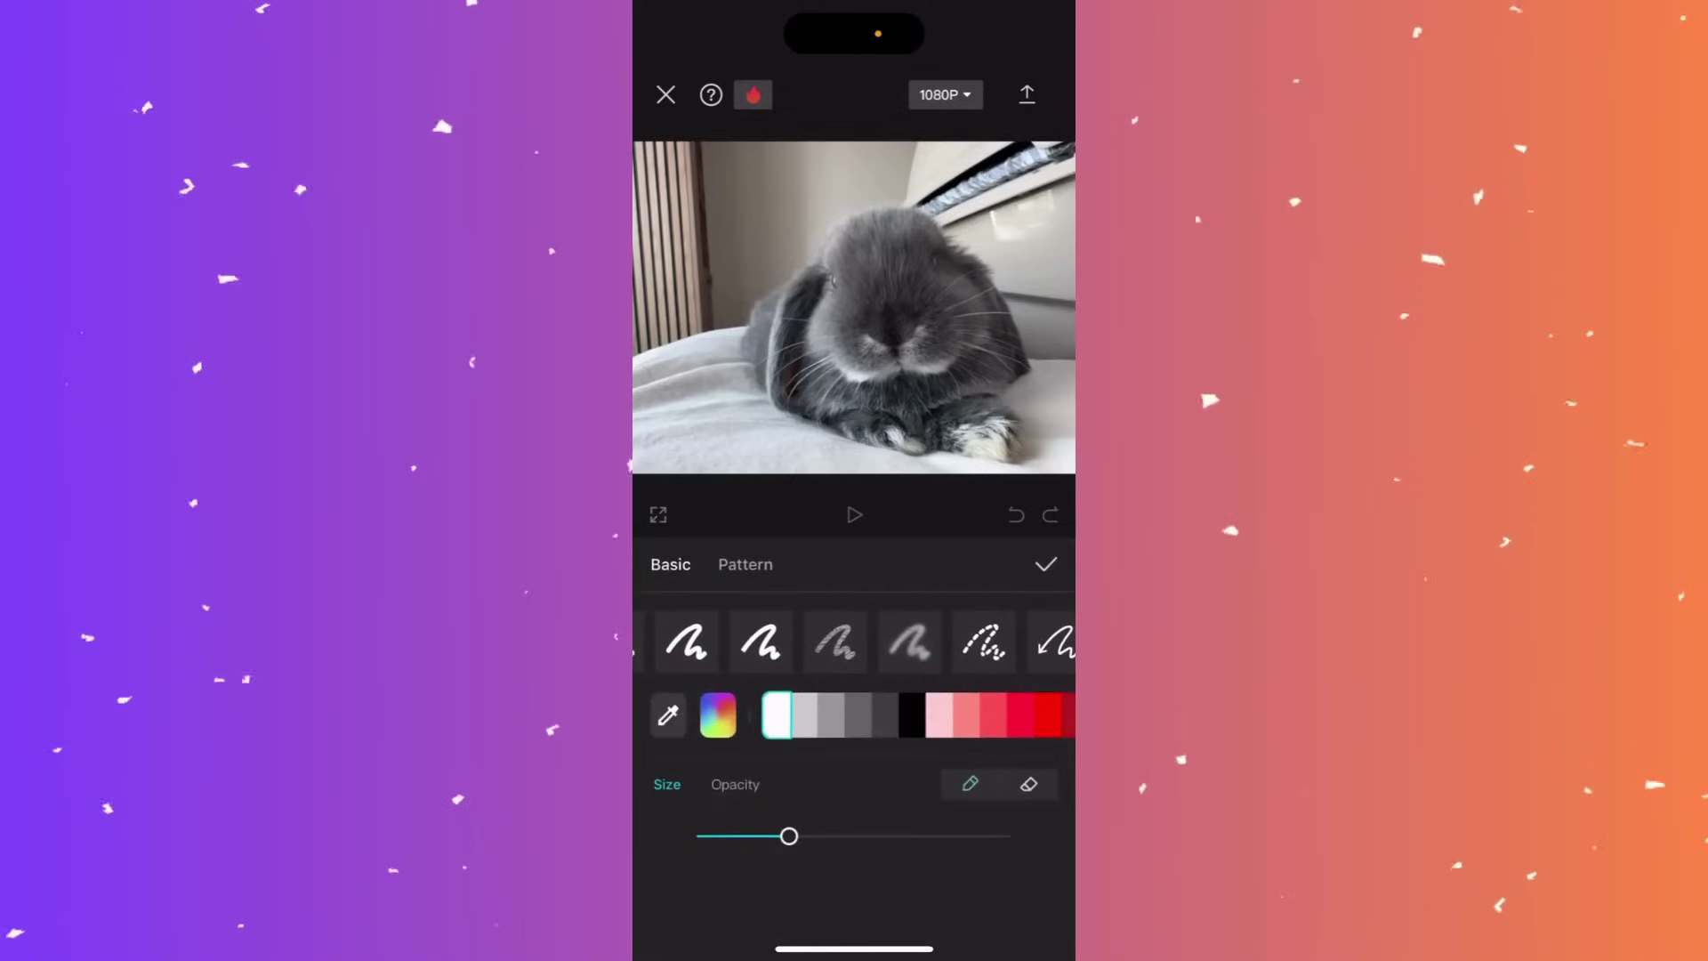
{"action": "left_click", "coordinate": [687, 640]}
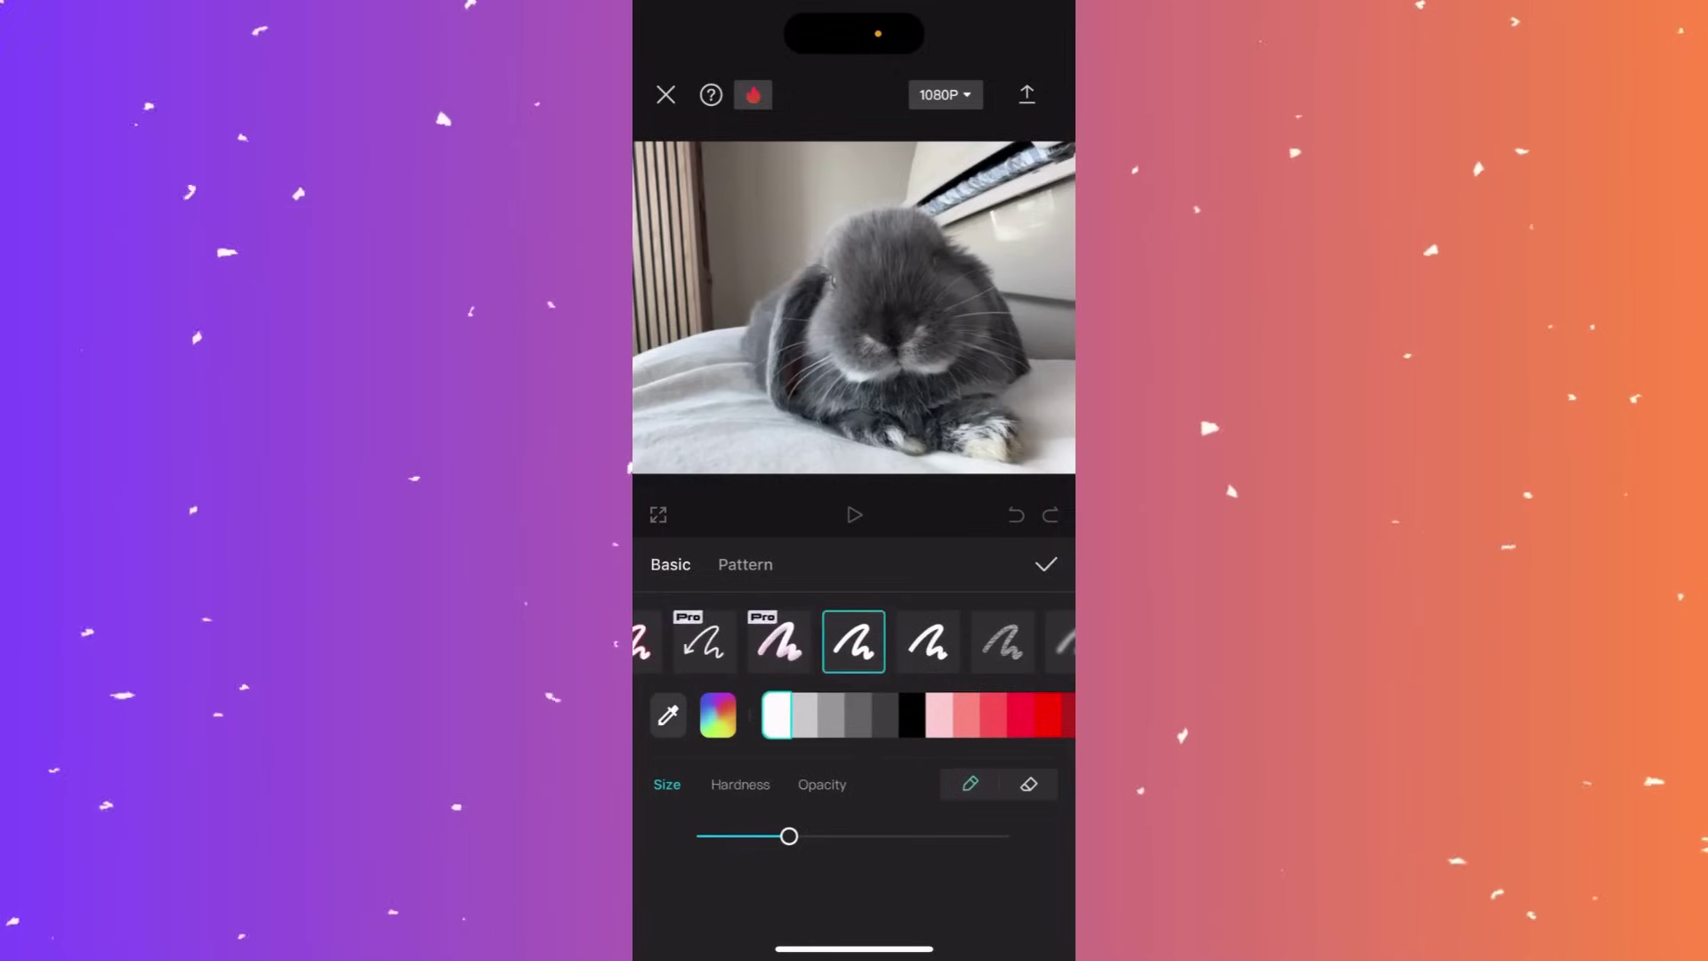
{"action": "mouse_move", "coordinate": [716, 331]}
{"action": "left_mouse_down"}
{"action": "mouse_move", "coordinate": [768, 382]}
{"action": "mouse_move", "coordinate": [783, 427]}
{"action": "mouse_move", "coordinate": [669, 331]}
{"action": "mouse_move", "coordinate": [769, 418]}
{"action": "left_mouse_up"}
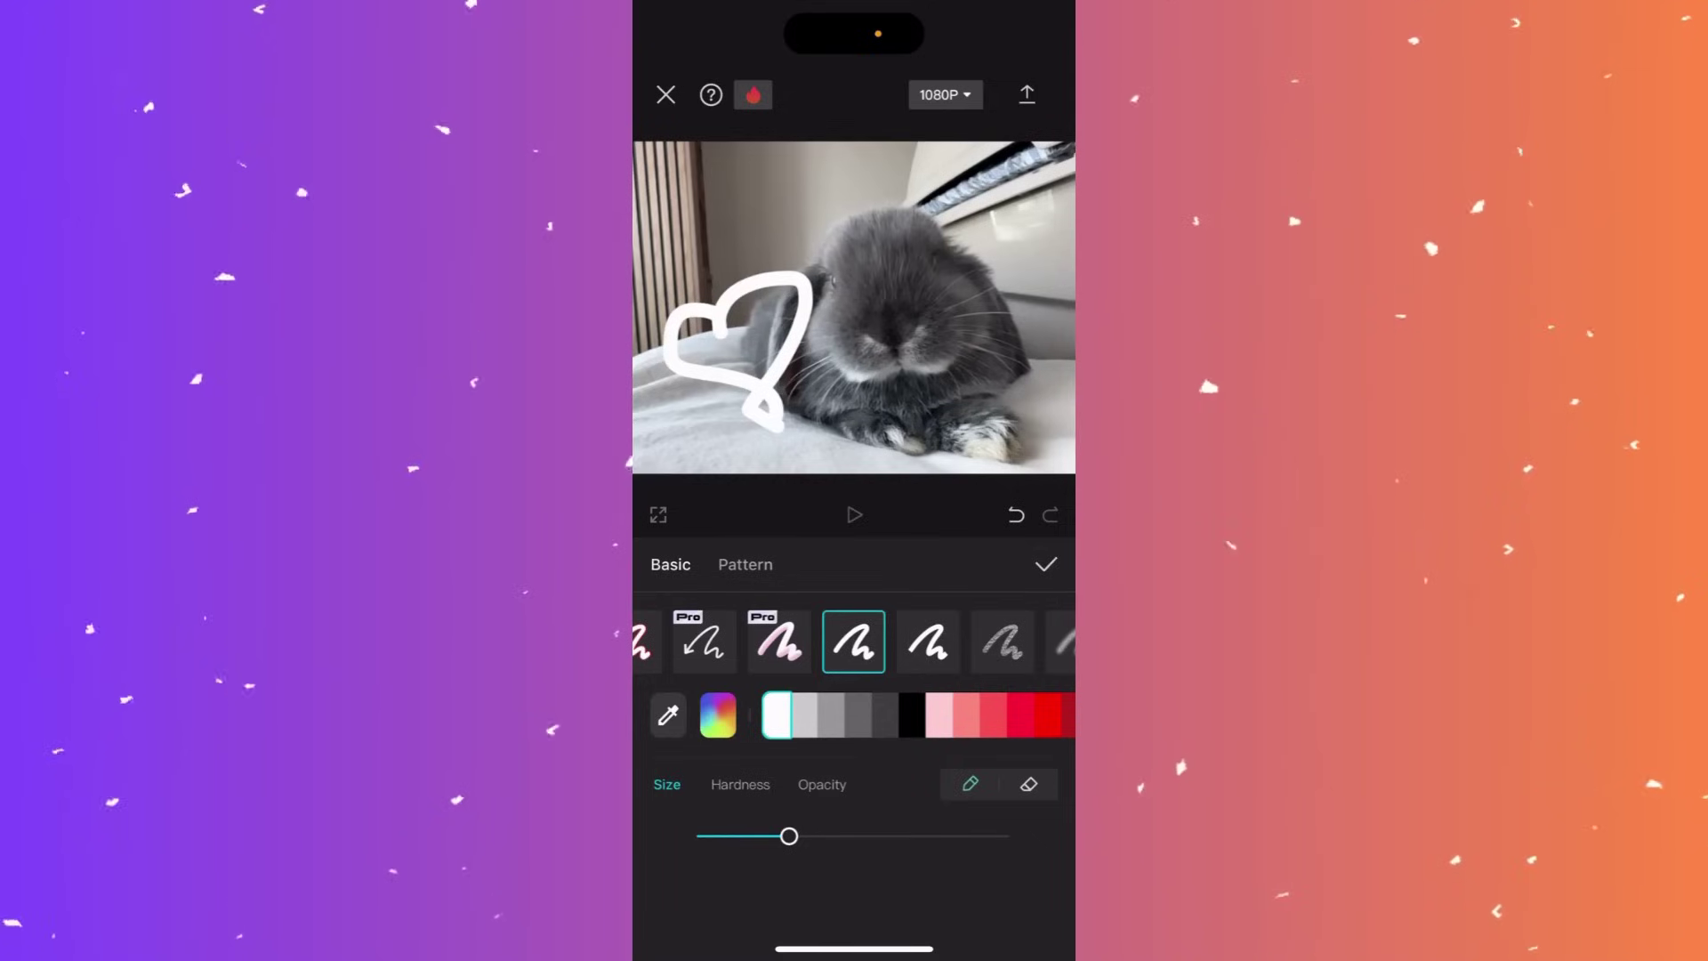
Step: Draw two red arrows pointing at the rabbit's head from either side with the solid single-arrow brush
{"action": "scroll", "coordinate": [854, 641], "scroll_direction": "right", "scroll_amount": 5}
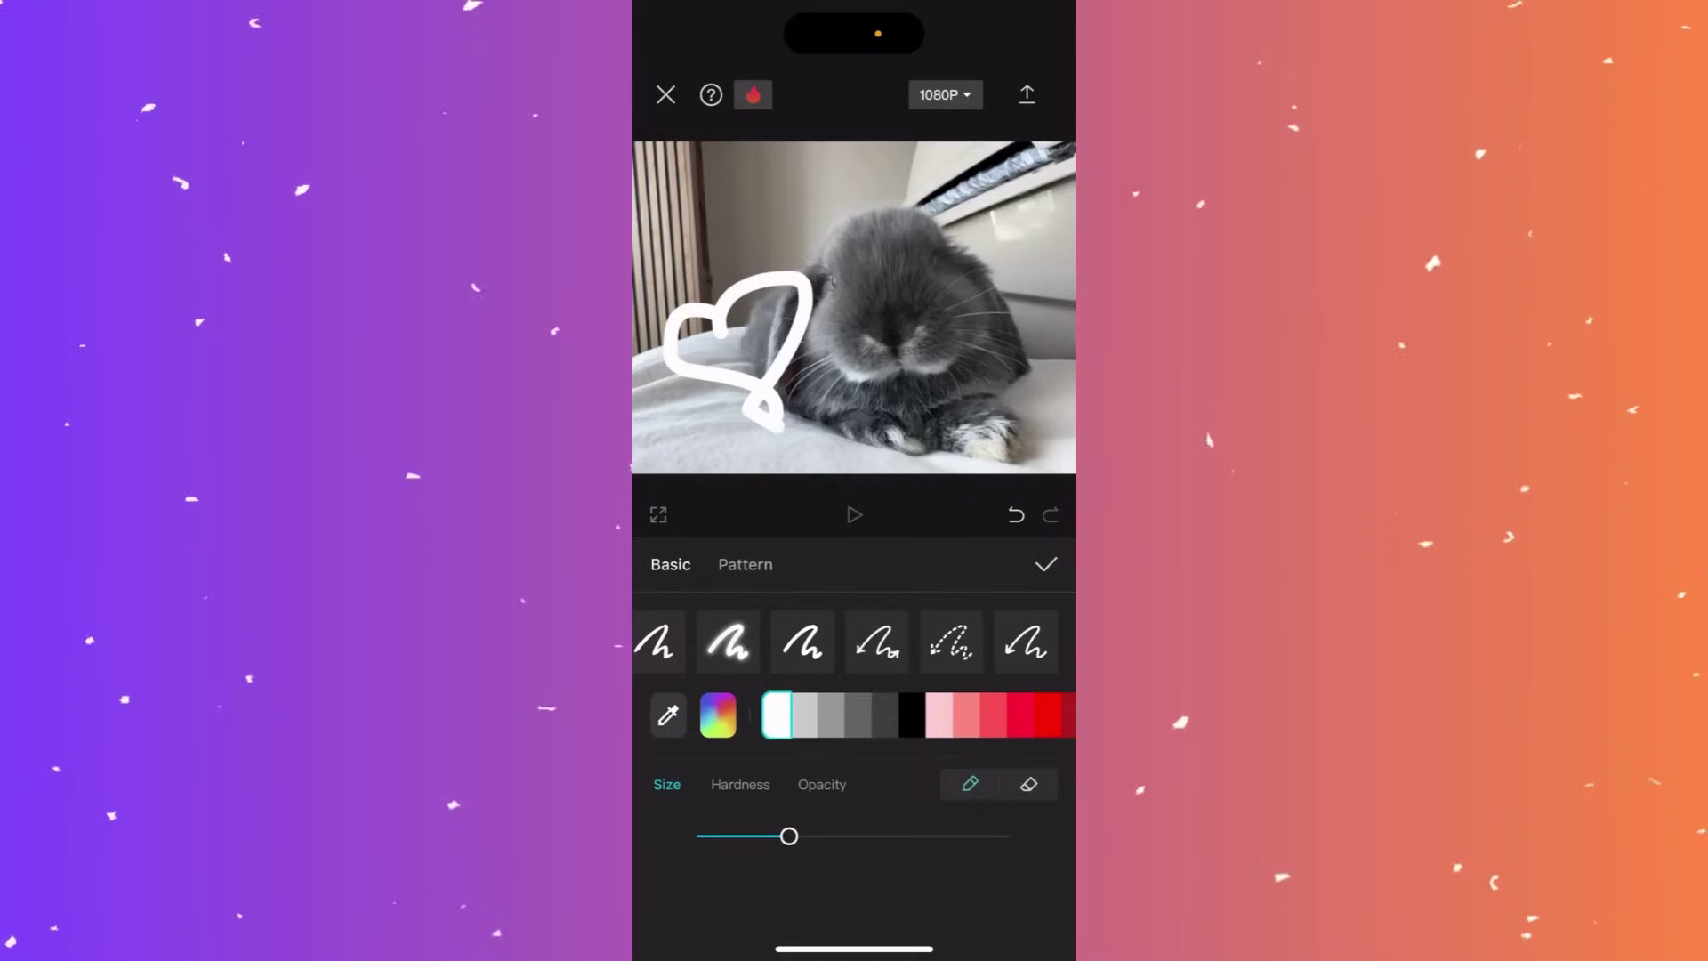
{"action": "left_click", "coordinate": [1047, 714]}
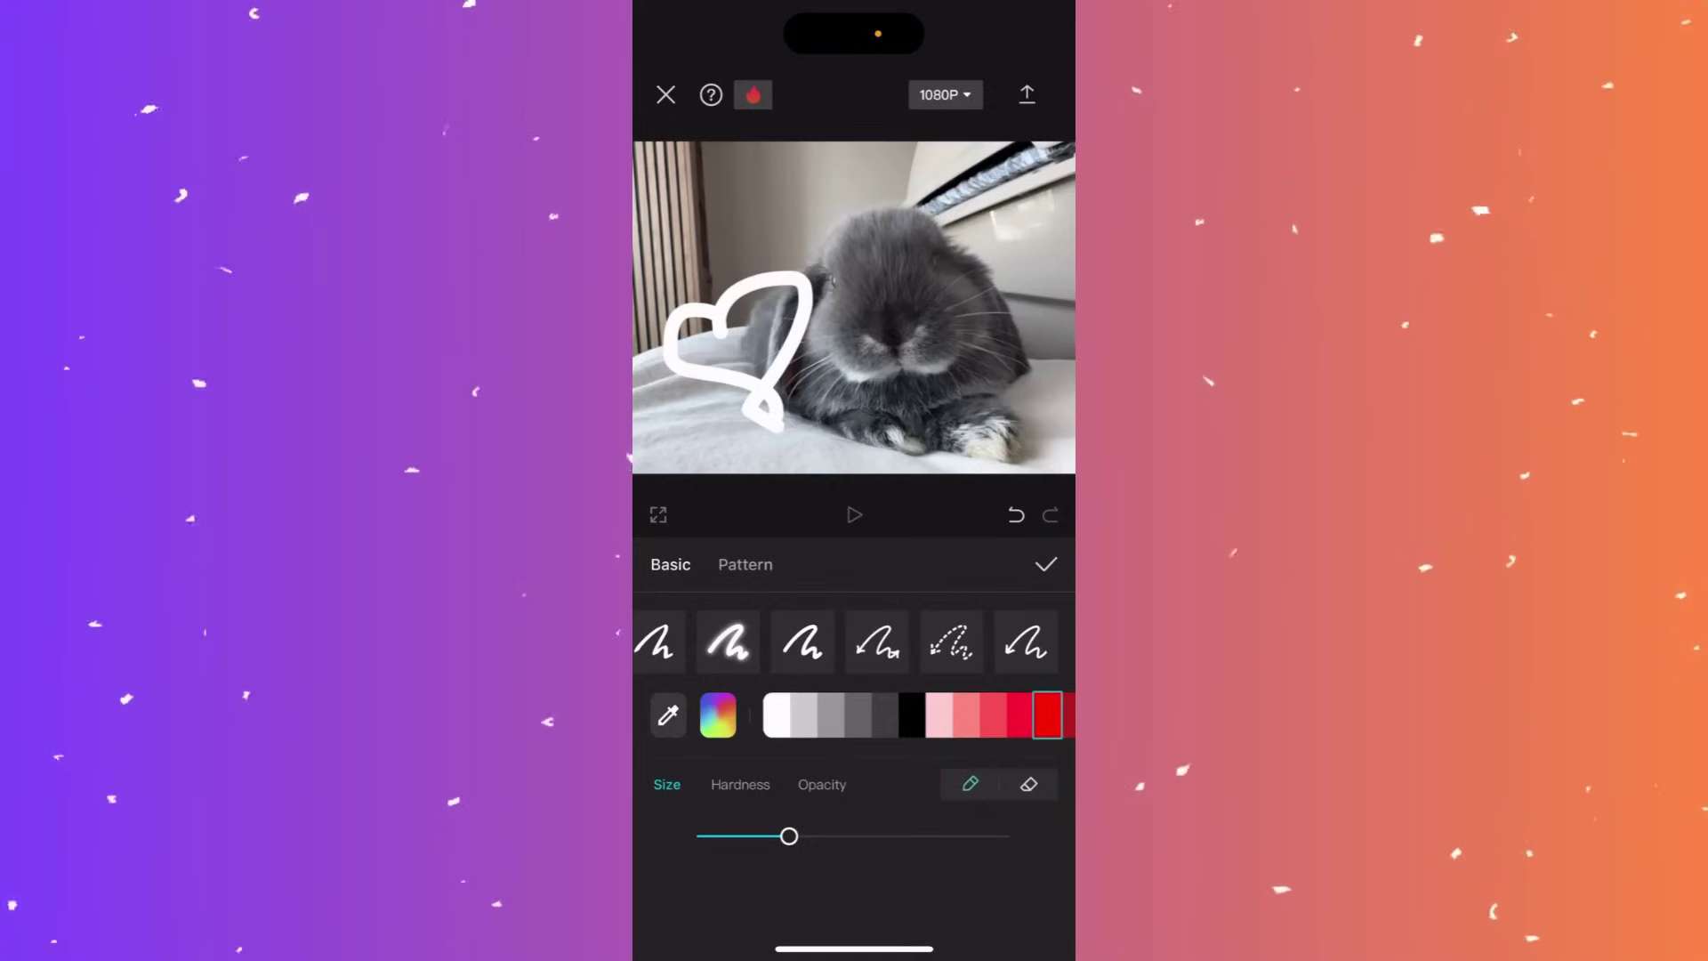
{"action": "left_click", "coordinate": [1025, 641]}
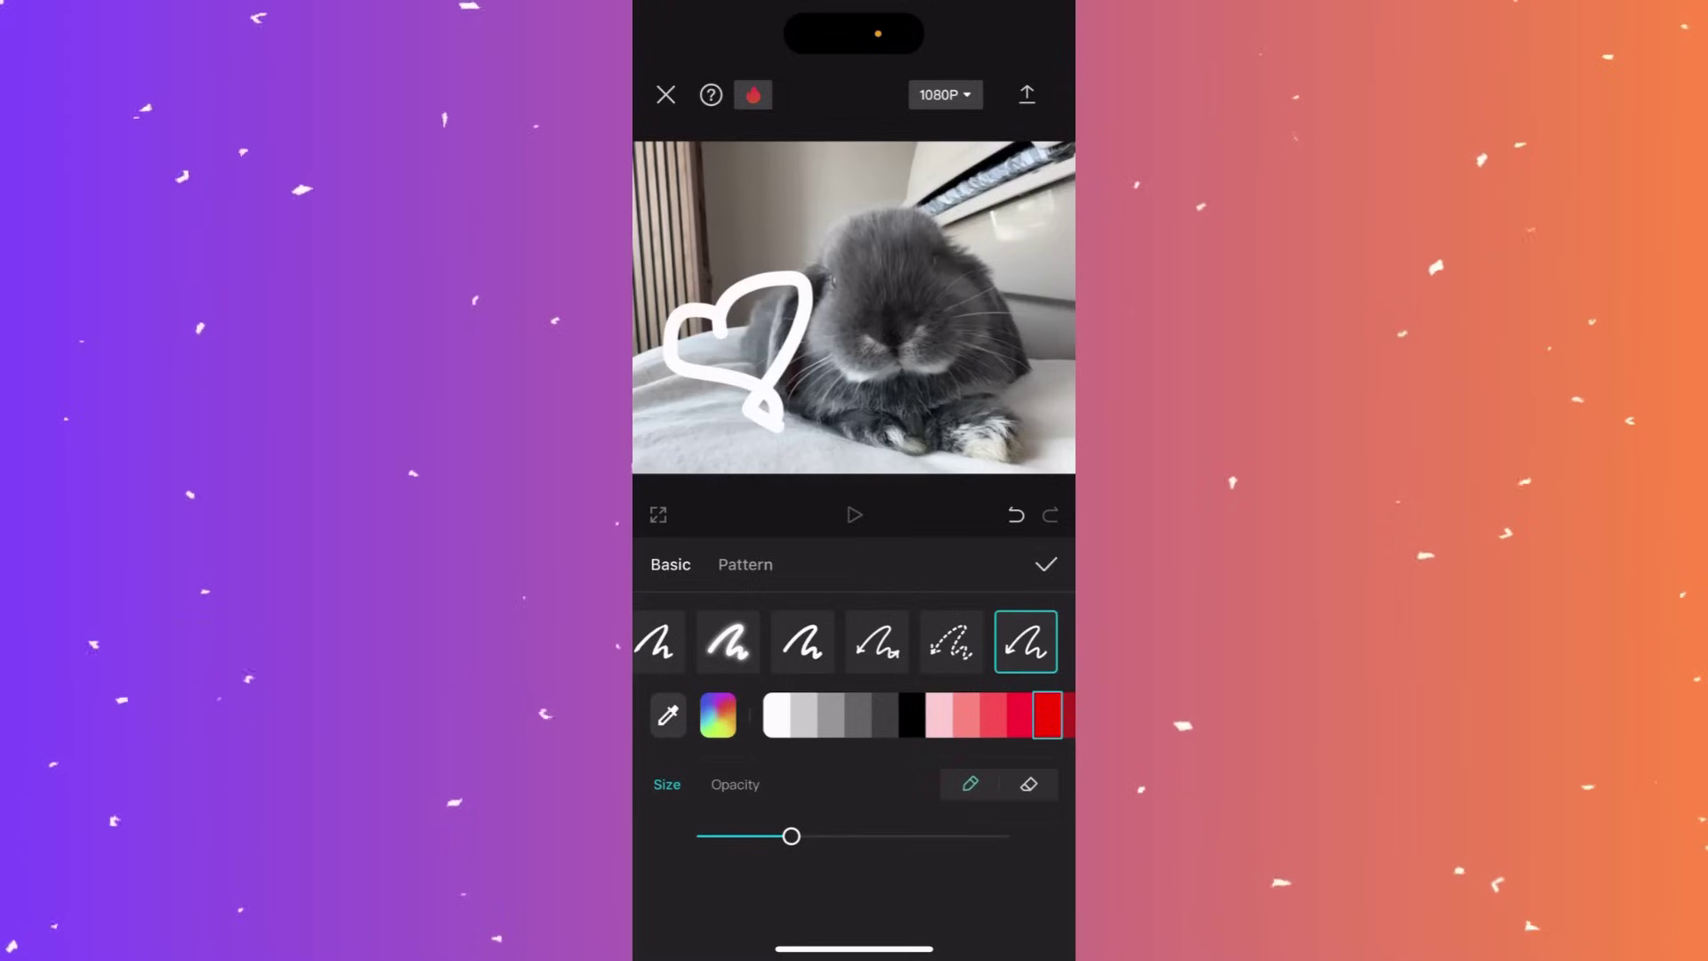
{"action": "left_click_drag", "start_coordinate": [707, 201], "coordinate": [863, 229]}
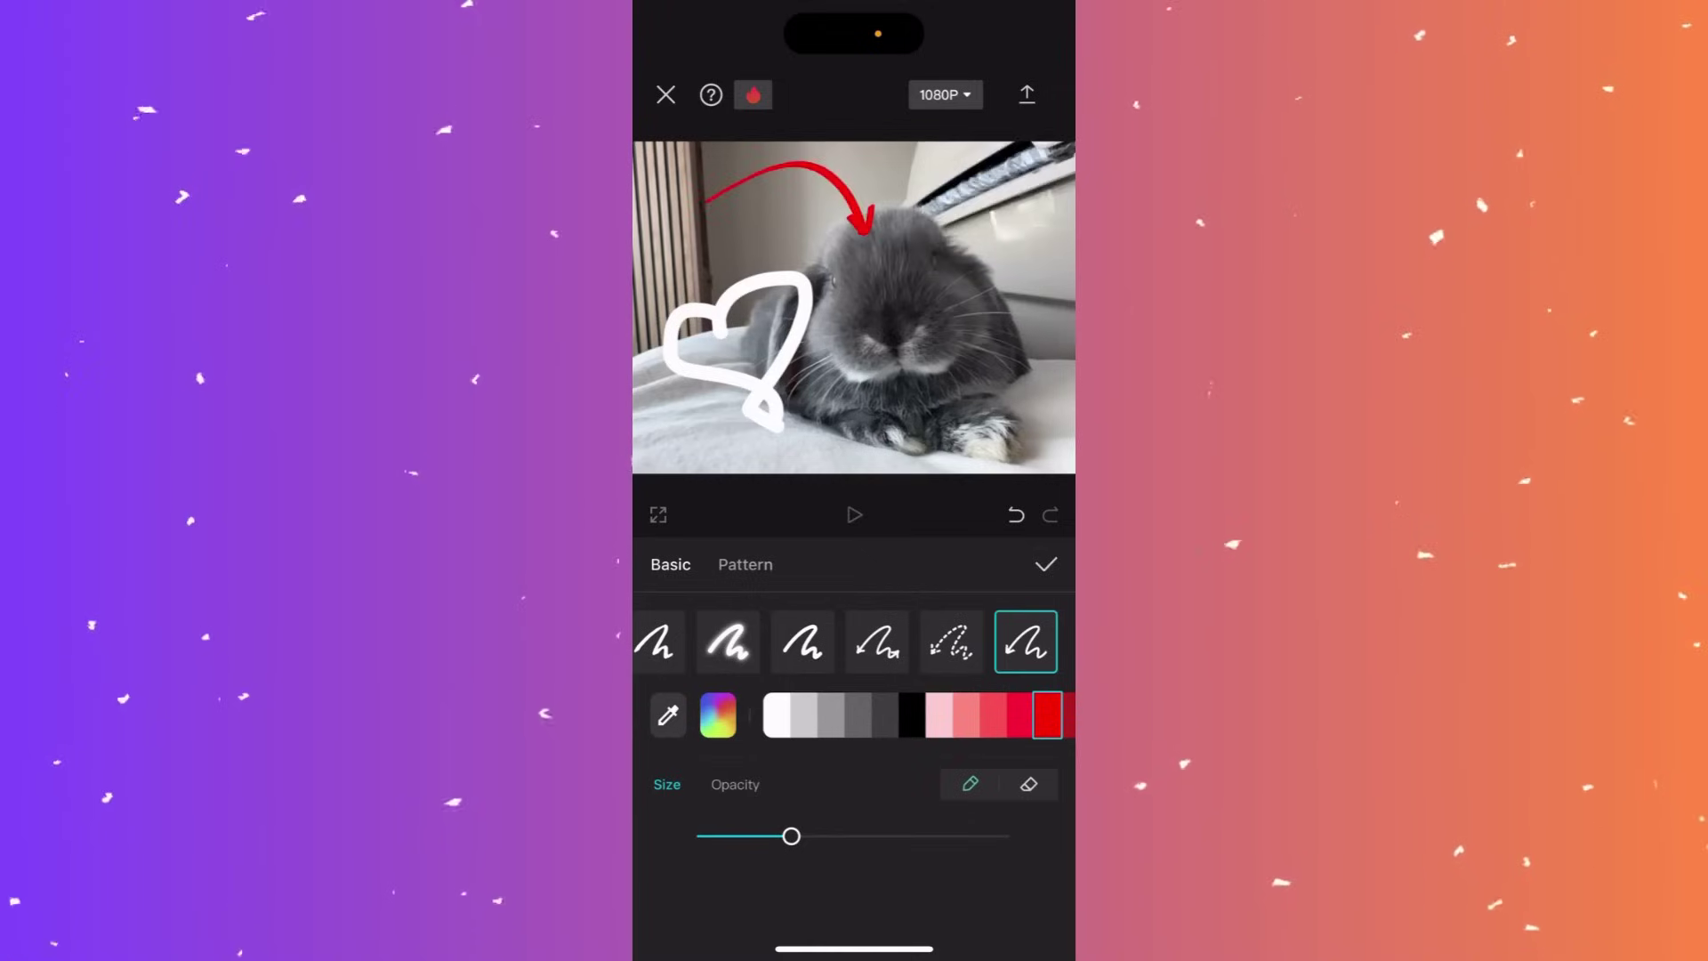
{"action": "left_click_drag", "start_coordinate": [1015, 176], "coordinate": [937, 237]}
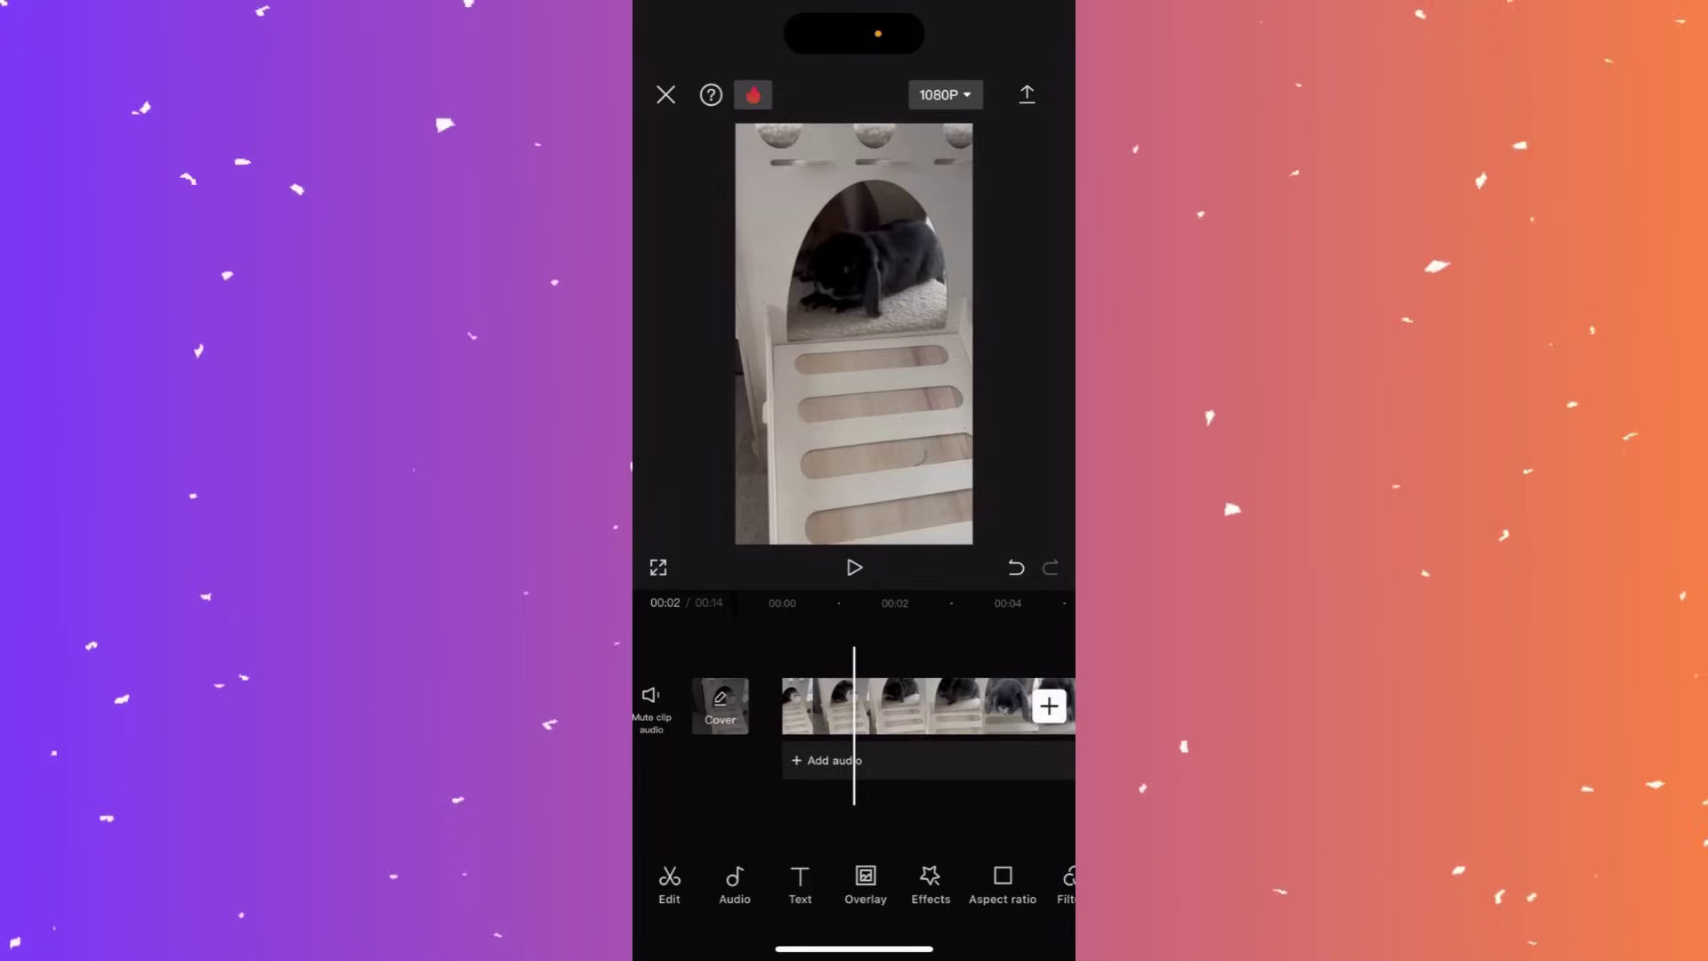
Step: Extract the audio of the rabbit house clip onto its own track and skim through the timeline
{"action": "left_click", "coordinate": [926, 705]}
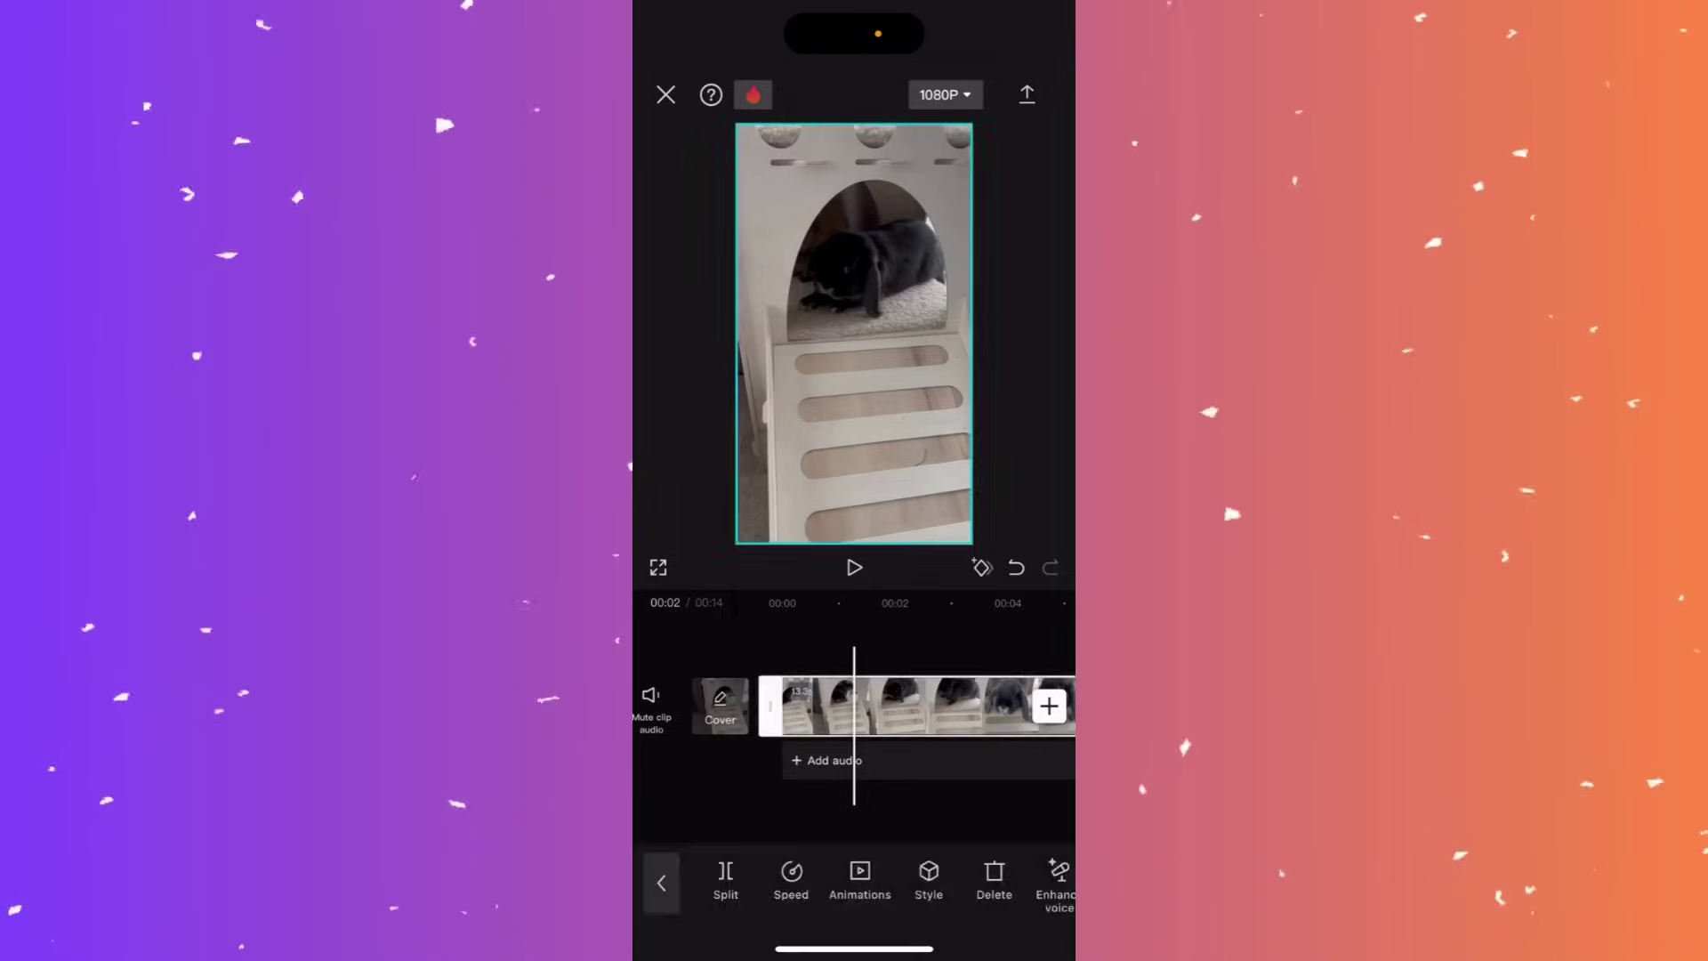
{"action": "scroll", "coordinate": [854, 880], "scroll_direction": "right", "scroll_amount": 6}
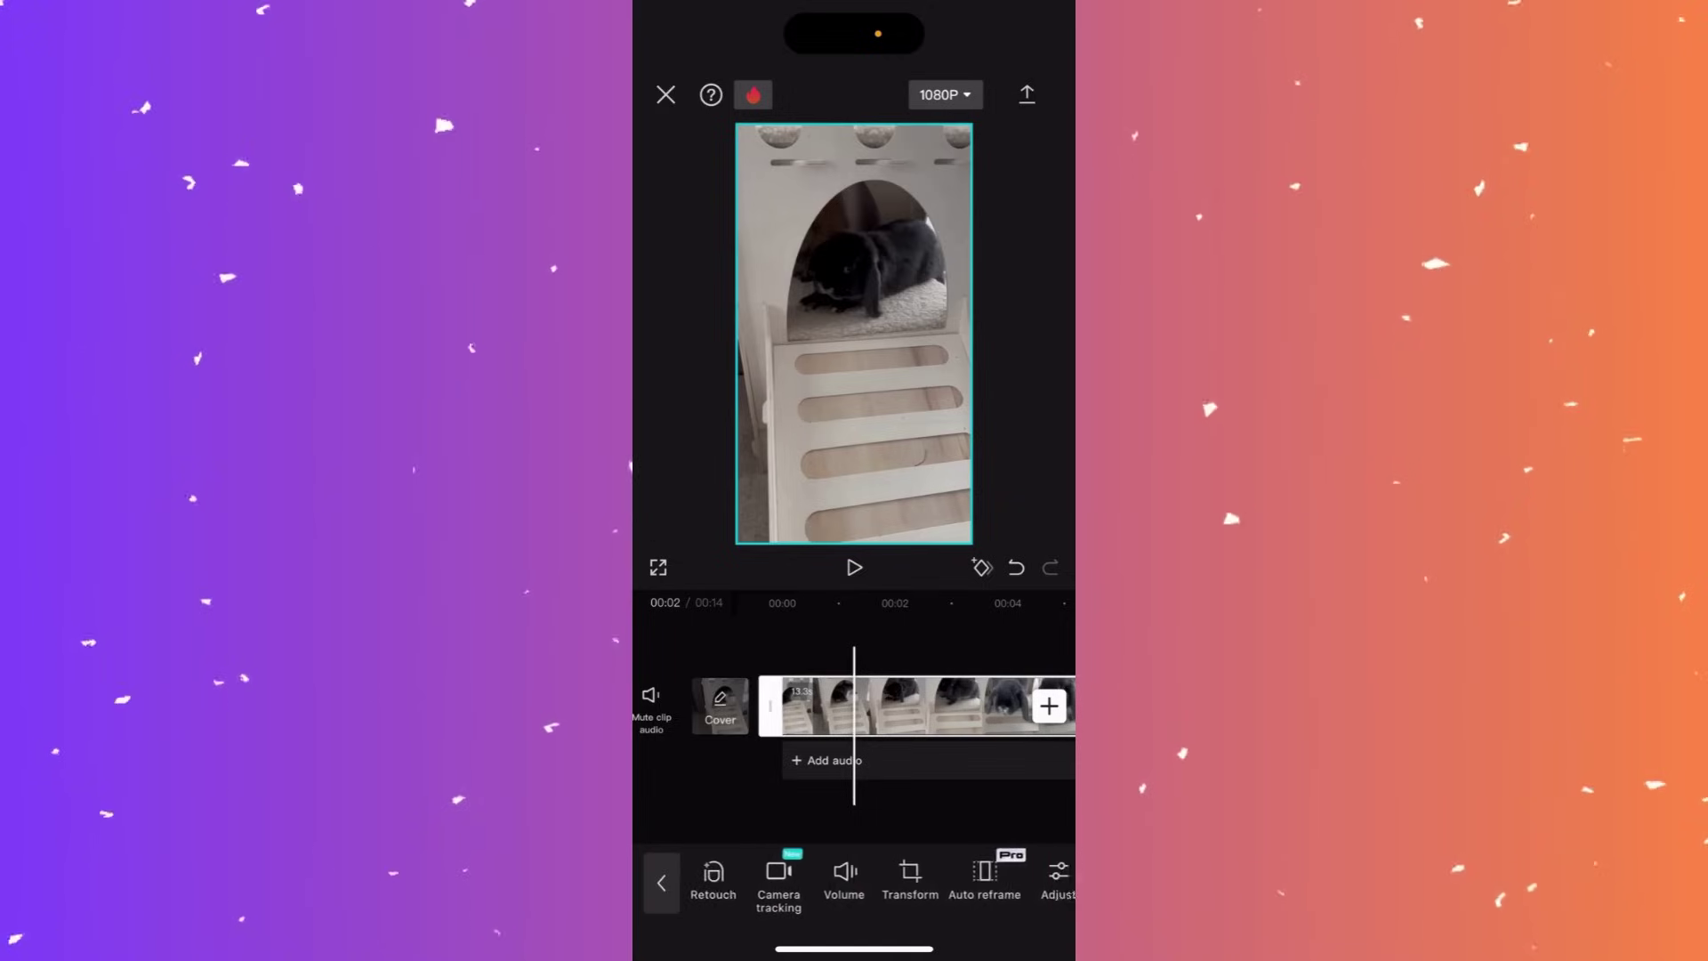
{"action": "scroll", "coordinate": [854, 881], "scroll_direction": "right", "scroll_amount": 8}
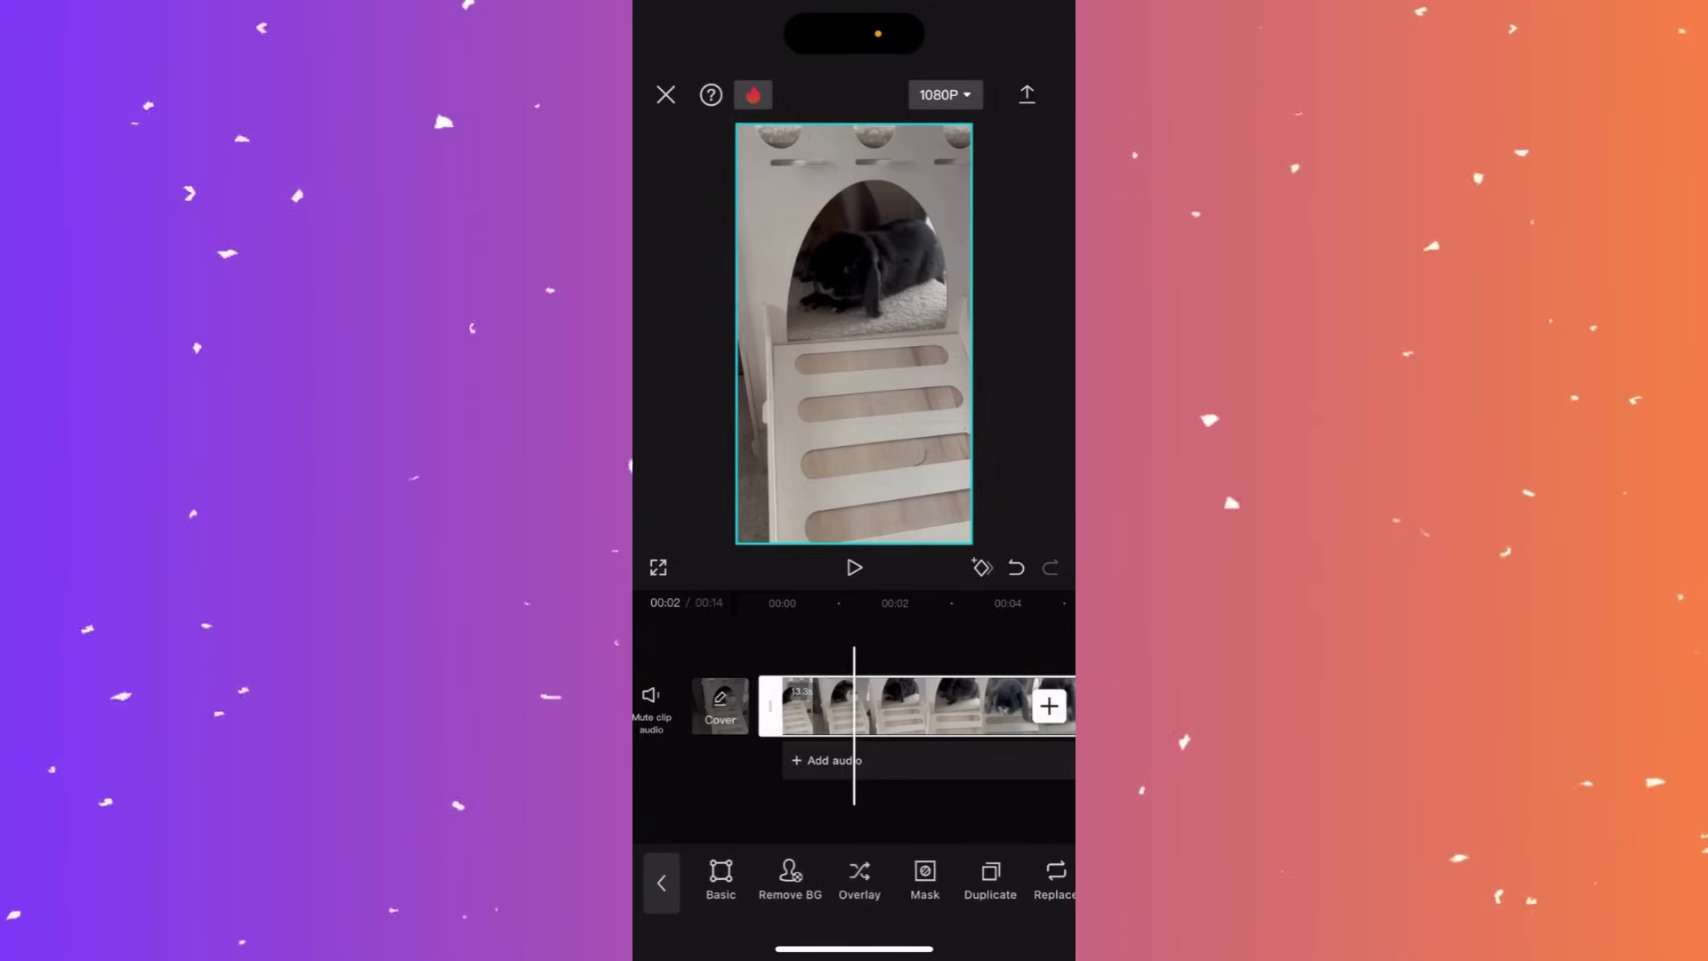
{"action": "scroll", "coordinate": [854, 881], "scroll_direction": "right", "scroll_amount": 3}
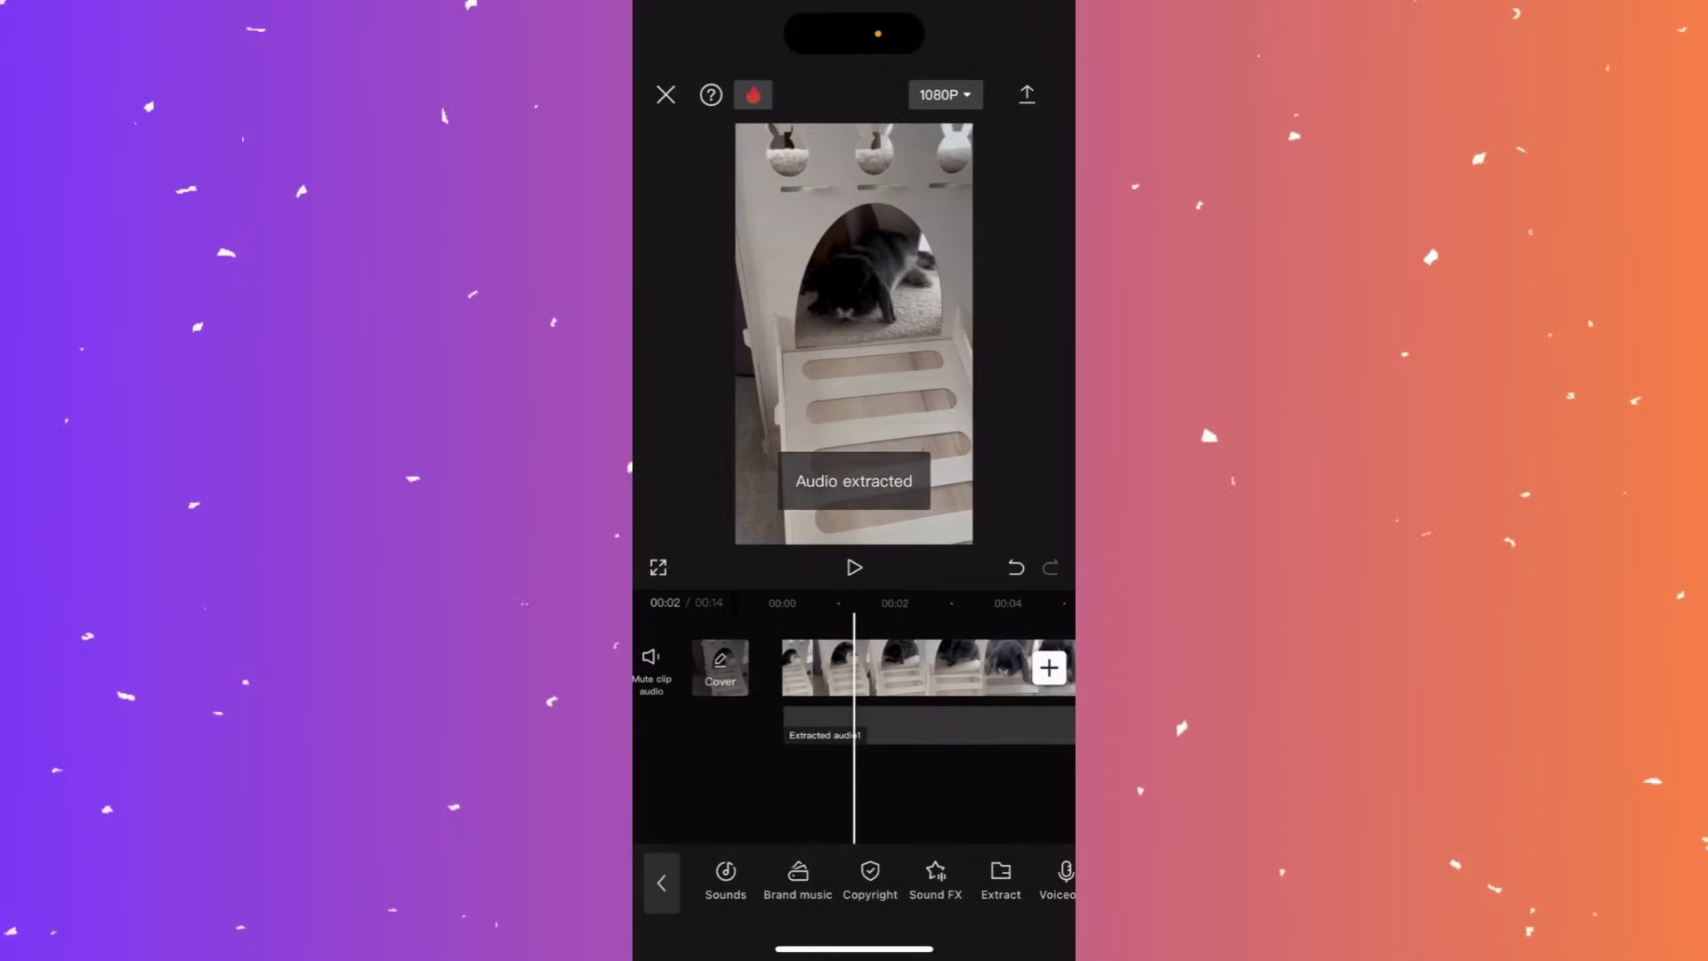
{"action": "scroll", "coordinate": [854, 667], "scroll_direction": "right", "scroll_amount": 5}
{"action": "scroll", "coordinate": [854, 667], "scroll_direction": "left", "scroll_amount": 5}
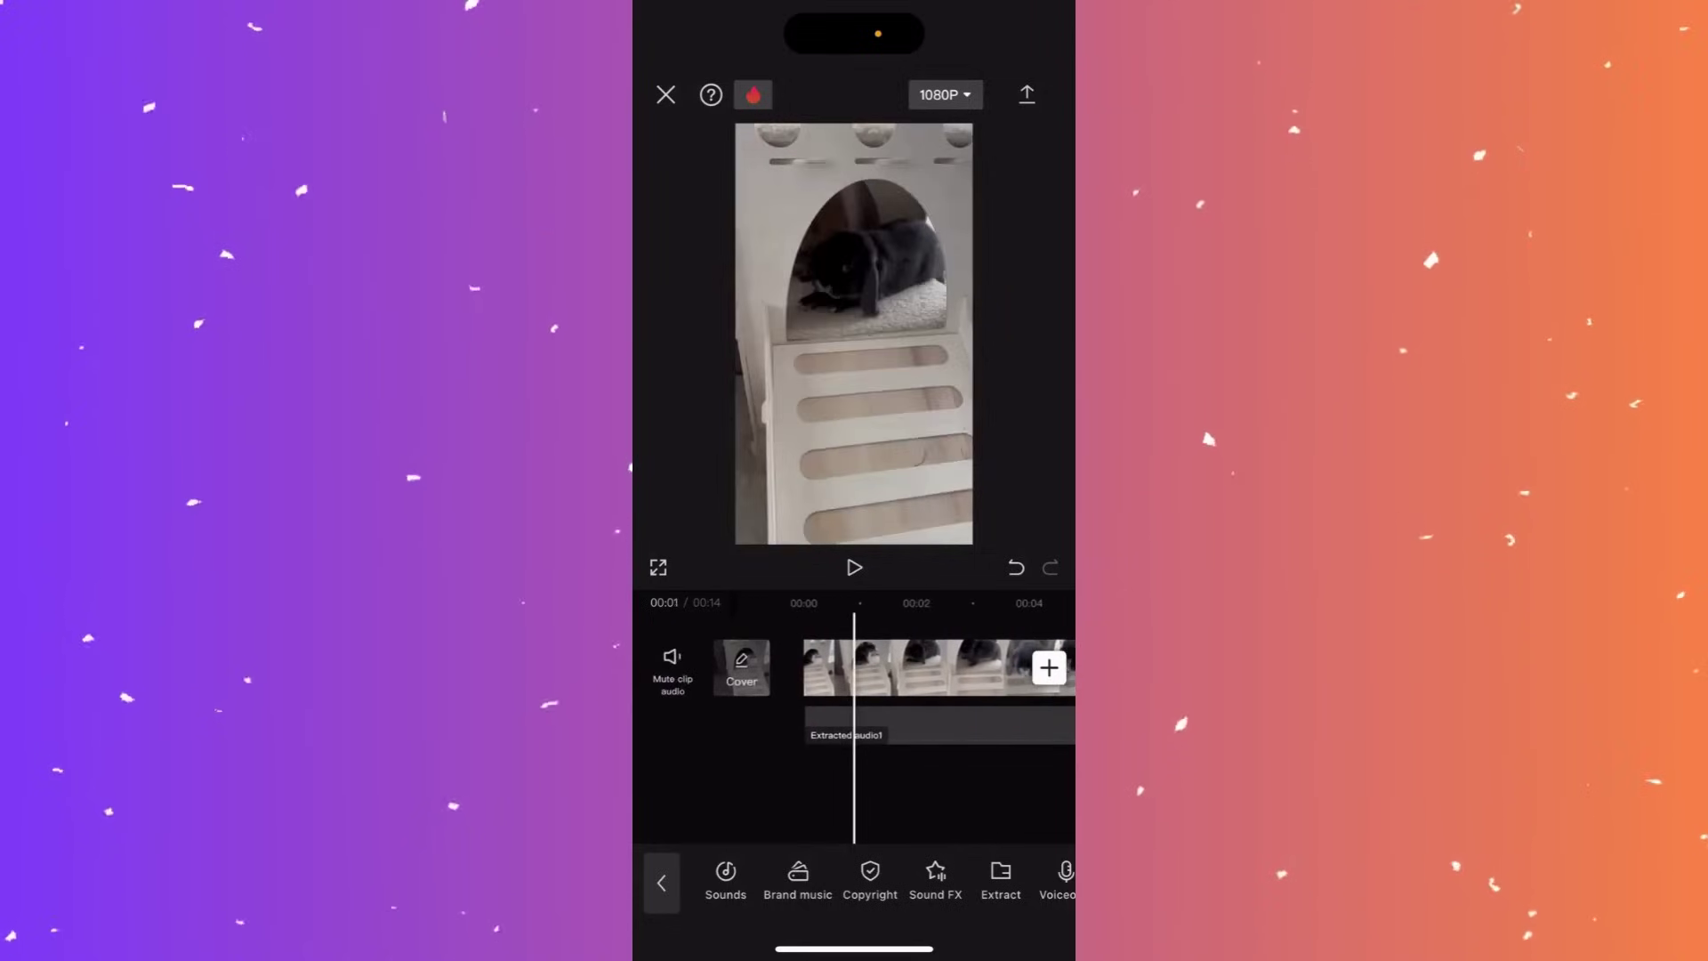
Step: Skim back and forth through the rabbit house clip and its extracted audio track
{"action": "scroll", "coordinate": [854, 667], "scroll_direction": "right", "scroll_amount": 10}
{"action": "scroll", "coordinate": [854, 667], "scroll_direction": "left", "scroll_amount": 6}
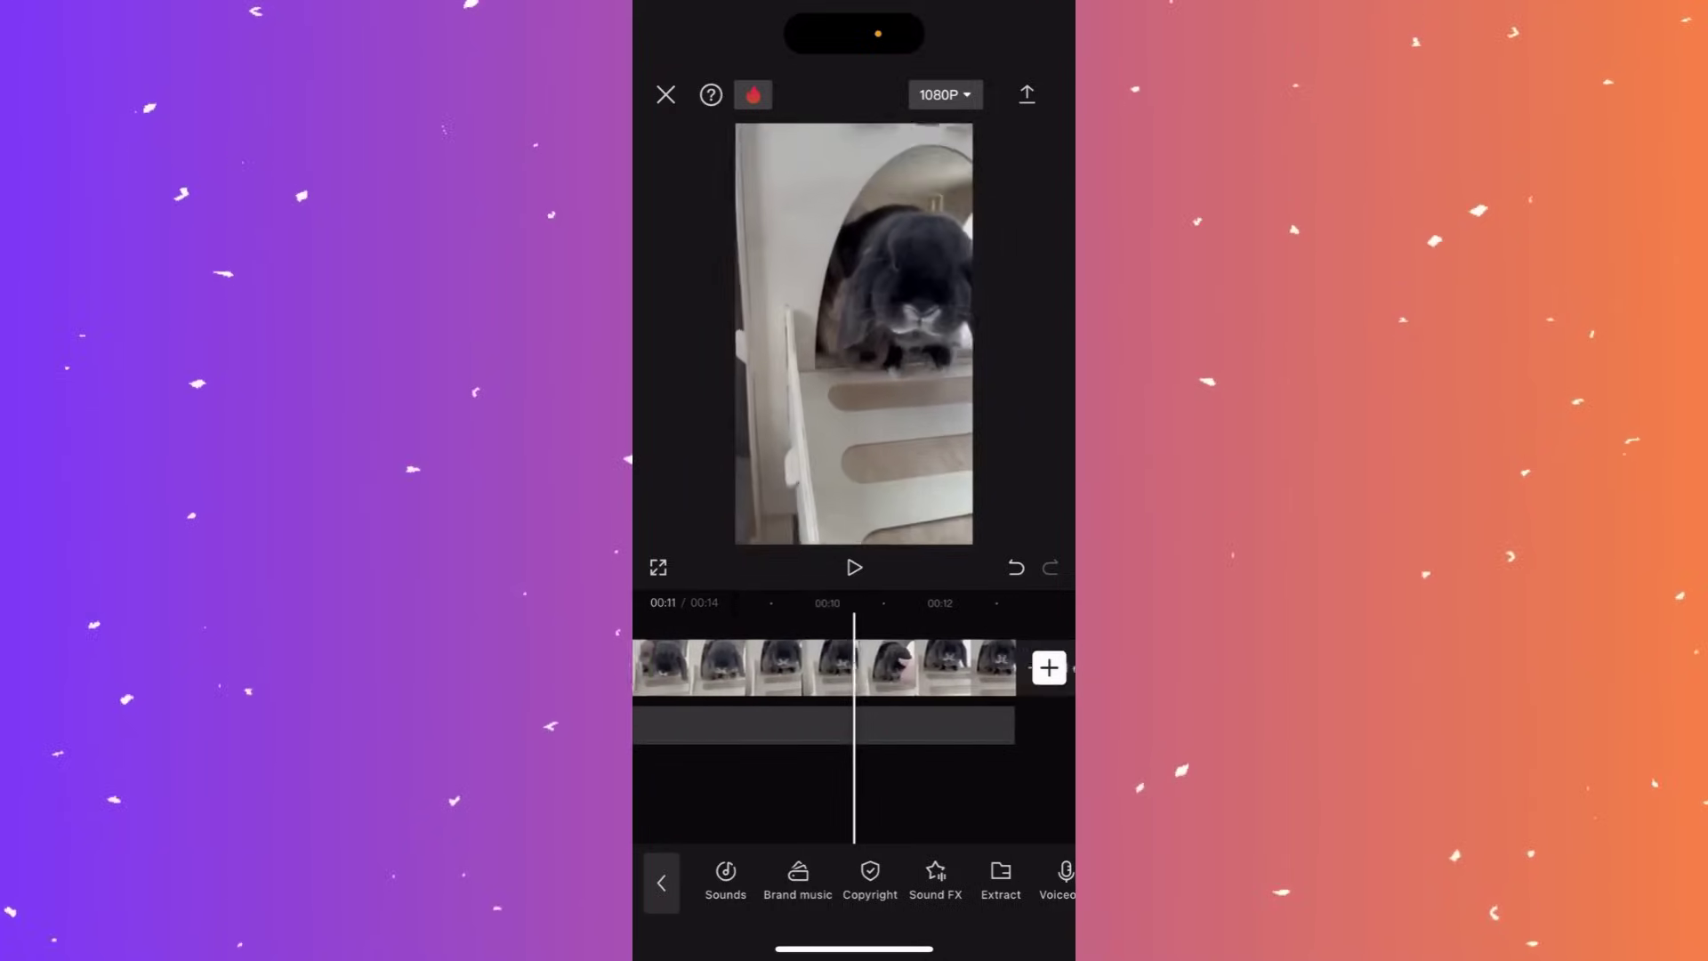
{"action": "scroll", "coordinate": [854, 667], "scroll_direction": "left", "scroll_amount": 2}
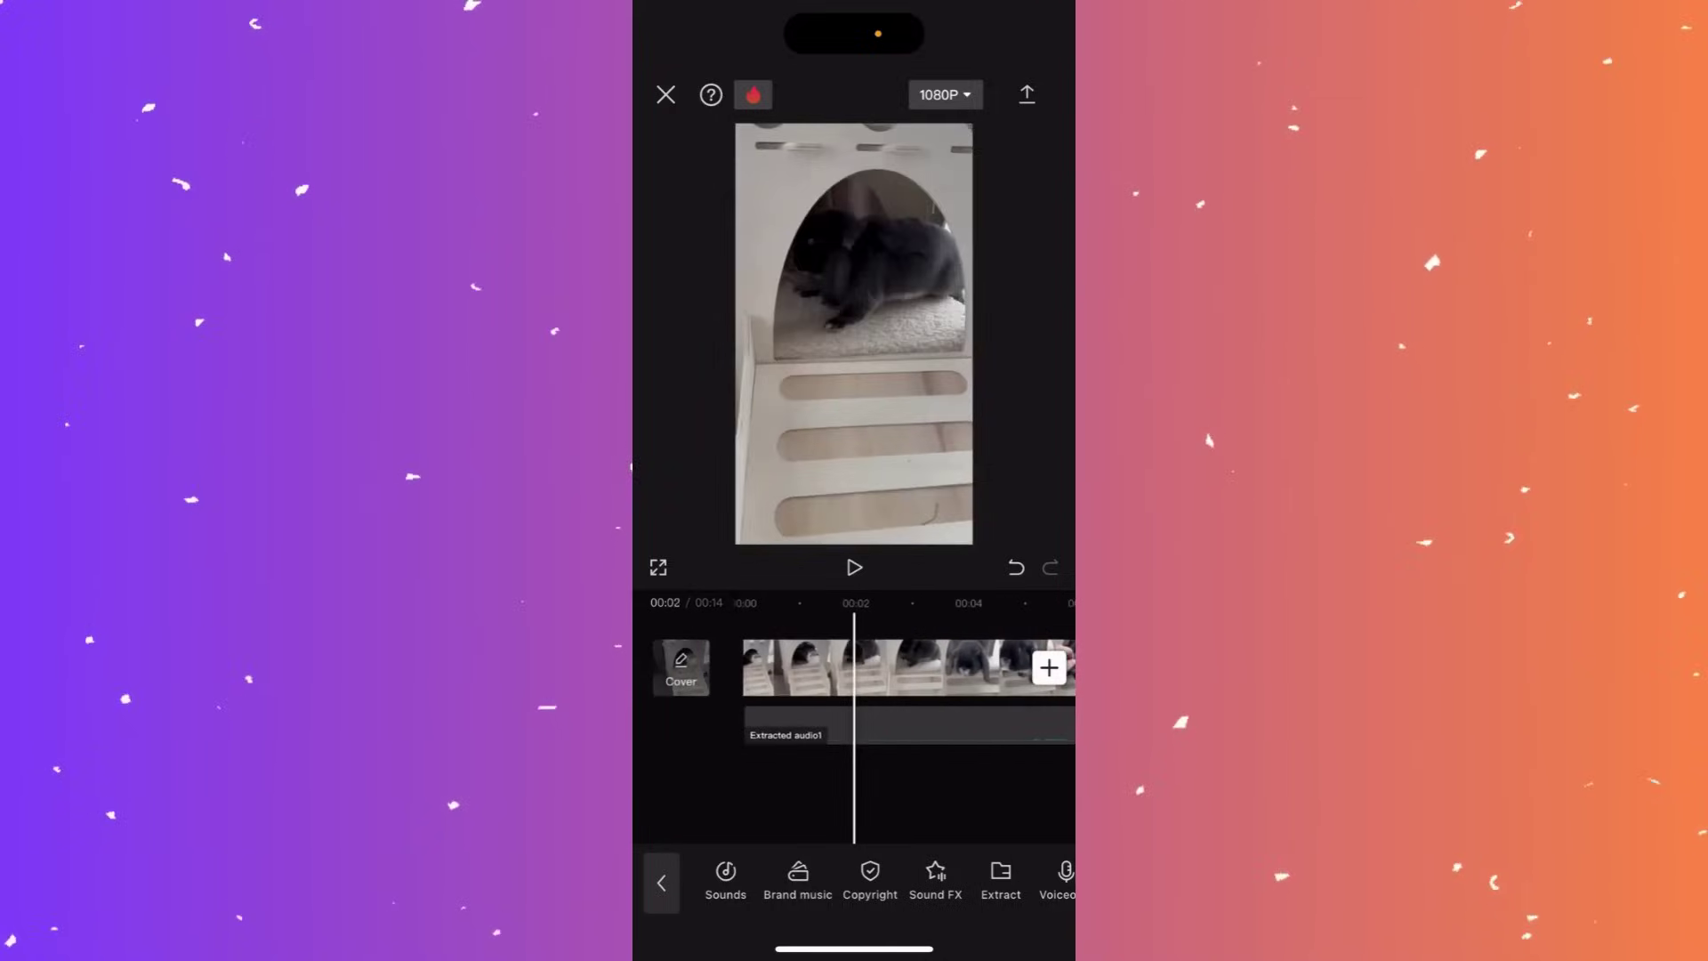
{"action": "scroll", "coordinate": [854, 667], "scroll_direction": "right", "scroll_amount": 5}
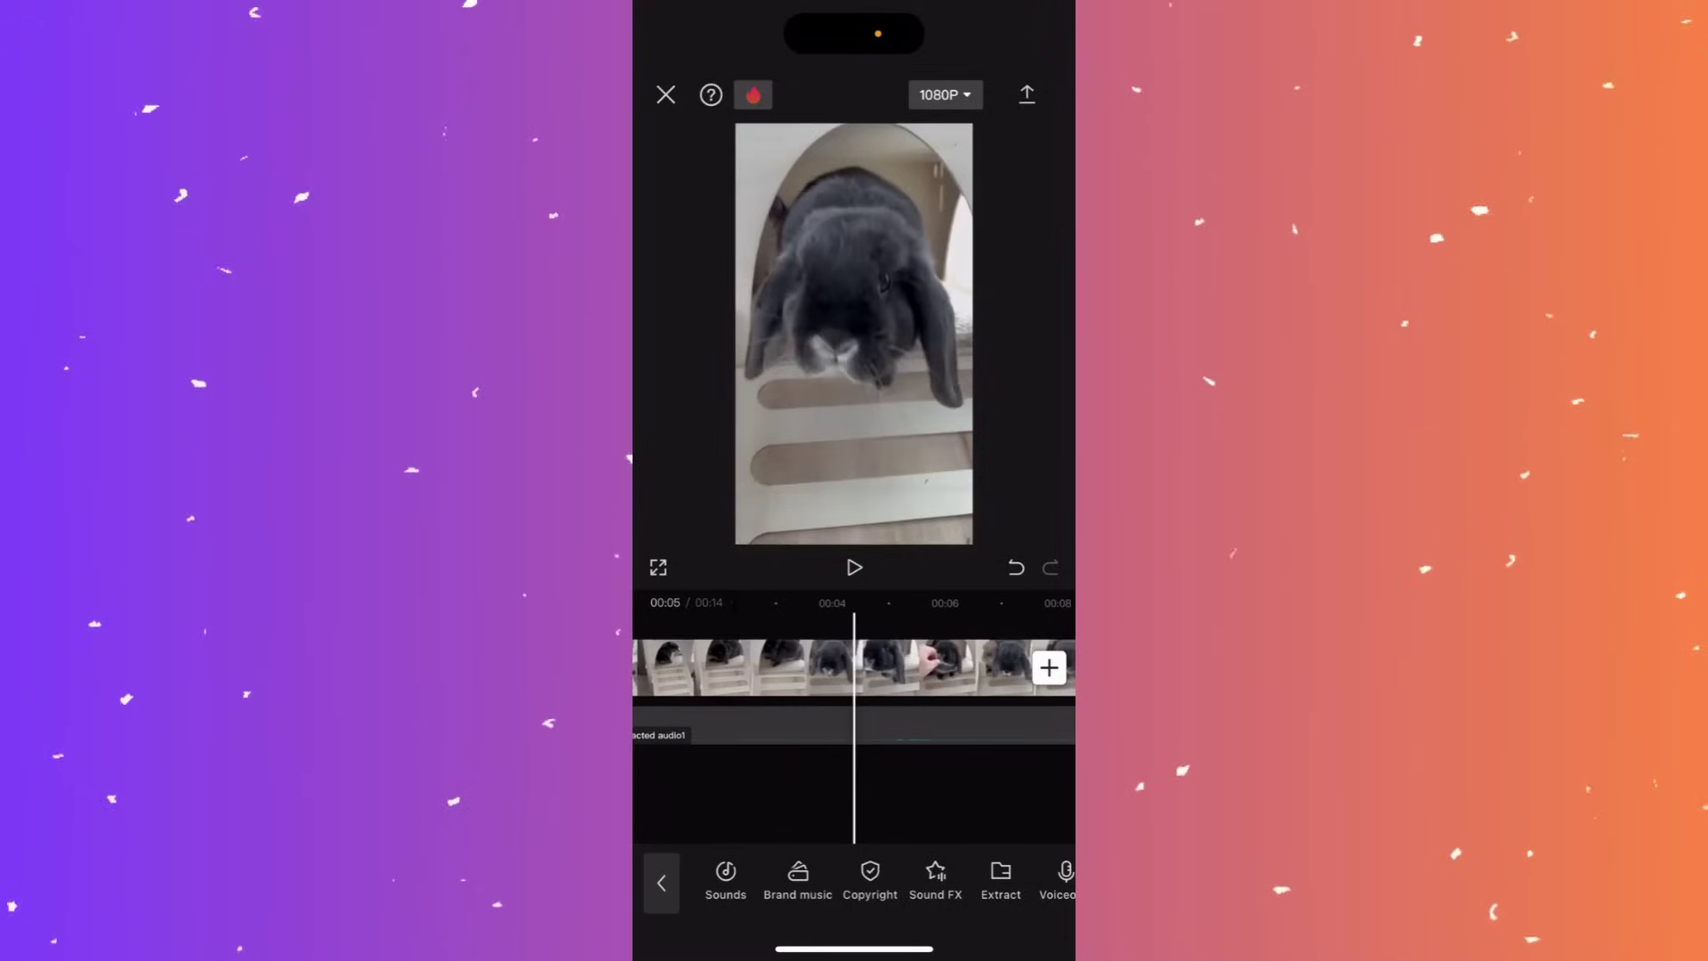
{"action": "scroll", "coordinate": [854, 667], "scroll_direction": "left", "scroll_amount": 5}
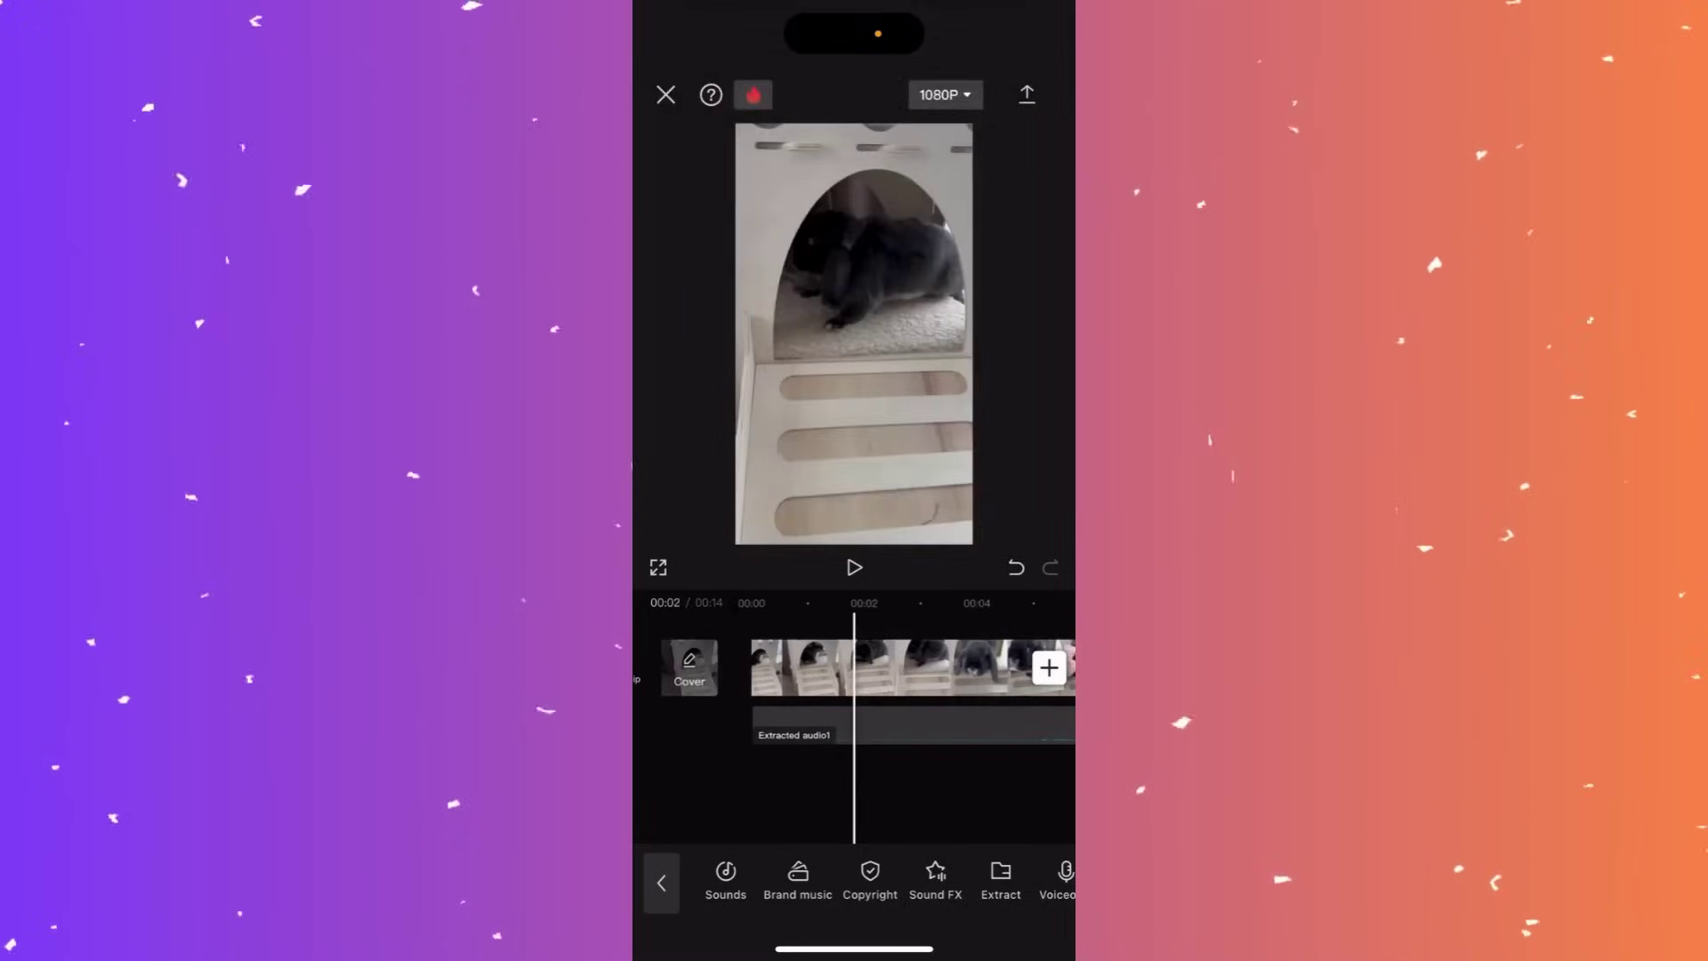
{"action": "scroll", "coordinate": [854, 667], "scroll_direction": "left", "scroll_amount": 1}
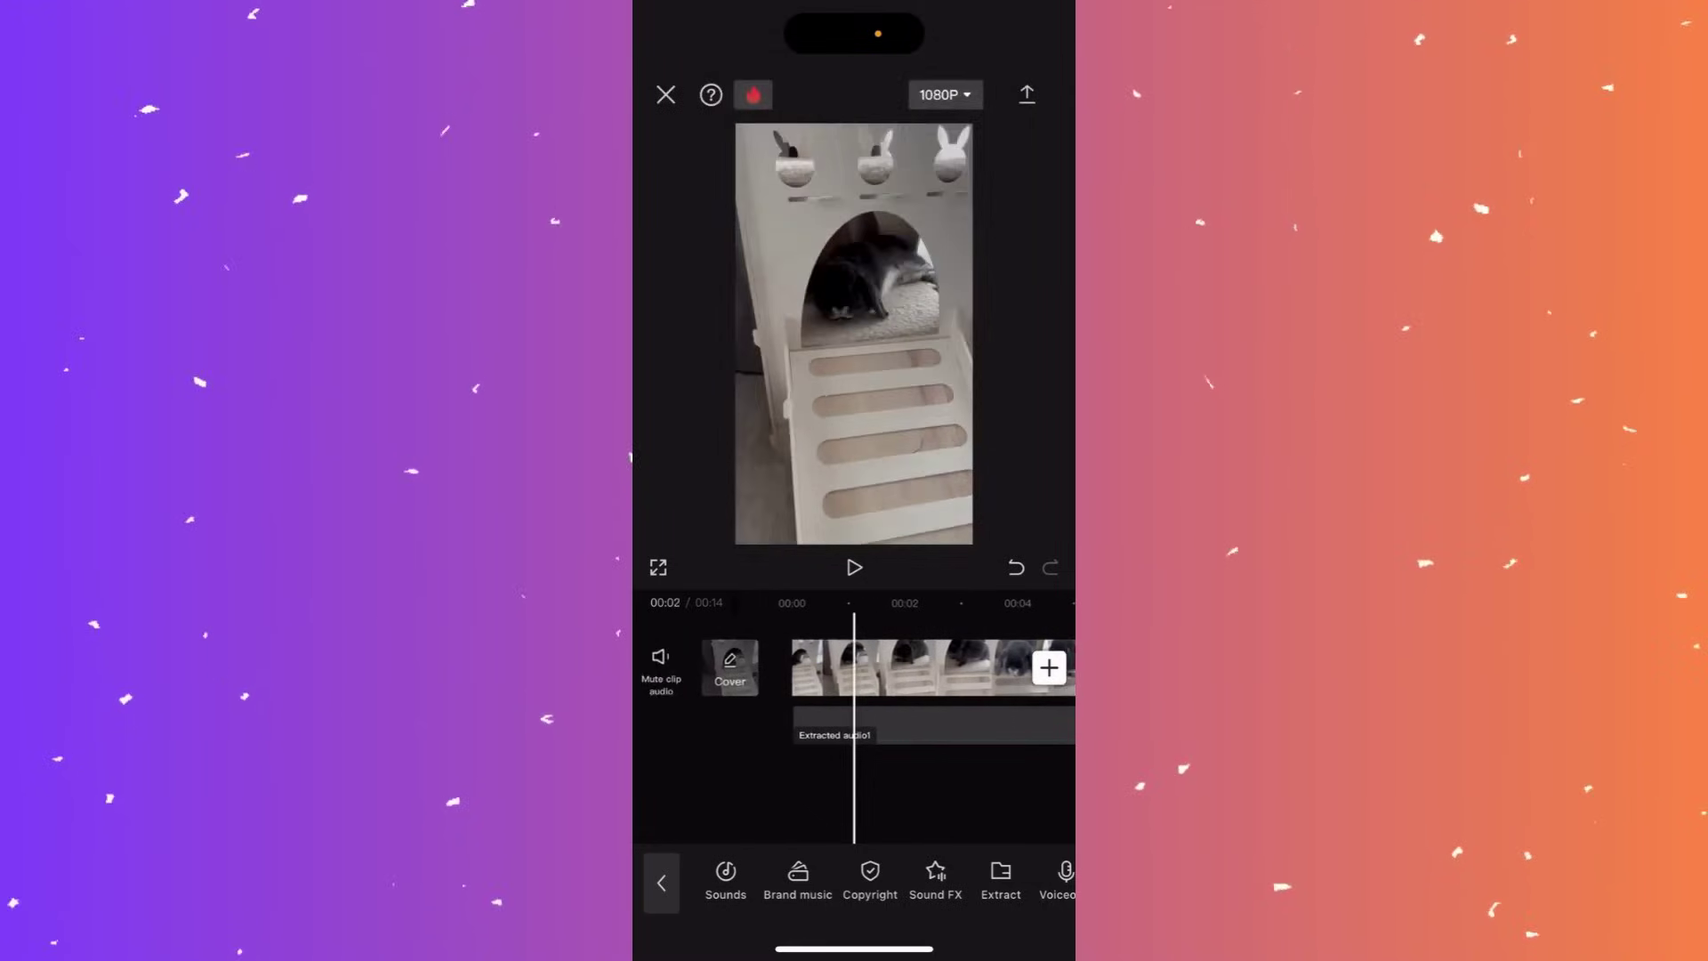
{"action": "scroll", "coordinate": [854, 668], "scroll_direction": "right", "scroll_amount": 5}
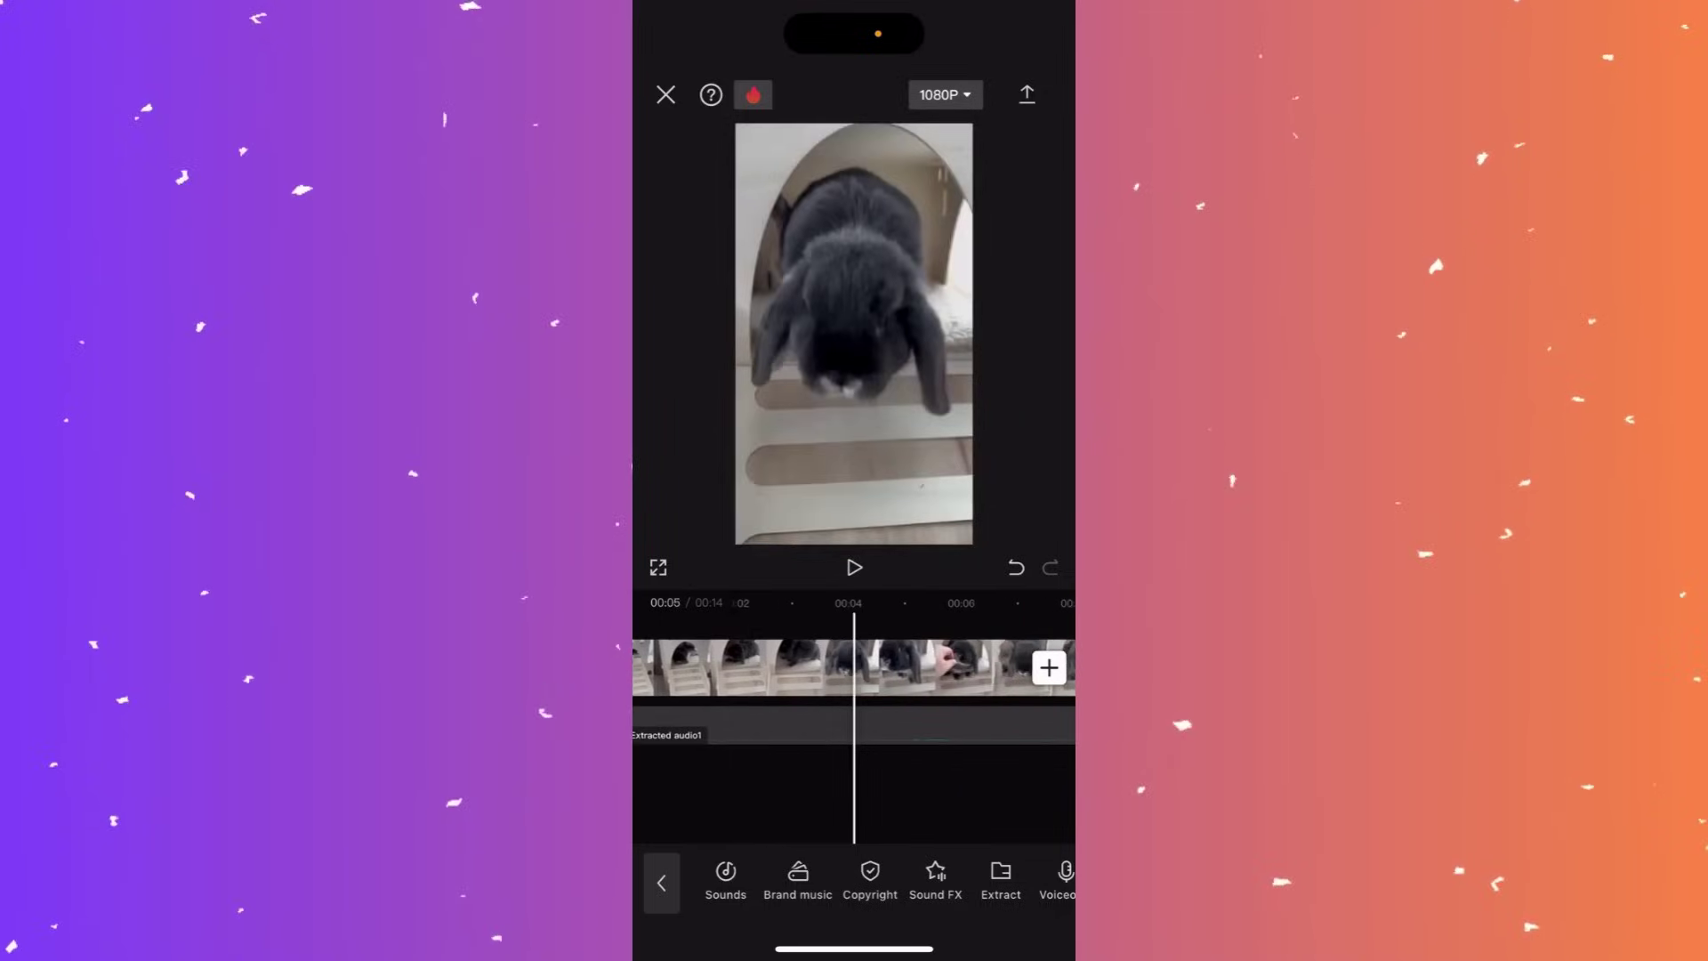
{"action": "scroll", "coordinate": [854, 667], "scroll_direction": "left", "scroll_amount": 5}
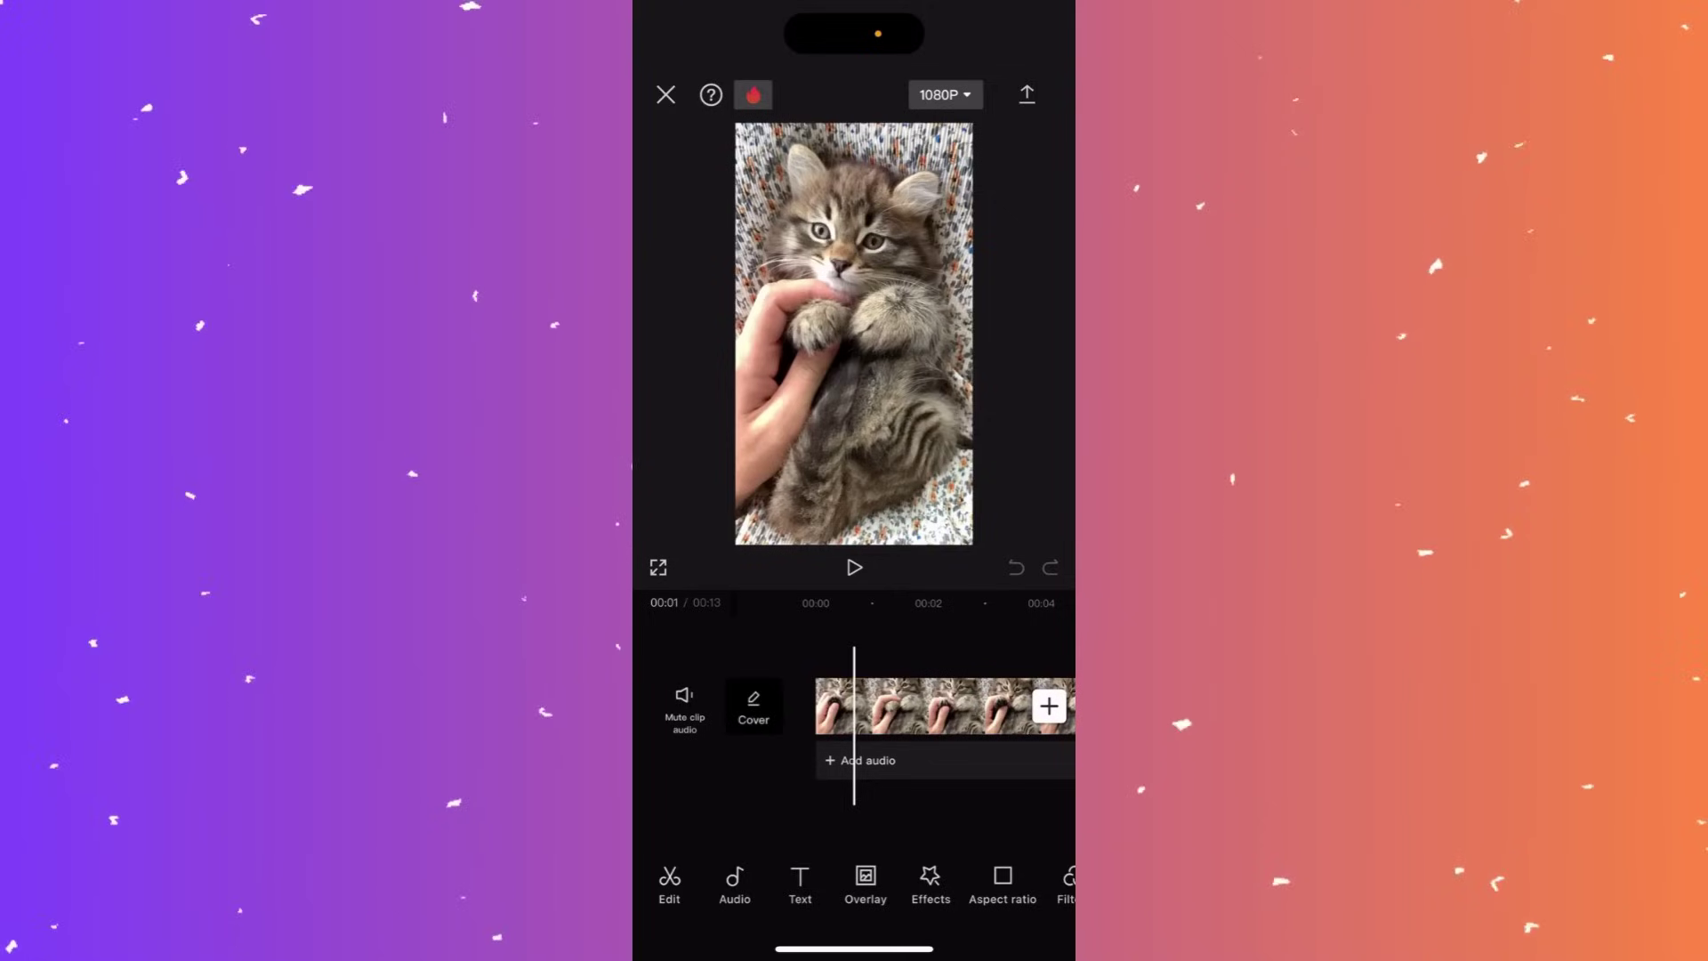
Step: Add the 42-second video of reeds beside a lake as an overlay on the kitten clip
{"action": "scroll", "coordinate": [863, 885], "scroll_direction": "right", "scroll_amount": 1}
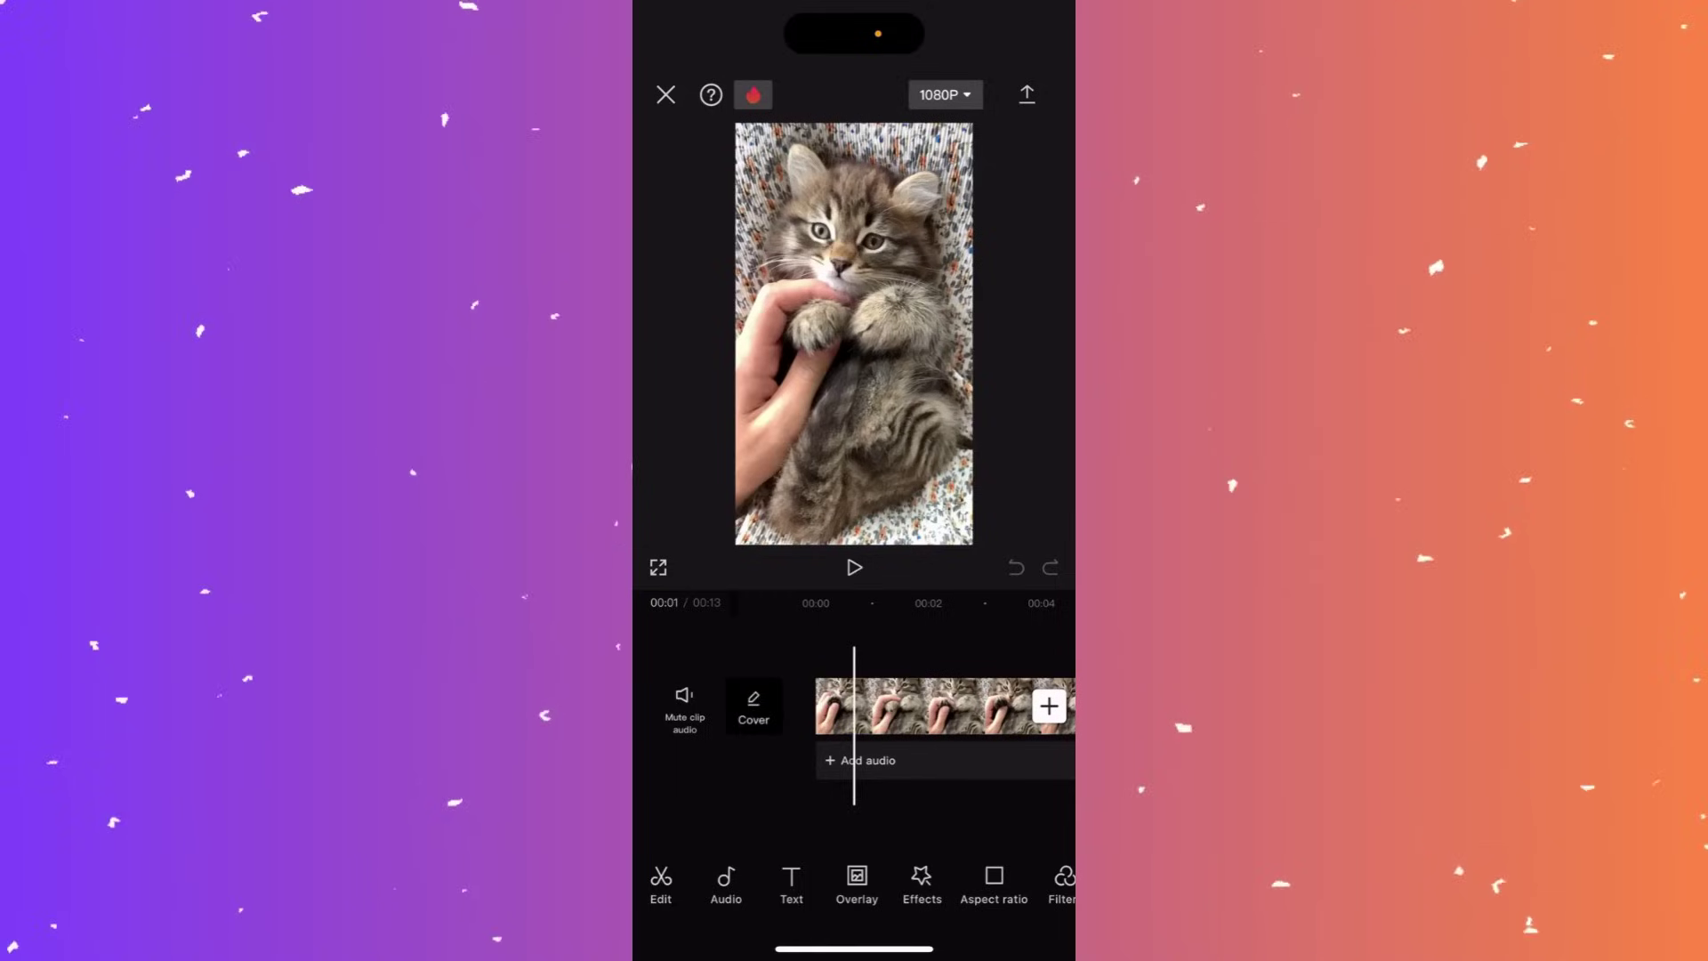
{"action": "left_click", "coordinate": [857, 885]}
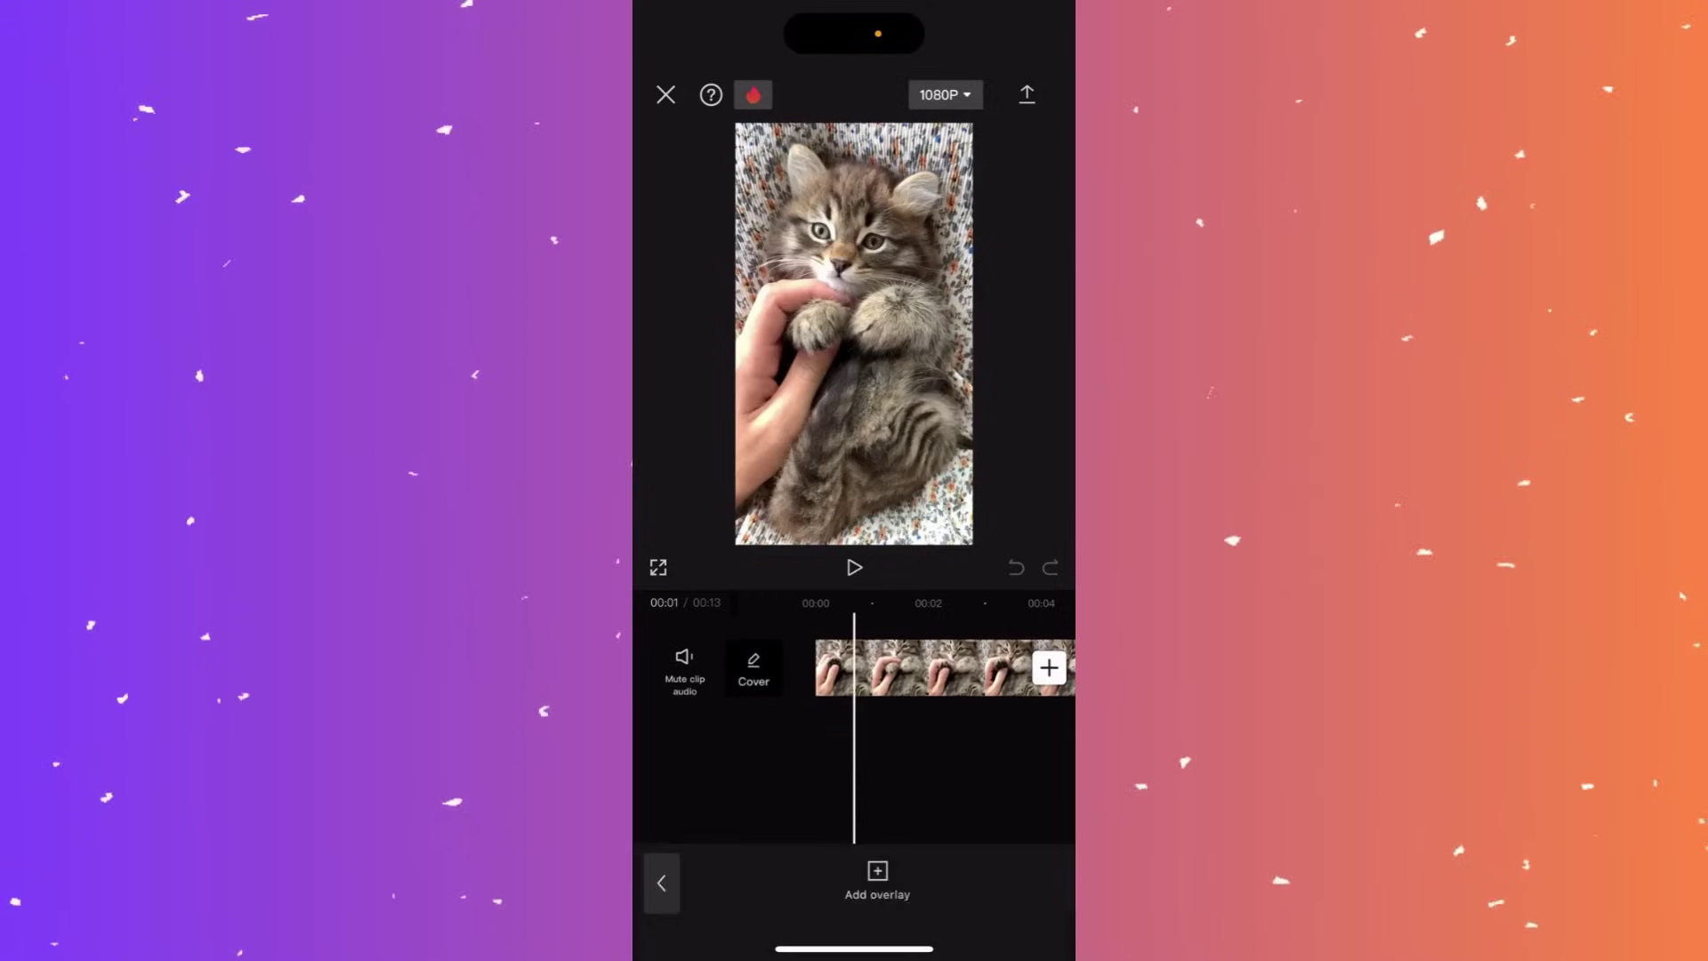
{"action": "left_click", "coordinate": [878, 881]}
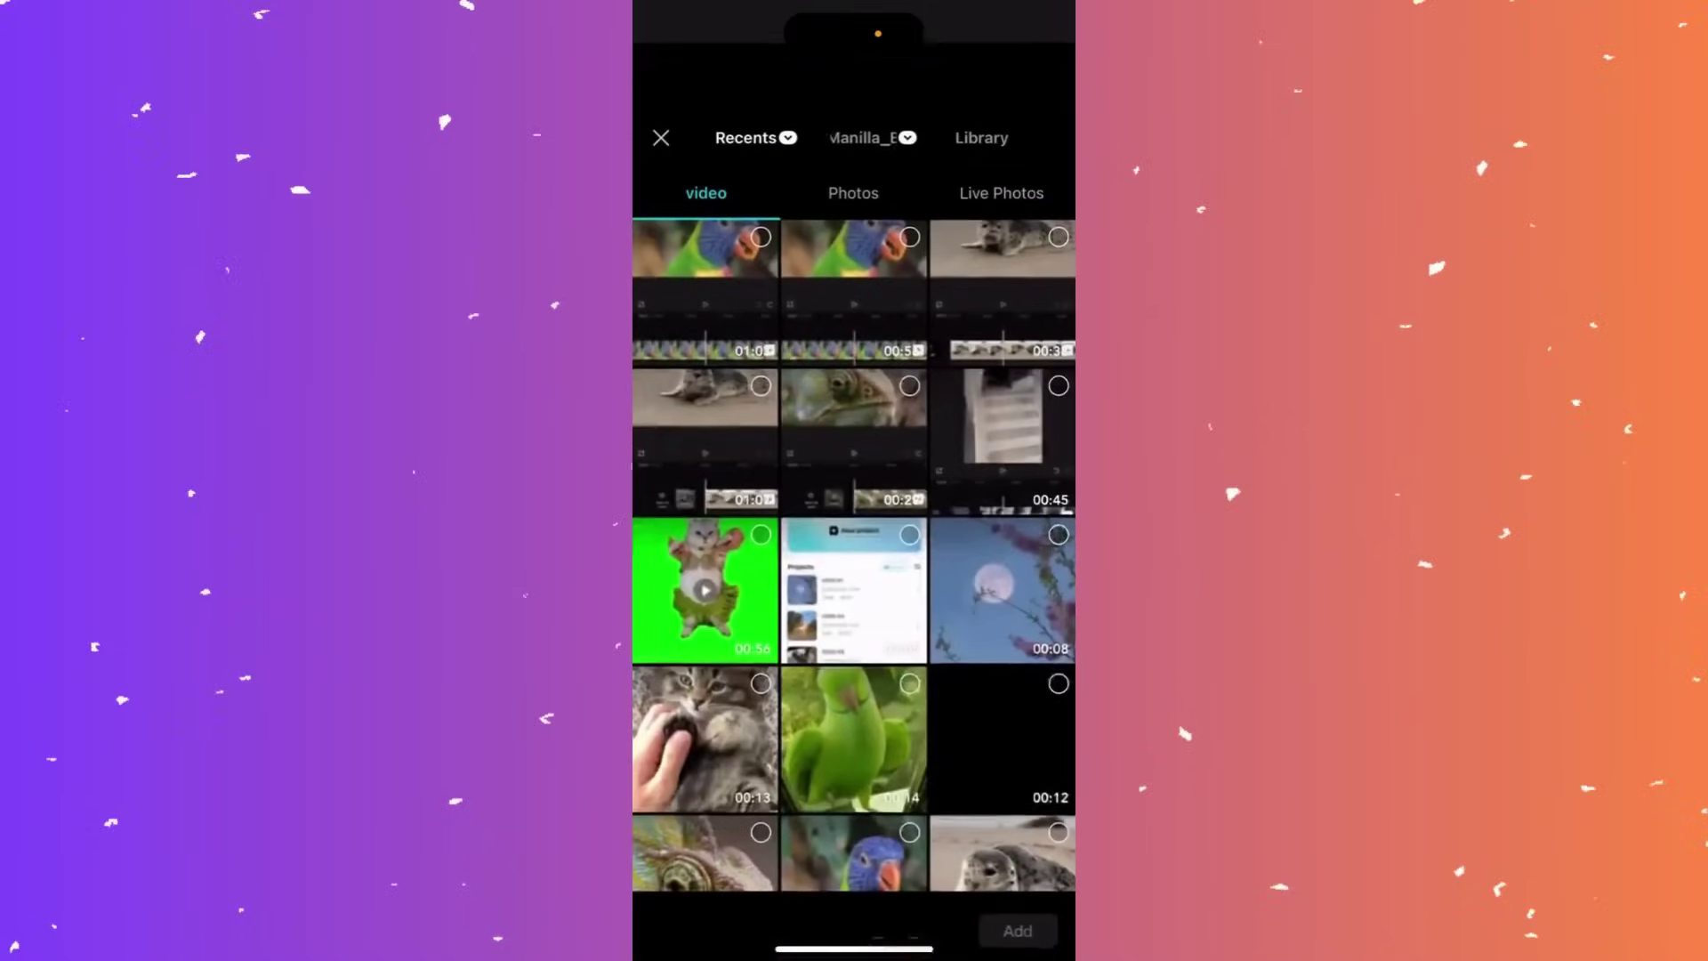
{"action": "scroll", "coordinate": [854, 513], "scroll_direction": "down", "scroll_amount": 2}
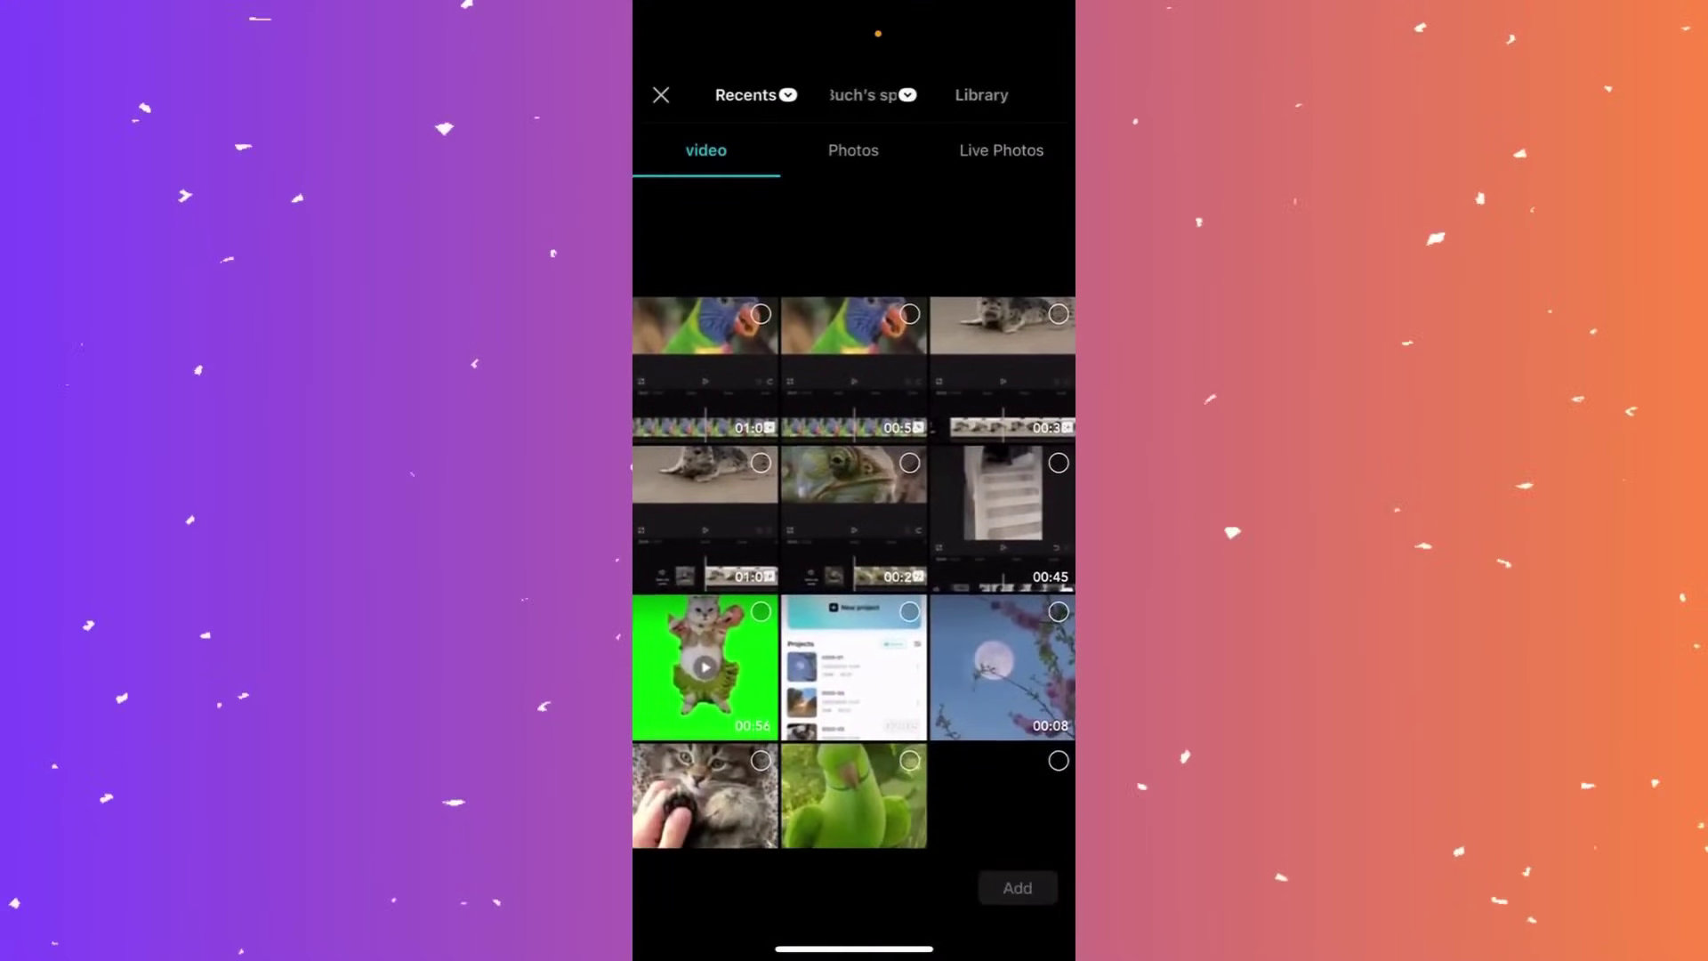
{"action": "scroll", "coordinate": [854, 514], "scroll_direction": "down", "scroll_amount": 2}
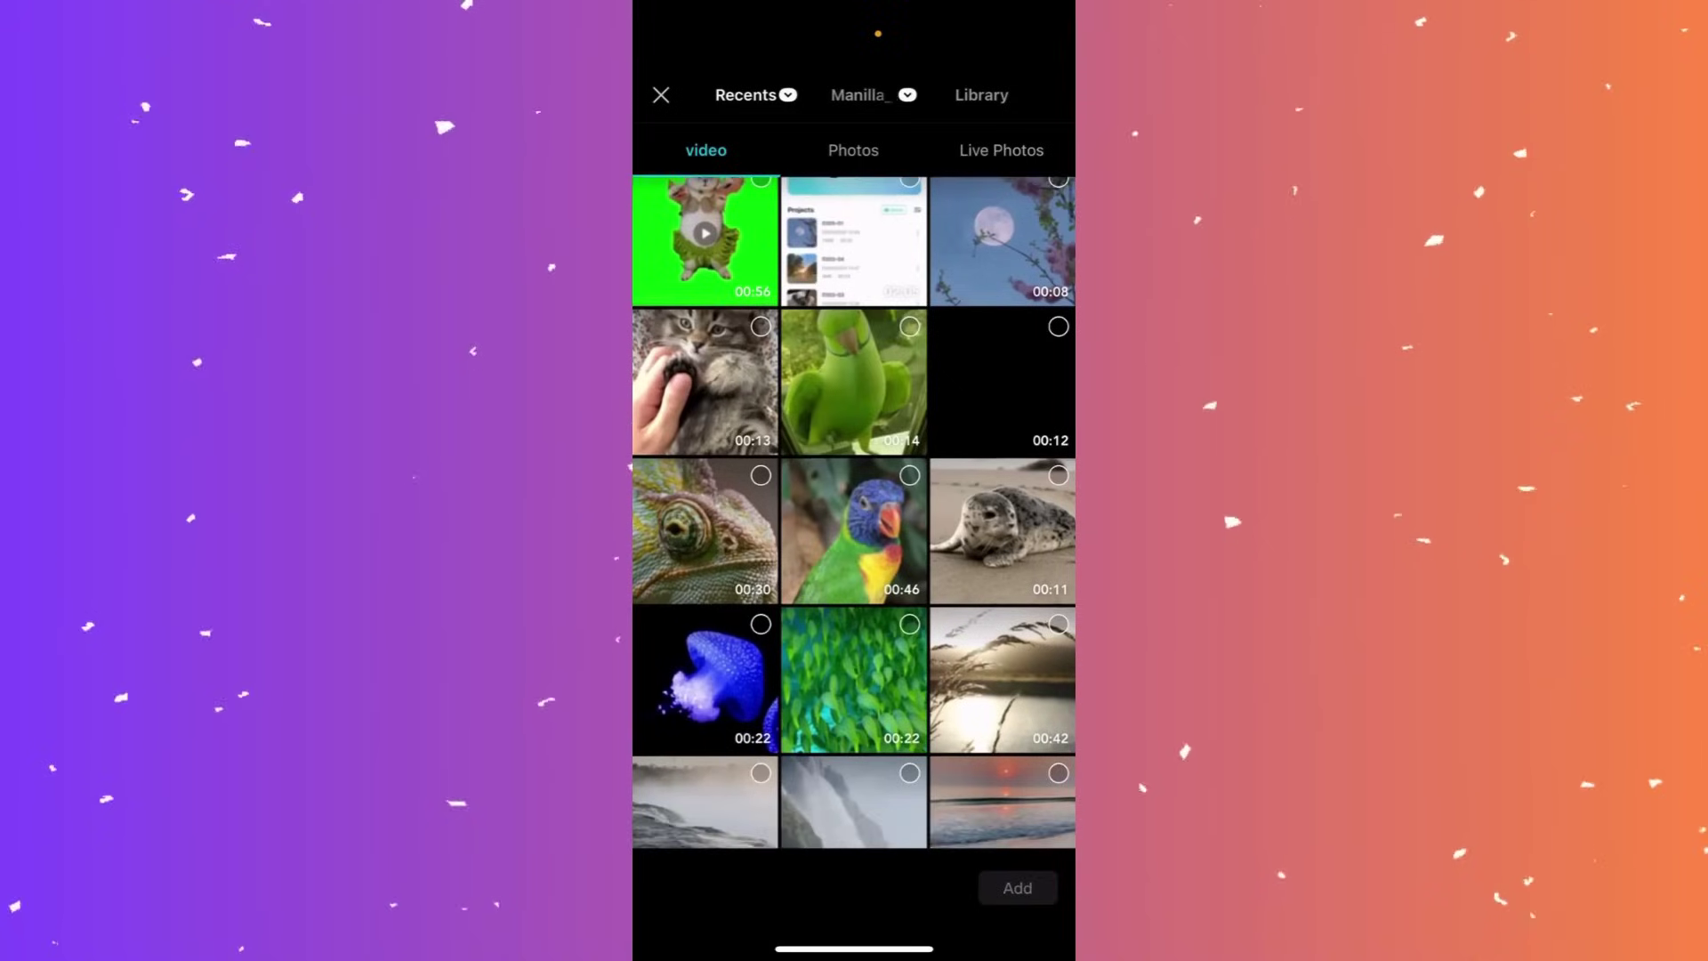
{"action": "left_click", "coordinate": [1003, 707]}
{"action": "left_click", "coordinate": [1018, 889]}
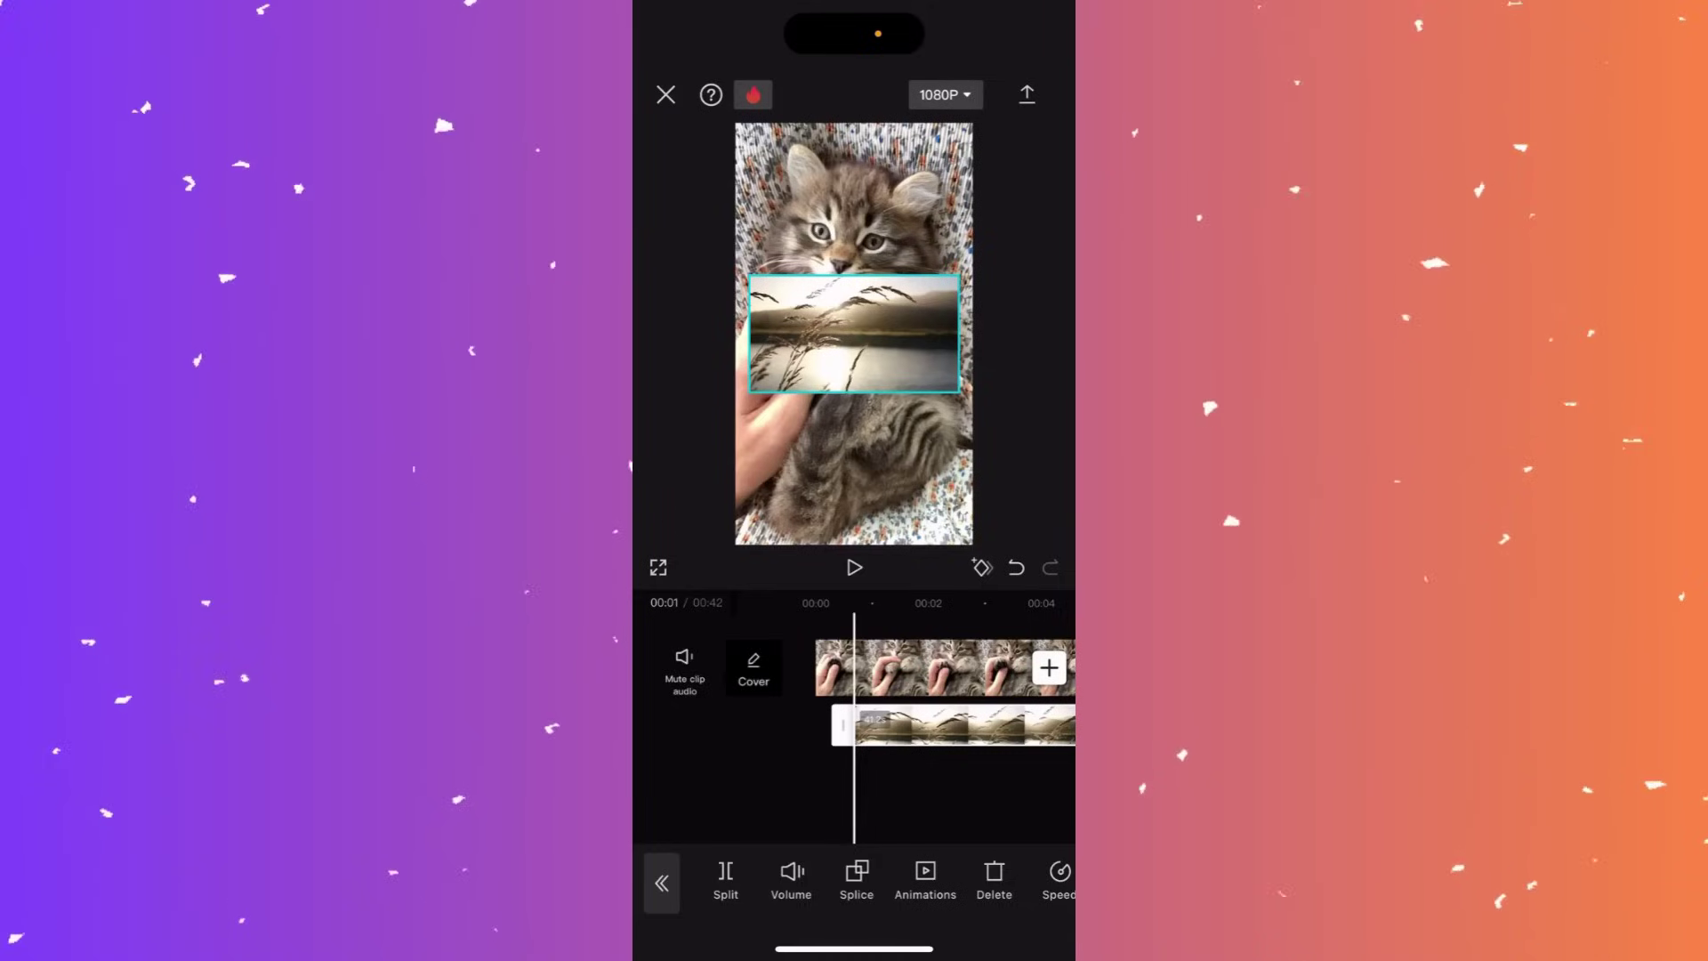
{"action": "scroll", "coordinate": [943, 694], "scroll_direction": "right", "scroll_amount": 1}
{"action": "key", "text": "Escape"}
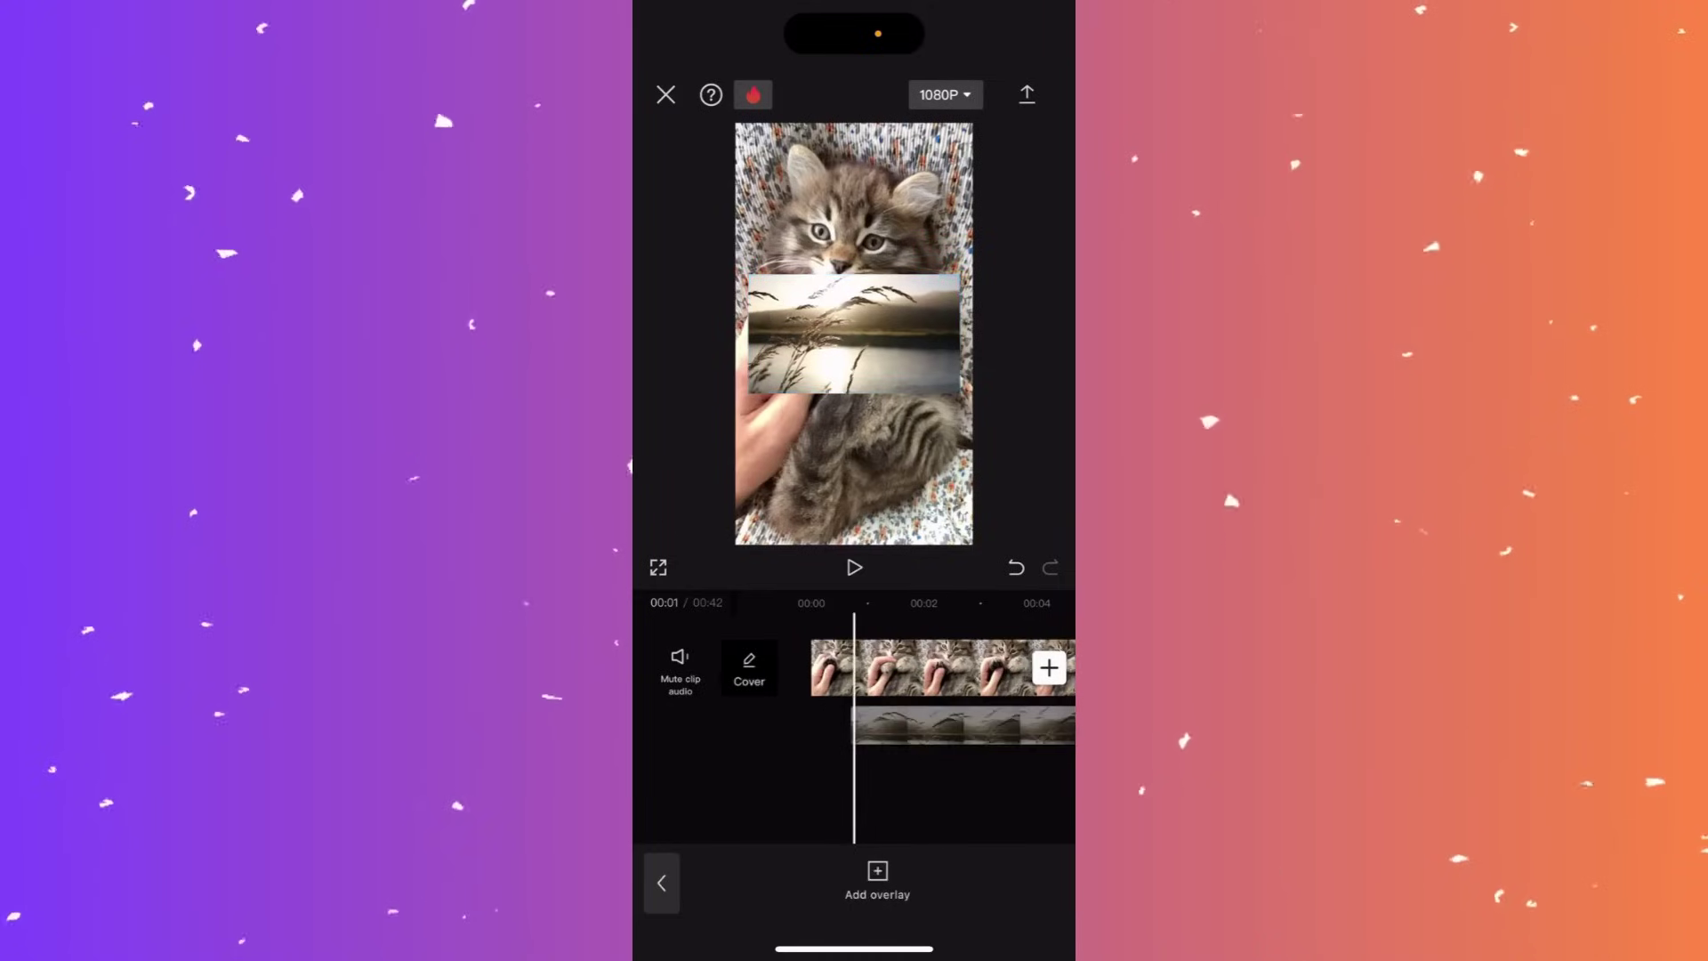
Step: Align the lake overlay with the start of the kitten clip and enlarge it to fill the lower part of the frame
{"action": "scroll", "coordinate": [943, 694], "scroll_direction": "left", "scroll_amount": 2}
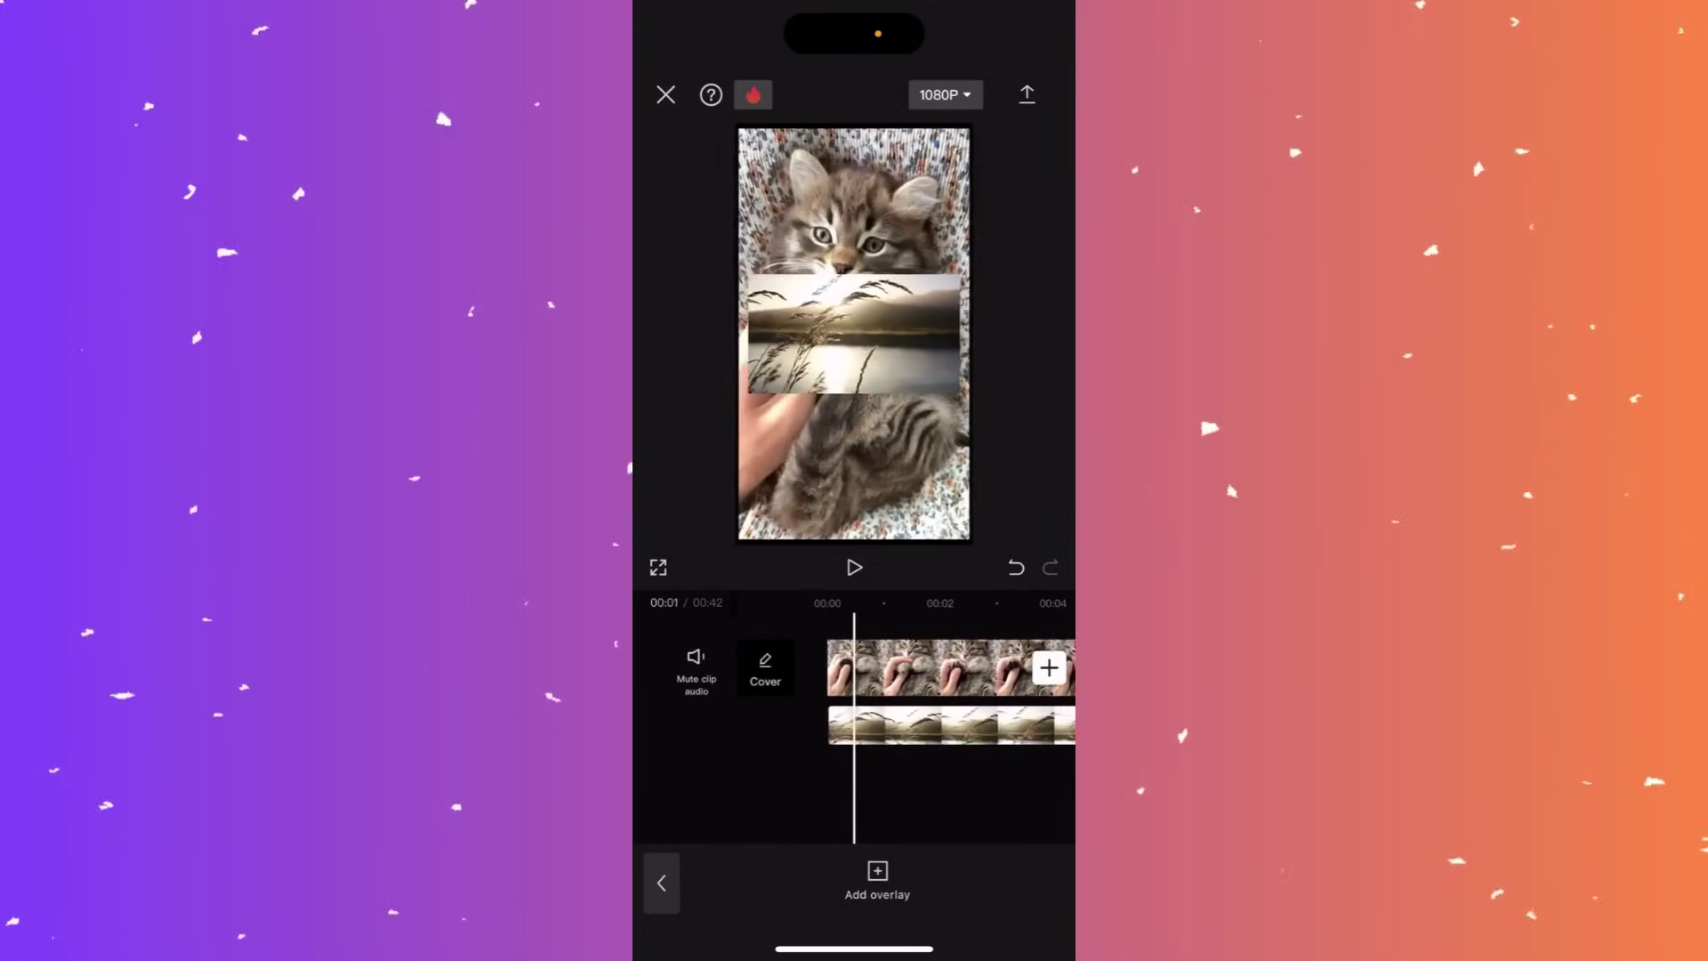
{"action": "left_click", "coordinate": [854, 334]}
{"action": "left_click_drag", "start_coordinate": [854, 333], "coordinate": [854, 459]}
{"action": "left_click", "coordinate": [943, 791]}
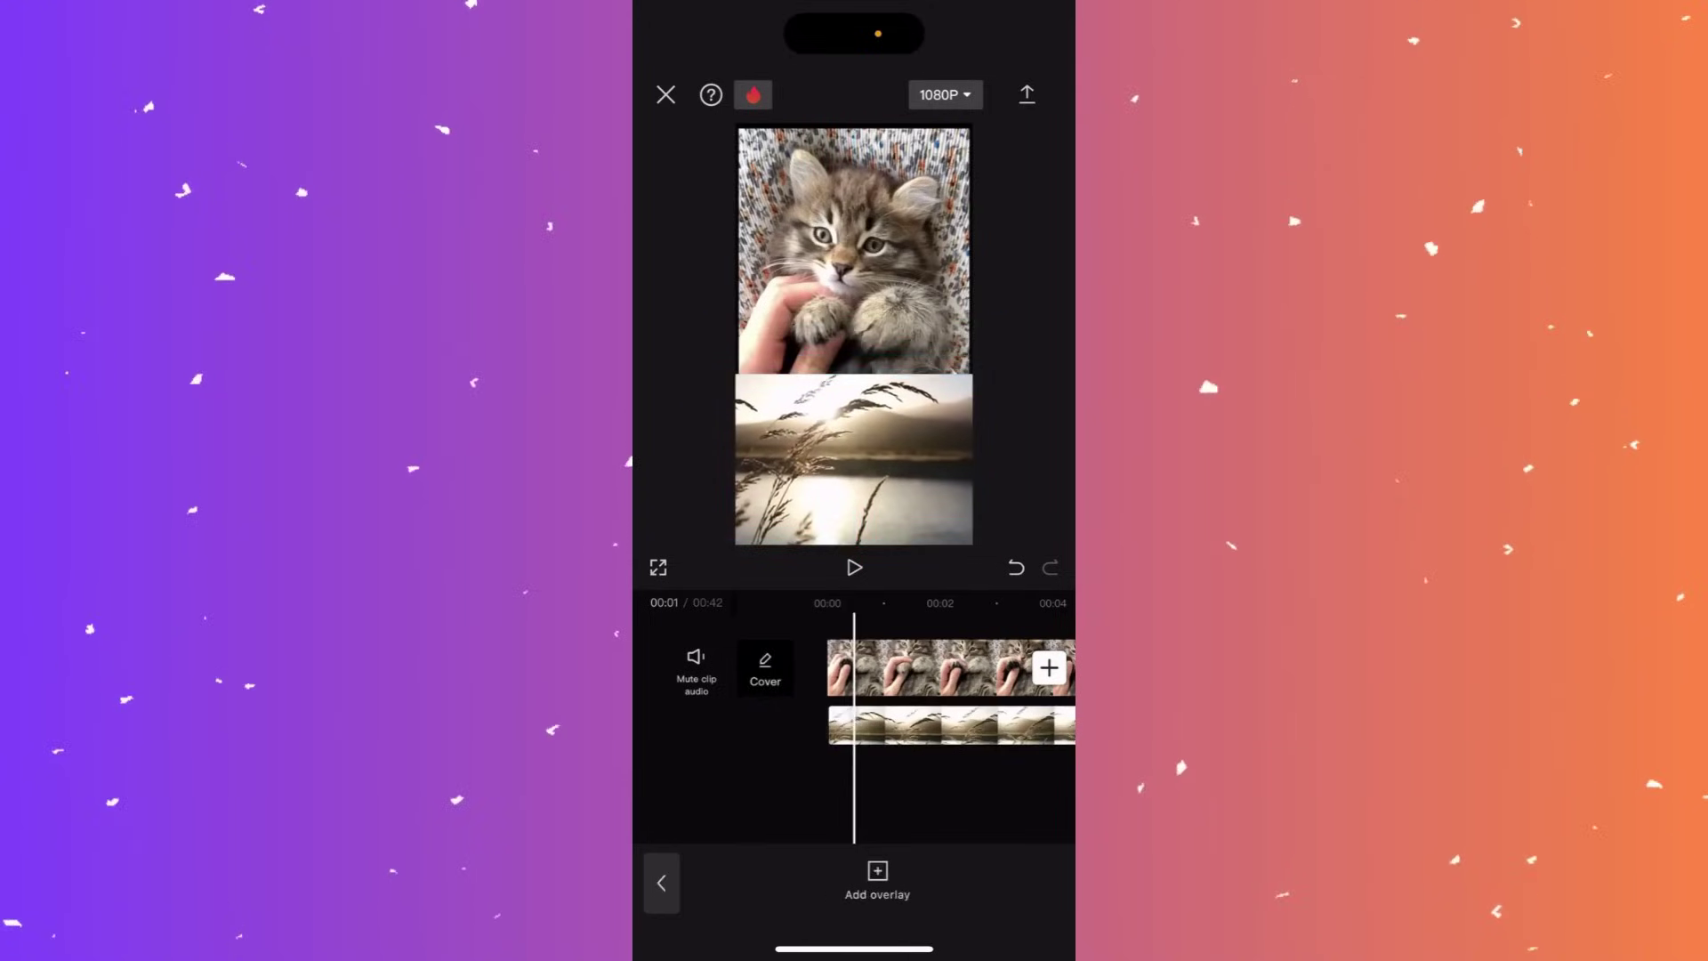
{"action": "left_click_drag", "start_coordinate": [961, 725], "coordinate": [917, 725]}
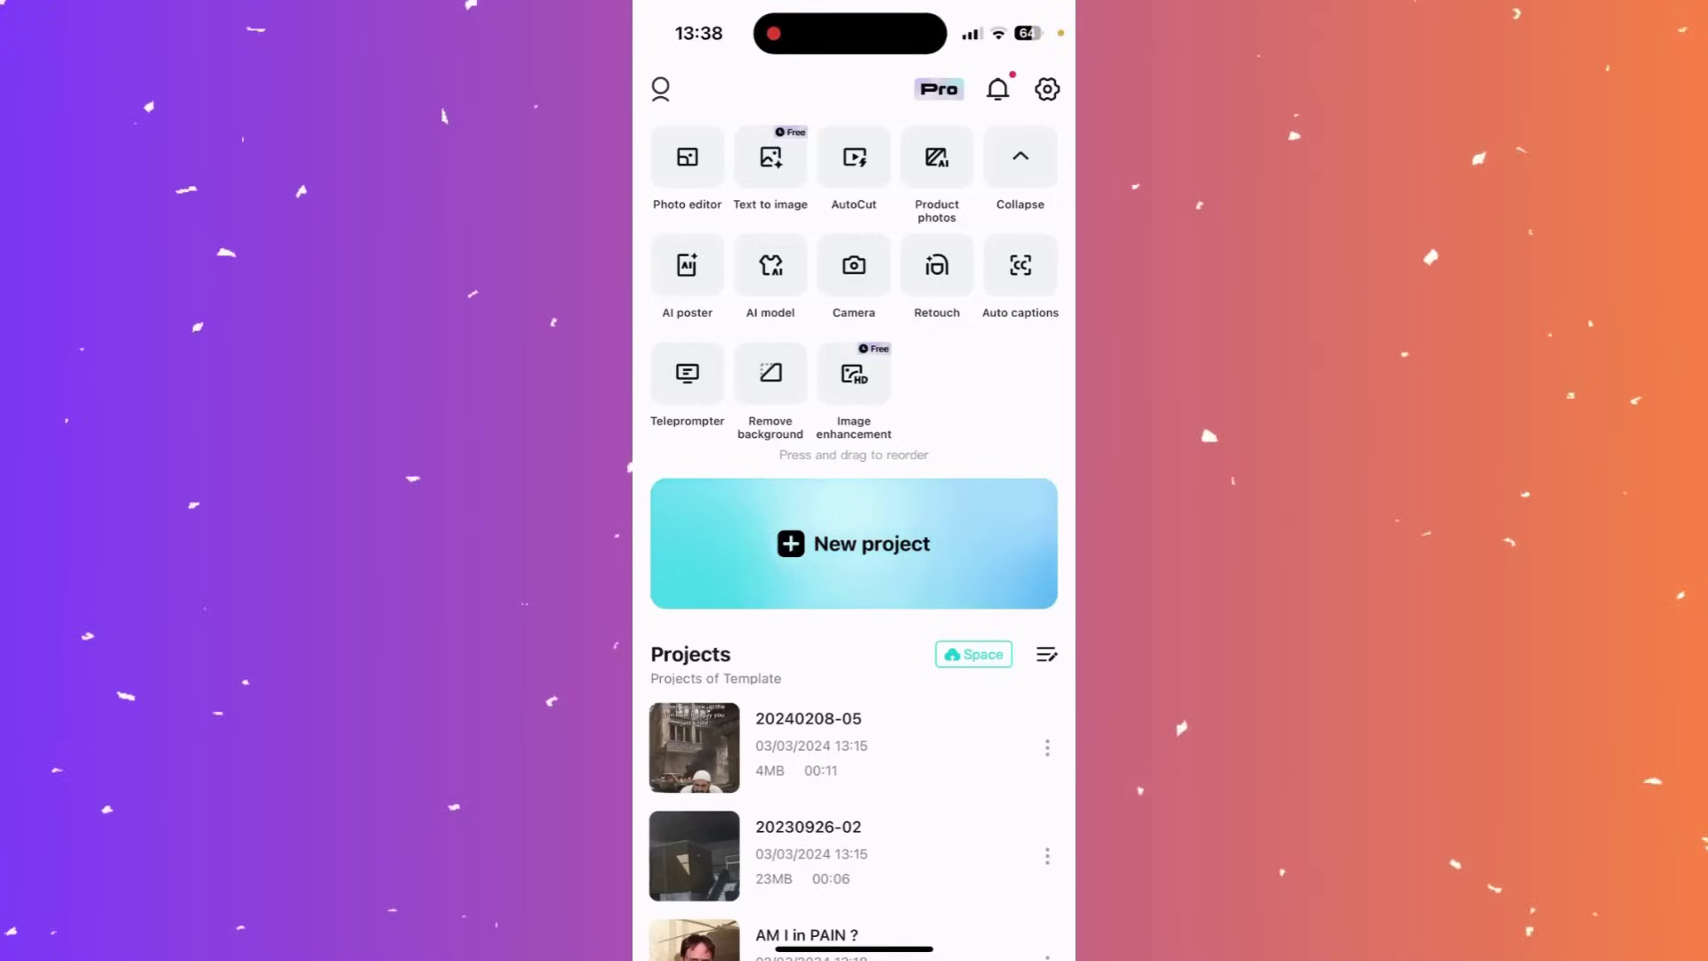
Step: Collapse the start page's tool collection, look through the project list and expand the tools again
{"action": "left_click", "coordinate": [1021, 157]}
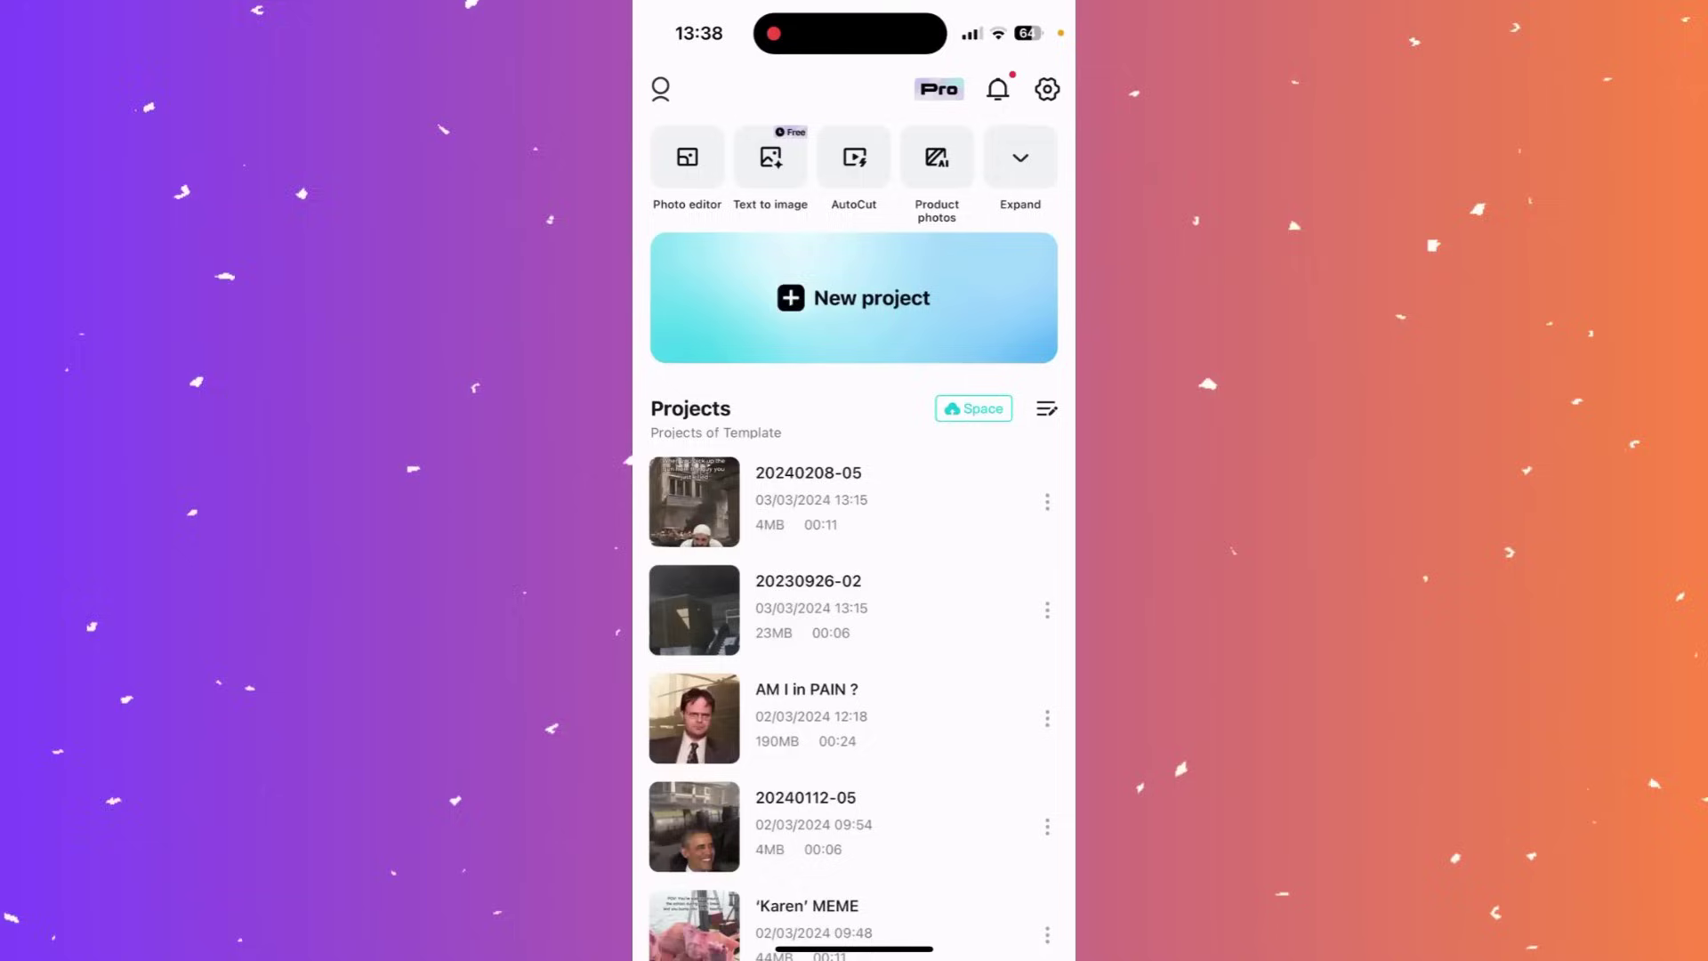
{"action": "scroll", "coordinate": [854, 667], "scroll_direction": "down", "scroll_amount": 5}
{"action": "scroll", "coordinate": [854, 667], "scroll_direction": "up", "scroll_amount": 5}
{"action": "left_click", "coordinate": [1020, 157]}
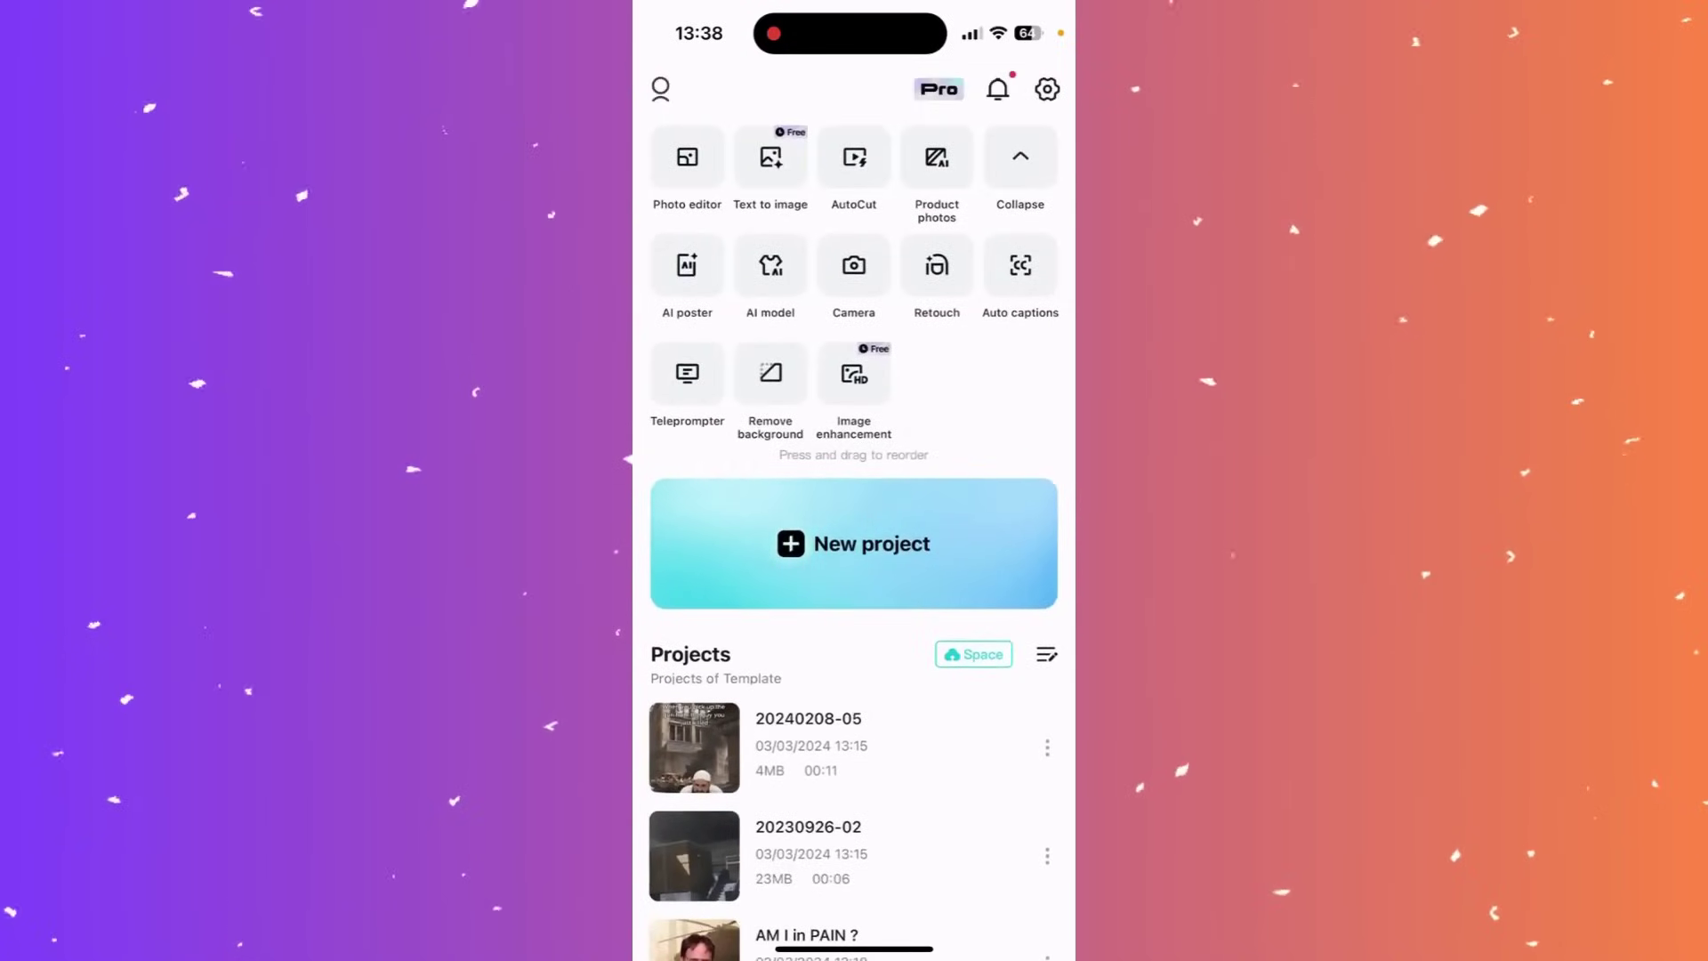
Step: Switch to TikTok, search for "capcut templates" and browse the matching user accounts
{"action": "left_click_drag", "start_coordinate": [800, 949], "coordinate": [1023, 949]}
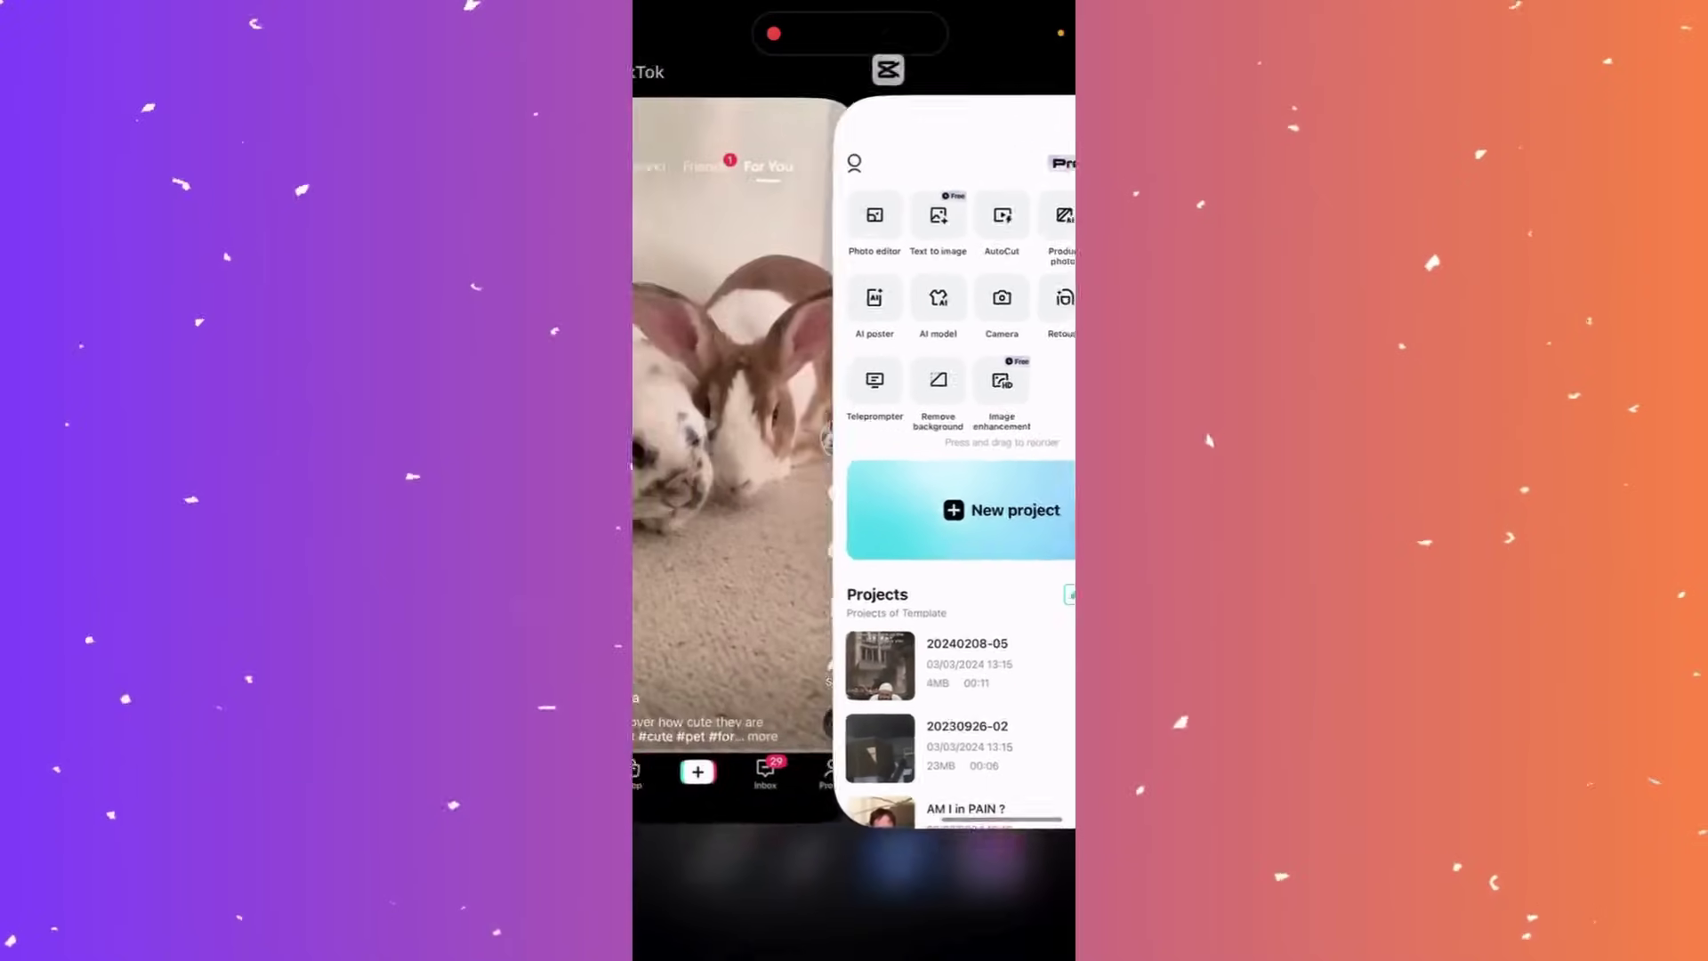
{"action": "left_click", "coordinate": [1044, 92]}
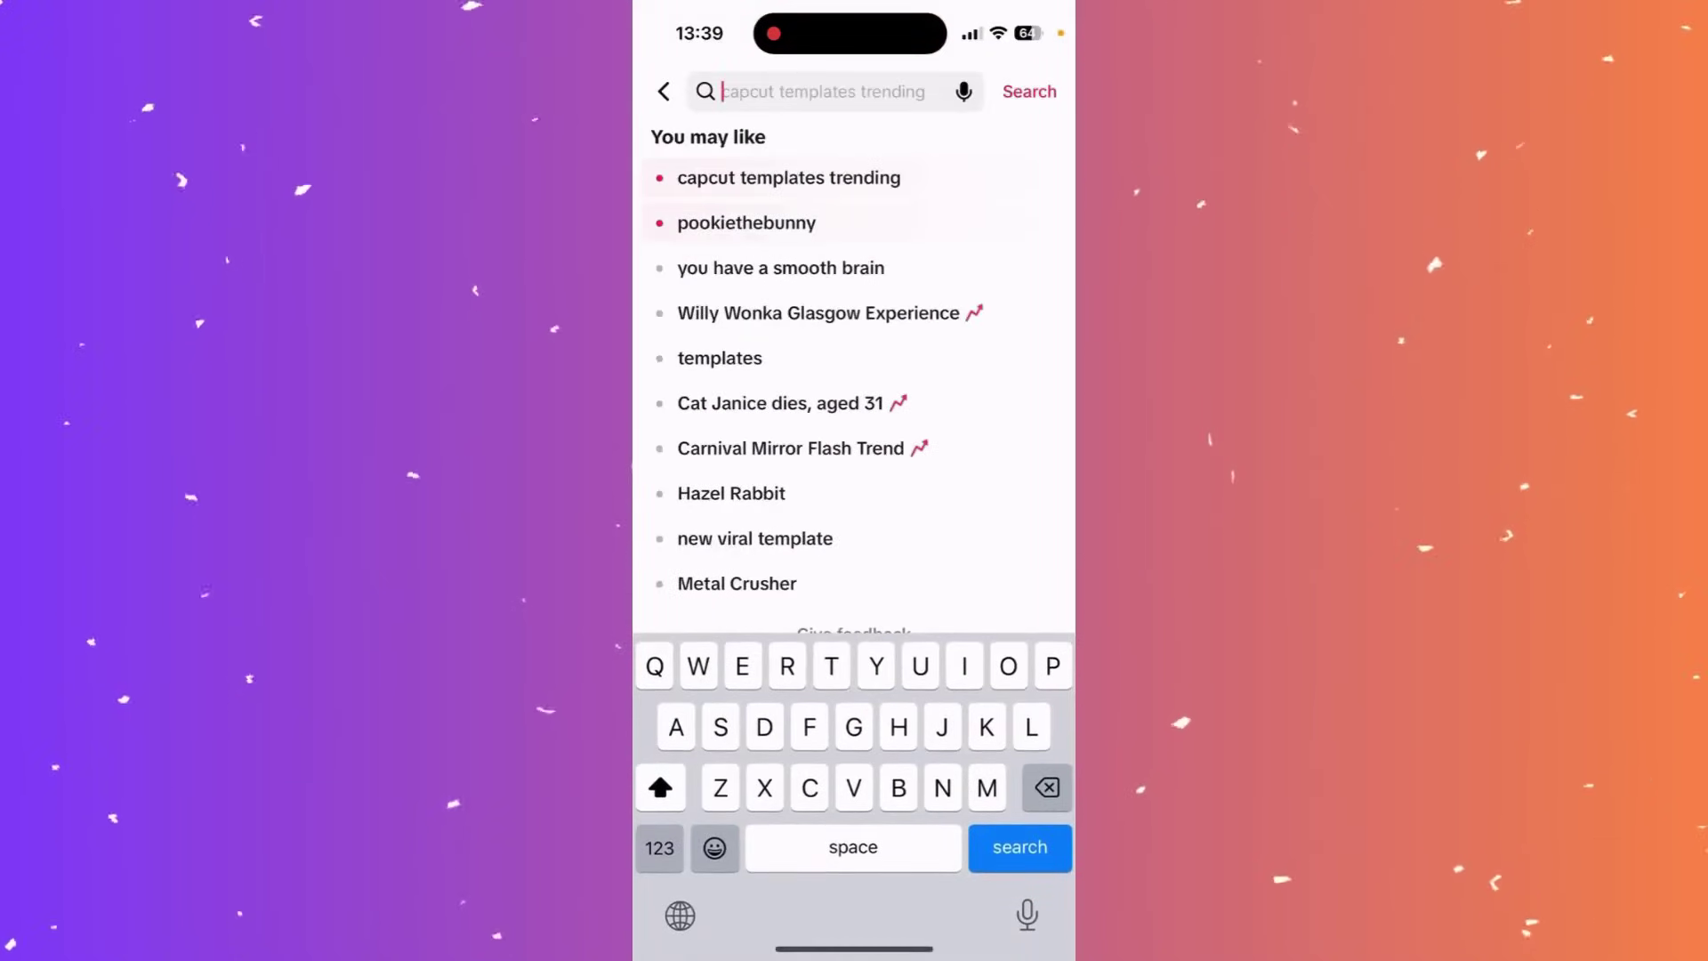
{"action": "type", "text": "Capcut"}
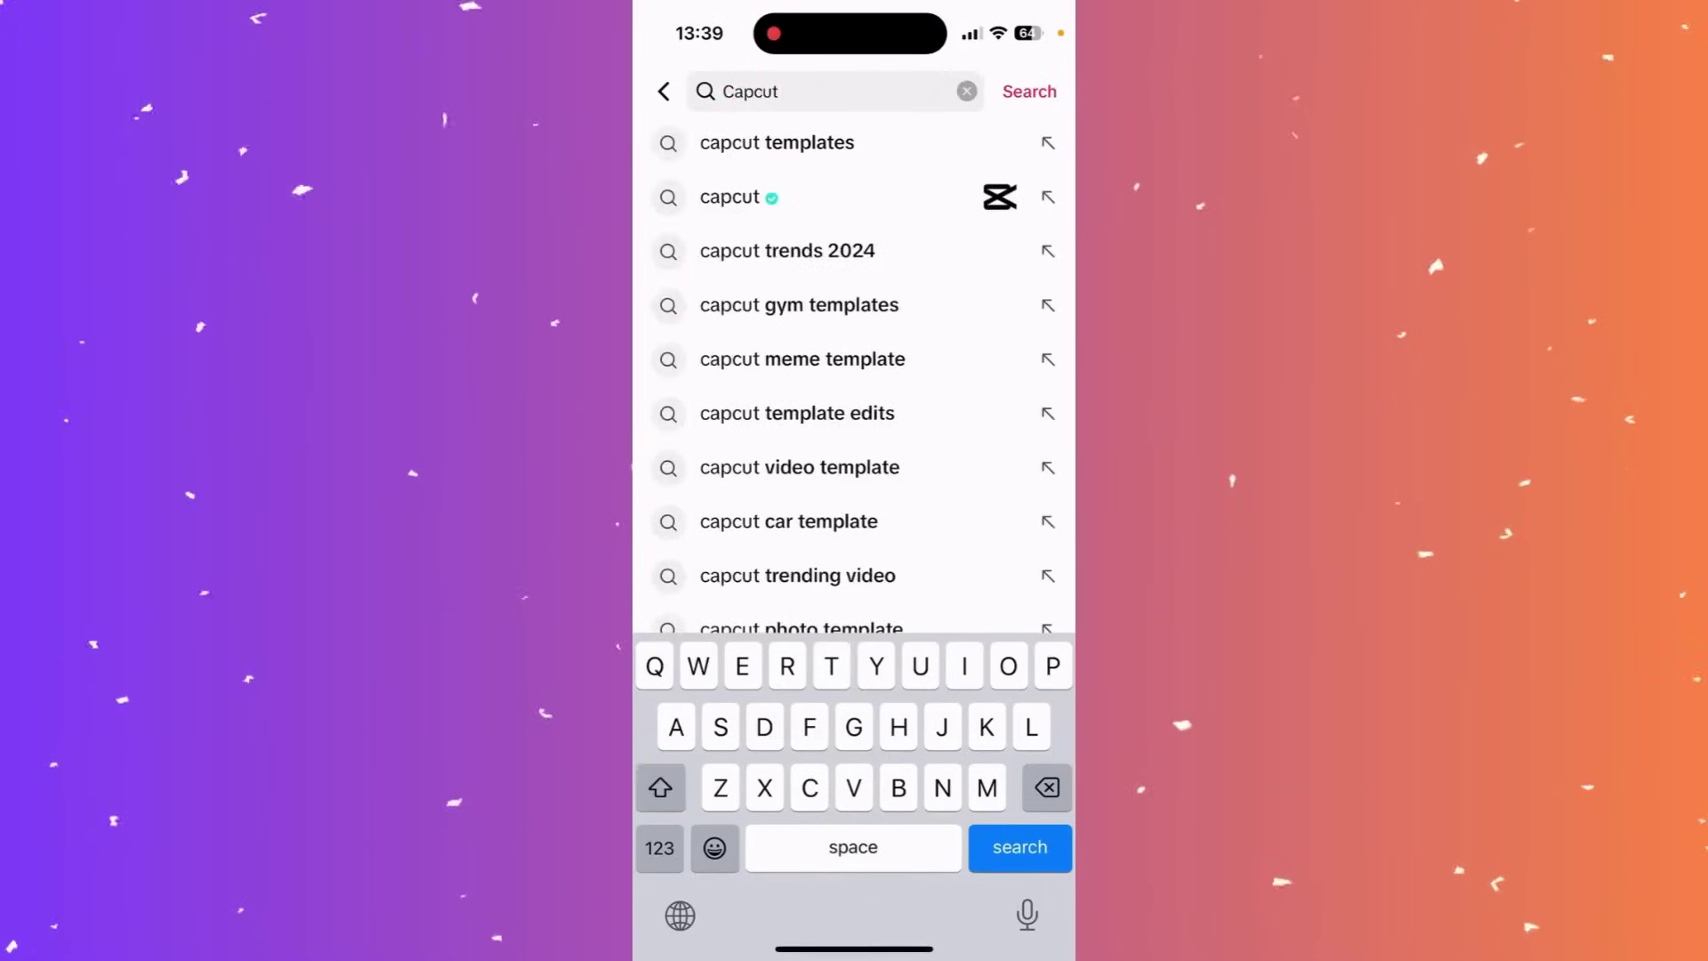
{"action": "left_click", "coordinate": [777, 142]}
{"action": "left_click", "coordinate": [820, 140]}
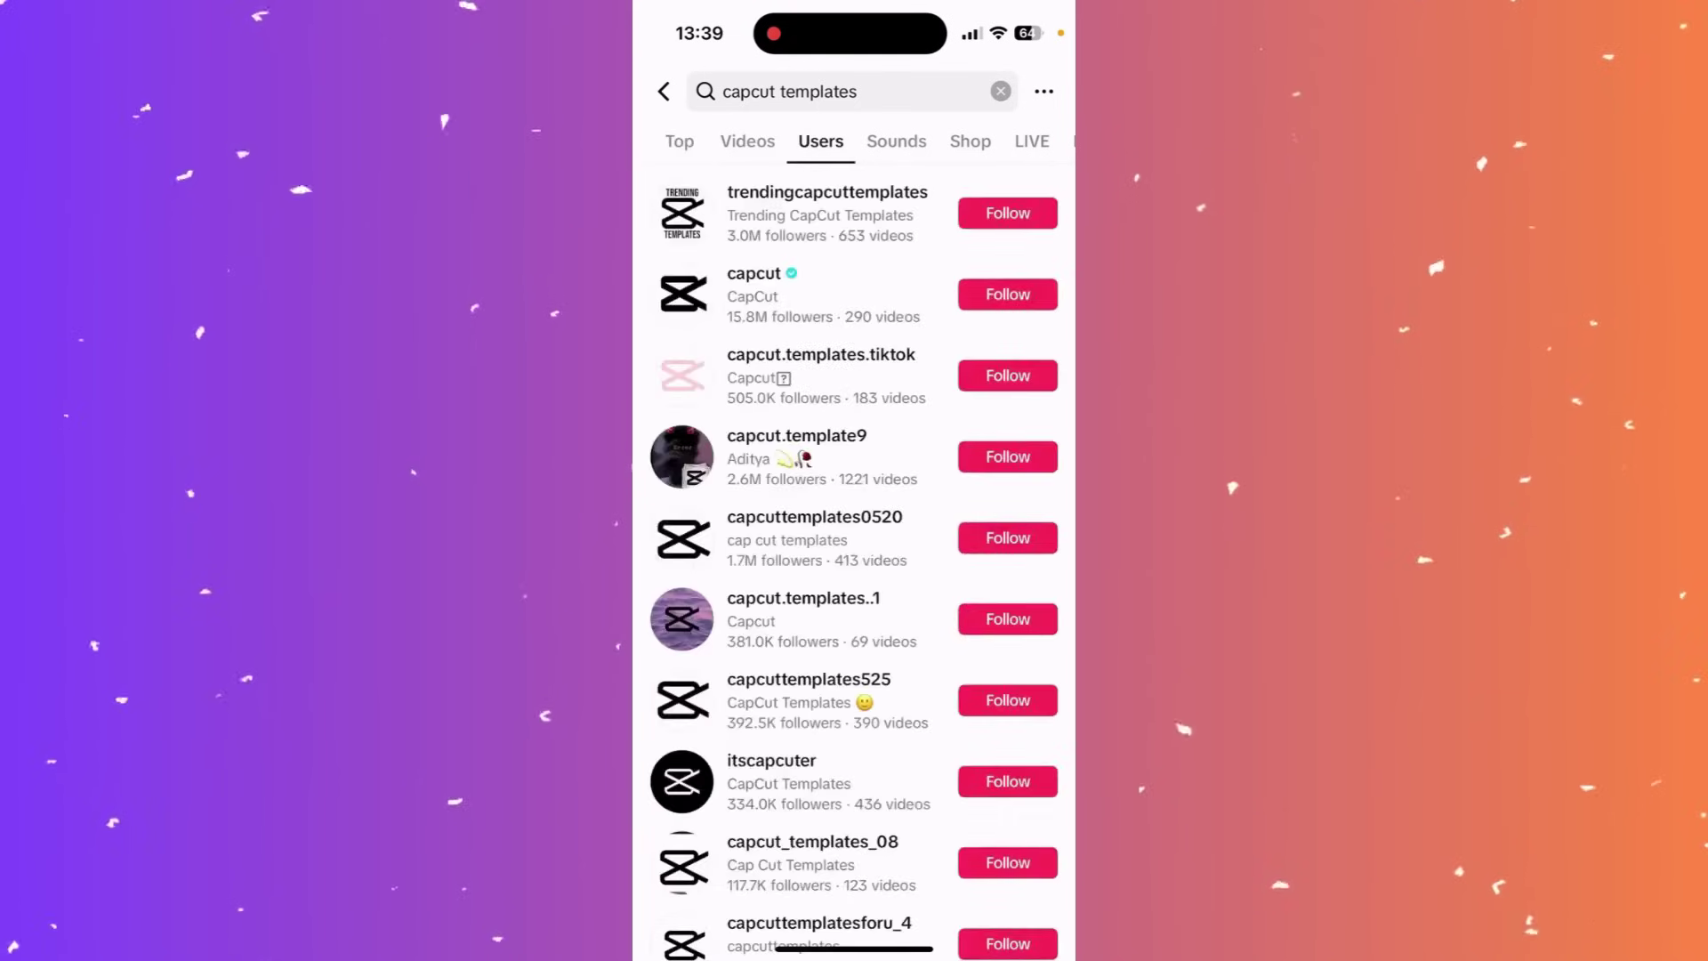
{"action": "scroll", "coordinate": [854, 561], "scroll_direction": "down", "scroll_amount": 6}
{"action": "scroll", "coordinate": [854, 560], "scroll_direction": "up", "scroll_amount": 7}
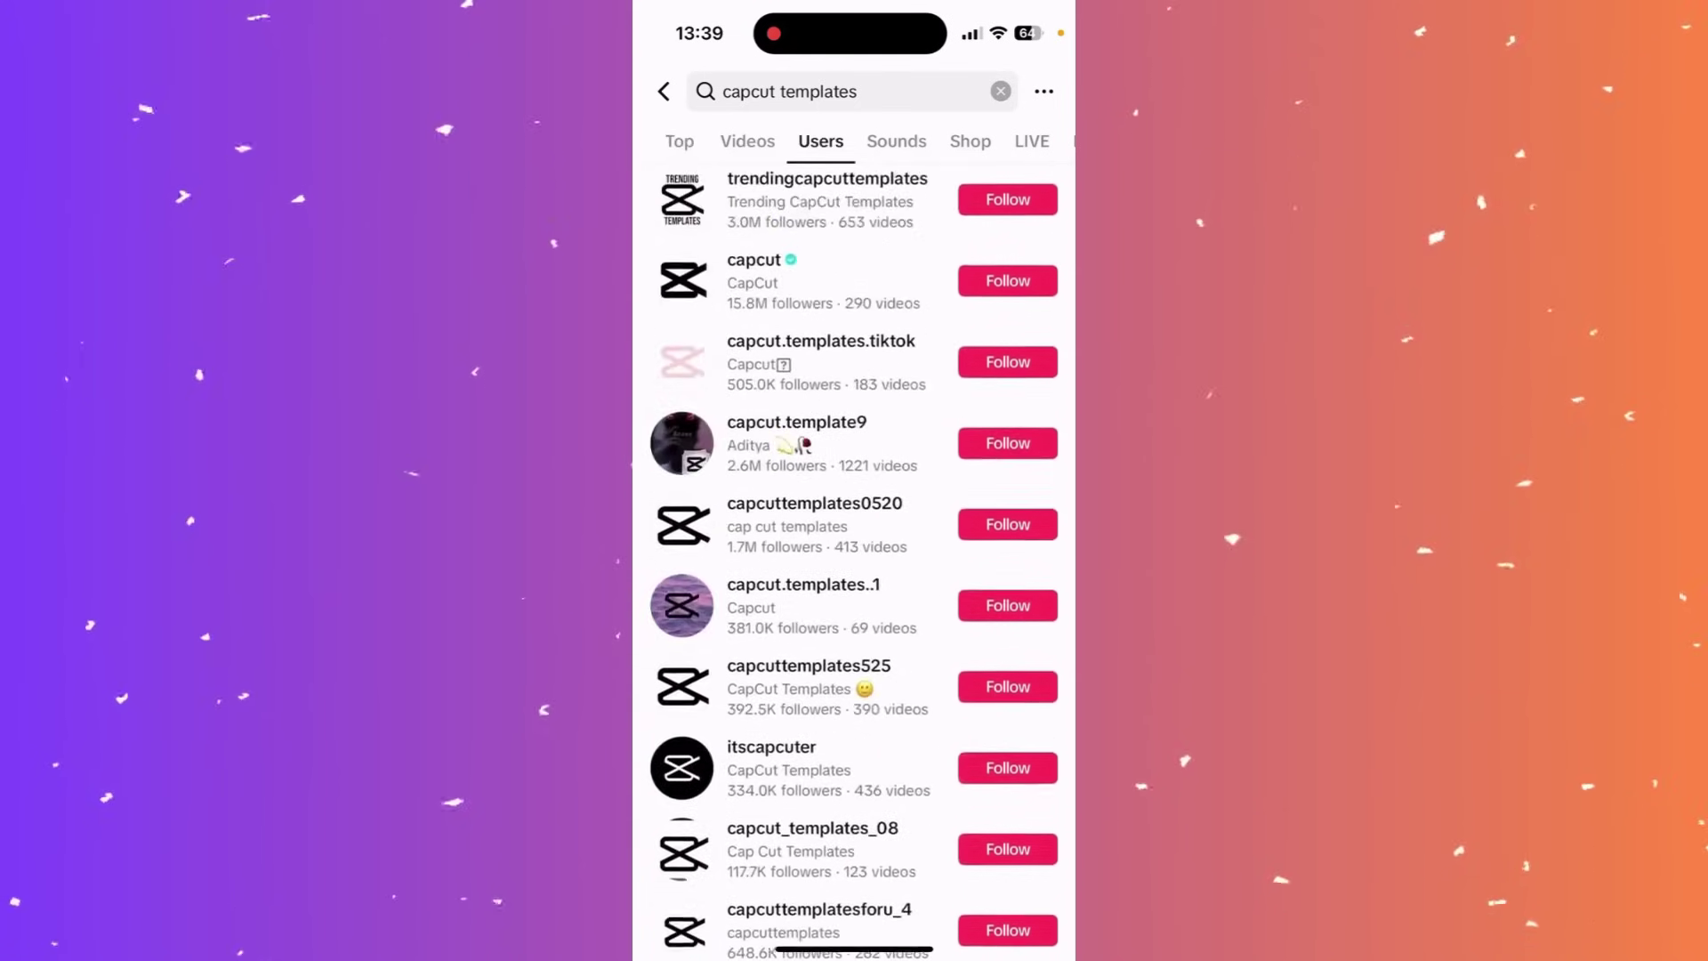
{"action": "scroll", "coordinate": [854, 561], "scroll_direction": "down", "scroll_amount": 8}
{"action": "scroll", "coordinate": [854, 560], "scroll_direction": "down", "scroll_amount": 10}
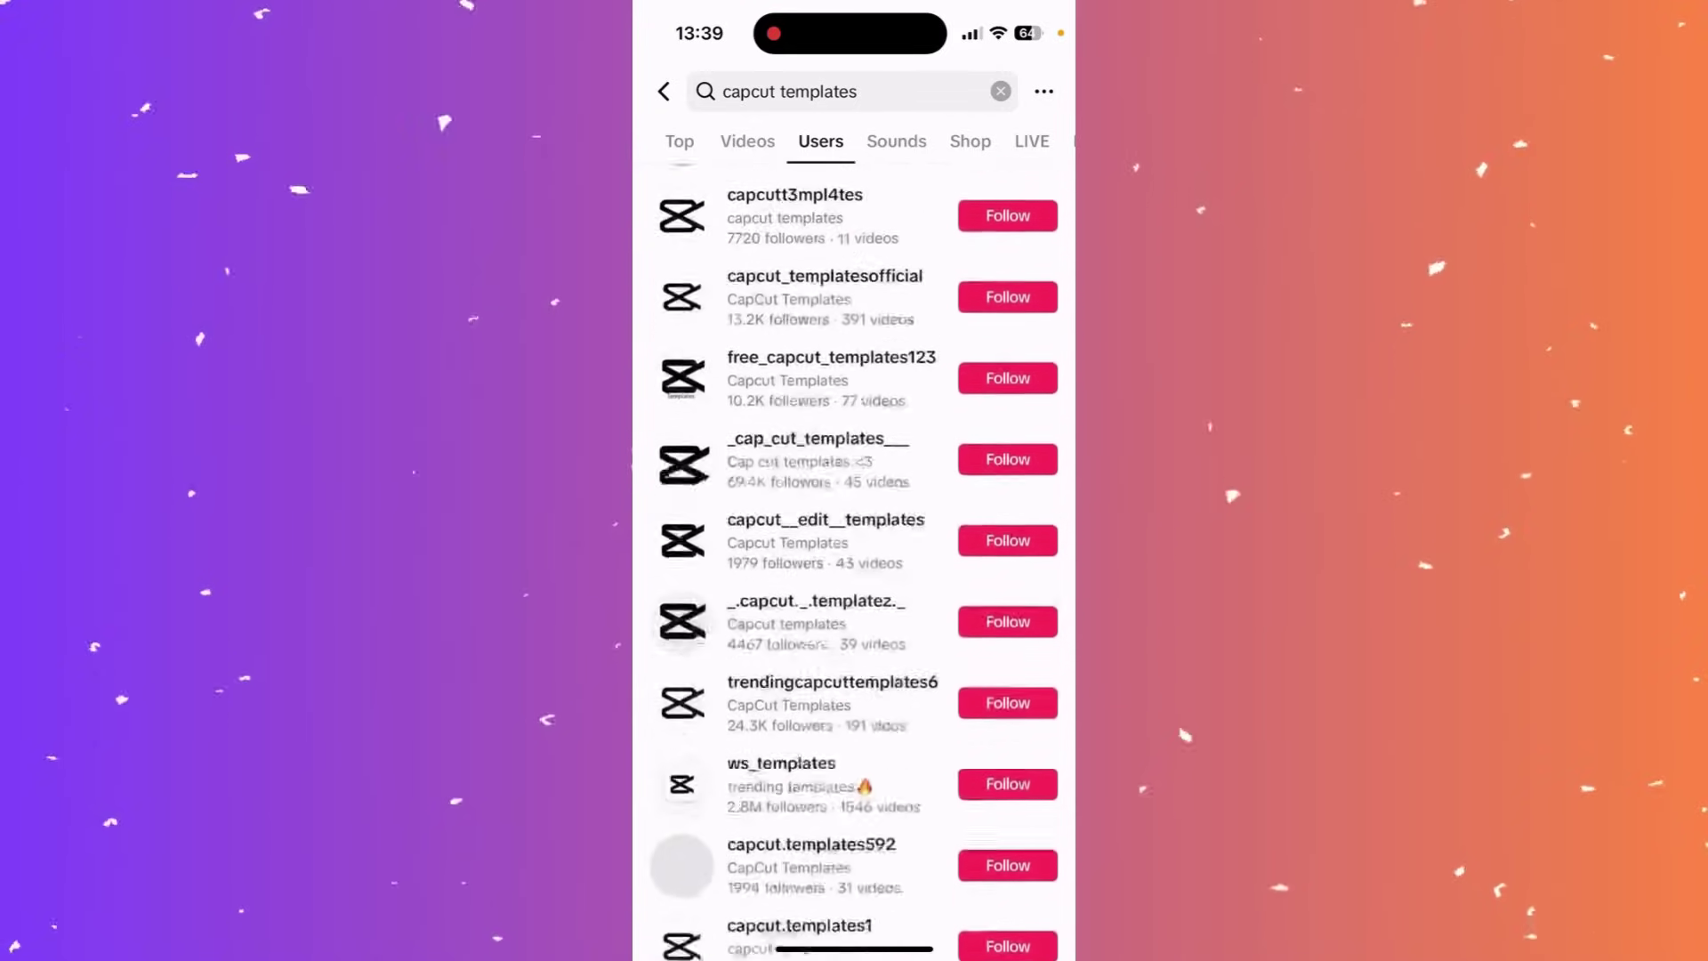
{"action": "scroll", "coordinate": [854, 560], "scroll_direction": "up", "scroll_amount": 12}
{"action": "scroll", "coordinate": [854, 560], "scroll_direction": "up", "scroll_amount": 5}
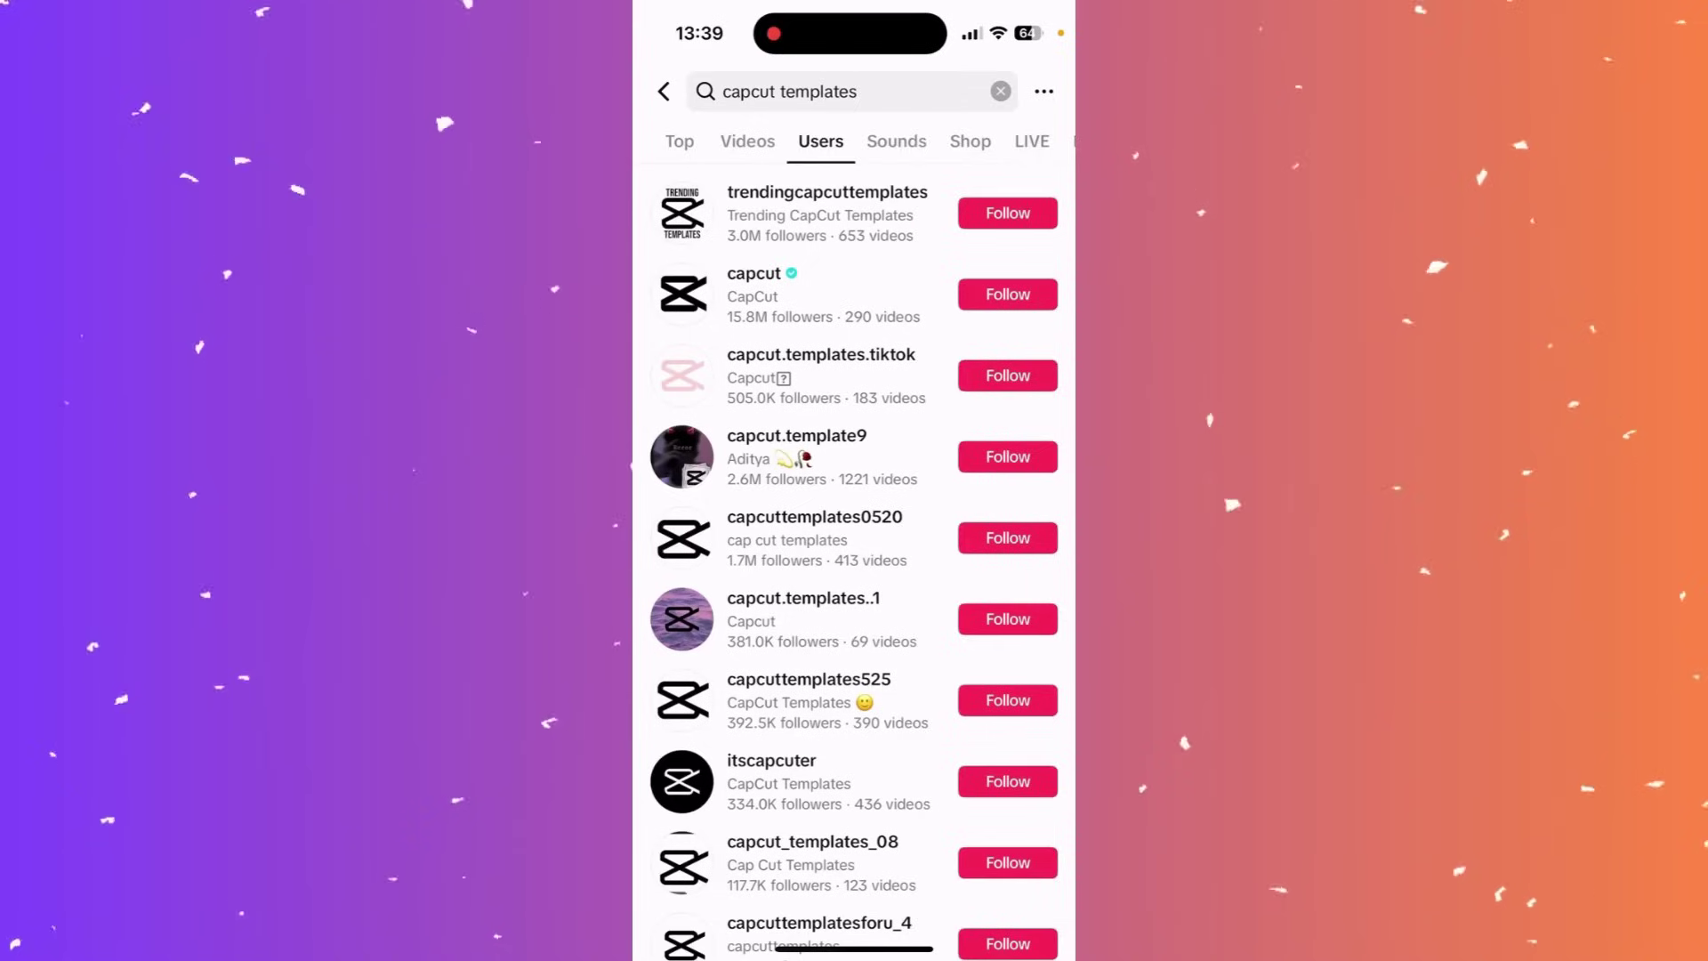
Step: Search users for "i green screen things" and browse the green screen videos on the igreenscreenthings profile
{"action": "left_click", "coordinate": [1000, 91]}
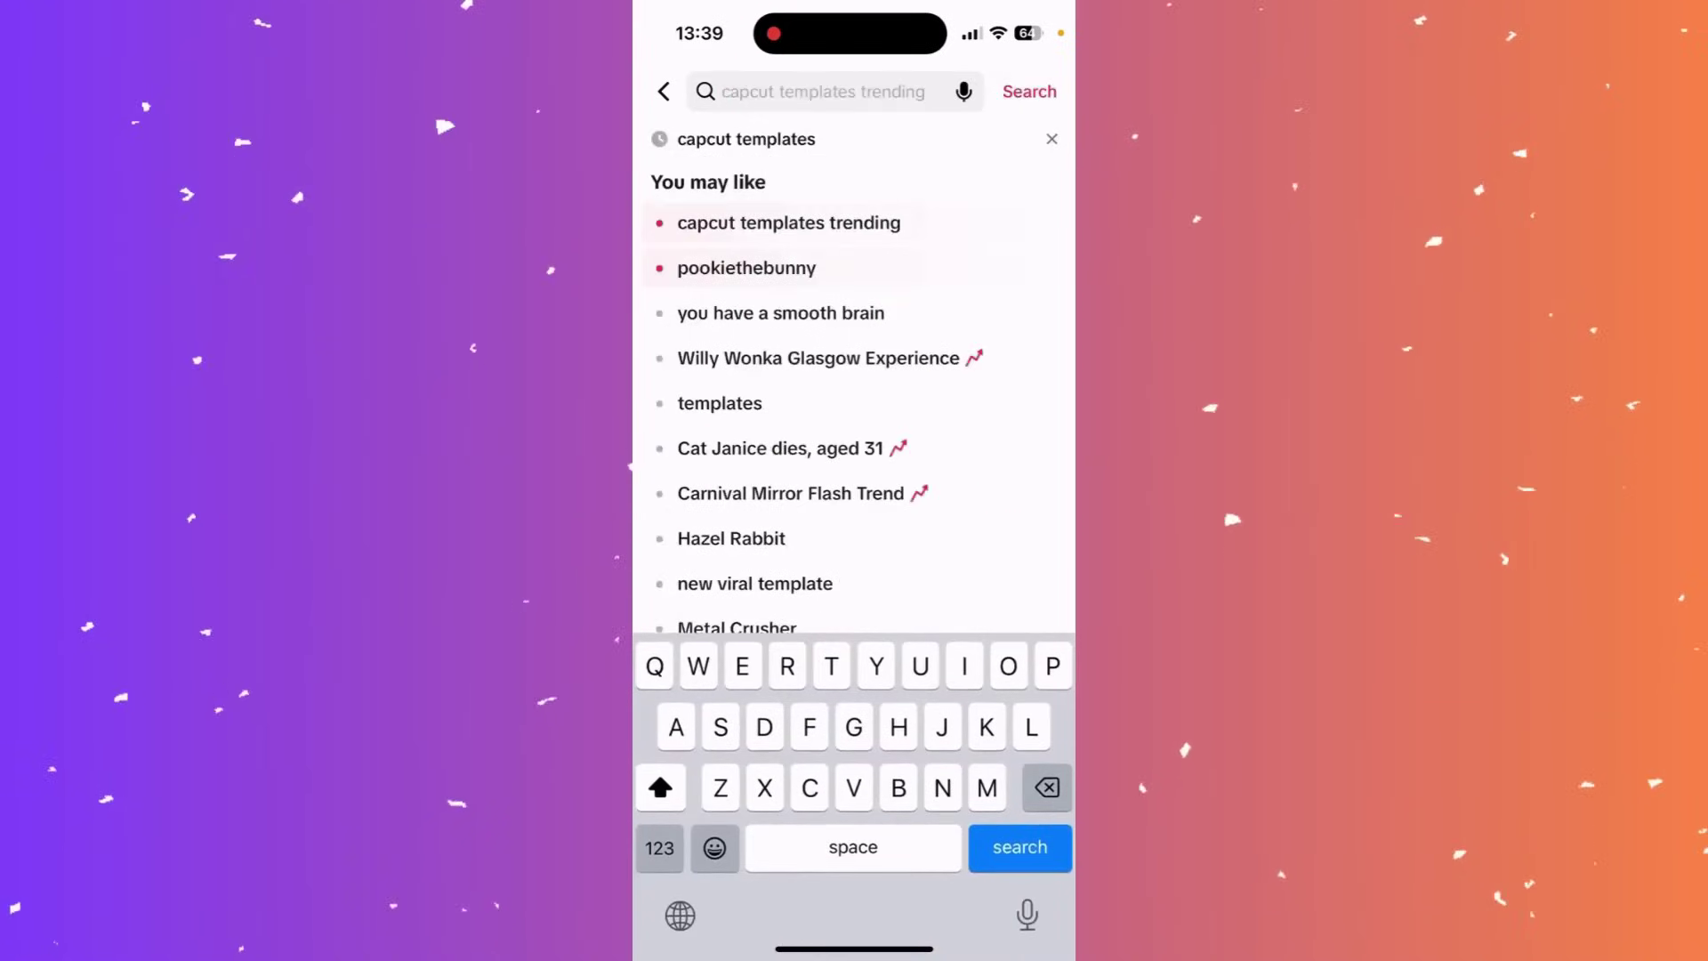
{"action": "type", "text": "I green"}
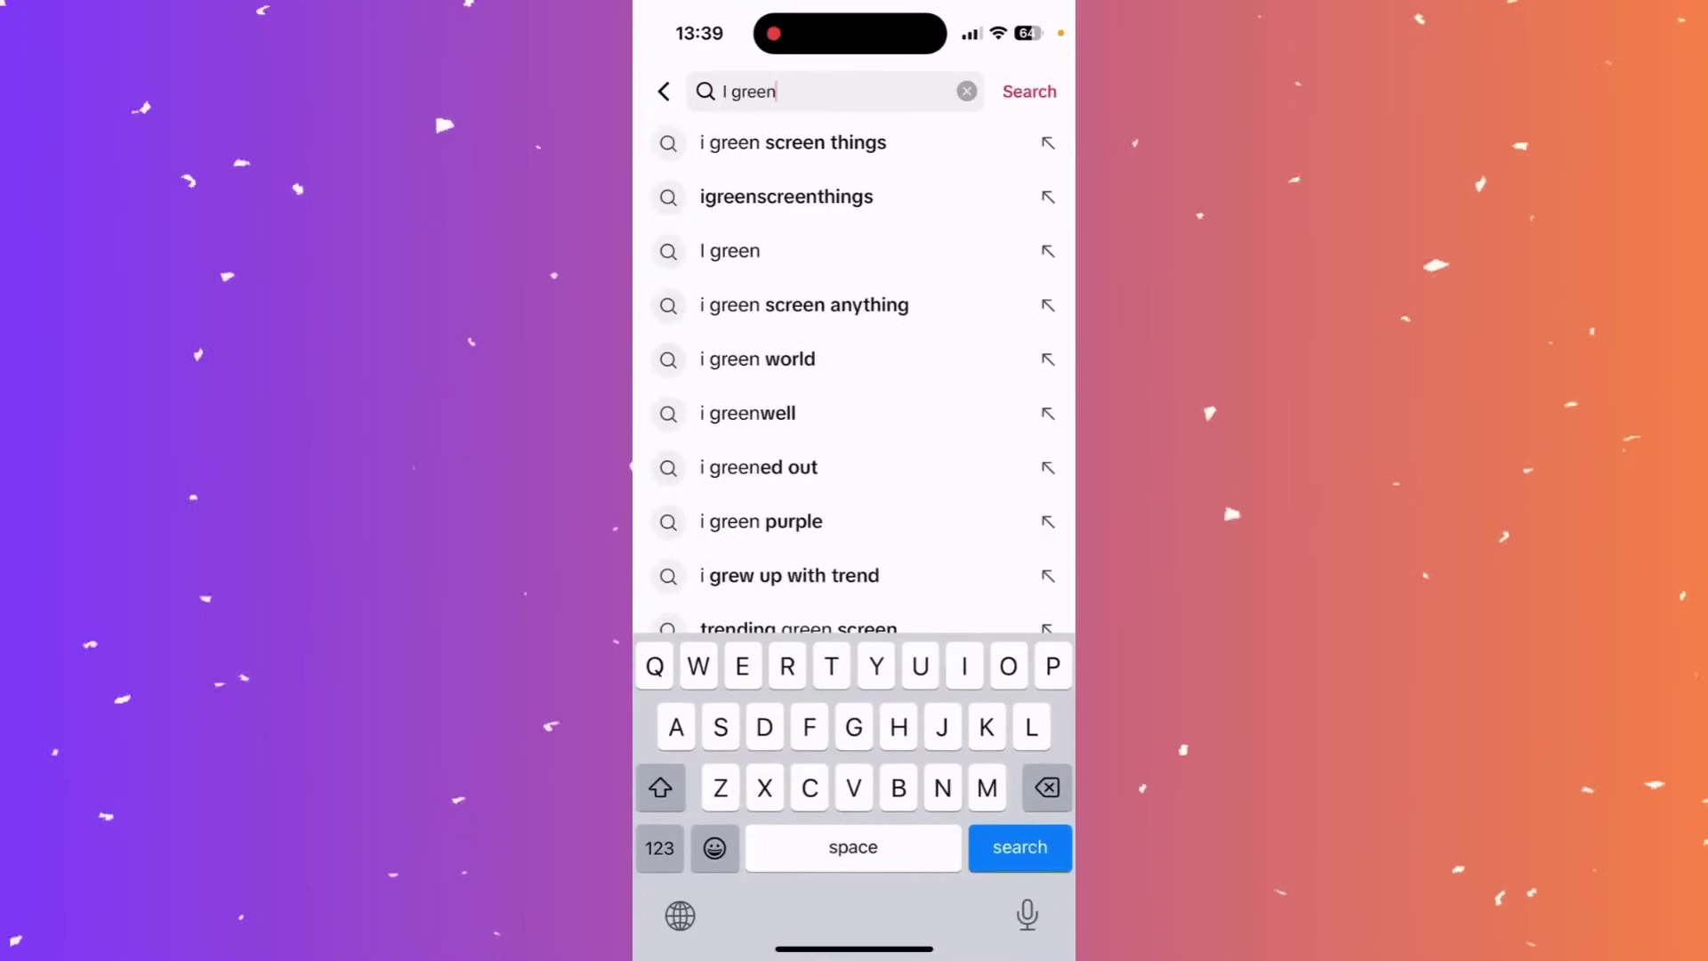
{"action": "left_click", "coordinate": [793, 142]}
{"action": "left_click", "coordinate": [748, 140]}
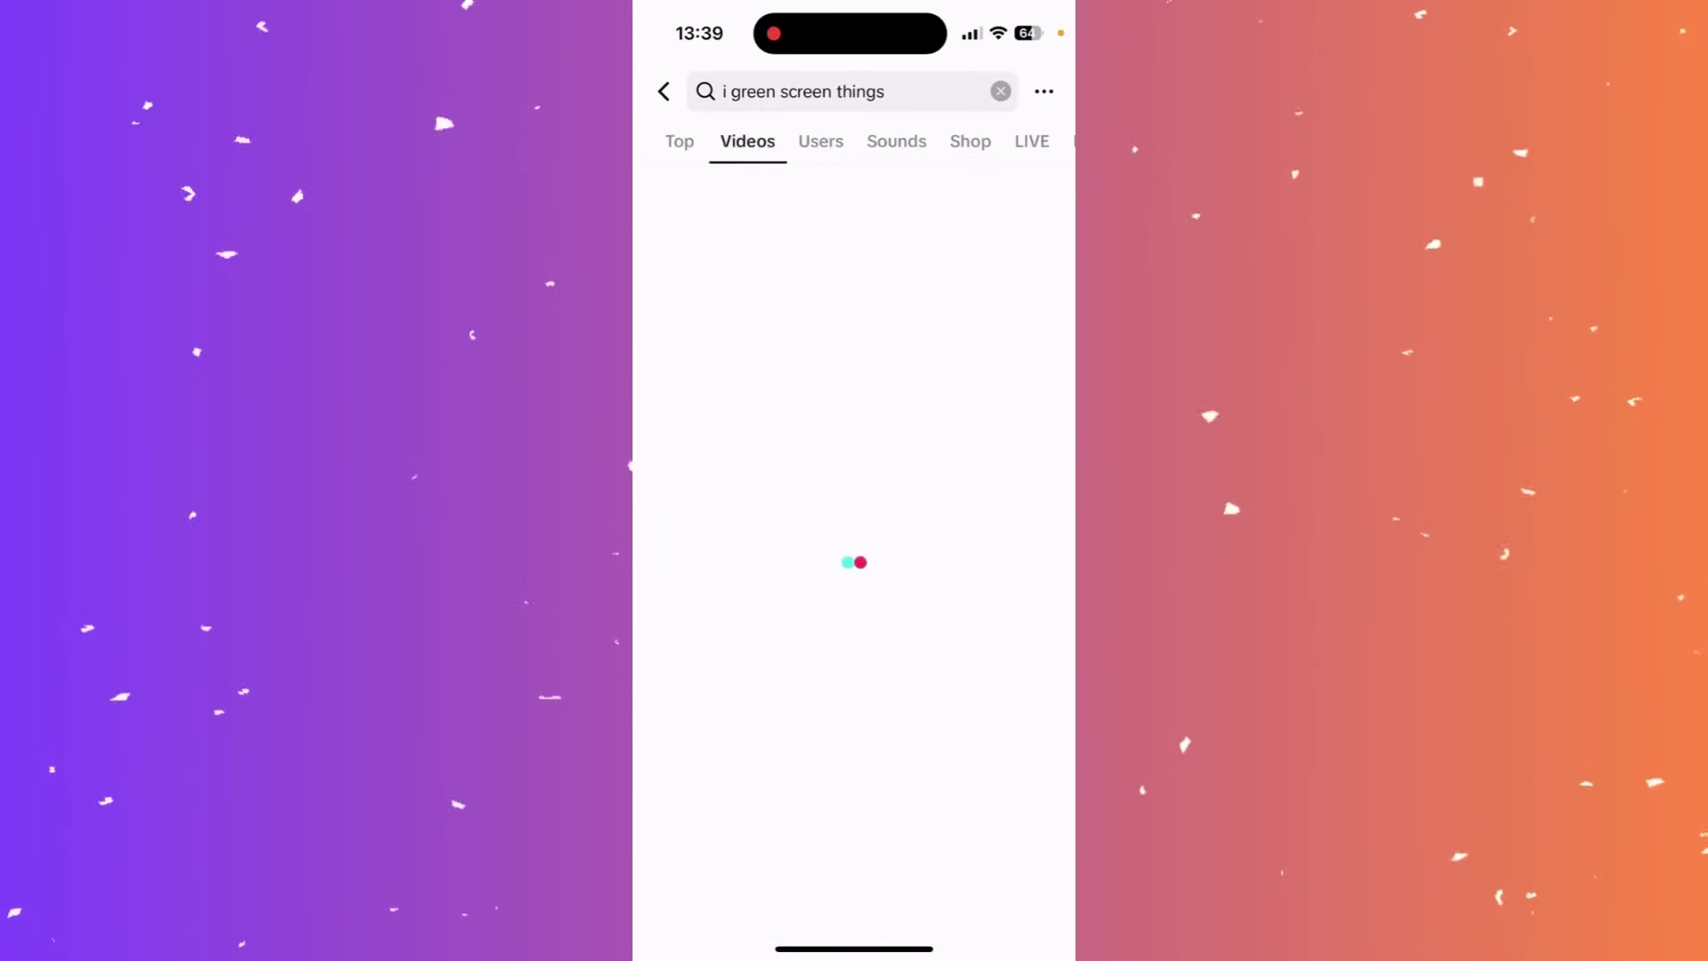
{"action": "left_click", "coordinate": [820, 141]}
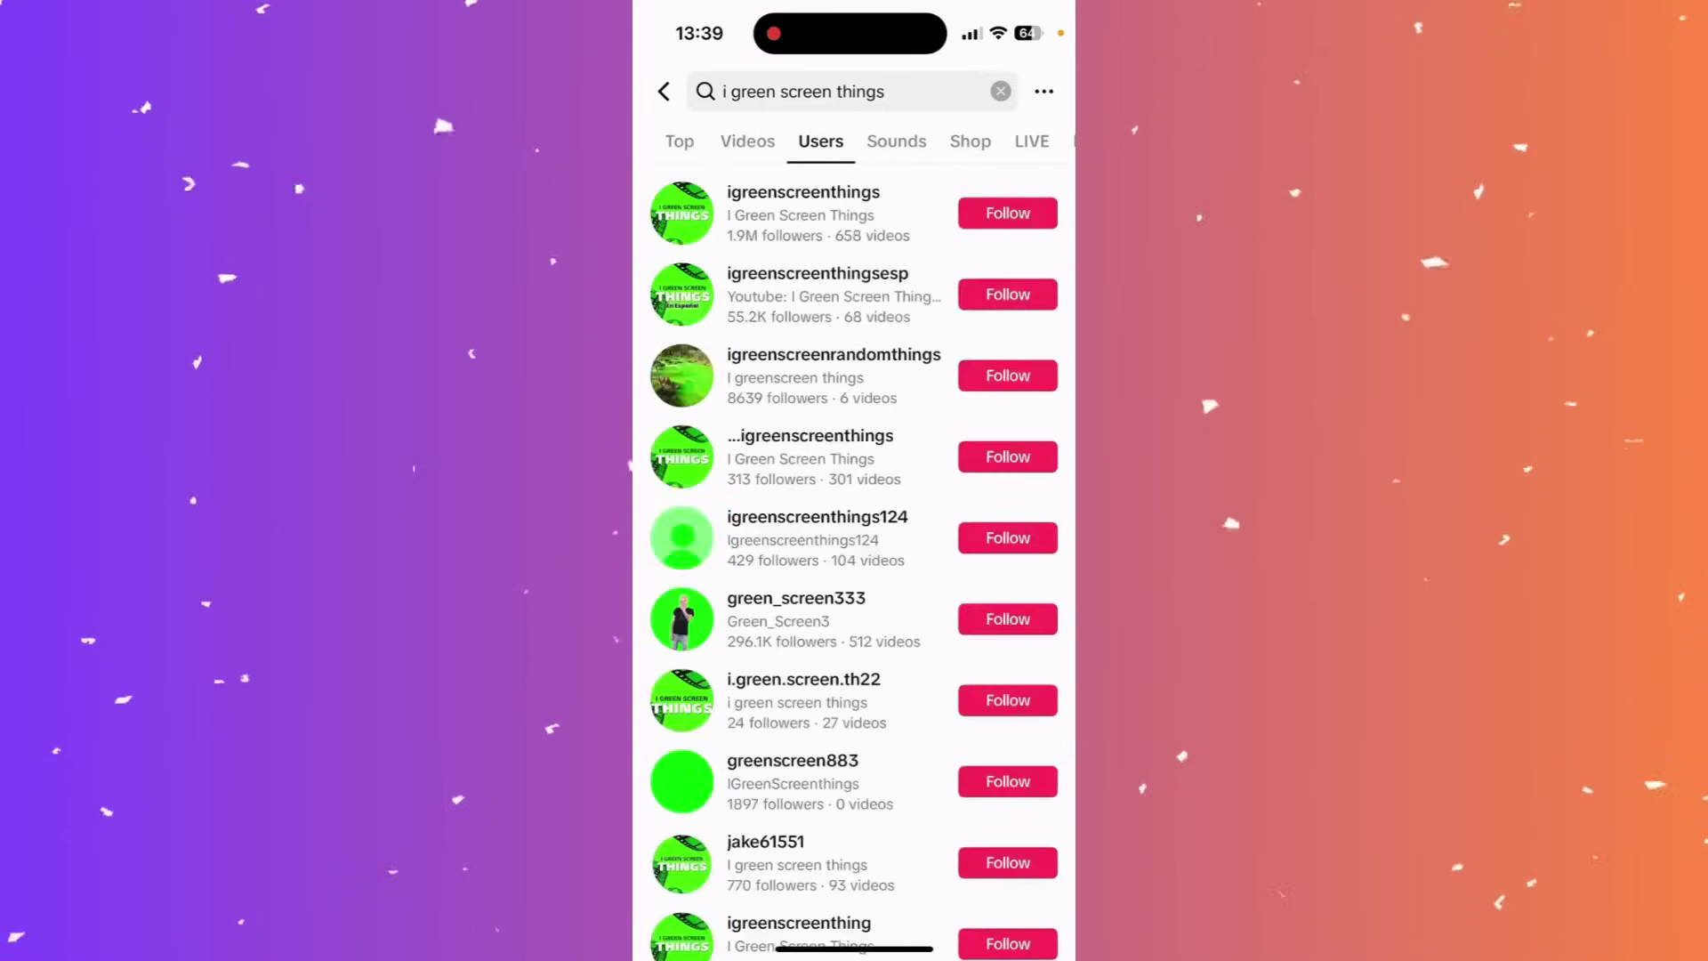
{"action": "left_click", "coordinate": [803, 214]}
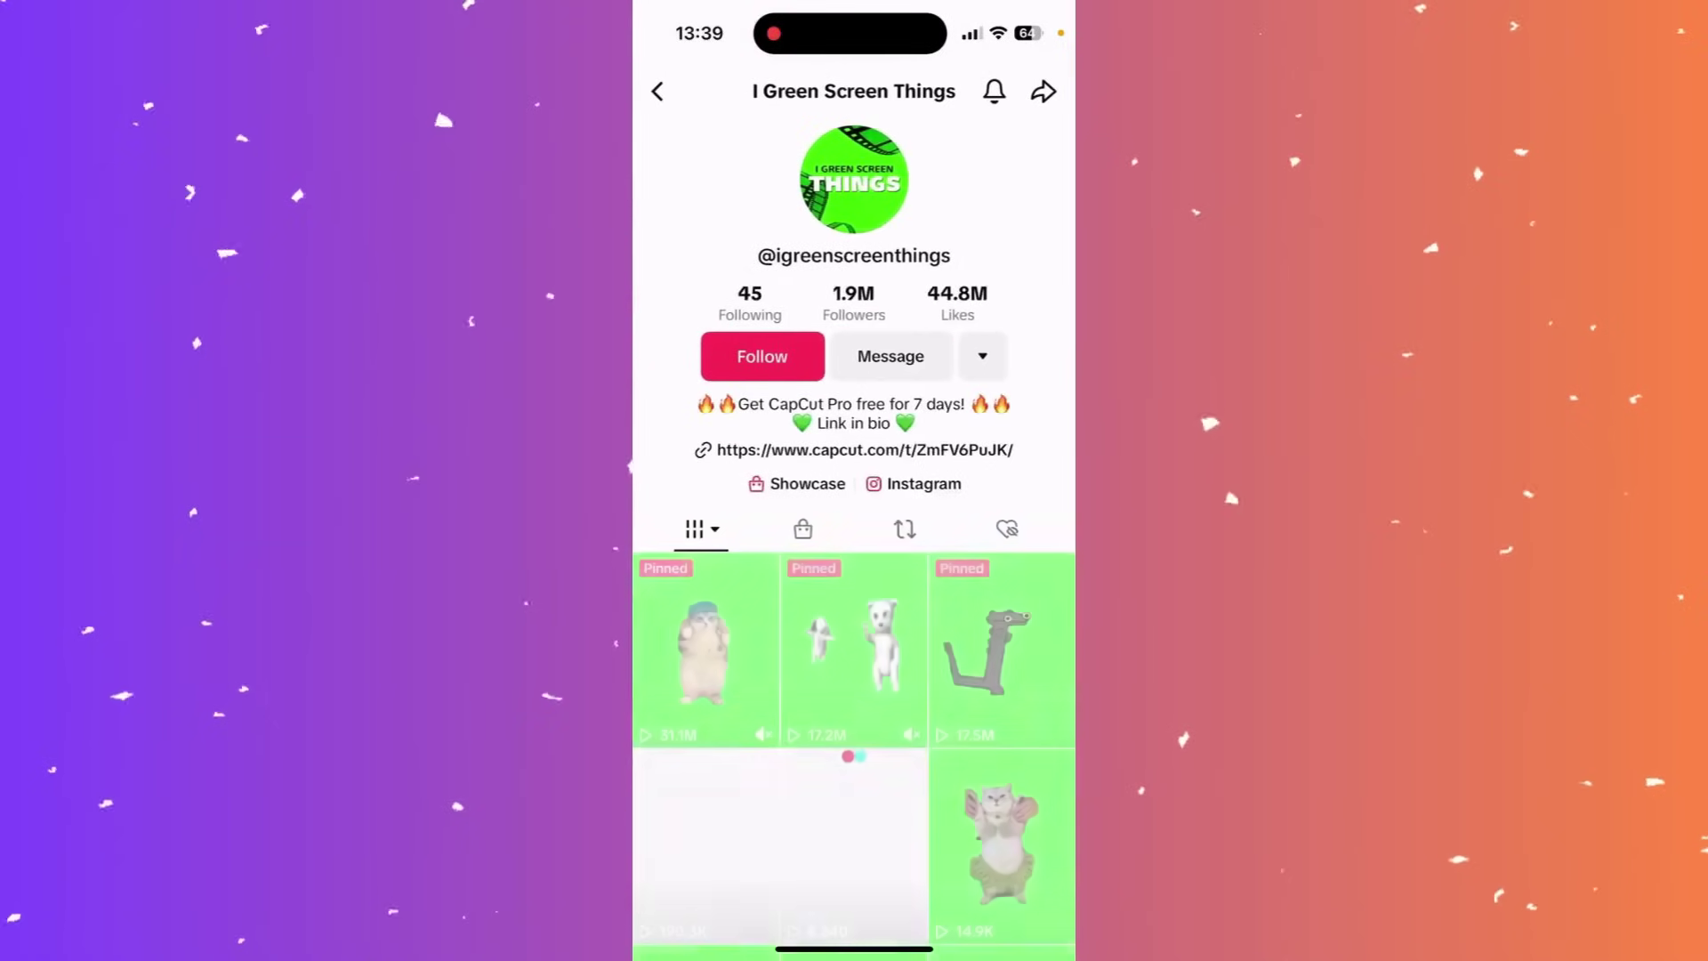
{"action": "scroll", "coordinate": [854, 534], "scroll_direction": "down", "scroll_amount": 2}
{"action": "scroll", "coordinate": [854, 533], "scroll_direction": "down", "scroll_amount": 5}
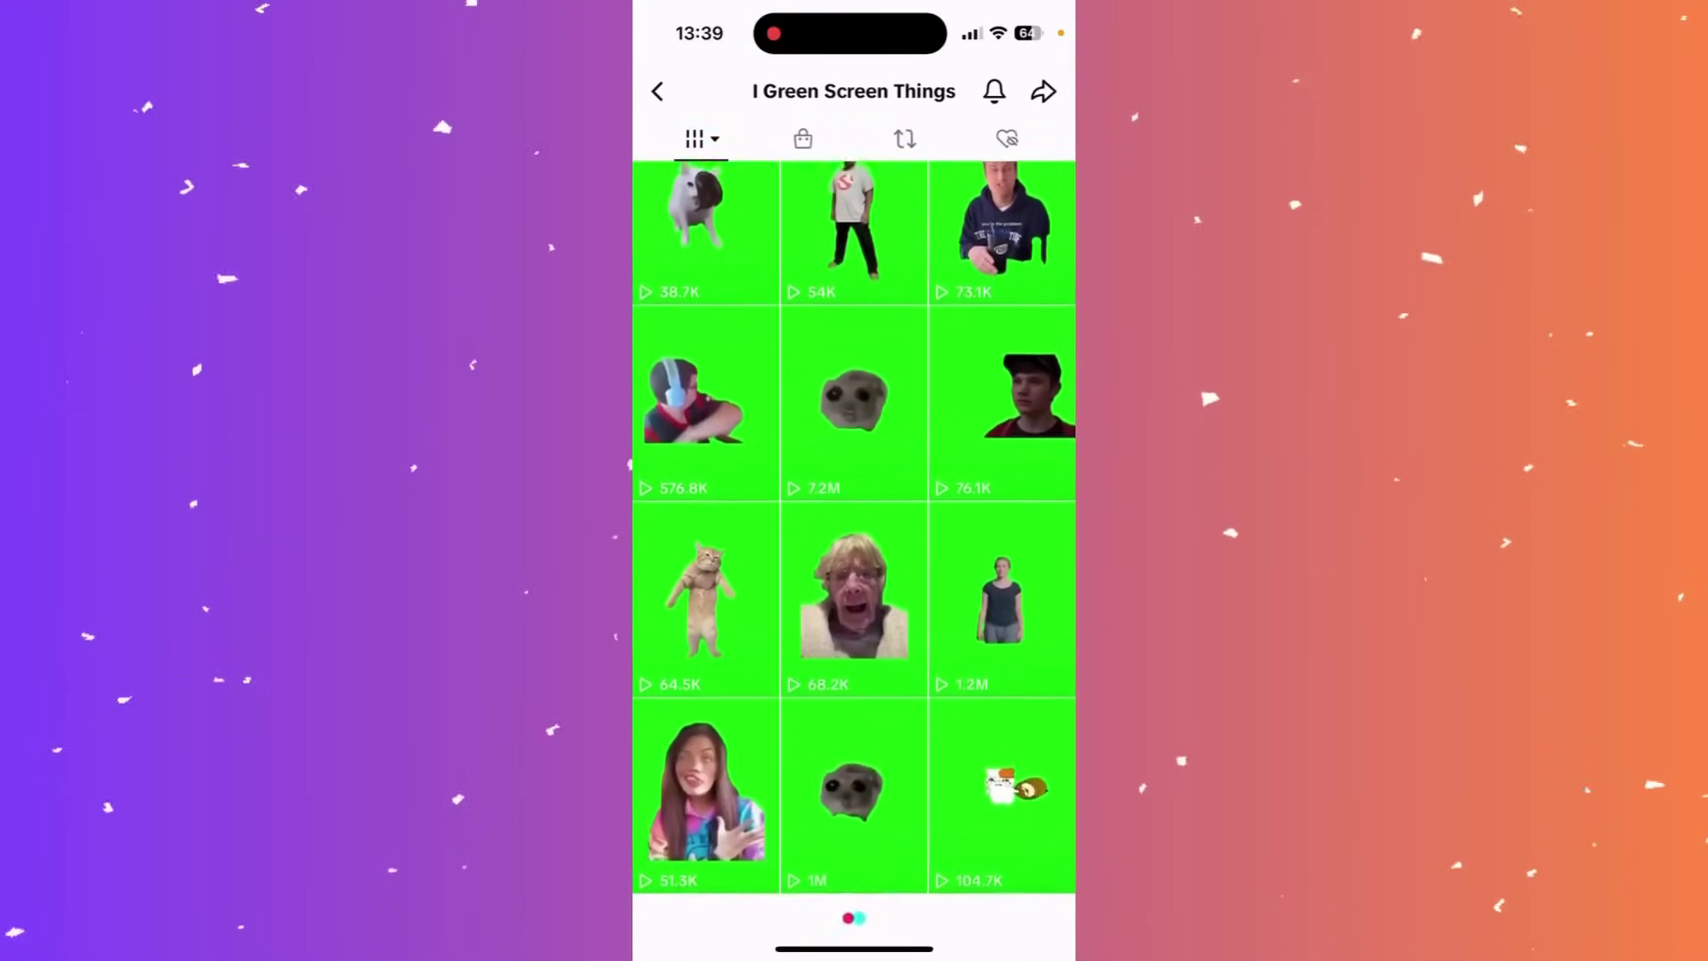
{"action": "scroll", "coordinate": [854, 534], "scroll_direction": "up", "scroll_amount": 10}
{"action": "left_click", "coordinate": [656, 91]}
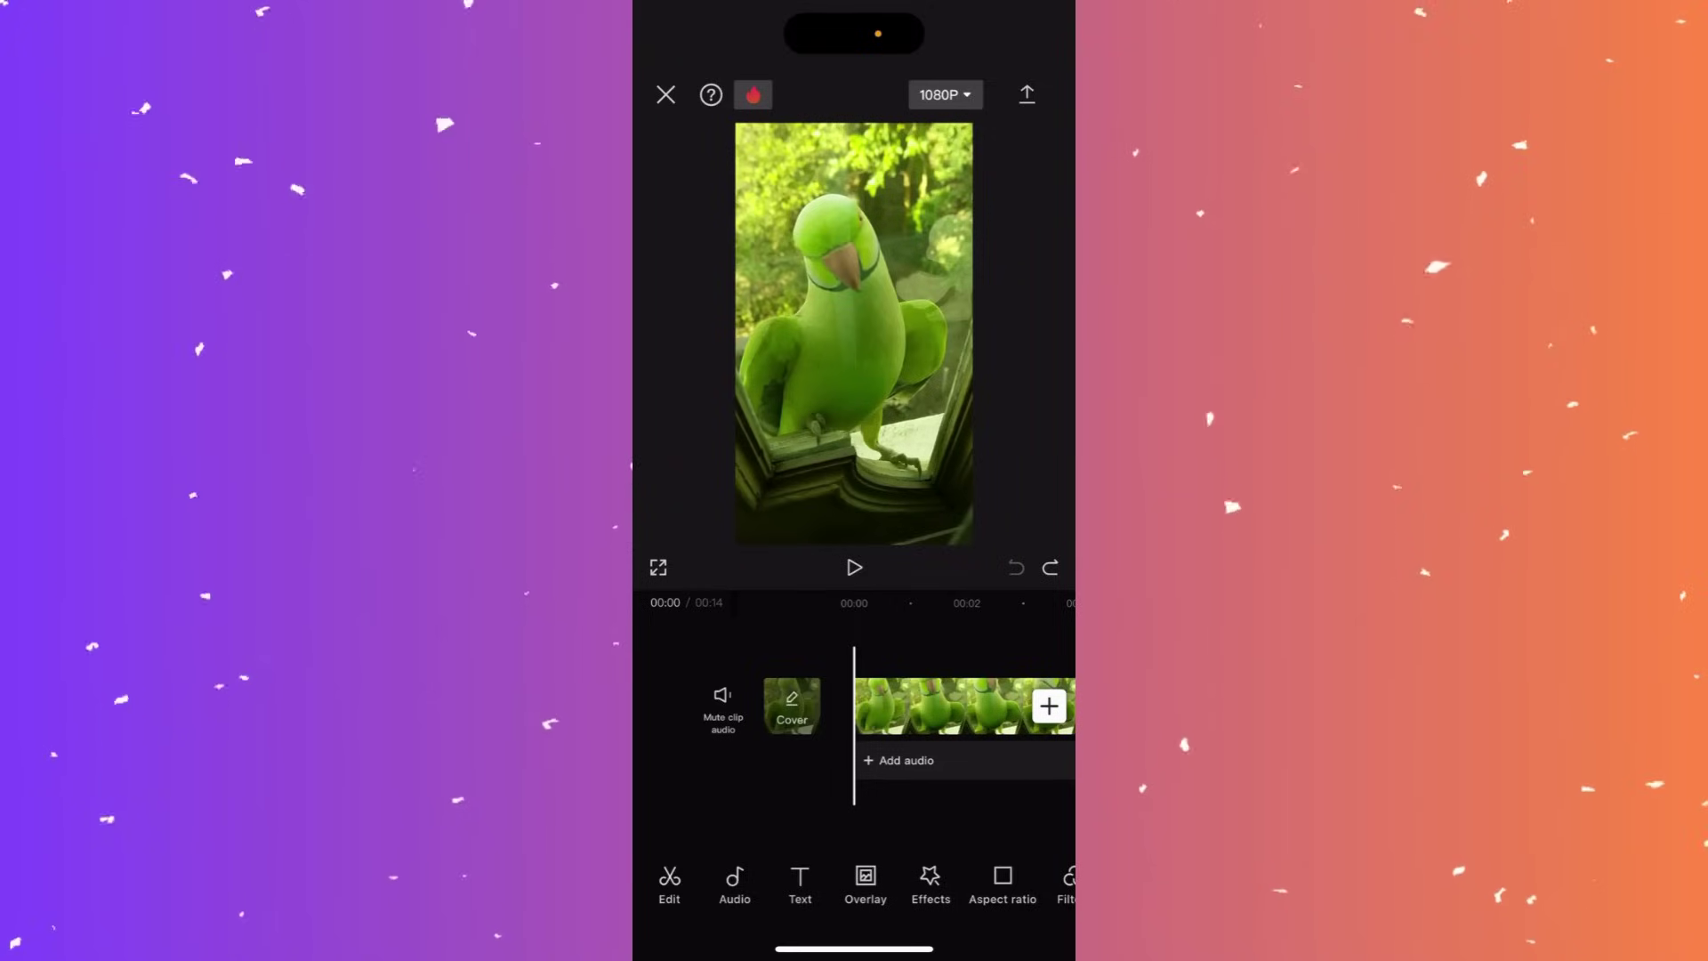
Step: Play the opening of the green parrot clip and pause at about 3 seconds
{"action": "left_click", "coordinate": [854, 566]}
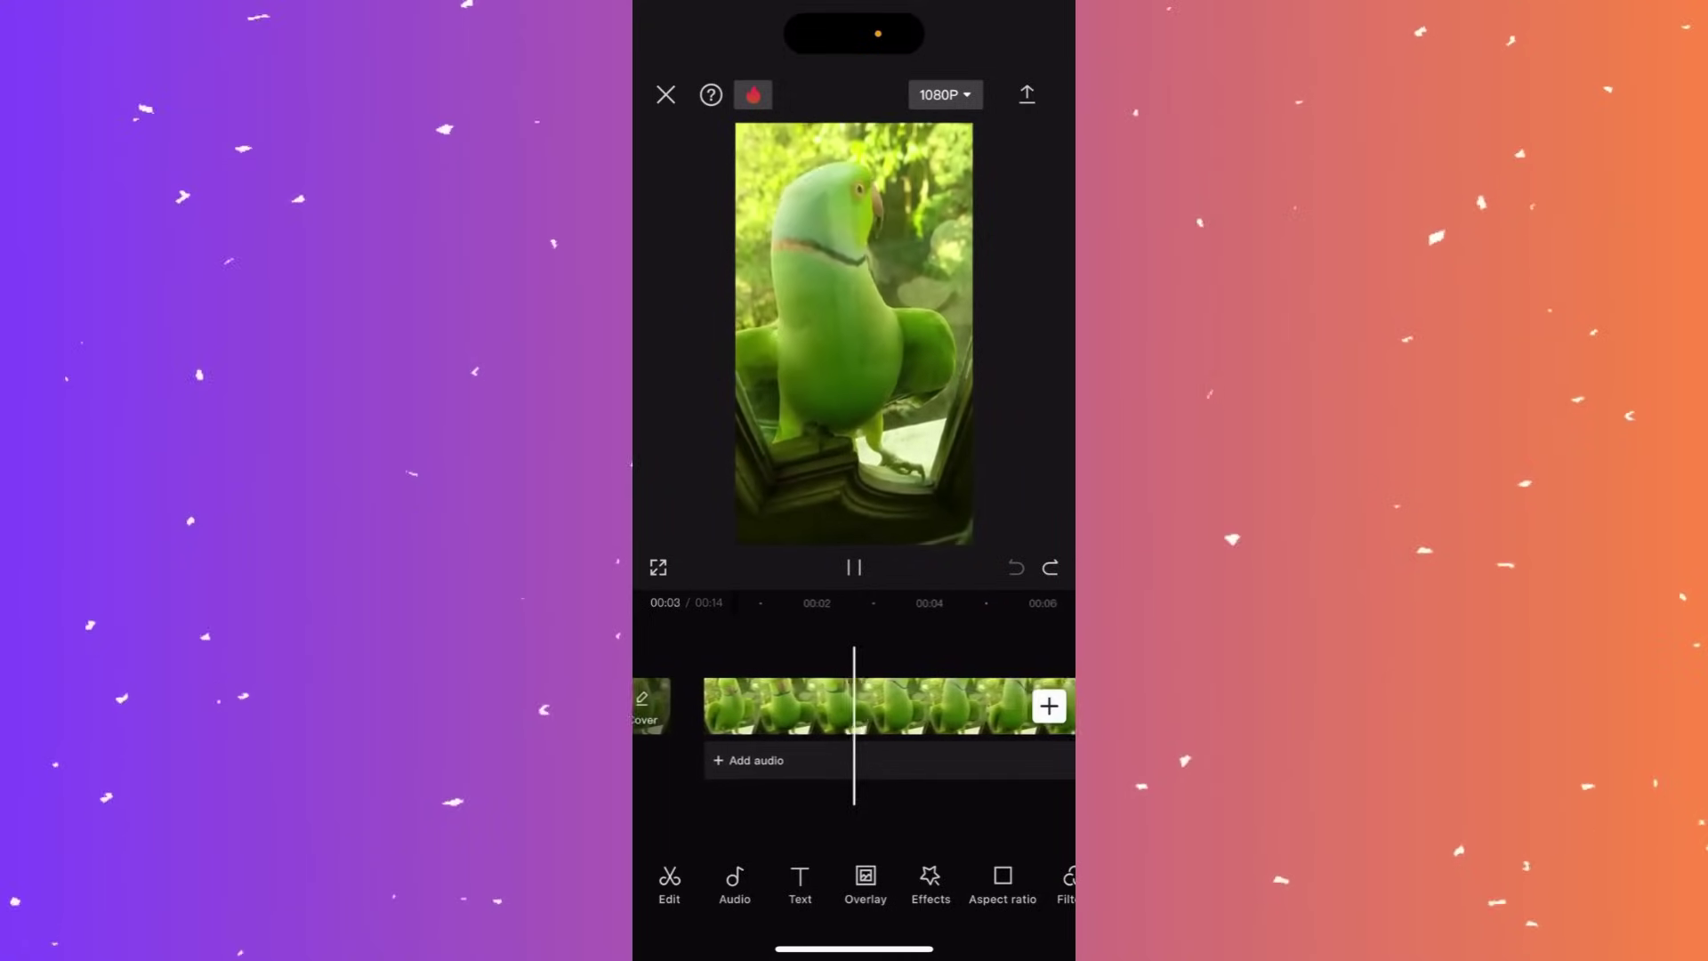
{"action": "left_click", "coordinate": [854, 567]}
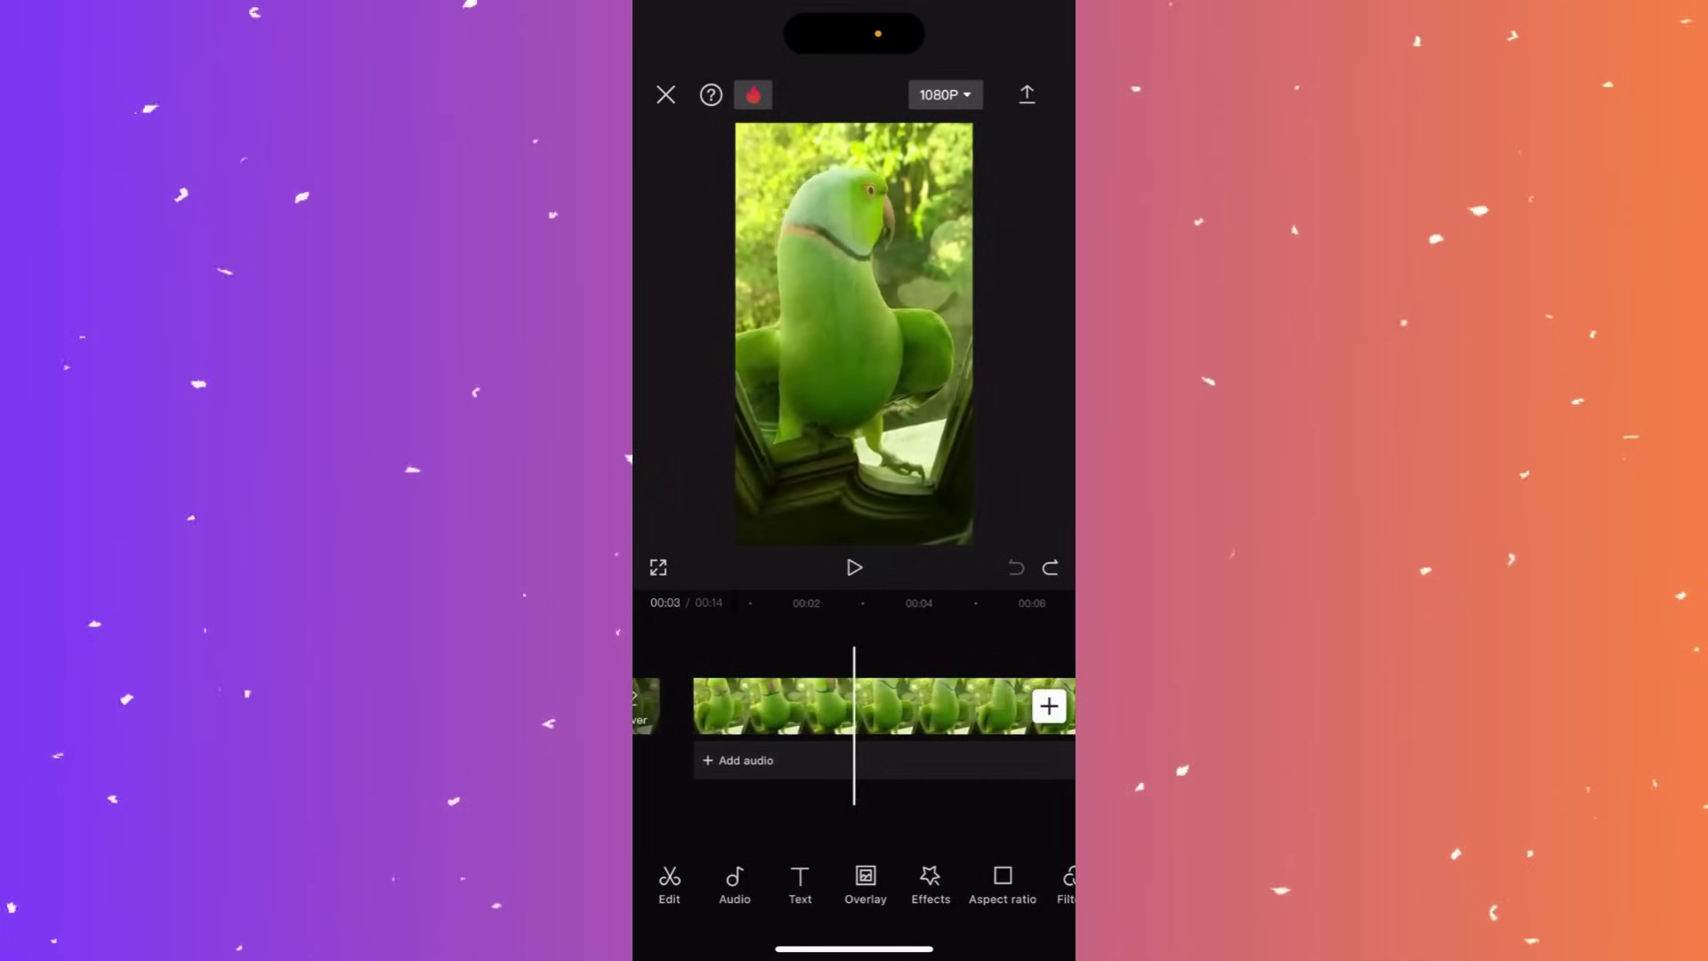
Step: Turn on Reduce noise for the green parrot clip and apply it
{"action": "left_click", "coordinate": [774, 705]}
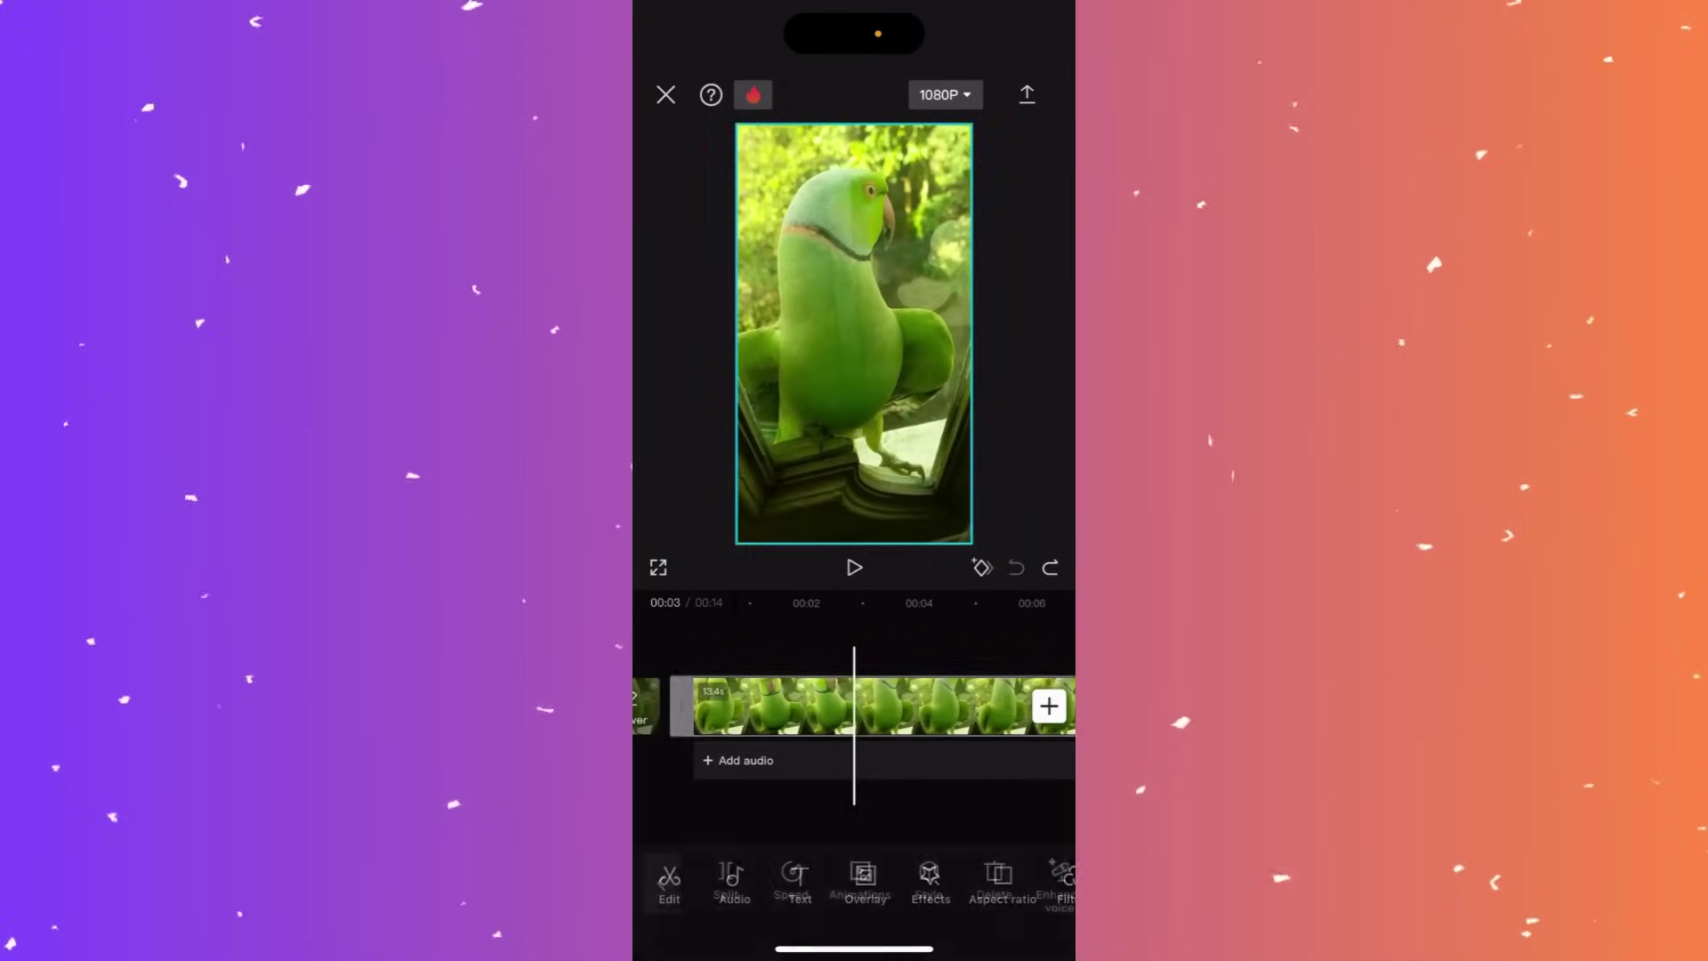
{"action": "scroll", "coordinate": [855, 881], "scroll_direction": "right", "scroll_amount": 10}
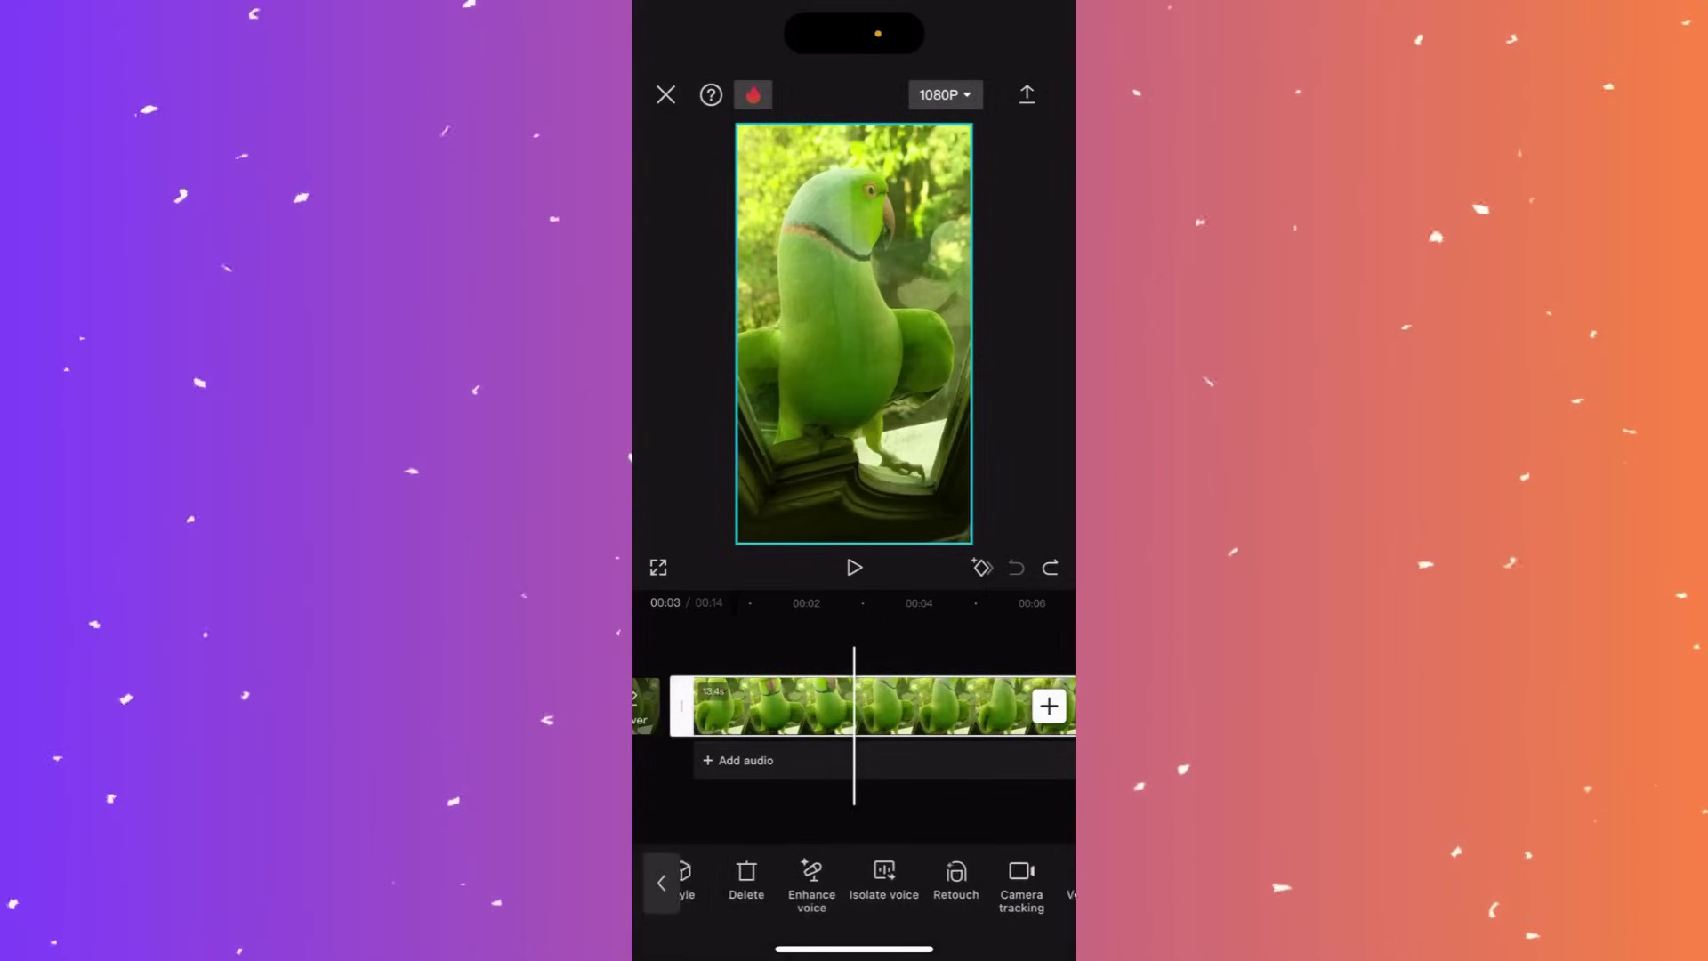
{"action": "scroll", "coordinate": [854, 881], "scroll_direction": "right", "scroll_amount": 8}
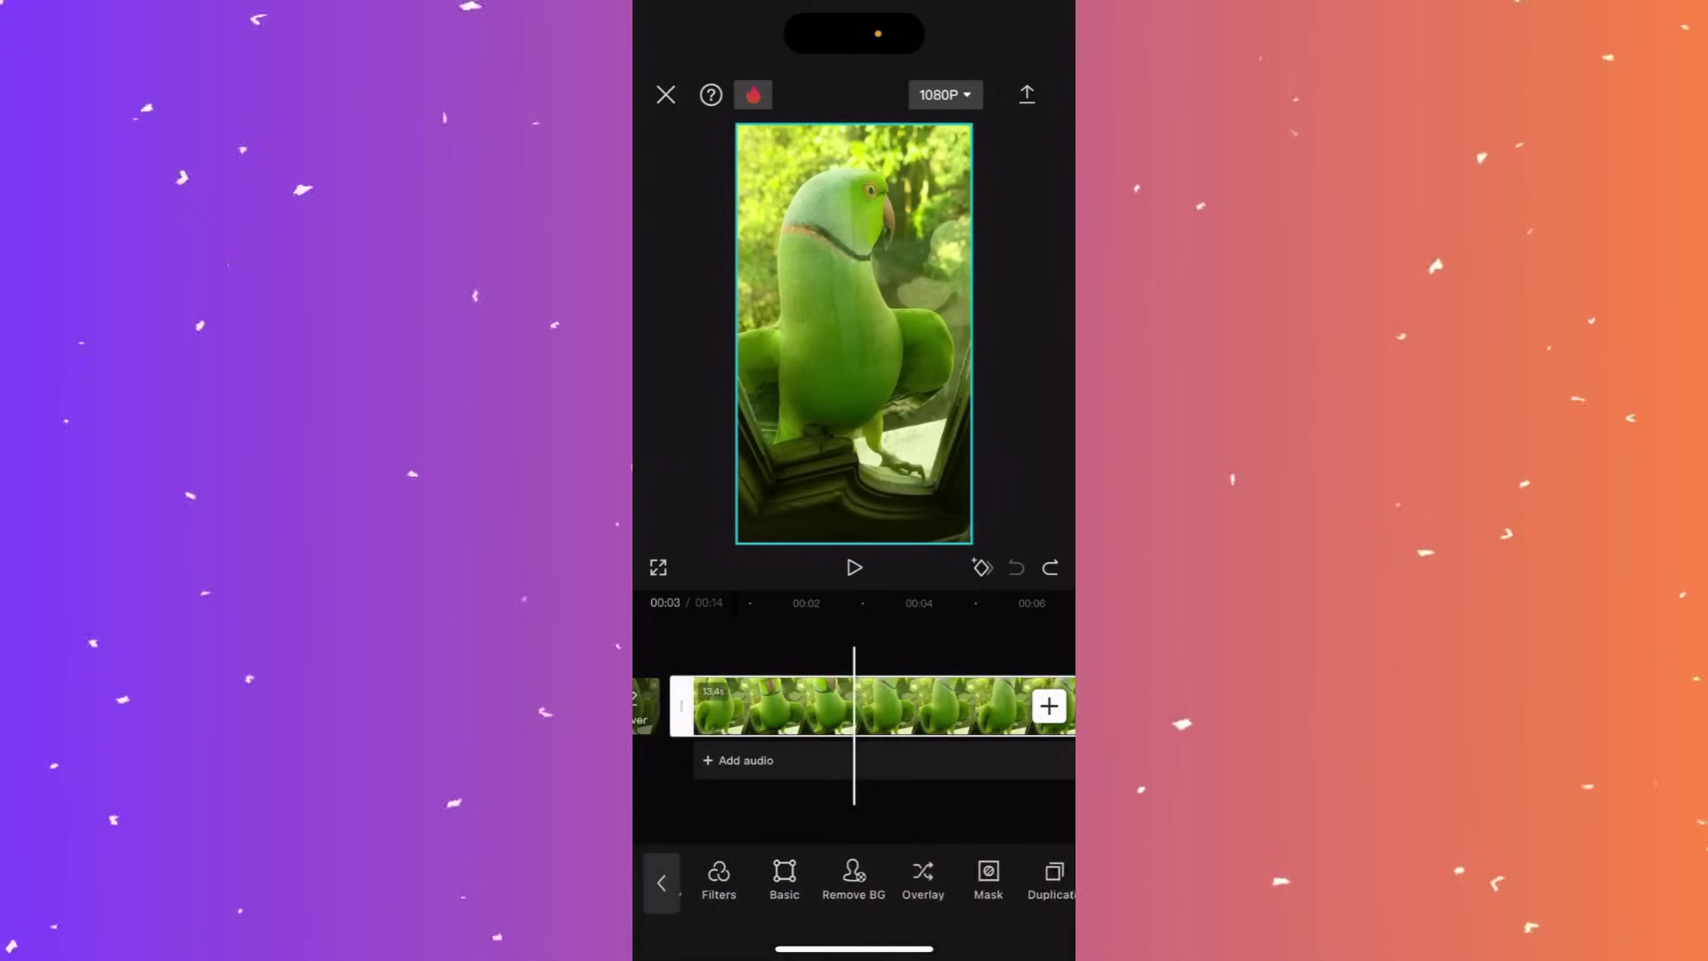
{"action": "scroll", "coordinate": [854, 881], "scroll_direction": "right", "scroll_amount": 8}
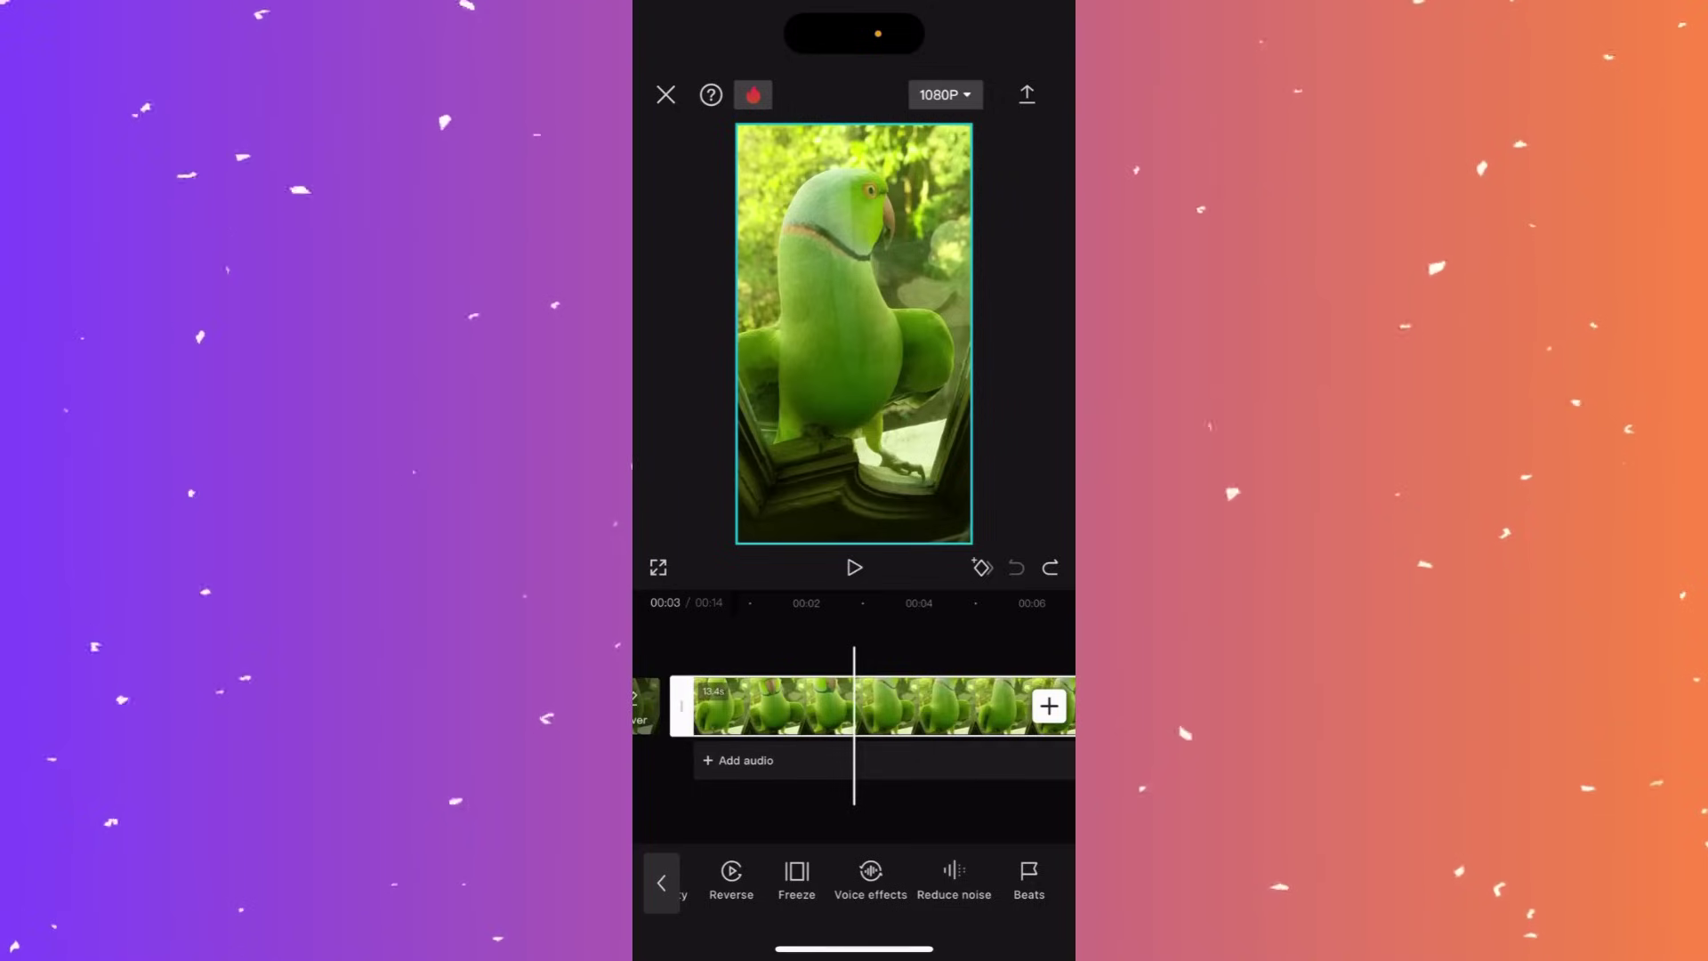
{"action": "left_click", "coordinate": [953, 880]}
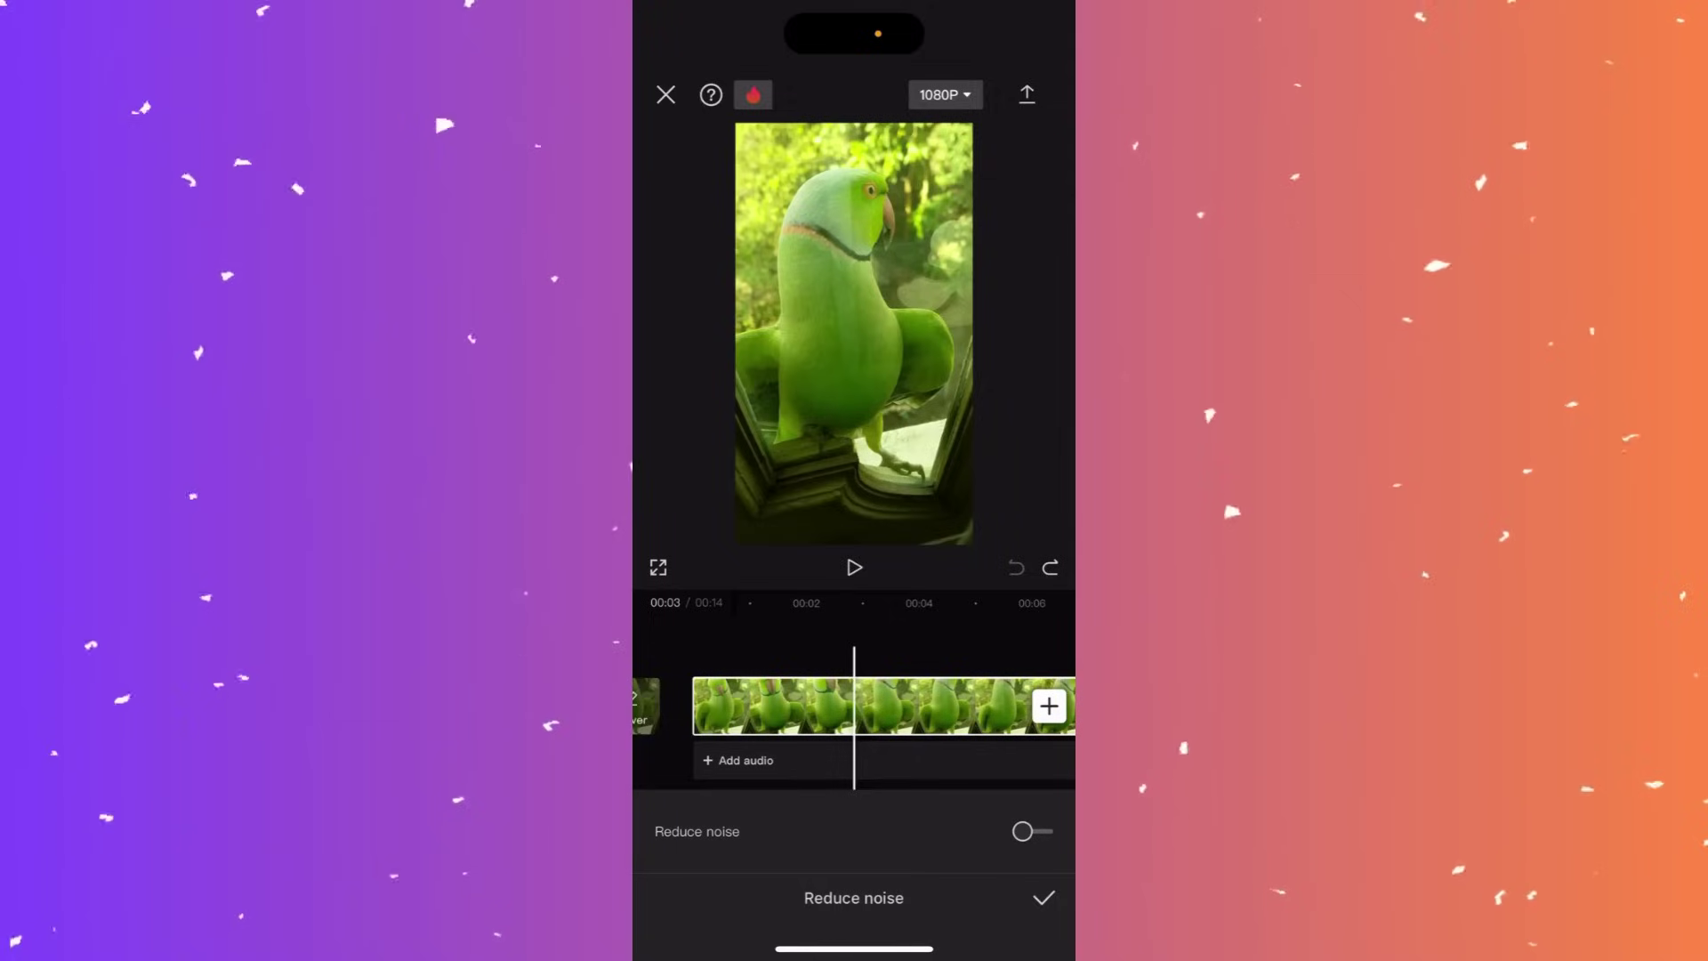
{"action": "left_click", "coordinate": [1032, 830]}
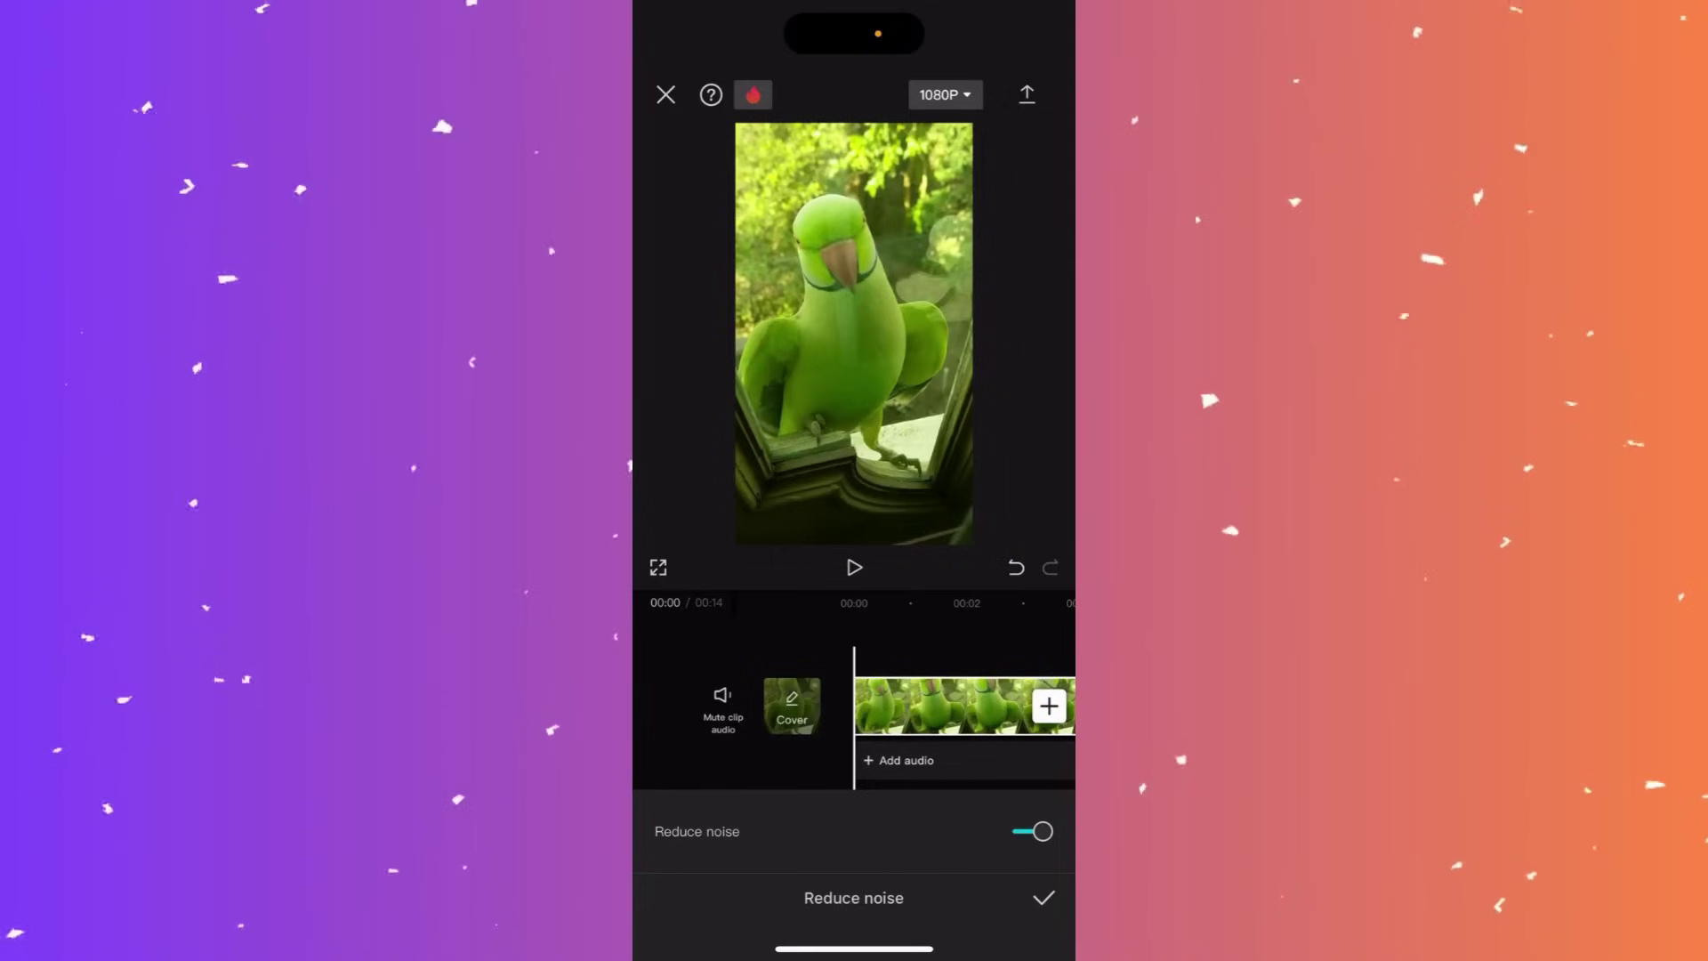
{"action": "left_click", "coordinate": [1044, 898]}
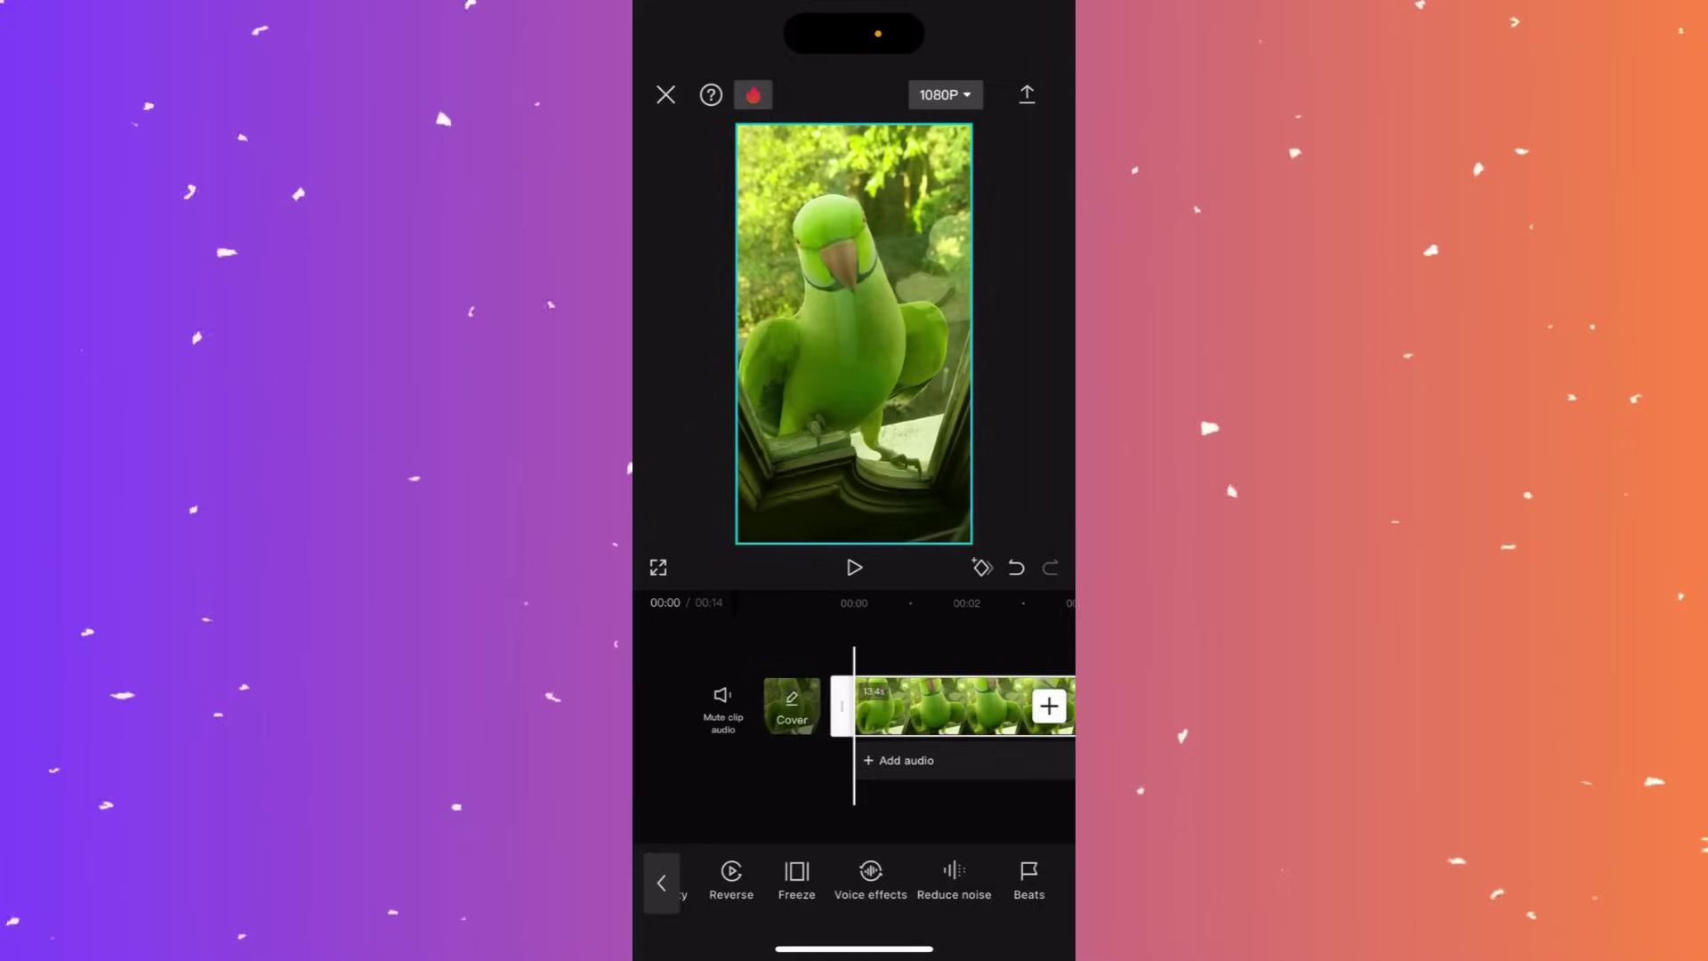
Step: Play the noise-reduced parrot clip from the start and pause at about 3 seconds to check its sound
{"action": "left_click", "coordinate": [854, 567]}
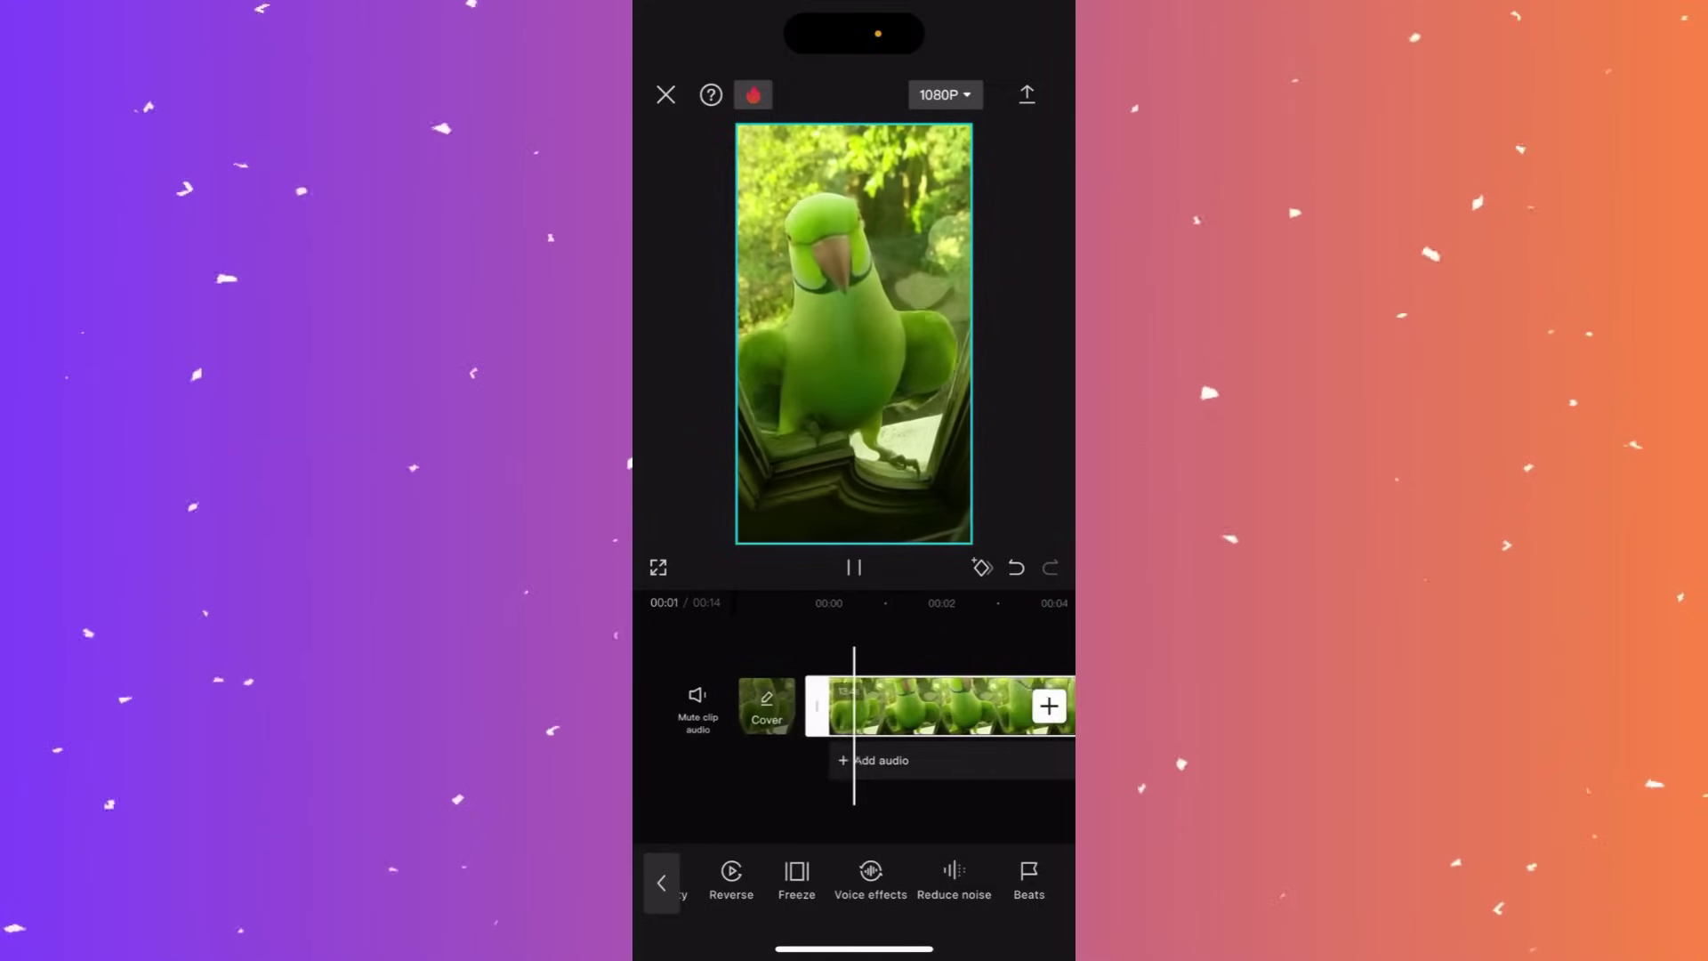
{"action": "left_click", "coordinate": [854, 567]}
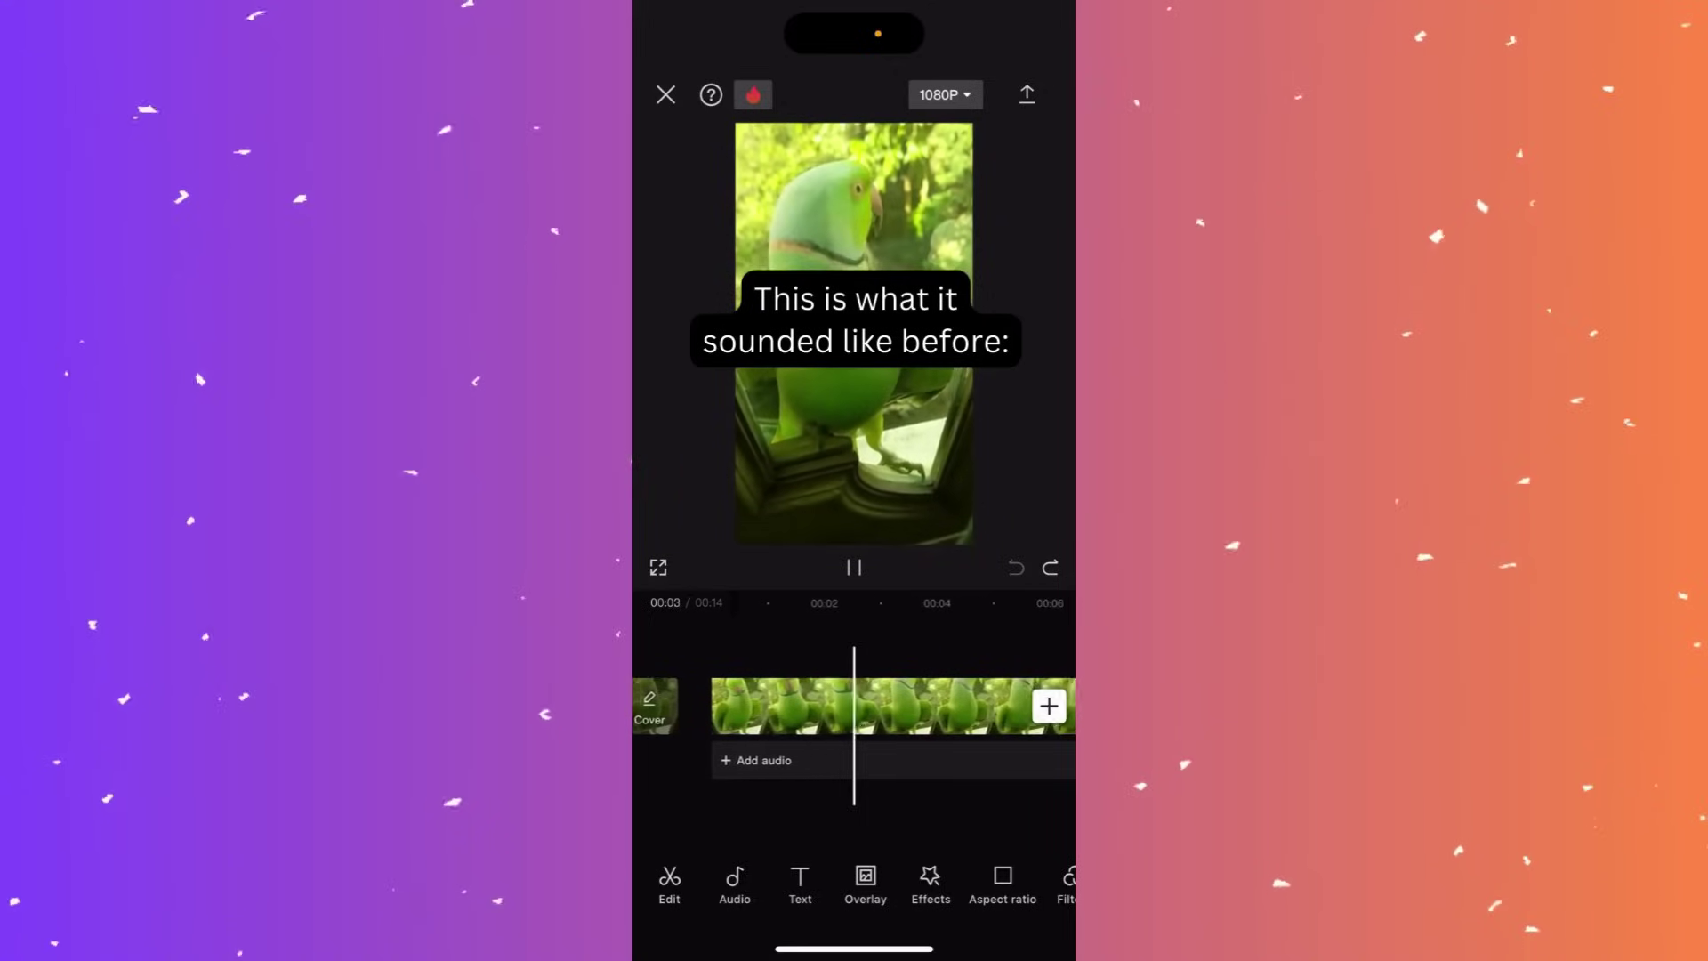
{"action": "left_click", "coordinate": [889, 705]}
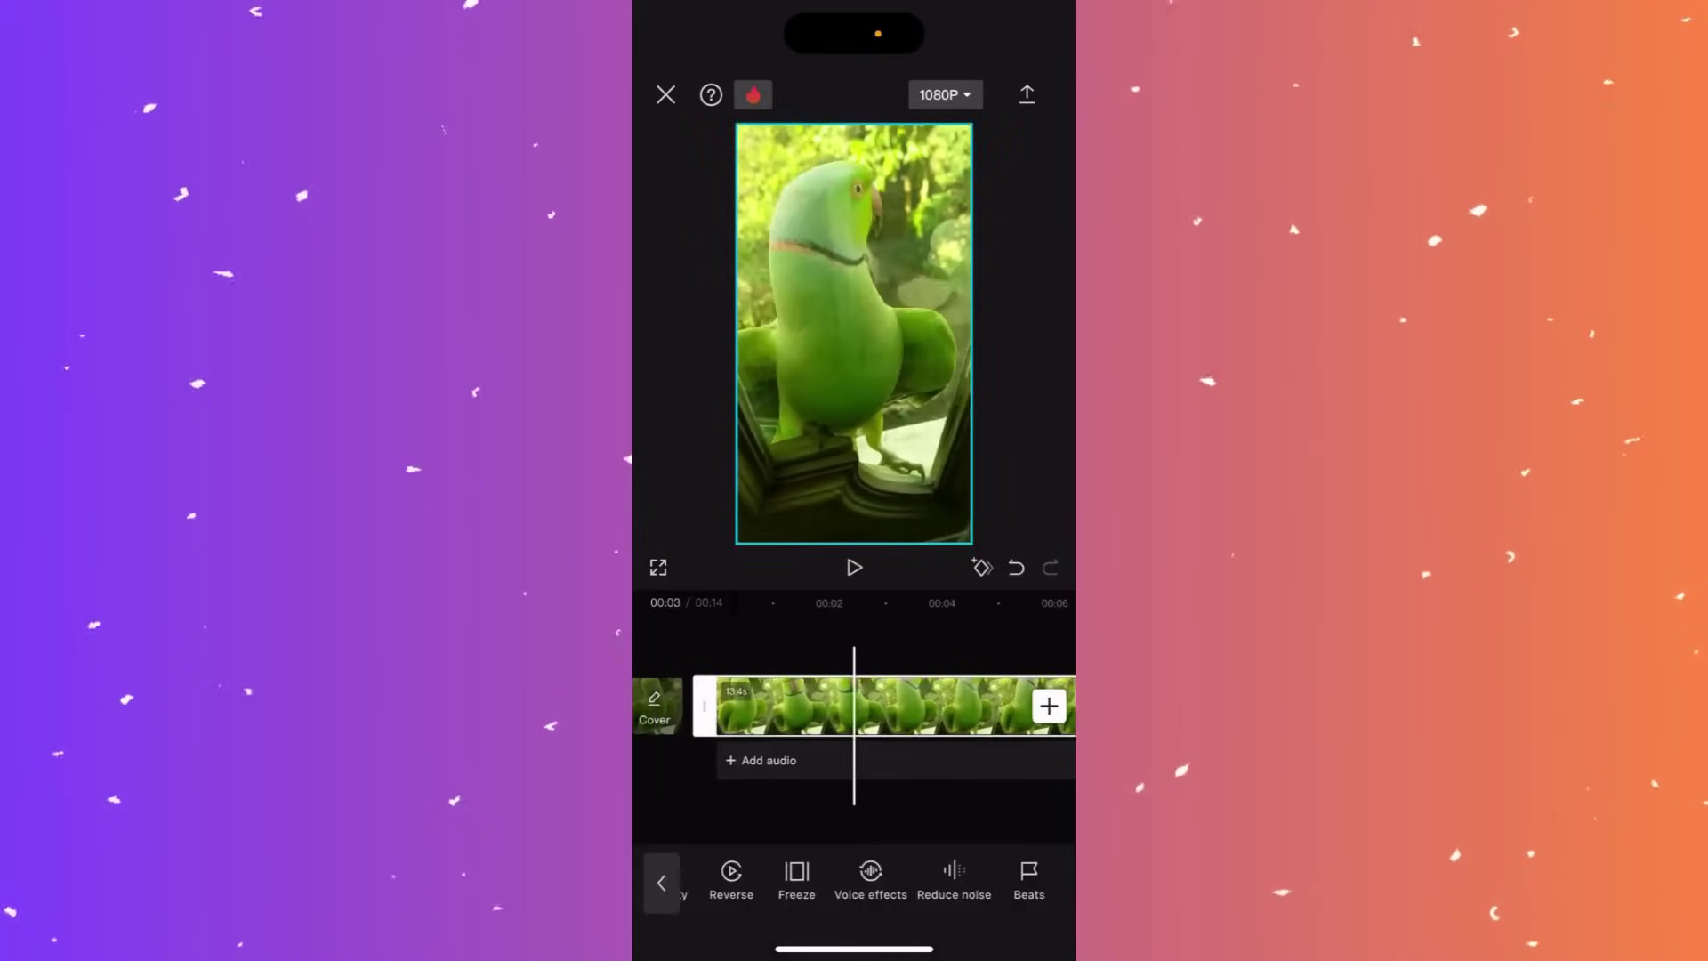